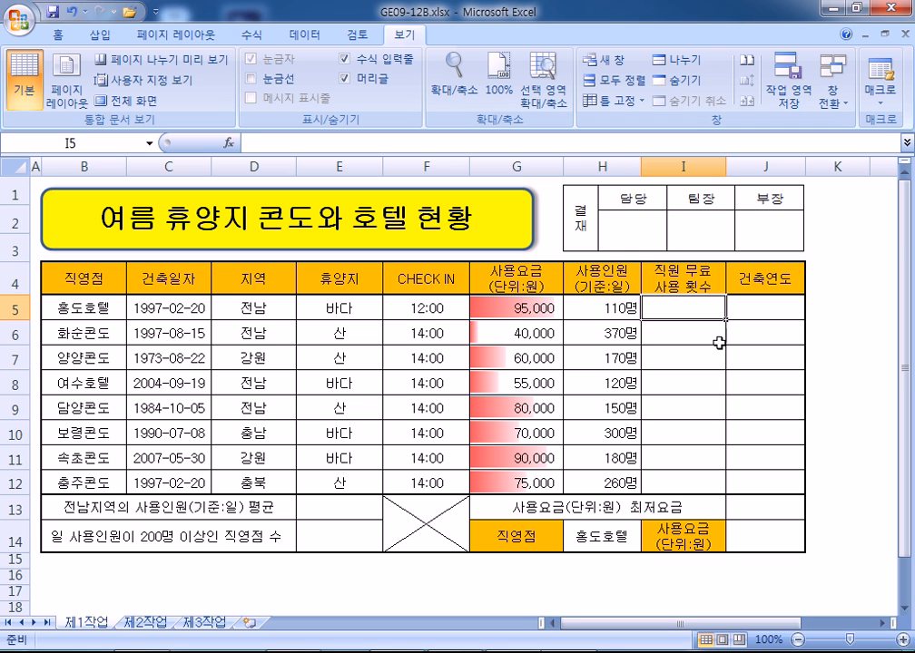
# Step: Start an IF formula in I5 that tests whether RIGHT(B5,2) equals "콘도"
pyautogui.write('=if')
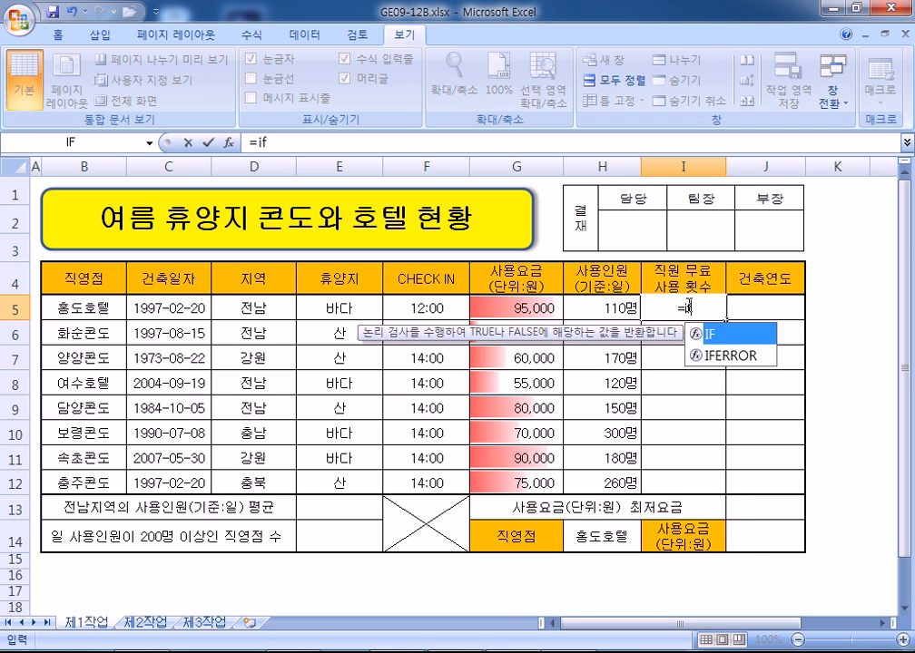
pyautogui.press('BackSpace')
pyautogui.press('BackSpace')
pyautogui.write('IF)')
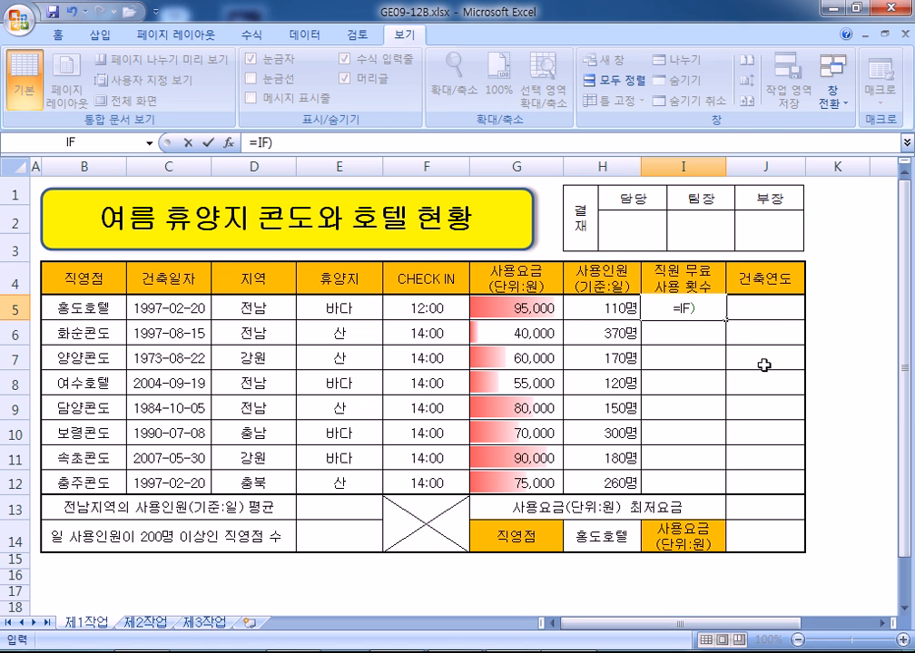
pyautogui.press('BackSpace')
pyautogui.write('(')
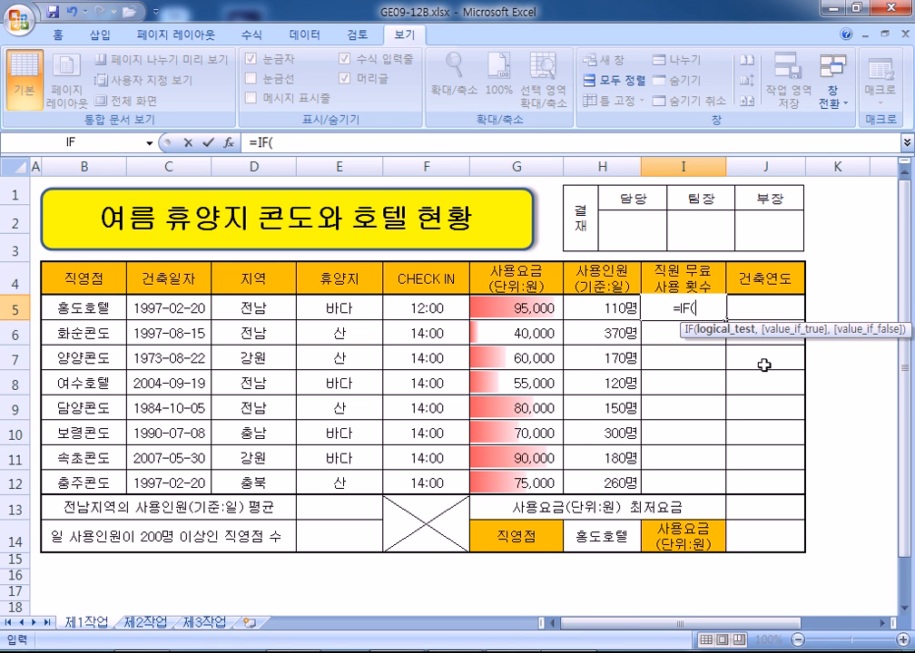
pyautogui.write('RIGHT(')
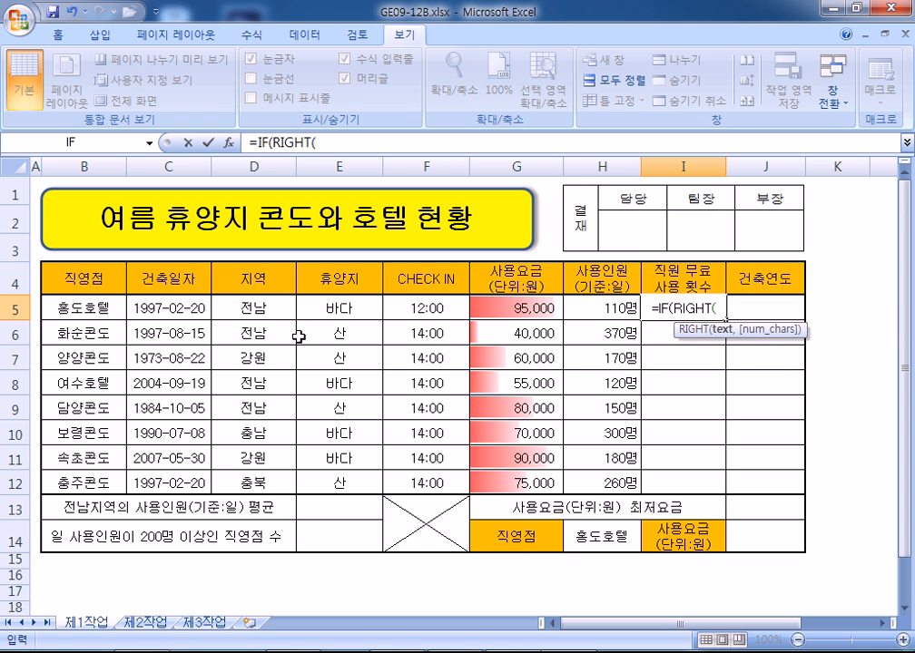
pyautogui.click(104, 308)
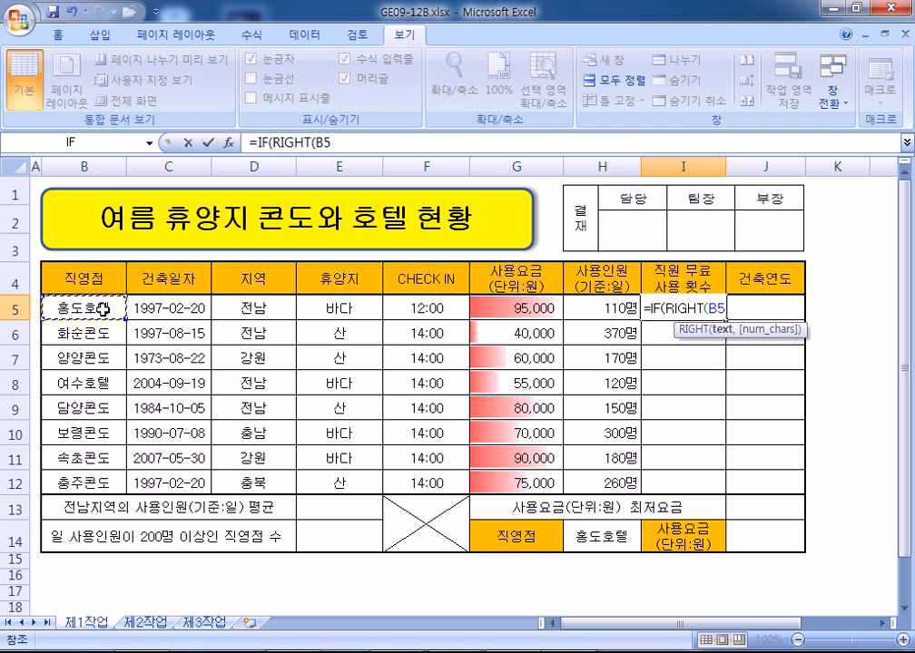
pyautogui.write(',2)="')
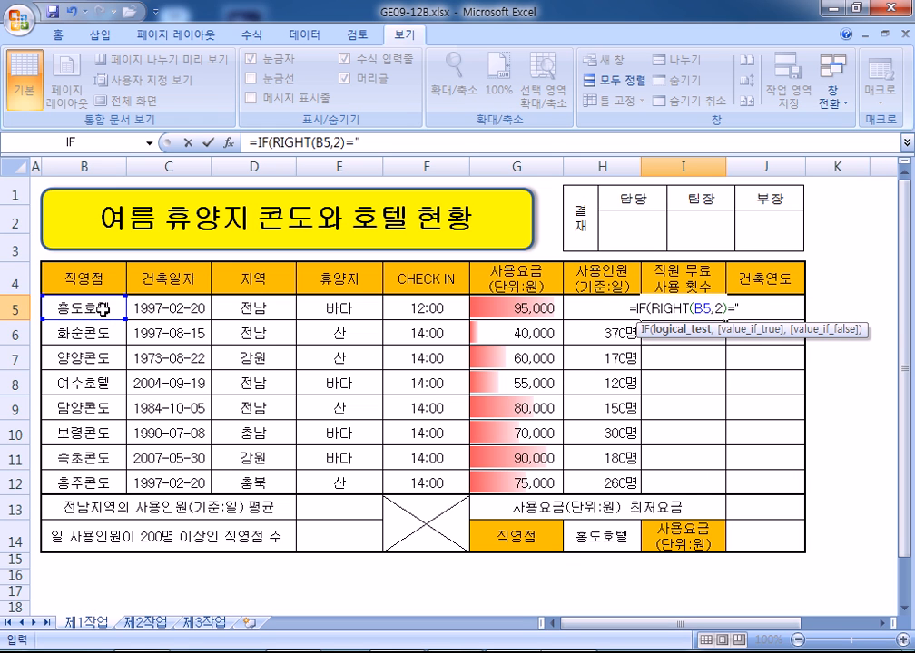
pyautogui.write('GH')
pyautogui.press('BackSpace')
pyautogui.press('BackSpace')
pyautogui.write('콘도')
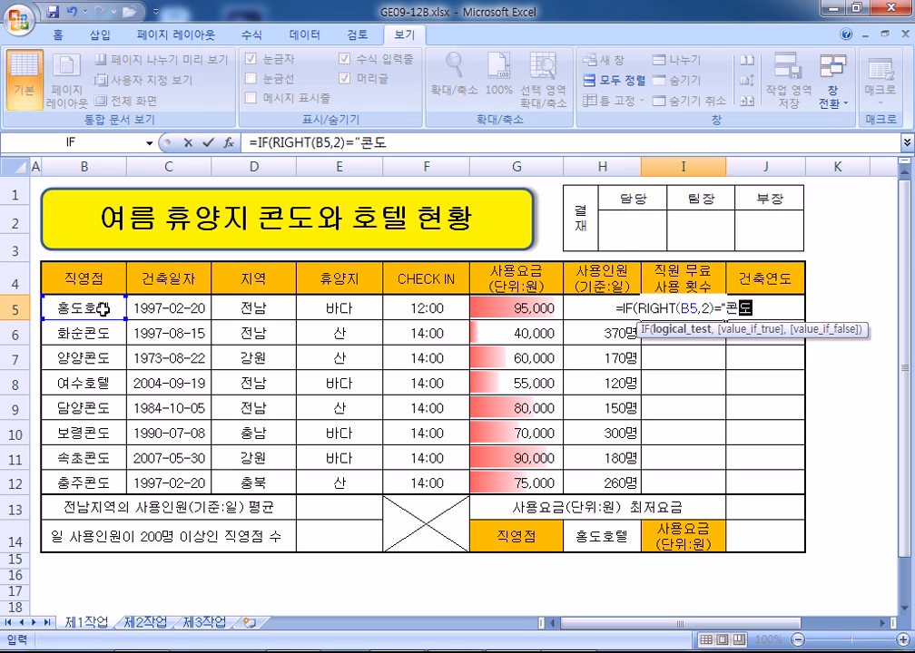
# Step: Complete the IF formula in I5 so it returns "연2회" when true and "연1회" otherwise
pyautogui.write('","연2')
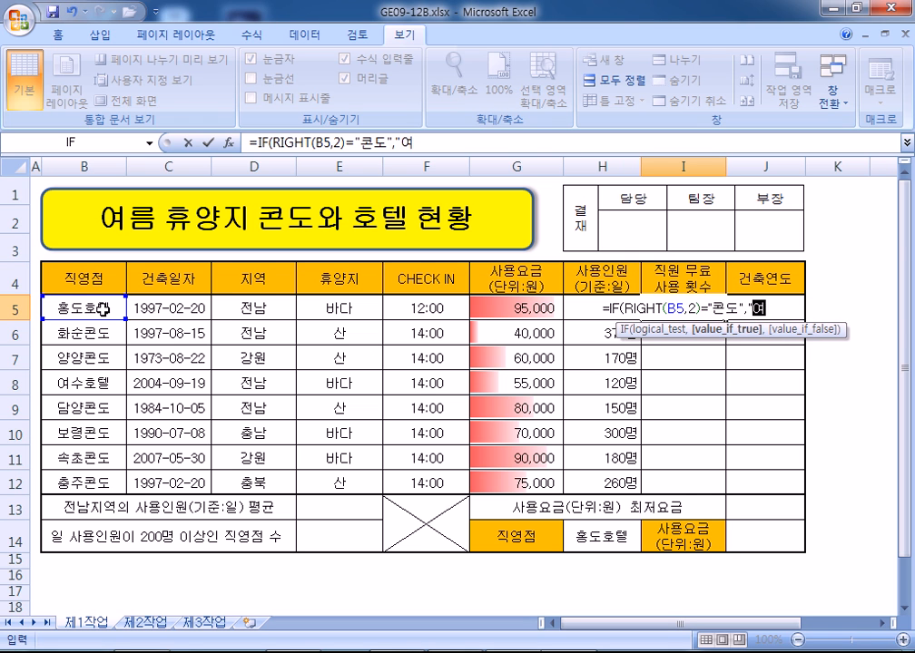
pyautogui.write('회","연1회')
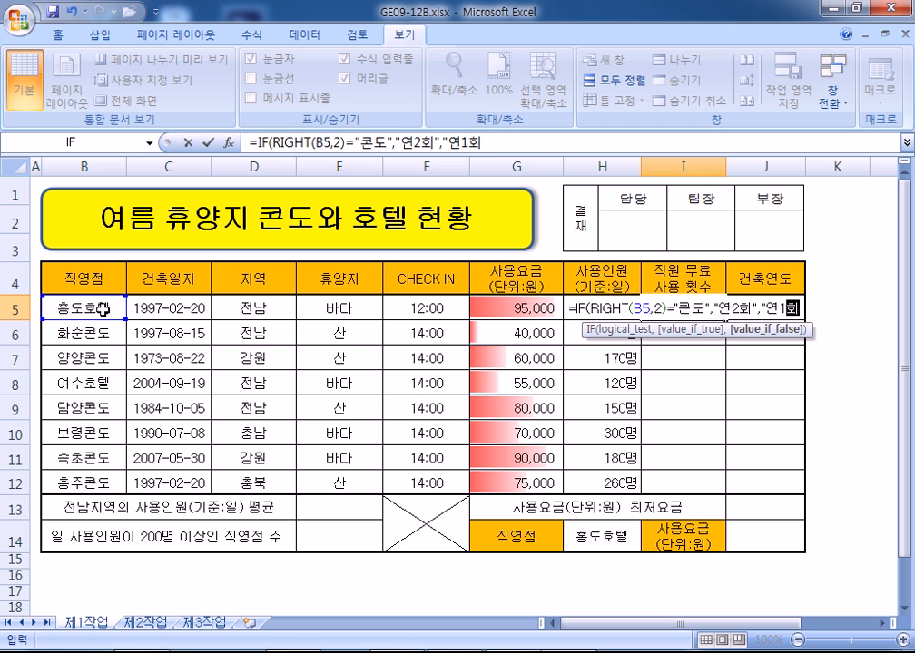
pyautogui.press('Return')
pyautogui.press('Return')
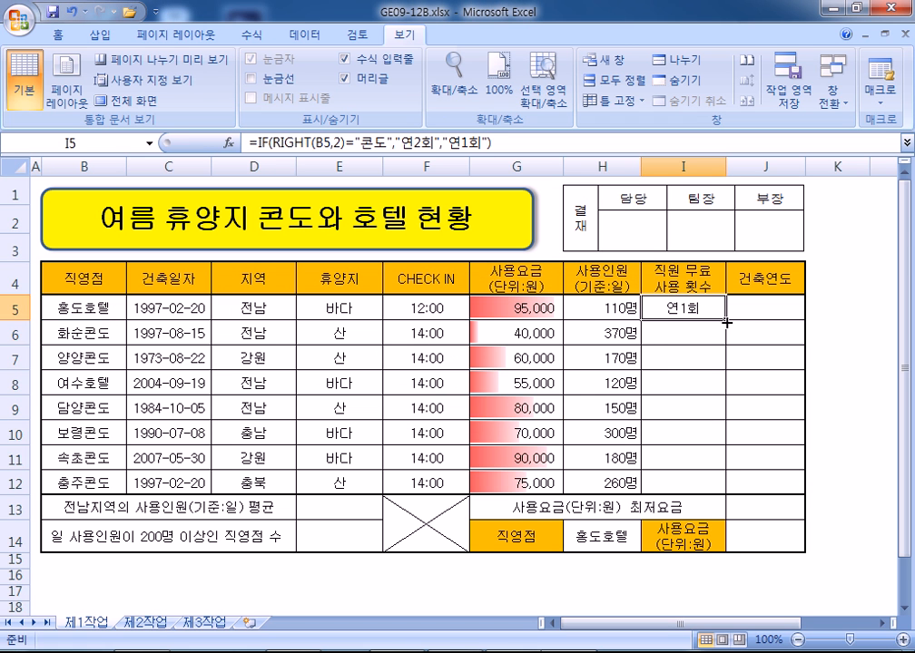
# Step: Fill the I5 formula down through I12 in the free-use count column
pyautogui.moveTo(725, 318); pyautogui.dragTo(725, 490)
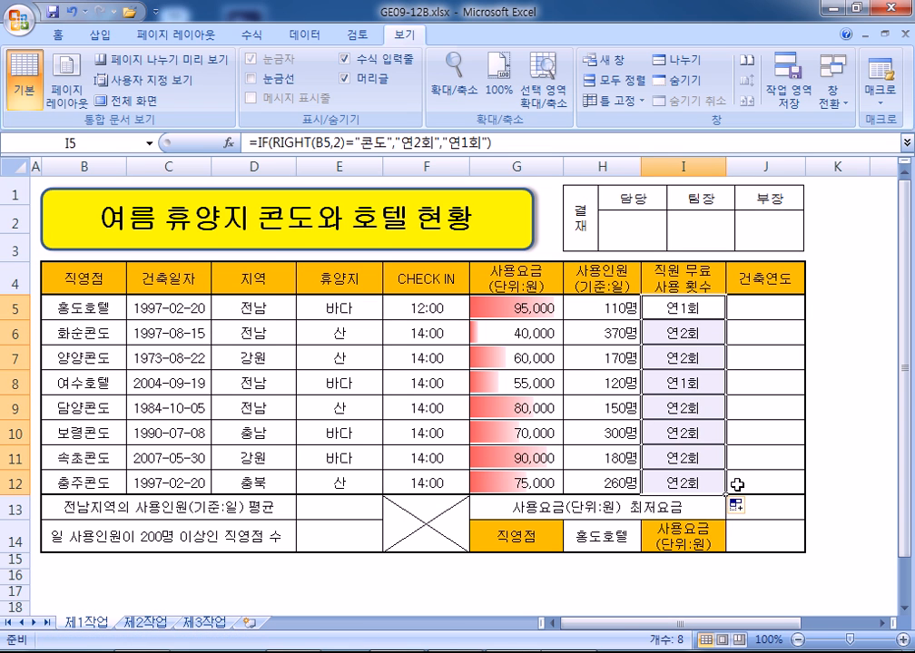
pyautogui.click(785, 570)
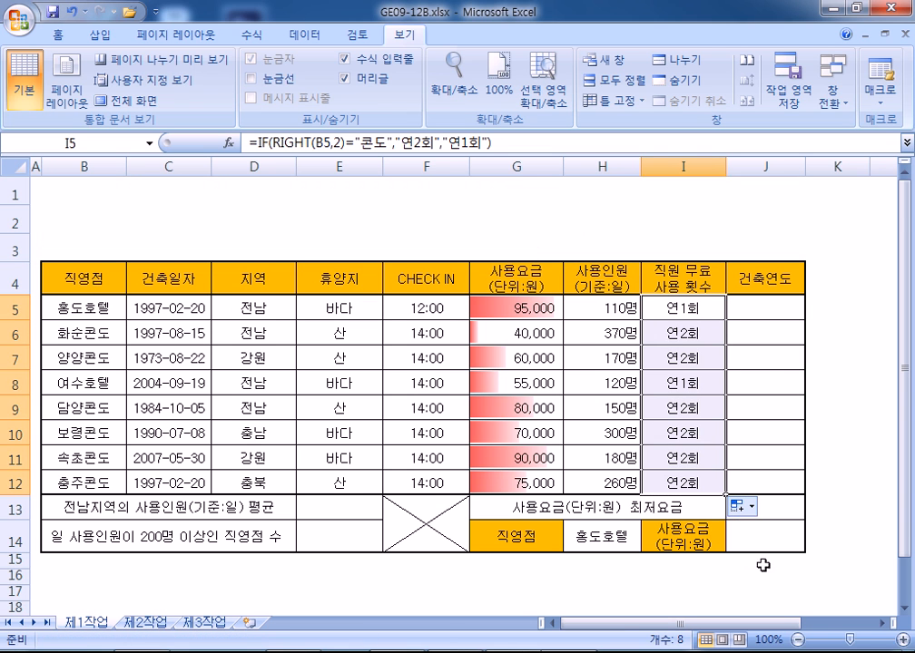
pyautogui.click(690, 317)
pyautogui.click(757, 379)
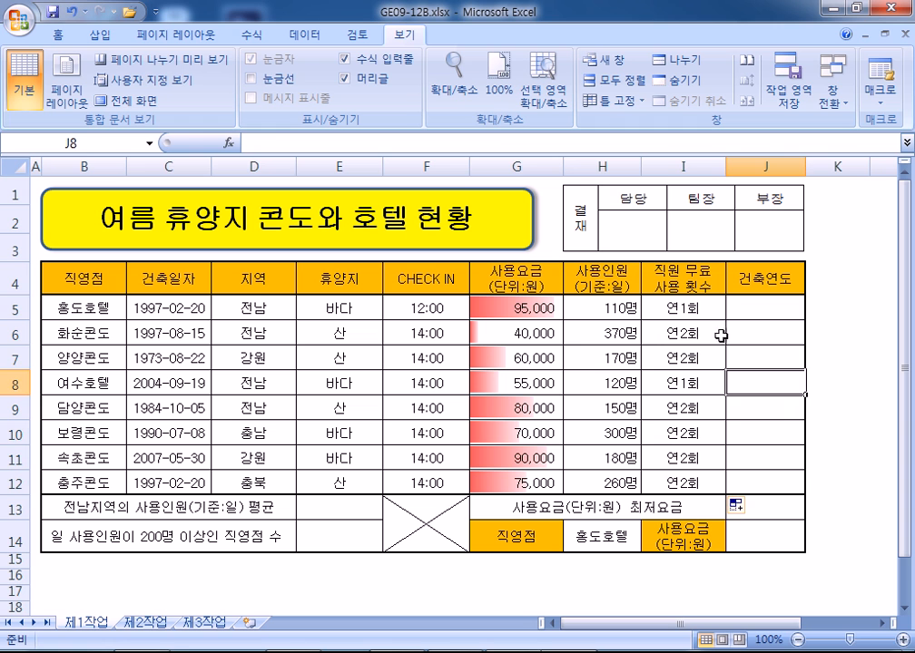
# Step: Copy the full formula text of I5 into the Notepad notes below a new dashed separator line
pyautogui.click(693, 306)
pyautogui.moveTo(491, 143); pyautogui.dragTo(249, 142)
pyautogui.hotkey('ctrl', 'c')
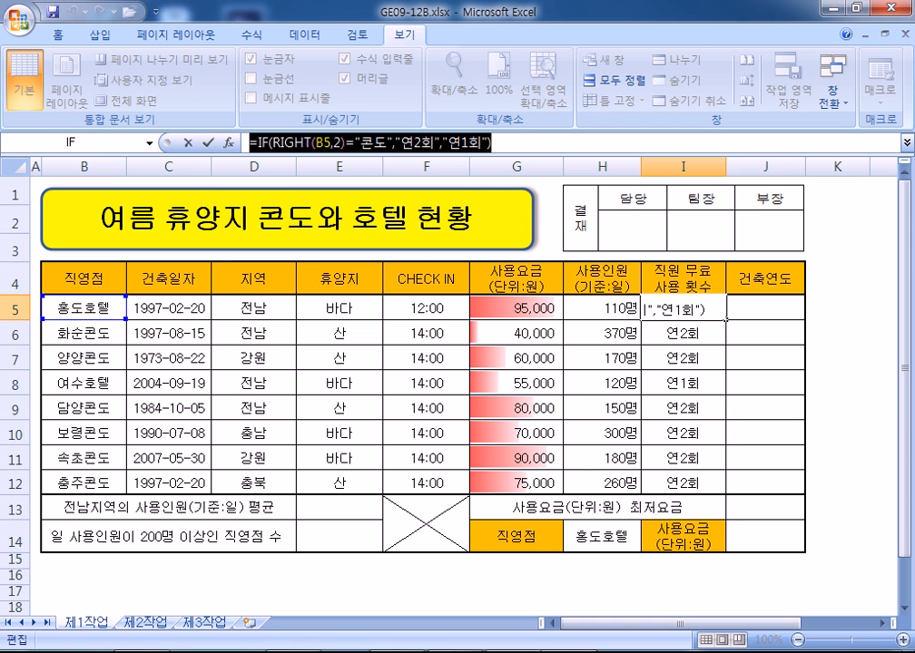
pyautogui.hotkey('alt', 'Tab')
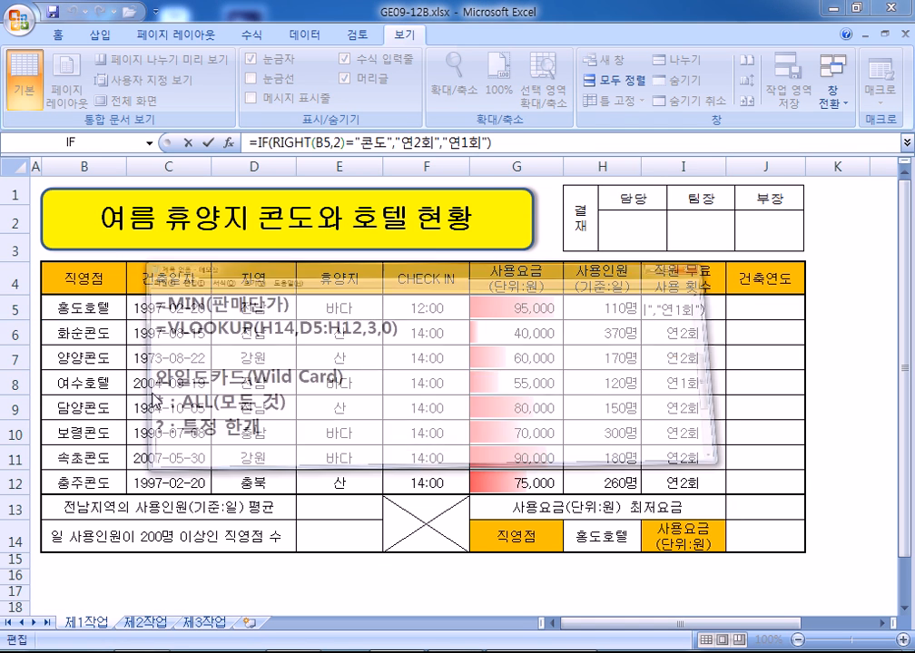
pyautogui.write('------------')
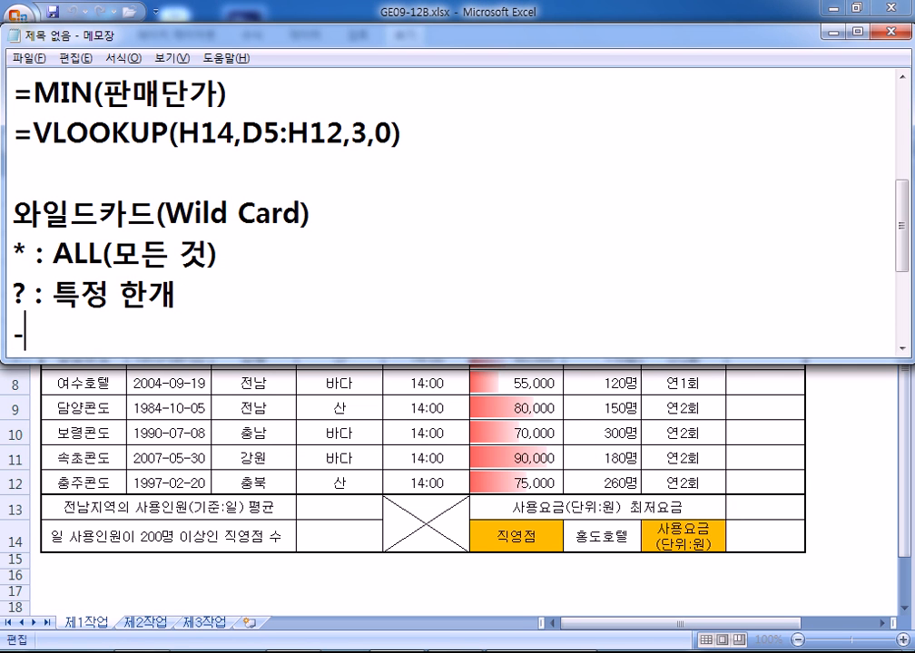
pyautogui.press('Return')
pyautogui.hotkey('ctrl', 'v')
pyautogui.press('Return')
pyautogui.press('Return')
pyautogui.press('Return')
pyautogui.press('Return')
pyautogui.press('Return')
pyautogui.press('Return')
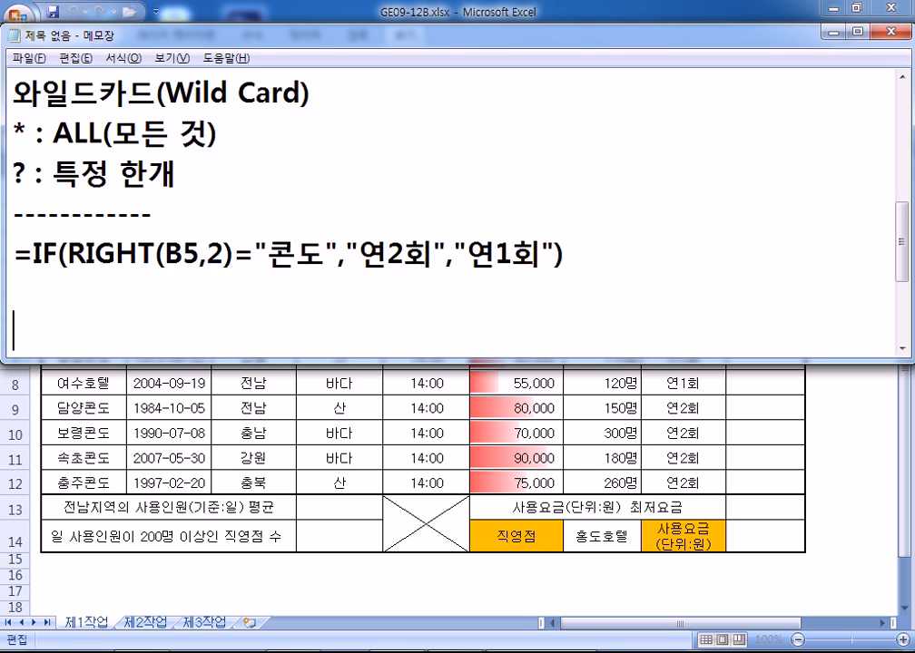
pyautogui.click(52, 131)
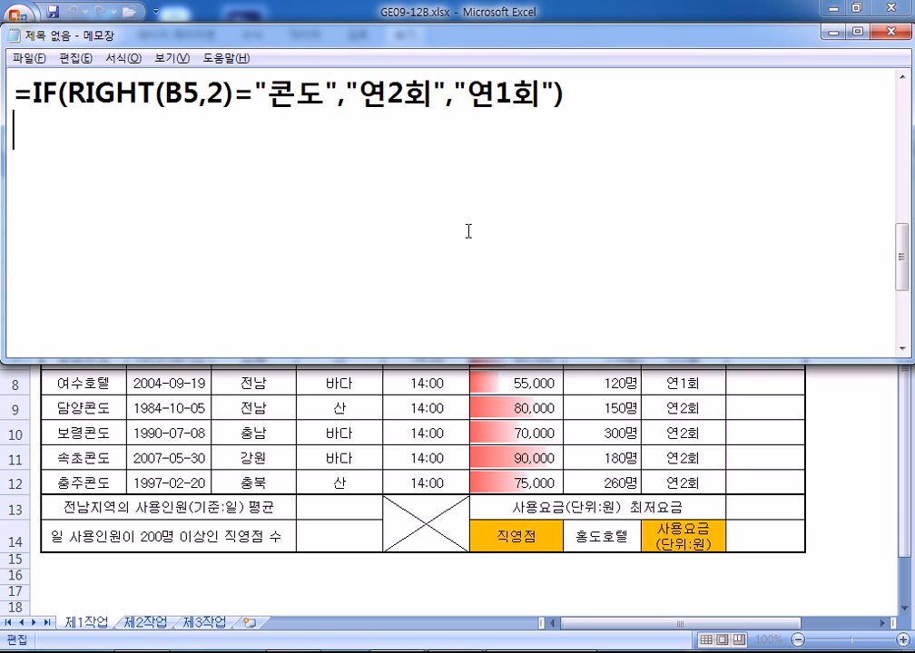
# Step: Return to Excel and enter =YEAR(C5) in J5 for the construction year
pyautogui.hotkey('alt', 'Tab')
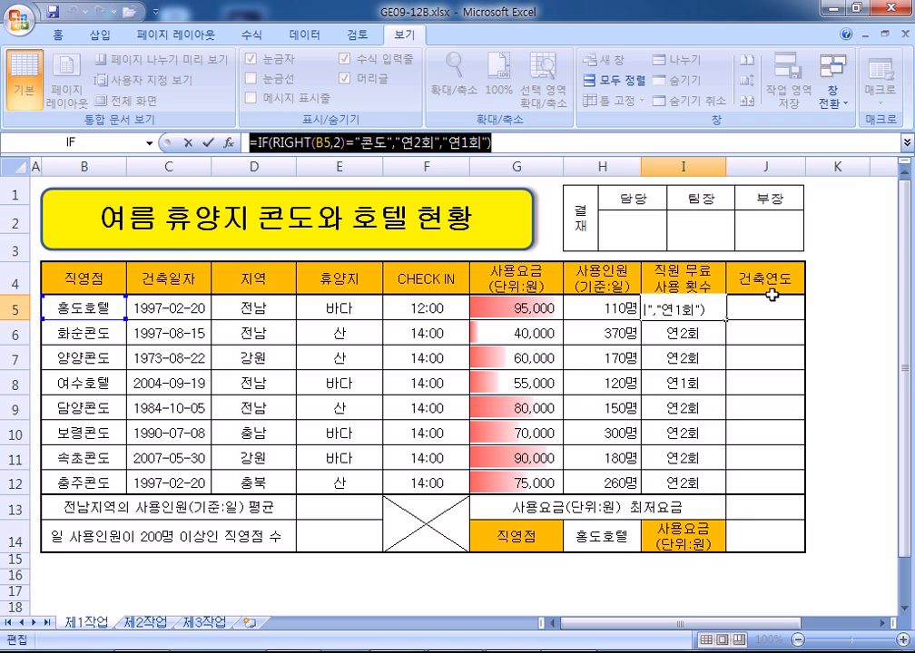
pyautogui.press('Escape')
pyautogui.click(767, 306)
pyautogui.write('=year(')
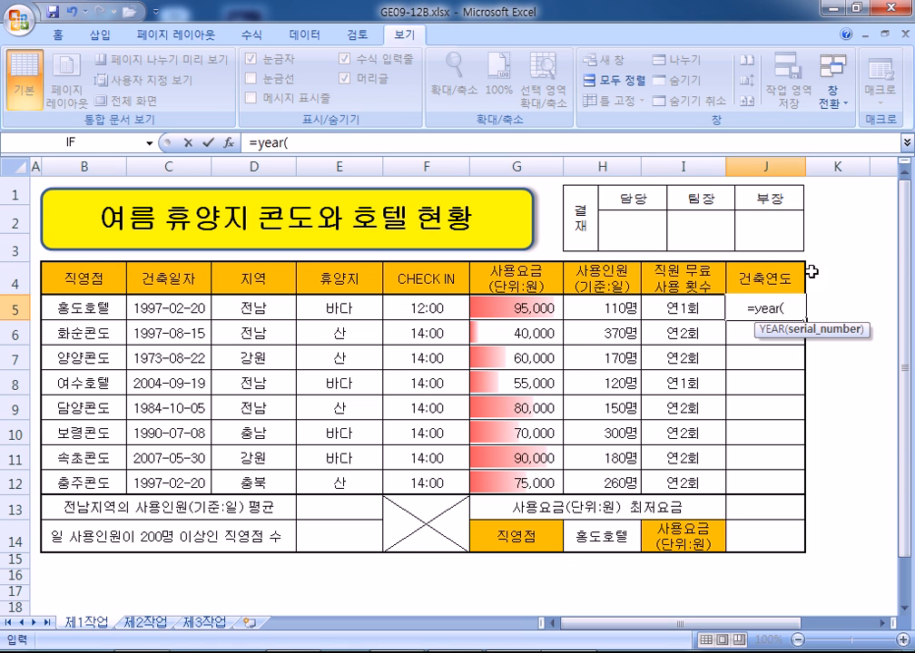
pyautogui.click(164, 309)
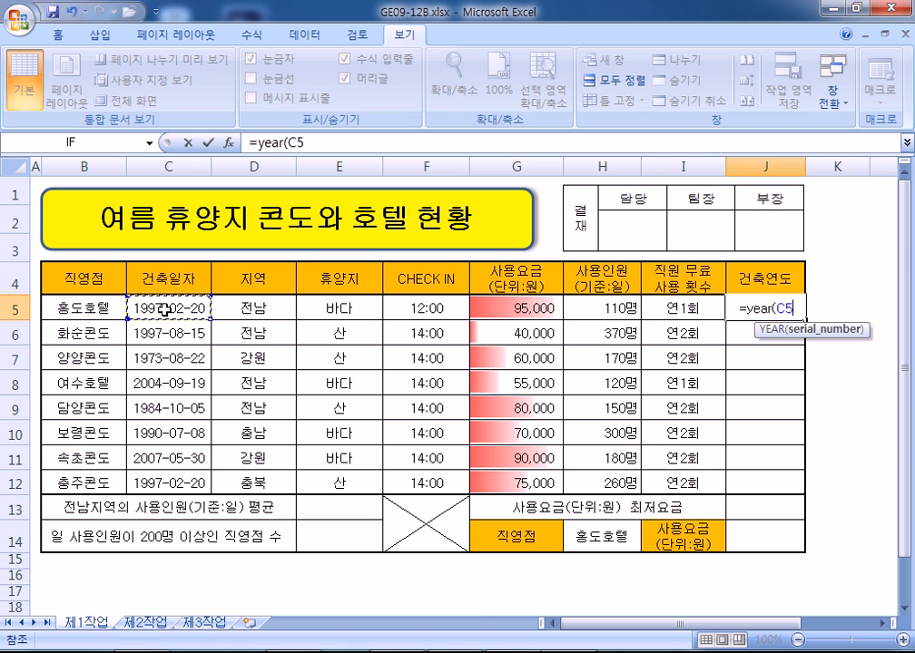
pyautogui.press('Return')
# Step: Apply the YEAR formula of J5 to the whole range J5:J12
pyautogui.click(769, 308)
pyautogui.moveTo(763, 309); pyautogui.dragTo(753, 478)
pyautogui.press('F2')
pyautogui.hotkey('ctrl', 'Return')
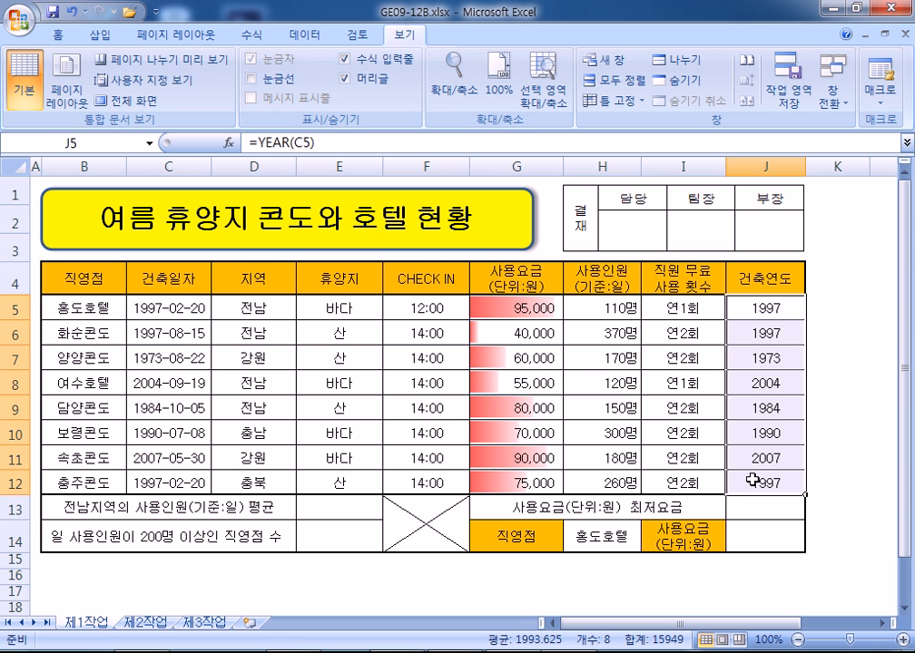
# Step: Copy the formula text of J5 into the Notepad notes under the IF formula
pyautogui.click(783, 313)
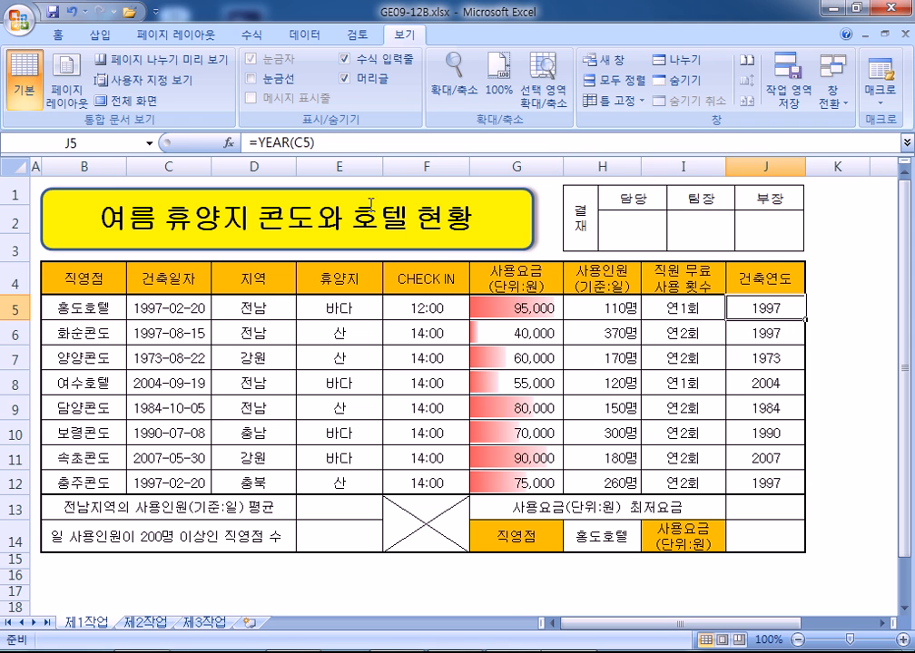
pyautogui.moveTo(337, 144); pyautogui.dragTo(231, 144)
pyautogui.hotkey('ctrl', 'c')
pyautogui.hotkey('alt', 'Tab')
pyautogui.hotkey('ctrl', 'v')
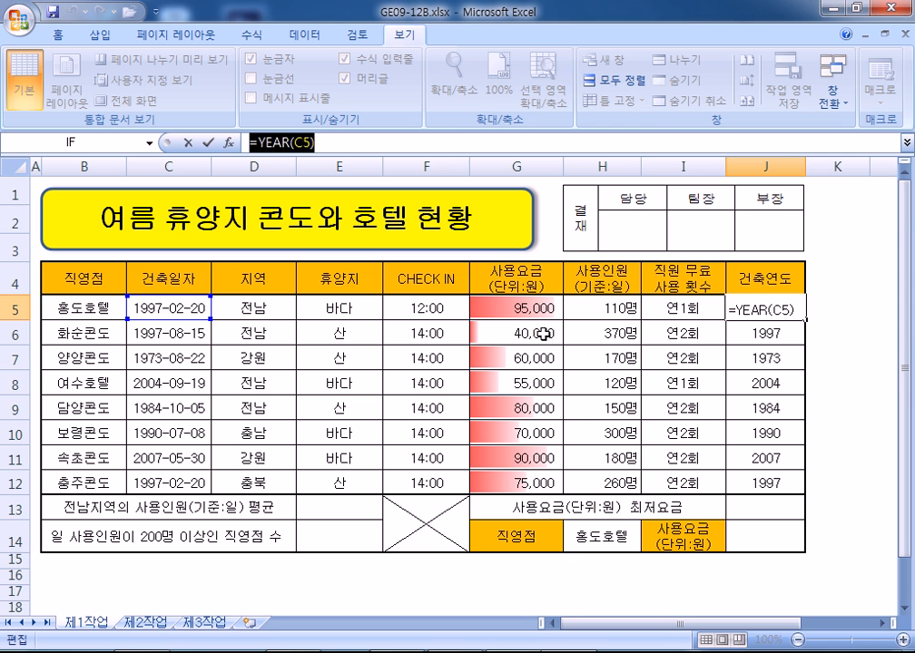
pyautogui.hotkey('alt', 'Tab')
pyautogui.hotkey('alt', 'Tab')
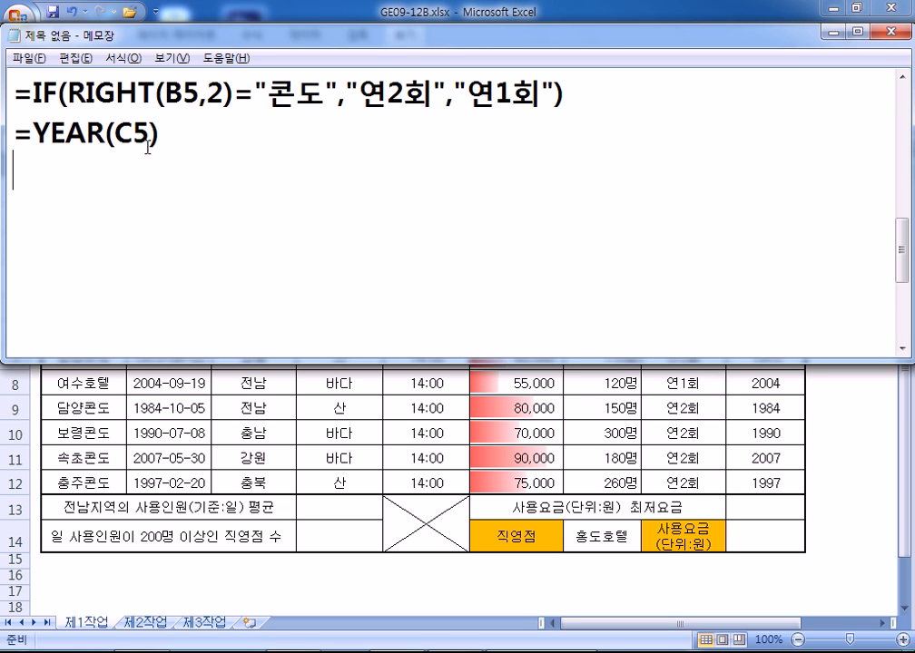
# Step: Back in Excel, start a ROUNDUP formula in E13 containing DAVERAGE with B4:H12 as the database
pyautogui.hotkey('alt', 'Tab')
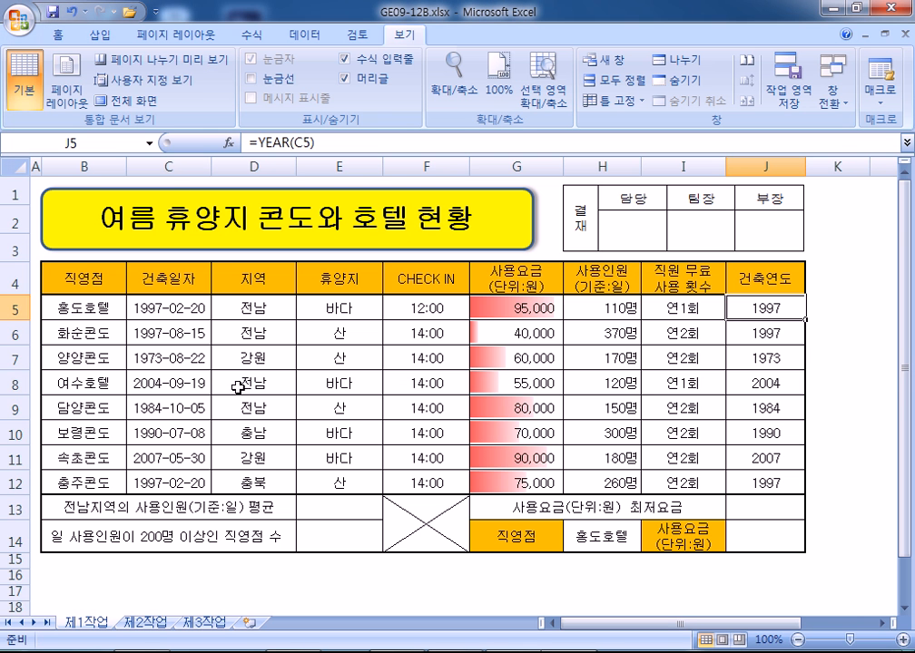
pyautogui.click(330, 504)
pyautogui.scroll(-3, 342, 440)
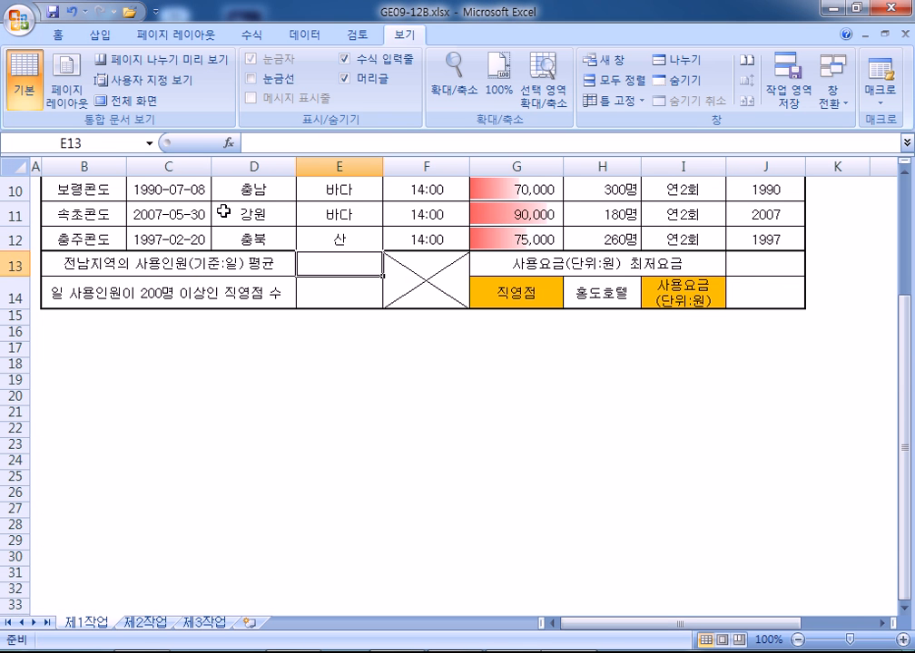
pyautogui.click(58, 35)
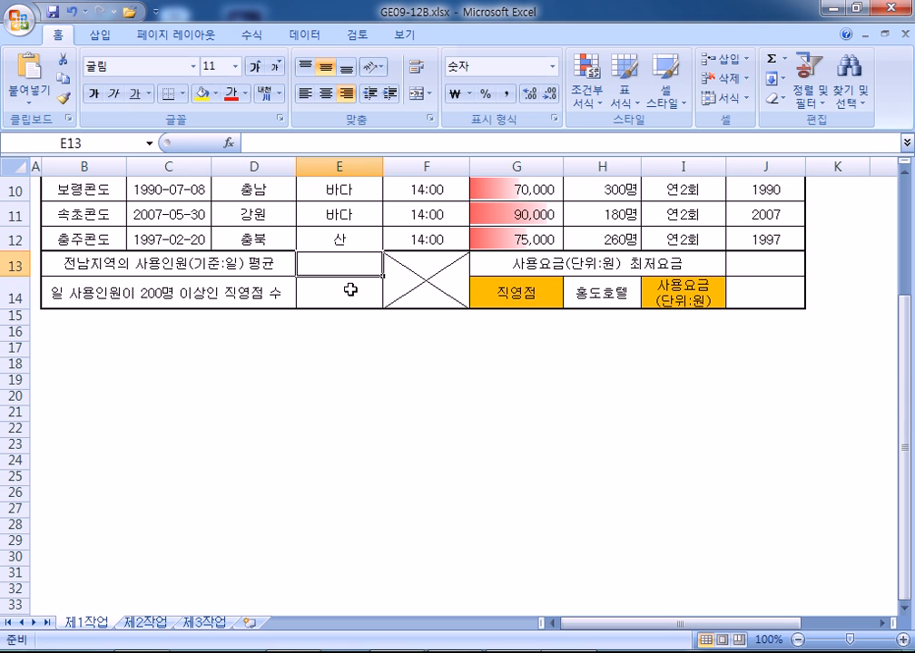
pyautogui.write('=R')
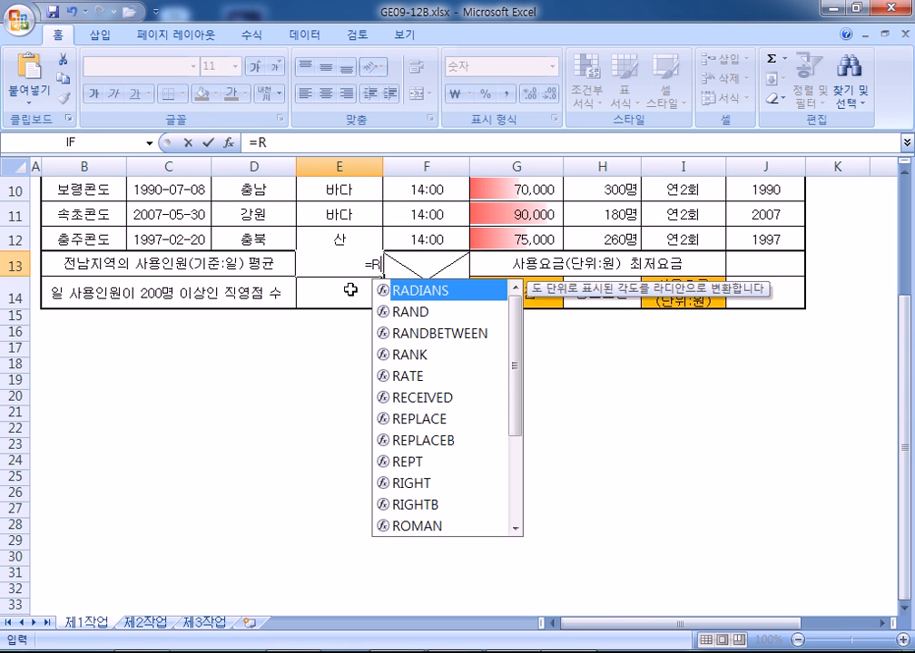
pyautogui.write('OUNDUP(')
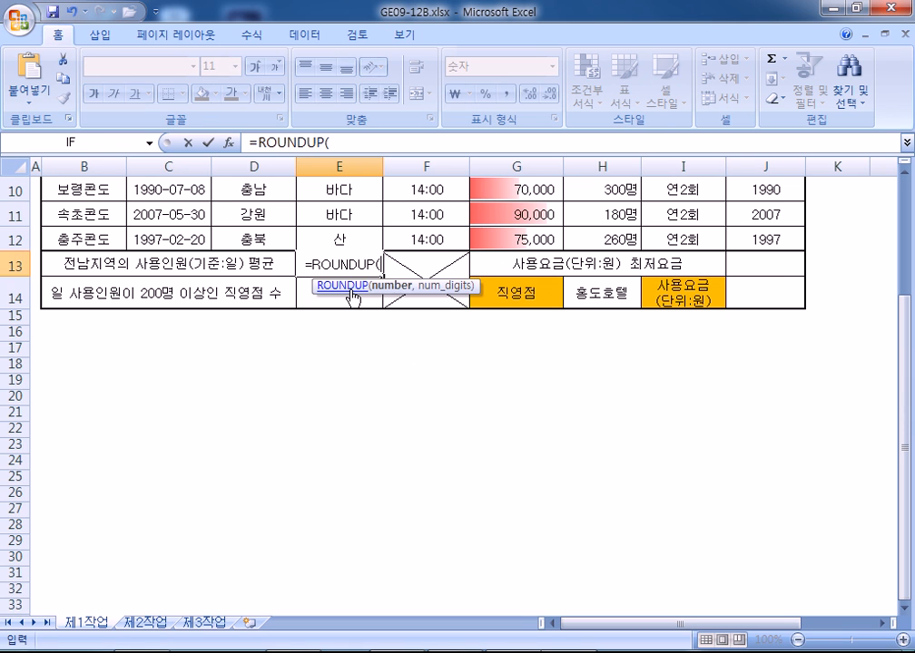
pyautogui.write('DAV')
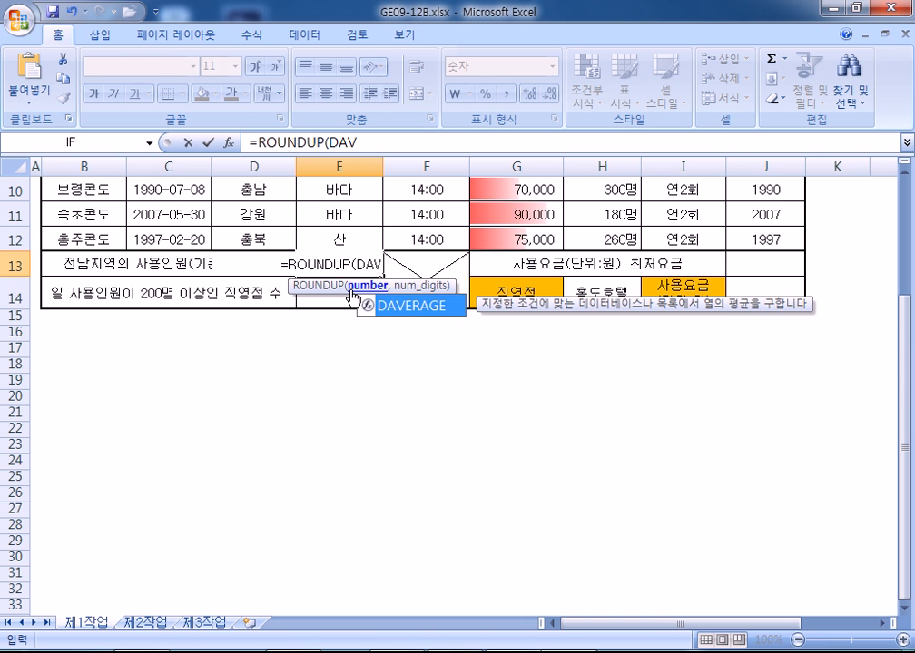
pyautogui.doubleClick(351, 297)
pyautogui.scroll(2, 238, 262)
pyautogui.moveTo(97, 203); pyautogui.dragTo(584, 392)
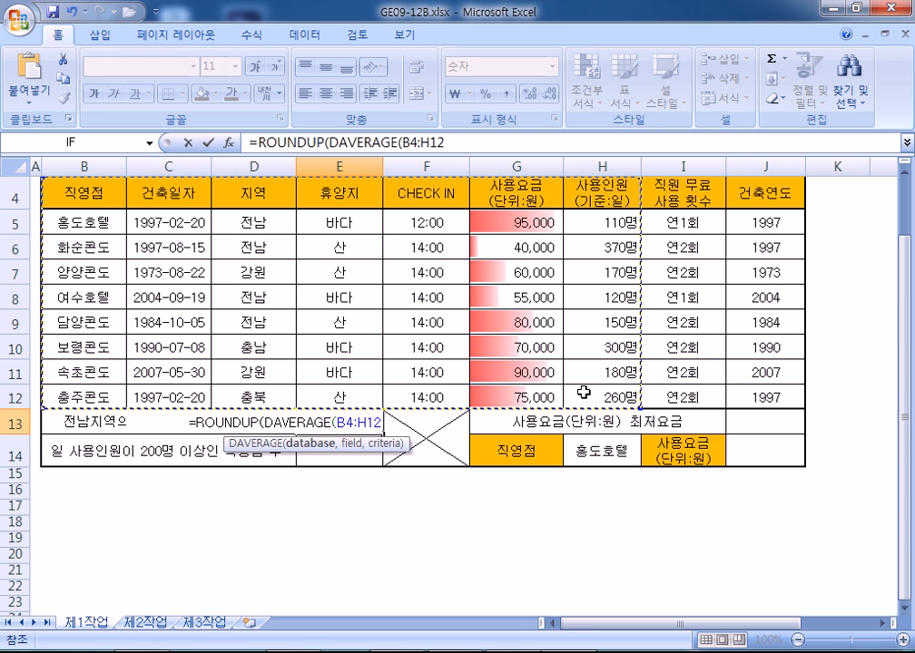
pyautogui.write(',')
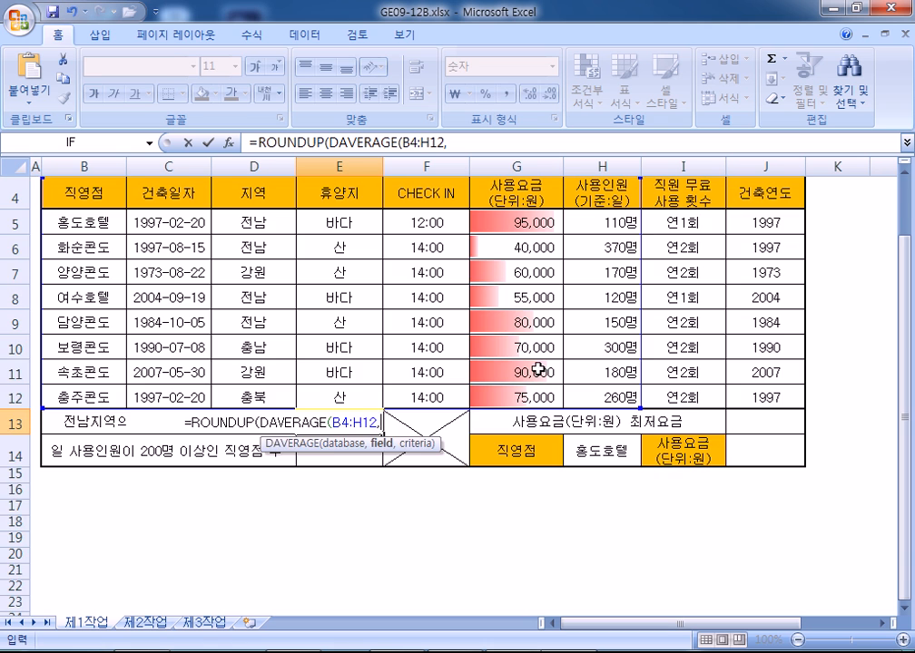
# Step: Complete the E13 formula with field H4, criteria D4:D5 and 0 digits, giving =ROUNDUP(DAVERAGE(B4:H12,H4,D4:D5),0)
pyautogui.scroll(1, 538, 369)
pyautogui.click(593, 283)
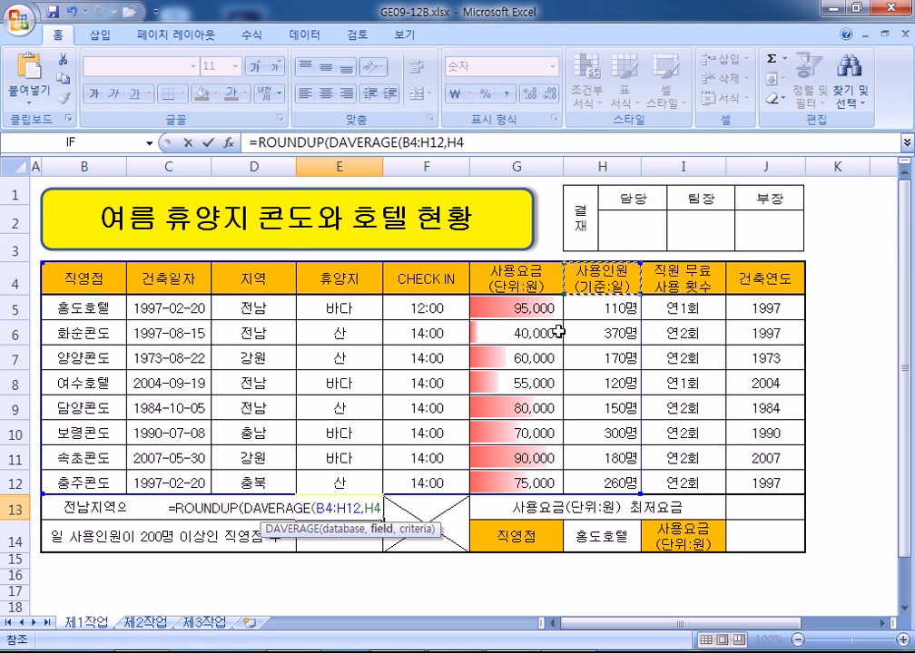
pyautogui.write(',')
pyautogui.moveTo(289, 270); pyautogui.dragTo(261, 302)
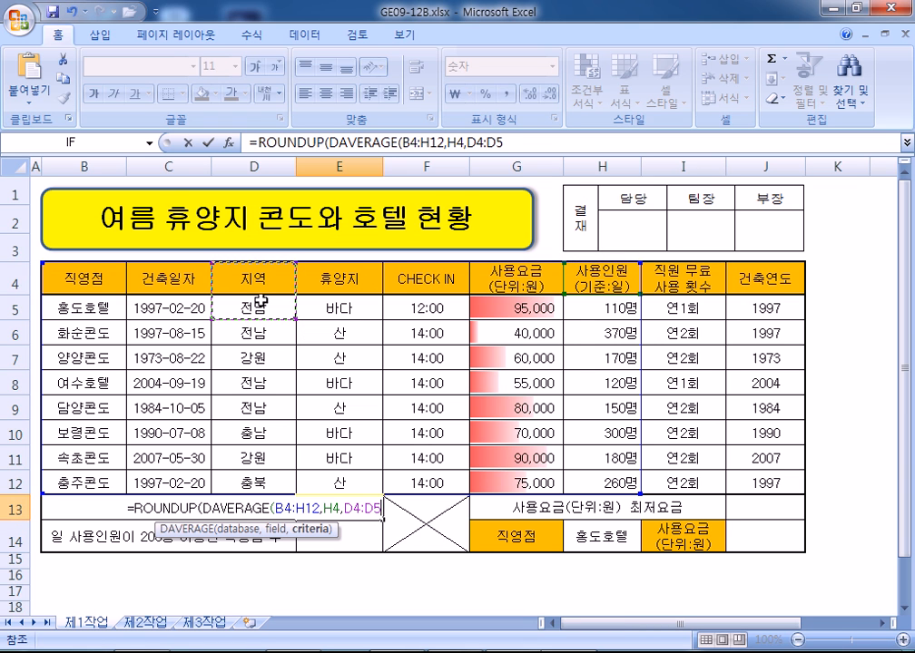
pyautogui.write(')')
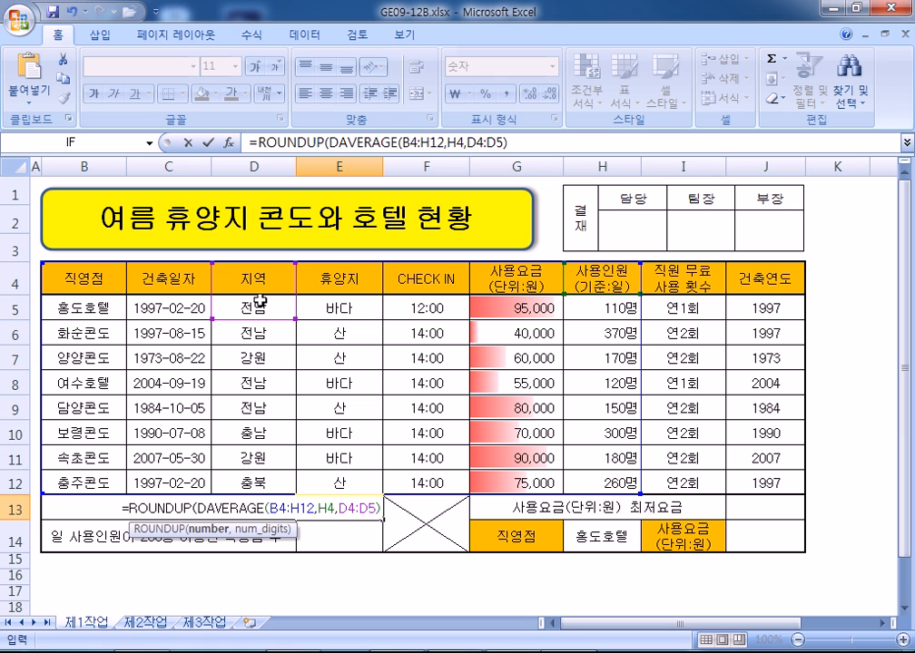
pyautogui.write(',0)')
pyautogui.press('Return')
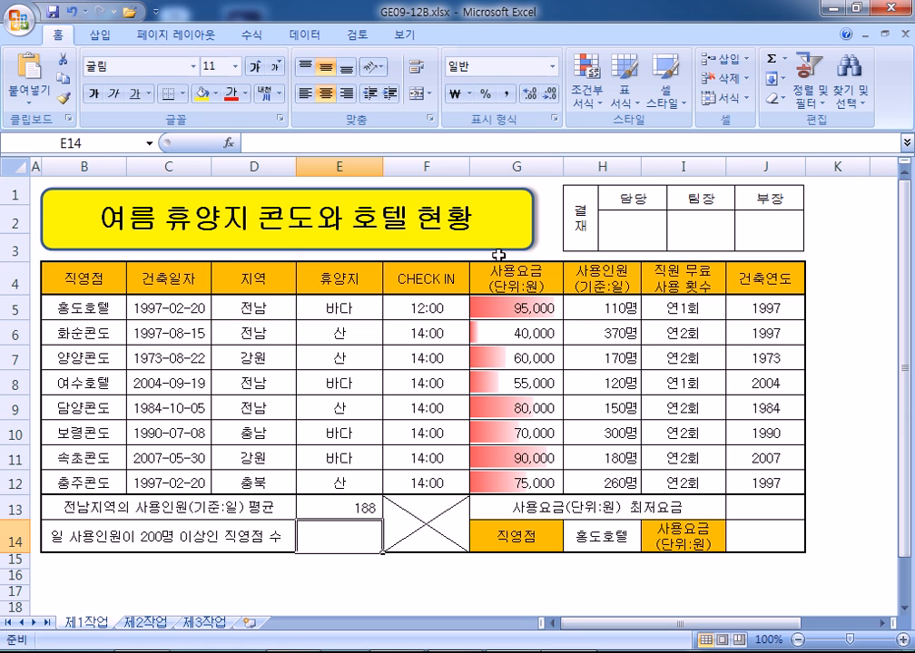
# Step: Copy the ROUNDUP/DAVERAGE formula text of E13 into the Notepad notes under the YEAR formula
pyautogui.click(350, 510)
pyautogui.click(534, 143)
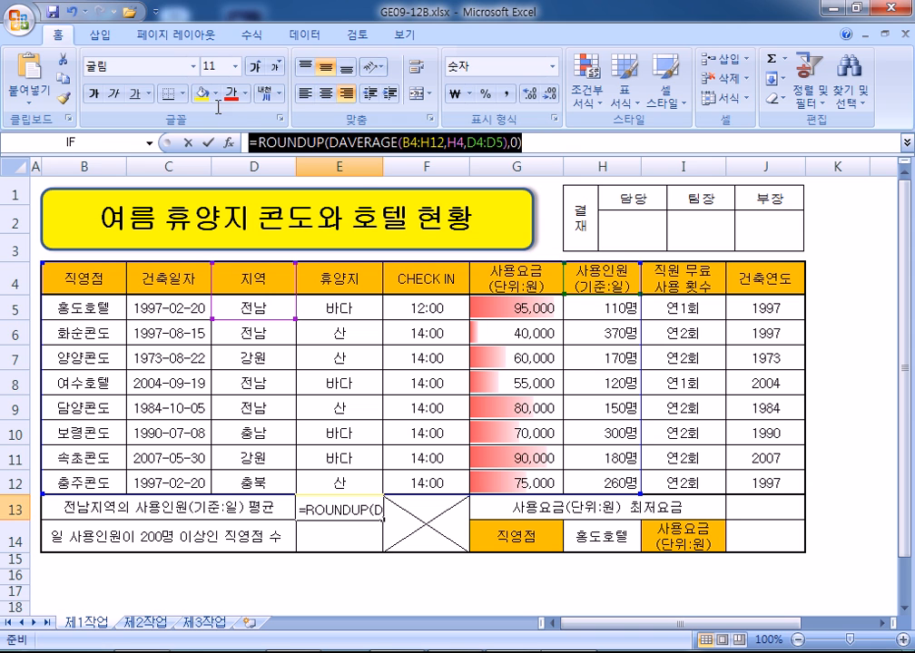
pyautogui.hotkey('ctrl', 'c')
pyautogui.hotkey('alt', 'Tab')
pyautogui.hotkey('ctrl', 'v')
pyautogui.press('Return')
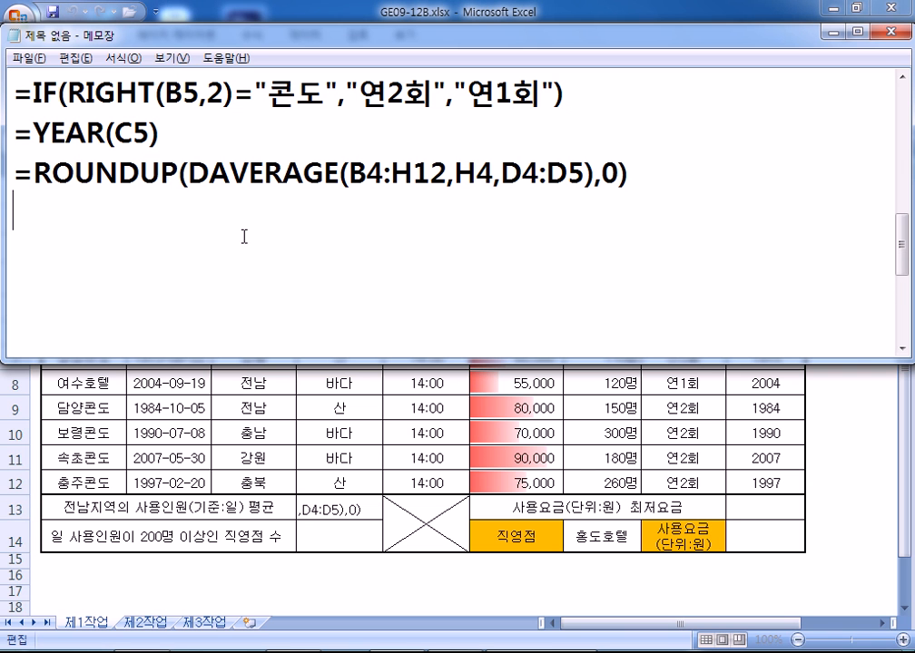
pyautogui.moveTo(189, 174); pyautogui.dragTo(595, 173)
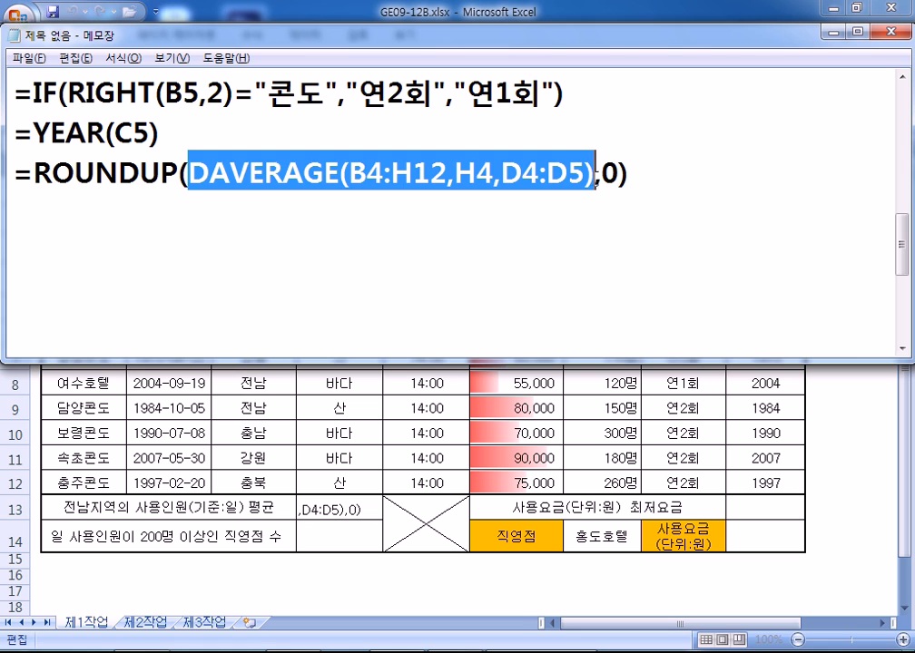
pyautogui.doubleClick(613, 174)
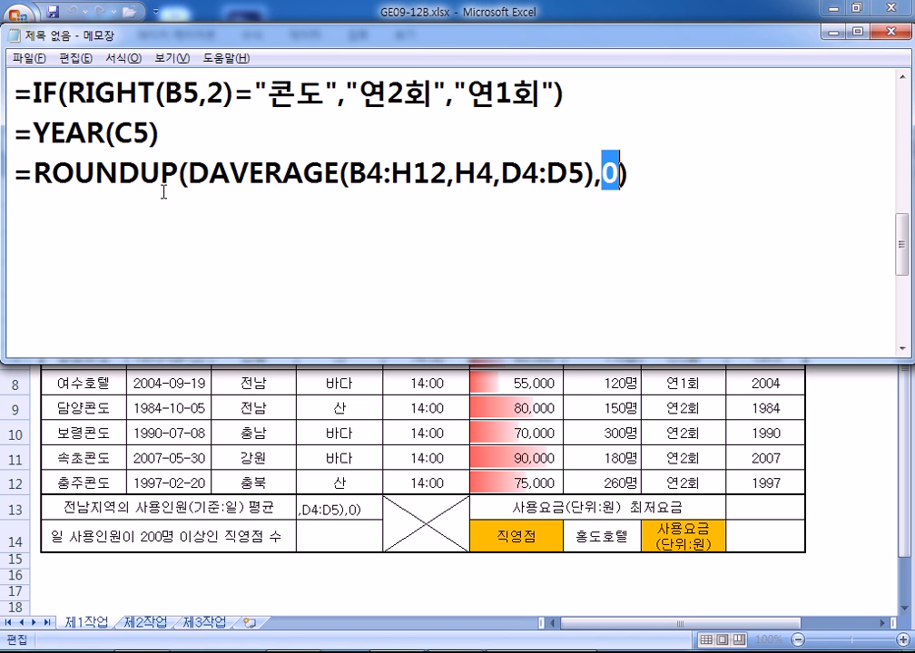
pyautogui.click(147, 217)
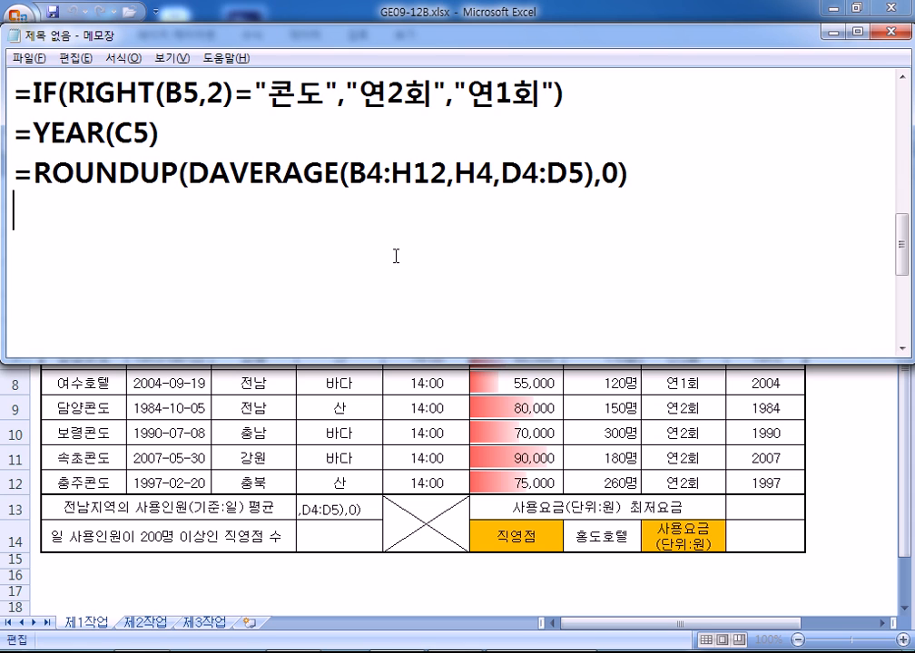
# Step: Return to Excel, close the E13 edit and right-align the construction years in J5:J12
pyautogui.hotkey('alt', 'Tab')
pyautogui.hotkey('ctrl', 'Return')
pyautogui.moveTo(766, 309); pyautogui.dragTo(771, 481)
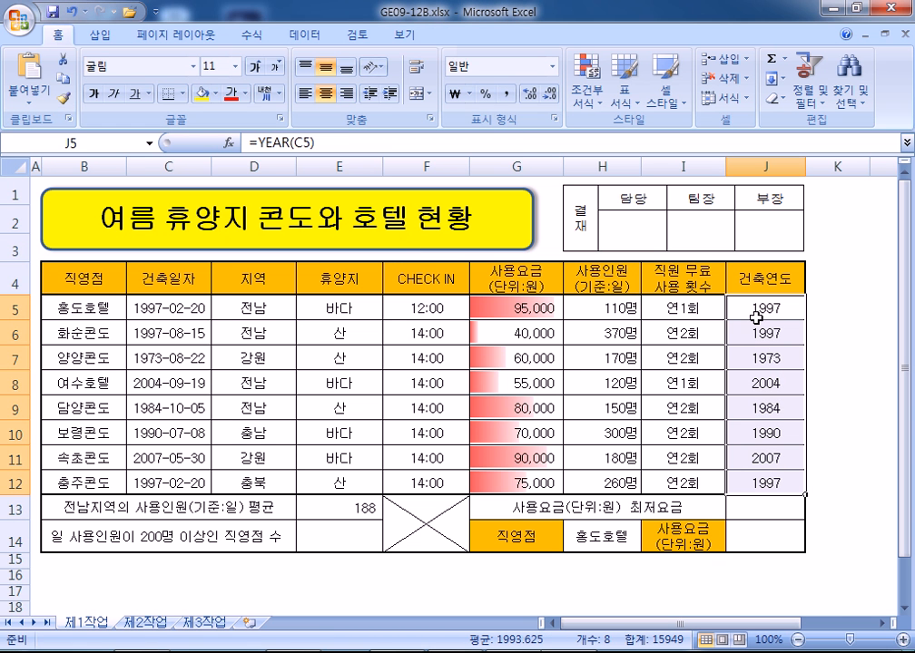
pyautogui.click(344, 94)
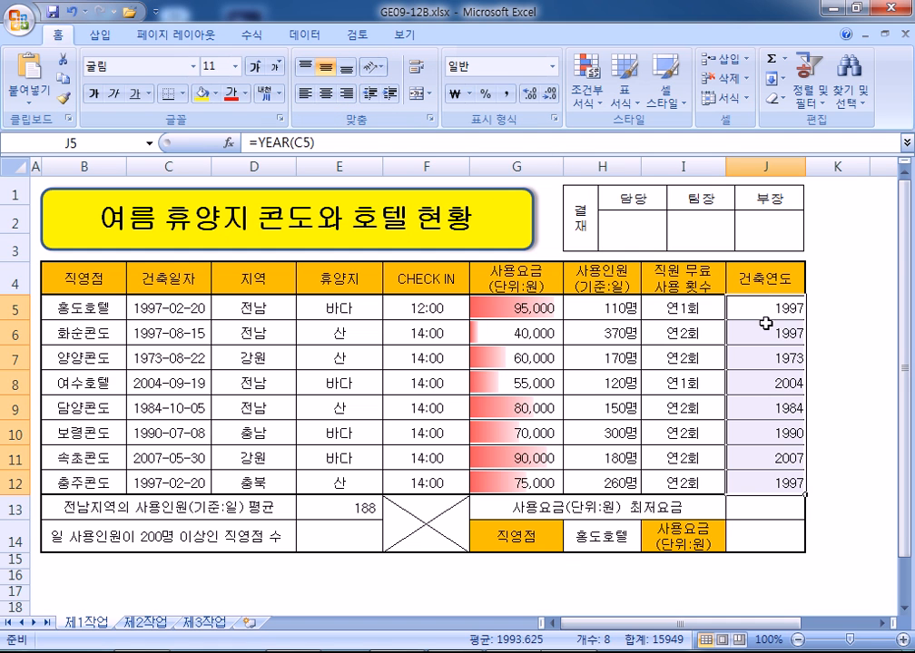
pyautogui.click(682, 306)
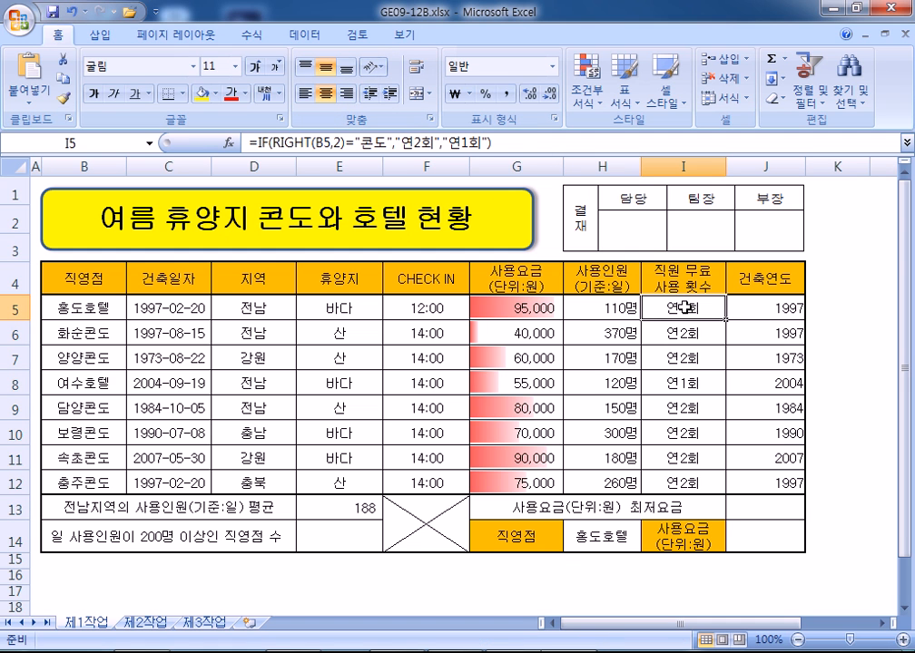
pyautogui.click(363, 508)
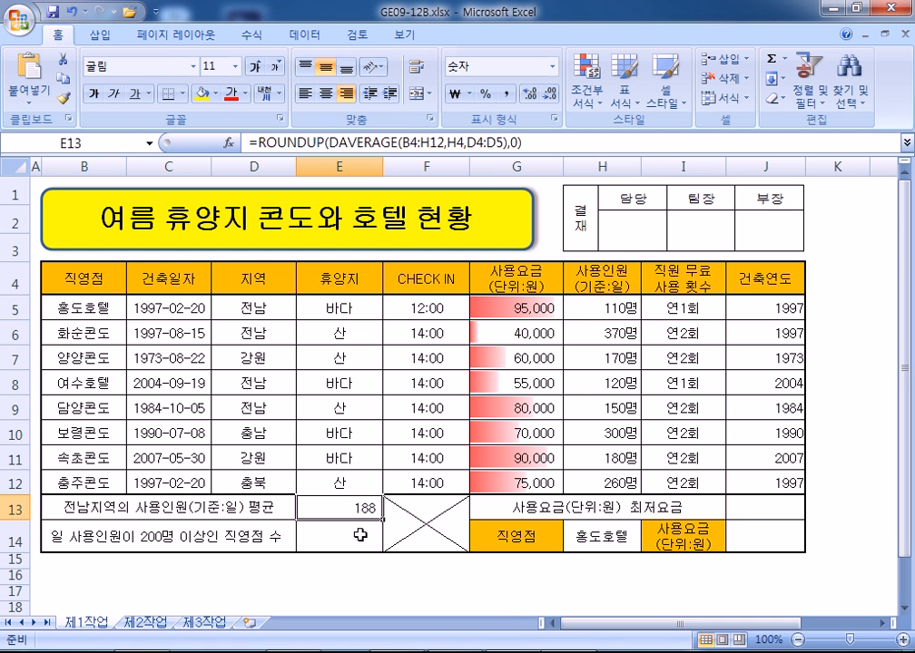
# Step: Enter =COUNTIF(H5:H12,">=200") in E14 to count the branches with at least 200 daily users
pyautogui.click(364, 536)
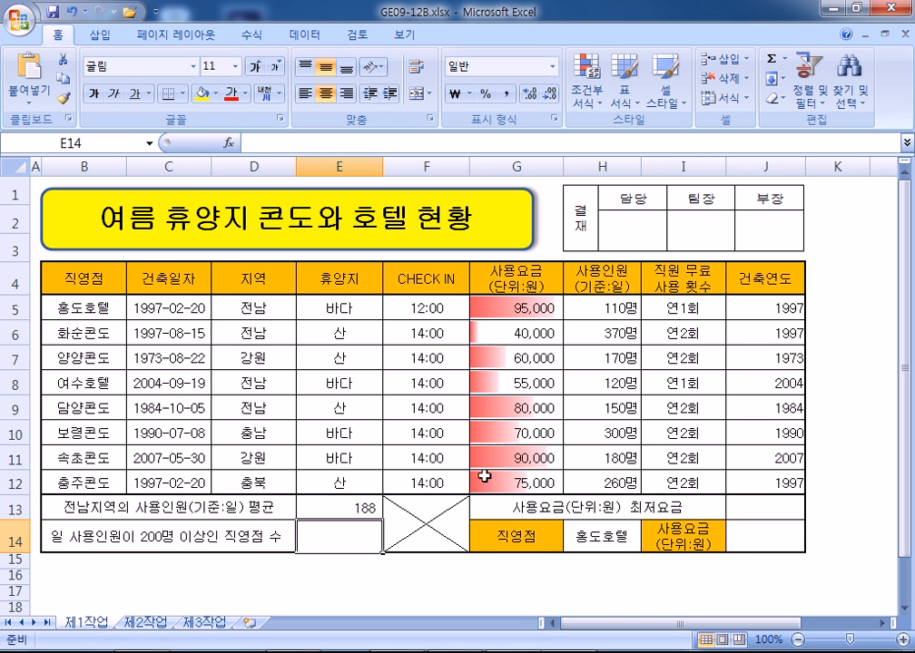
pyautogui.write('=COUNTIF(')
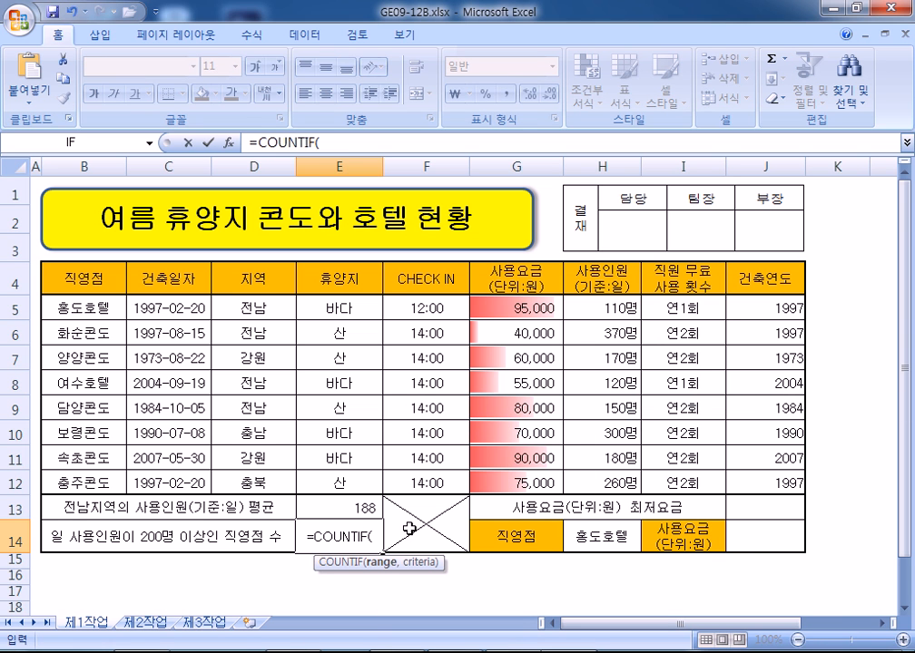
pyautogui.moveTo(597, 308); pyautogui.dragTo(609, 467)
pyautogui.scroll(-1, 612, 464)
pyautogui.write(',')
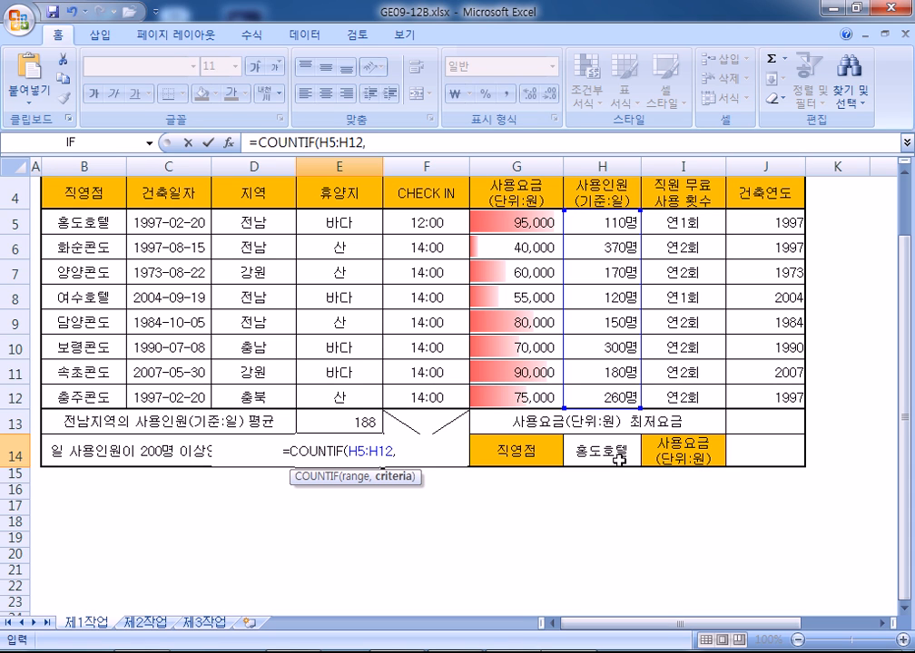
pyautogui.write('">=200")')
pyautogui.press('Return')
pyautogui.press('Up')
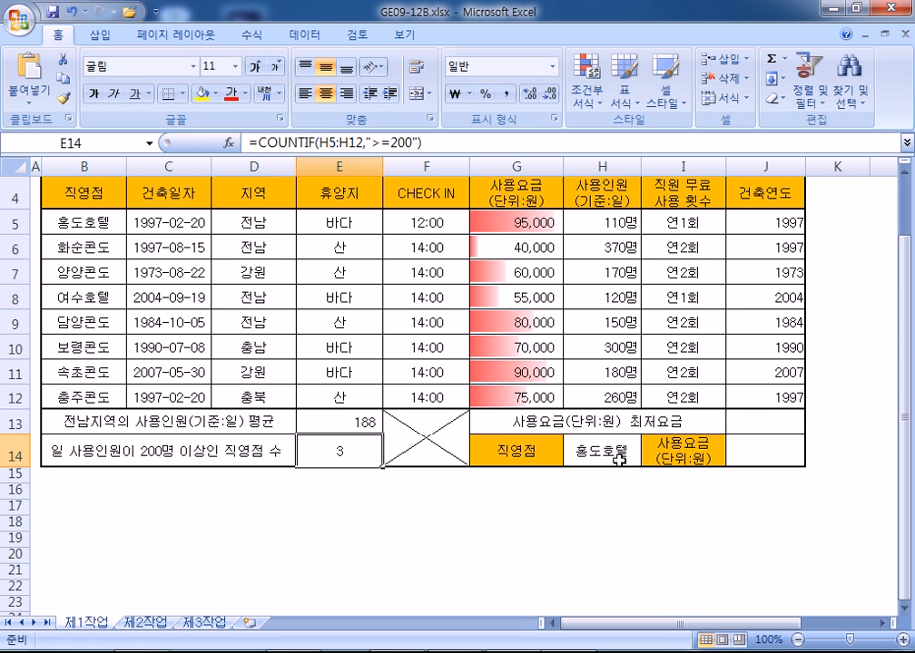
# Step: Remove the centre alignment from E14
pyautogui.press('F2')
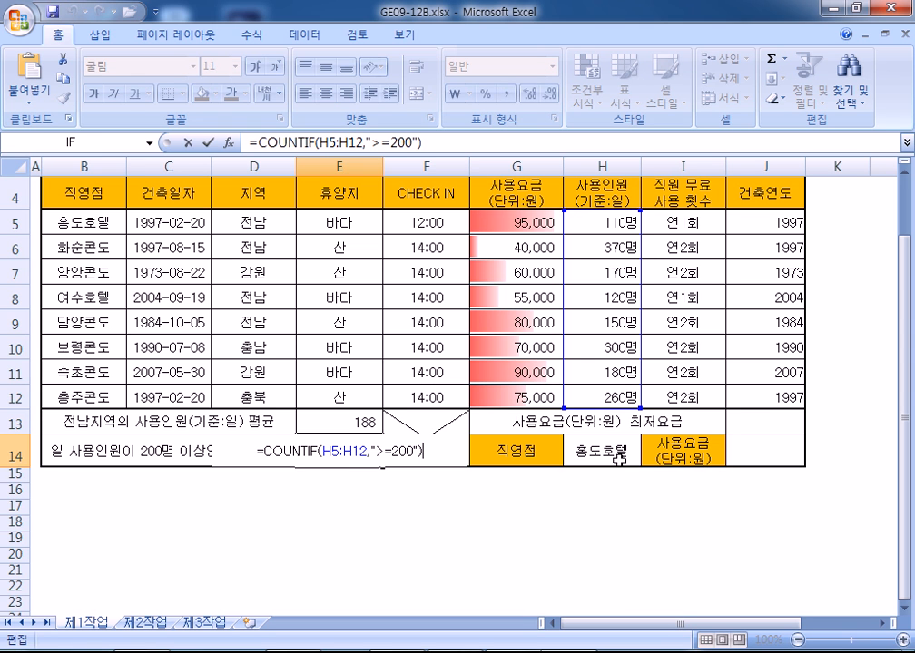
pyautogui.press('Escape')
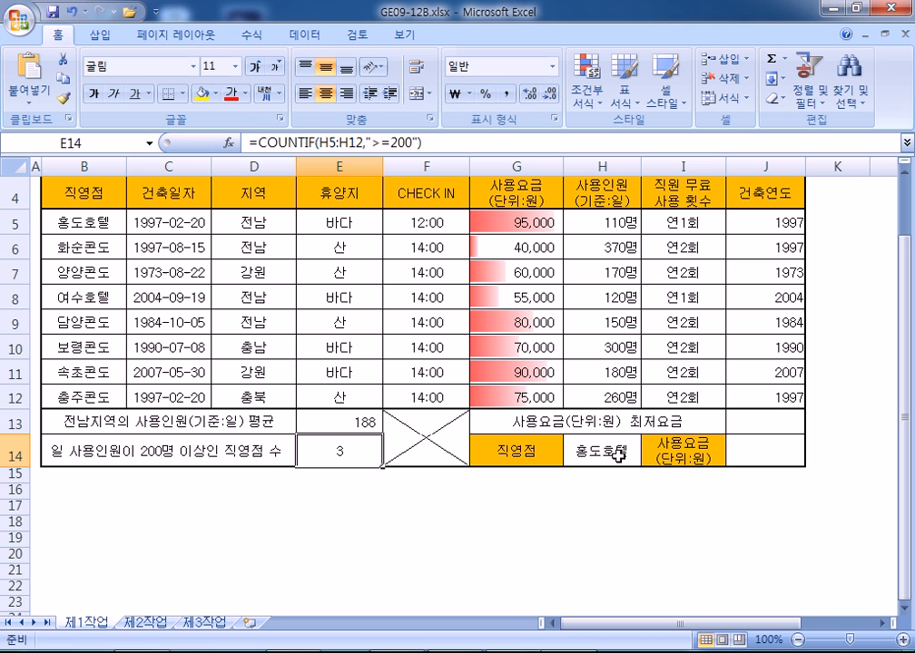
pyautogui.click(332, 96)
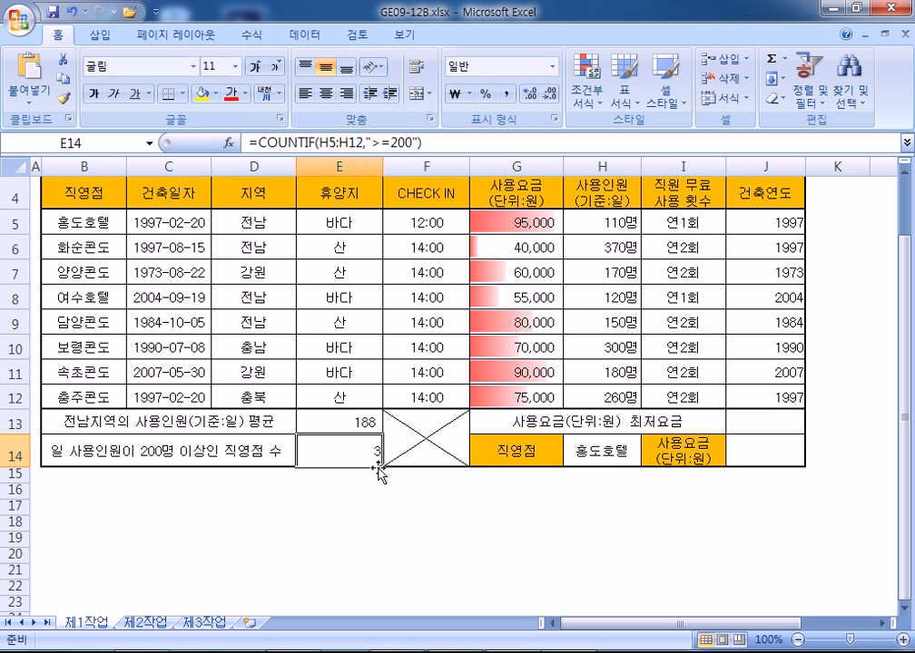
# Step: Append &"곳" to the COUNTIF formula in E14 and centre the cell
pyautogui.press('F2')
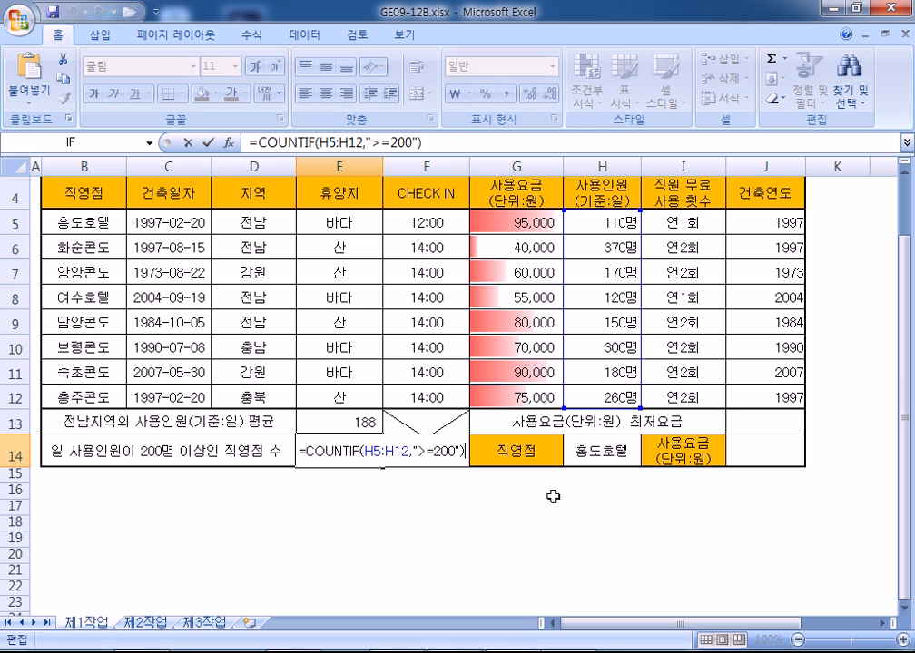
pyautogui.write('&"곳"')
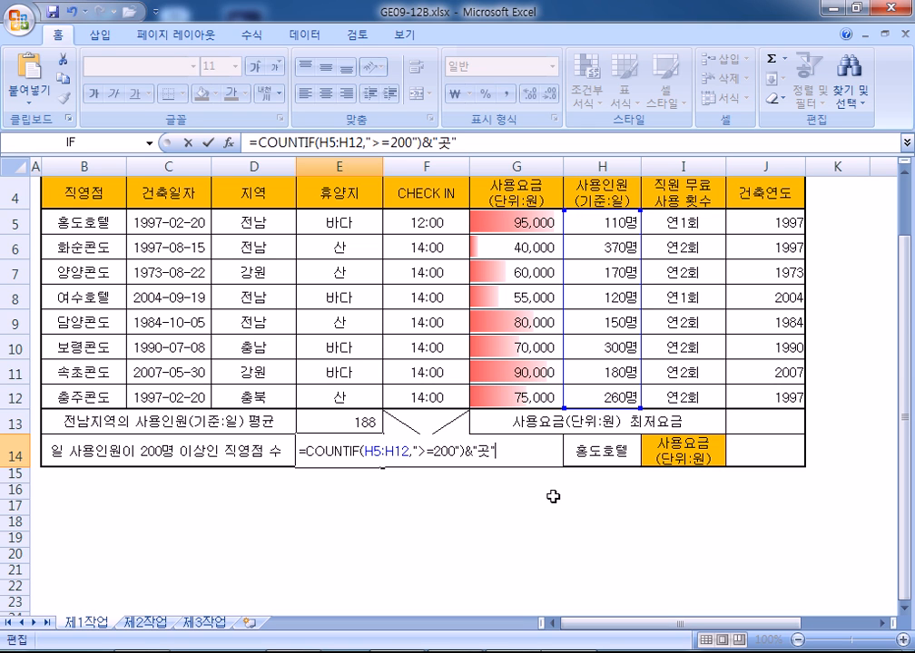
pyautogui.press('Return')
pyautogui.press('Up')
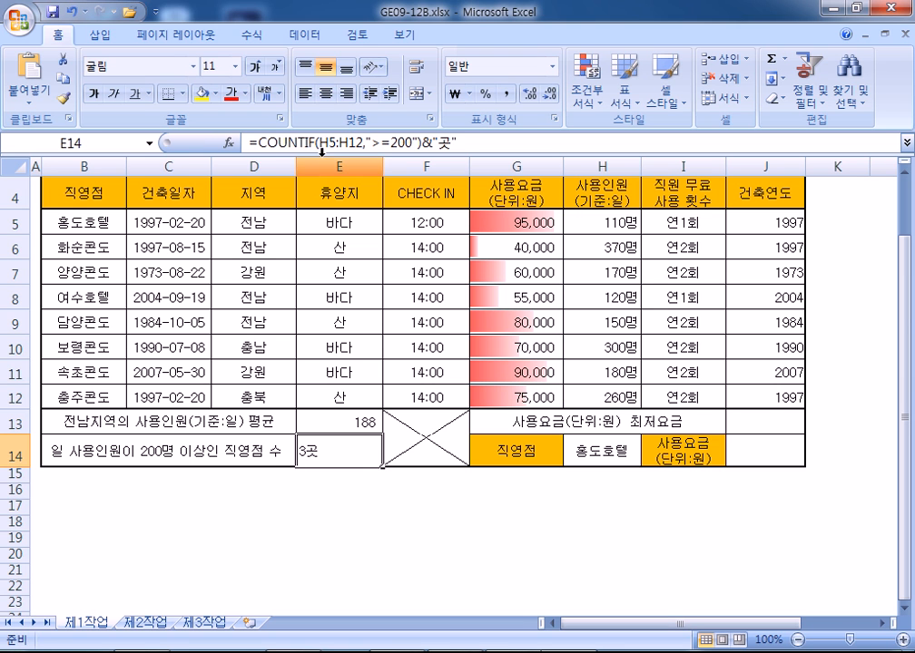
pyautogui.click(325, 93)
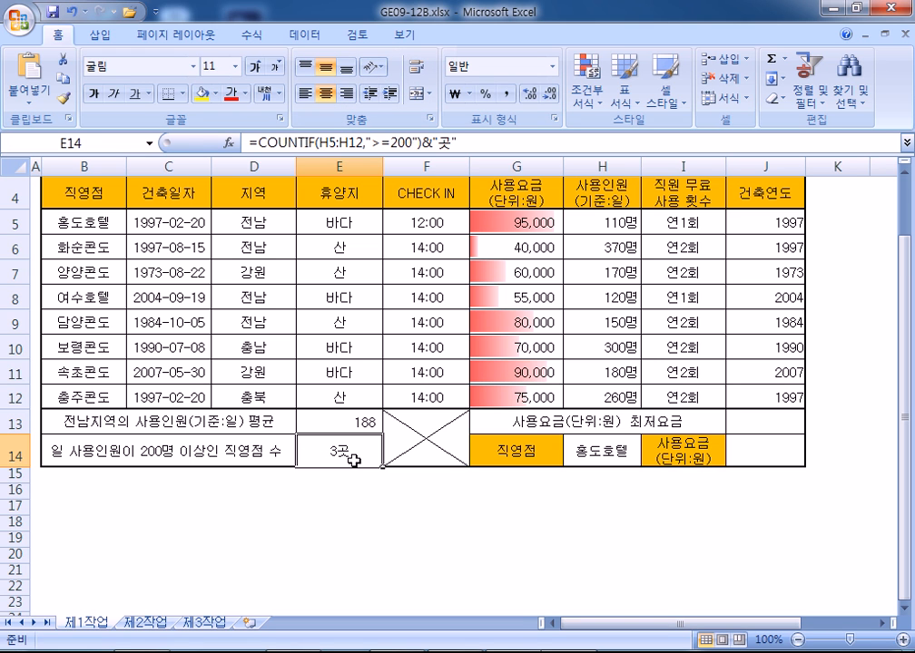
# Step: Copy the COUNTIF formula text of E14 into the Notepad notes under the ROUNDUP formula
pyautogui.doubleClick(353, 461)
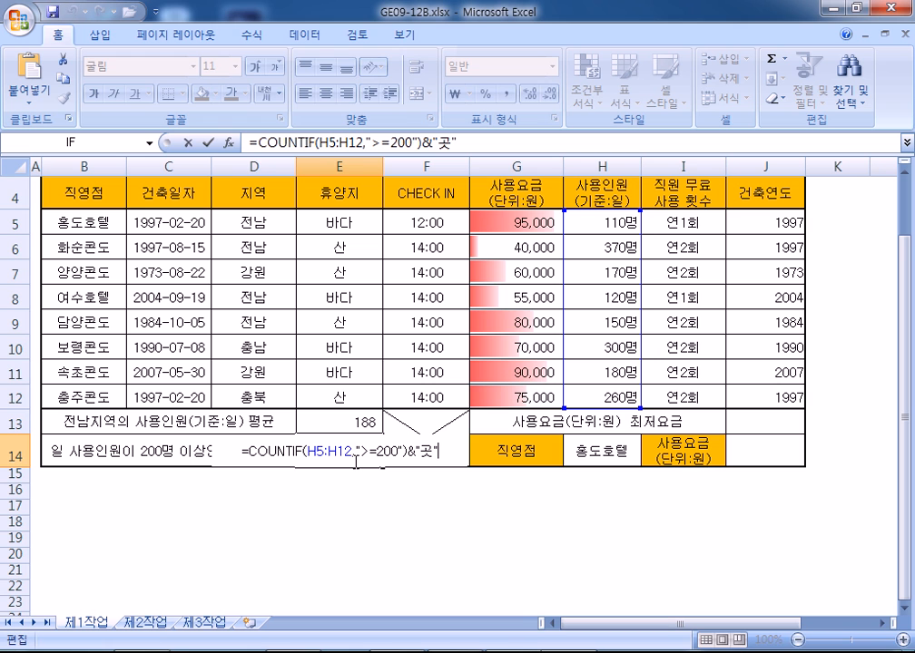
pyautogui.doubleClick(232, 444)
pyautogui.hotkey('ctrl', 'c')
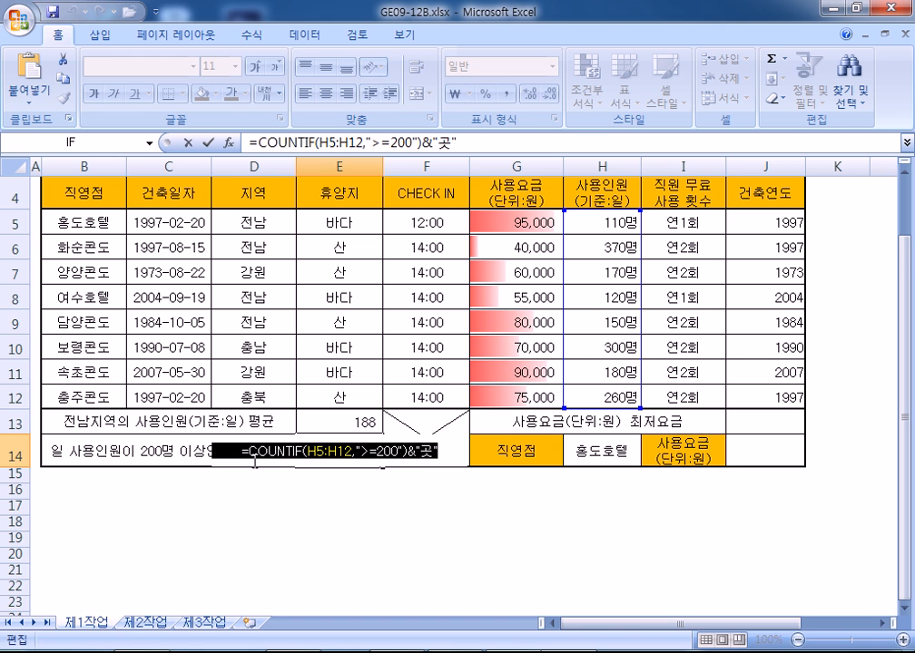
pyautogui.press('Escape')
pyautogui.hotkey('alt', 'Tab')
pyautogui.hotkey('ctrl', 'v')
pyautogui.press('Return')
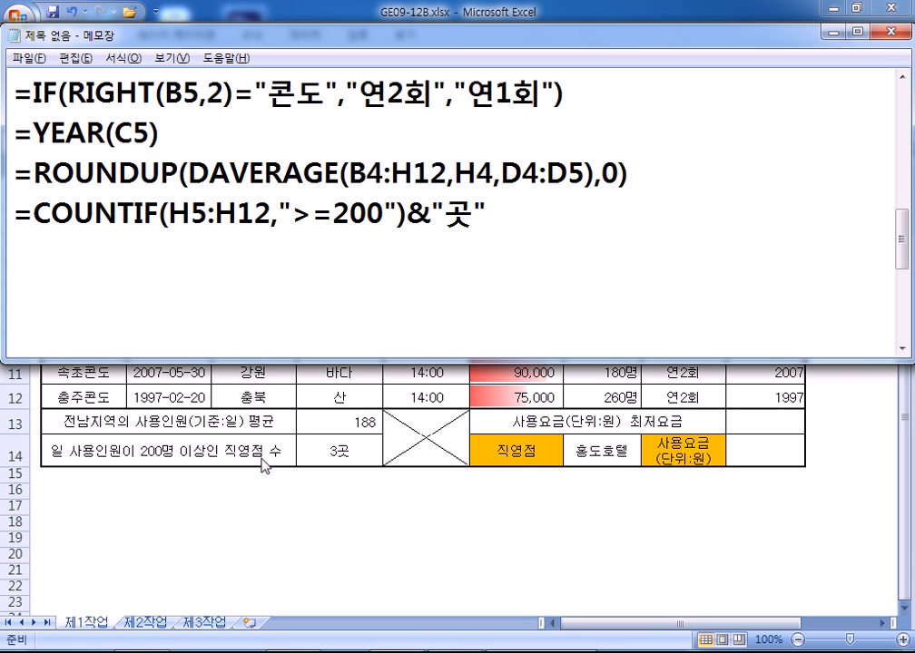
# Step: Return to Excel and enter =MIN(사용요금) in J13 for the lowest usage fee, referencing G5:G12
pyautogui.click(637, 414)
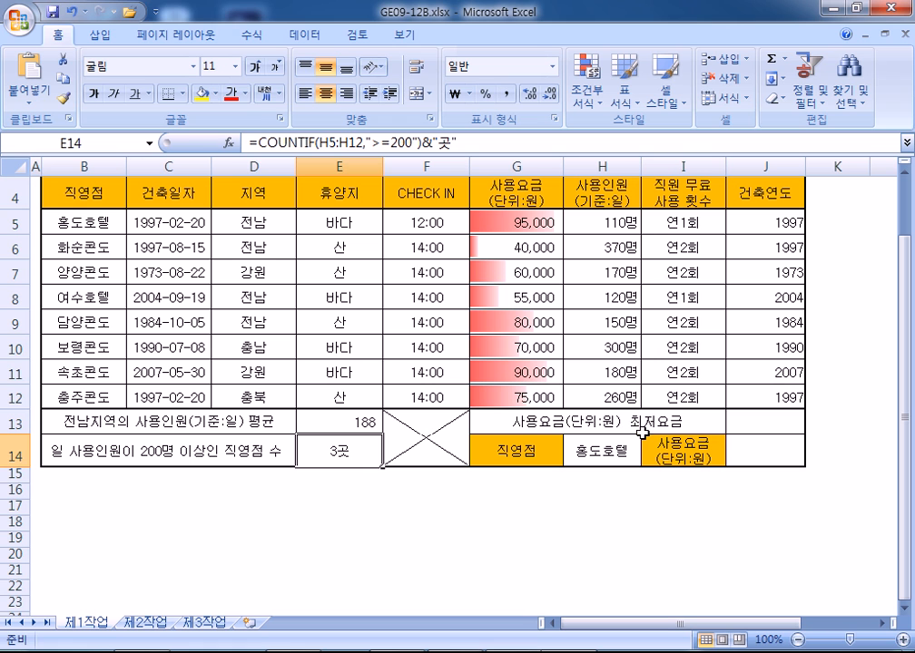
pyautogui.click(749, 427)
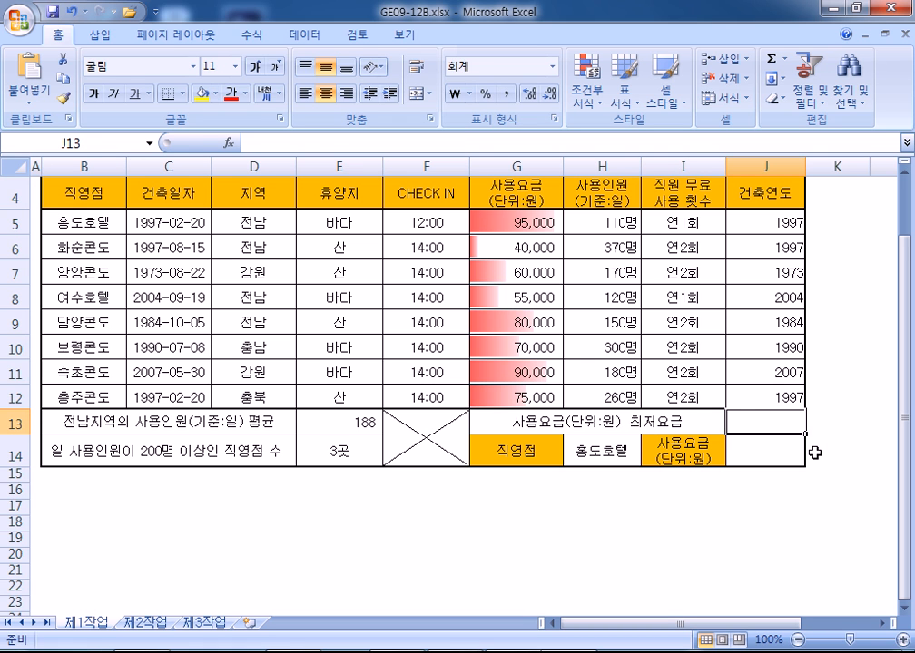
pyautogui.write('=min(')
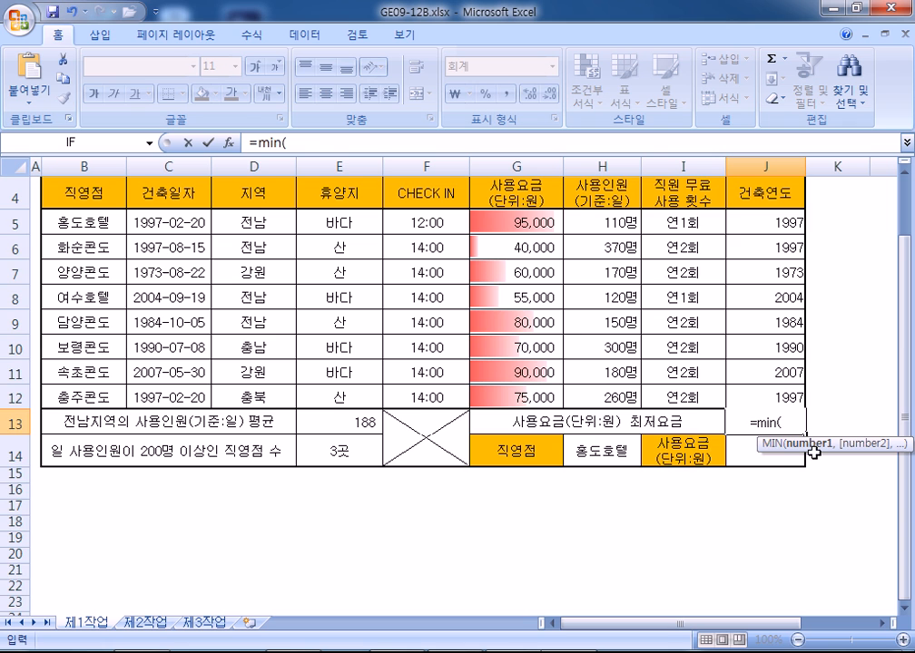
pyautogui.scroll(1, 737, 368)
pyautogui.moveTo(490, 308); pyautogui.dragTo(500, 475)
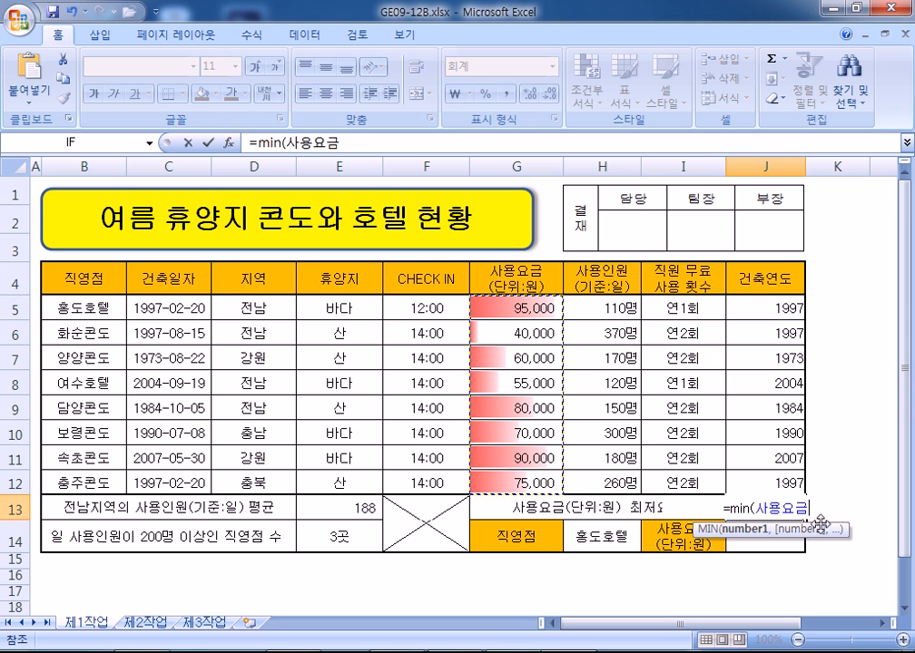
pyautogui.press('Return')
pyautogui.click(766, 508)
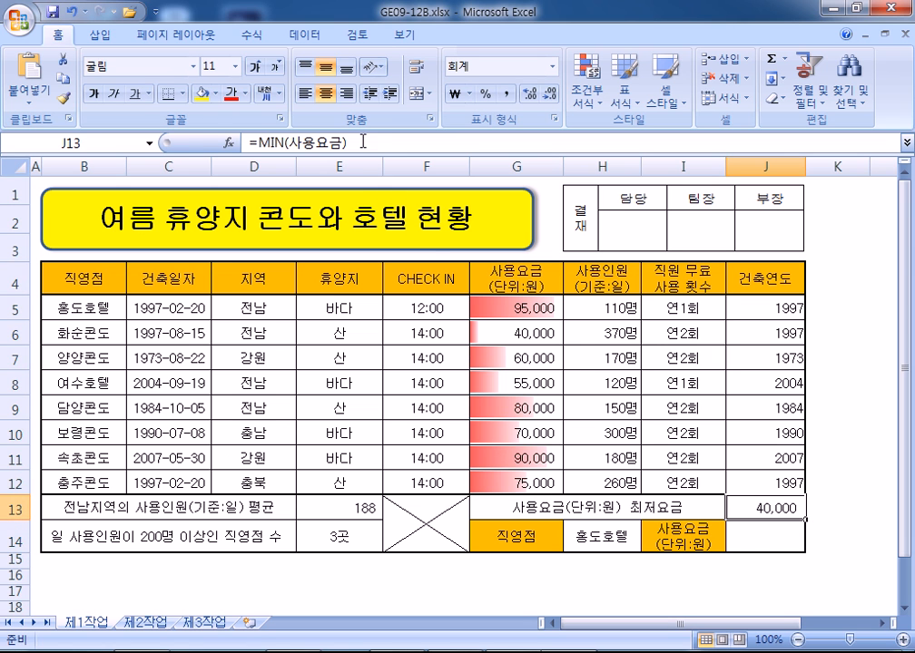
# Step: Copy the MIN formula text of J13 into the Notepad notes under the COUNTIF formula
pyautogui.moveTo(362, 141); pyautogui.dragTo(247, 142)
pyautogui.hotkey('ctrl', 'c')
pyautogui.hotkey('alt', 'Tab')
pyautogui.hotkey('ctrl', 'v')
pyautogui.press('Return')
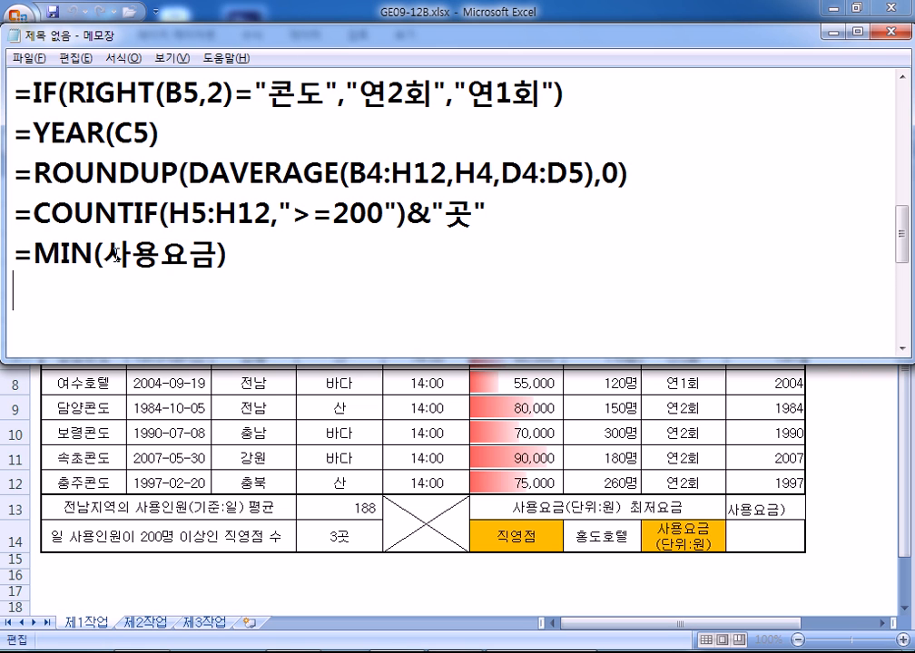
# Step: Switch to Excel and check which defined name the usage-fee range G5:G12 carries
pyautogui.moveTo(102, 256); pyautogui.dragTo(223, 257)
pyautogui.hotkey('alt', 'Tab')
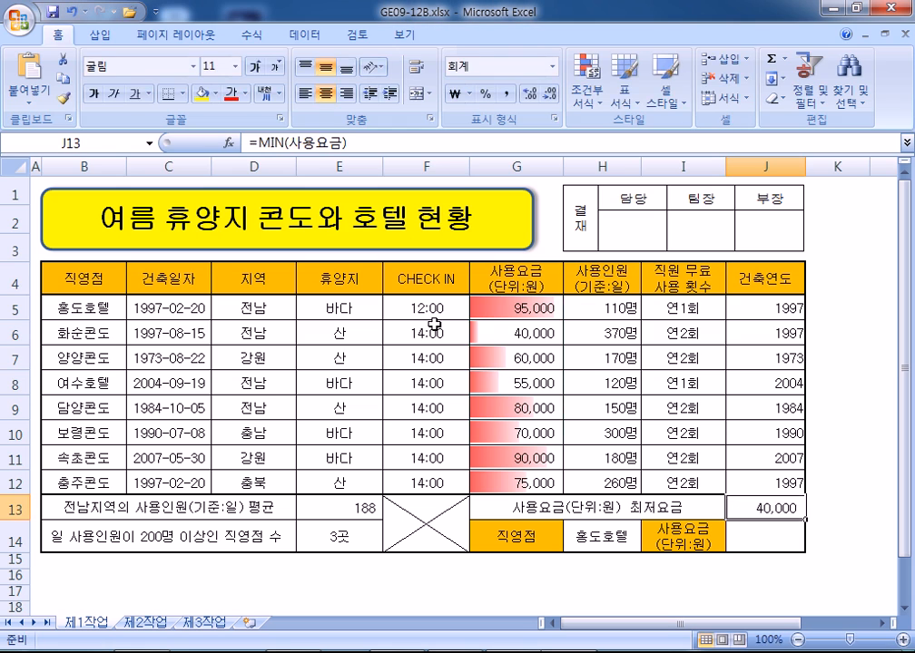
pyautogui.moveTo(514, 307); pyautogui.dragTo(504, 459)
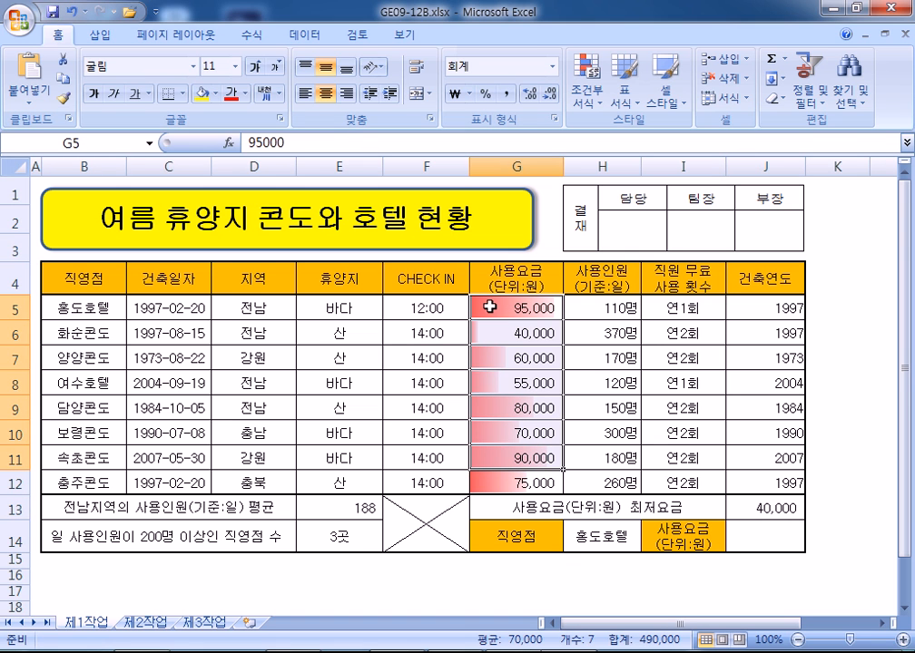
pyautogui.moveTo(490, 304); pyautogui.dragTo(488, 480)
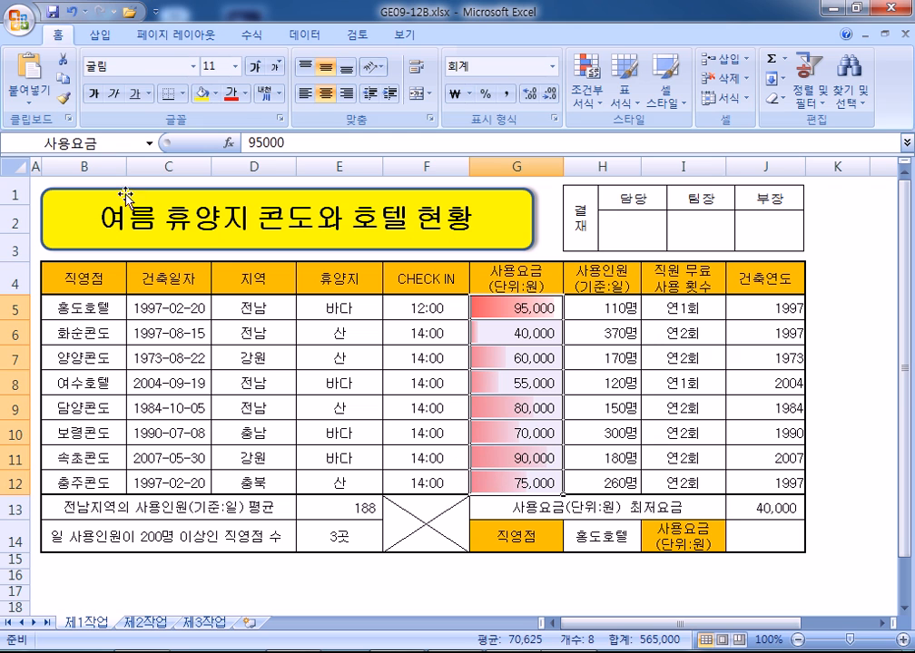
pyautogui.click(69, 143)
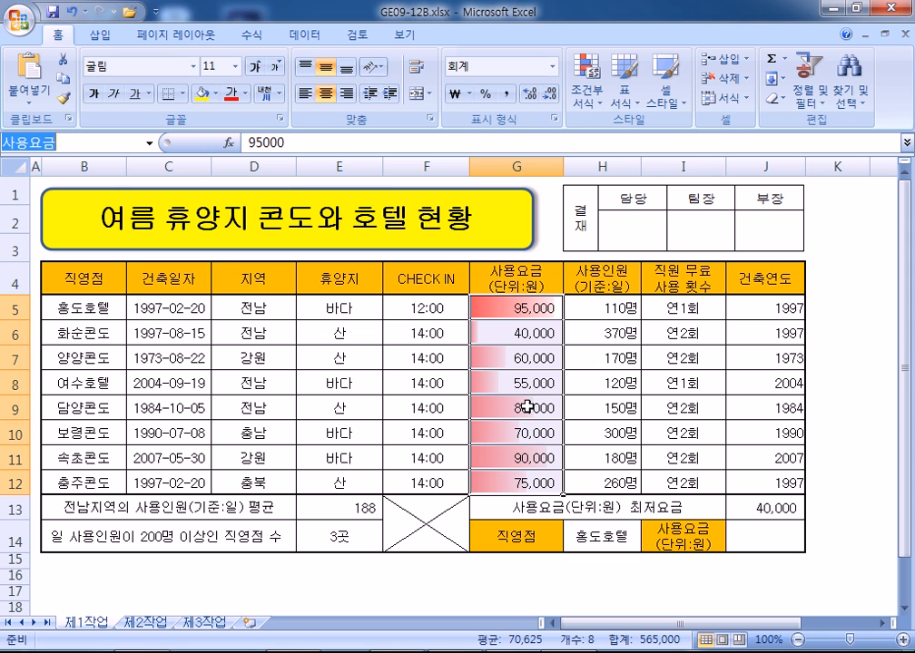
# Step: In Notepad, duplicate the =MIN(사용요금) line below itself and change the copy to =MIN(G5:G12)
pyautogui.hotkey('alt', 'Tab')
pyautogui.moveTo(15, 256); pyautogui.dragTo(12, 289)
pyautogui.hotkey('ctrl', 'c')
pyautogui.click(118, 300)
pyautogui.hotkey('ctrl', 'v')
pyautogui.hotkey('ctrl', 'z')
pyautogui.hotkey('ctrl', 'v')
pyautogui.moveTo(105, 295); pyautogui.dragTo(204, 294)
pyautogui.write('ㅎ')
pyautogui.press('BackSpace')
pyautogui.write('G5:G12)')
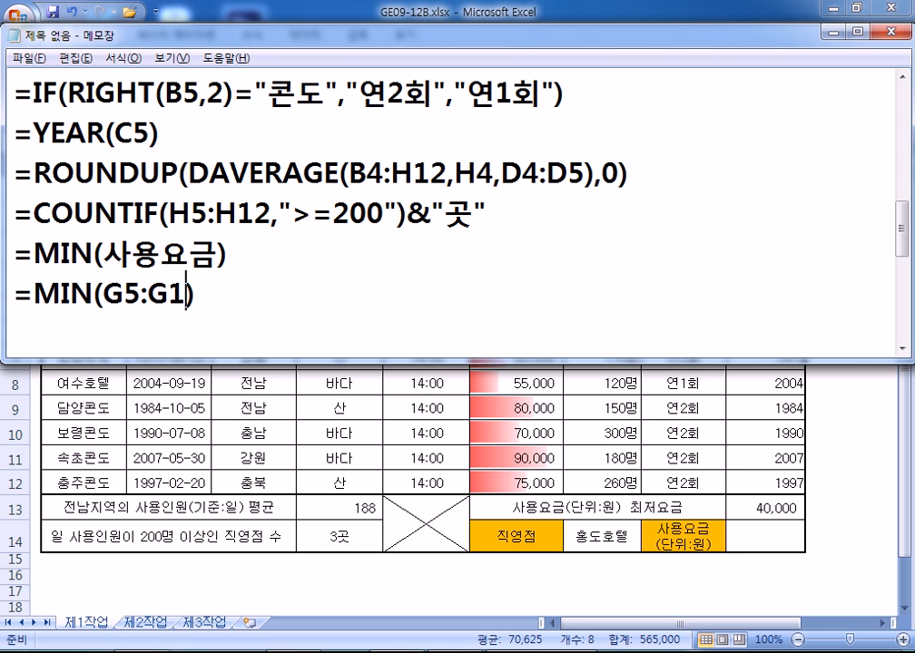
# Step: Mark the =MIN(G5:G12) line with X and the =MIN(사용요금) line with O
pyautogui.write(' X')
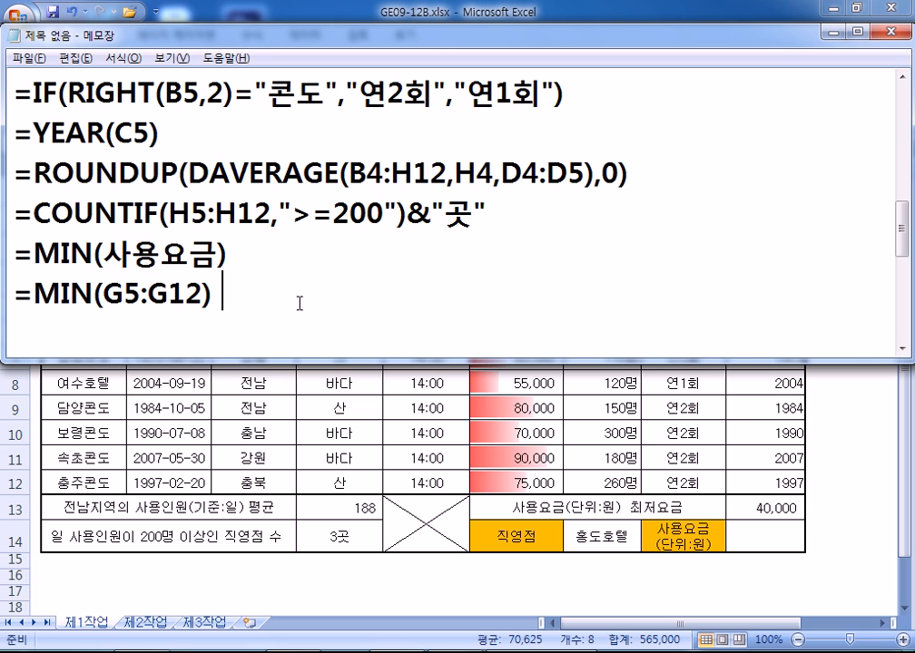
pyautogui.click(244, 251)
pyautogui.write('O')
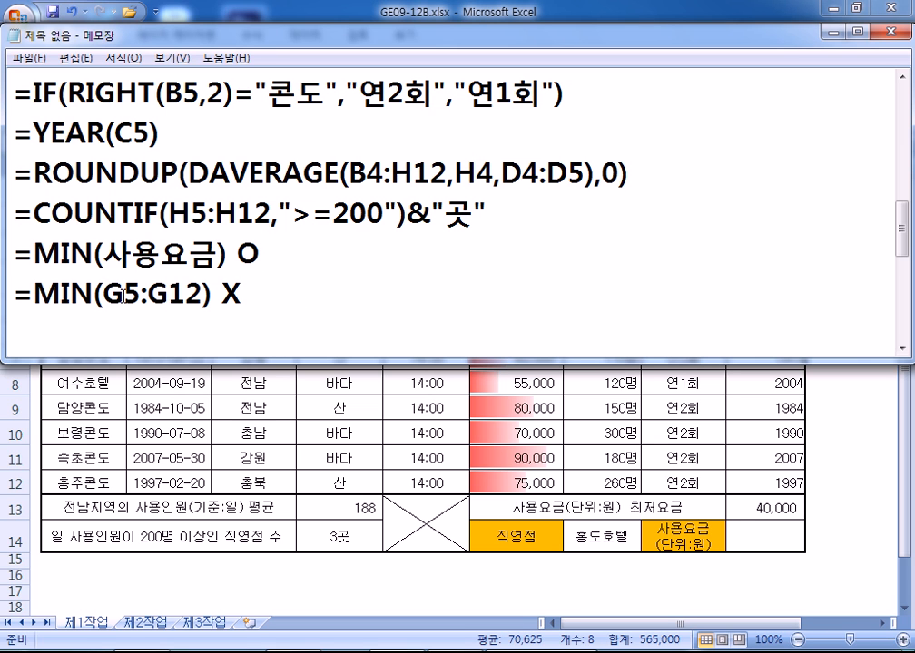
pyautogui.moveTo(102, 297); pyautogui.dragTo(211, 298)
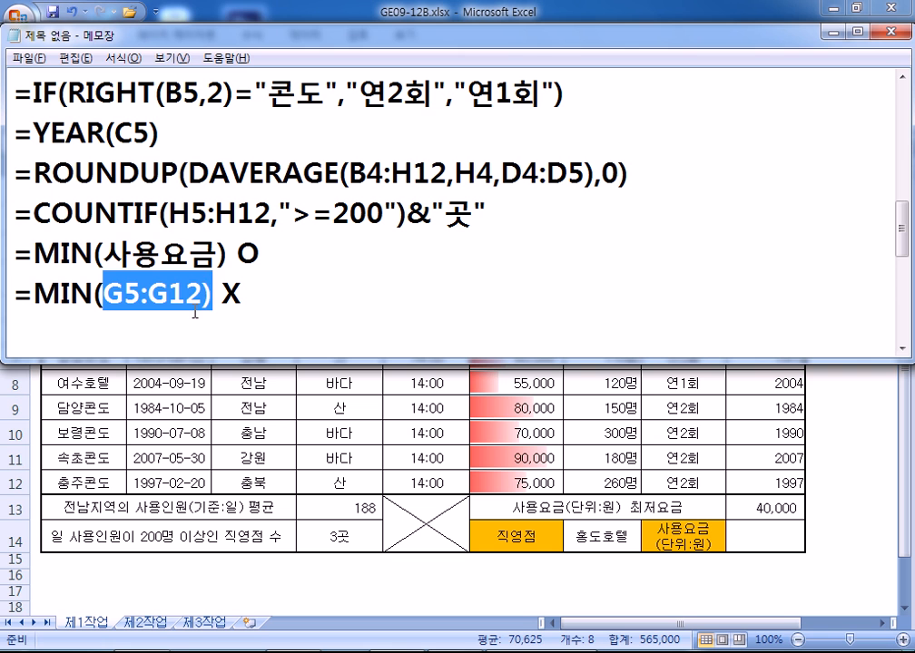
pyautogui.moveTo(102, 254); pyautogui.dragTo(218, 256)
pyautogui.hotkey('alt', 'Tab')
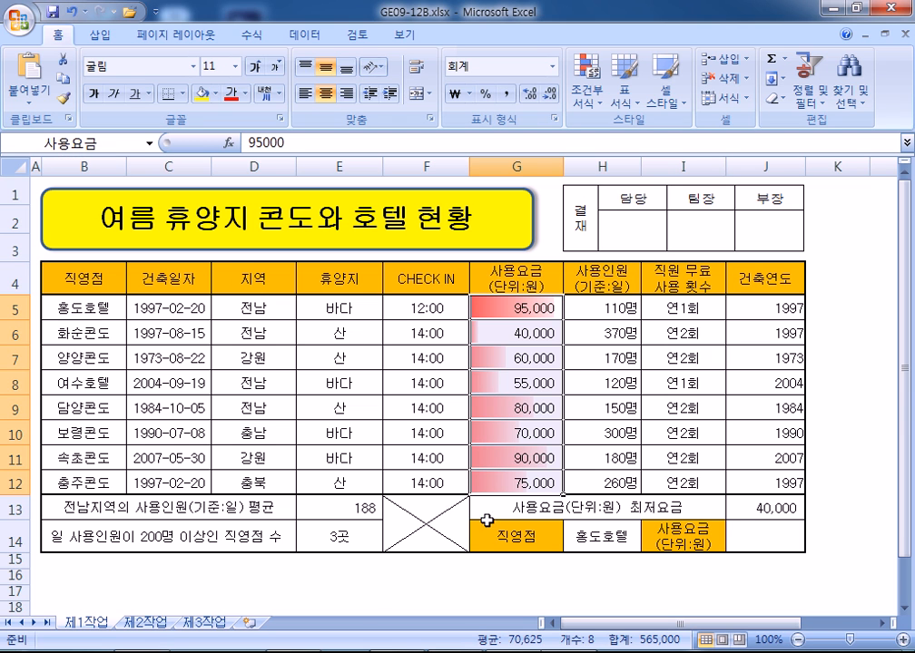
pyautogui.hotkey('alt', 'Tab')
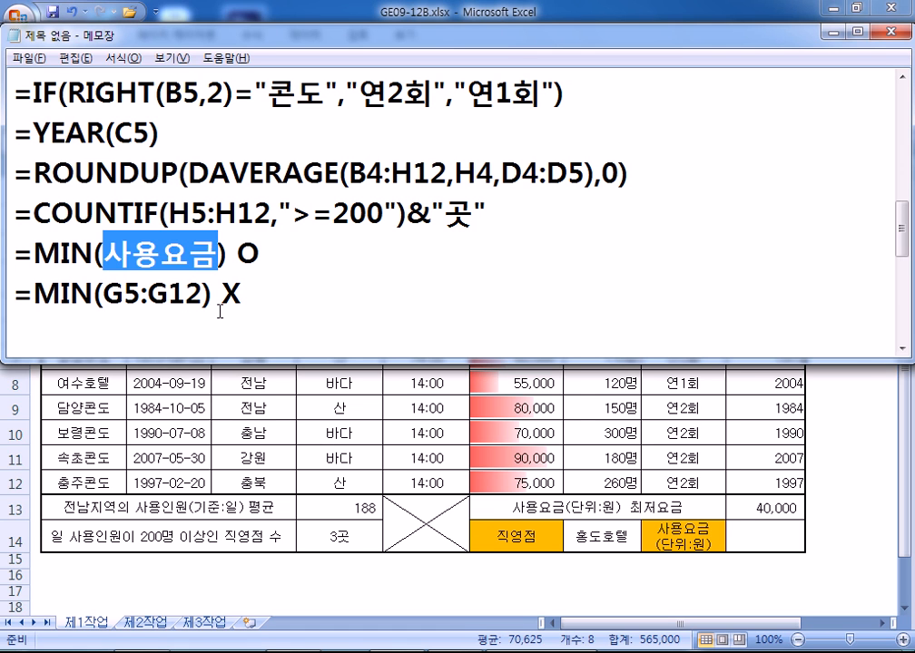
# Step: Return to Excel and enter =VLOOKUP(H14,B5:H12,6,0) in J14 to look up the usage fee of the branch in H14
pyautogui.click(220, 312)
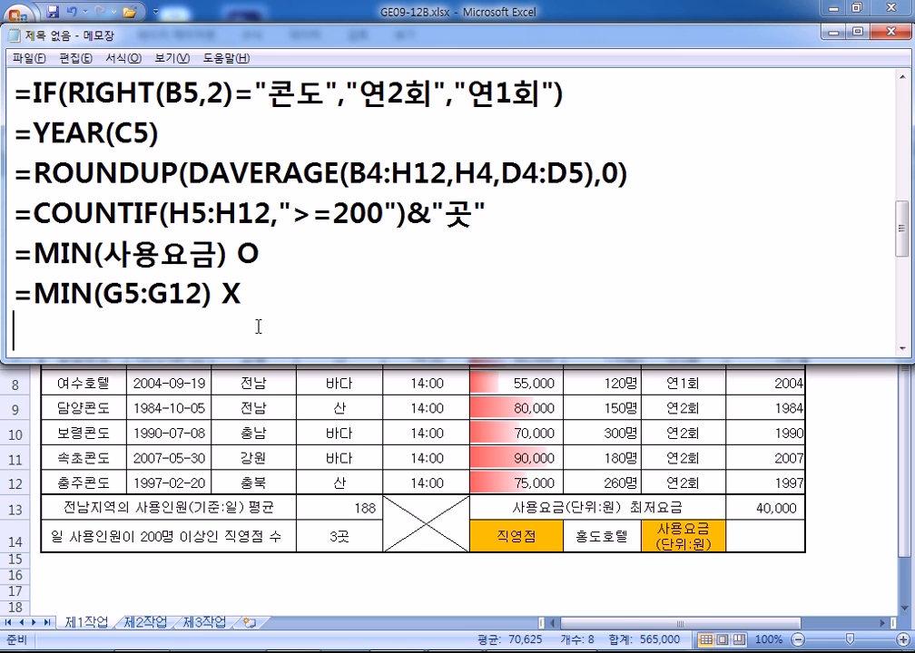
pyautogui.hotkey('alt', 'Tab')
pyautogui.click(751, 527)
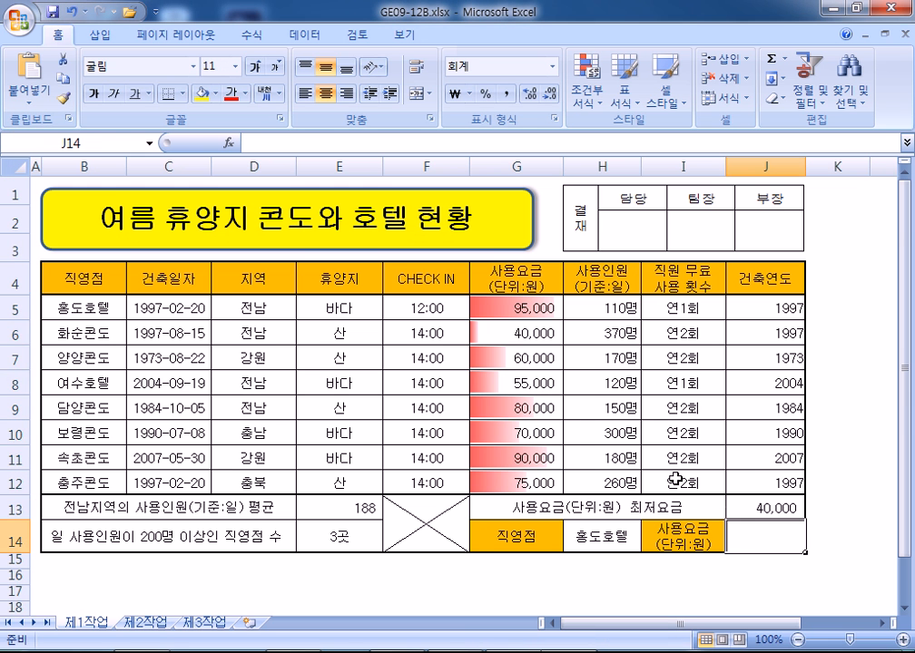
pyautogui.scroll(-1, 646, 463)
pyautogui.write('=')
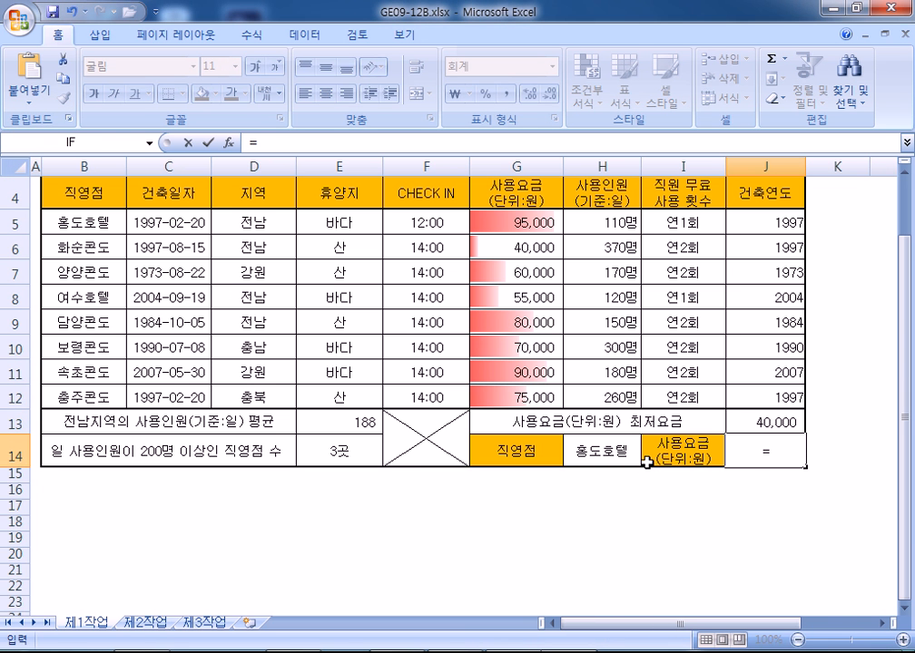
pyautogui.write('VL')
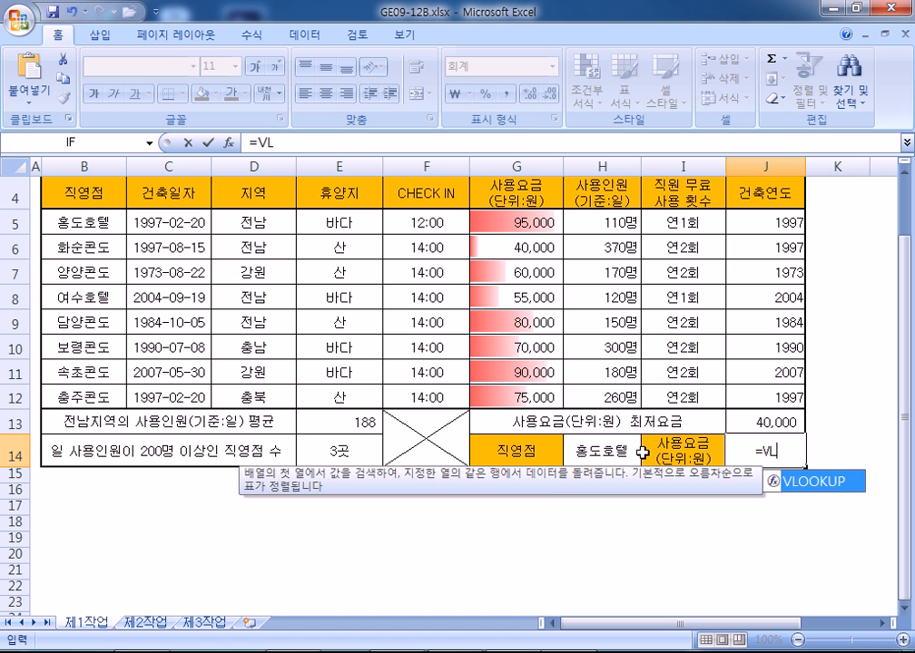
pyautogui.press('Tab')
pyautogui.click(590, 454)
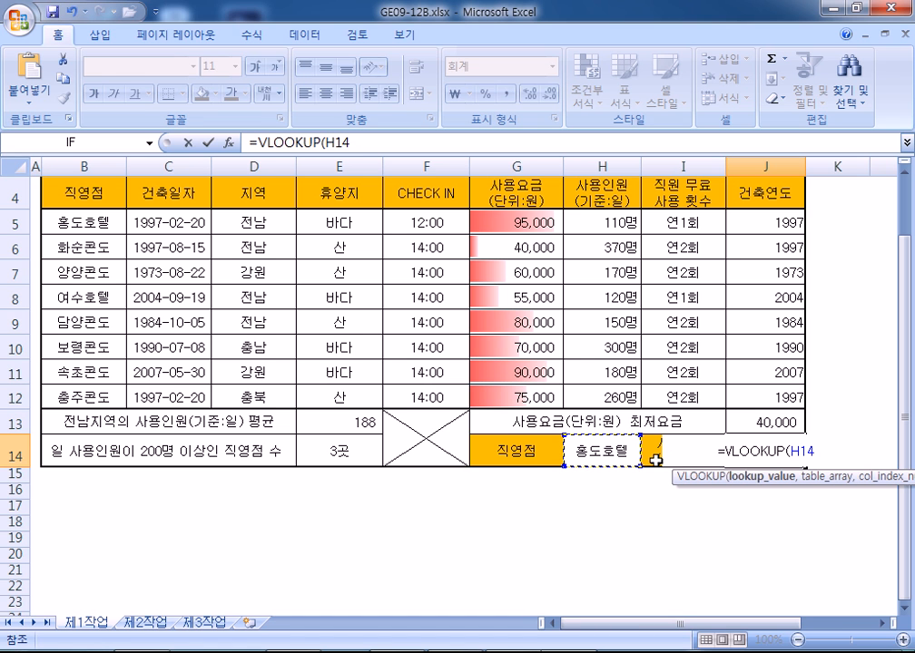
pyautogui.write(',')
pyautogui.moveTo(136, 224); pyautogui.dragTo(587, 390)
pyautogui.write(',')
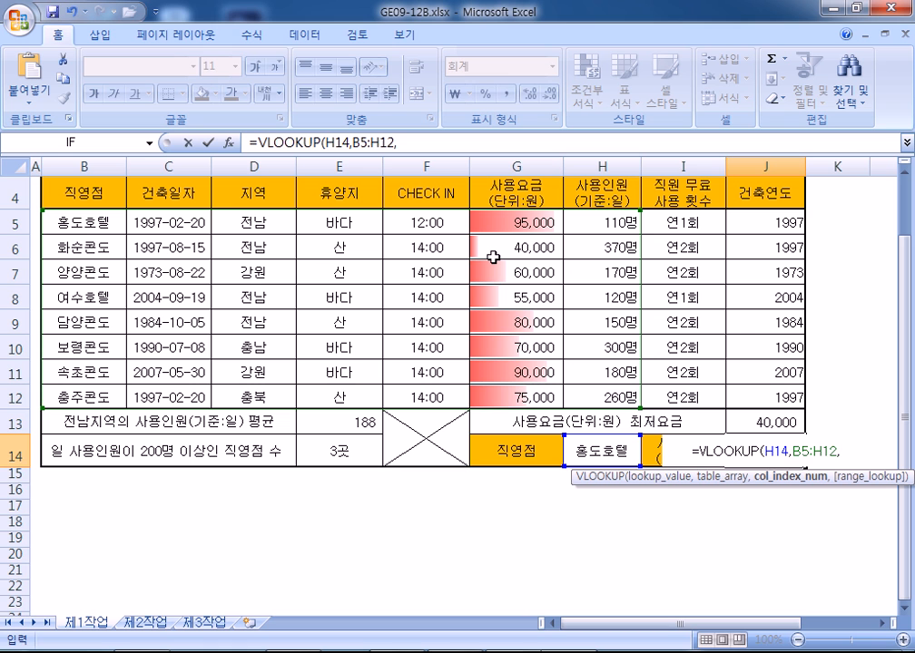
pyautogui.write('6,0)')
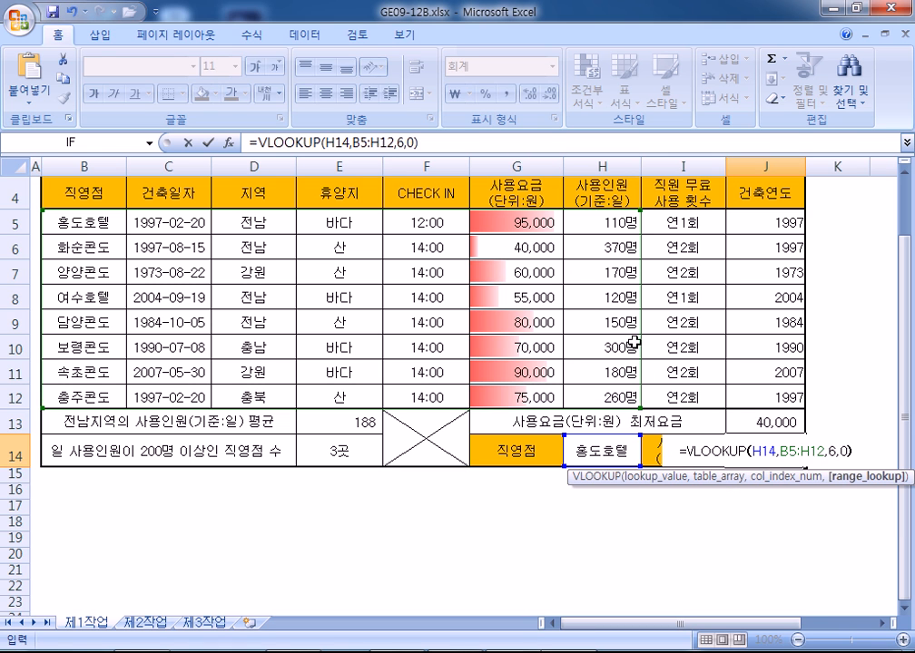
pyautogui.press('Return')
pyautogui.press('Up')
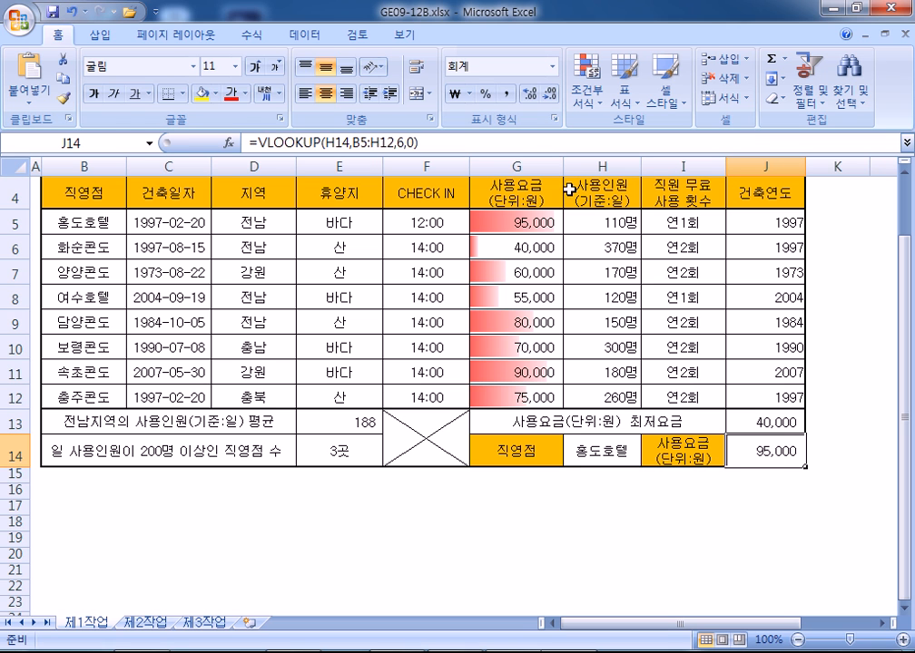
# Step: Copy the VLOOKUP formula text of J14 into the Notepad notes under the MIN lines, and return to Excel
pyautogui.moveTo(454, 143); pyautogui.dragTo(248, 143)
pyautogui.hotkey('alt', 'Tab')
pyautogui.hotkey('ctrl', 'v')
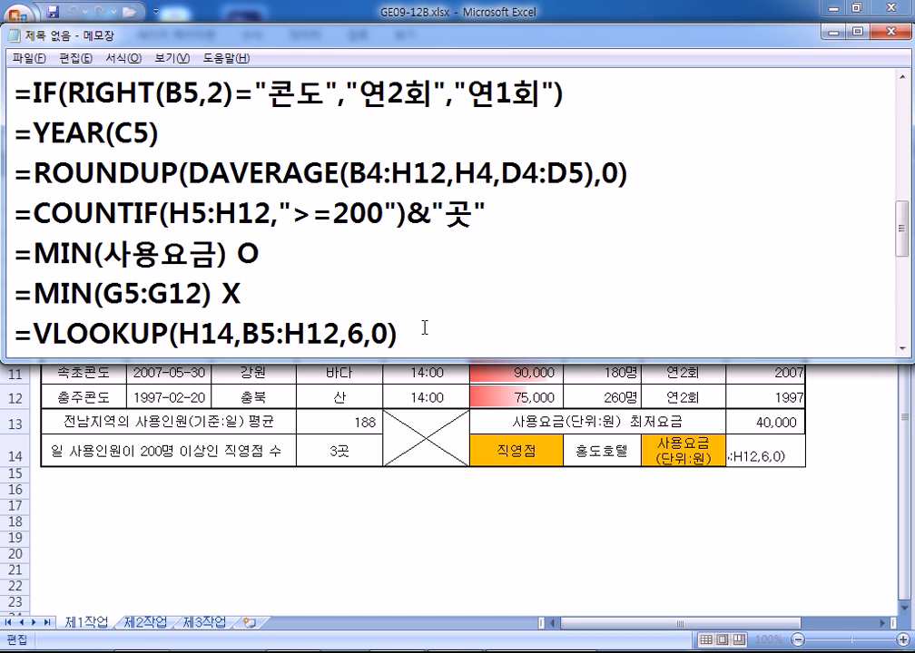
pyautogui.hotkey('alt', 'Tab')
pyautogui.press('Return')
# Step: Apply red data bars as conditional formatting to the usage fees in G5:G12
pyautogui.moveTo(513, 222); pyautogui.dragTo(510, 397)
pyautogui.click(586, 89)
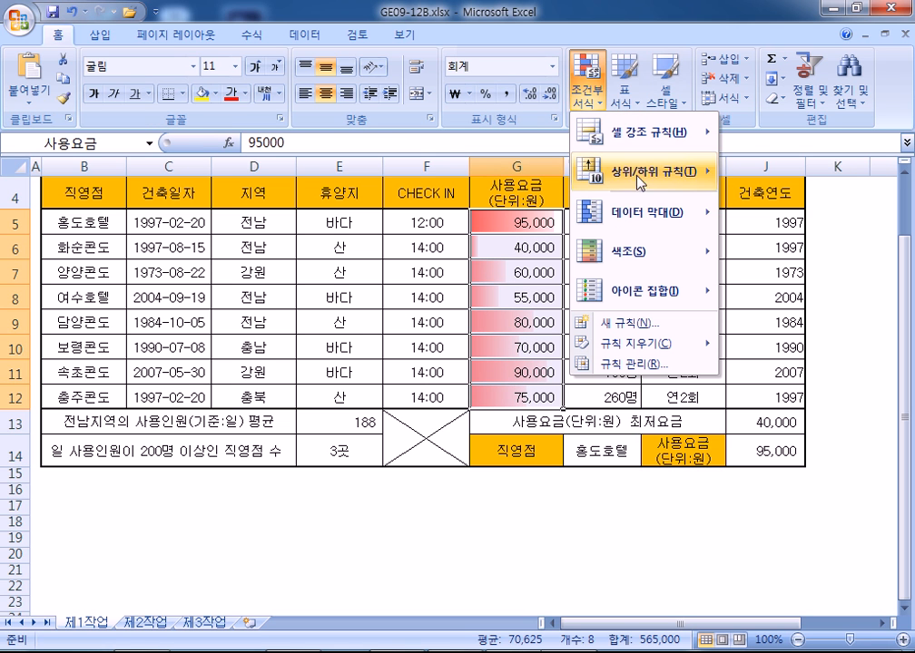
pyautogui.moveTo(662, 212)
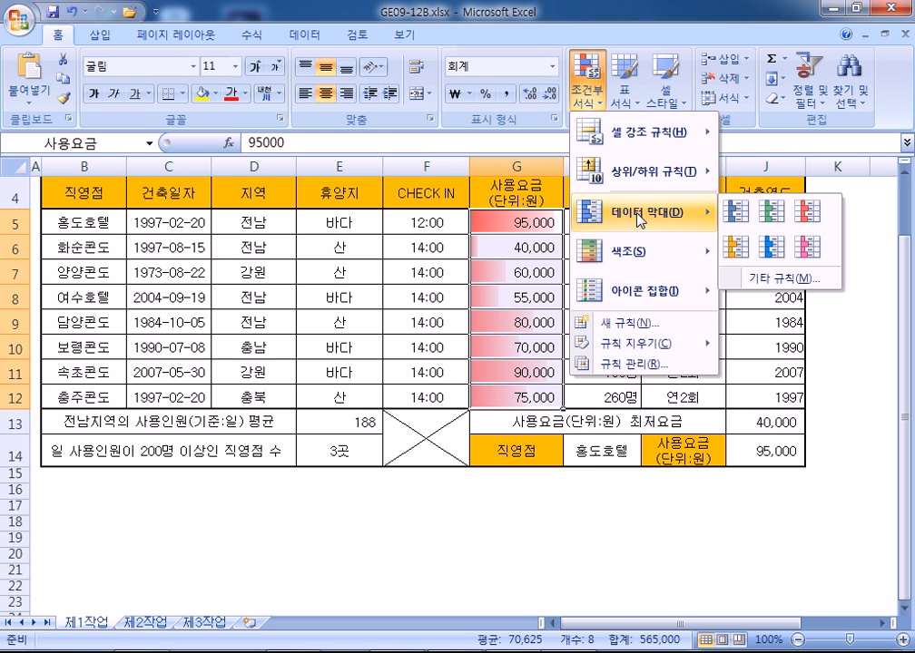
pyautogui.click(807, 212)
pyautogui.click(448, 524)
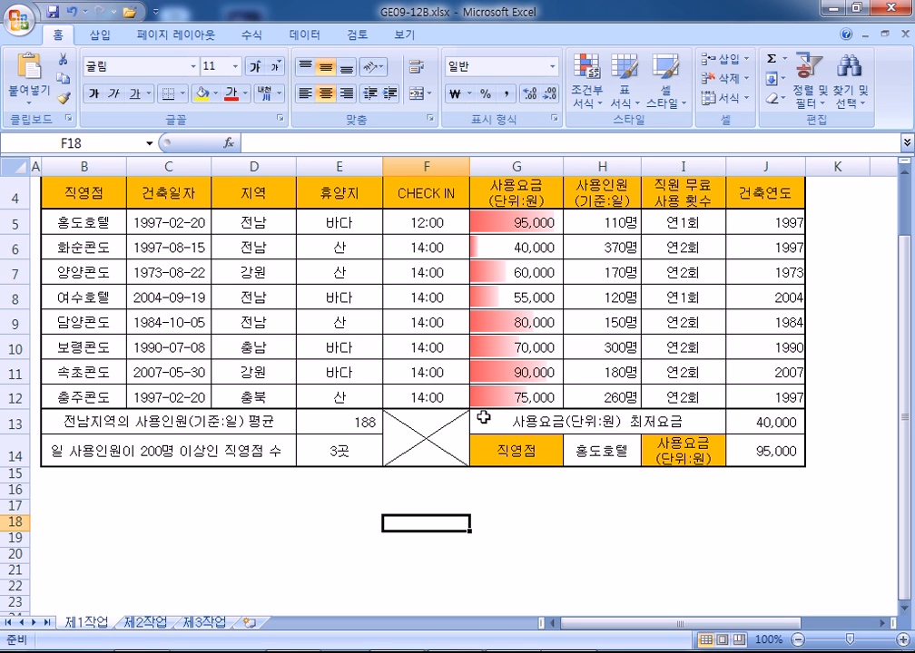
# Step: Copy the table B4:H12 from sheet 제1작업 to B2 of sheet 제2작업, including its column widths
pyautogui.scroll(1, 109, 313)
pyautogui.moveTo(84, 279); pyautogui.dragTo(608, 482)
pyautogui.hotkey('ctrl', 'c')
pyautogui.click(145, 622)
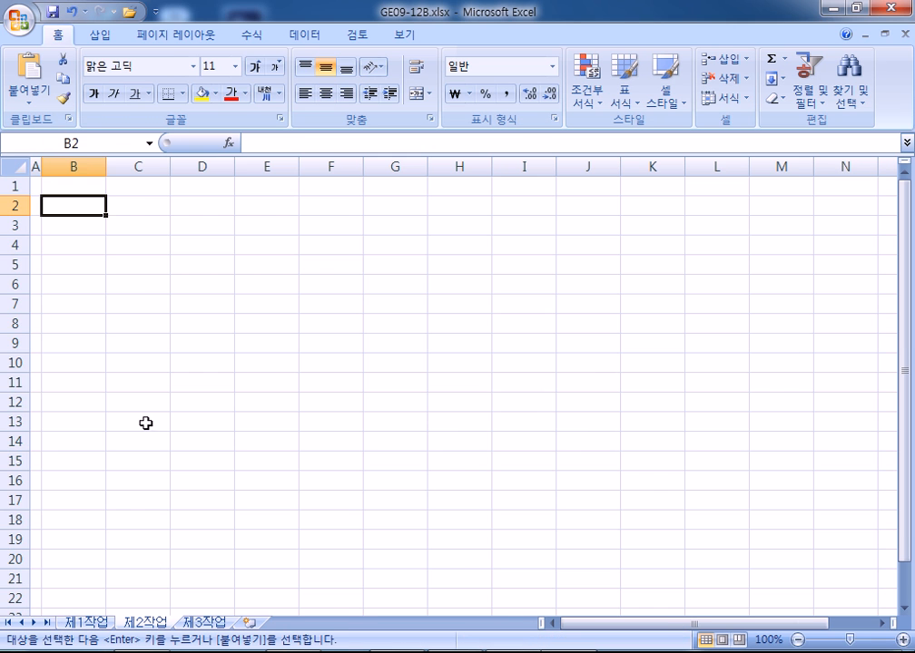
pyautogui.rightClick(75, 166)
pyautogui.click(141, 241)
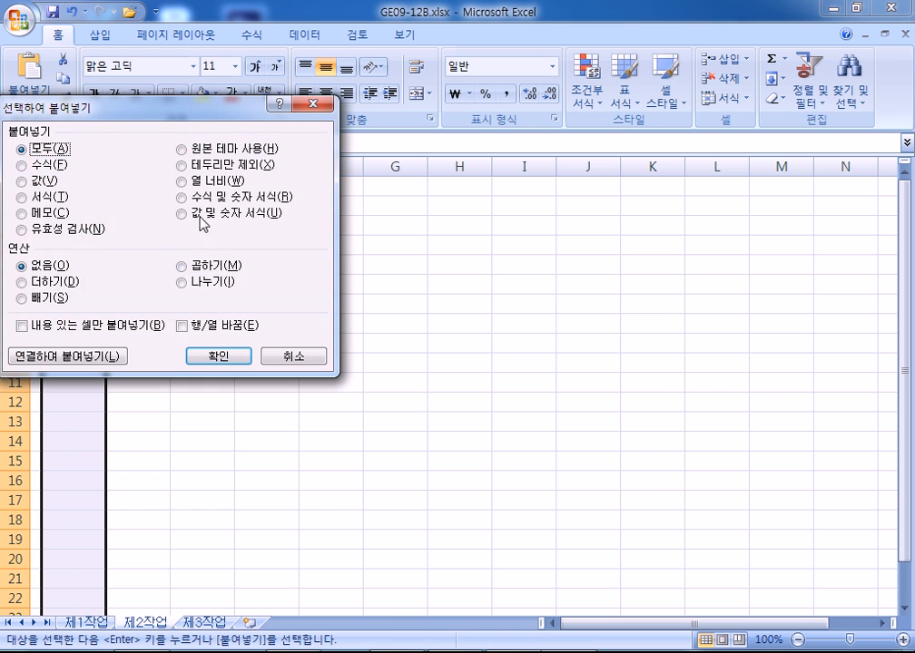
pyautogui.click(183, 181)
pyautogui.click(241, 356)
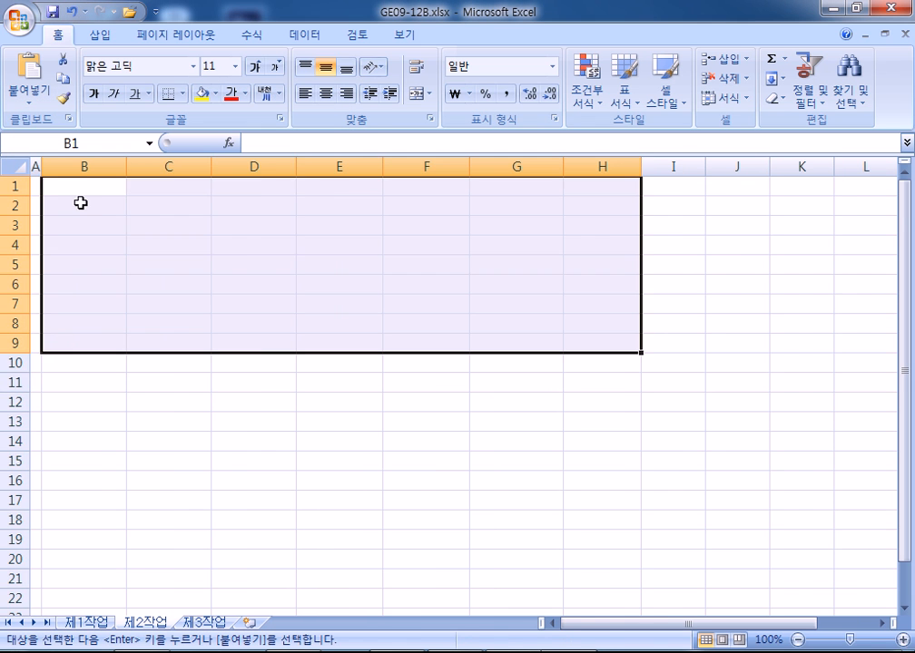
pyautogui.click(81, 204)
pyautogui.hotkey('ctrl', 'v')
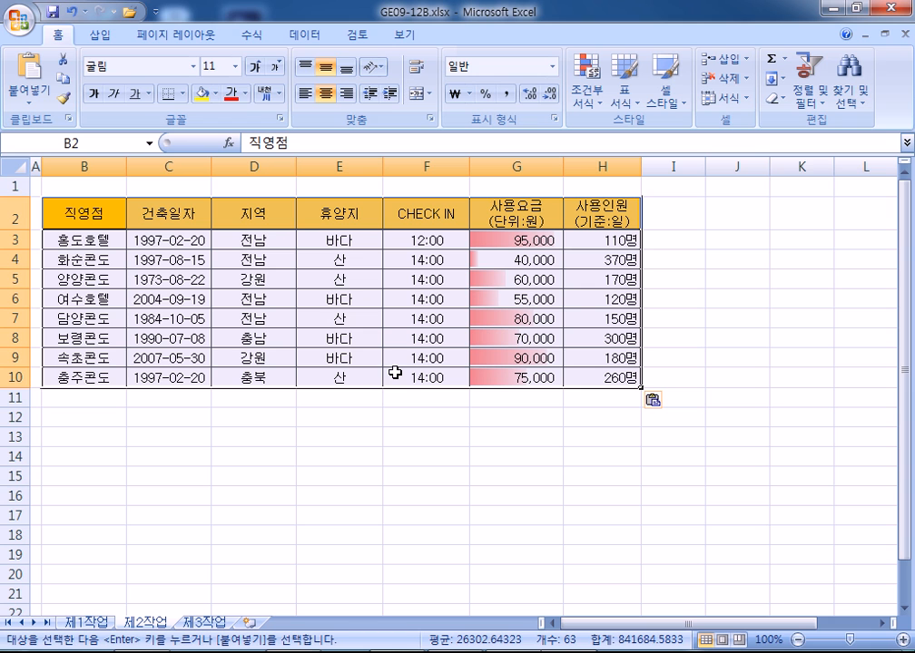
# Step: Merge and centre cells B11:G11 directly below the copied table
pyautogui.moveTo(91, 399); pyautogui.dragTo(492, 396)
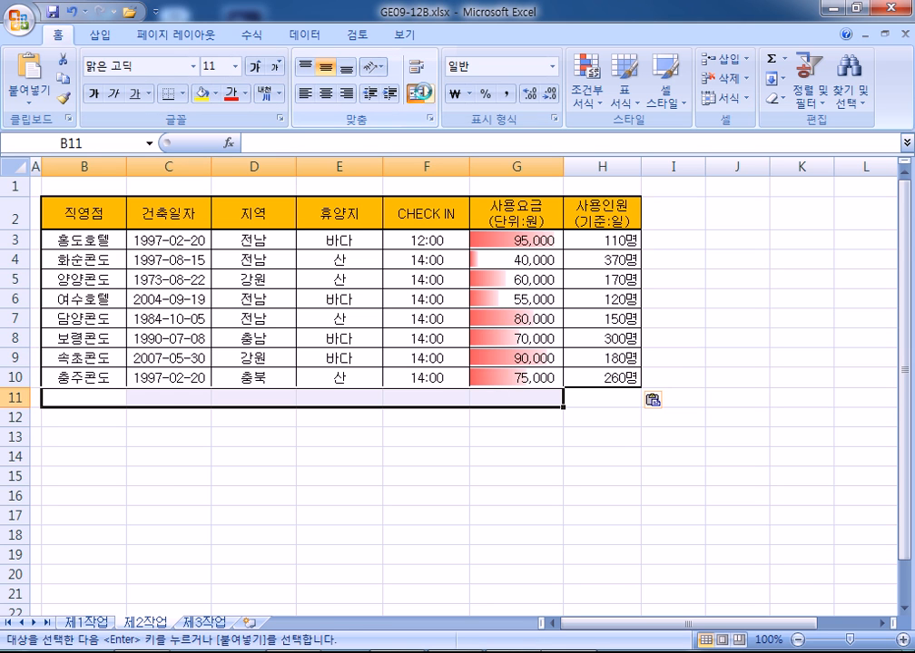
pyautogui.click(420, 93)
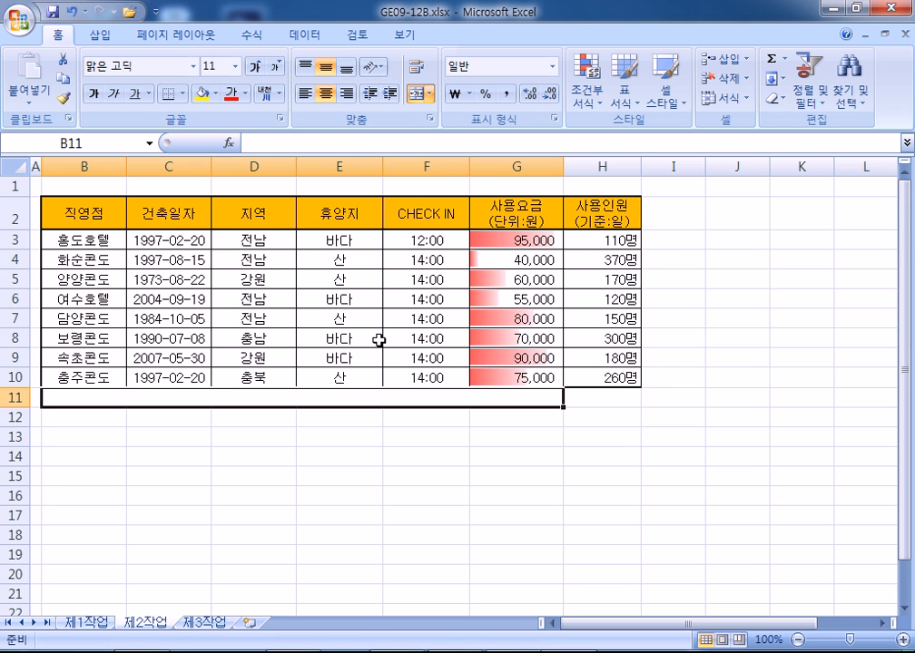
pyautogui.write('QKEK GBDID')
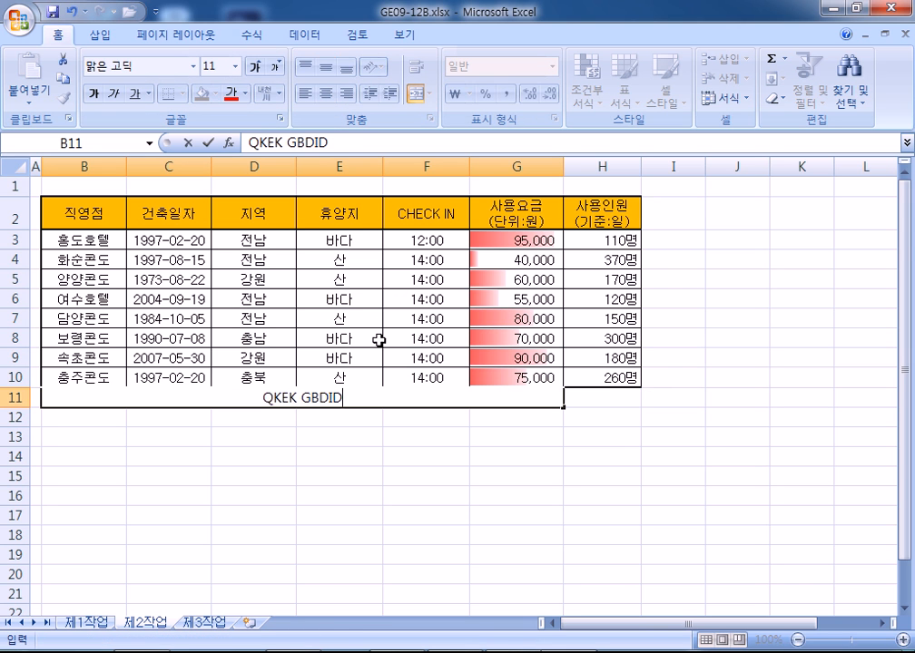
pyautogui.write('WLDML')
pyautogui.press('Return')
# Step: Enter the label "바다 휴양지의 사용인원(기준:일)" in the merged cell B11 below the table
pyautogui.write('바다')
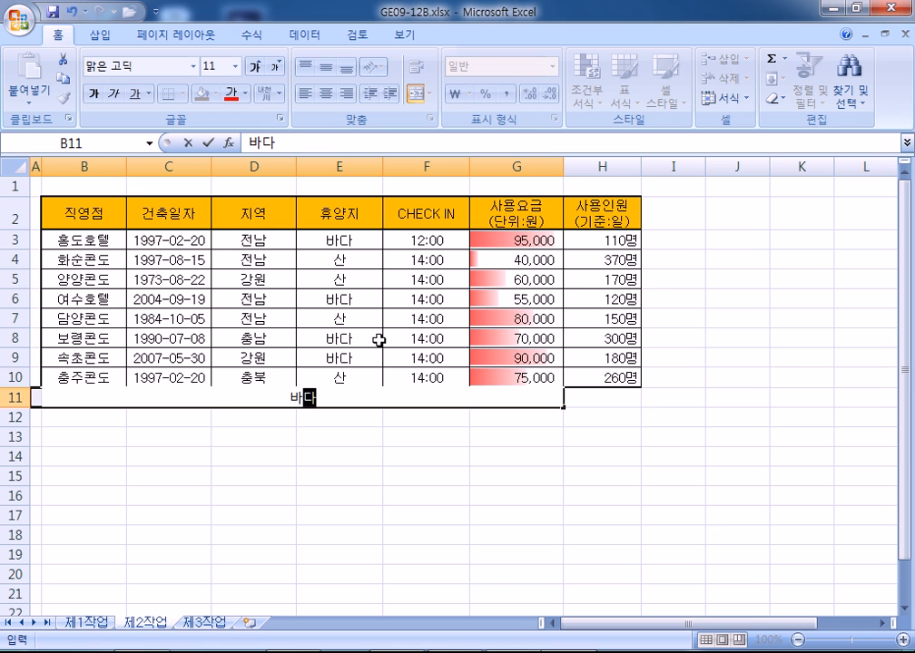
pyautogui.write(' 휴양지의 ')
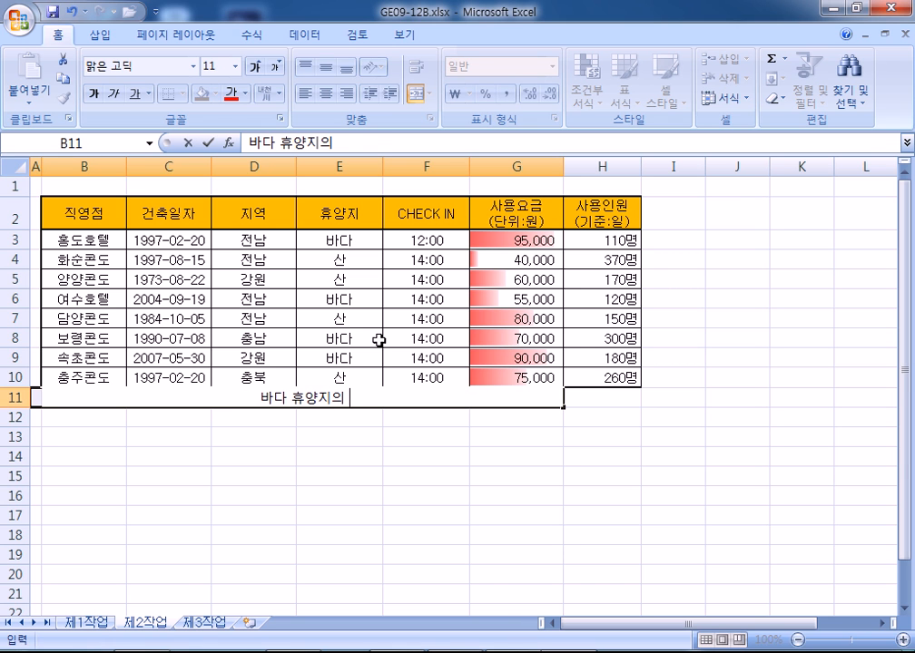
pyautogui.write('ㅅ사용인누언')
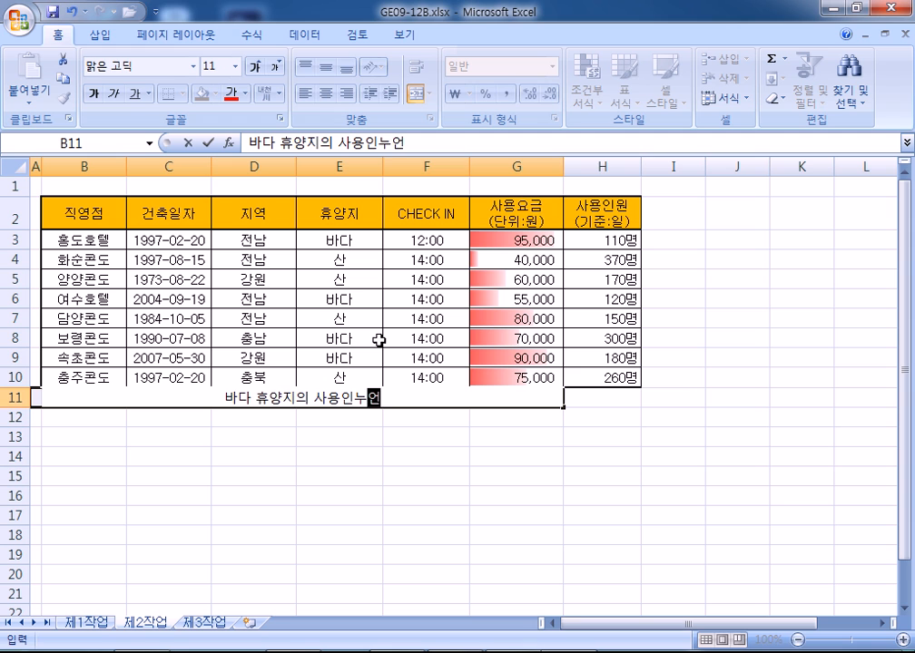
pyautogui.press('BackSpace')
pyautogui.press('BackSpace')
pyautogui.press('BackSpace')
pyautogui.write('원(')
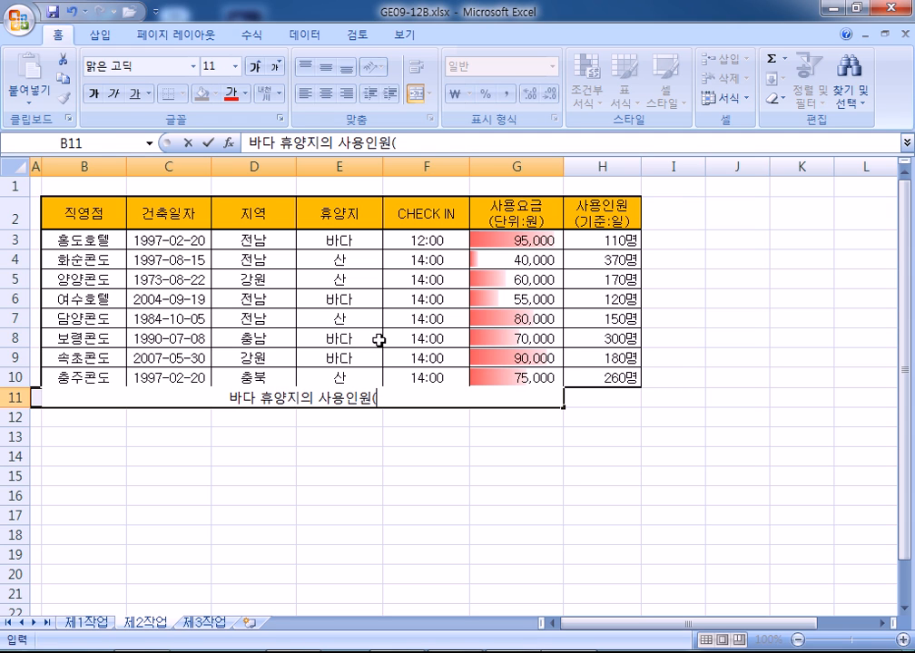
pyautogui.write('기주')
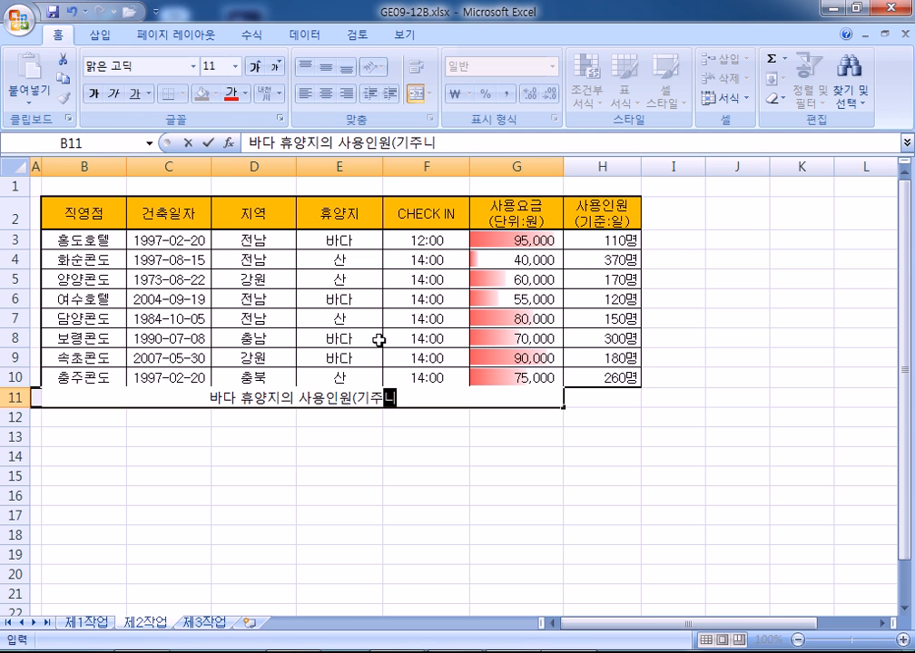
pyautogui.write('니')
pyautogui.press('BackSpace')
pyautogui.press('BackSpace')
pyautogui.write('준:일)')
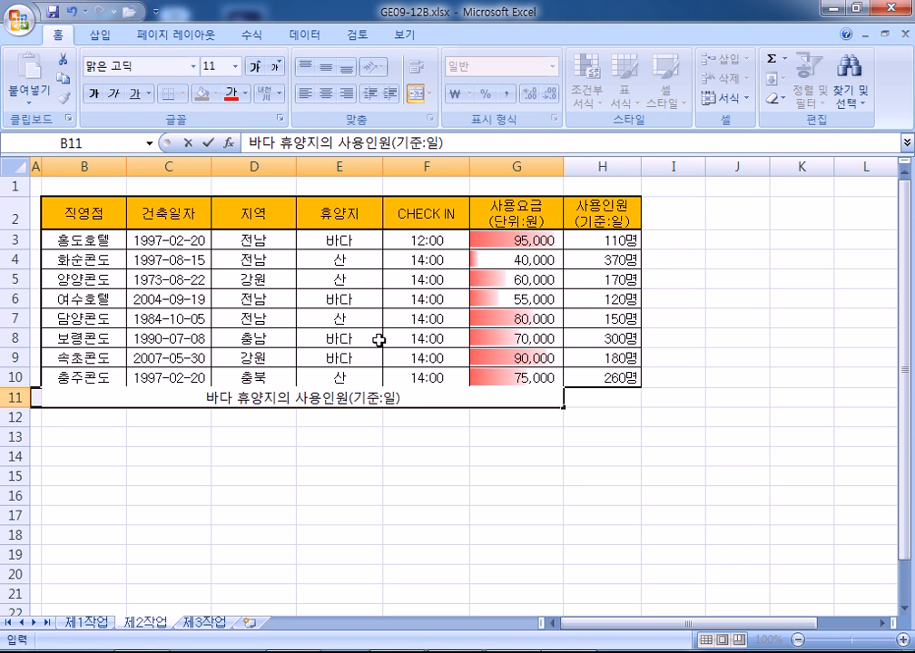
pyautogui.click(70, 424)
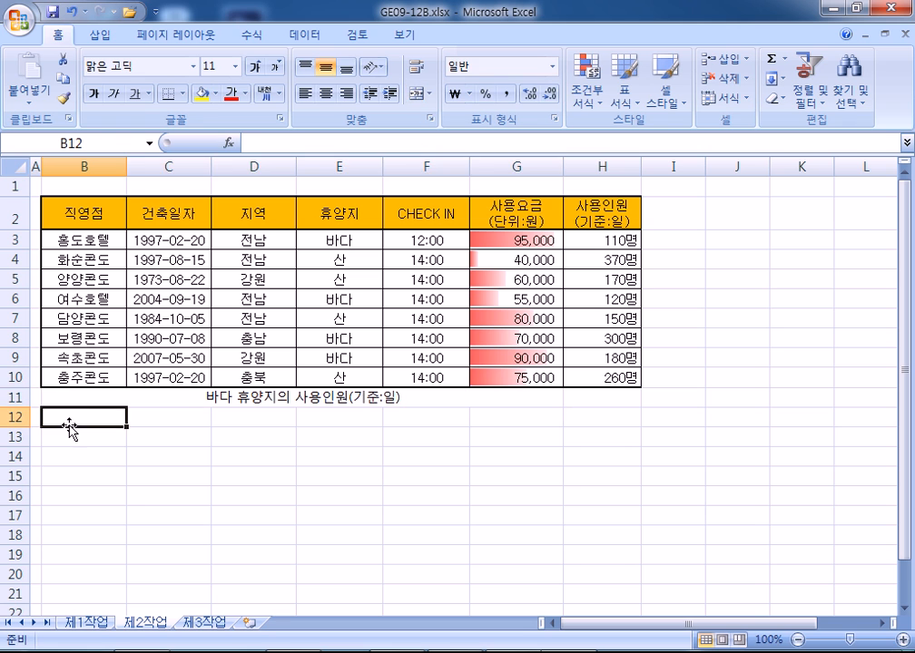
# Step: Apply a thick box border to row range B11:H11 and around the whole table B2:H11
pyautogui.moveTo(72, 397); pyautogui.dragTo(586, 400)
pyautogui.click(417, 93)
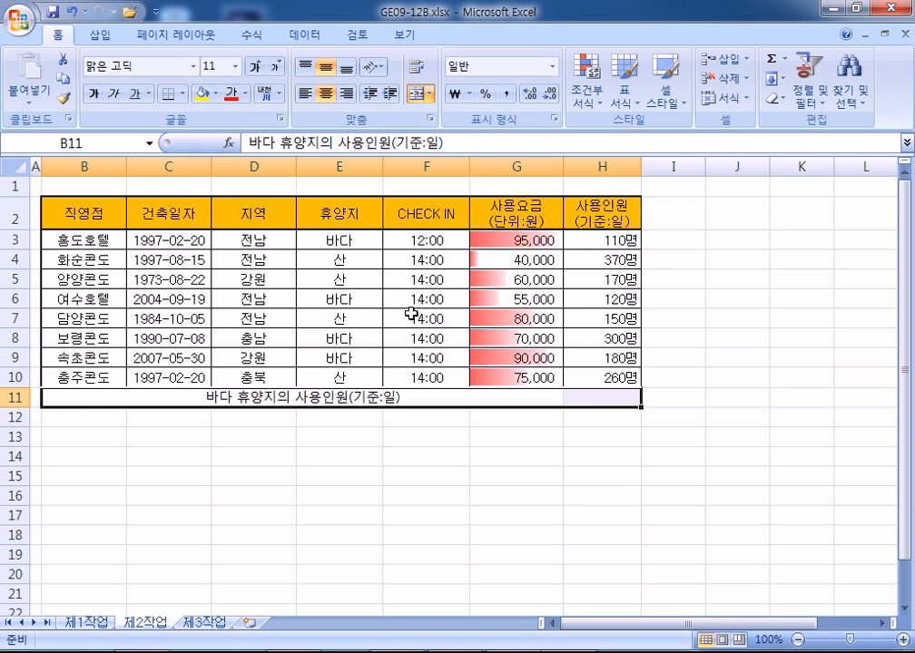
pyautogui.click(183, 93)
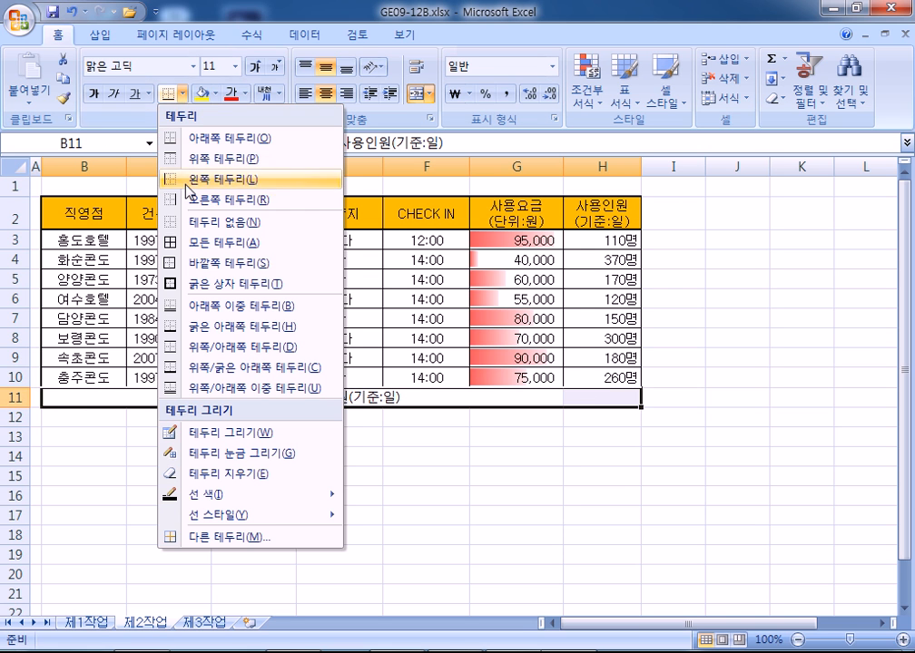
pyautogui.click(205, 284)
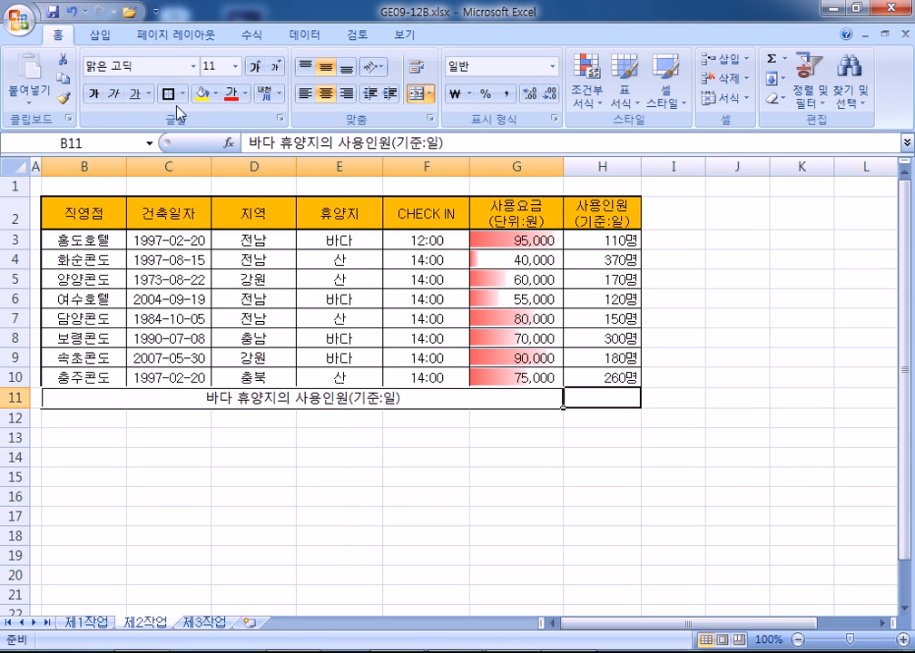
pyautogui.click(672, 438)
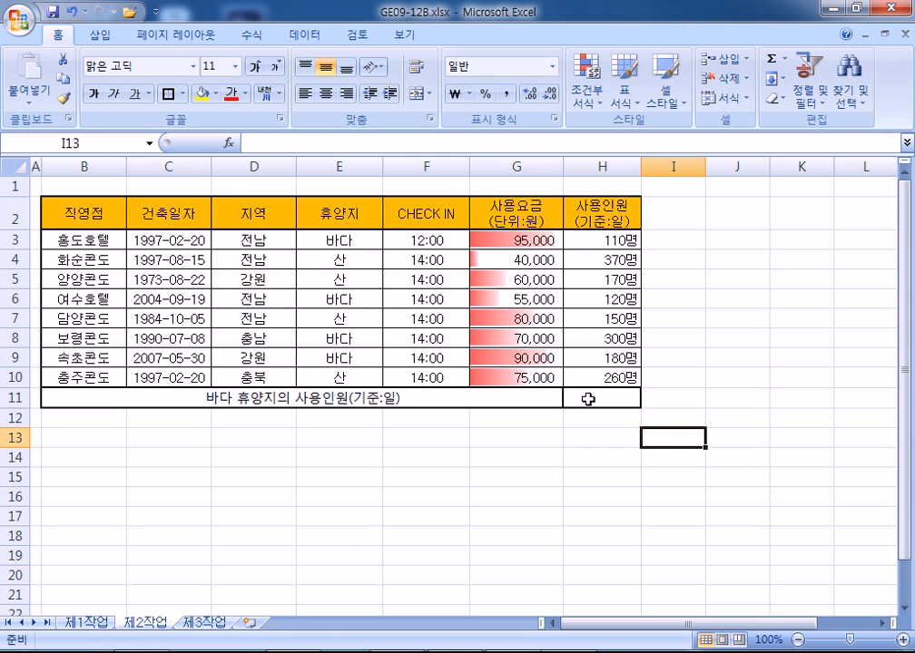
pyautogui.moveTo(112, 210); pyautogui.dragTo(604, 399)
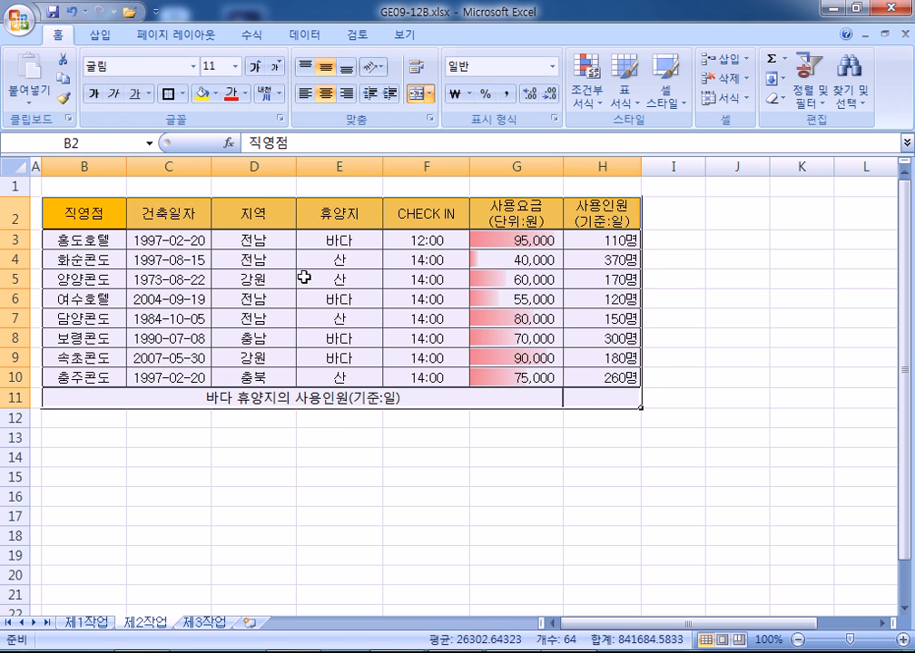
pyautogui.click(169, 94)
pyautogui.click(516, 438)
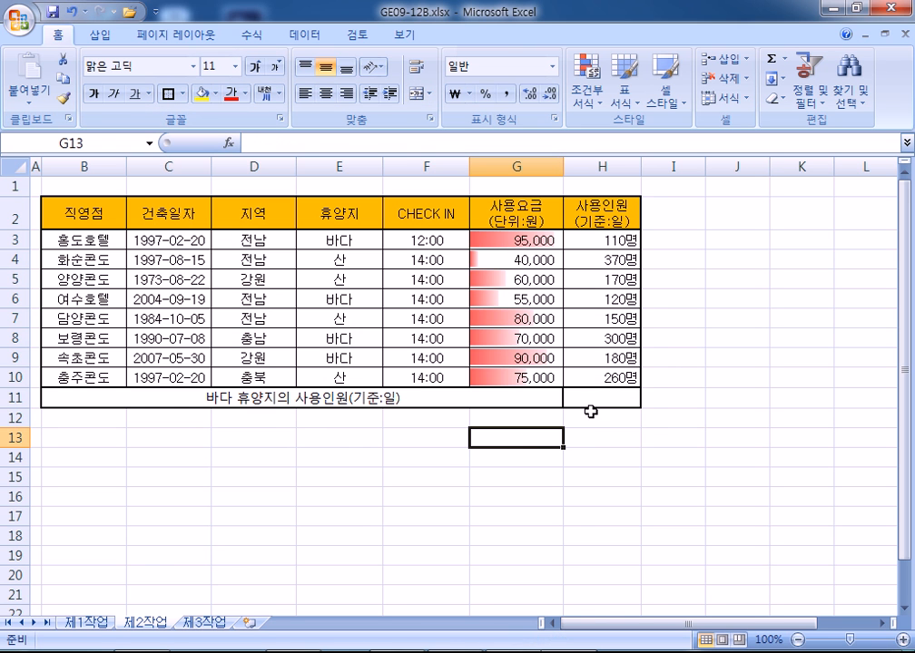
# Step: Apply thin borders to all cells of the table B2:H11
pyautogui.moveTo(113, 214); pyautogui.dragTo(599, 399)
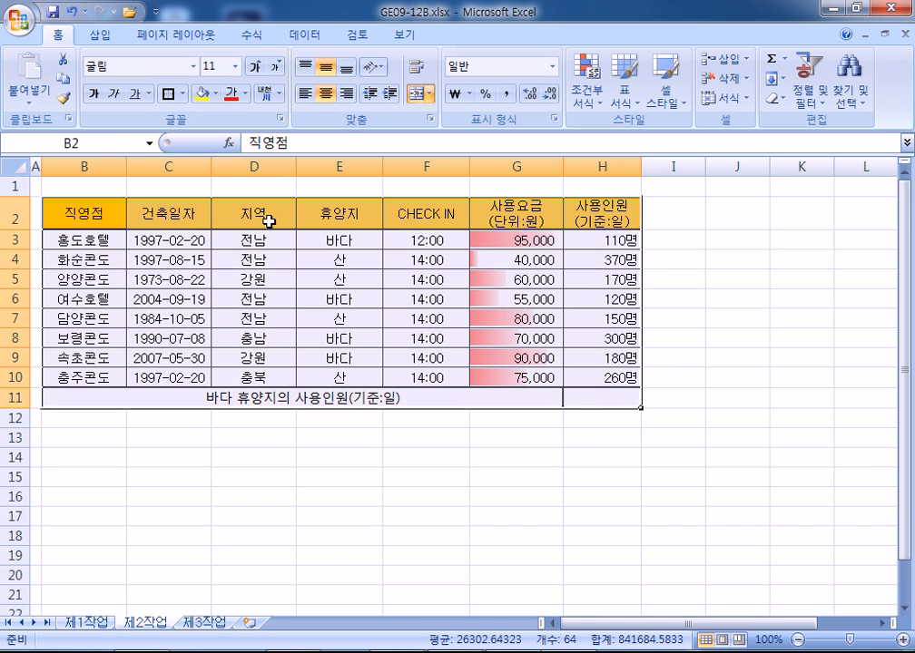
pyautogui.click(183, 95)
pyautogui.click(227, 241)
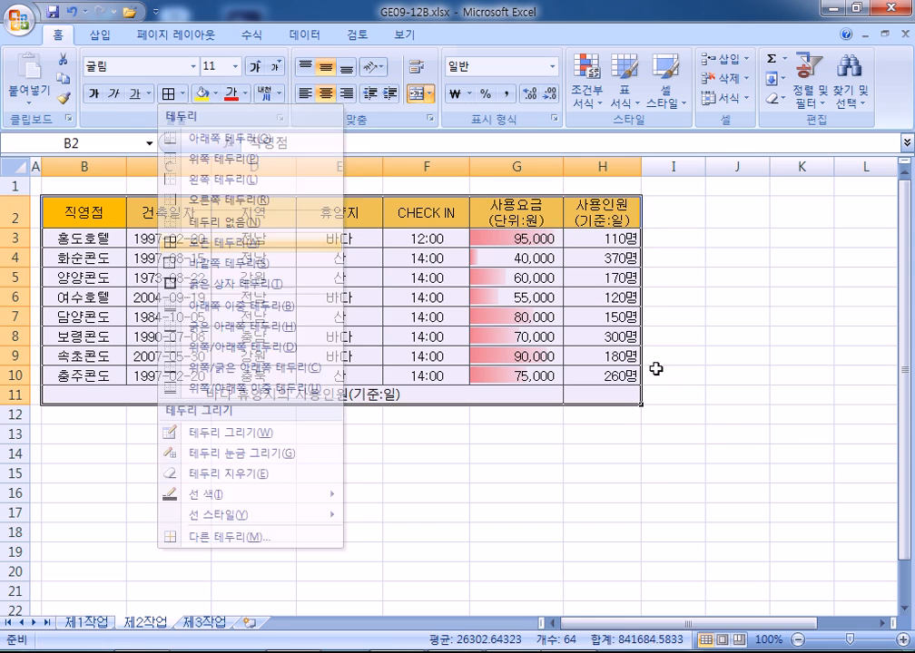
pyautogui.click(605, 431)
# Step: Enter the formula =DAVERAGE(B2:H10,H2,E2:E3) in H11 to average the capacity of the seaside resorts
pyautogui.click(595, 396)
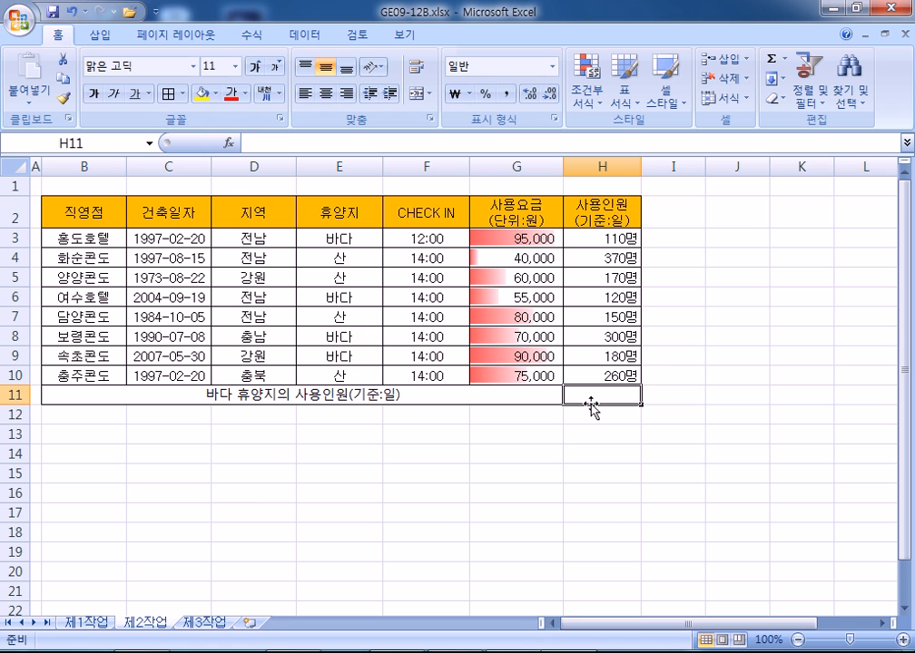
pyautogui.write('=')
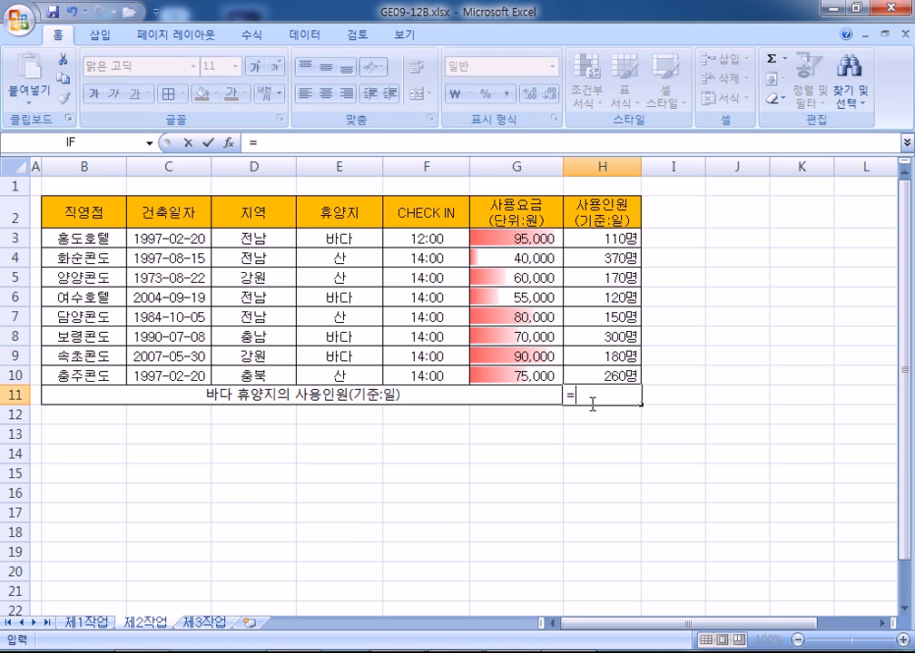
pyautogui.write('ㅇ')
pyautogui.press('BackSpace')
pyautogui.write('DA')
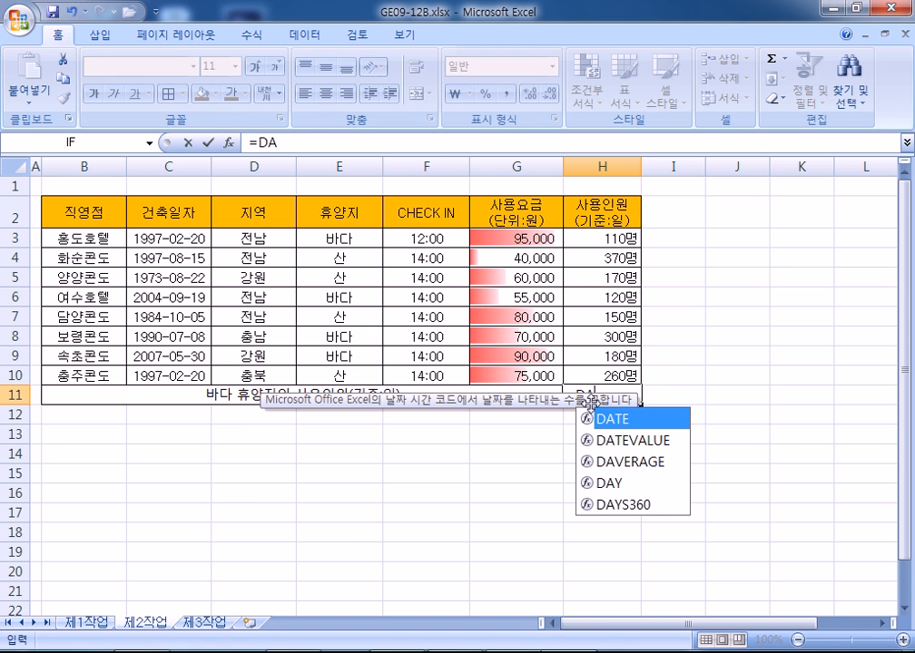
pyautogui.doubleClick(631, 461)
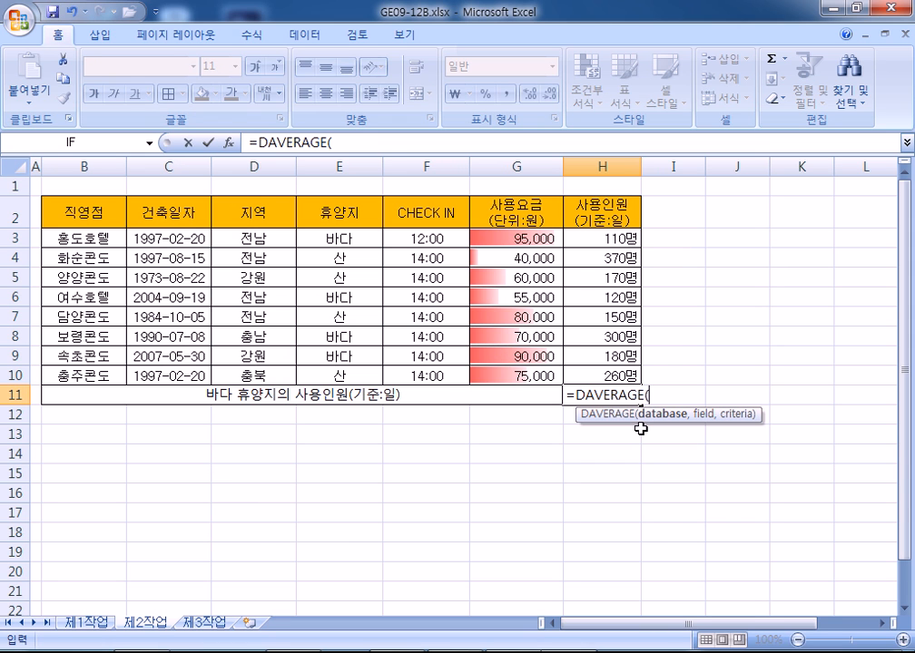
pyautogui.moveTo(77, 214); pyautogui.dragTo(599, 376)
pyautogui.write(',')
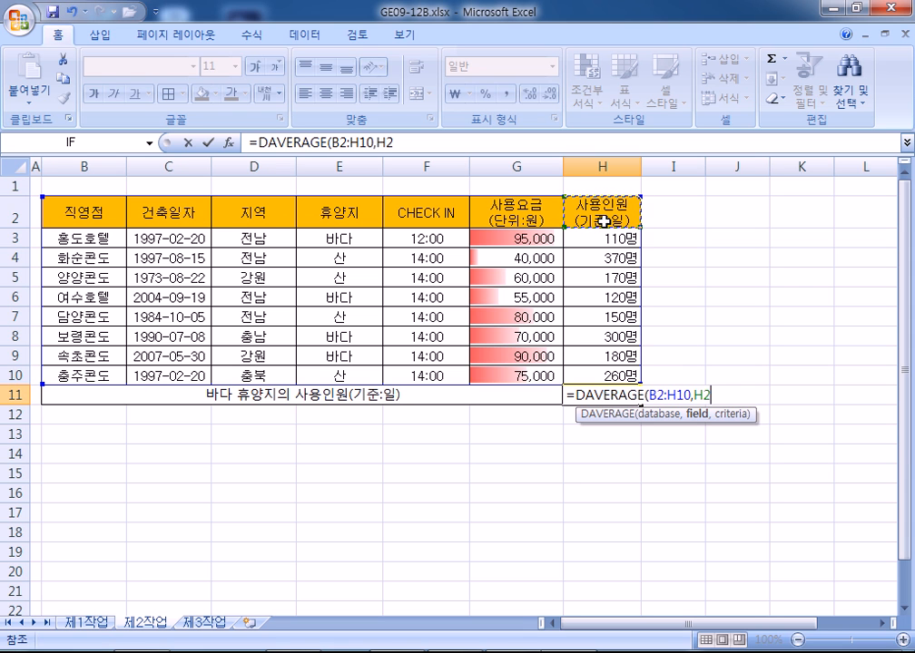
pyautogui.write(',')
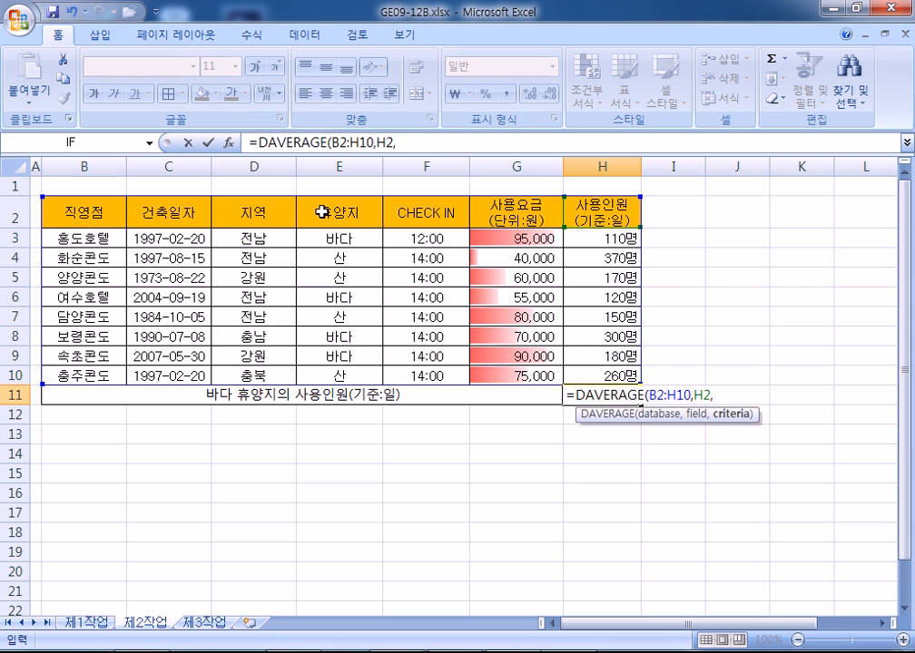
pyautogui.moveTo(322, 212); pyautogui.dragTo(322, 241)
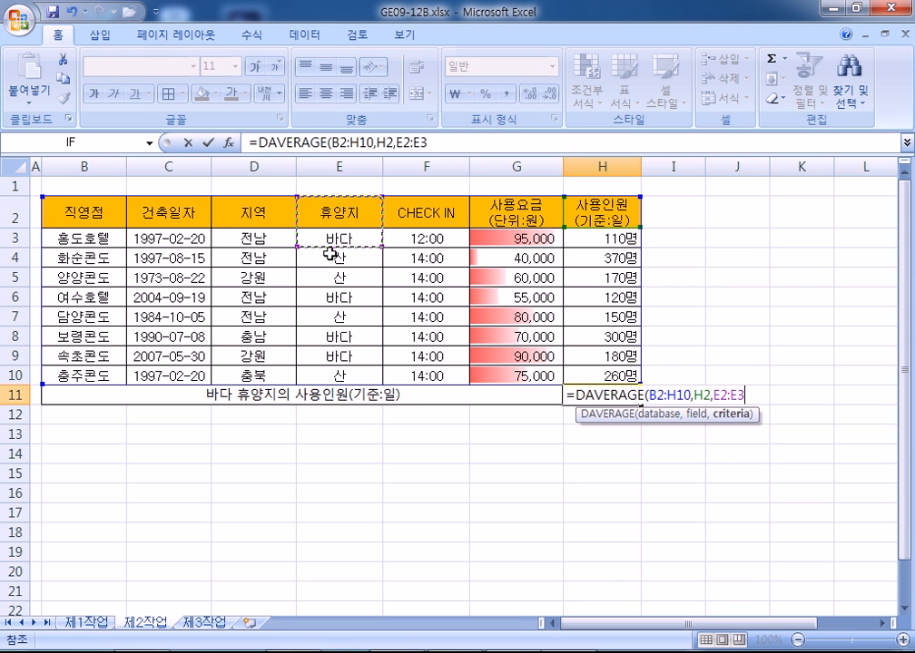
pyautogui.press('Return')
# Step: Append the word "평균" to the end of the label in merged cell B11
pyautogui.click(406, 392)
pyautogui.doubleClick(413, 394)
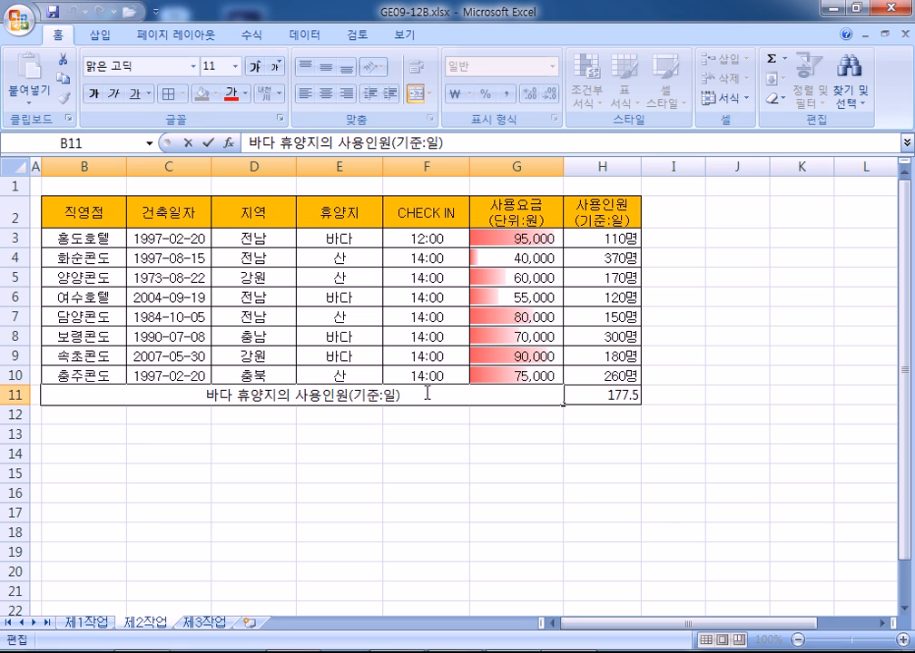
pyautogui.write('VUD')
pyautogui.press('BackSpace')
pyautogui.press('BackSpace')
pyautogui.press('BackSpace')
pyautogui.write('편ㅇ균')
pyautogui.press('Return')
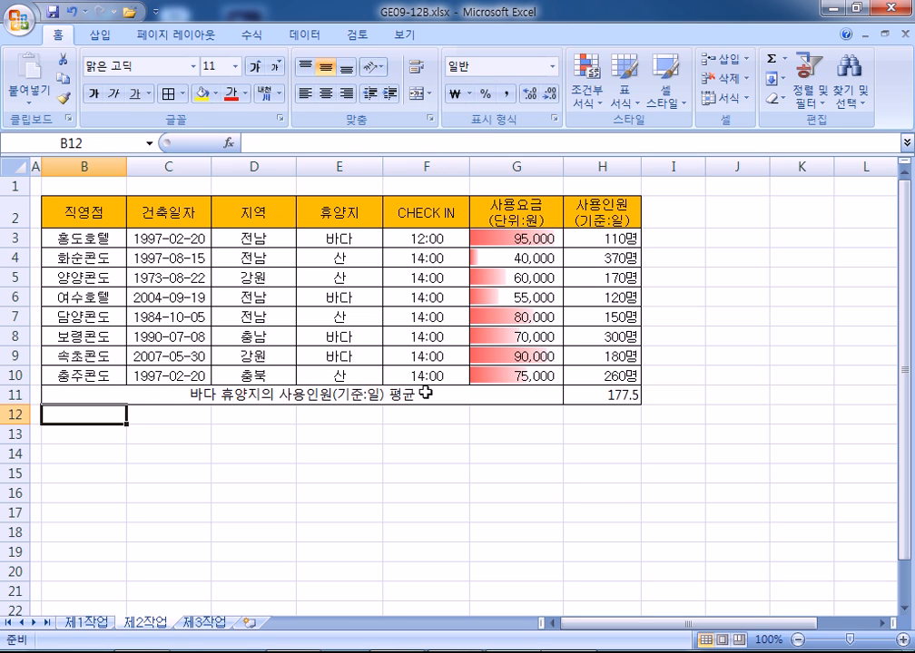
# Step: Run Goal Seek on H11 with target value 180 by changing cell H3, and accept the solution
pyautogui.click(612, 394)
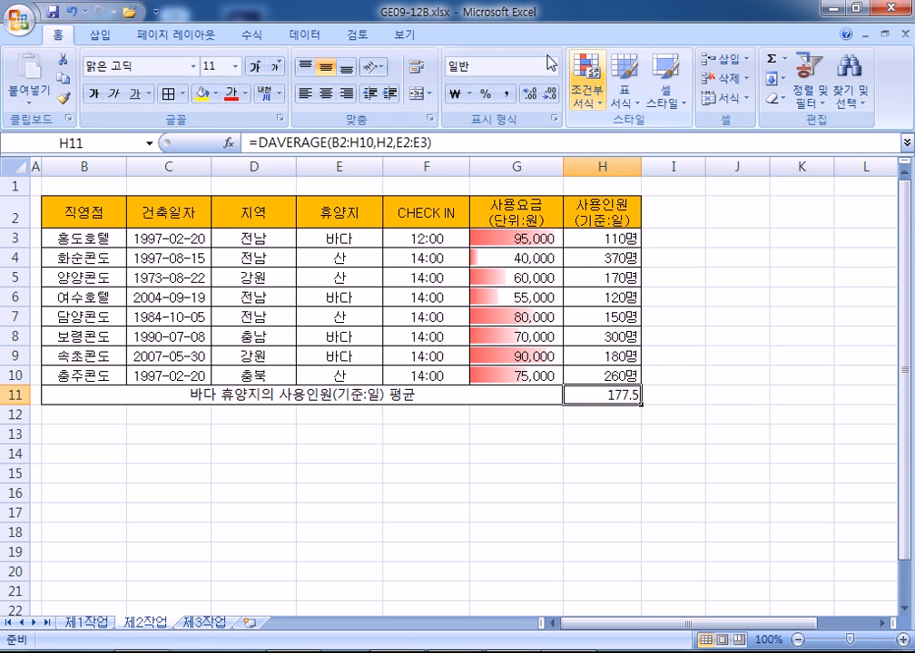
pyautogui.click(308, 35)
pyautogui.click(741, 105)
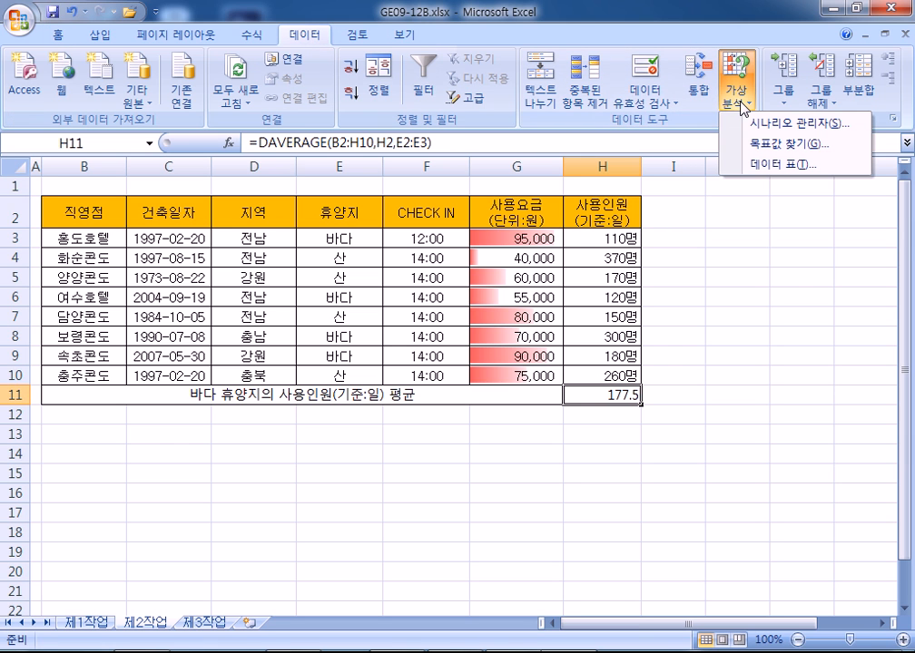
pyautogui.click(780, 143)
pyautogui.moveTo(651, 283); pyautogui.dragTo(737, 238)
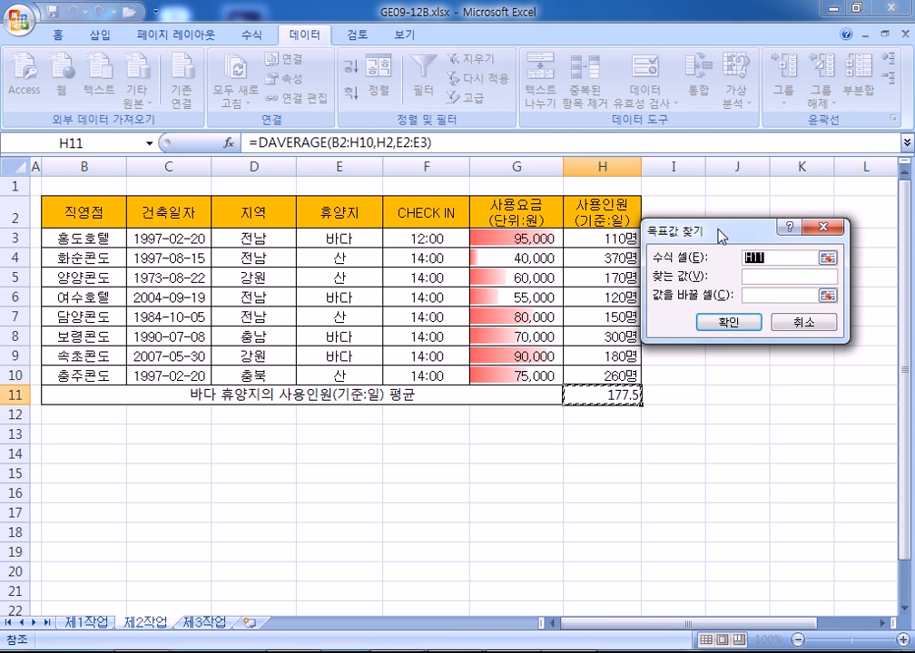
pyautogui.click(765, 276)
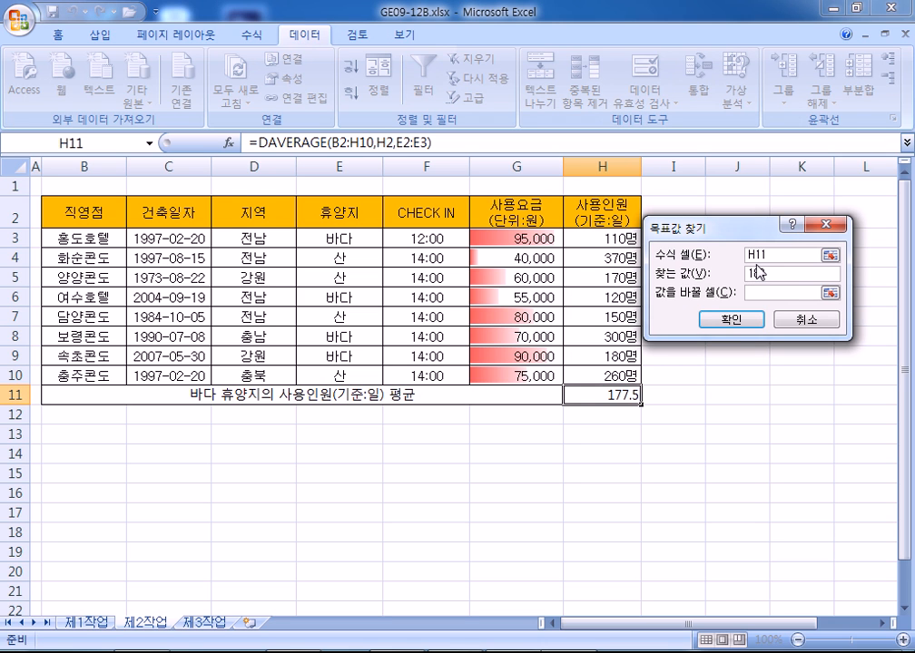
pyautogui.write('180')
pyautogui.click(756, 291)
pyautogui.click(585, 240)
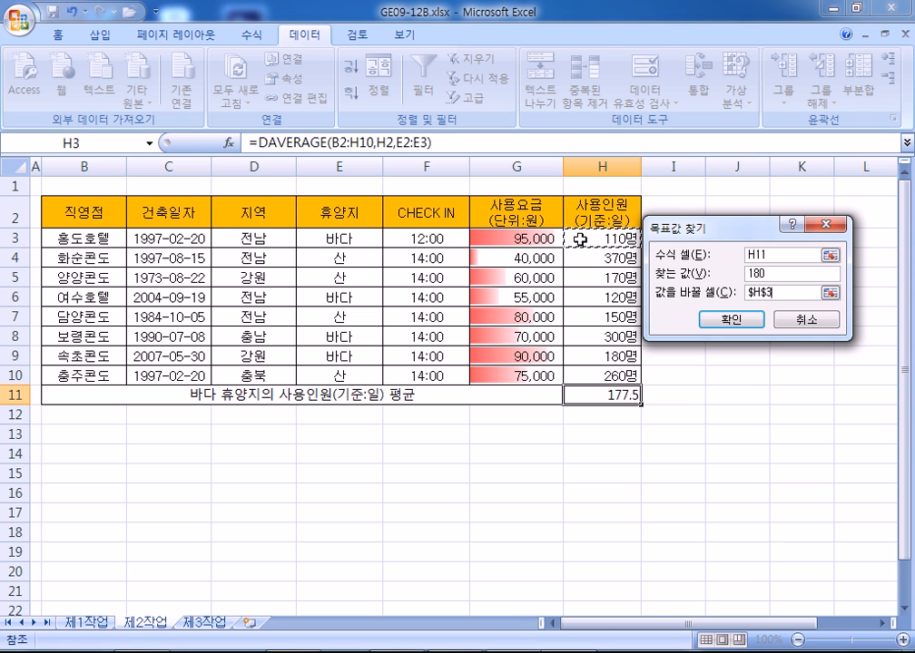
pyautogui.click(746, 321)
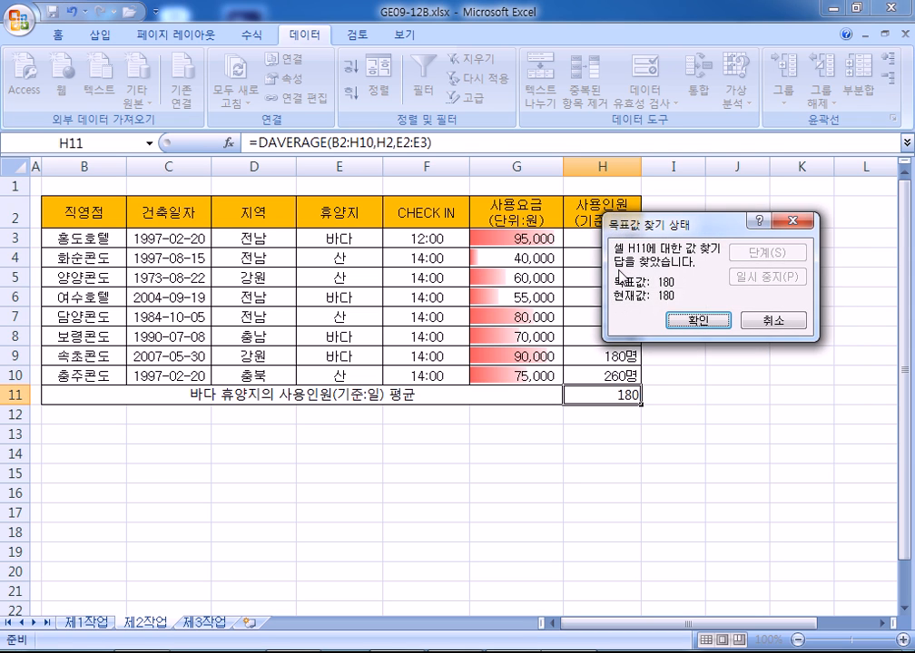
pyautogui.click(698, 320)
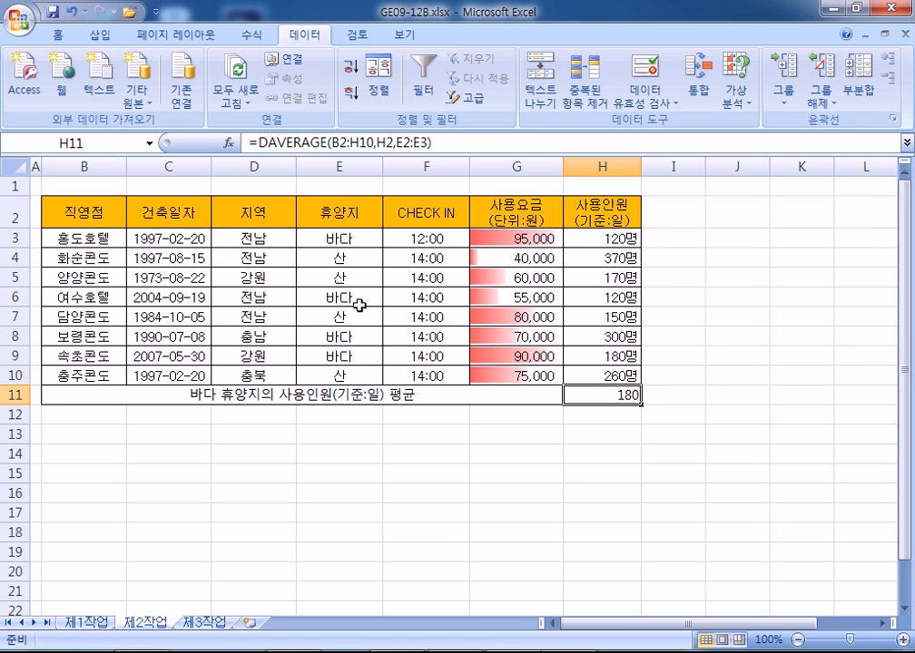
# Step: Copy the 휴양지 header and its 바다 value from E2:E3 to B14:B15 as a criteria range
pyautogui.moveTo(333, 214); pyautogui.dragTo(339, 238)
pyautogui.hotkey('ctrl', 'c')
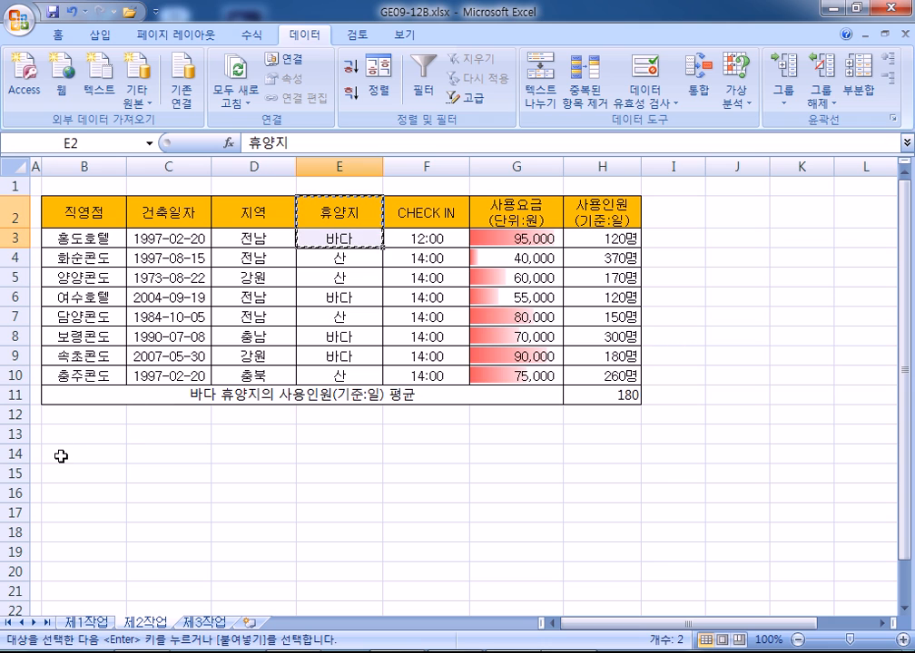
pyautogui.click(60, 457)
pyautogui.hotkey('ctrl', 'v')
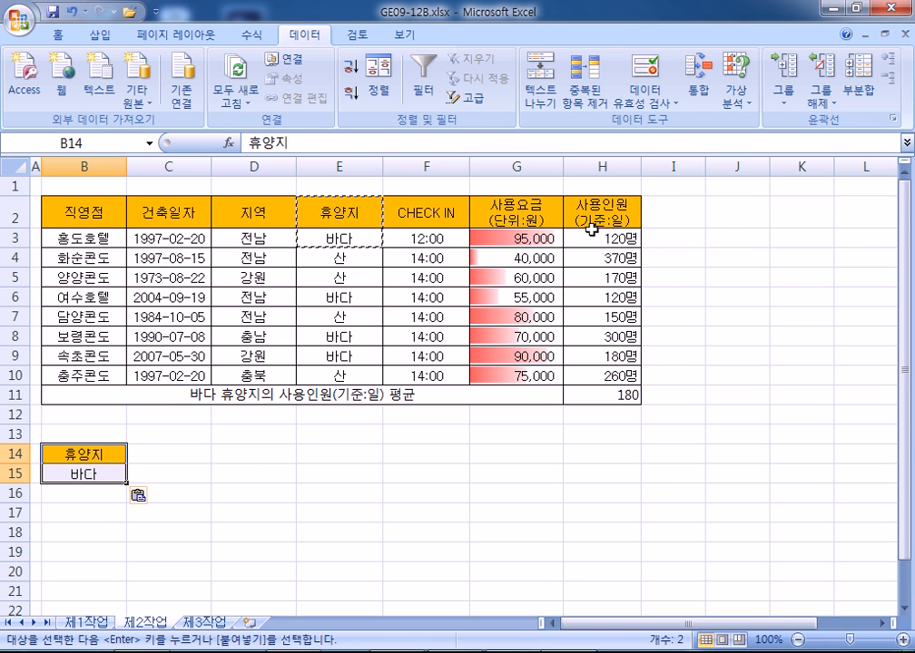
# Step: Copy the 사용요금 header and first value from G2:G3 to C14, and replace the value in C15 with the criterion >=80000
pyautogui.moveTo(531, 218); pyautogui.dragTo(532, 234)
pyautogui.hotkey('ctrl', 'c')
pyautogui.click(172, 458)
pyautogui.hotkey('ctrl', 'v')
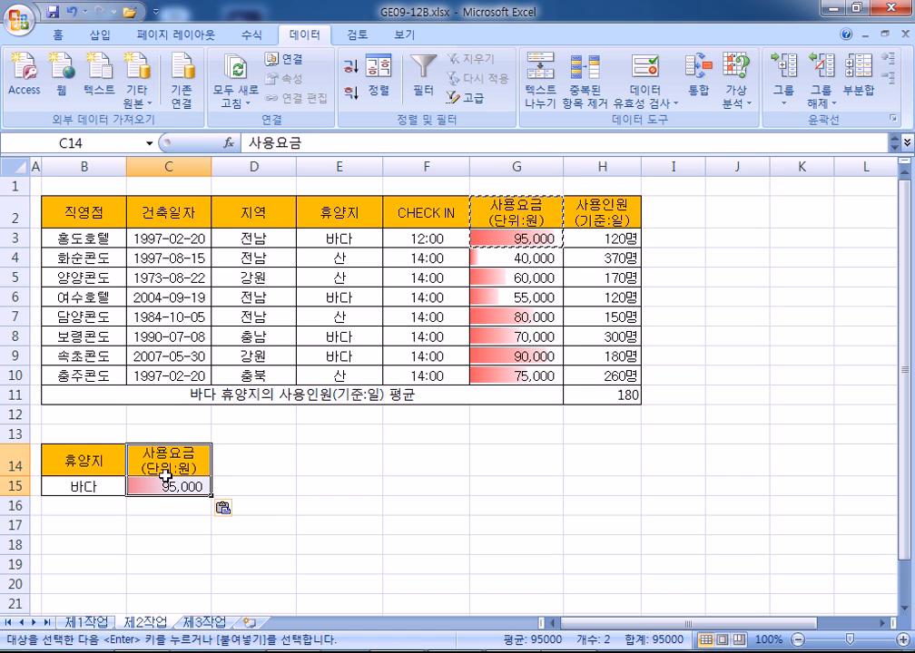
pyautogui.click(163, 485)
pyautogui.write('>=80000')
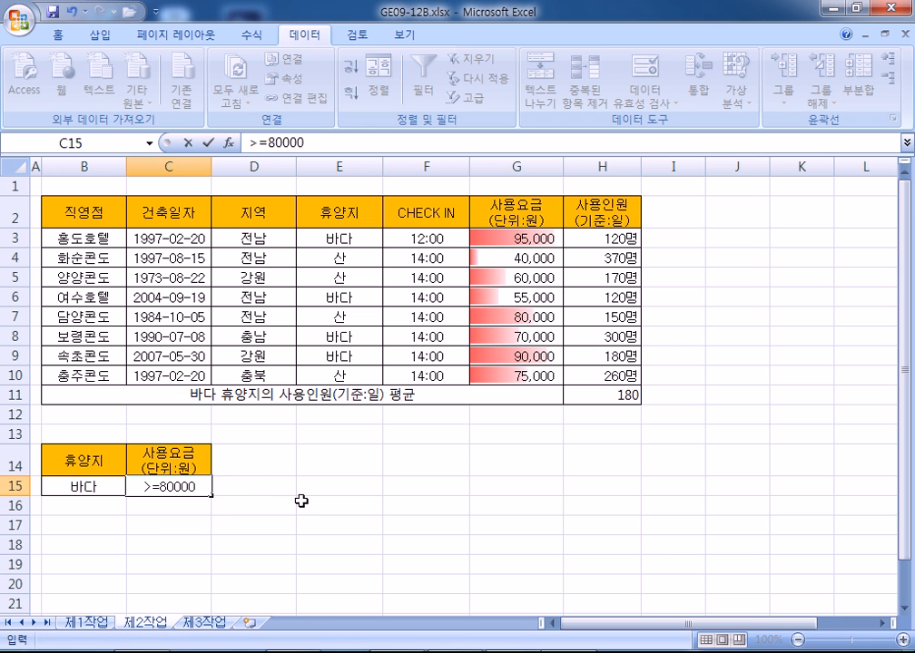
# Step: Commit the criterion >=80000 in cell C15
pyautogui.press('Return')
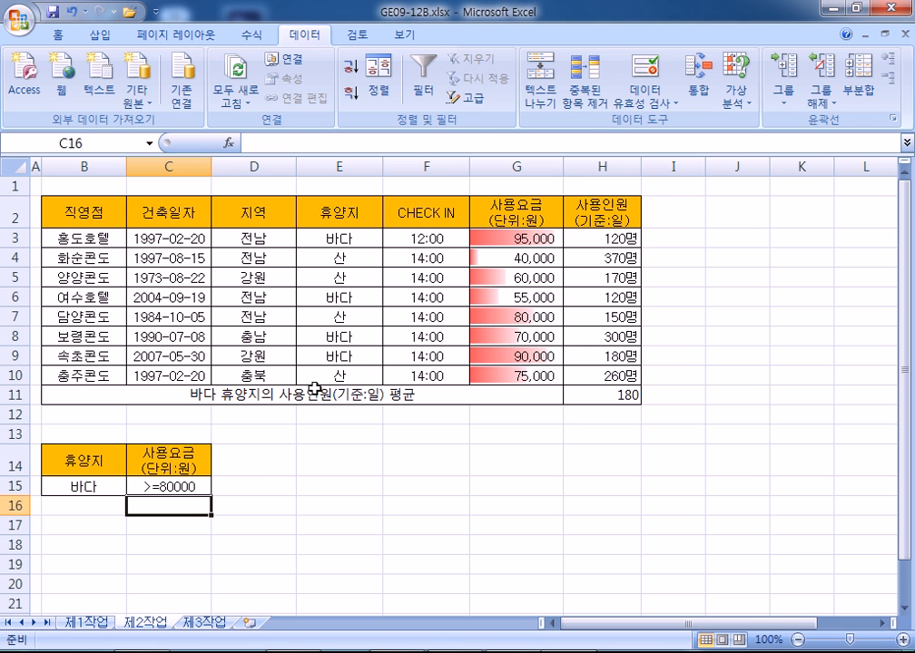
pyautogui.click(230, 235)
pyautogui.click(472, 98)
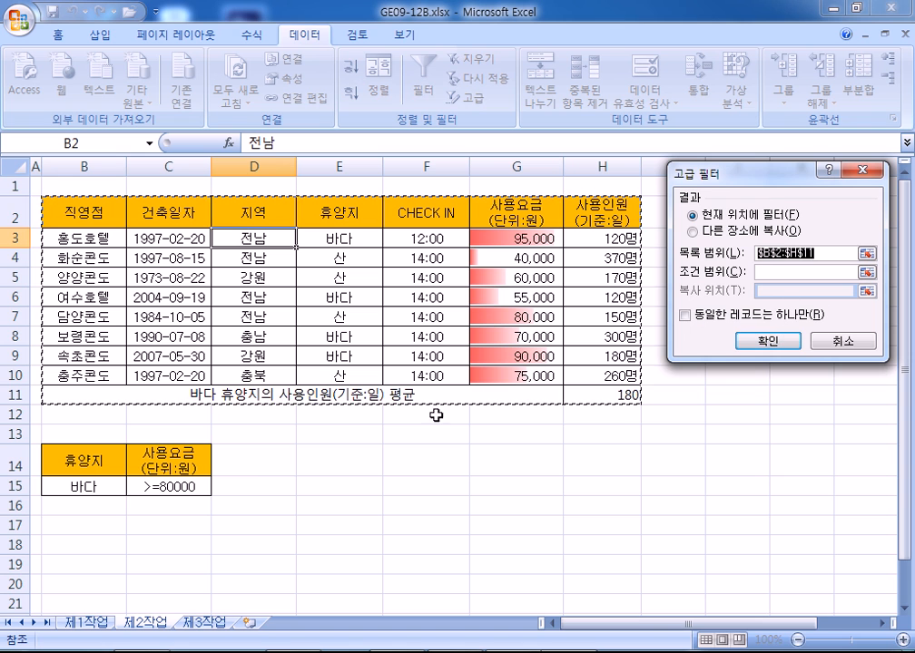
pyautogui.moveTo(81, 213); pyautogui.dragTo(592, 375)
pyautogui.press('Escape')
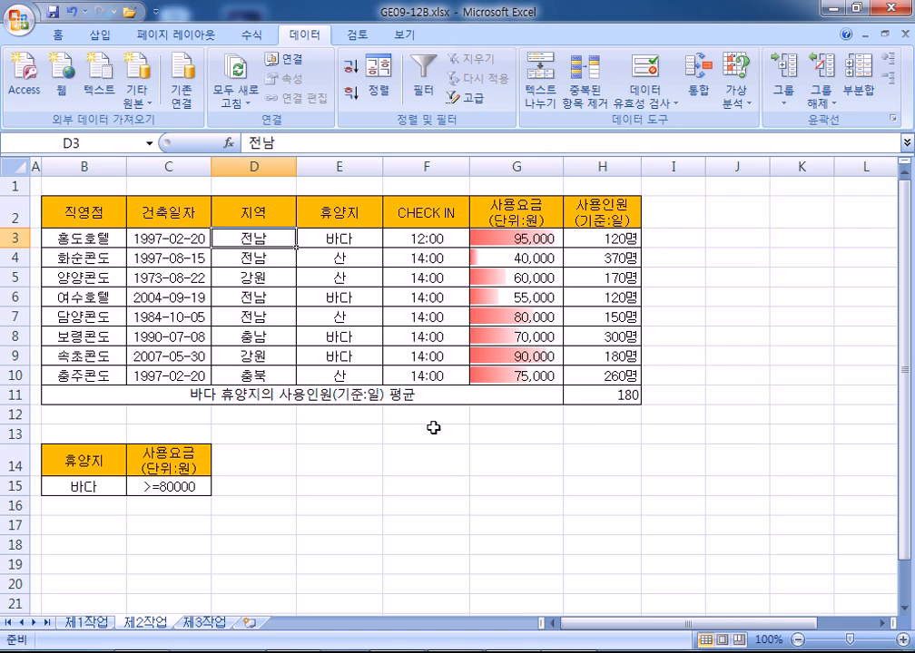
# Step: Run an Advanced Filter on B2:H10 with criteria range B14:C15, copying the results to another location starting at B18
pyautogui.moveTo(121, 229); pyautogui.dragTo(578, 367)
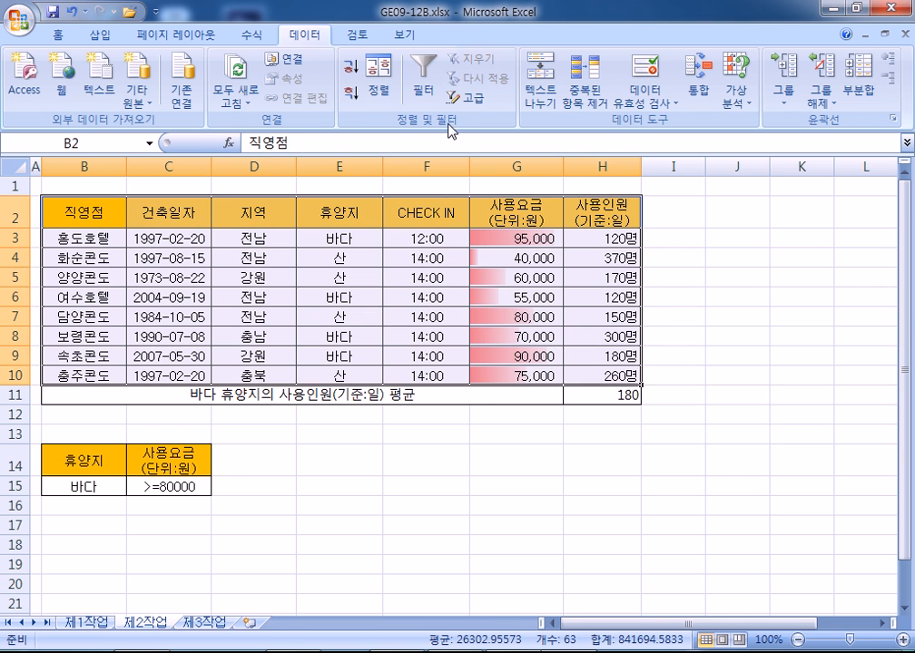
pyautogui.click(467, 100)
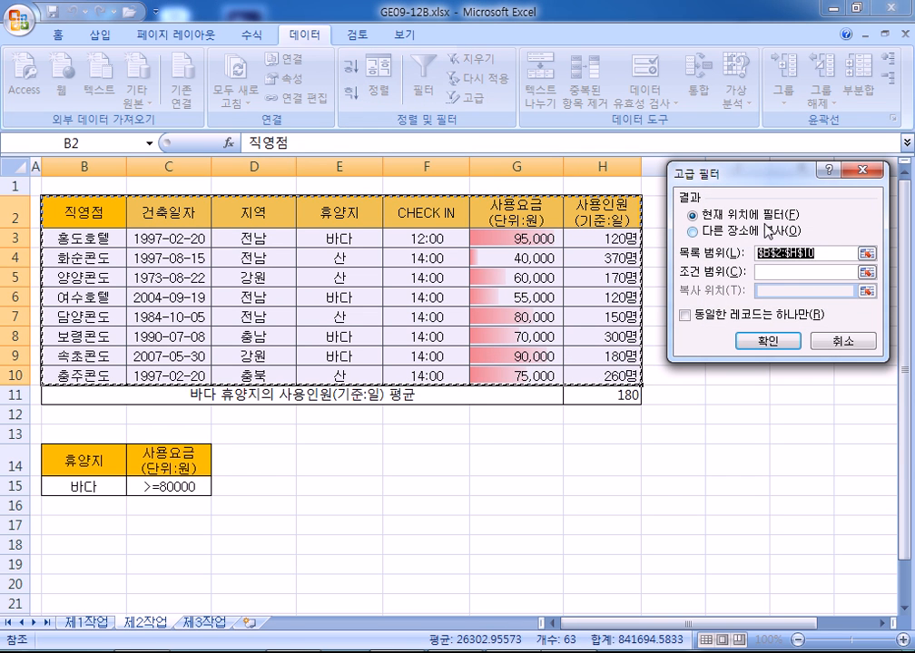
pyautogui.click(757, 231)
pyautogui.click(773, 271)
pyautogui.moveTo(82, 458); pyautogui.dragTo(165, 485)
pyautogui.press('Tab')
pyautogui.scroll(-3, 96, 367)
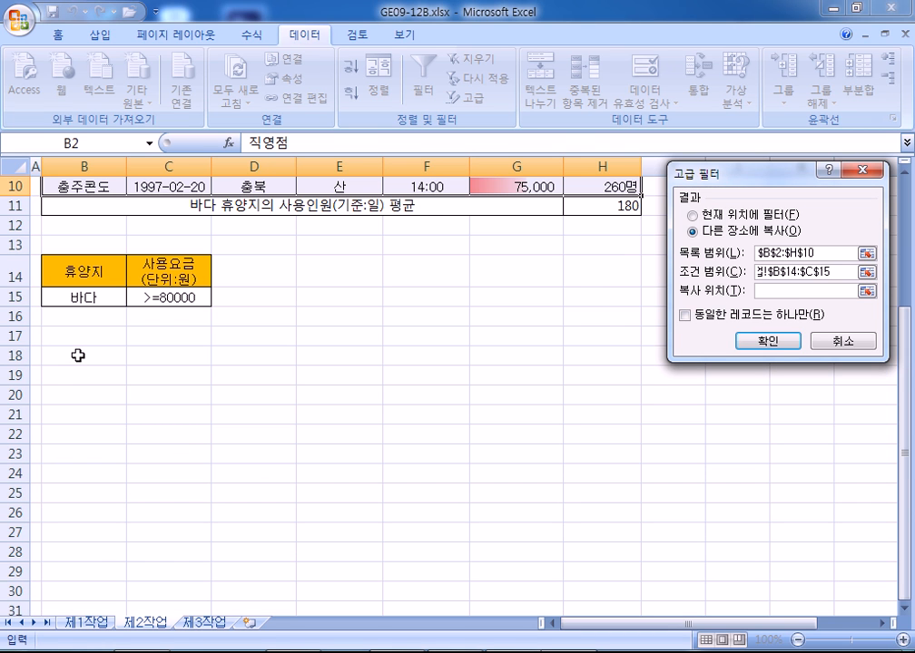
pyautogui.click(78, 355)
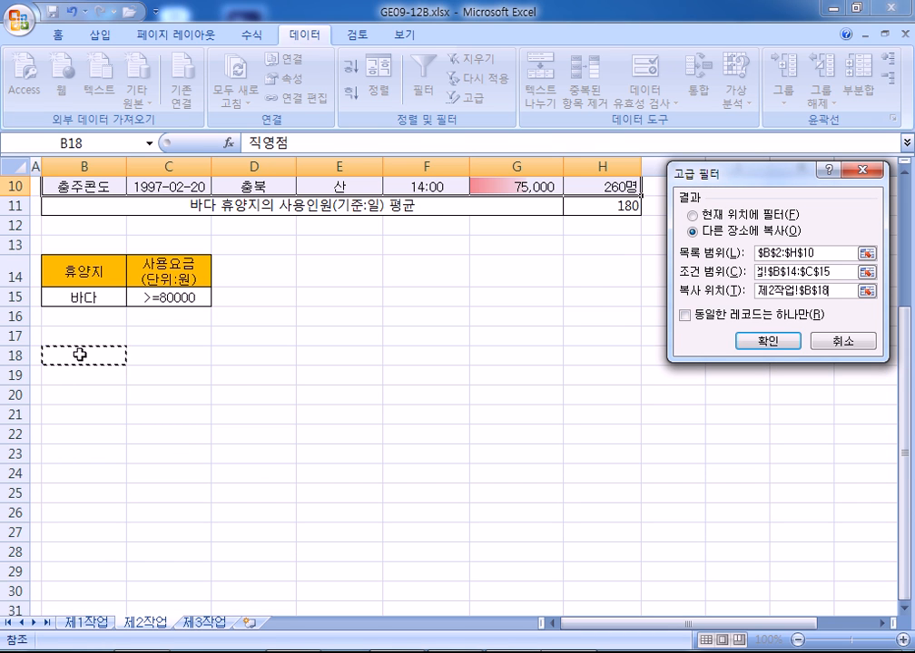
pyautogui.click(757, 342)
pyautogui.scroll(-3, 138, 469)
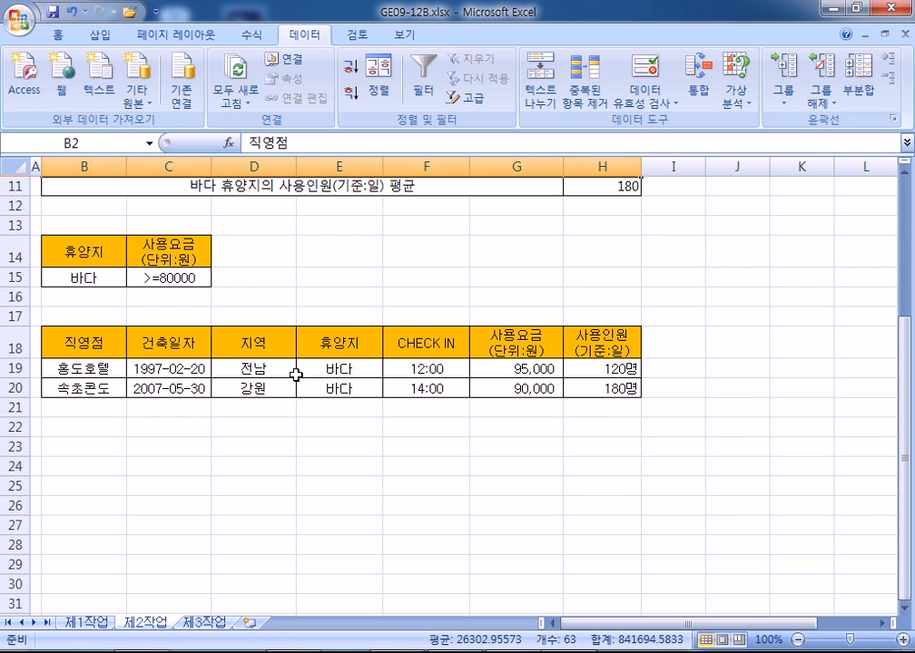
pyautogui.scroll(3, 321, 444)
pyautogui.click(319, 443)
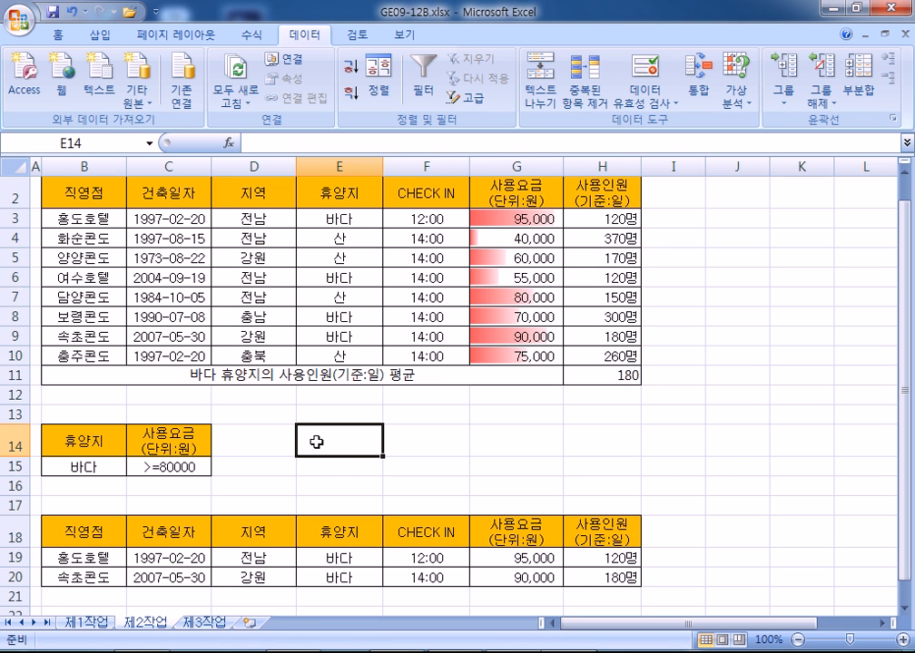
# Step: Copy the resort table B4:H12 from the 제1작업 sheet to B2 of the 제3작업 sheet, including its column widths
pyautogui.scroll(-2, 304, 453)
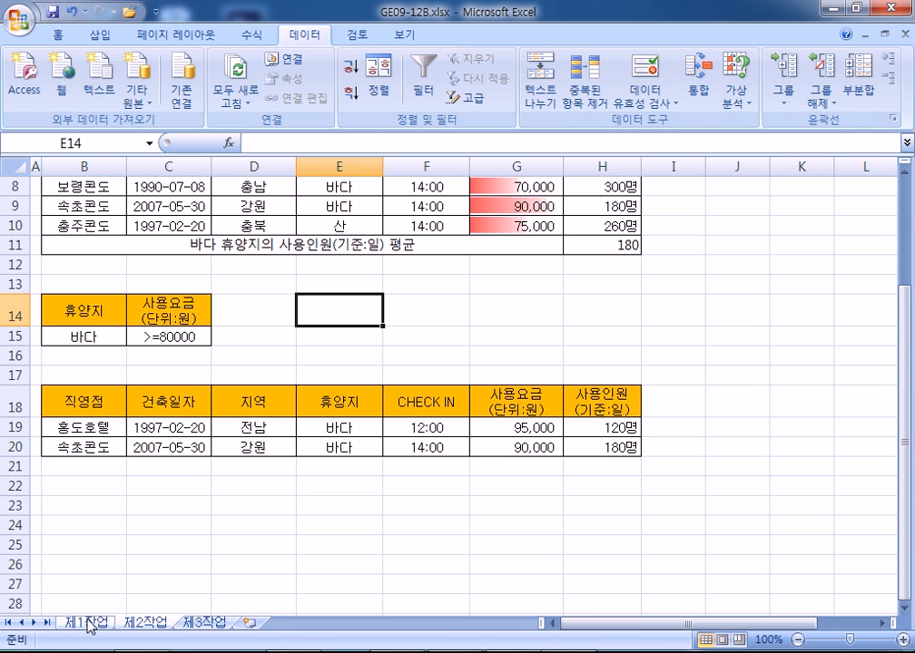
pyautogui.scroll(3, 186, 508)
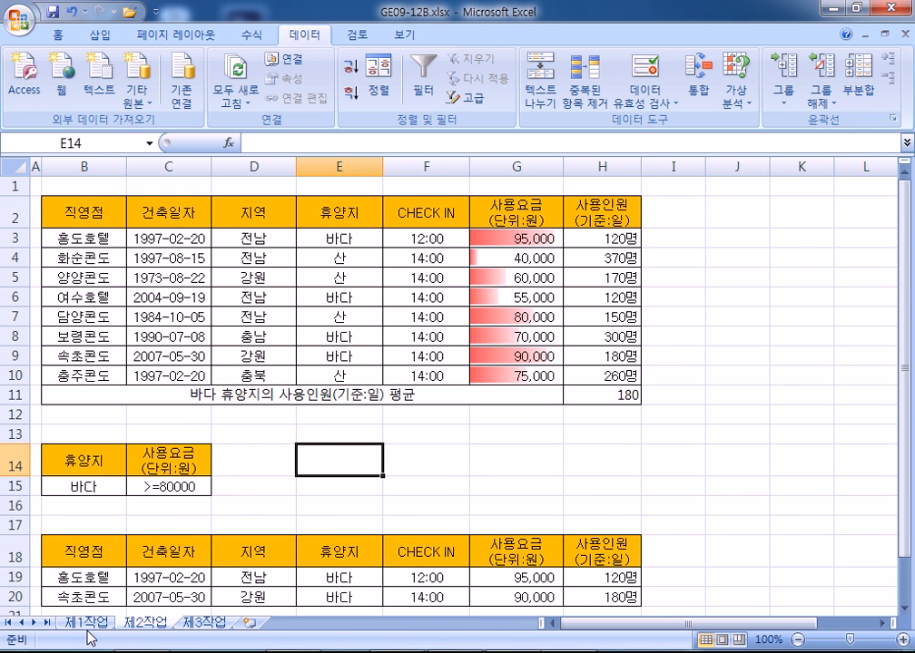
pyautogui.click(88, 638)
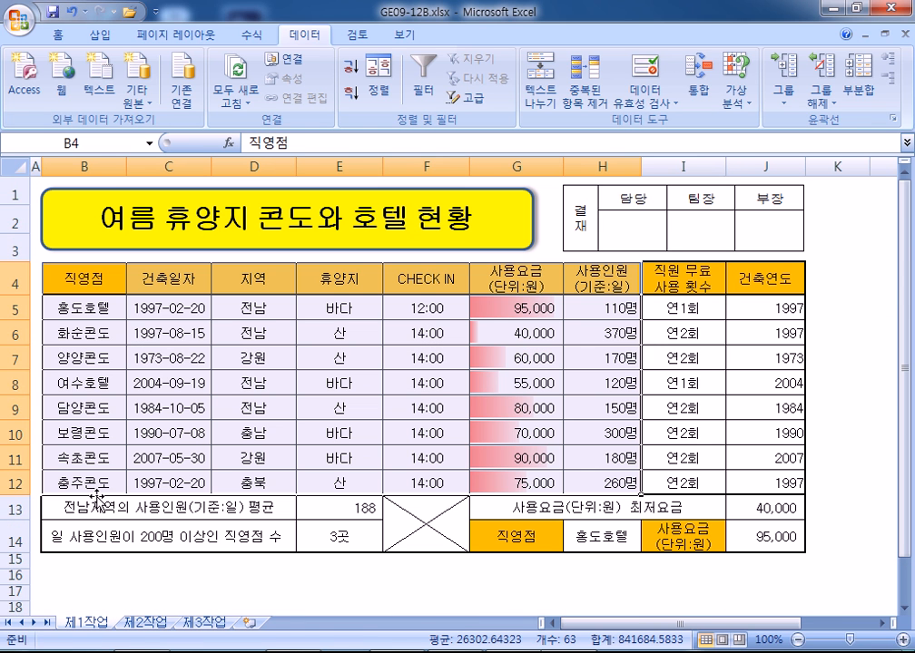
pyautogui.click(205, 623)
pyautogui.rightClick(78, 206)
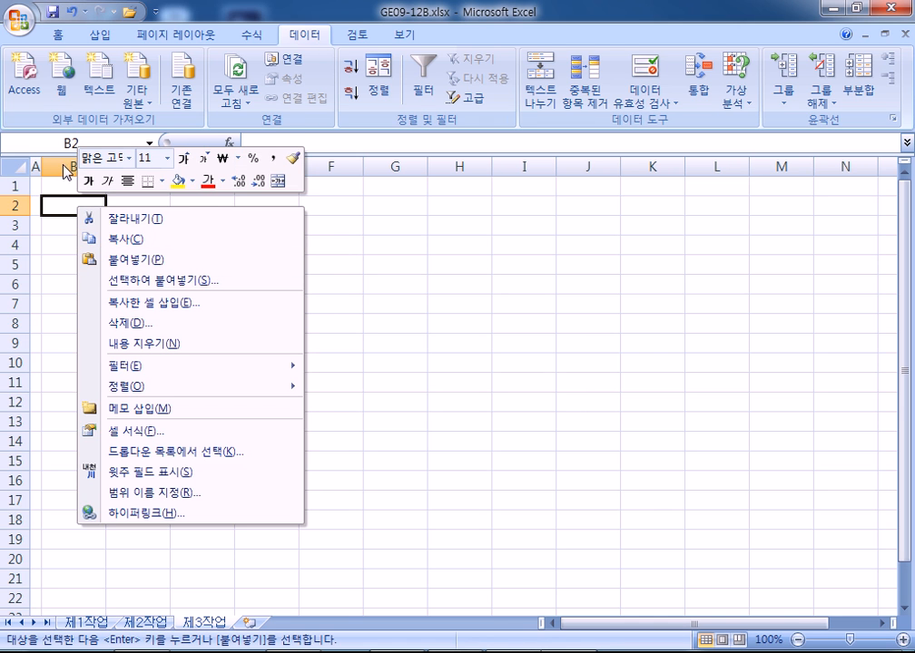
pyautogui.rightClick(66, 169)
pyautogui.click(59, 207)
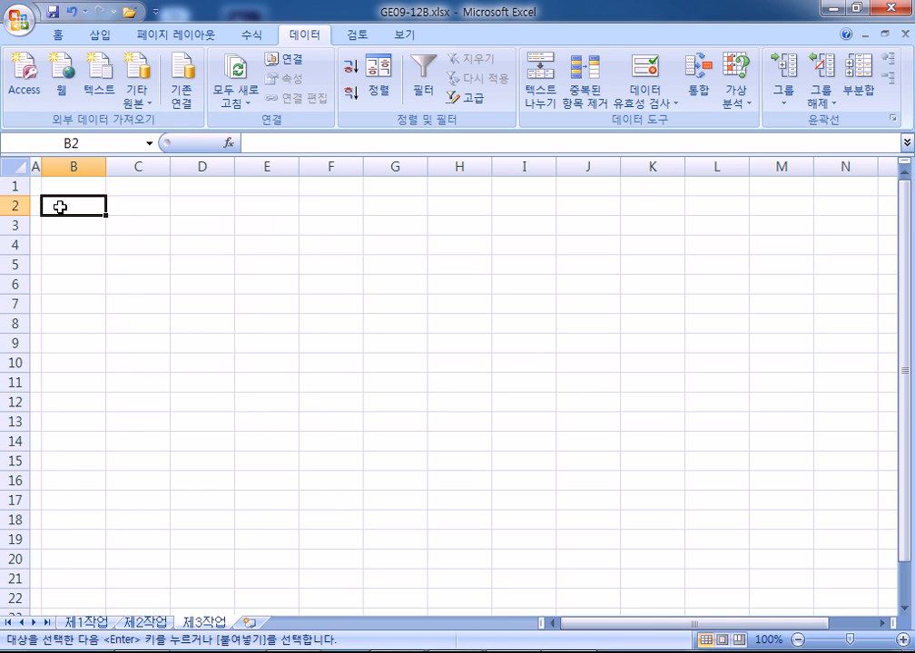
pyautogui.rightClick(59, 207)
pyautogui.click(207, 282)
pyautogui.click(198, 215)
pyautogui.click(218, 391)
pyautogui.click(78, 204)
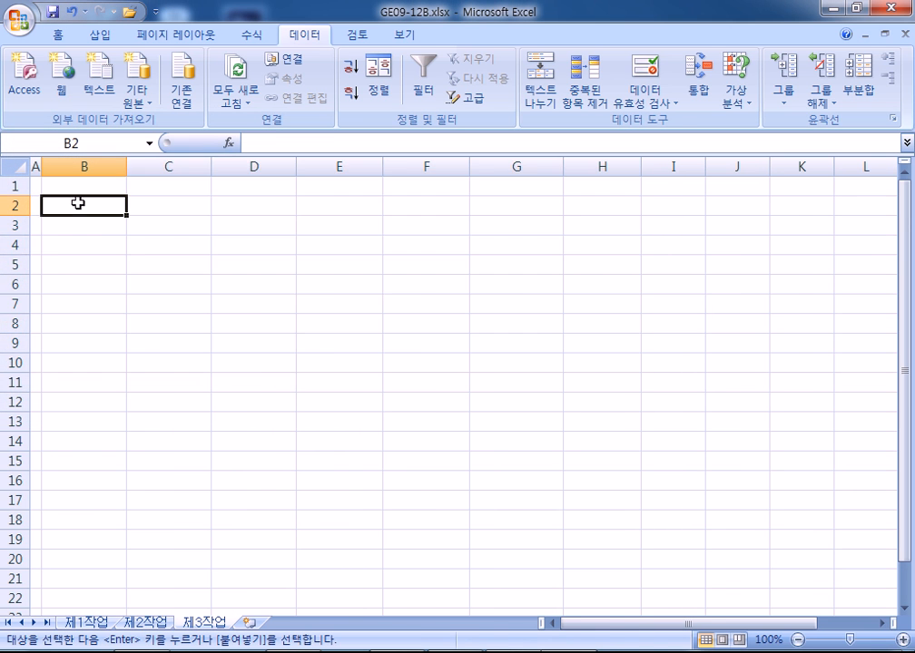
pyautogui.hotkey('ctrl', 'v')
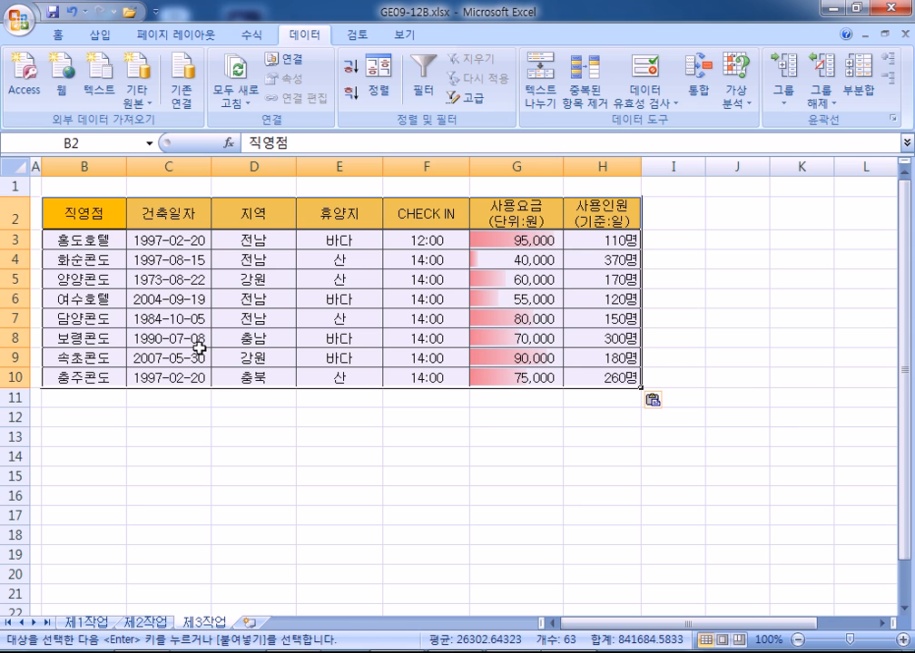
# Step: Sort the table on the 제3작업 sheet by the 지역 column in descending order
pyautogui.click(255, 163)
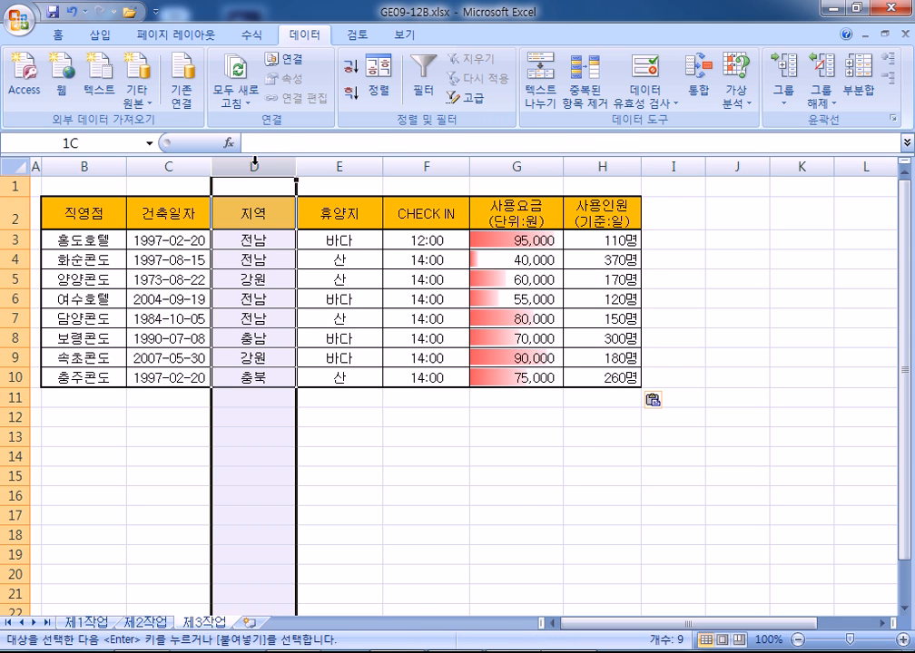
pyautogui.click(268, 280)
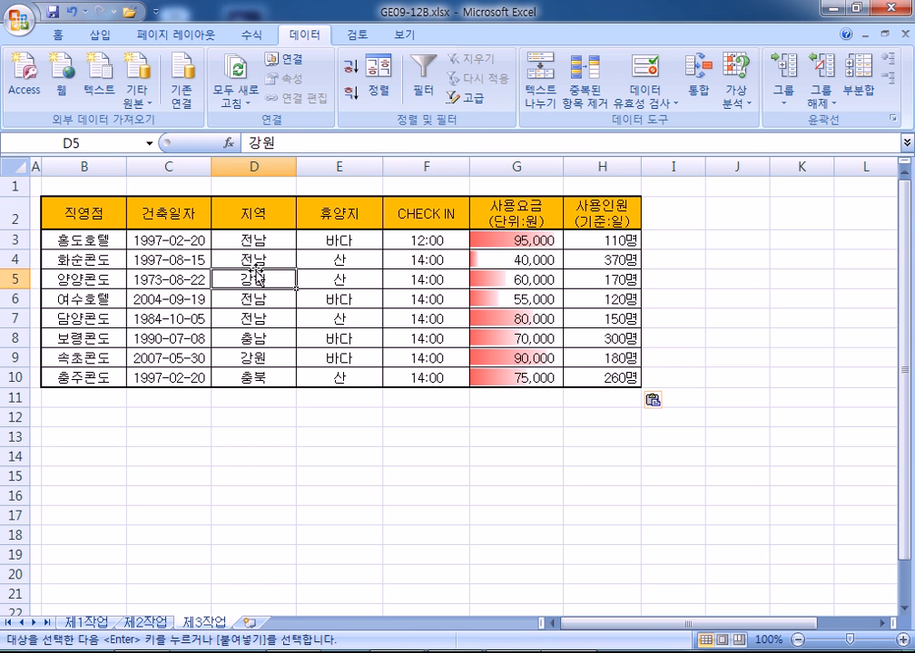
pyautogui.click(351, 91)
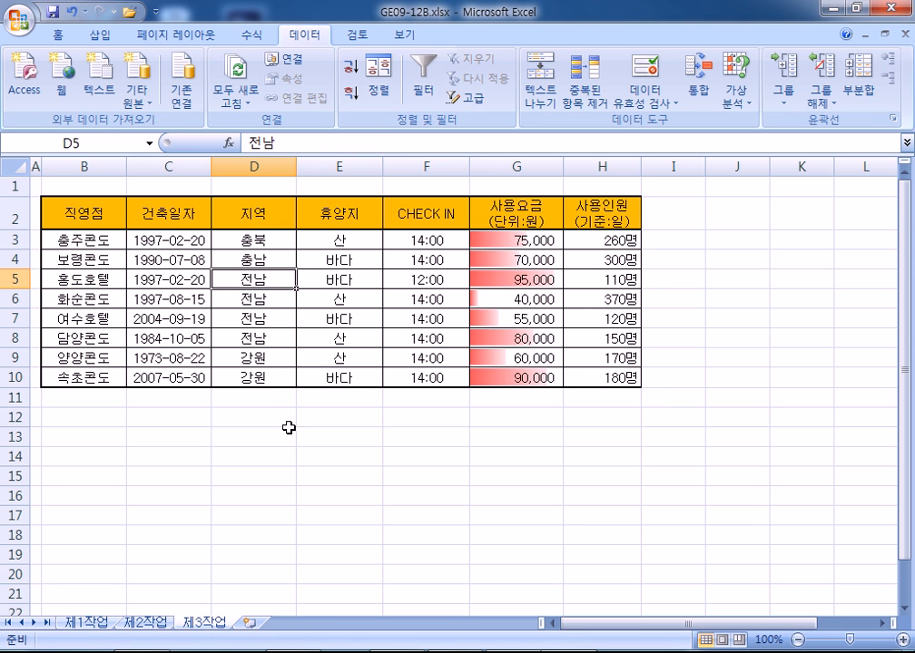
# Step: Add subtotals to the table grouped by 지역, using the 개수 function on 직영점 only
pyautogui.click(253, 165)
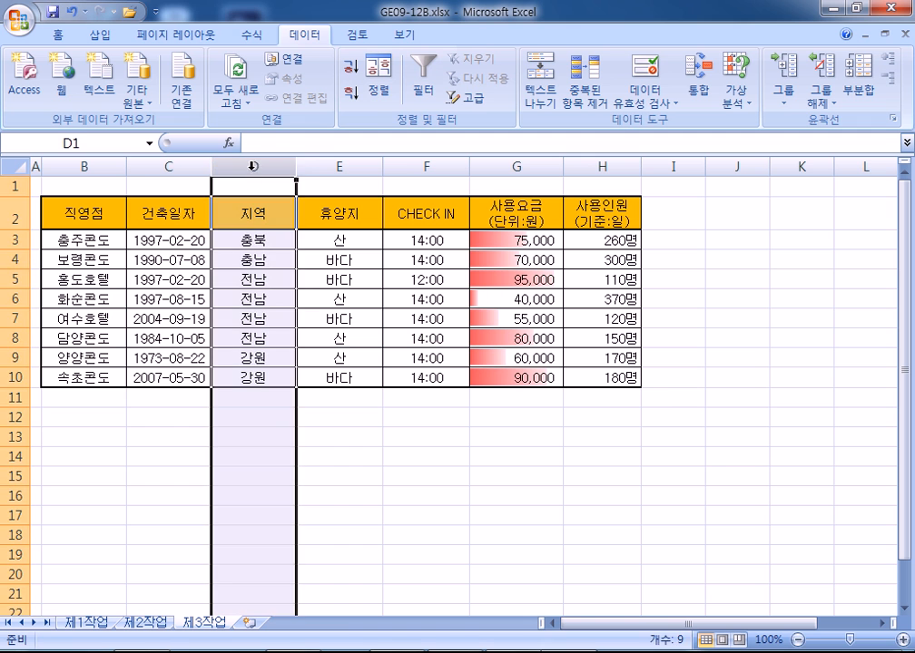
pyautogui.click(253, 299)
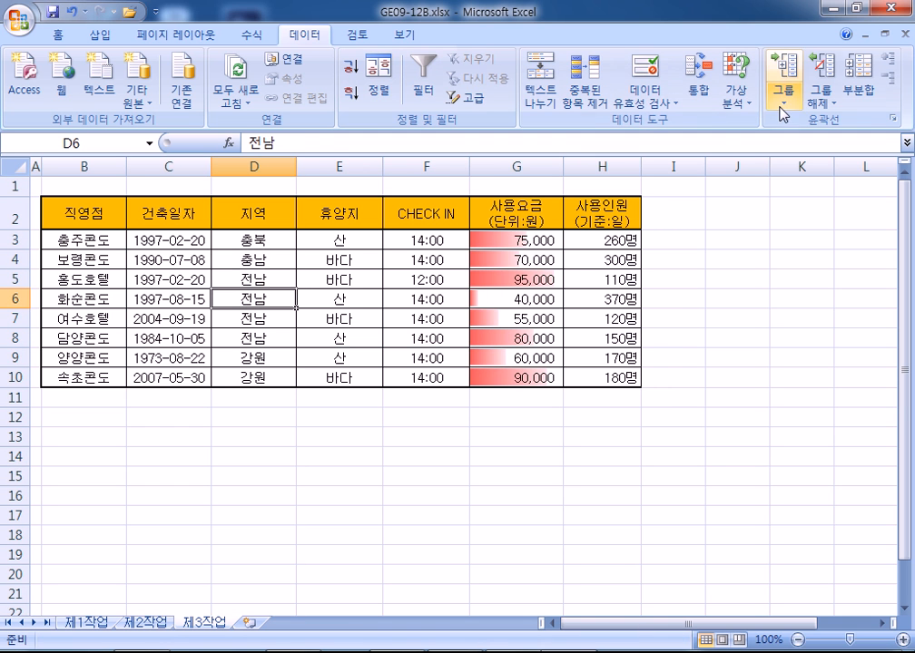
pyautogui.click(857, 91)
pyautogui.click(703, 173)
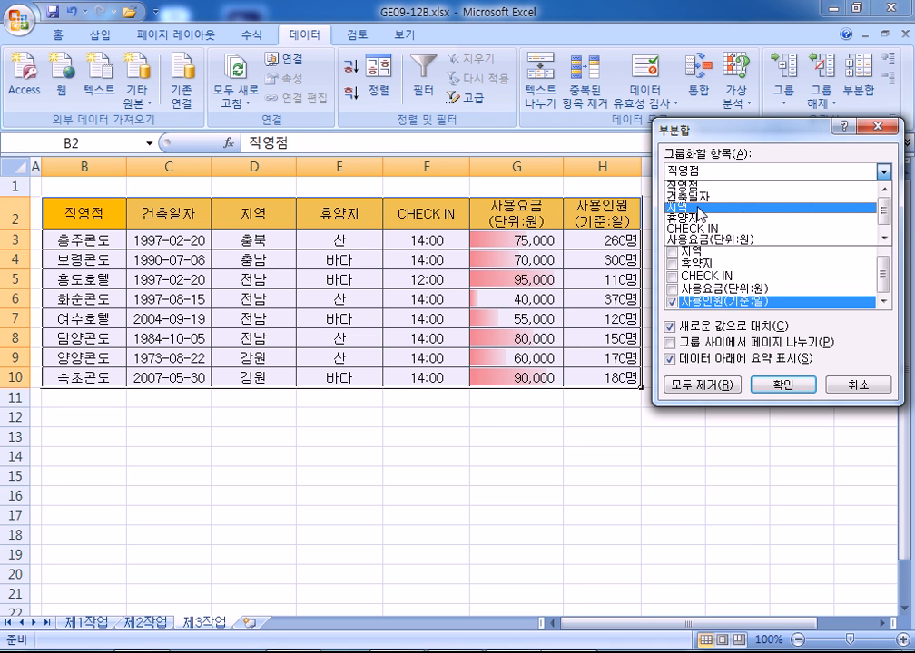
pyautogui.click(700, 206)
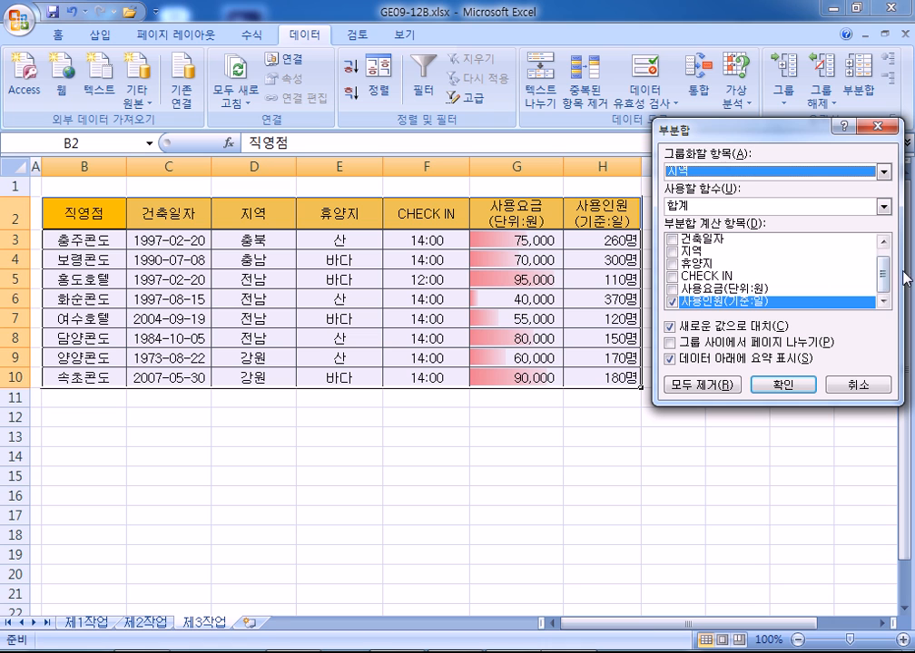
pyautogui.click(672, 302)
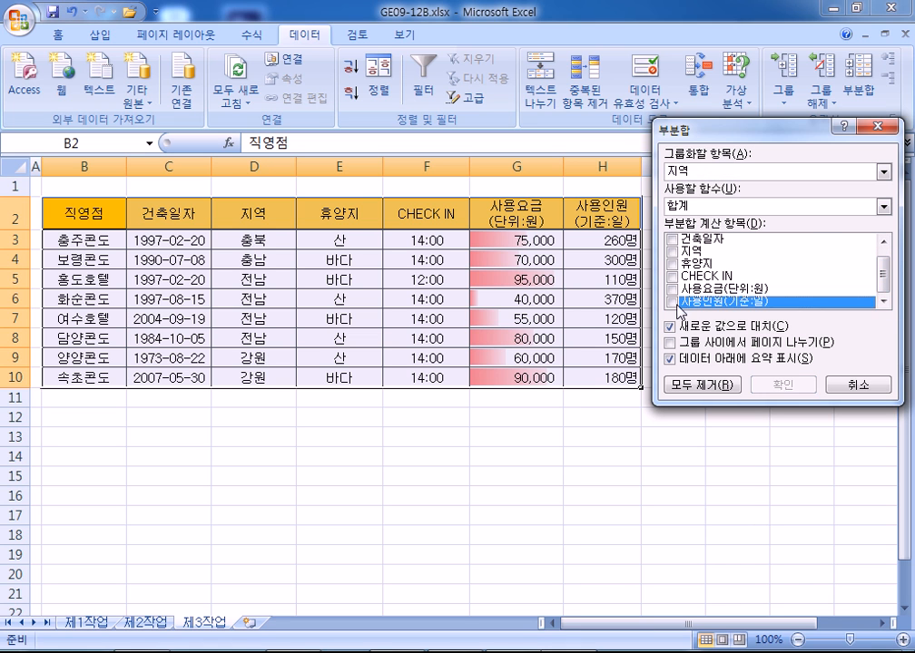
pyautogui.scroll(1, 679, 263)
pyautogui.click(676, 240)
pyautogui.click(701, 206)
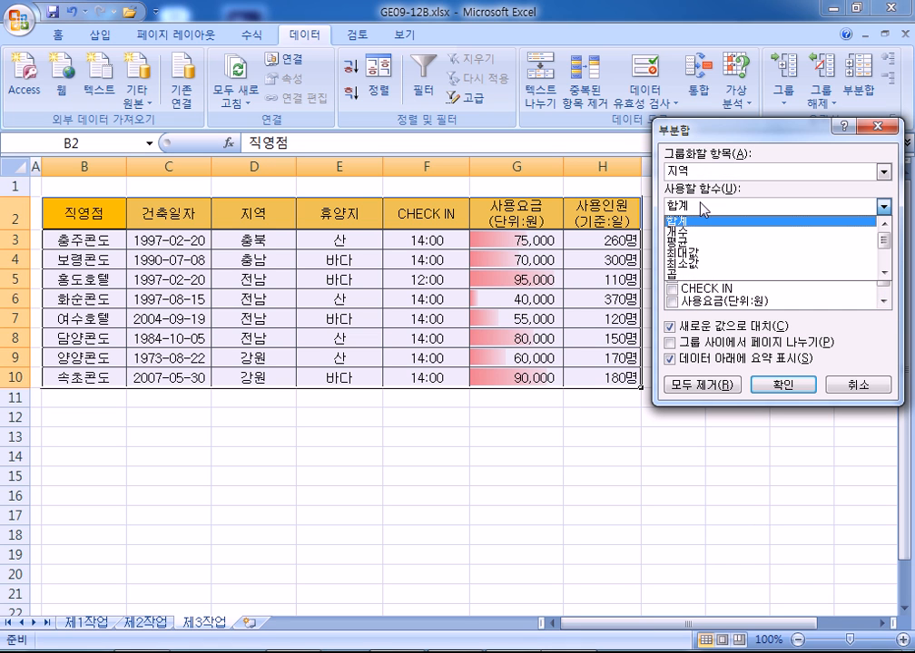
pyautogui.click(701, 228)
pyautogui.click(776, 384)
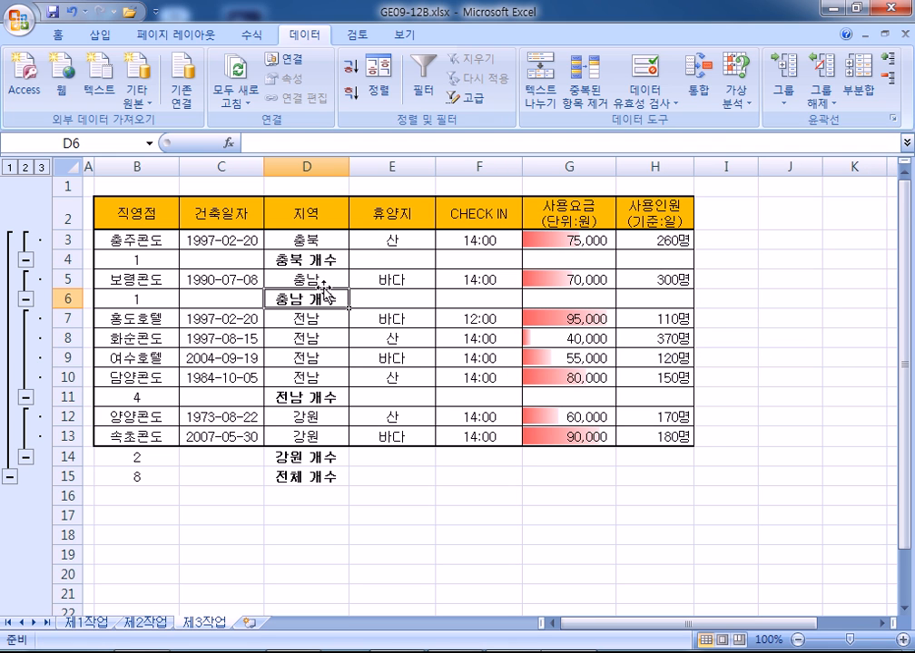
# Step: Add a second subtotal by 지역 with the 최대값 of 사용요금(단위:원) only, without replacing the existing subtotals
pyautogui.click(859, 84)
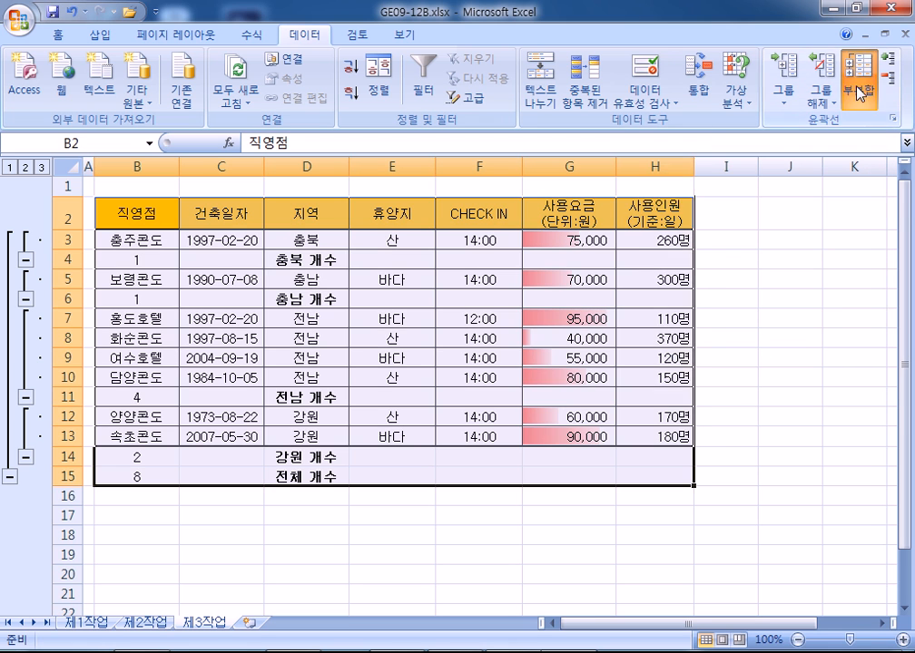
pyautogui.click(672, 301)
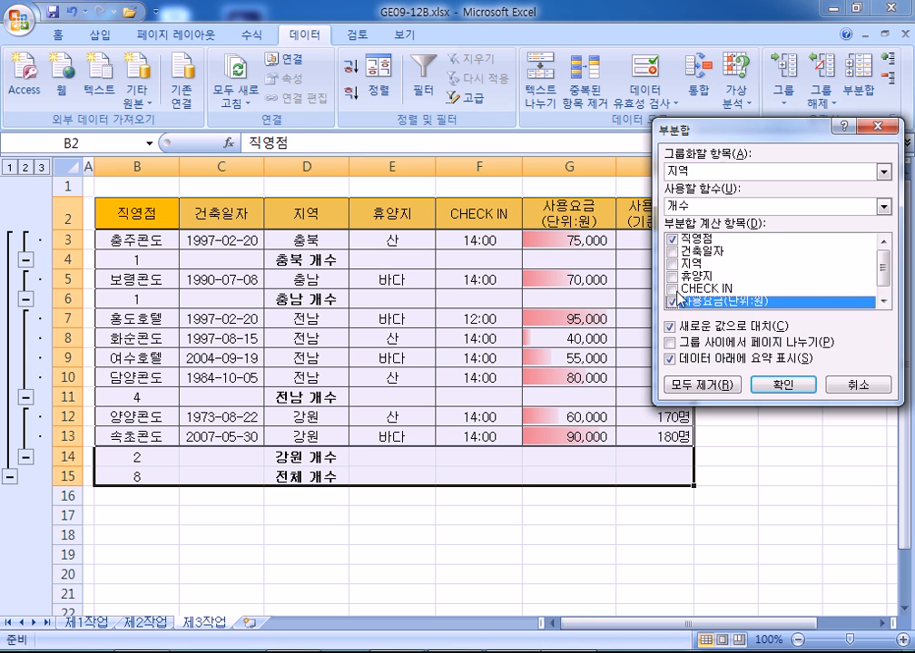
pyautogui.click(673, 240)
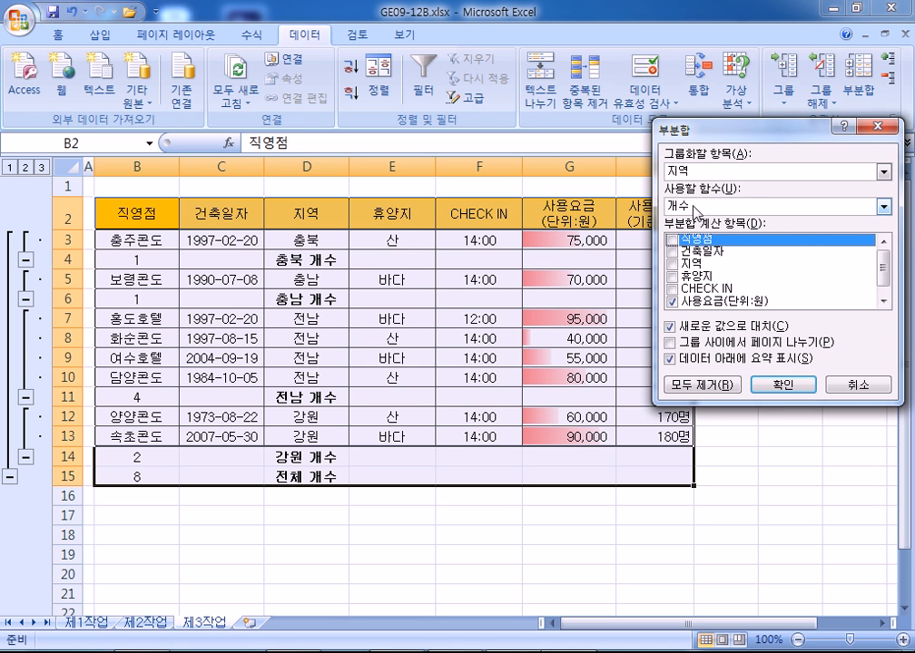
pyautogui.click(695, 209)
pyautogui.click(697, 253)
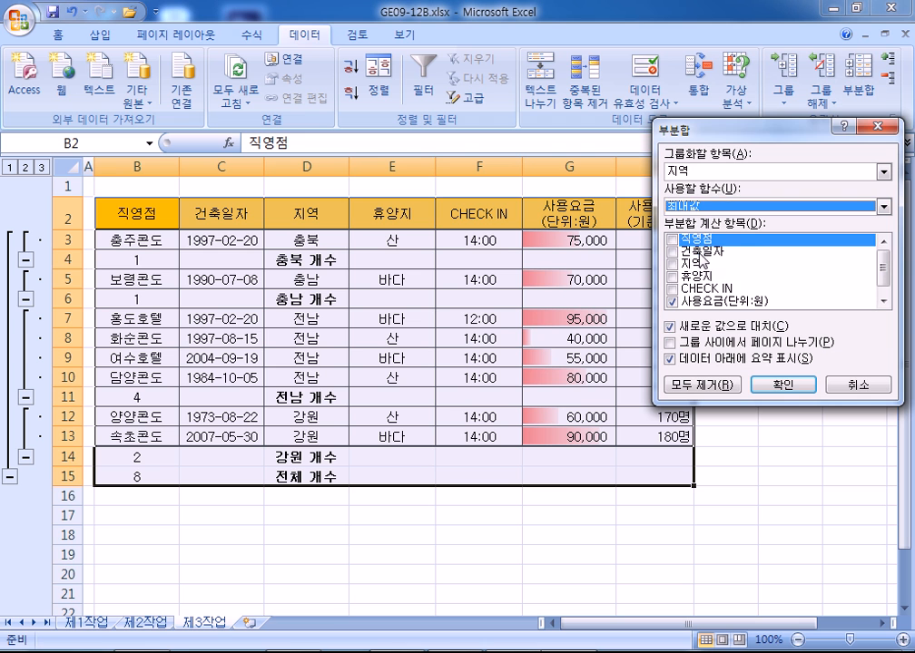
pyautogui.click(670, 327)
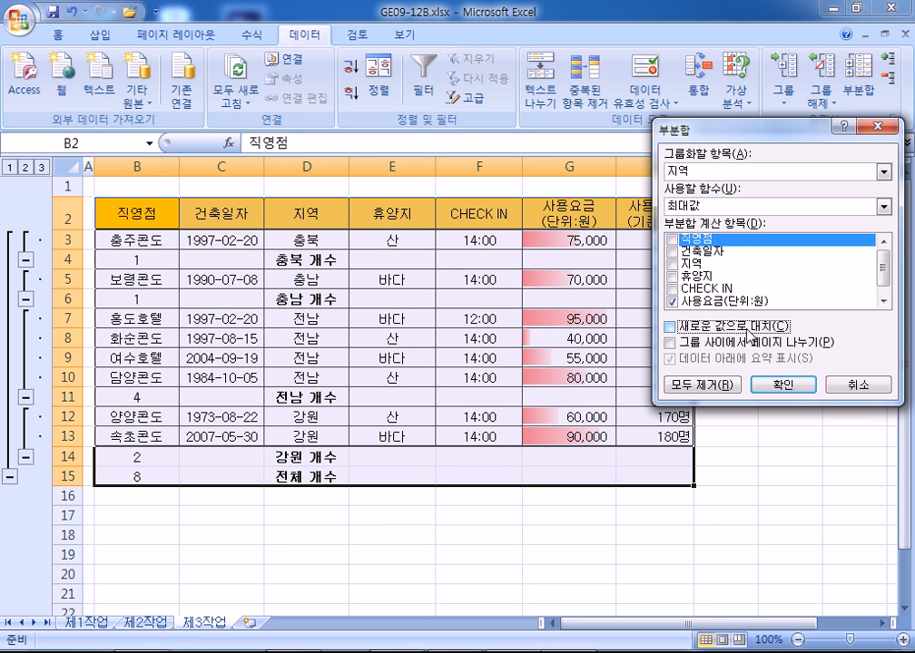
pyautogui.click(782, 384)
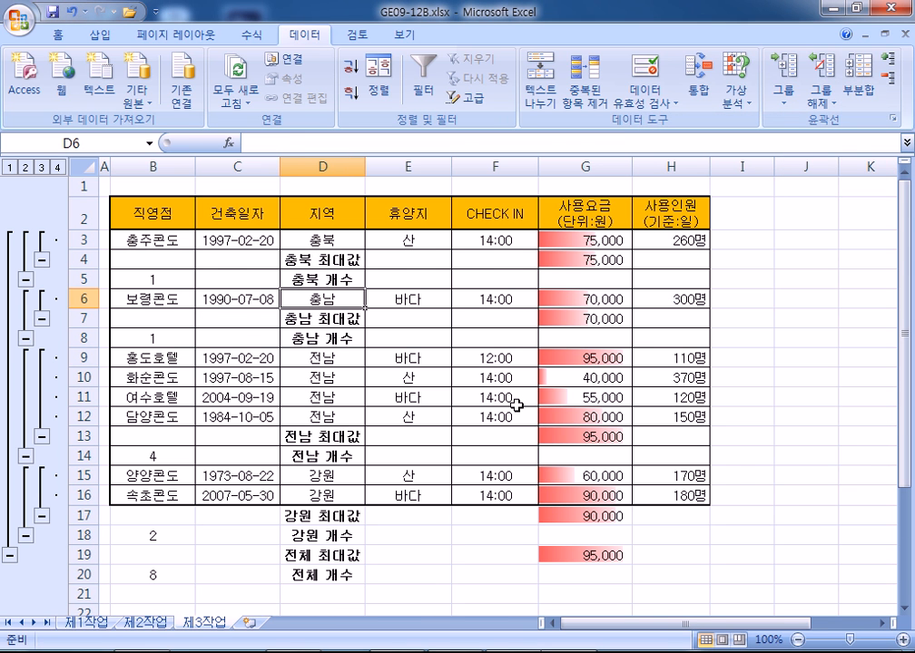
# Step: Replace the existing subtotals with a single 지역 subtotal using the 개수 function on 직영점 only
pyautogui.scroll(-2, 515, 404)
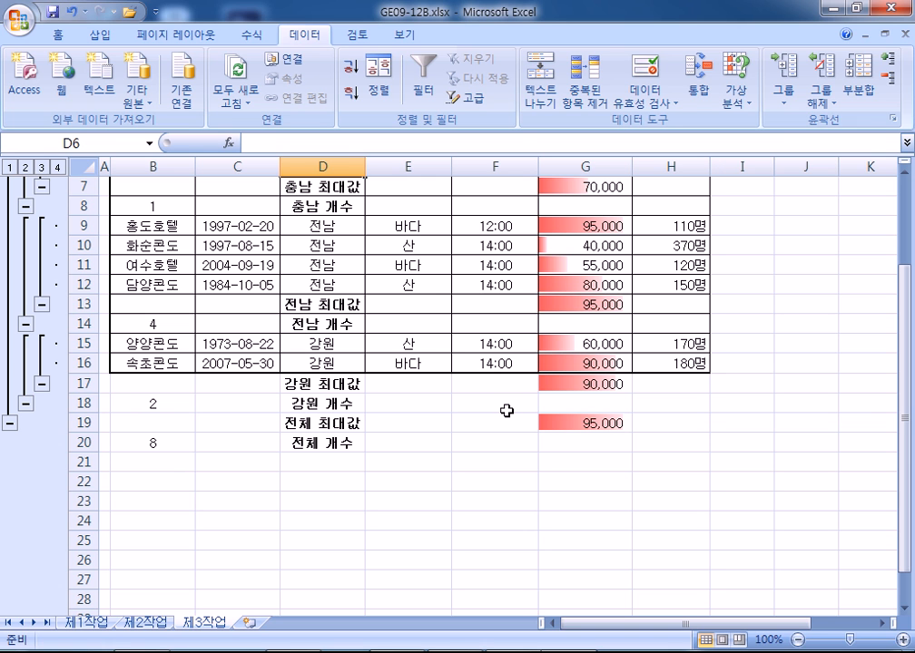
pyautogui.scroll(2, 503, 411)
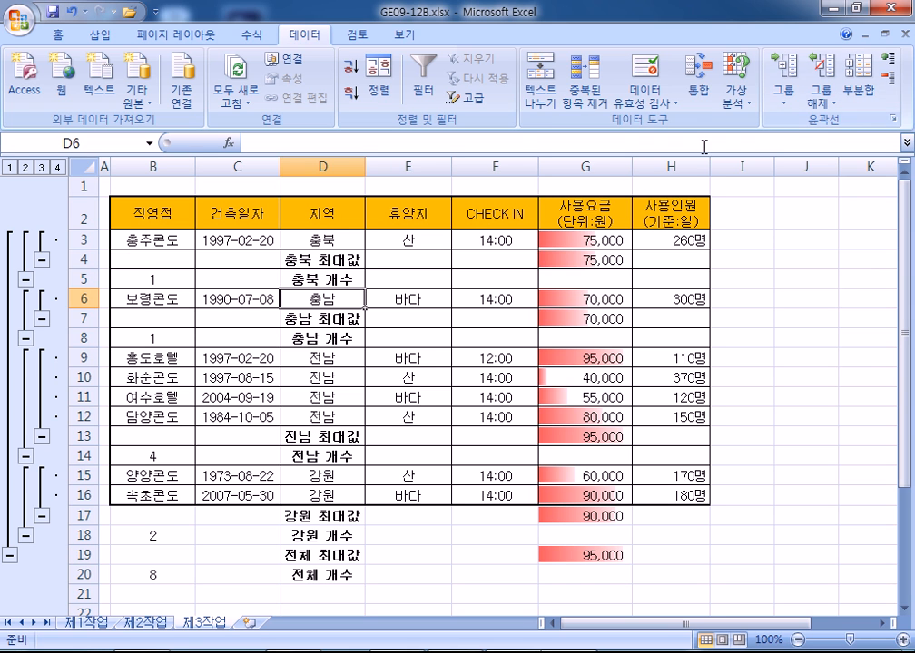
pyautogui.click(855, 90)
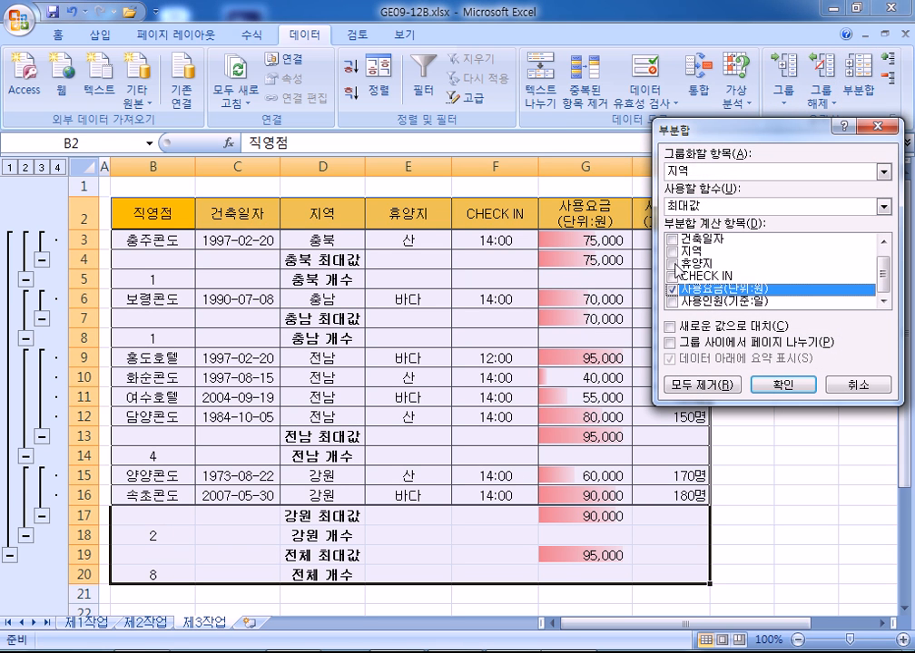
pyautogui.click(690, 205)
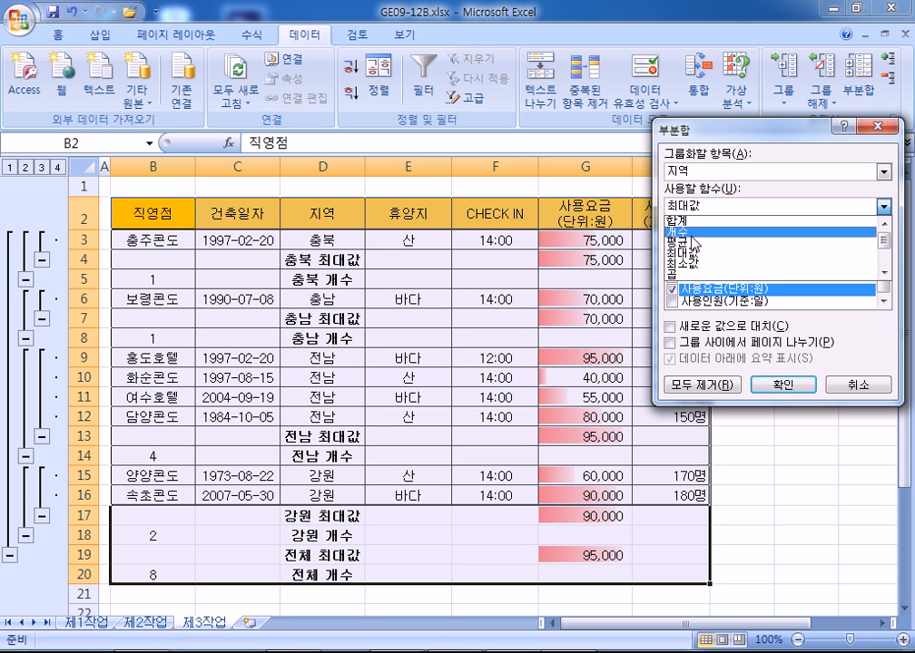
pyautogui.click(697, 234)
pyautogui.click(673, 290)
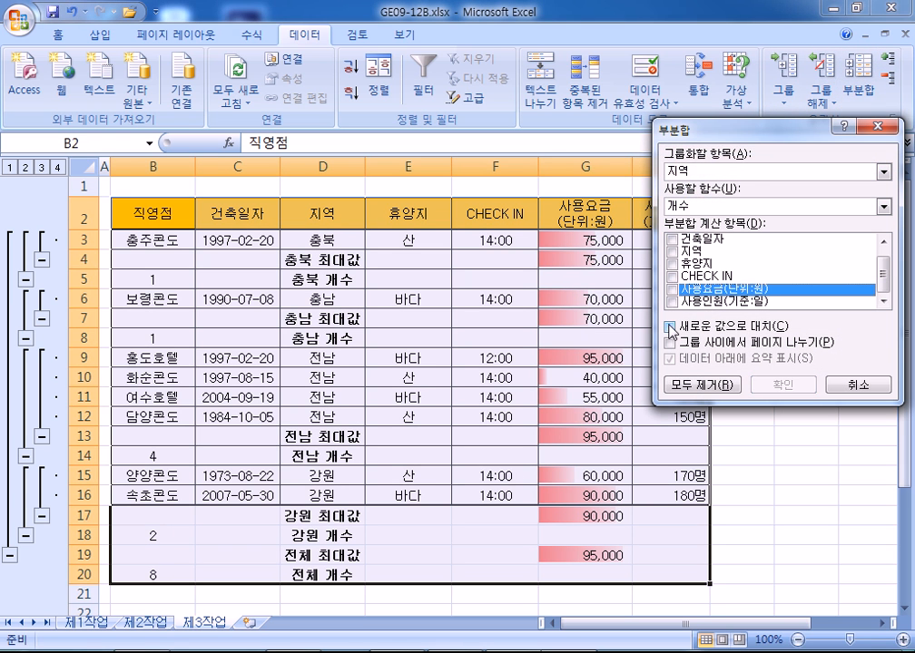
pyautogui.scroll(1, 676, 288)
pyautogui.click(672, 240)
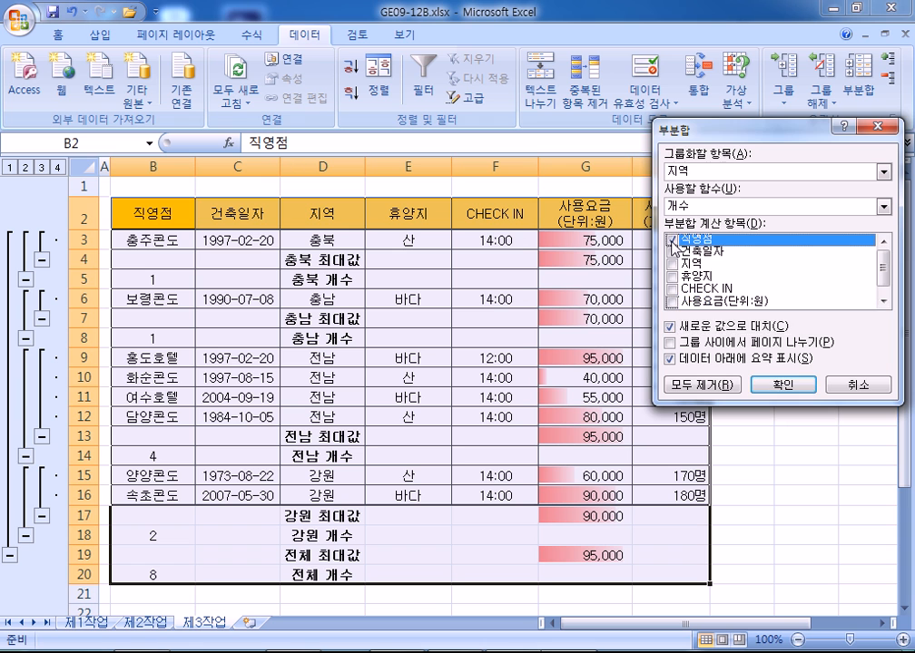
pyautogui.click(782, 385)
# Step: Add a second 지역 subtotal with the 최대값 of 사용인원(기준:일) only, keeping the existing subtotals, and check the maximum values
pyautogui.click(306, 298)
pyautogui.click(859, 91)
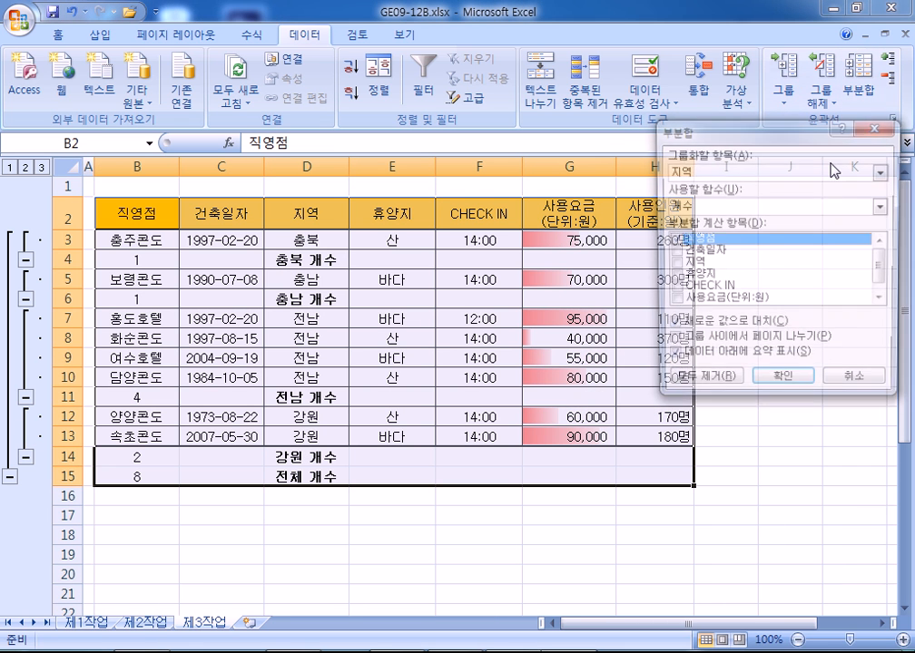
pyautogui.click(672, 241)
pyautogui.click(690, 207)
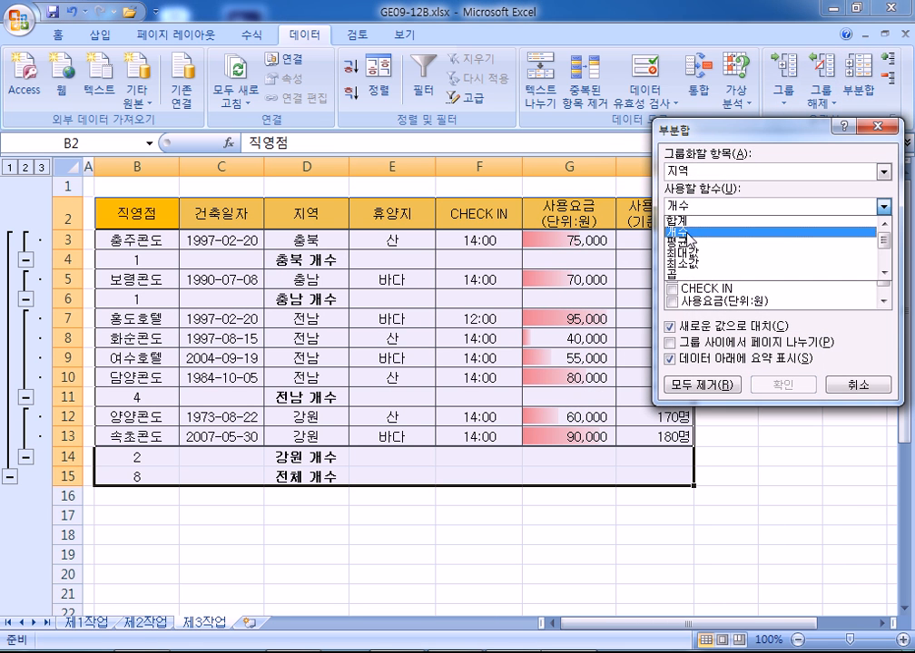
pyautogui.click(691, 251)
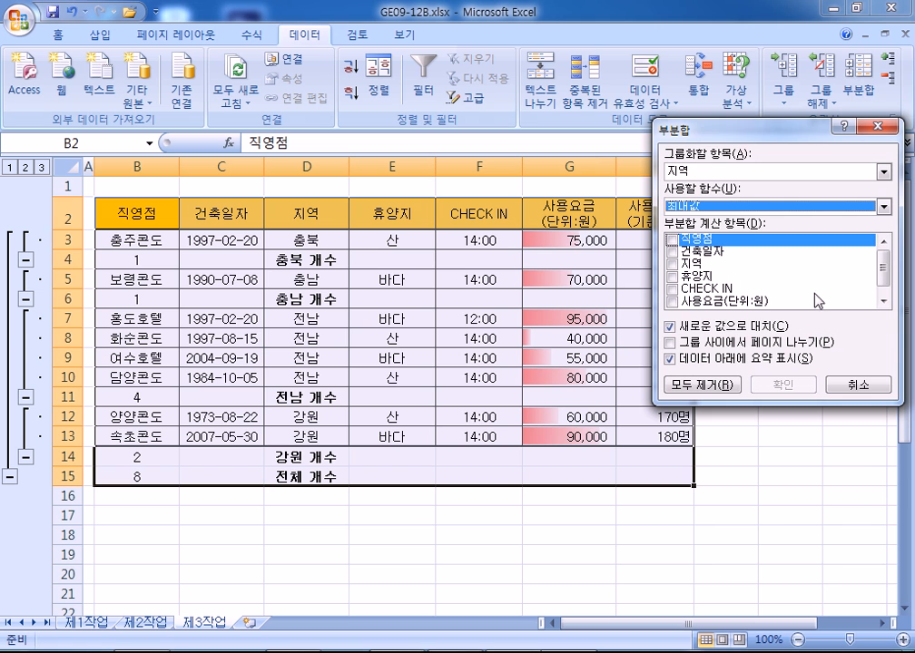
pyautogui.click(882, 300)
pyautogui.click(673, 302)
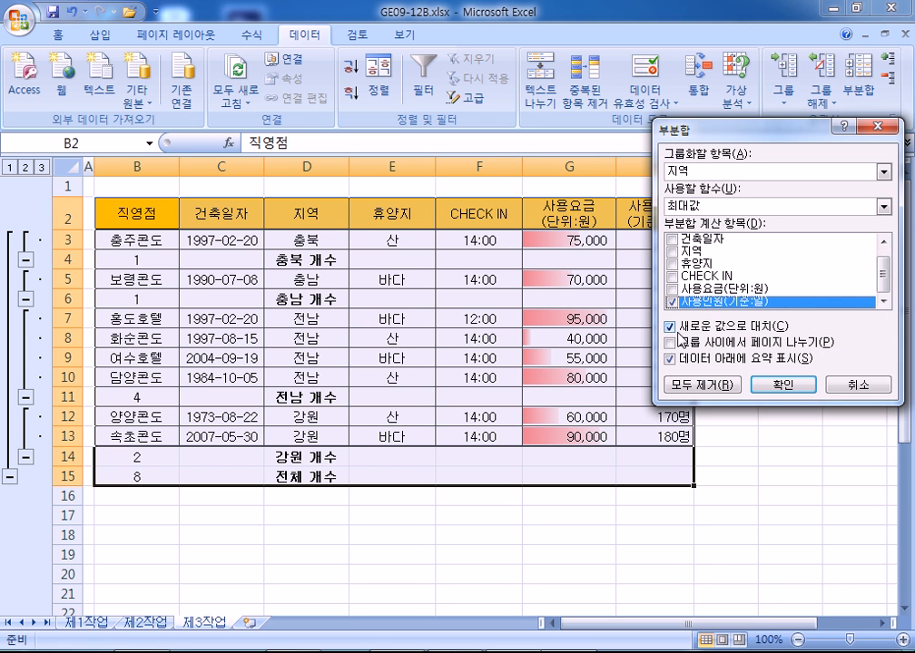
pyautogui.click(672, 326)
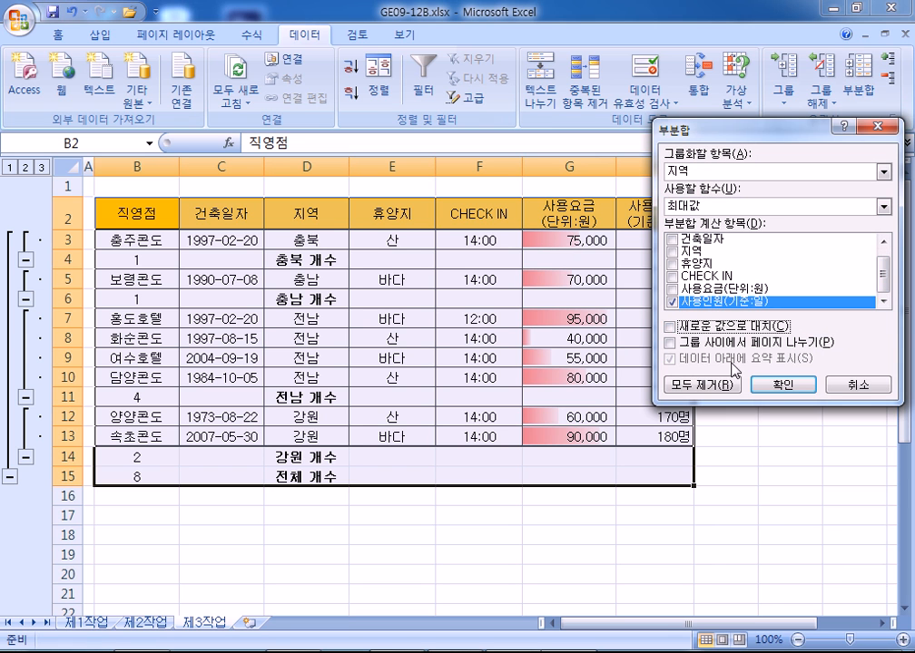
pyautogui.click(782, 385)
pyautogui.scroll(-2, 679, 554)
pyautogui.click(680, 423)
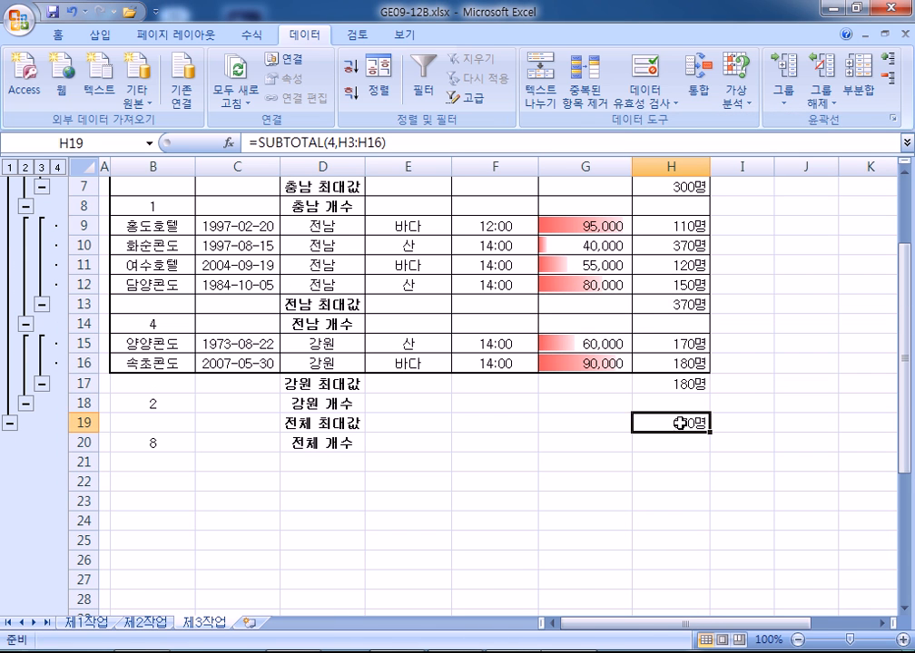
pyautogui.moveTo(679, 423); pyautogui.dragTo(676, 307)
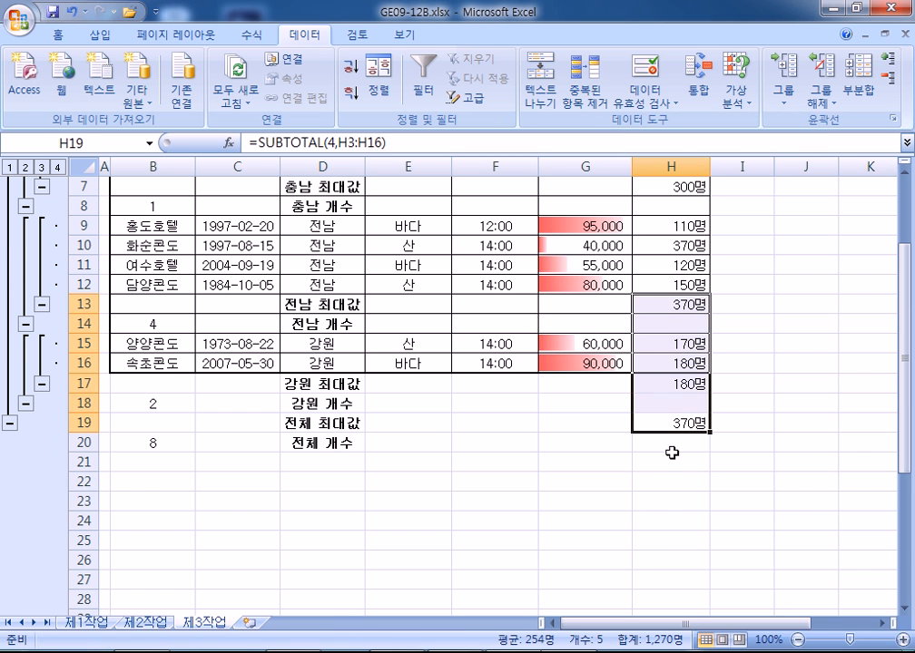
pyautogui.scroll(2, 672, 452)
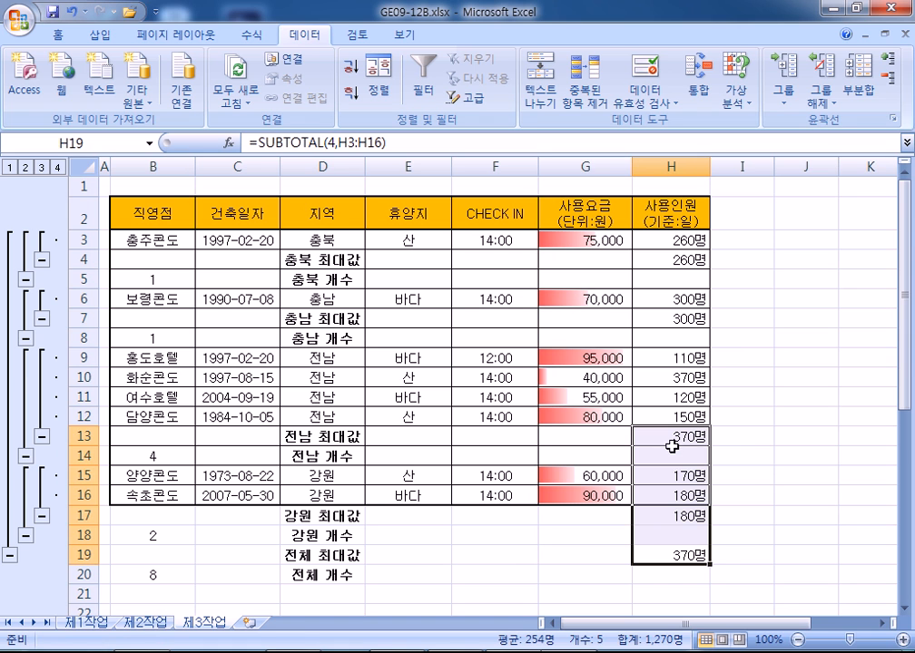
# Step: Clear the outline from the subtotaled table on the 제3작업 sheet
pyautogui.click(591, 300)
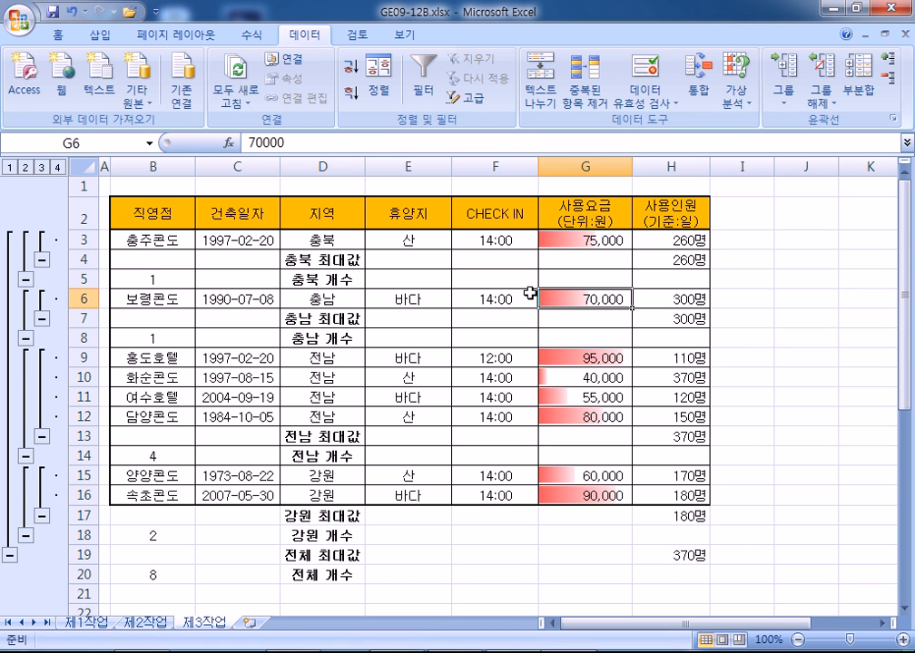
pyautogui.click(821, 98)
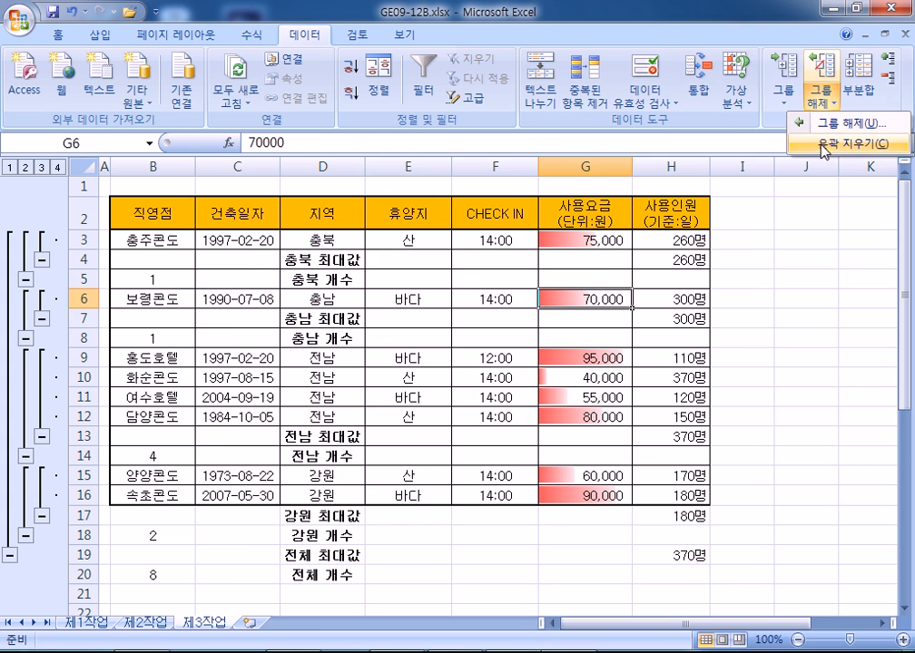
pyautogui.click(823, 143)
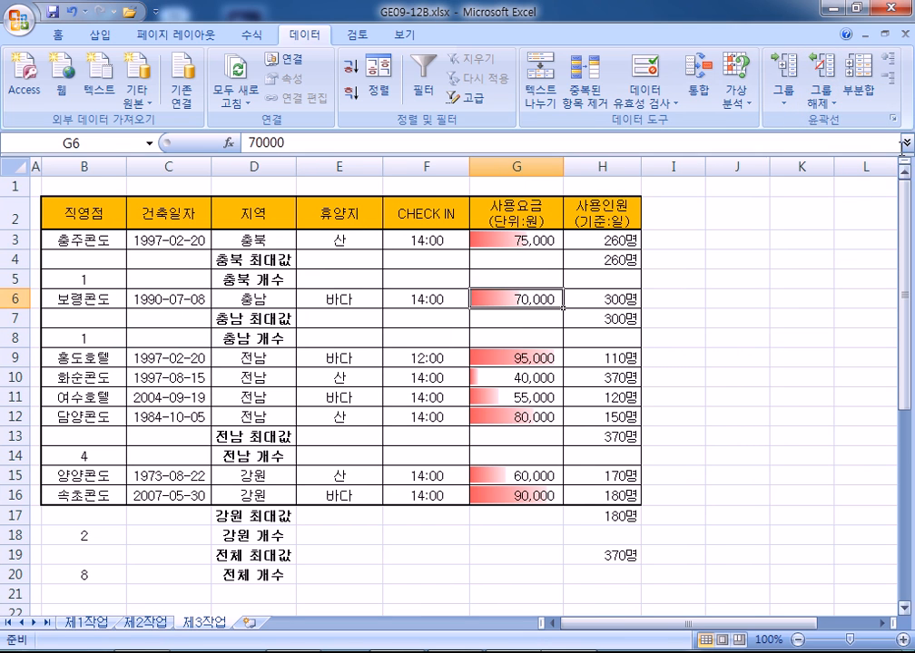
# Step: Remove all subtotals from the table on the 제3작업 sheet
pyautogui.click(858, 95)
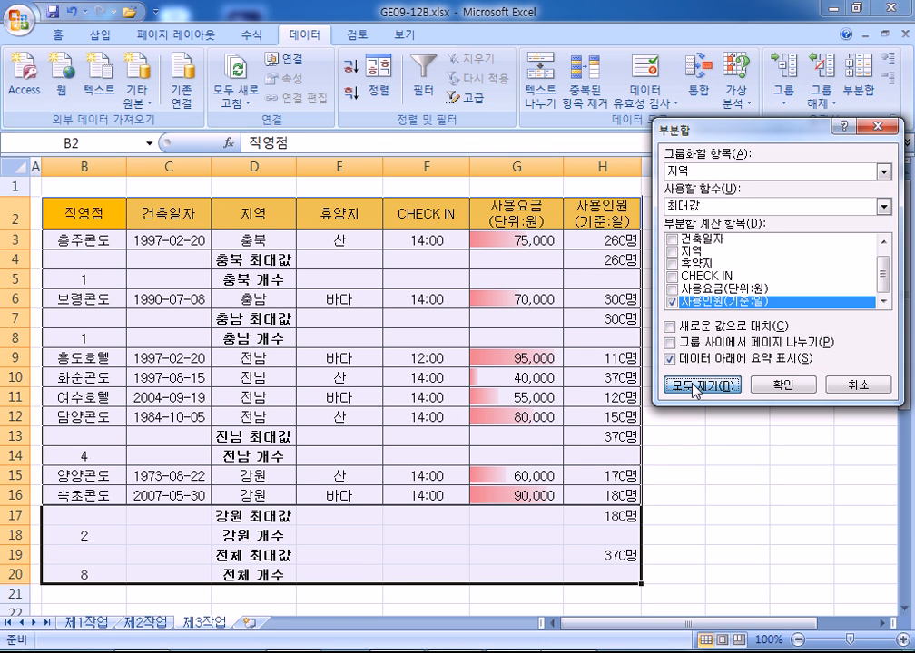
pyautogui.click(693, 386)
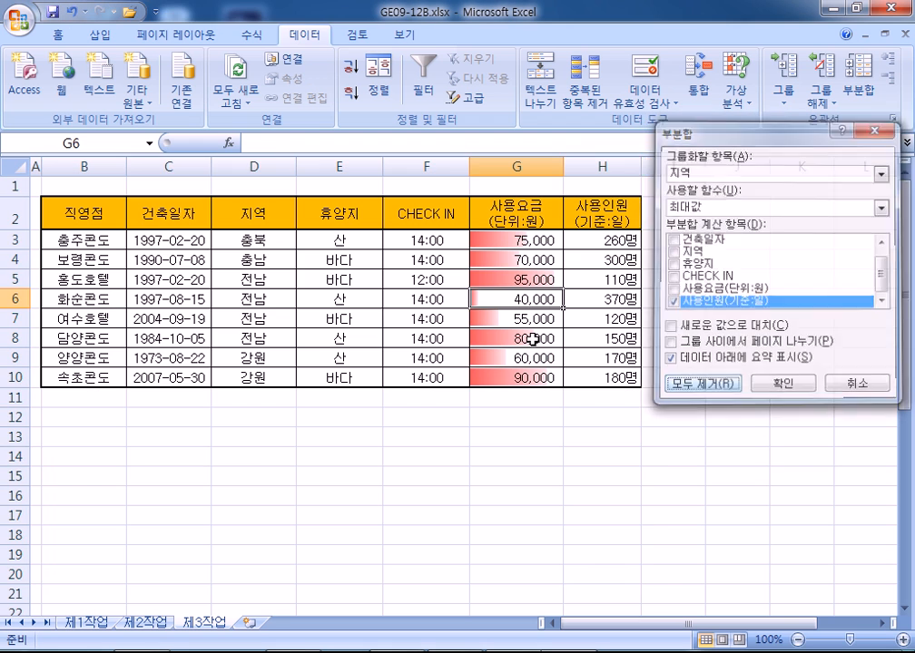
pyautogui.click(192, 260)
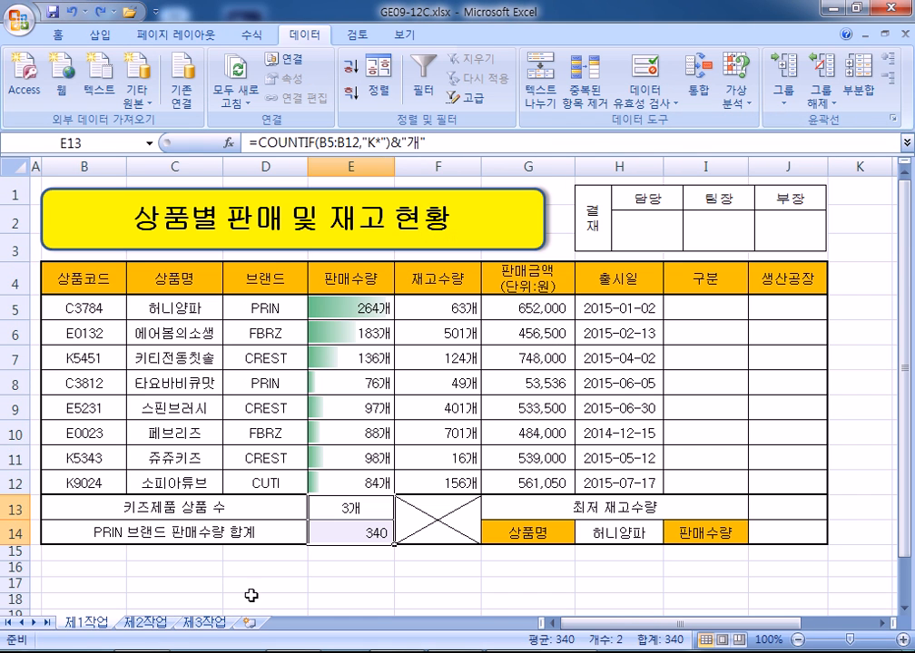
pyautogui.click(216, 624)
pyautogui.click(143, 626)
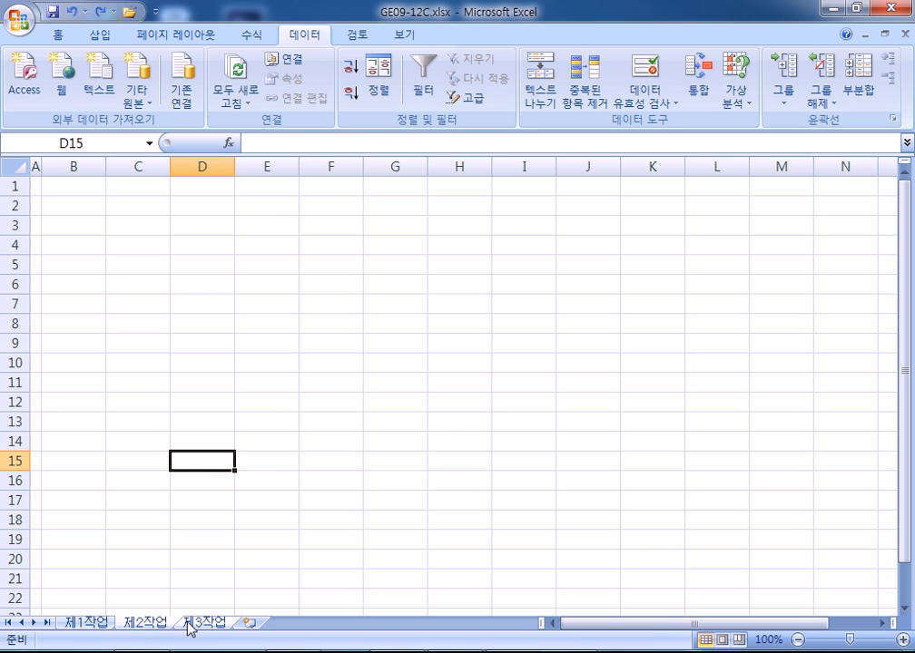
pyautogui.click(97, 626)
pyautogui.click(263, 652)
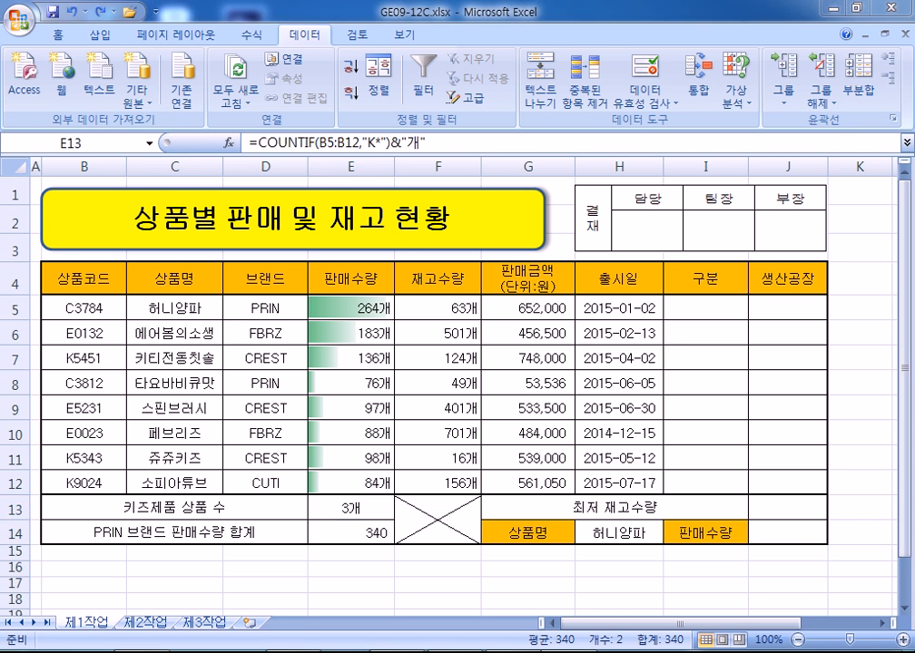
pyautogui.click(261, 652)
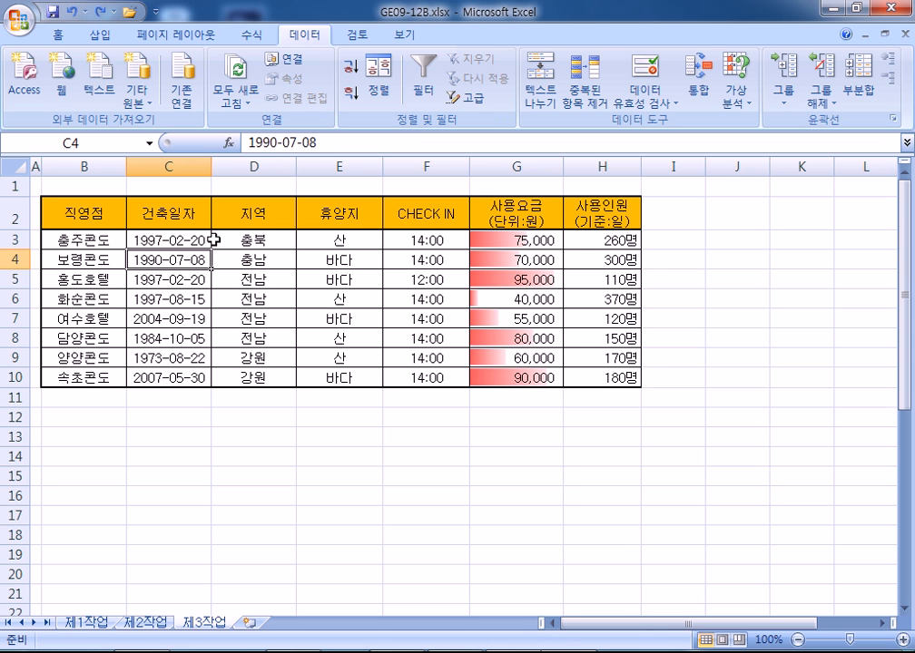
# Step: Add subtotals grouped by 지역 to the table on the 제3작업 sheet, using the 개수 function on 직영점 only
pyautogui.click(858, 90)
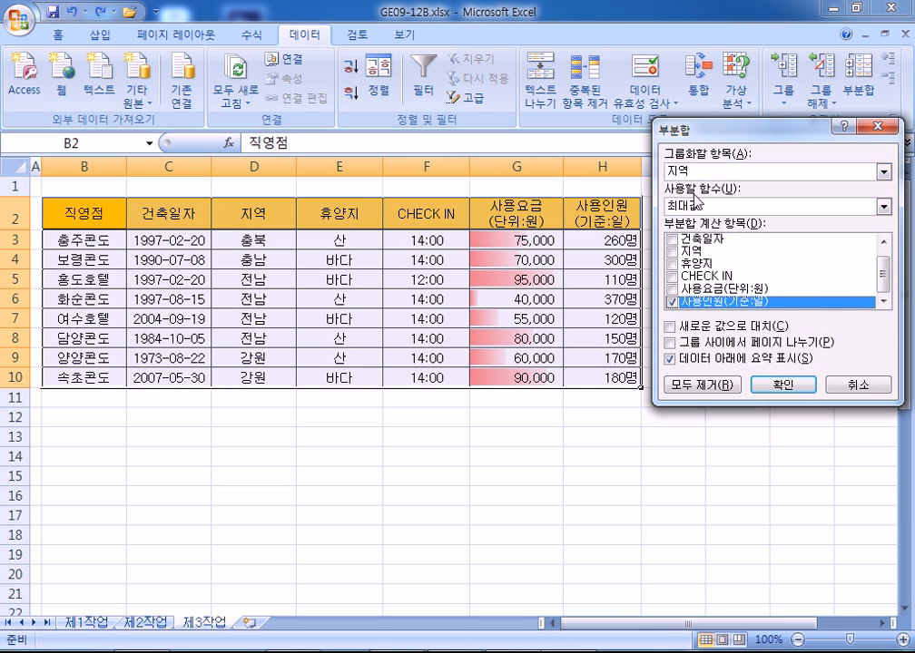
pyautogui.click(694, 207)
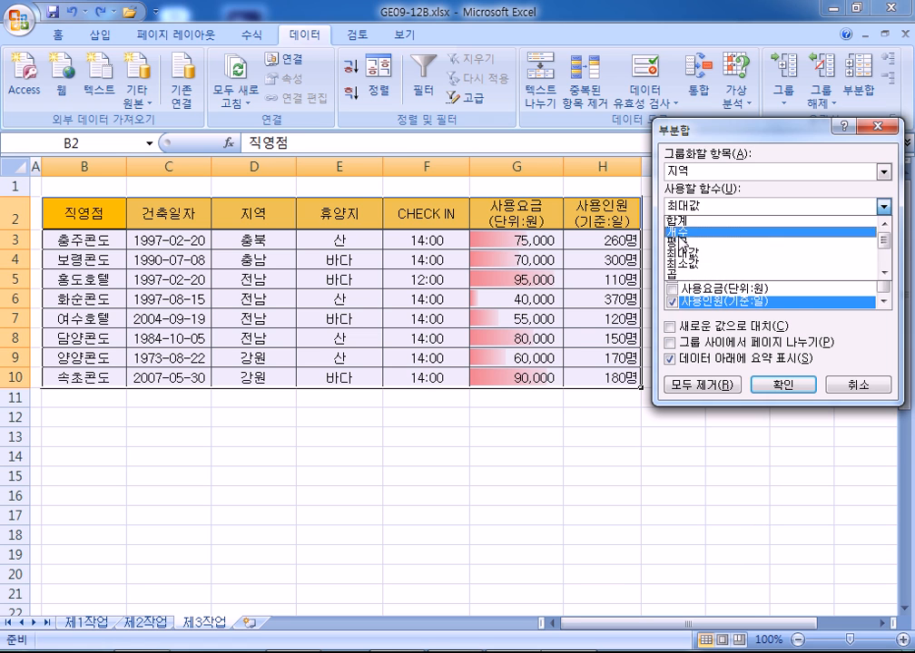
pyautogui.click(692, 232)
pyautogui.click(673, 301)
pyautogui.scroll(1, 674, 305)
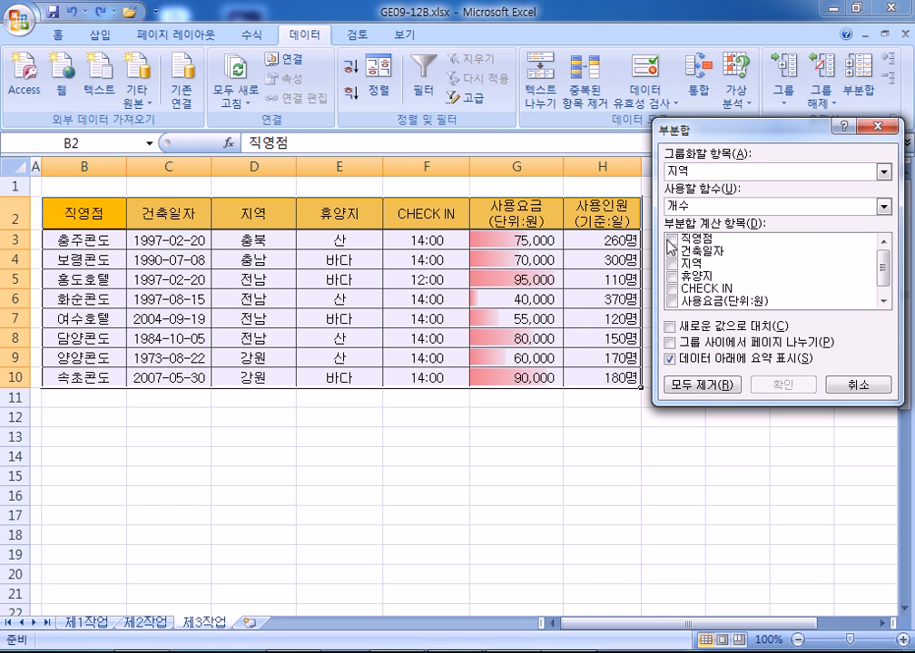
pyautogui.click(671, 240)
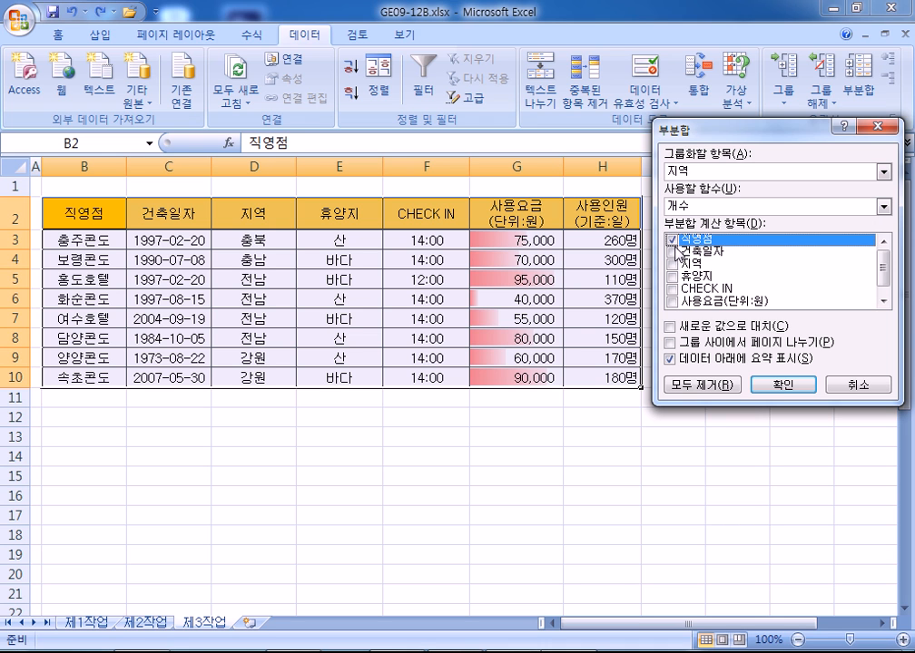
pyautogui.scroll(-1, 673, 272)
pyautogui.click(672, 302)
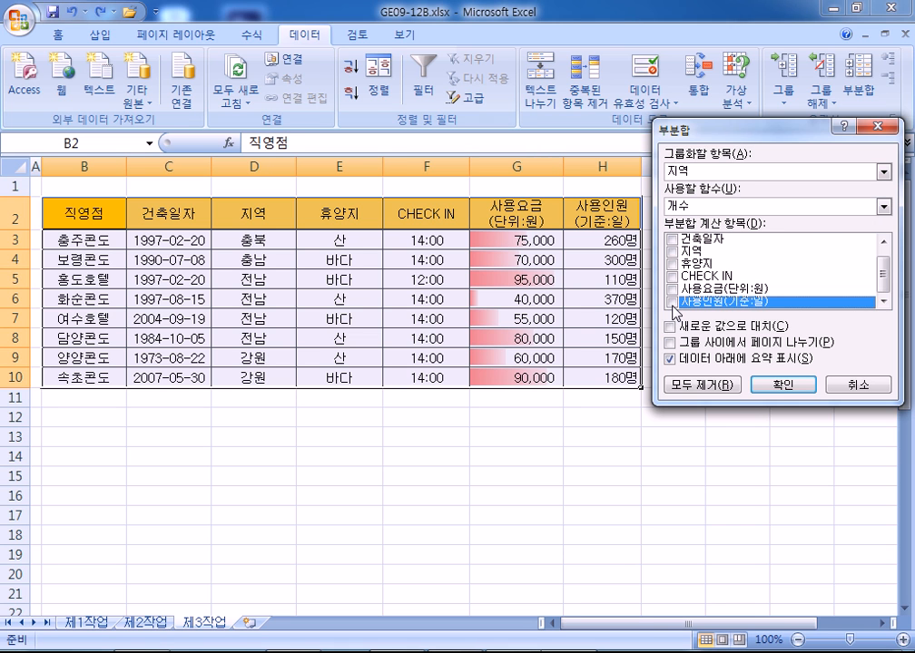
pyautogui.scroll(1, 677, 272)
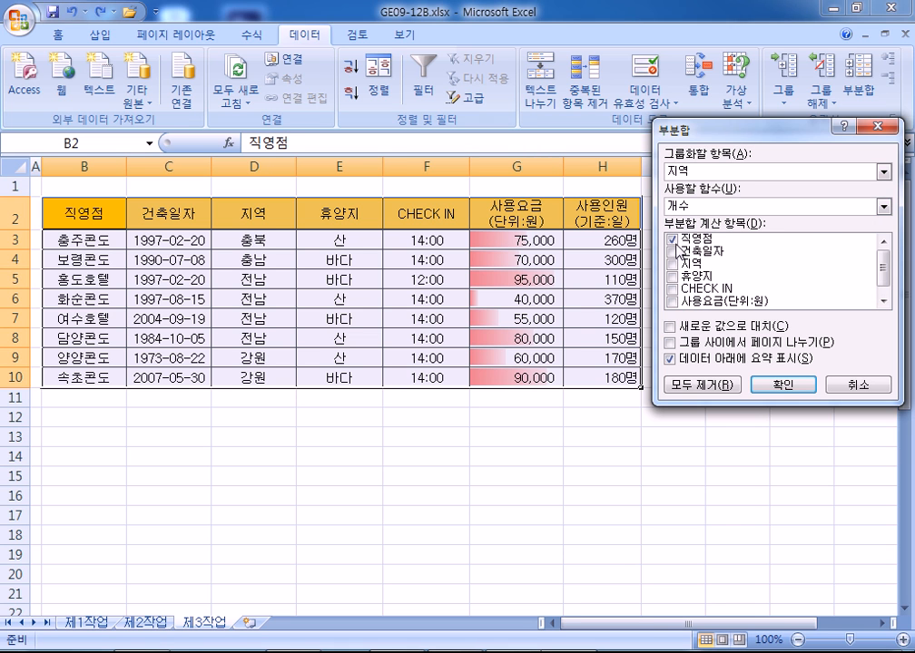
pyautogui.click(782, 385)
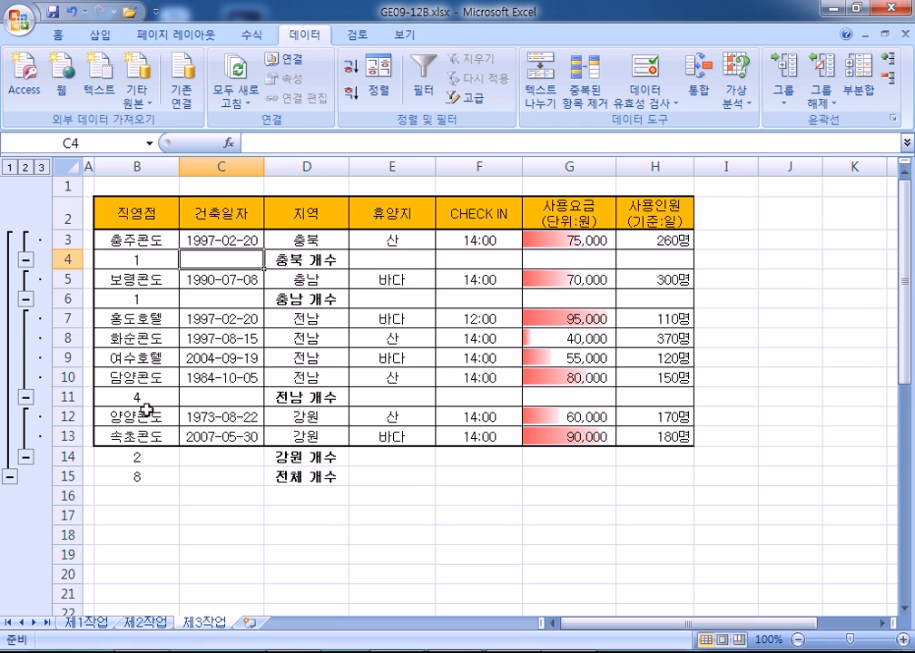
# Step: Add a second subtotal per 지역 using 최대값 on 사용인원(기준:일) only, without replacing the existing 개수 subtotals
pyautogui.click(862, 87)
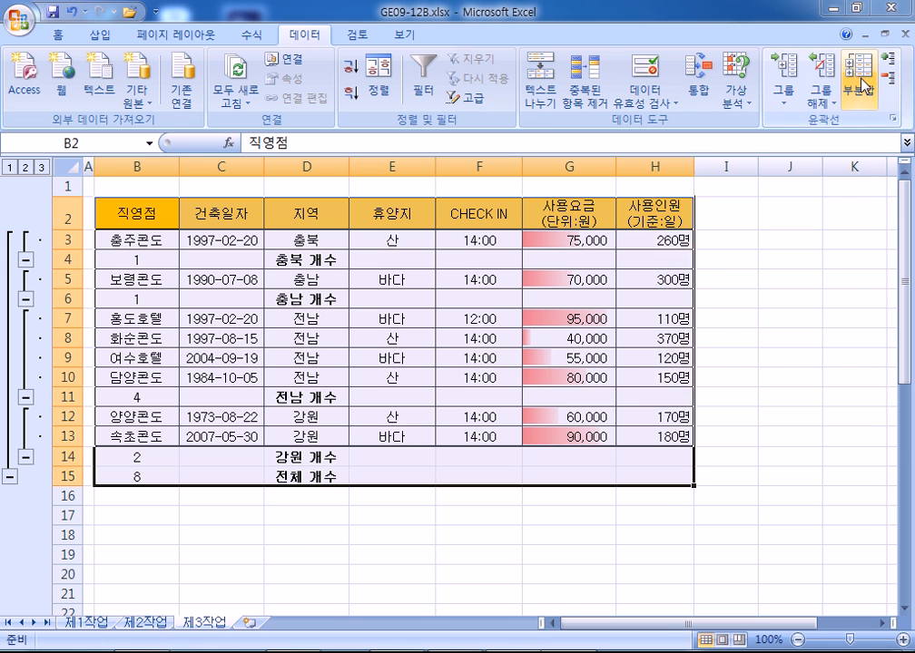
pyautogui.click(686, 241)
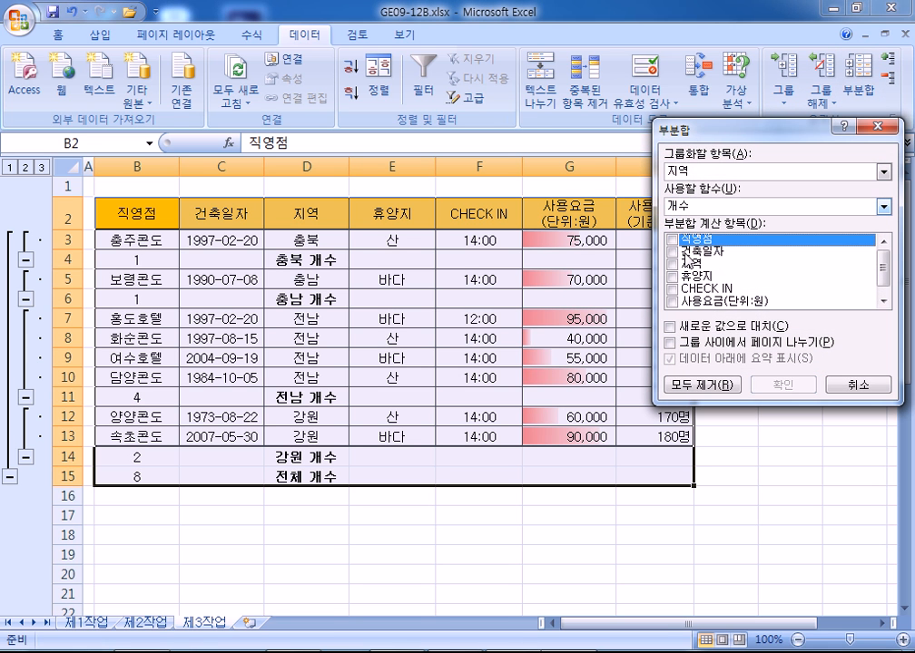
pyautogui.click(717, 206)
pyautogui.click(707, 261)
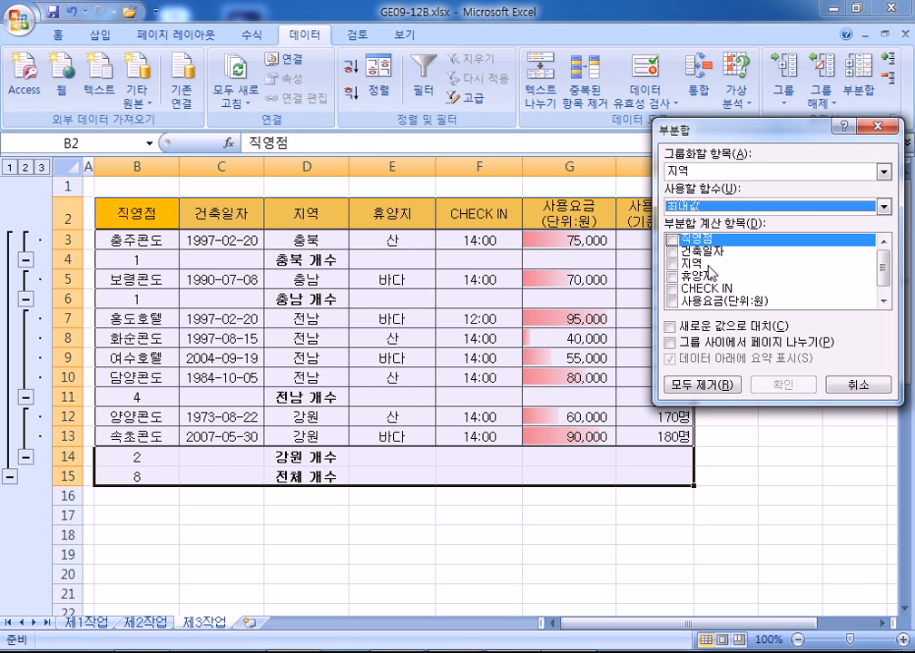
pyautogui.scroll(-1, 880, 268)
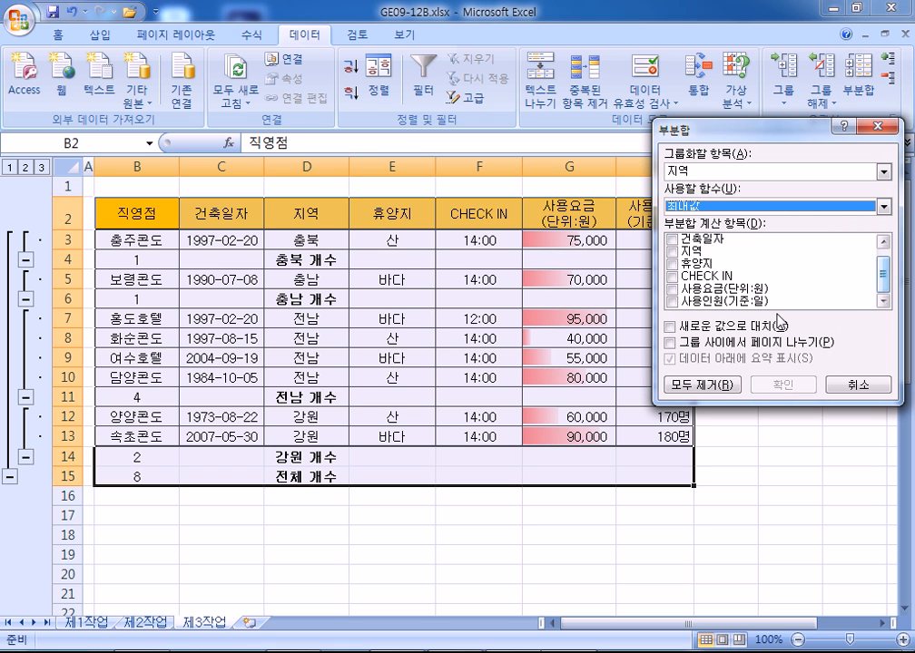
pyautogui.click(678, 304)
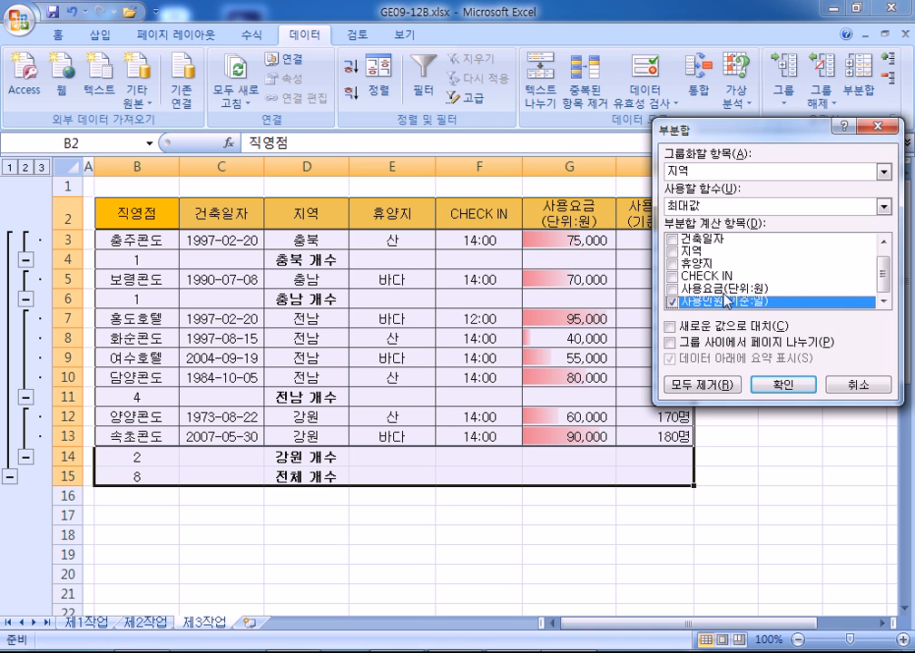
pyautogui.click(782, 385)
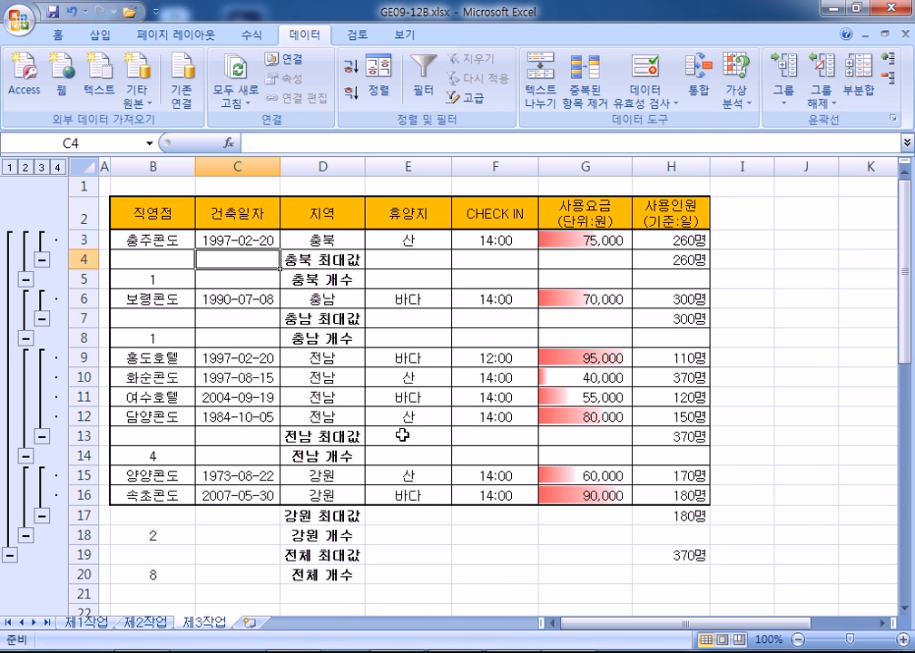
# Step: Clear the outline from the subtotaled table on the 제3작업 sheet and check the table down to its last row
pyautogui.click(821, 101)
pyautogui.click(839, 143)
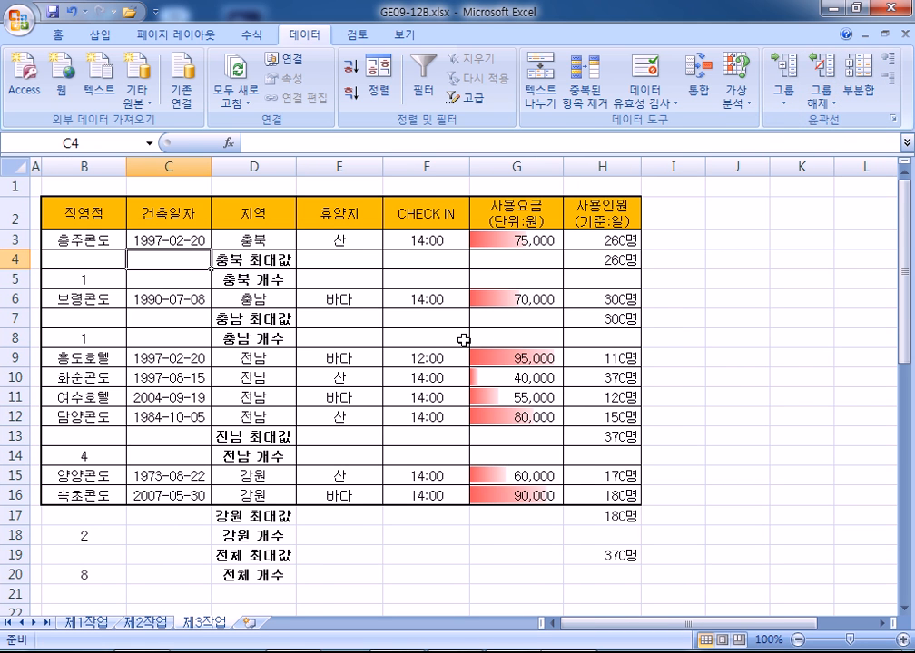
pyautogui.scroll(-3, 399, 417)
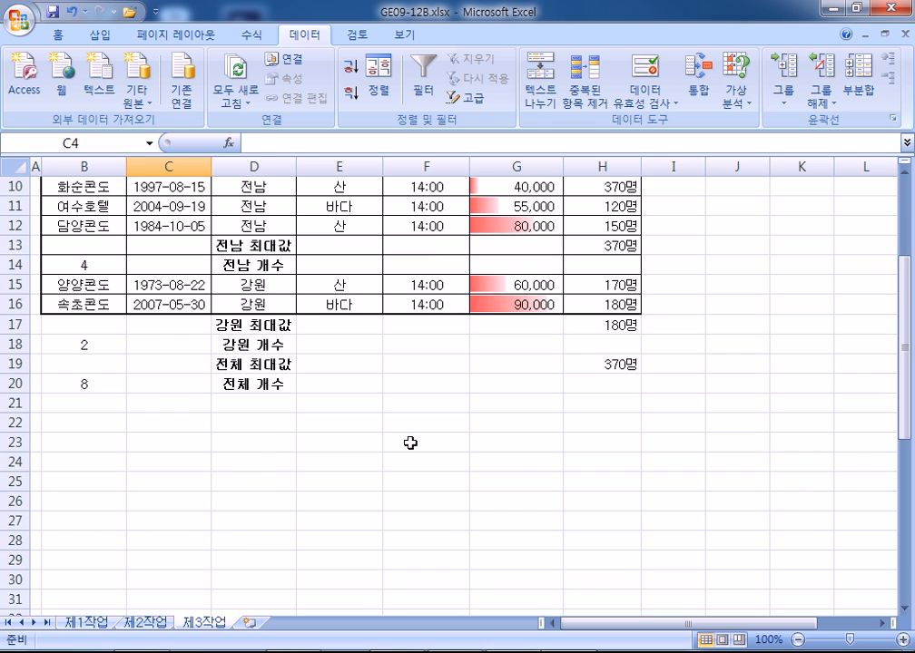
pyautogui.scroll(3, 410, 442)
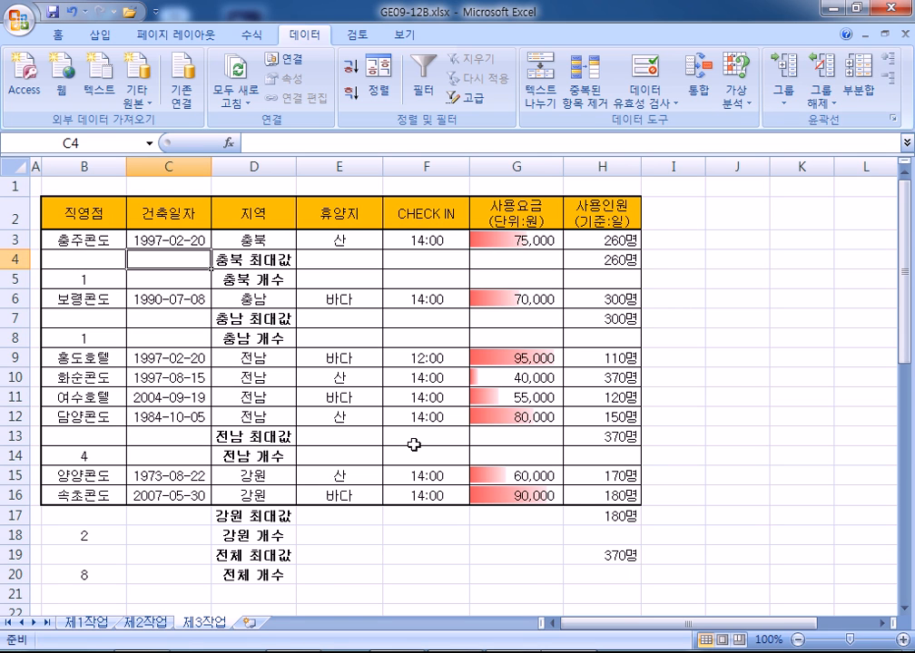
# Step: Insert a 2-D clustered column chart on 제1작업 from the headers and 전남 rows of 직영점, 사용요금(단위:원) and 사용인원(기준:일)
pyautogui.click(91, 623)
pyautogui.click(258, 436)
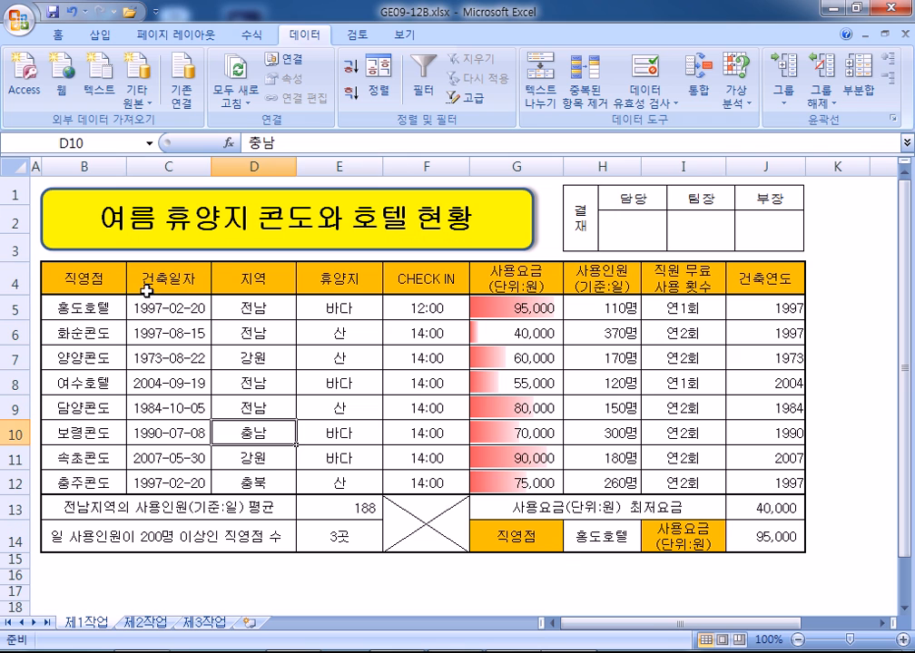
pyautogui.moveTo(86, 279); pyautogui.dragTo(85, 313)
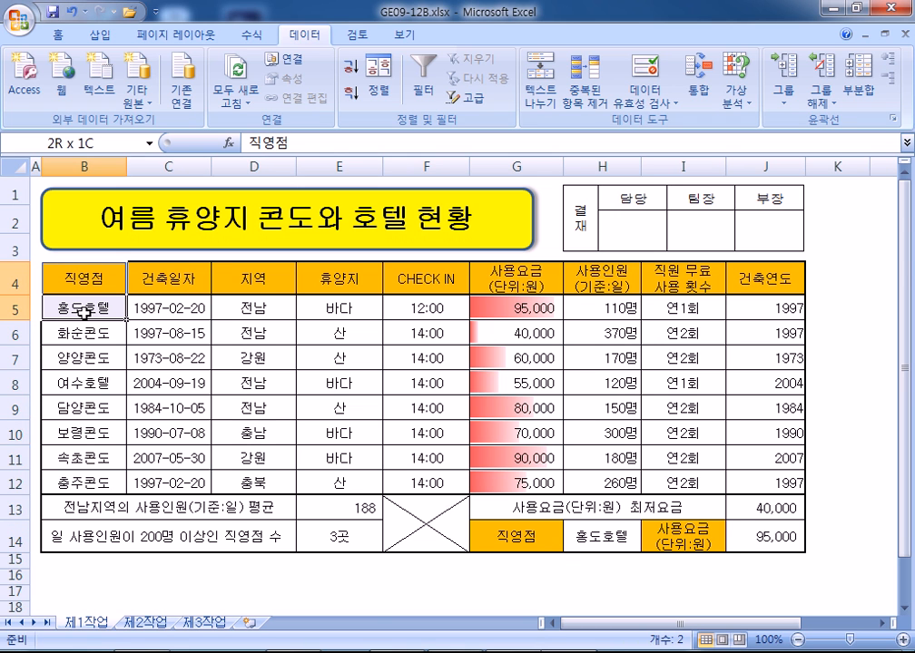
pyautogui.moveTo(84, 313); pyautogui.dragTo(90, 334)
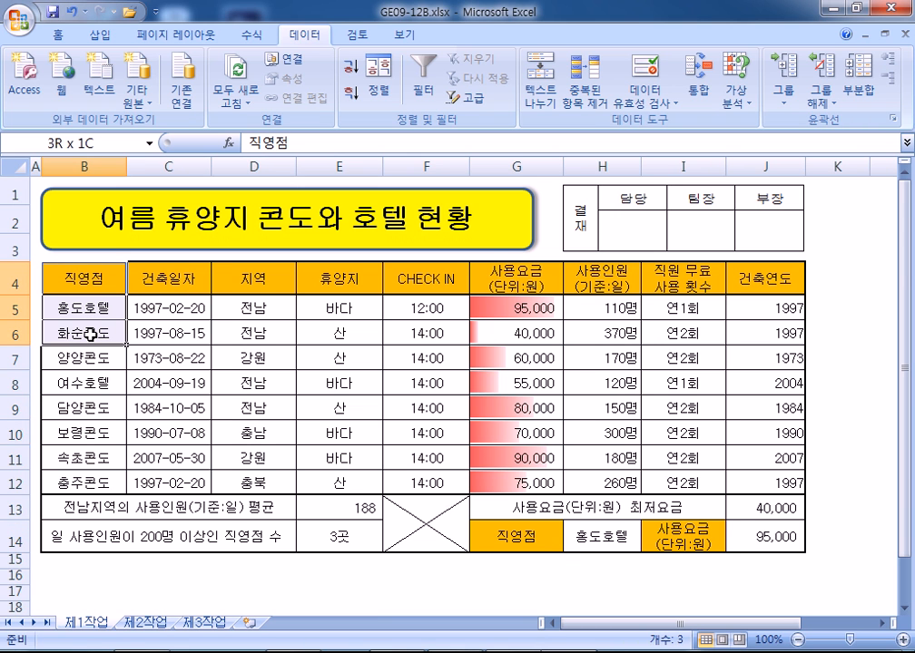
pyautogui.keyDown('ctrl'); pyautogui.click(83, 383); pyautogui.keyUp('ctrl')
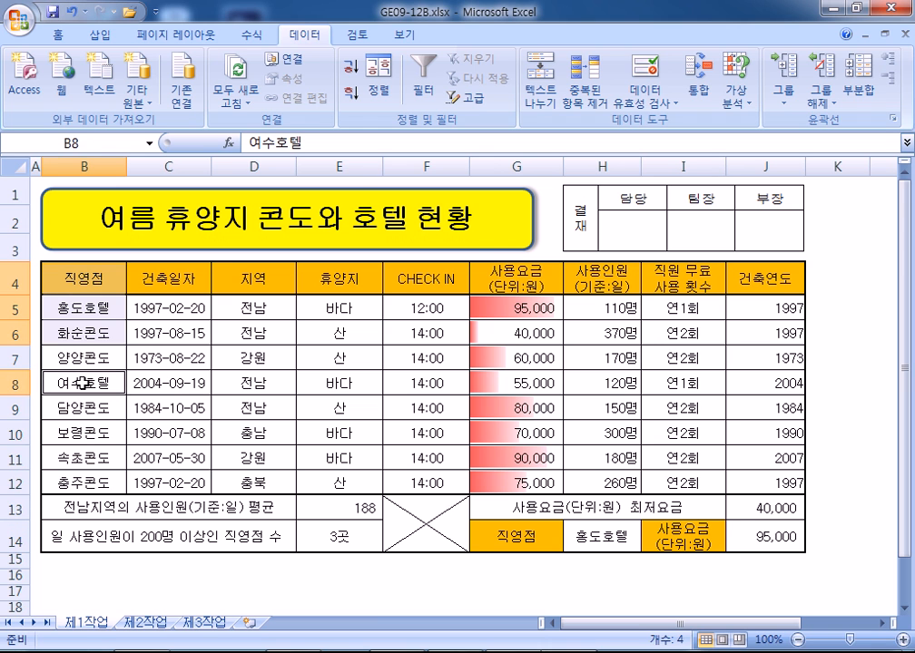
pyautogui.moveTo(82, 383); pyautogui.dragTo(83, 408)
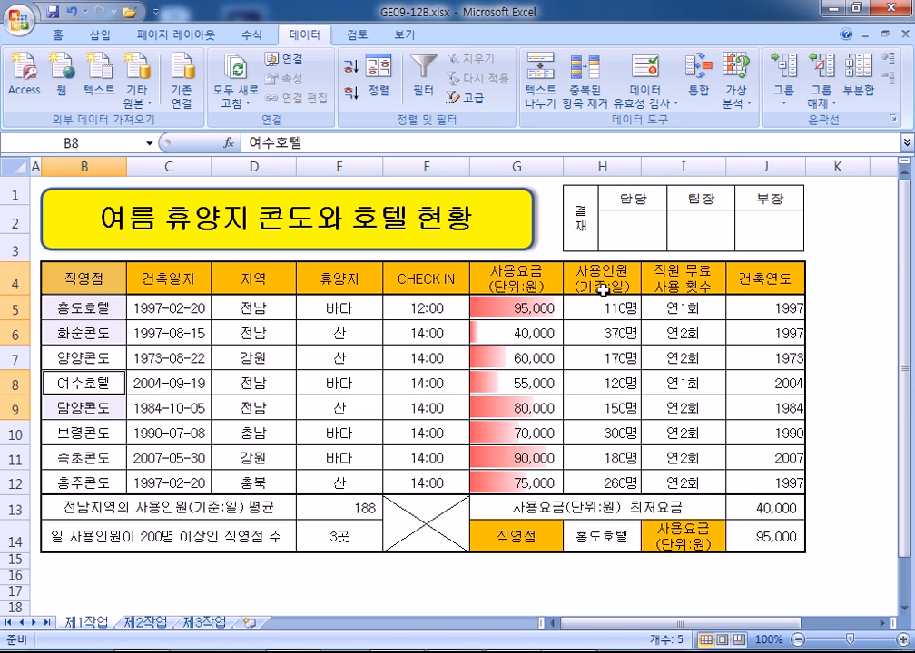
pyautogui.moveTo(505, 282); pyautogui.dragTo(581, 338)
pyautogui.keyDown('ctrl'); pyautogui.click(528, 384); pyautogui.keyUp('ctrl')
pyautogui.moveTo(528, 383); pyautogui.dragTo(617, 406)
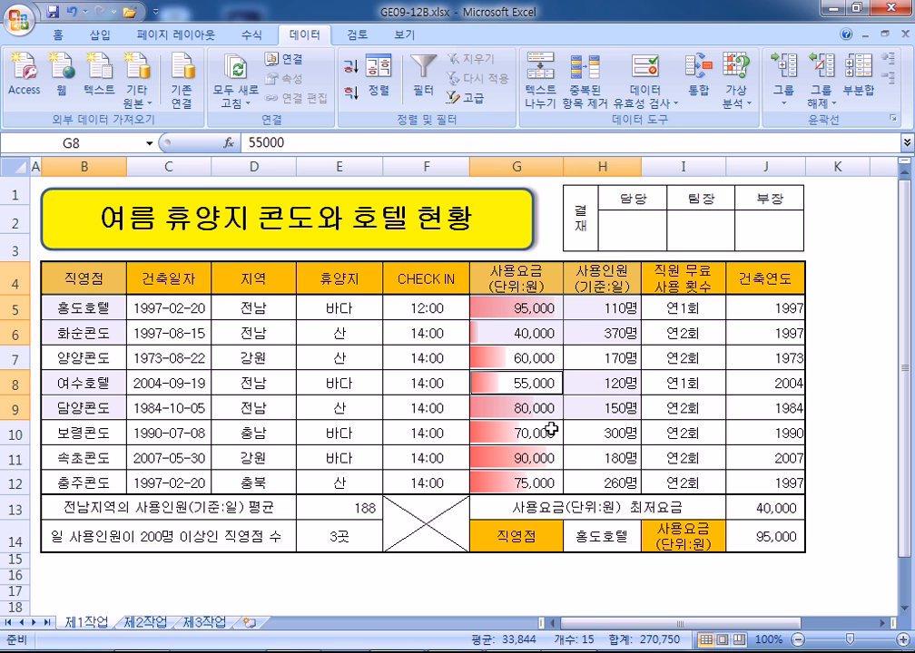
pyautogui.click(101, 35)
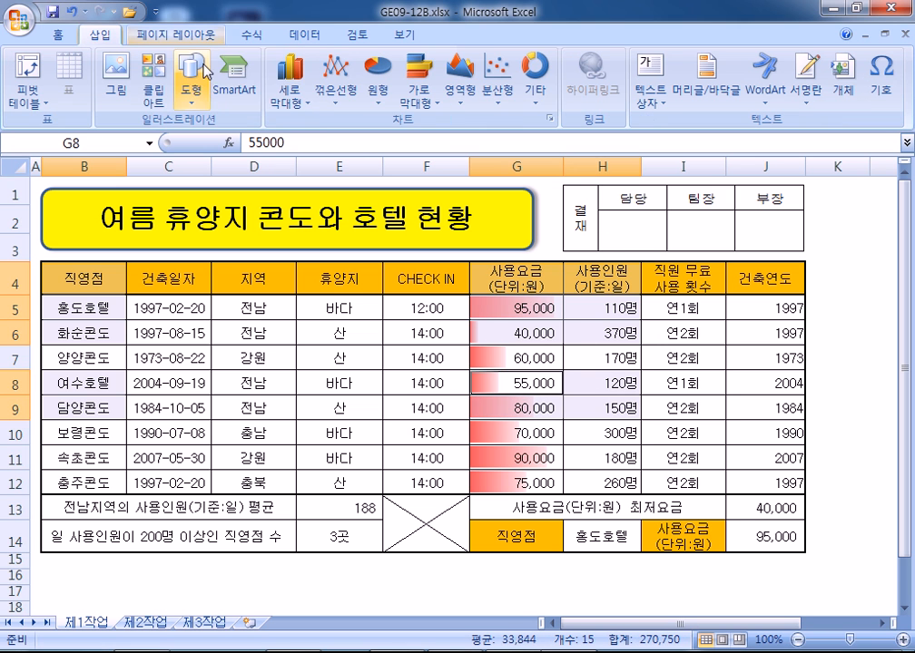
pyautogui.click(289, 83)
pyautogui.click(295, 165)
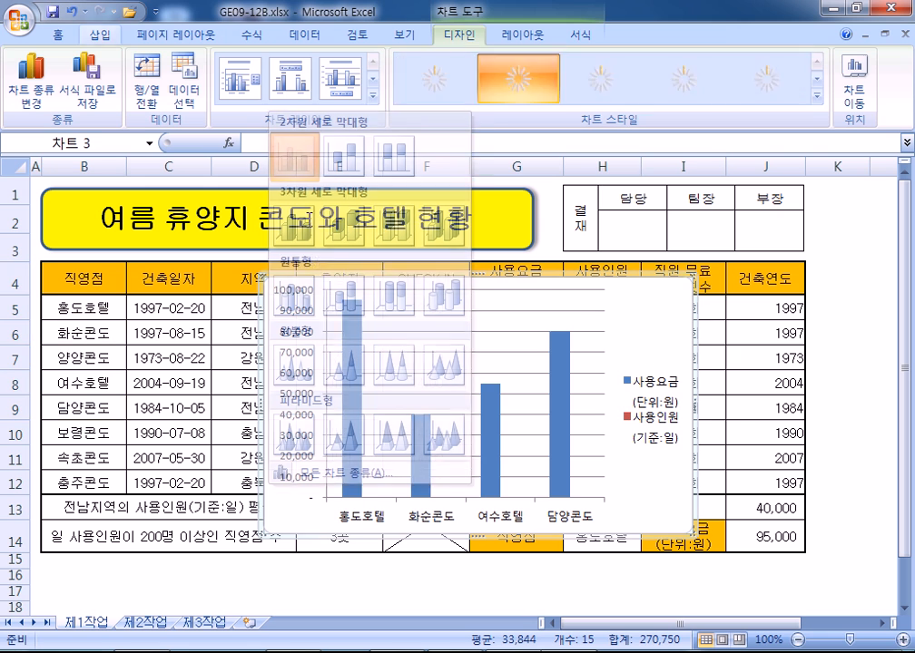
# Step: Move the chart to a new chart sheet named 제4작업 and place that sheet after 제3작업
pyautogui.click(854, 91)
pyautogui.write('제4작업')
pyautogui.press('Return')
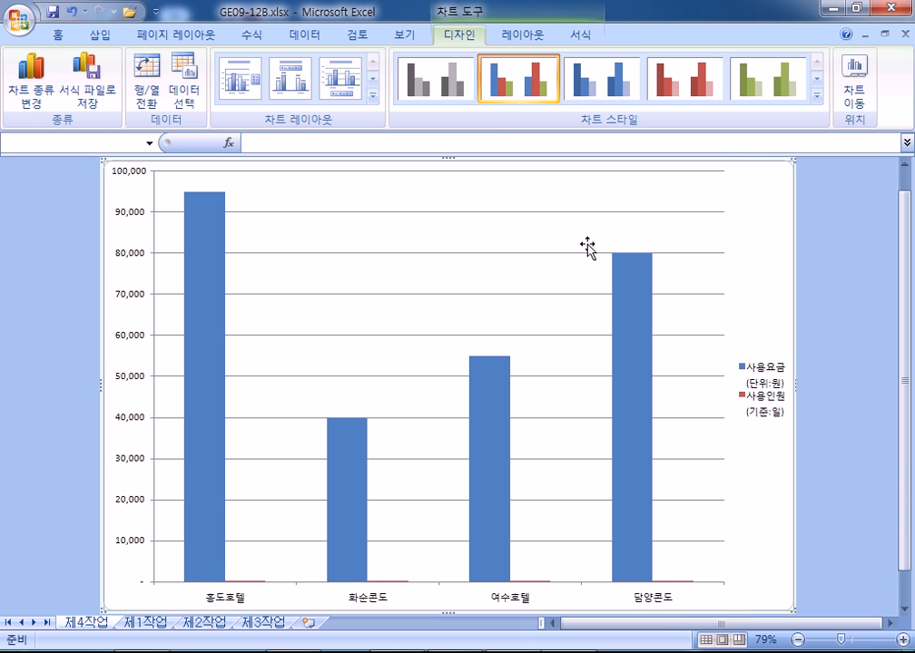
pyautogui.moveTo(97, 625); pyautogui.dragTo(309, 628)
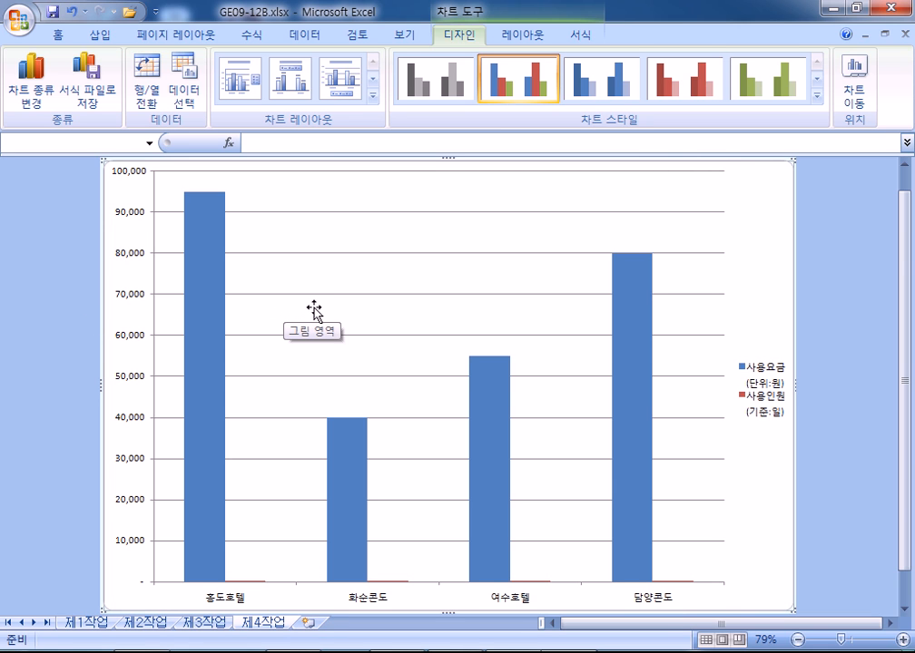
# Step: Apply the chart layout with the title above and legend below, and the purple chart style from the gallery's second row
pyautogui.click(372, 94)
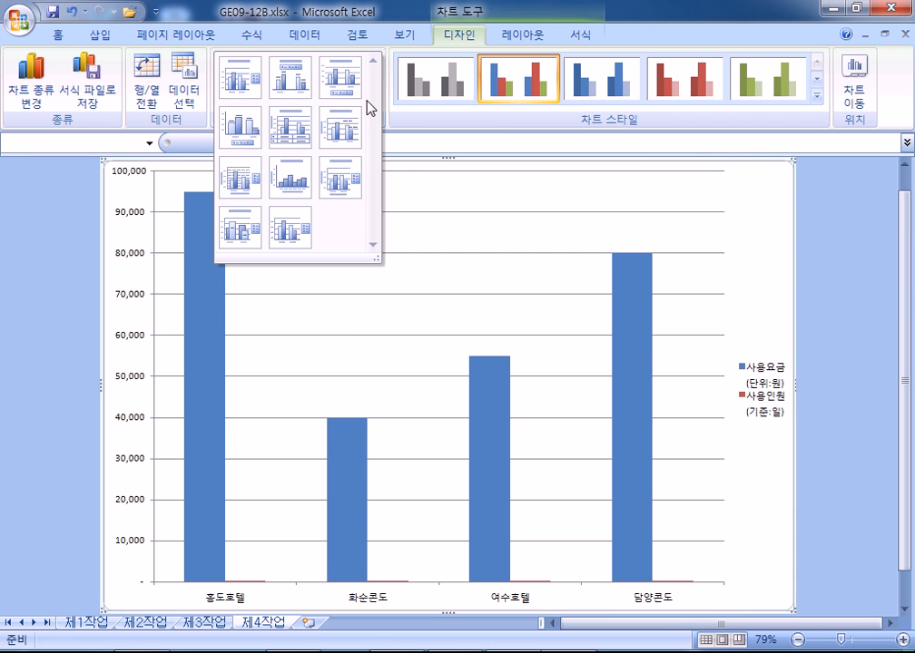
pyautogui.click(340, 82)
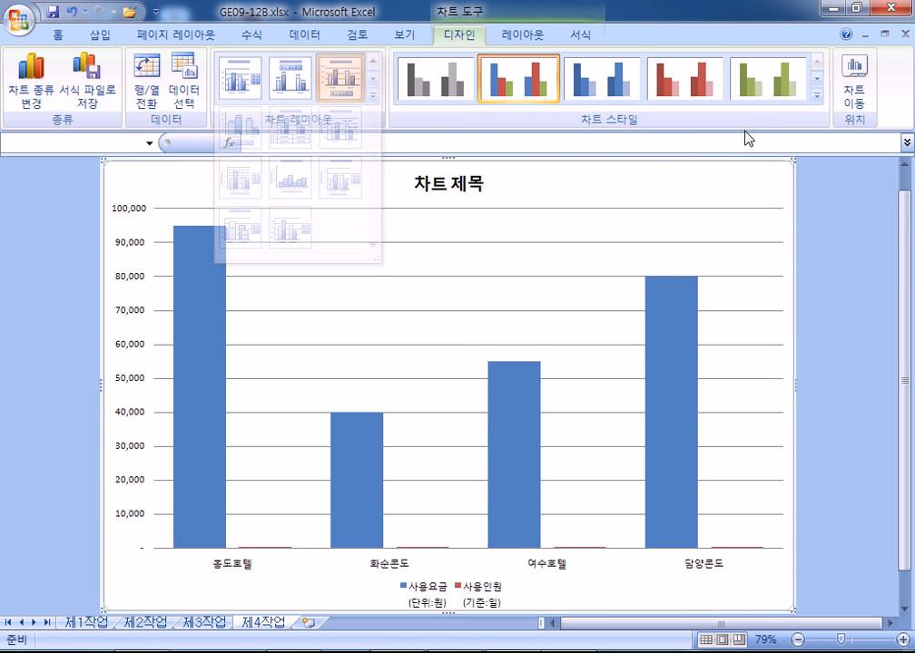
pyautogui.click(817, 95)
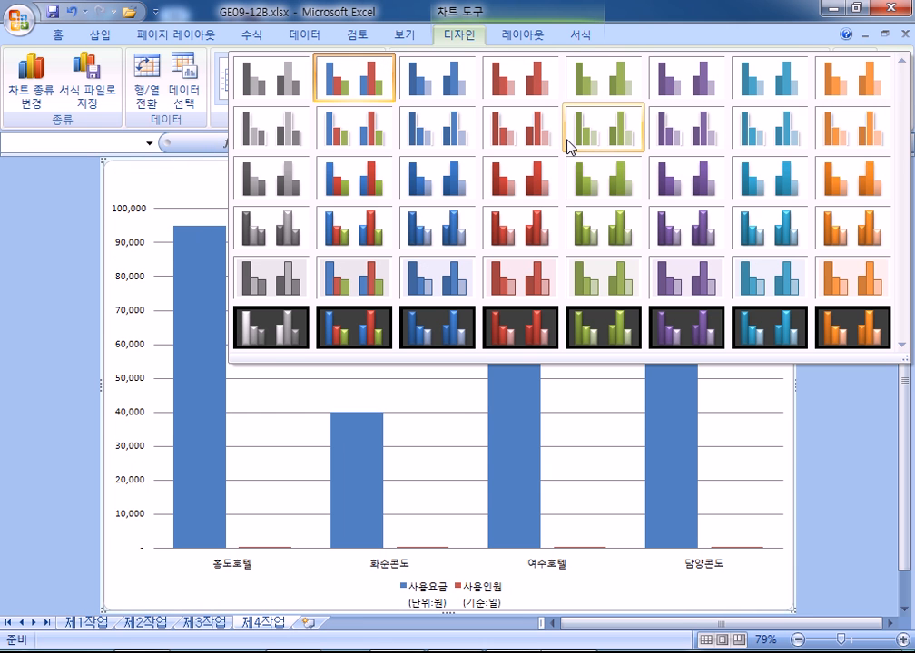
pyautogui.click(687, 138)
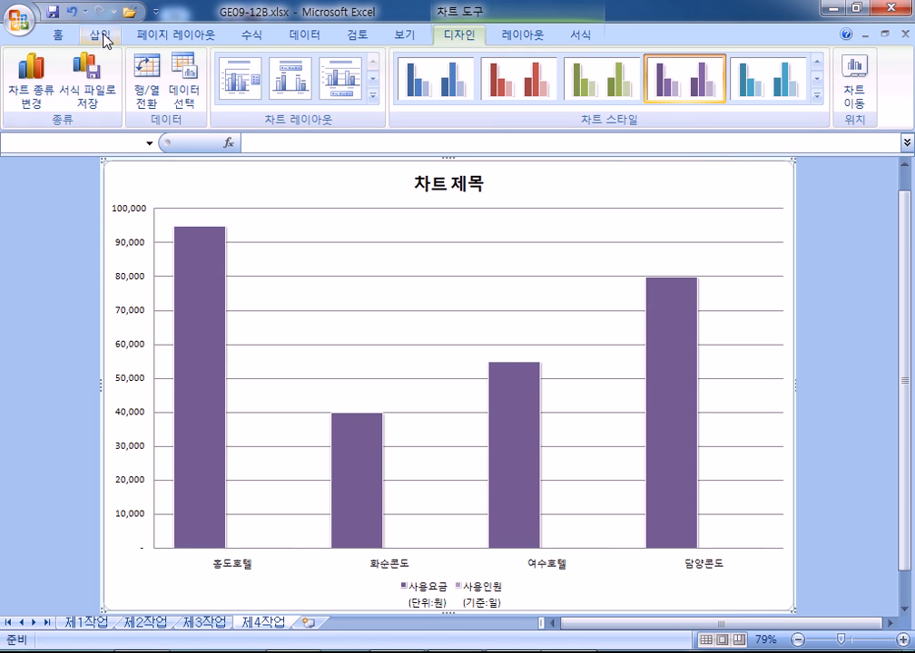
# Step: Set the font of the whole chart to 굴림 at size 11
pyautogui.click(57, 35)
pyautogui.click(193, 67)
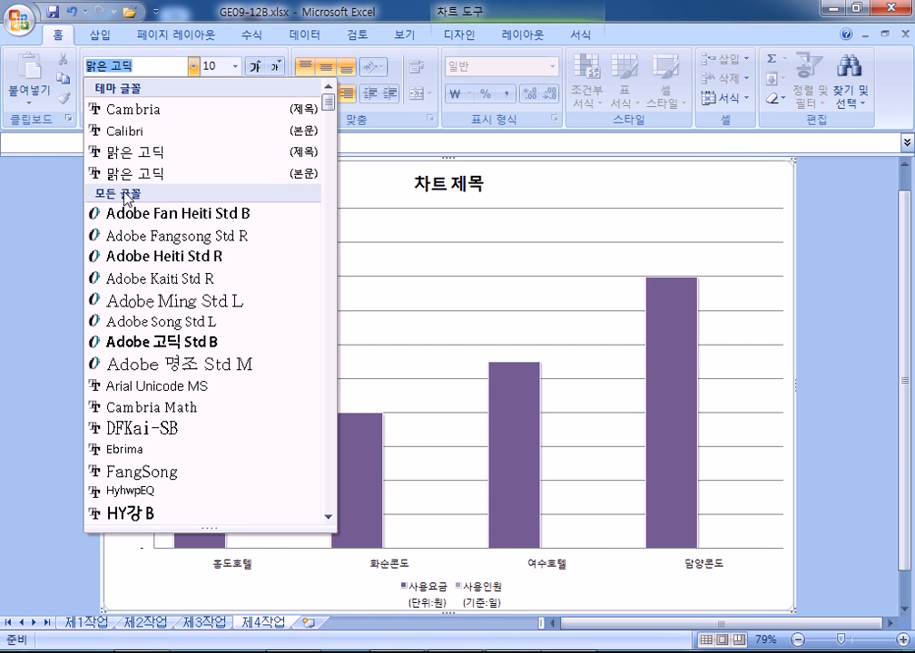
pyautogui.write('거ㅜ')
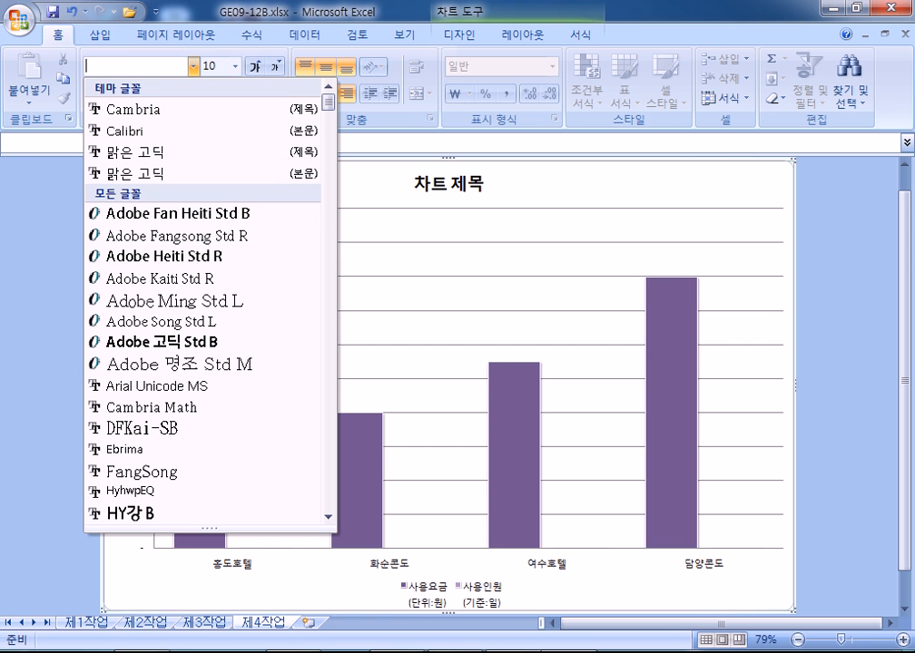
pyautogui.write('굴림')
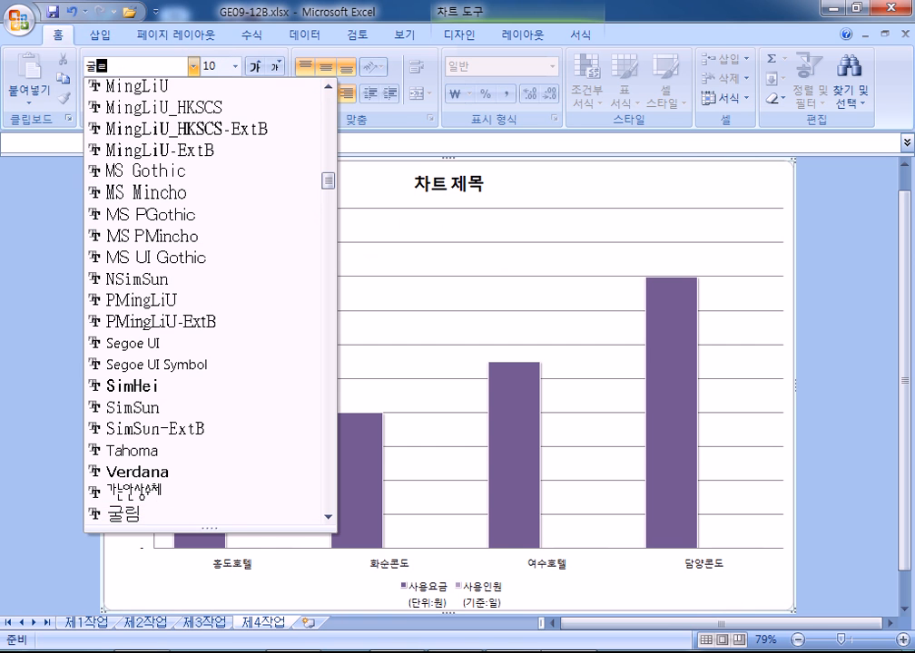
pyautogui.press('Return')
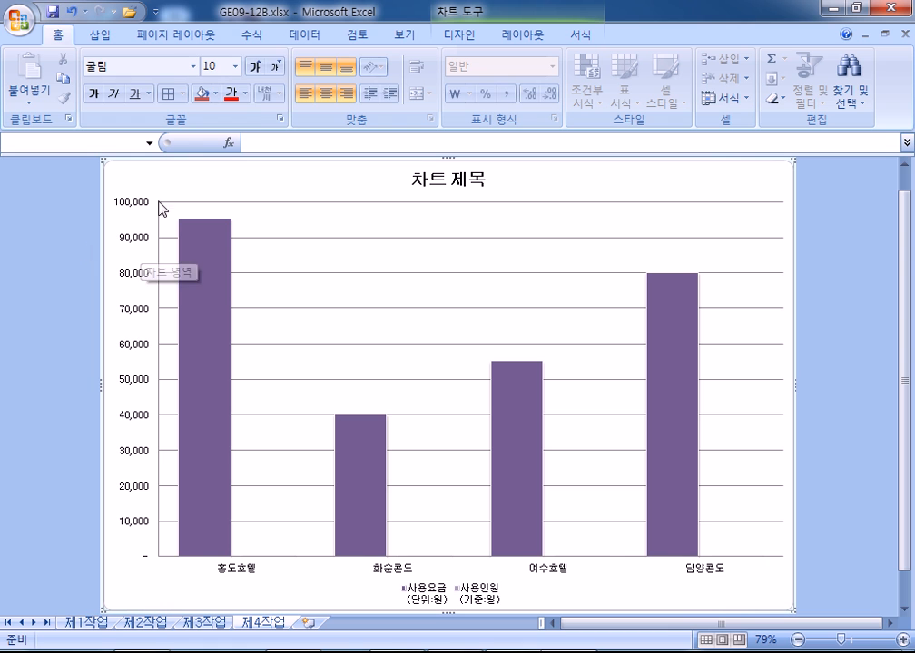
pyautogui.click(254, 67)
pyautogui.click(254, 67)
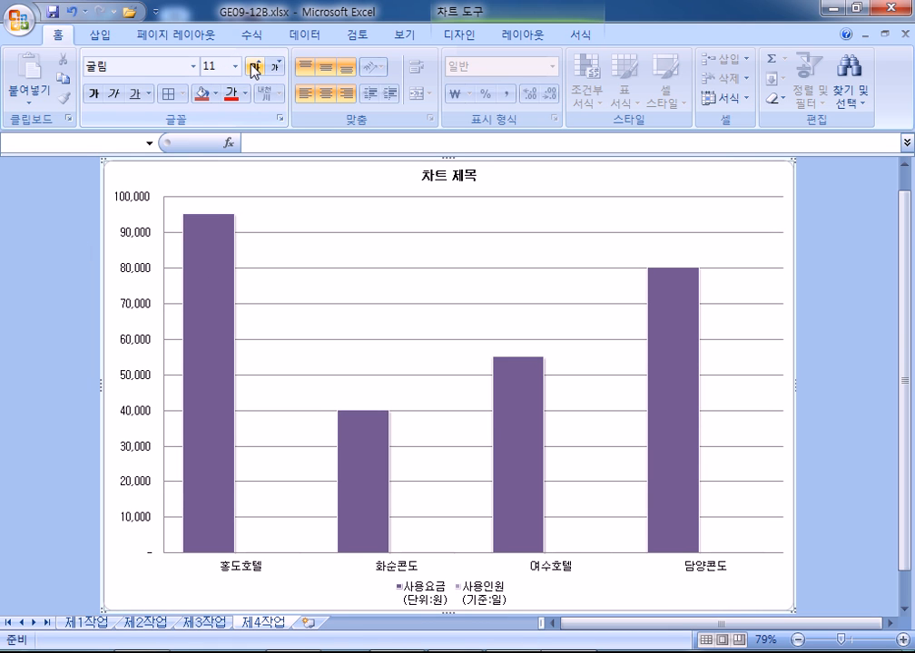
# Step: Fill the chart area with the light blue paper texture
pyautogui.click(577, 36)
pyautogui.click(406, 65)
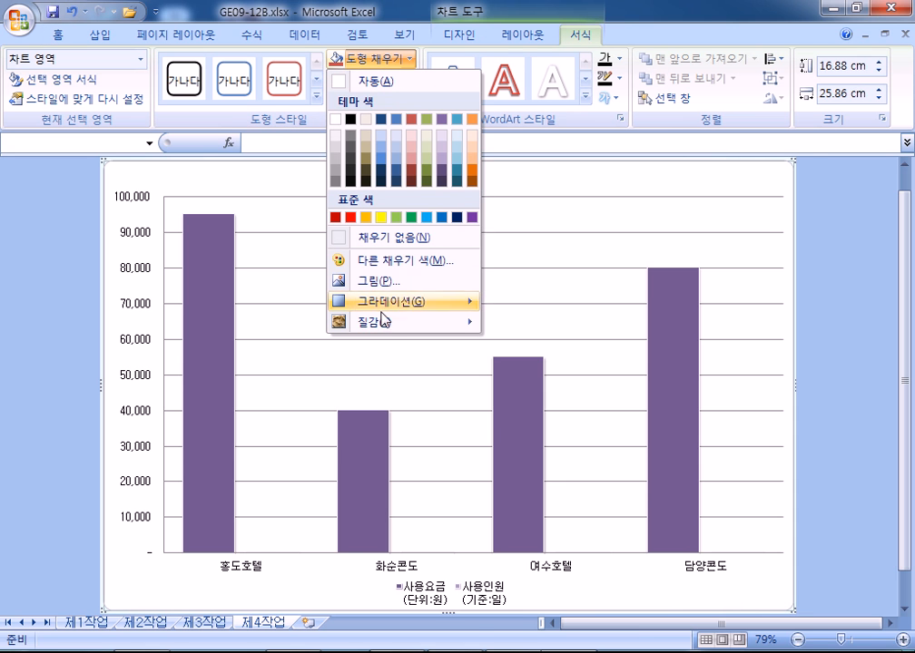
pyautogui.moveTo(387, 325)
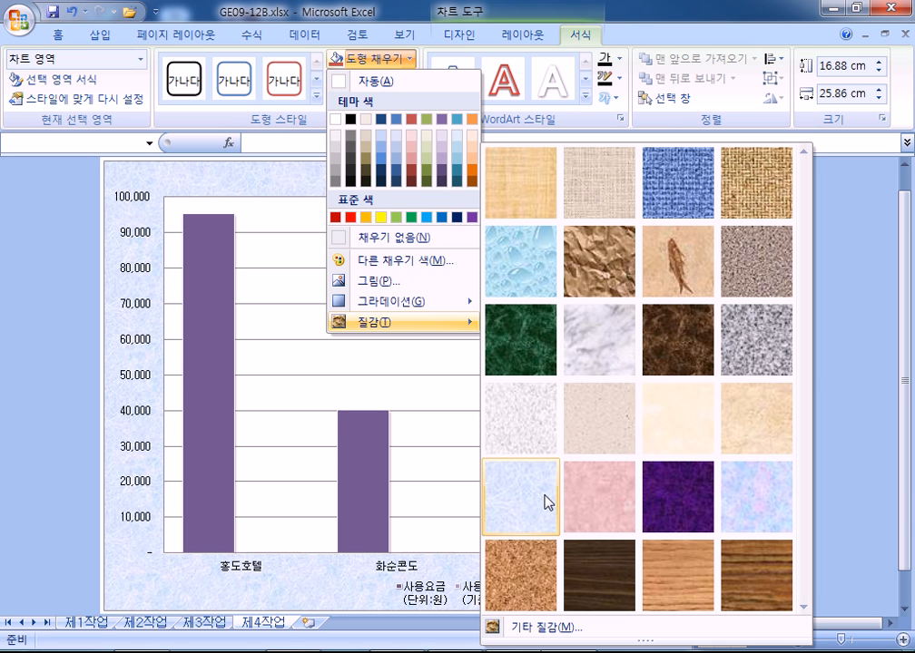
pyautogui.click(547, 501)
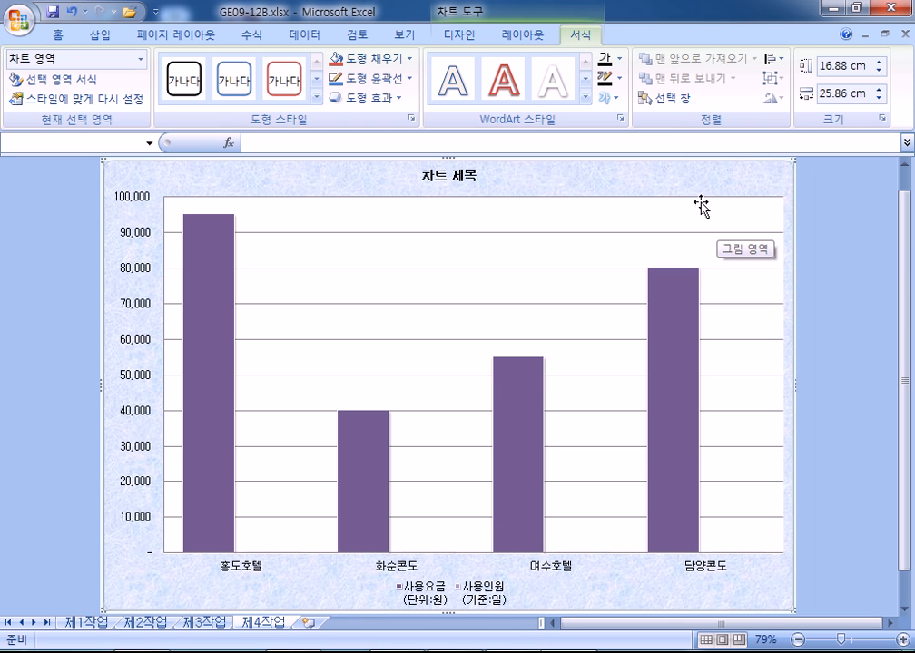
pyautogui.click(57, 35)
pyautogui.click(215, 94)
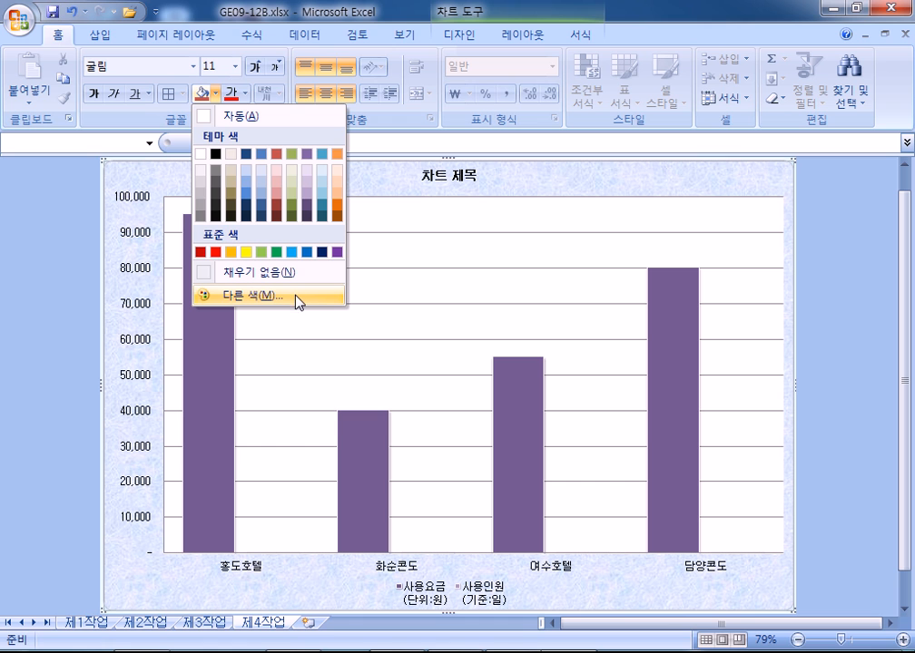
pyautogui.click(647, 176)
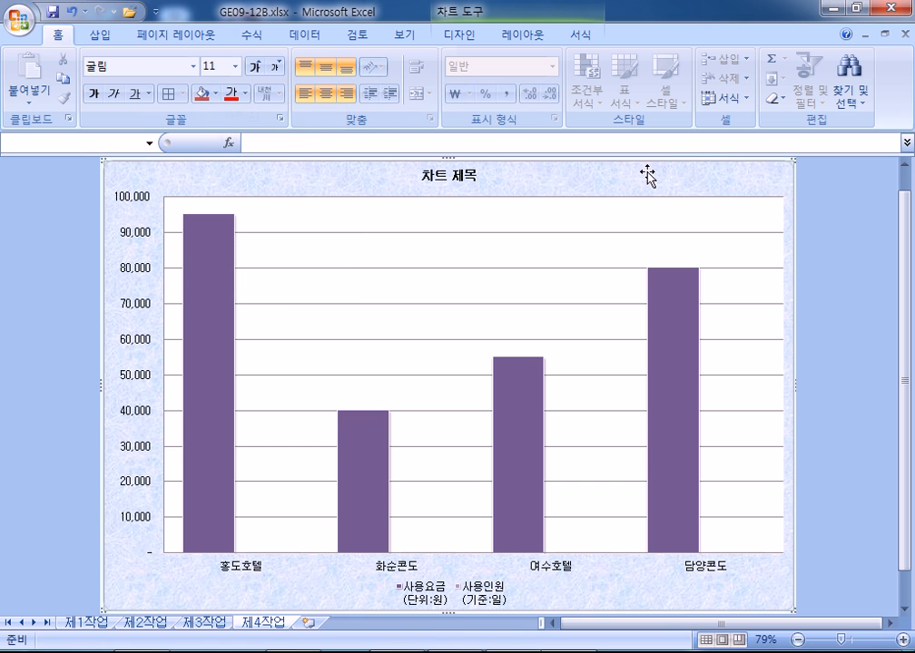
pyautogui.doubleClick(644, 177)
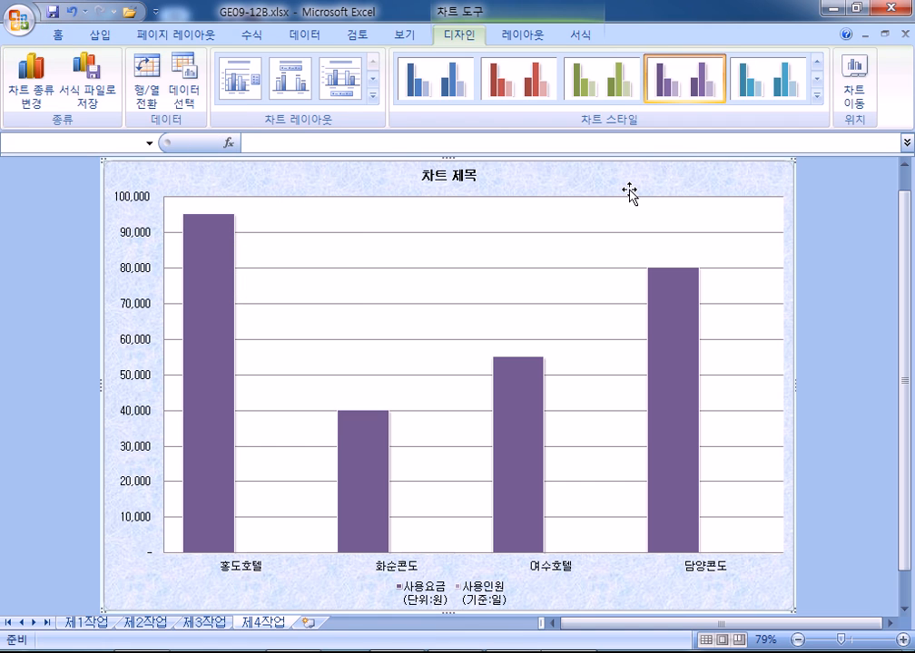
pyautogui.doubleClick(629, 193)
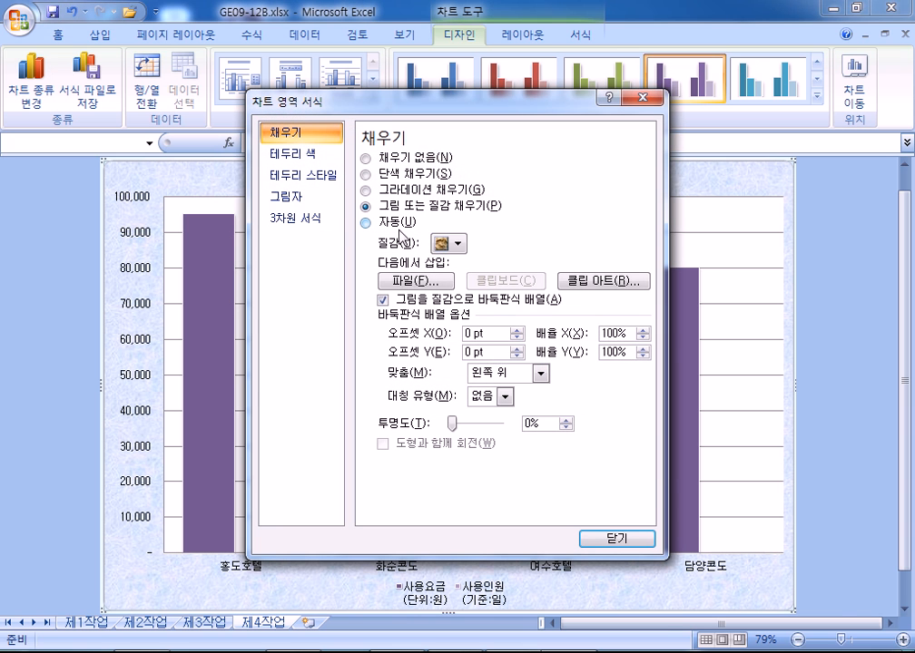
pyautogui.click(458, 244)
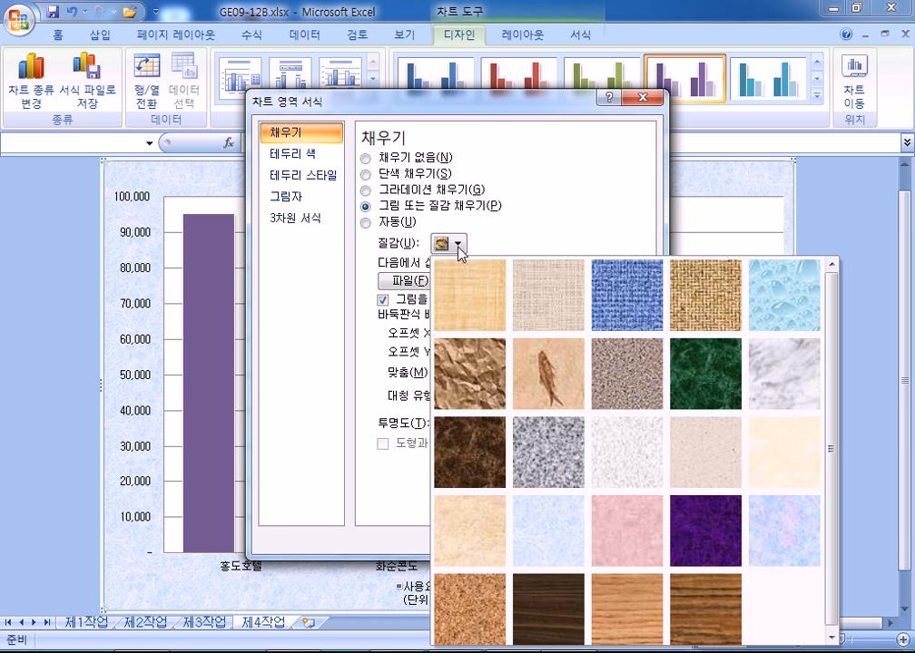
pyautogui.press('Escape')
pyautogui.press('Escape')
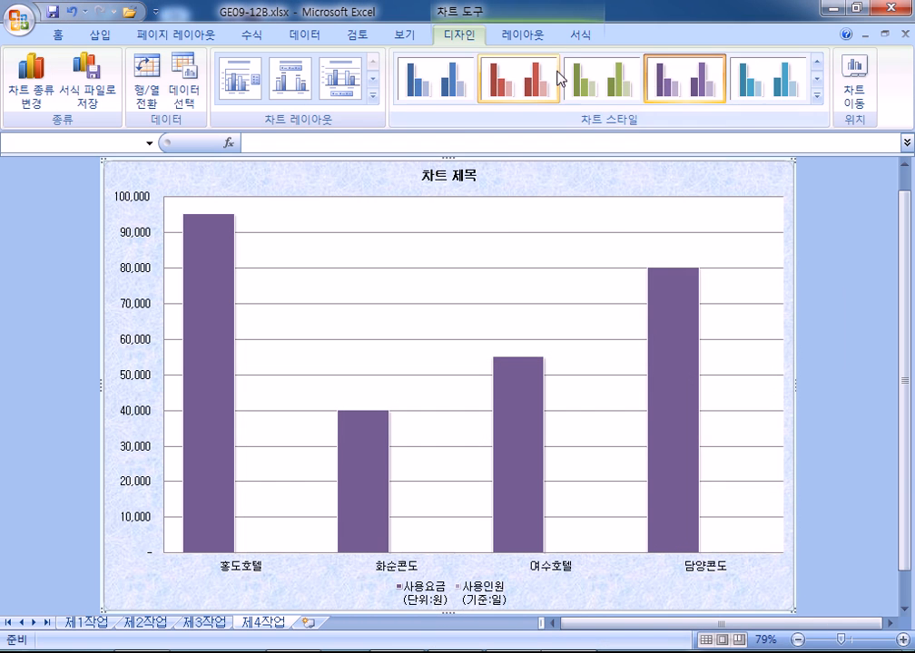
# Step: Reapply the light blue paper texture as the shape fill of the chart area
pyautogui.click(582, 37)
pyautogui.click(387, 60)
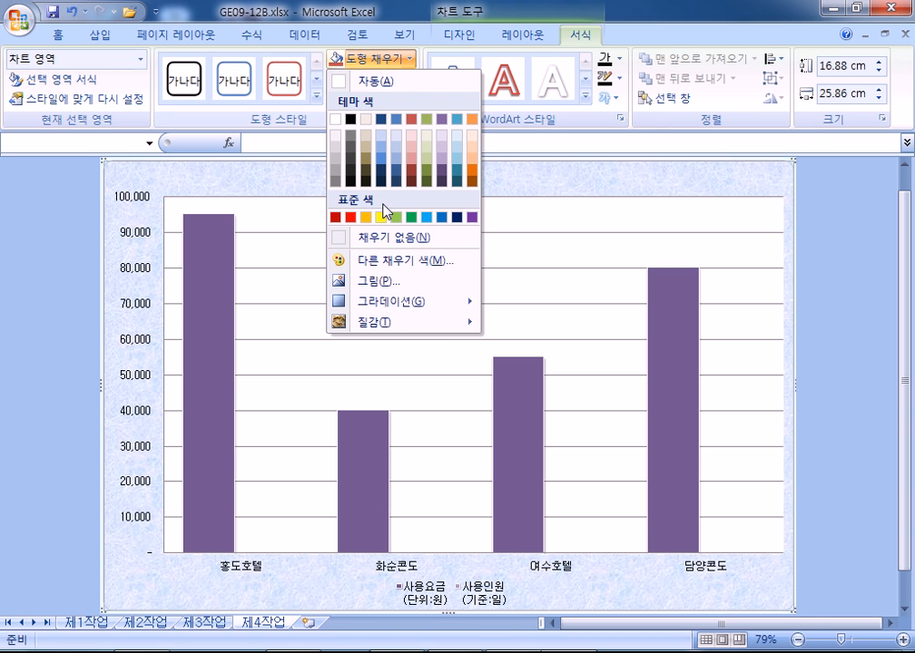
pyautogui.moveTo(390, 323)
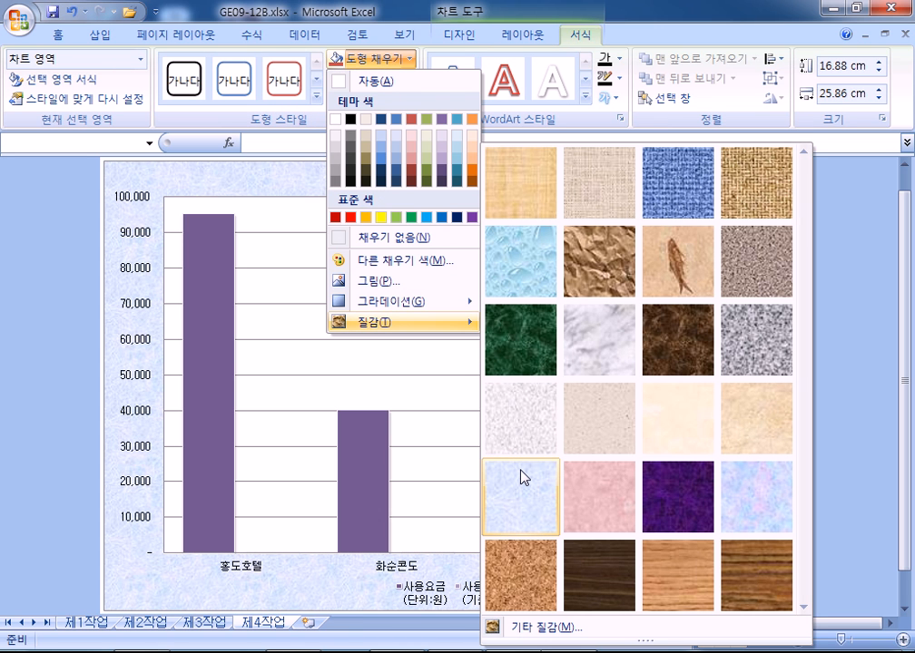
pyautogui.click(522, 478)
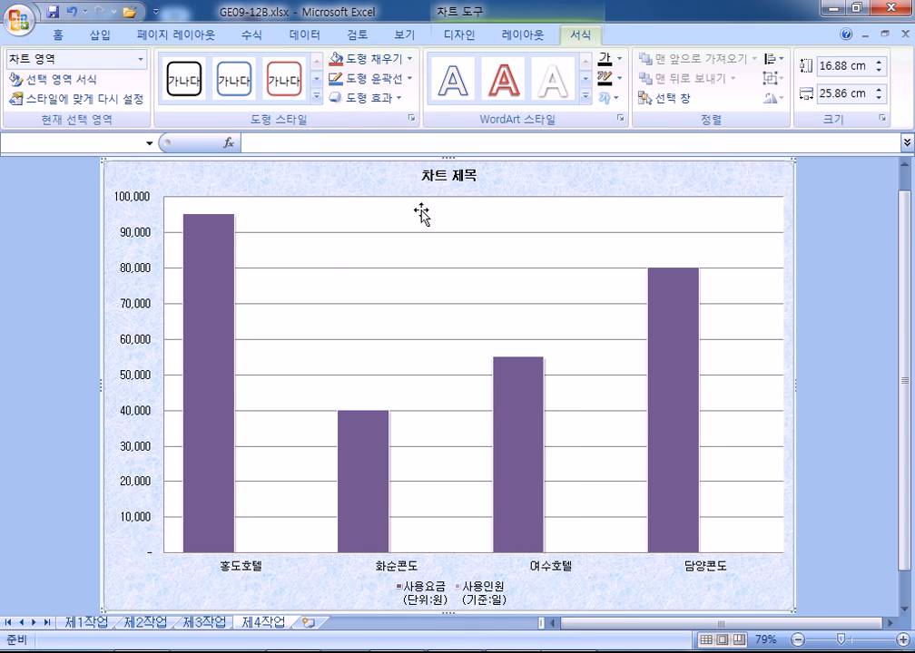
# Step: Fill the chart's plot area with solid white
pyautogui.click(420, 210)
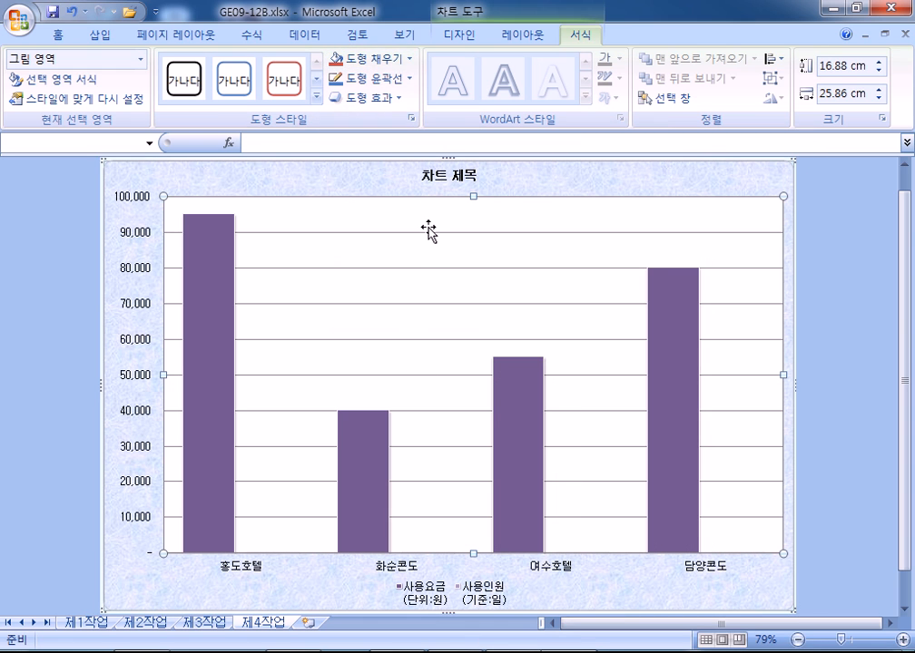
pyautogui.click(411, 59)
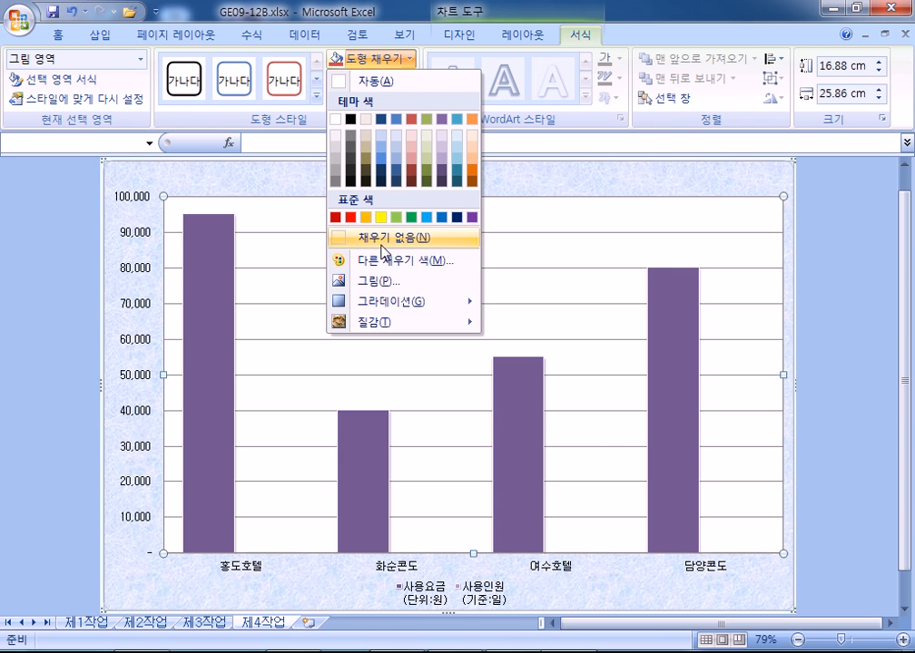
pyautogui.click(340, 119)
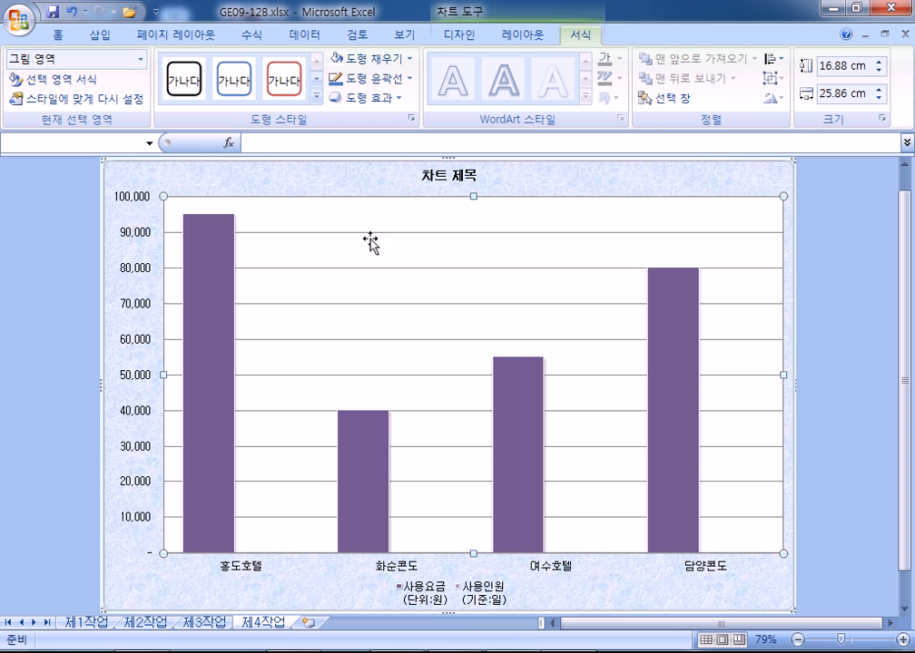
# Step: Enlarge the chart title's font to size 24 and fill the title box with white
pyautogui.click(430, 175)
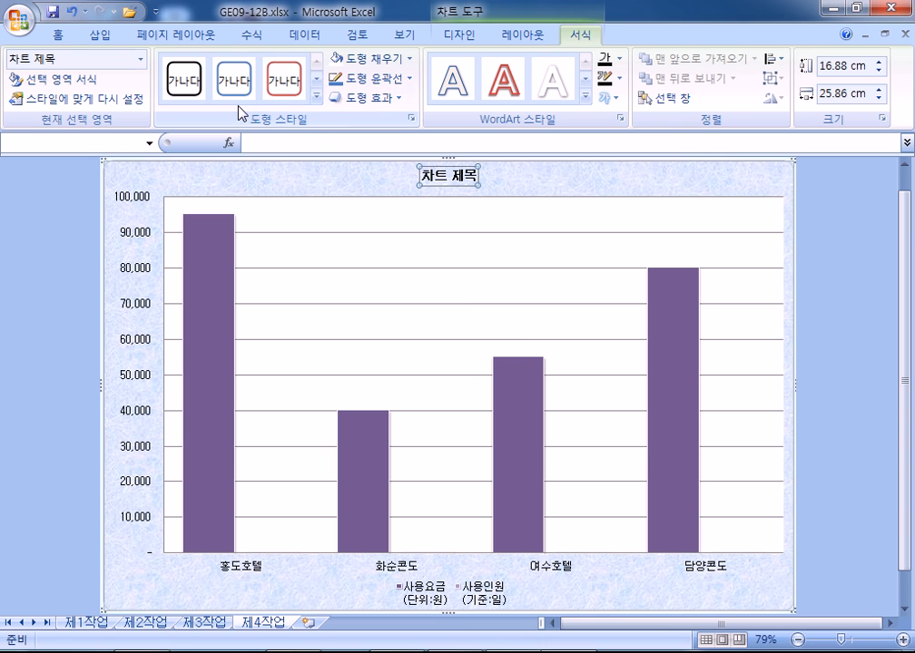
pyautogui.click(63, 37)
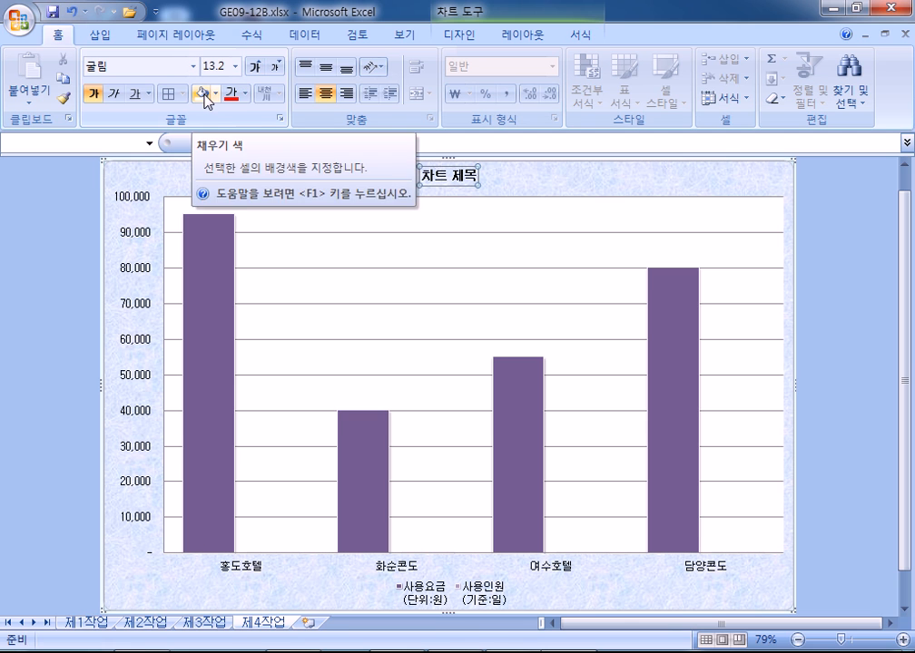
pyautogui.click(257, 68)
pyautogui.click(257, 68)
pyautogui.click(257, 68)
pyautogui.click(256, 68)
pyautogui.click(257, 68)
pyautogui.click(257, 68)
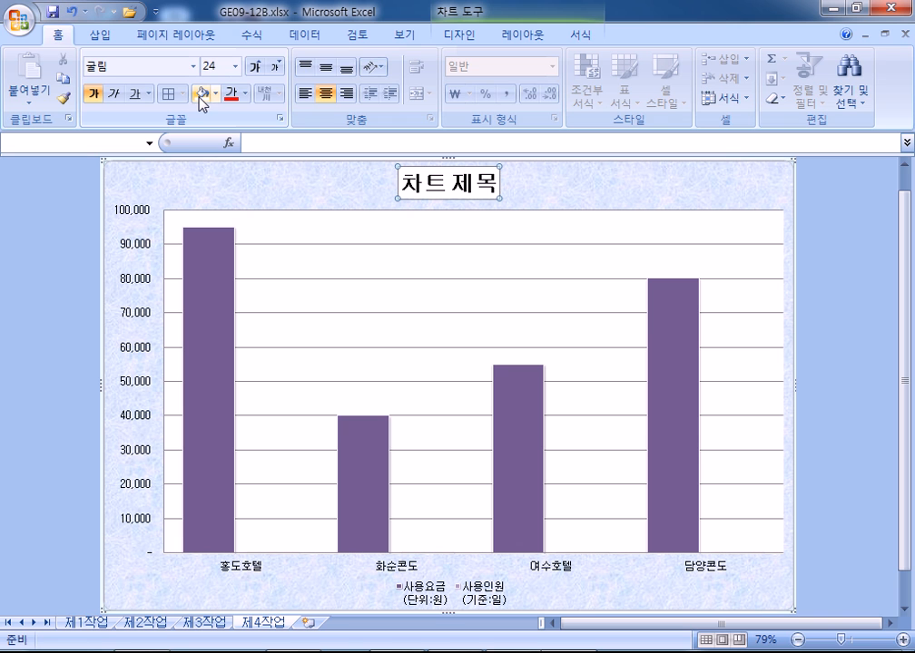
# Step: Add an outline in the automatic colour around the chart title
pyautogui.click(571, 36)
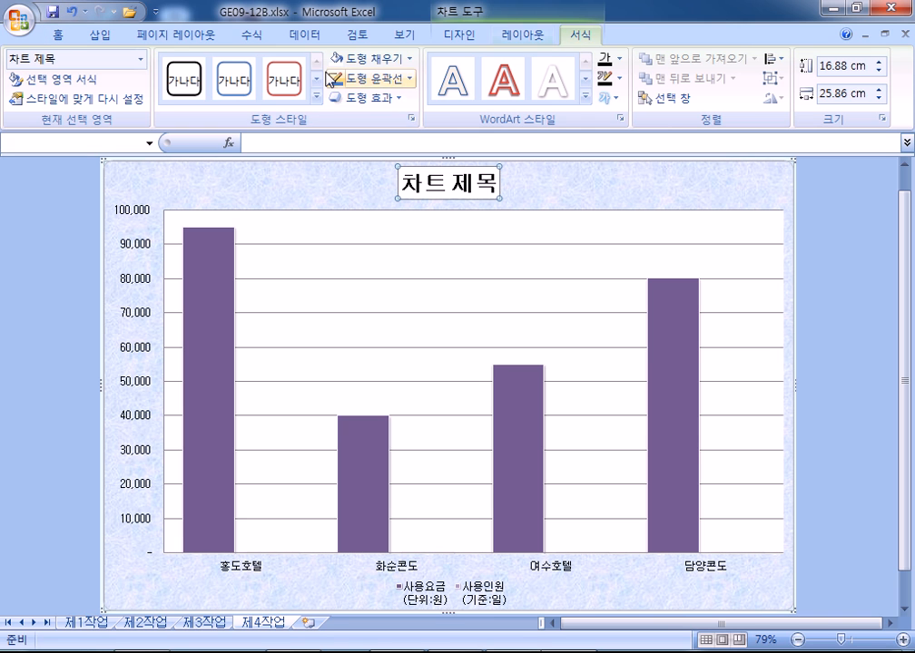
pyautogui.click(370, 79)
pyautogui.click(363, 101)
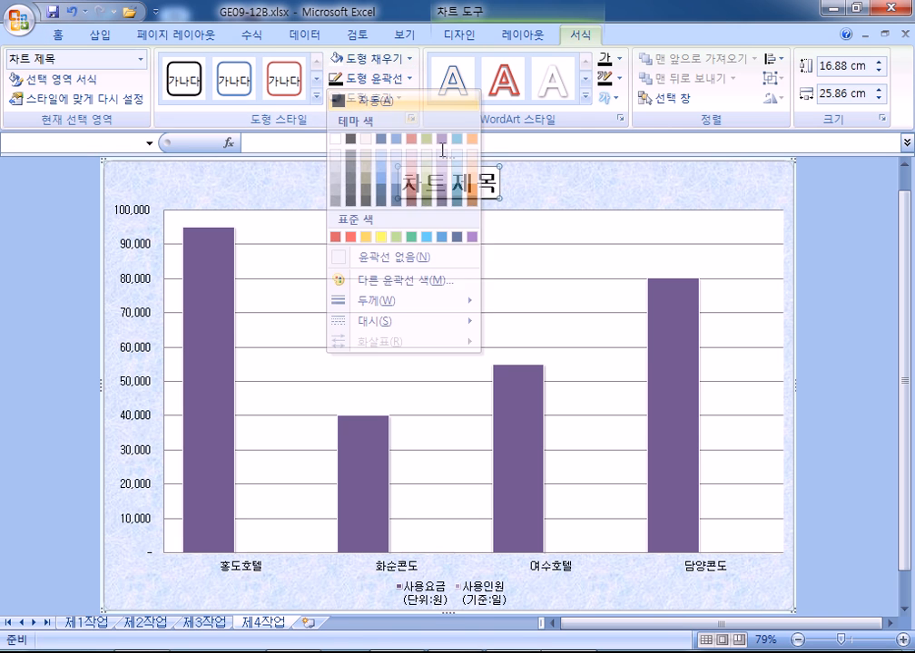
pyautogui.click(574, 199)
# Step: Replace the placeholder text of the chart title with 전남지역 휴량지 현황
pyautogui.click(471, 188)
pyautogui.write('전남지역')
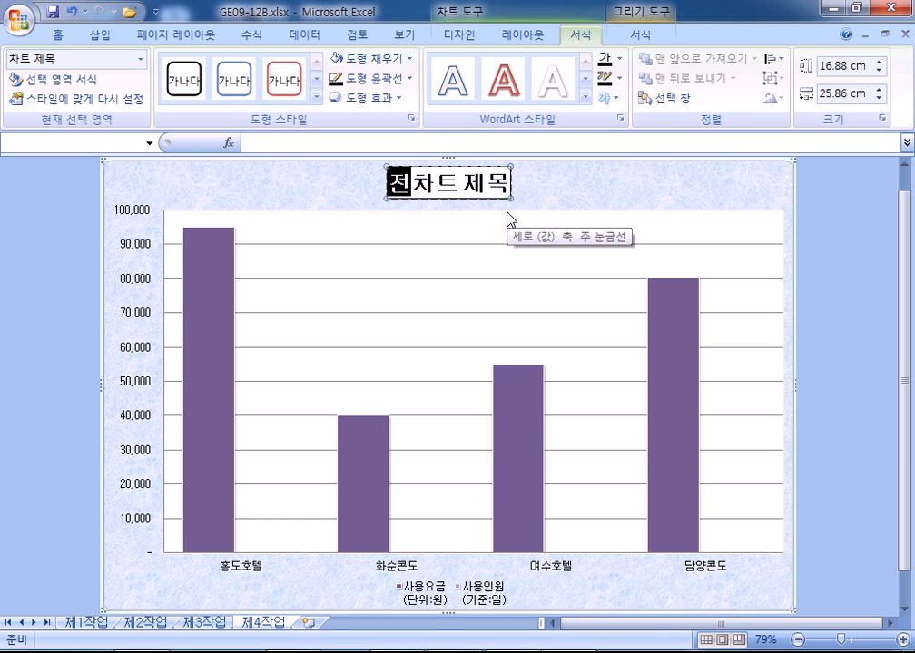
pyautogui.write(' 휴양지 현호')
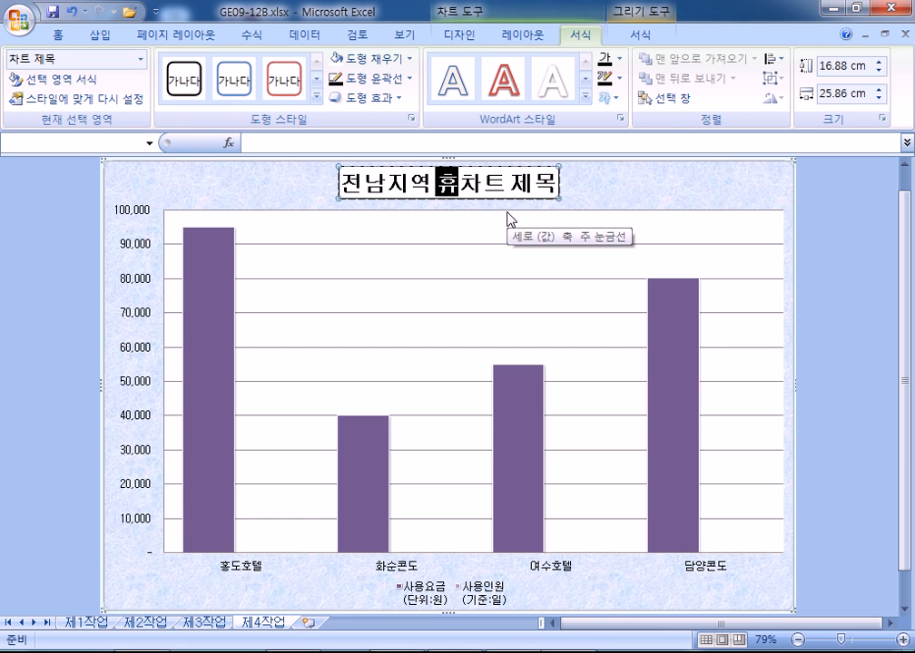
pyautogui.write('ㅇ')
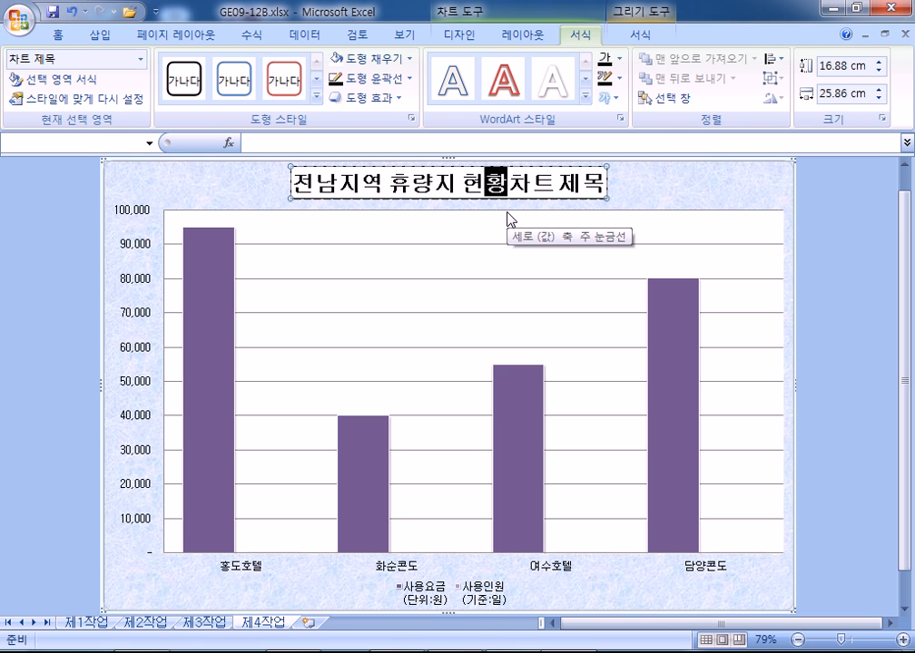
pyautogui.press('Delete')
pyautogui.press('Delete')
pyautogui.press('Delete')
pyautogui.press('Delete')
pyautogui.press('Delete')
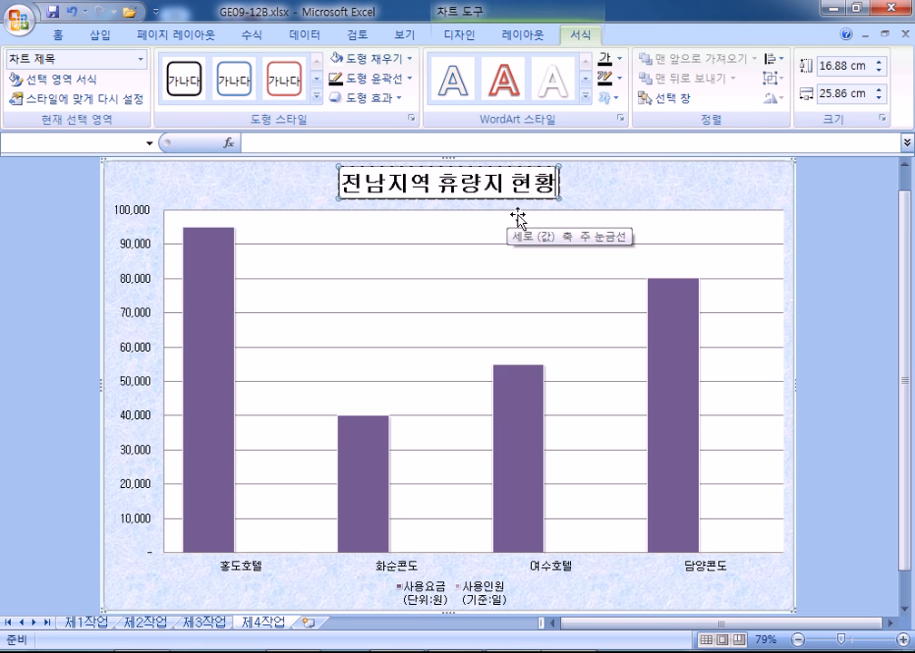
pyautogui.click(626, 181)
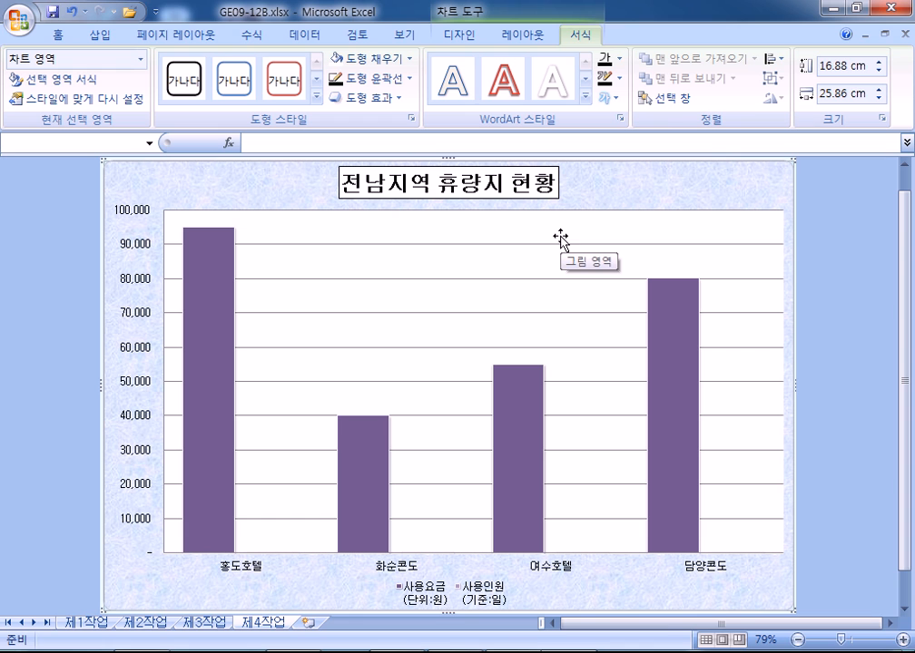
# Step: Assign the 사용요금(단위:원) data series to the secondary axis
pyautogui.moveTo(649, 429)
pyautogui.moveTo(545, 485)
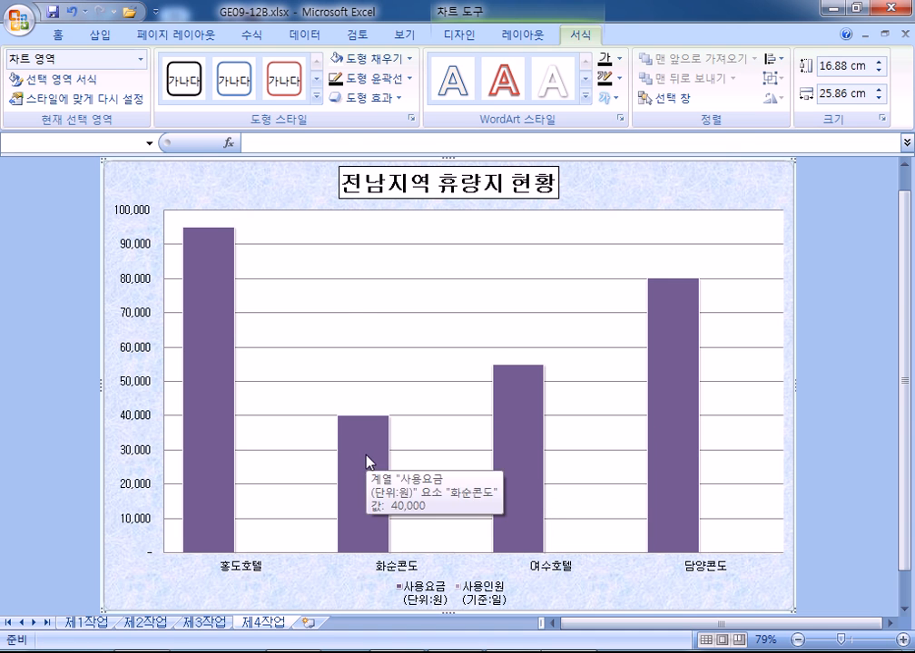
pyautogui.rightClick(208, 290)
pyautogui.click(227, 433)
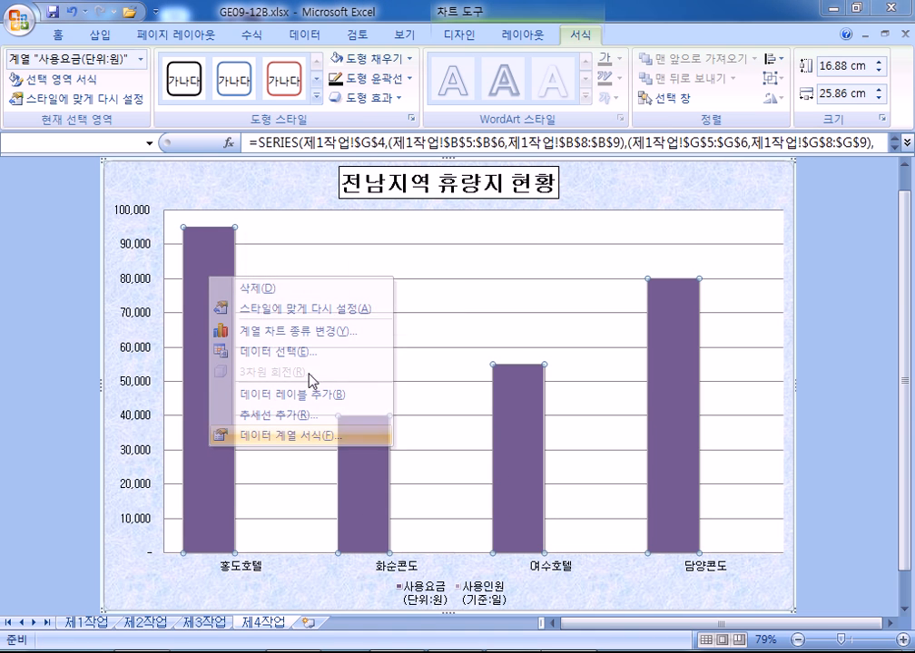
pyautogui.click(301, 241)
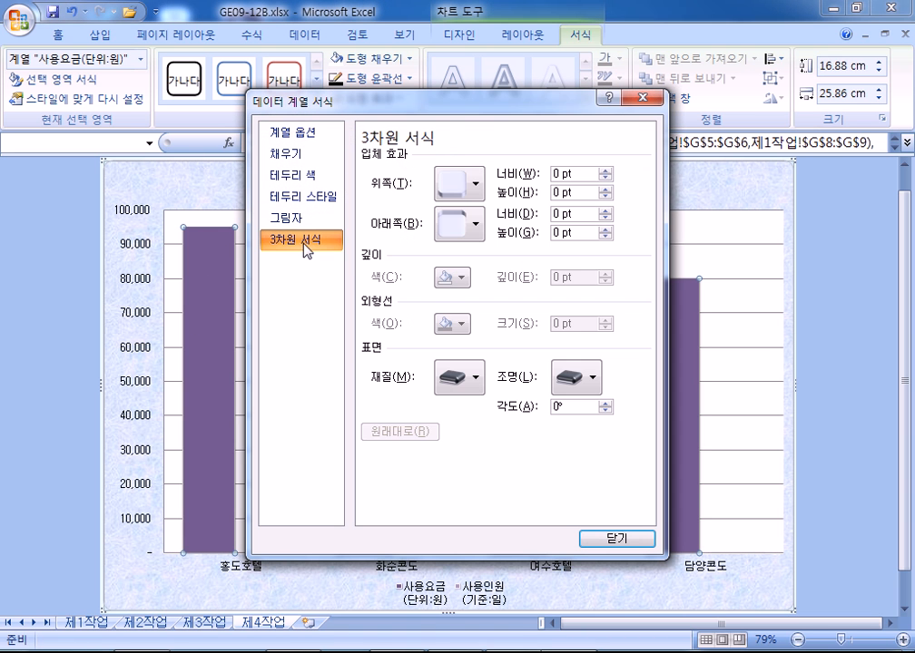
pyautogui.click(302, 134)
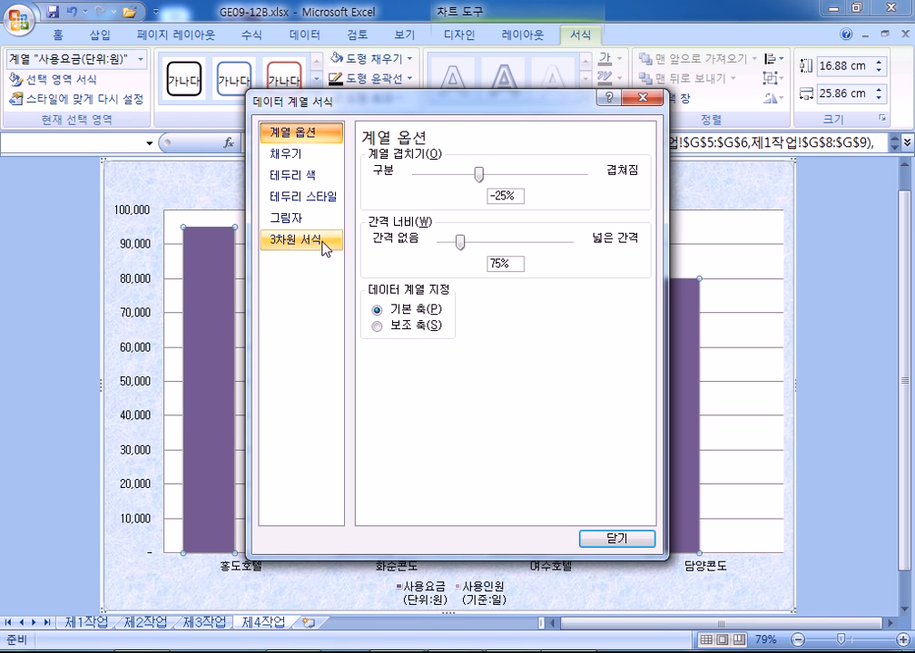
pyautogui.click(388, 328)
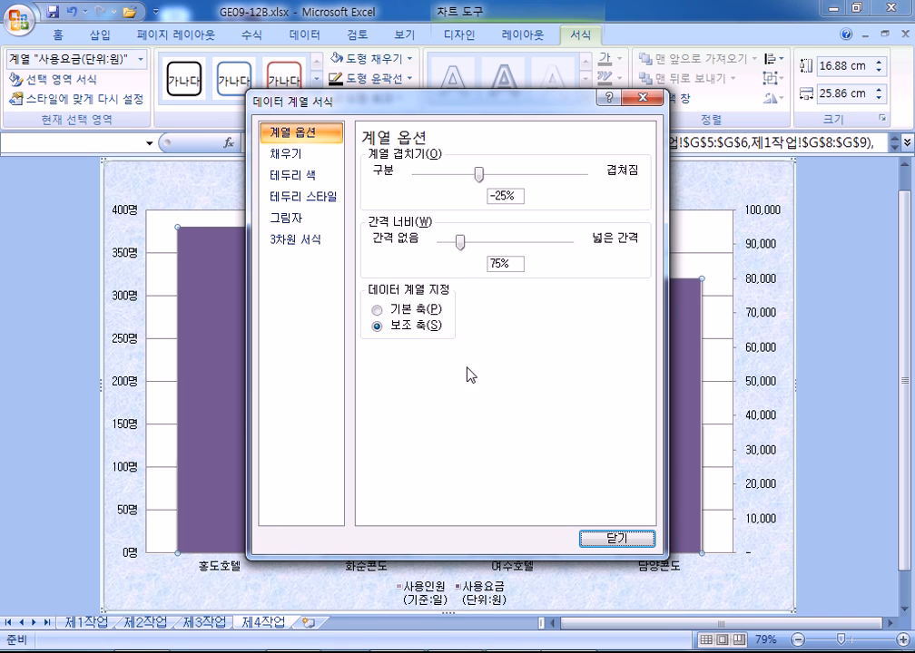
pyautogui.moveTo(312, 100); pyautogui.dragTo(453, 101)
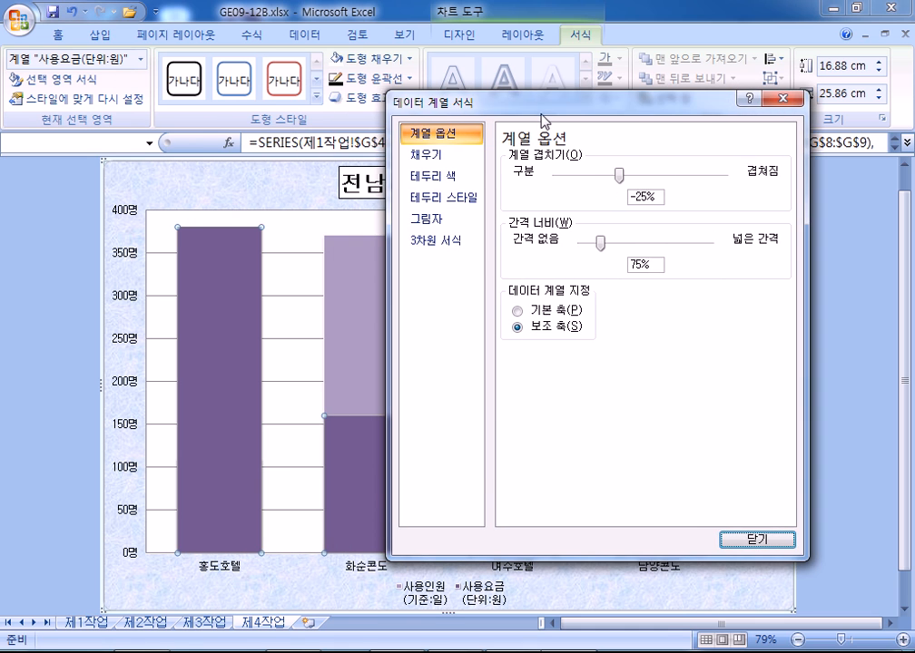
pyautogui.click(783, 98)
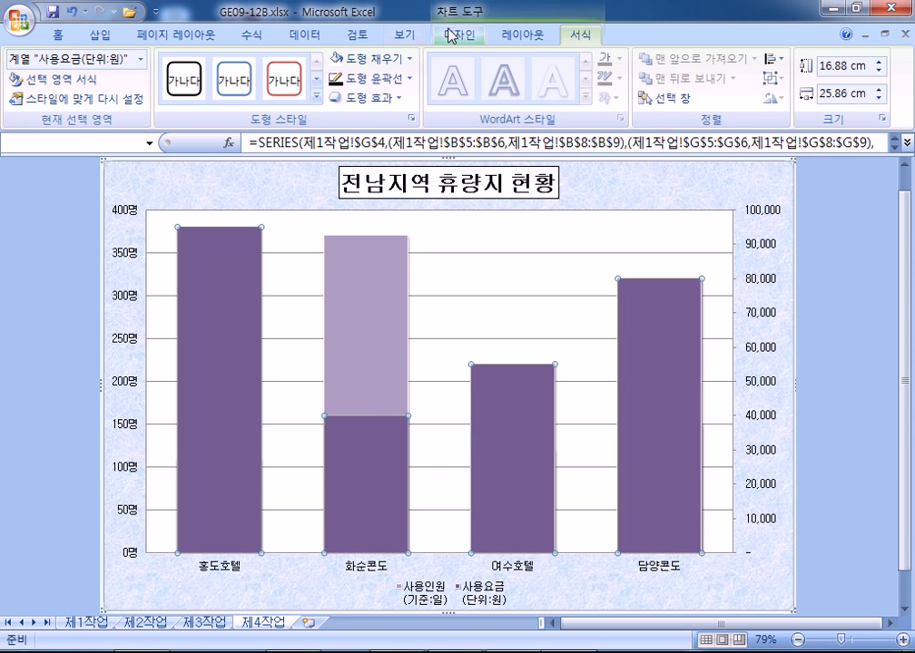
# Step: Change the chart type of the 사용요금 series to a line with markers
pyautogui.click(457, 35)
pyautogui.click(31, 80)
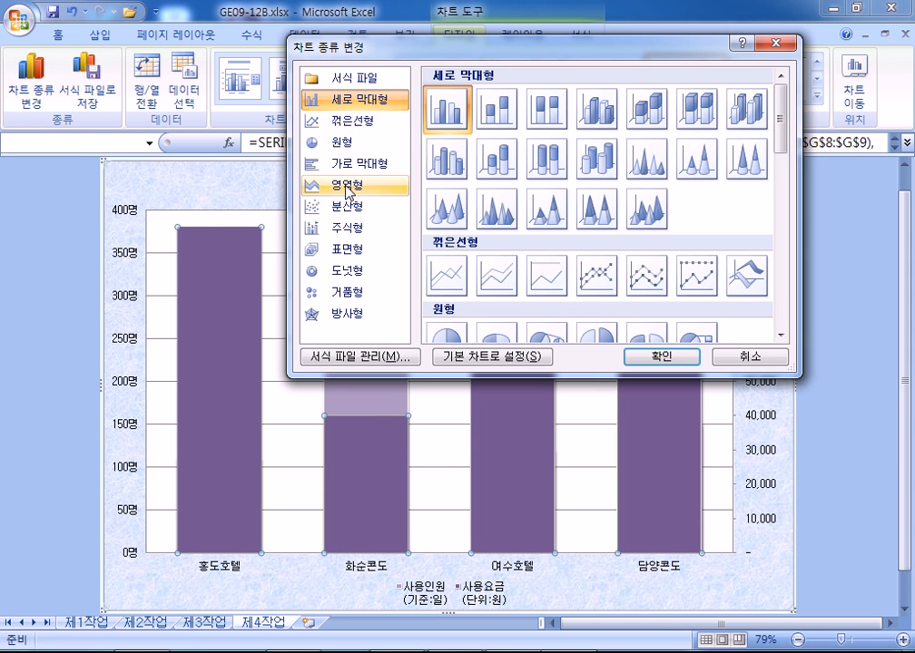
pyautogui.click(597, 275)
pyautogui.click(662, 355)
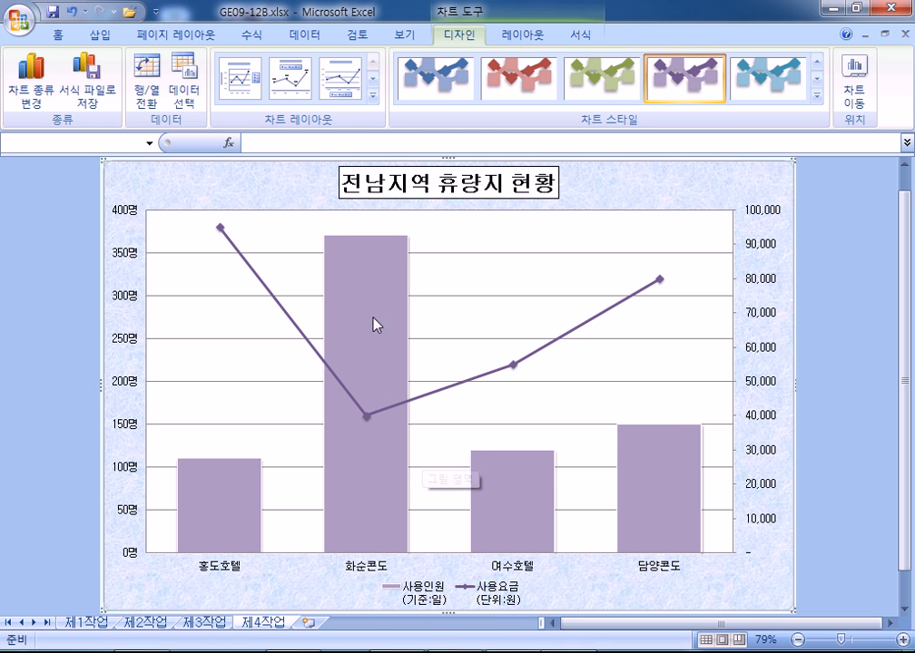
# Step: Add a data label to only the 화순콘도 column of the 사용인원 series
pyautogui.click(354, 249)
pyautogui.click(363, 262)
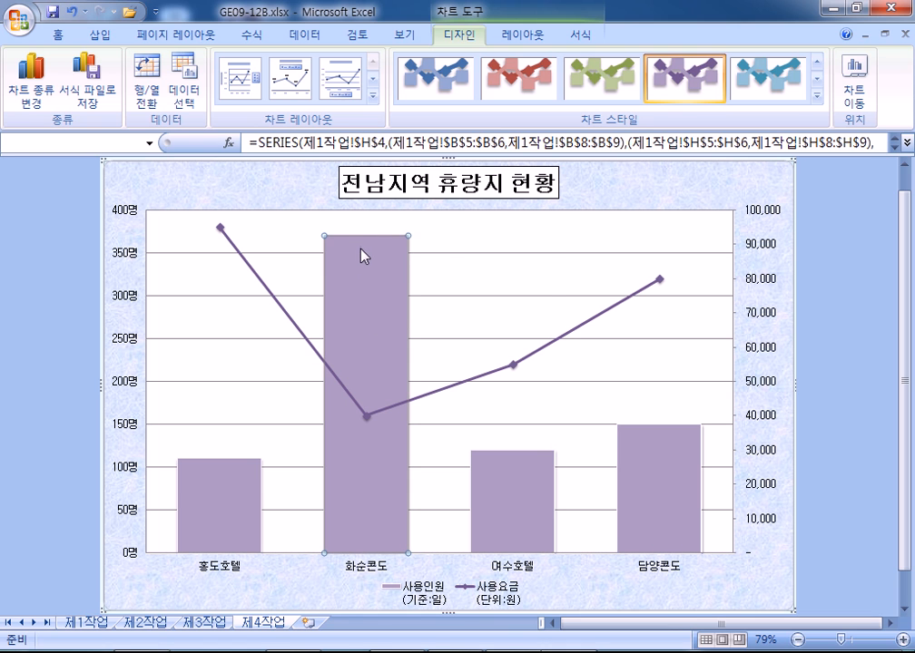
pyautogui.rightClick(363, 262)
pyautogui.click(415, 370)
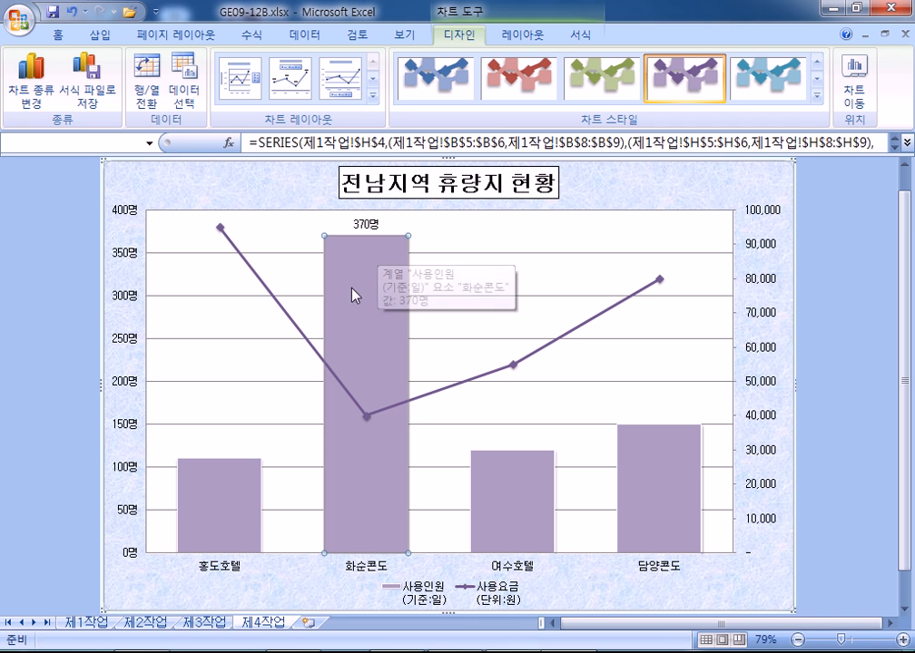
# Step: Set the dash type of the value axis's major gridlines to a dashed line
pyautogui.click(281, 252)
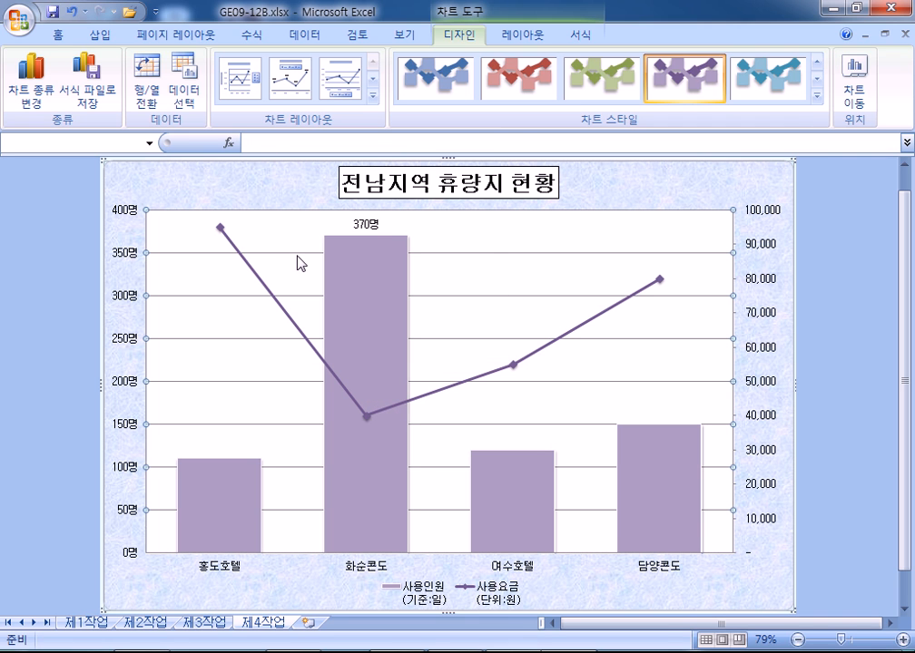
pyautogui.hotkey('ctrl', '1')
pyautogui.click(436, 156)
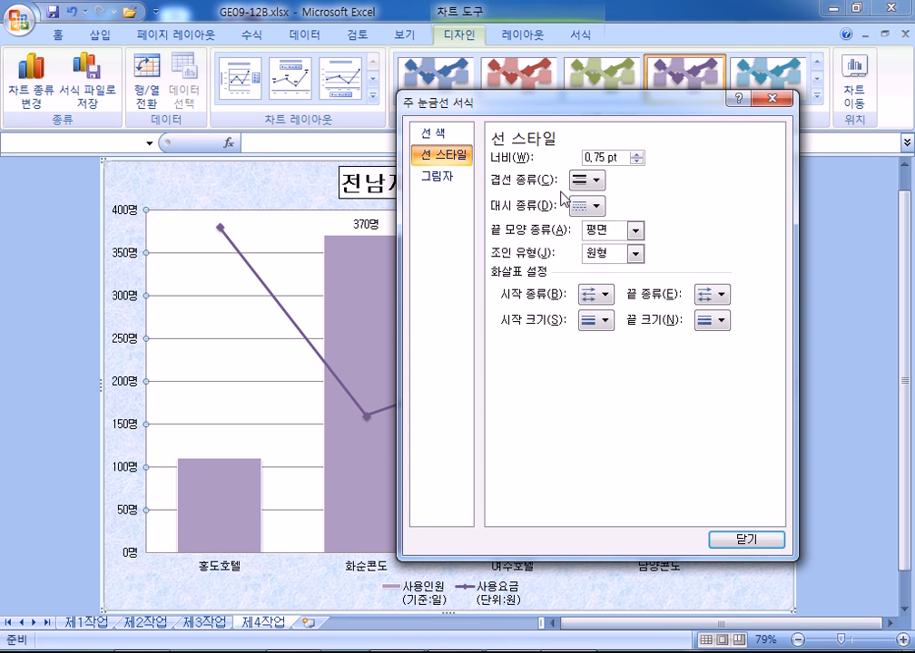
pyautogui.click(587, 206)
pyautogui.click(613, 267)
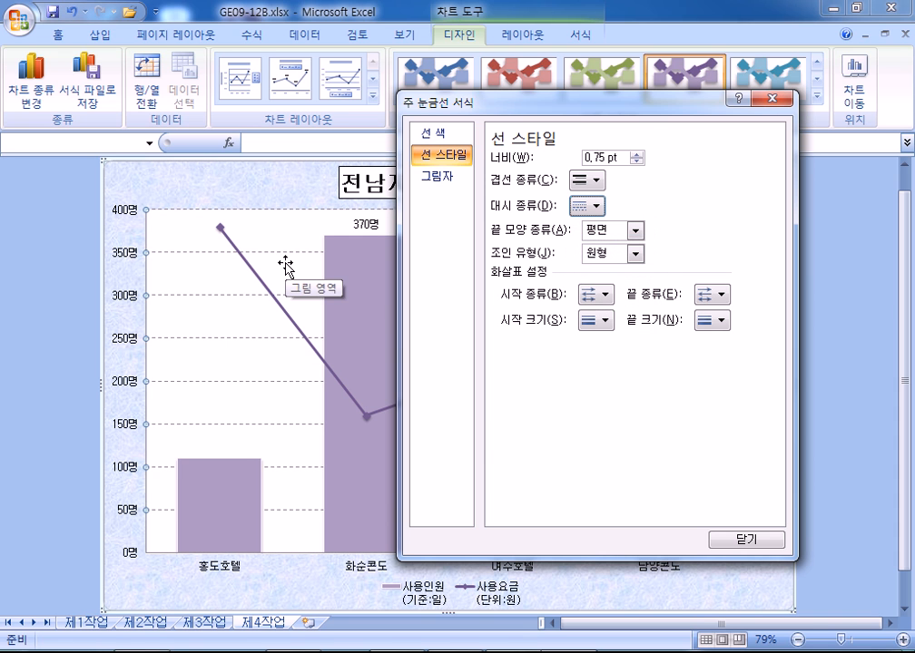
pyautogui.moveTo(661, 106); pyautogui.dragTo(777, 95)
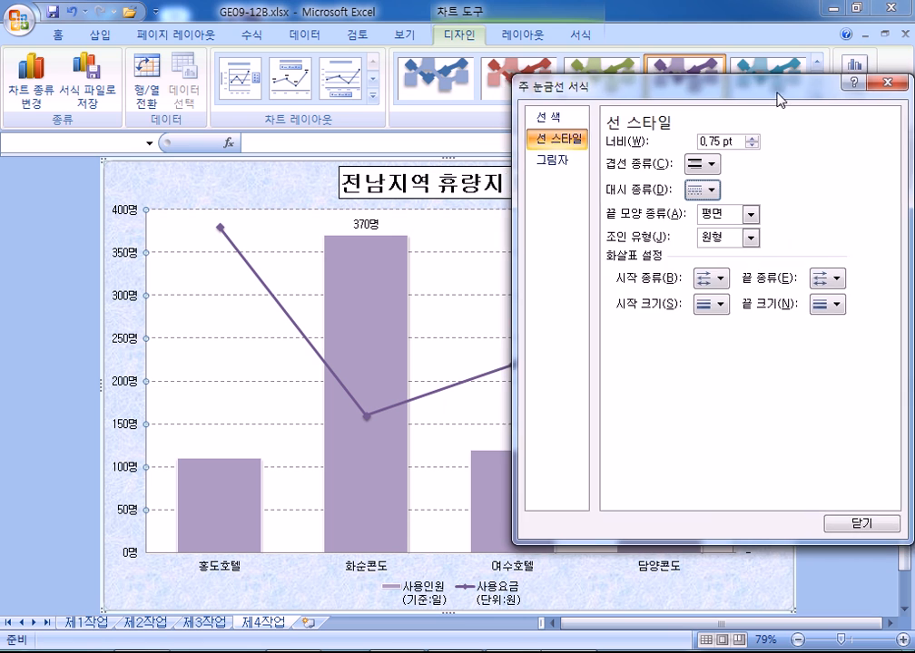
# Step: Rename the chart's fee series with the literal name 사용요금(단위:원) instead of its cell reference
pyautogui.click(877, 82)
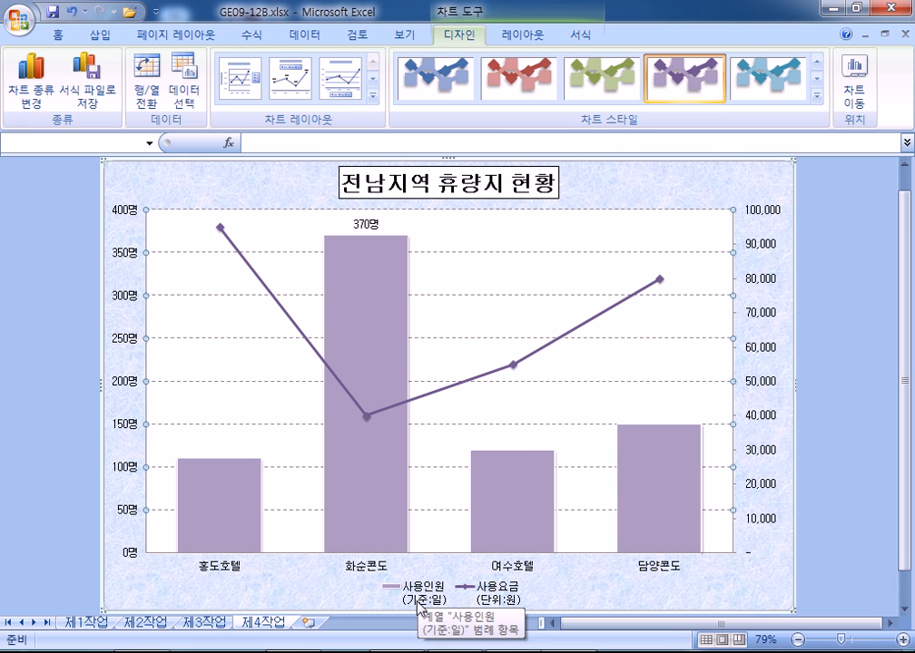
pyautogui.click(184, 86)
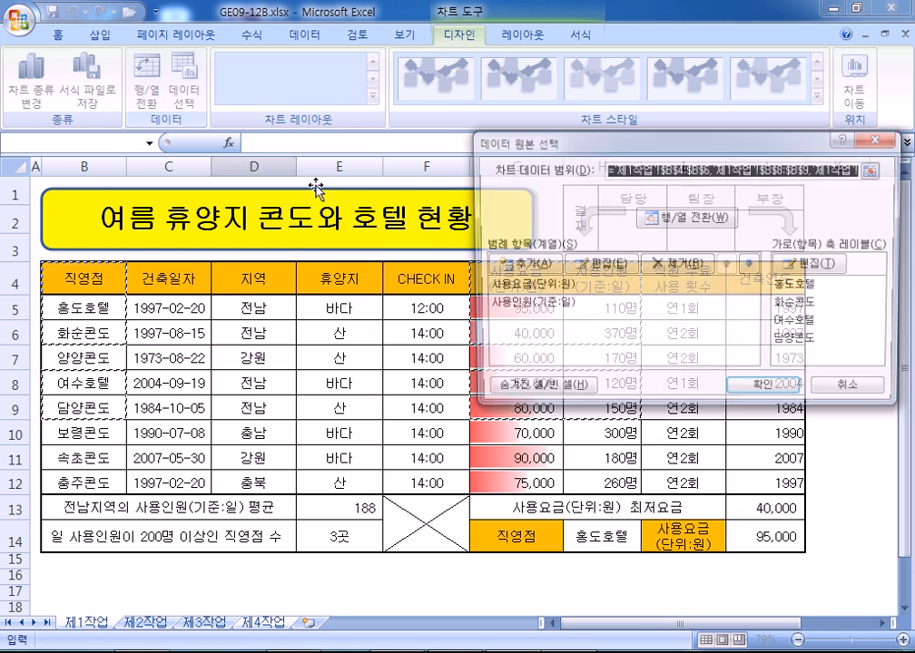
pyautogui.click(493, 288)
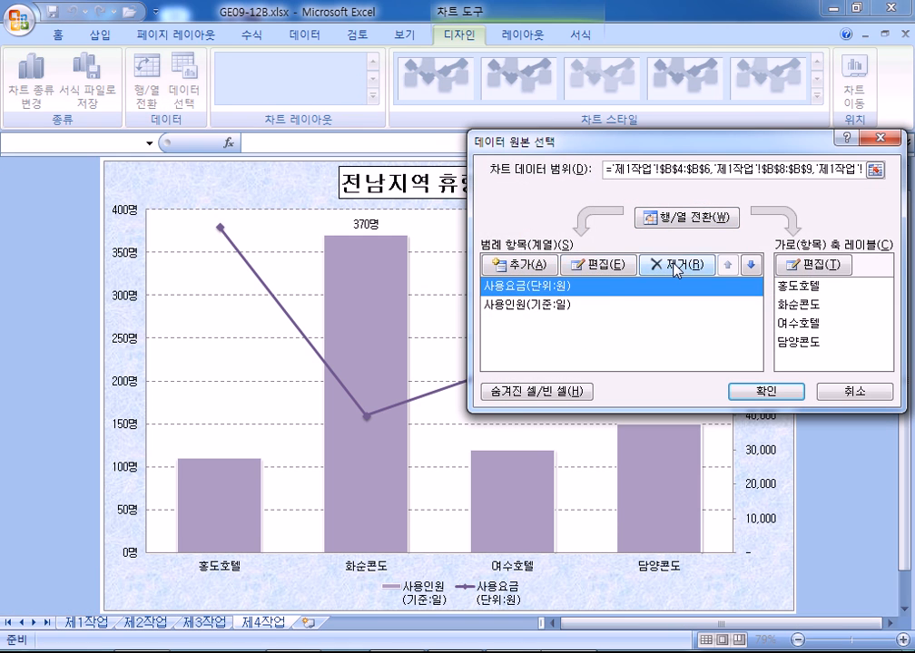
pyautogui.click(616, 265)
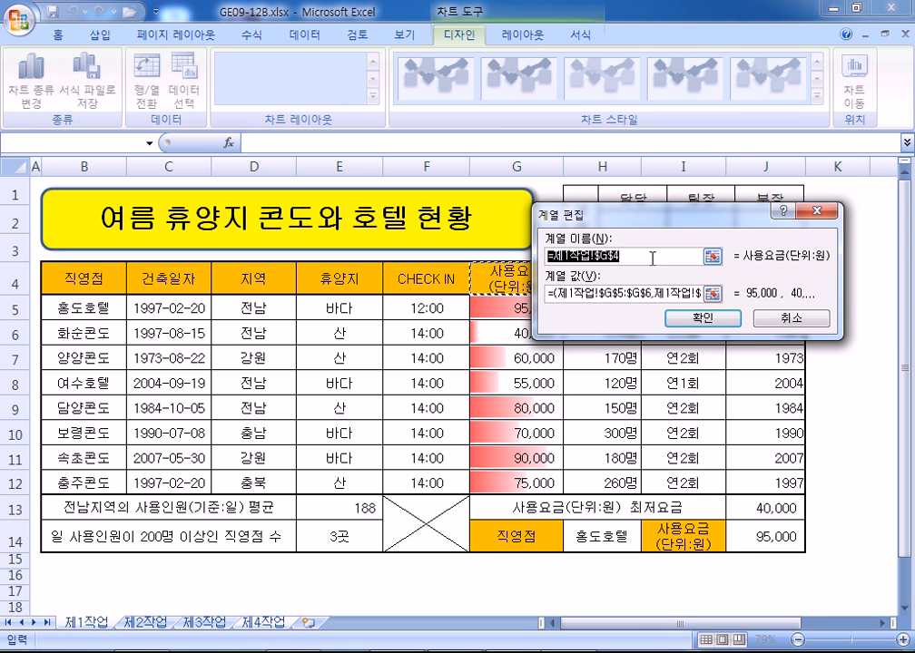
pyautogui.write('사용')
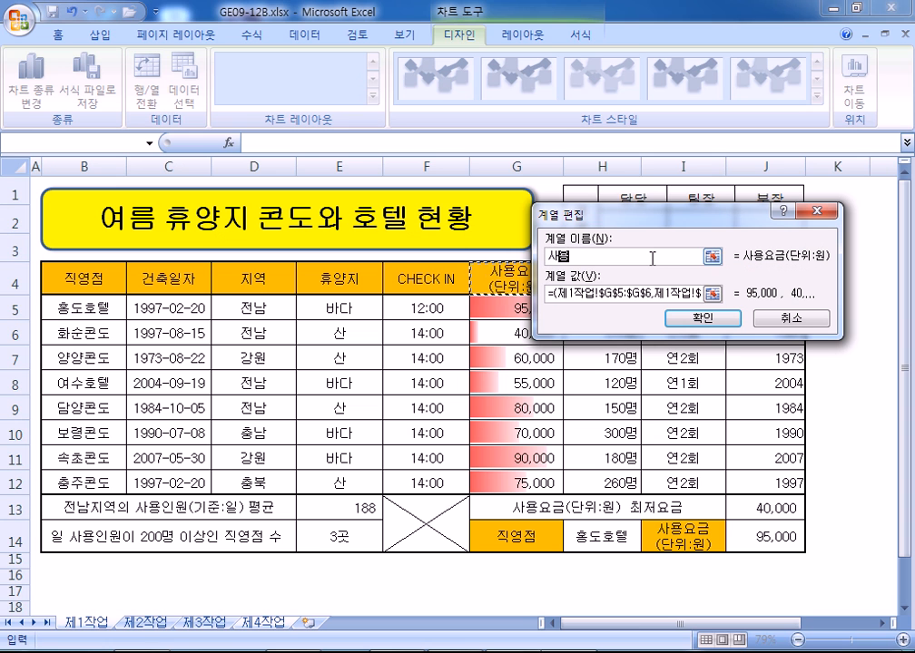
pyautogui.write('요금(단위:원')
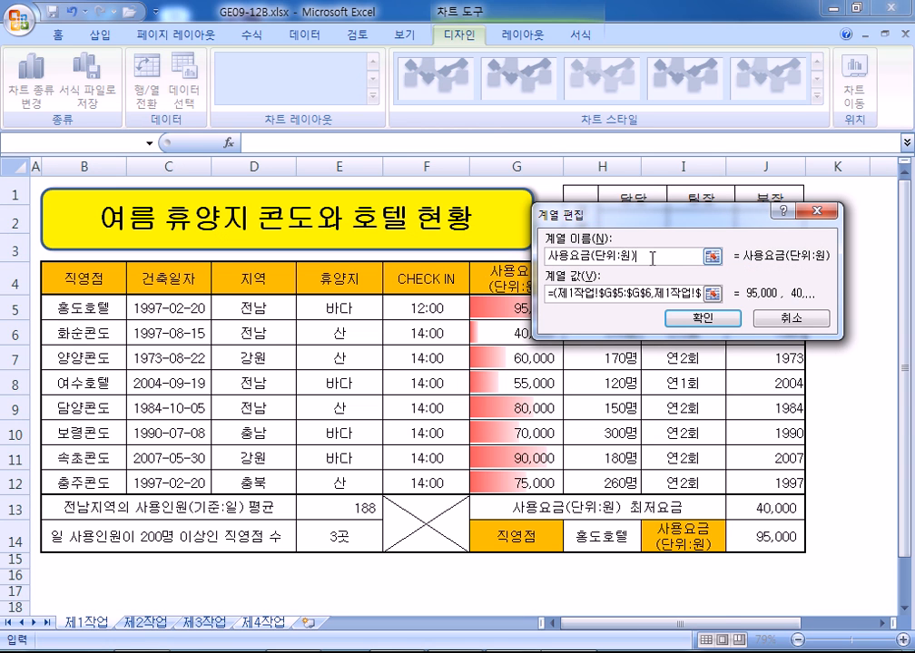
pyautogui.press('Return')
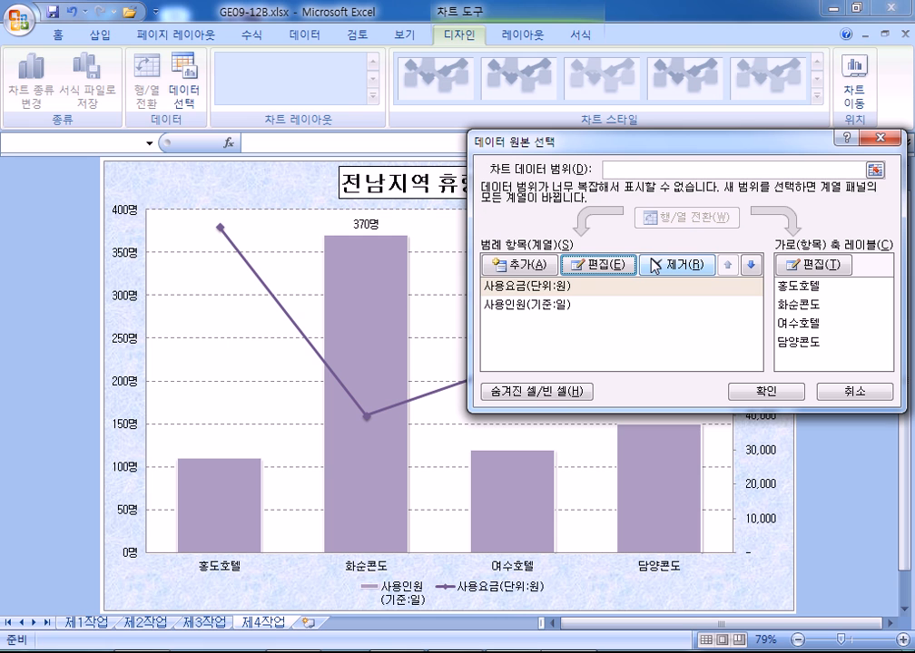
# Step: Rename the chart's visitor-count series with the literal name 사용인원(기준:일) and apply the data source changes
pyautogui.click(545, 307)
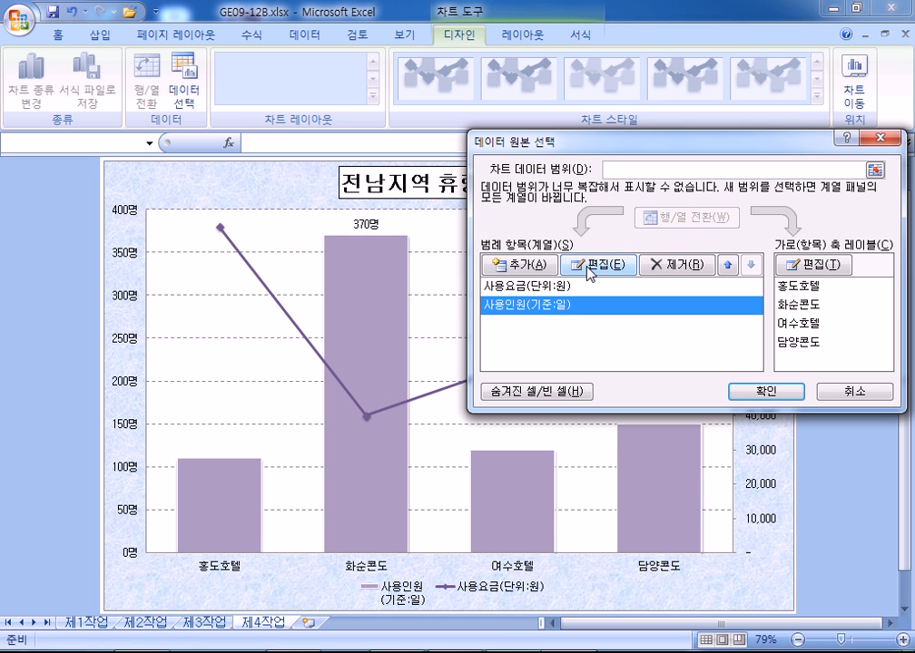
pyautogui.click(589, 265)
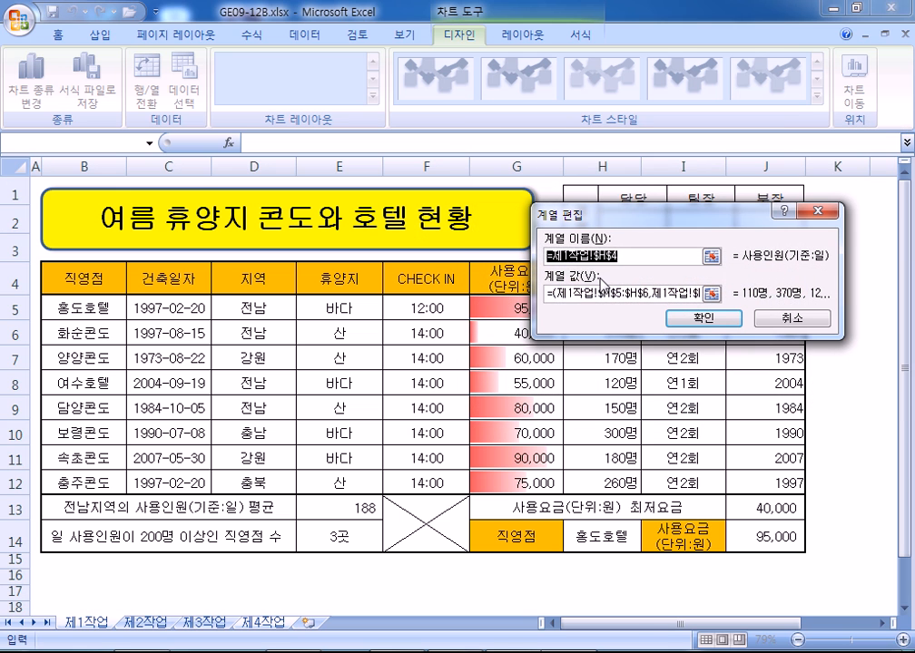
pyautogui.write('사용인ㅇ')
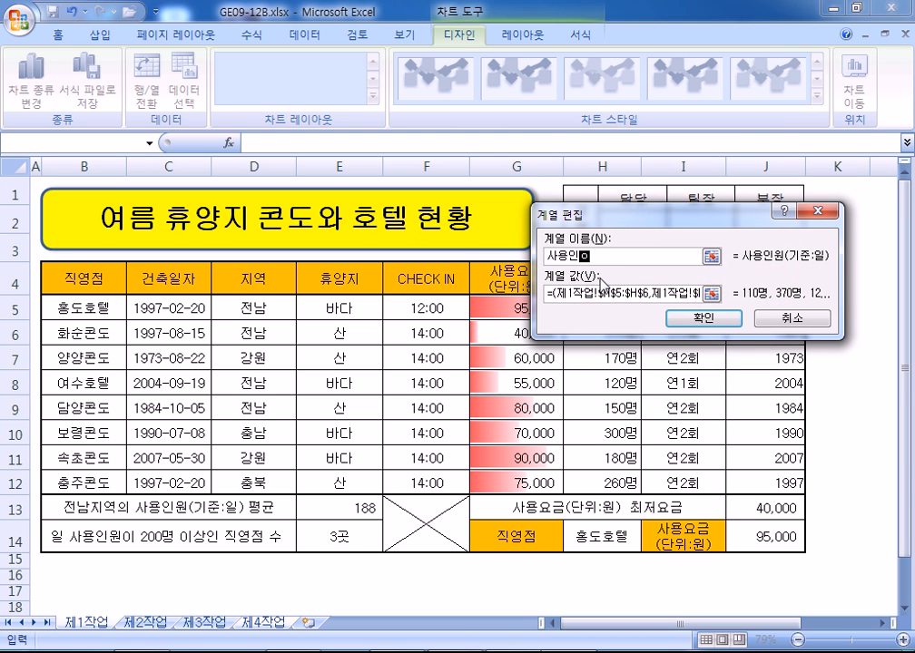
pyautogui.write('원(단ㅇ위ㅁ')
pyautogui.press('BackSpace')
pyautogui.press('BackSpace')
pyautogui.press('BackSpace')
pyautogui.write('기준')
pyautogui.press('Return')
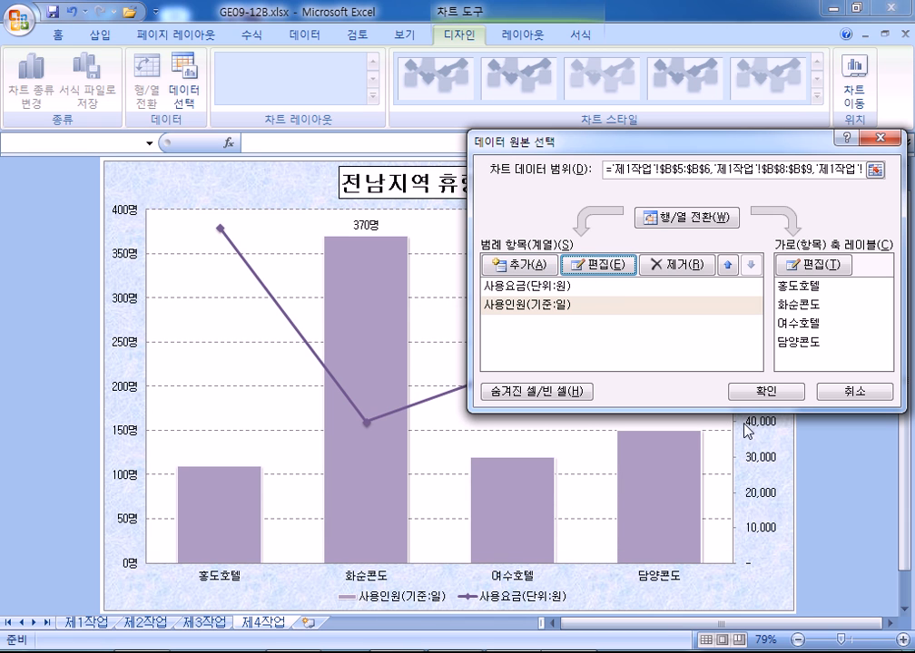
pyautogui.press('Return')
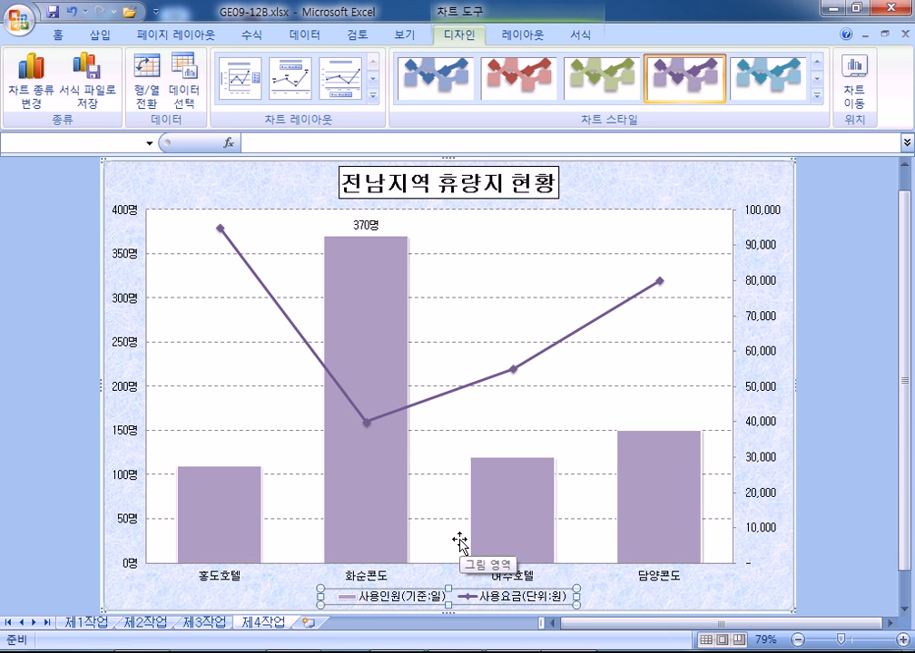
# Step: Insert an oval callout about 2.11 cm high and 4.69 cm wide above the 여수호텔 column, its tail pointing toward the 화순콘도 column's label
pyautogui.click(96, 37)
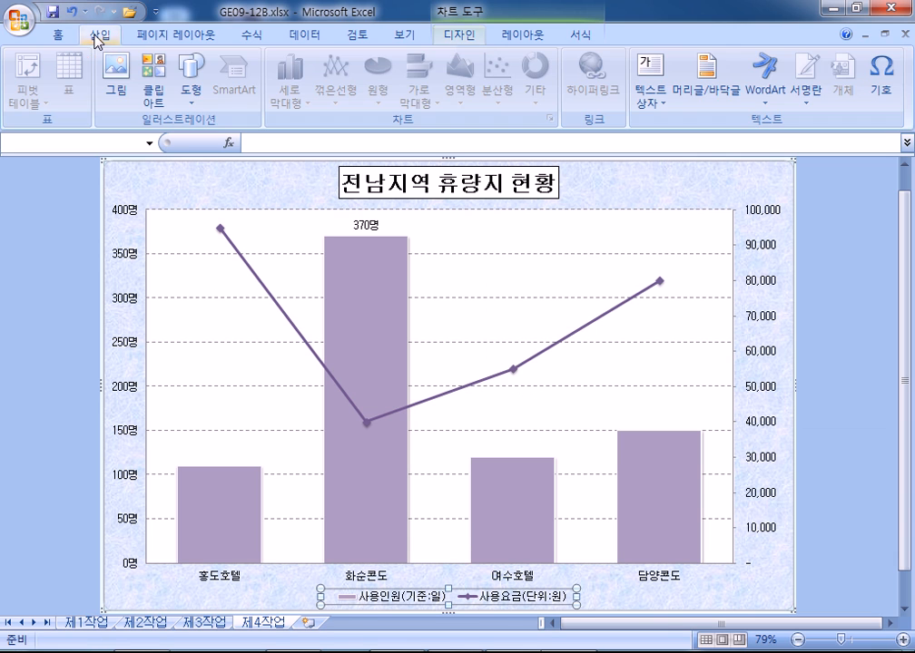
pyautogui.click(189, 91)
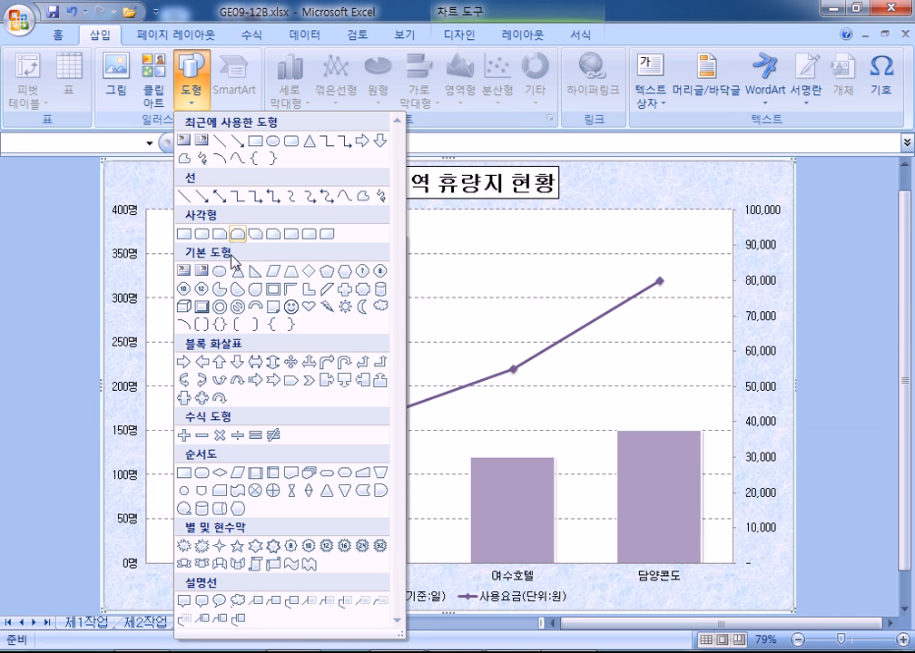
pyautogui.click(219, 601)
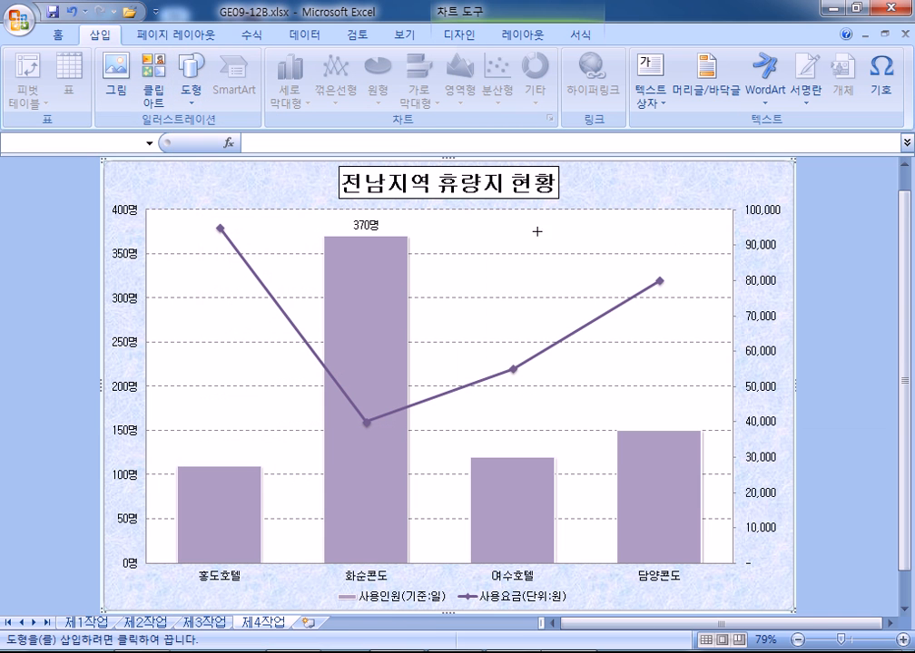
pyautogui.moveTo(481, 234); pyautogui.dragTo(606, 292)
pyautogui.moveTo(516, 300); pyautogui.dragTo(440, 247)
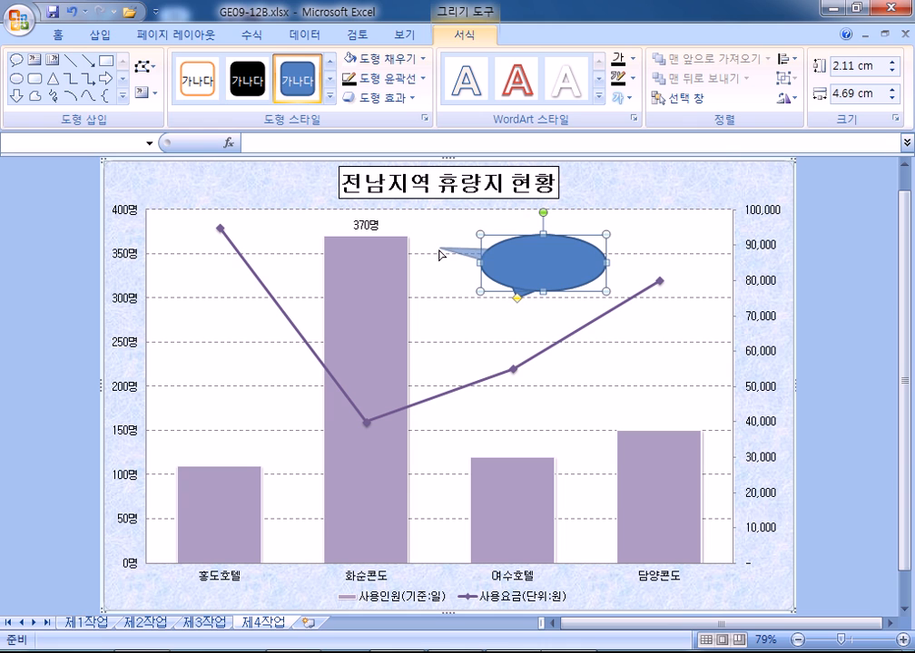
pyautogui.moveTo(539, 276); pyautogui.dragTo(548, 250)
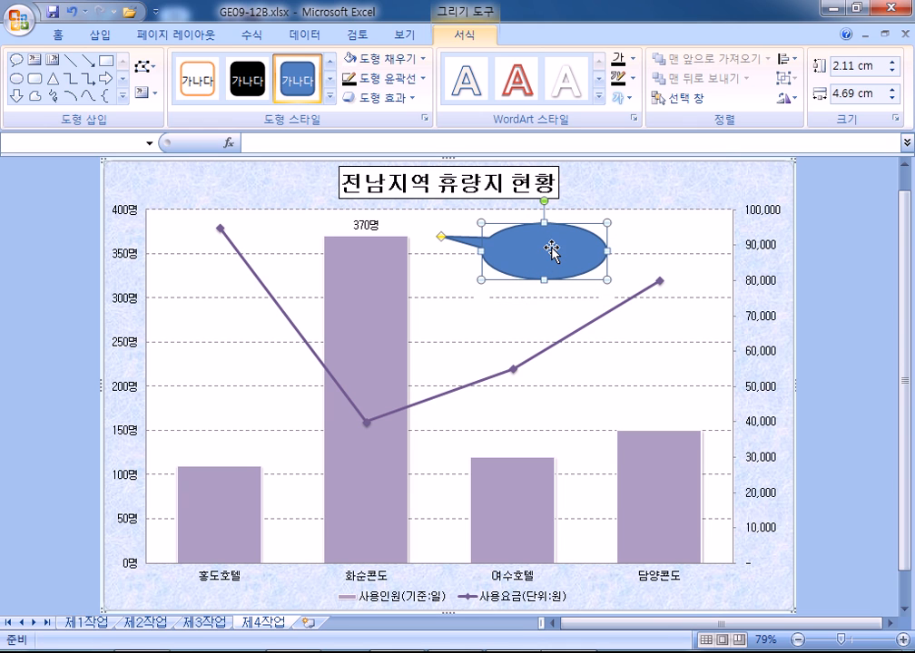
# Step: Enter the text 인기 지역 in the oval callout and centre it horizontally and vertically
pyautogui.write('인기')
pyautogui.write('지ㅇ')
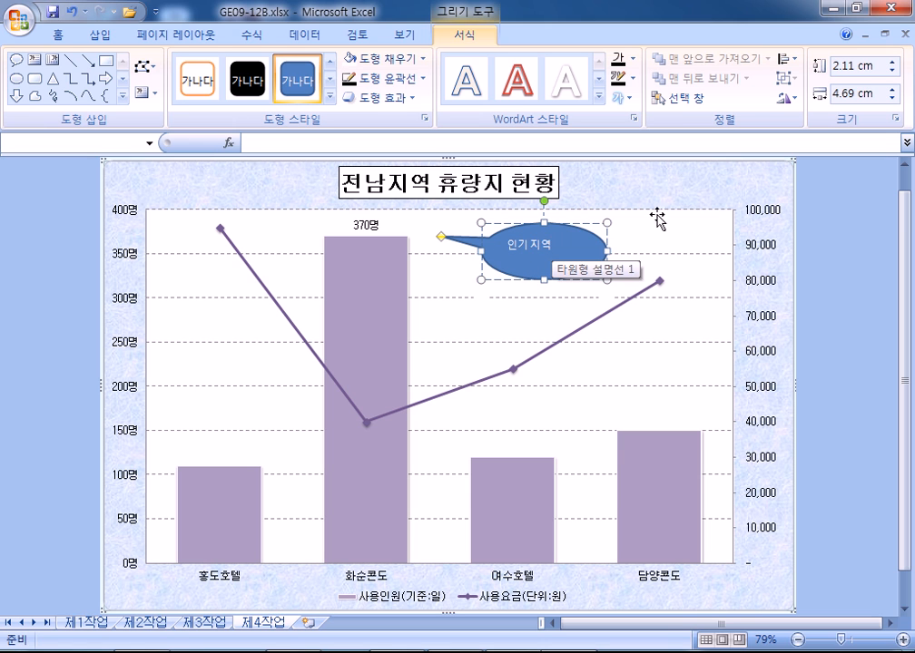
pyautogui.click(580, 230)
pyautogui.click(58, 34)
pyautogui.click(325, 92)
pyautogui.click(323, 69)
# Step: Set the callout's font colour to automatic and its shape fill to white
pyautogui.click(243, 94)
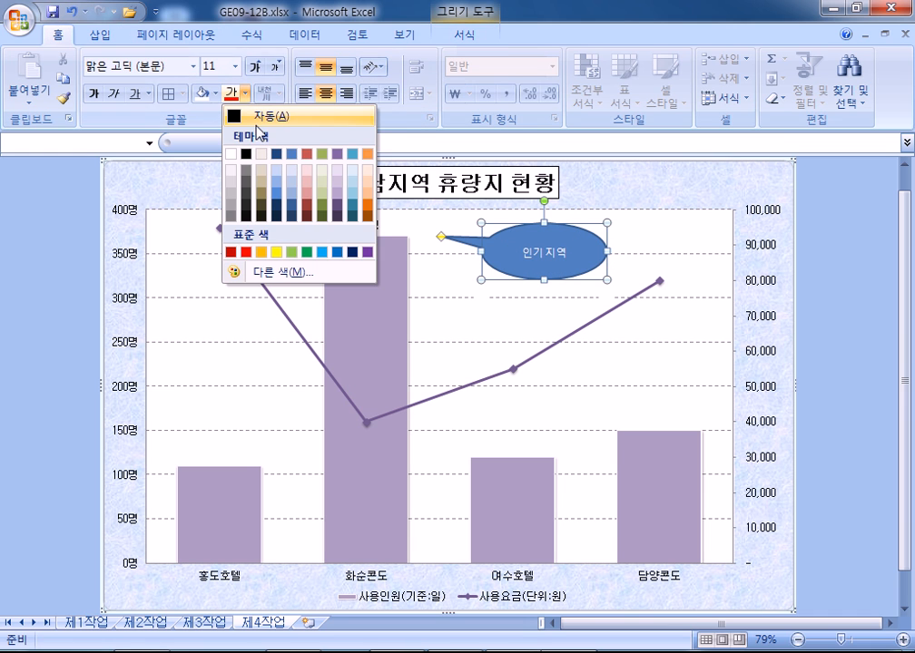
pyautogui.click(260, 121)
pyautogui.click(202, 93)
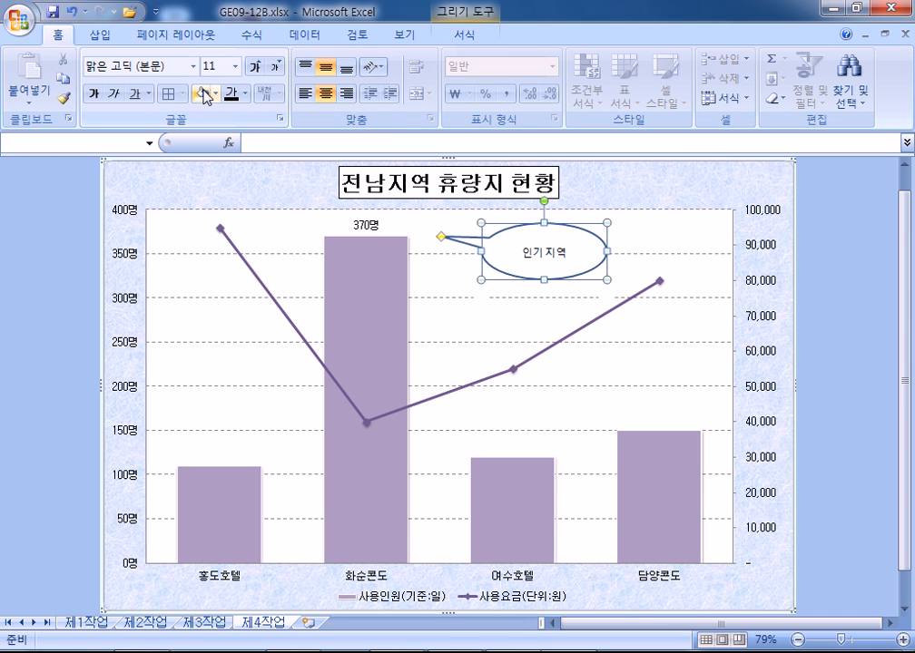
pyautogui.click(656, 203)
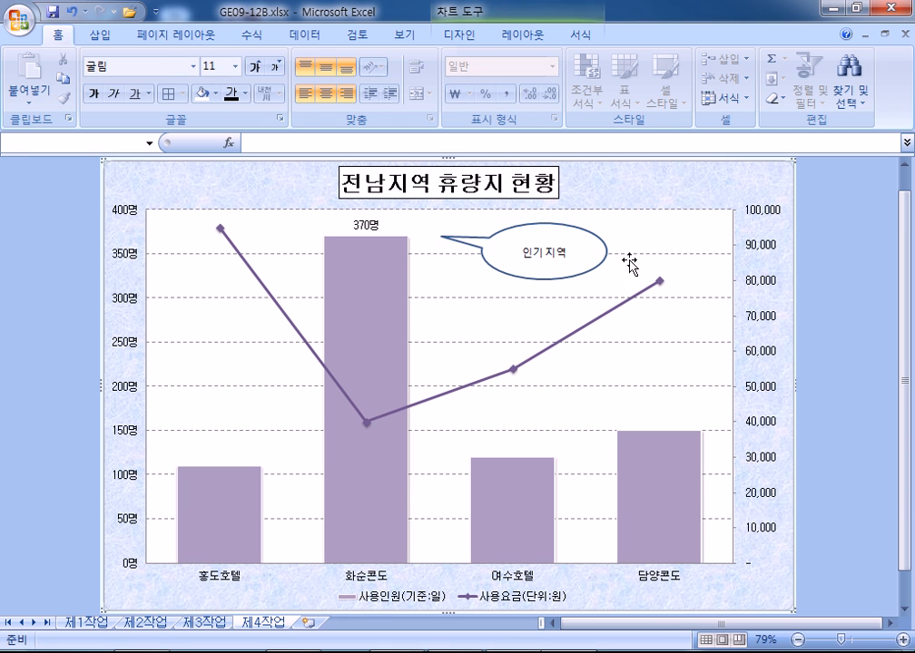
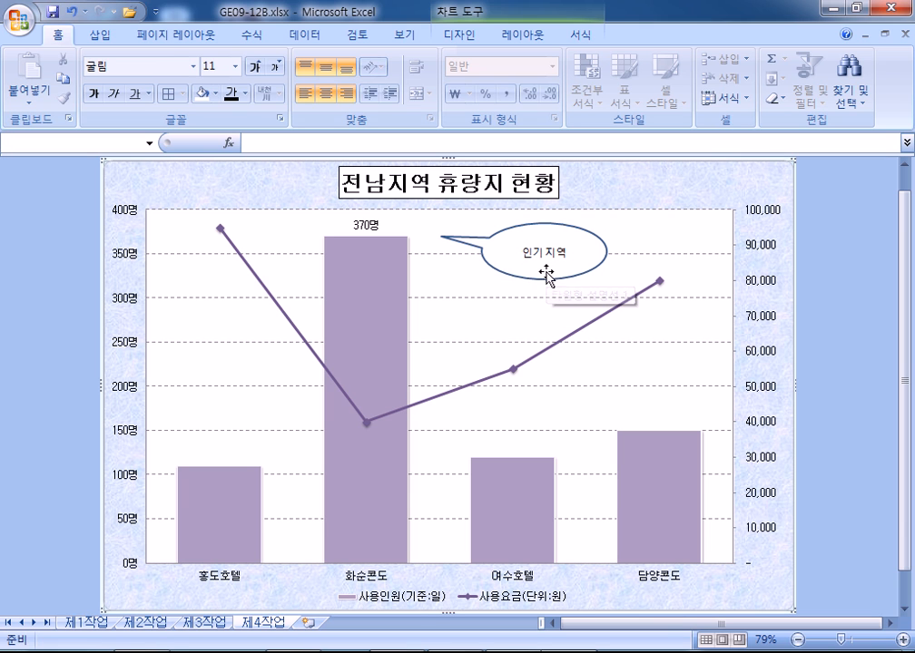
# Step: Split the callout text 인기 지역 onto two lines with a line break after 인
pyautogui.click(545, 257)
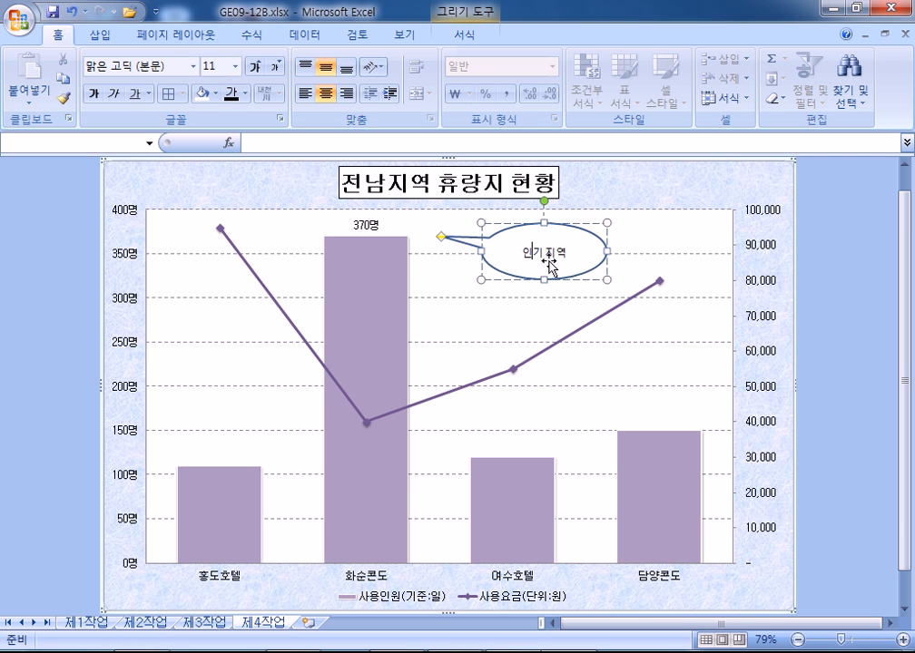
pyautogui.press('Return')
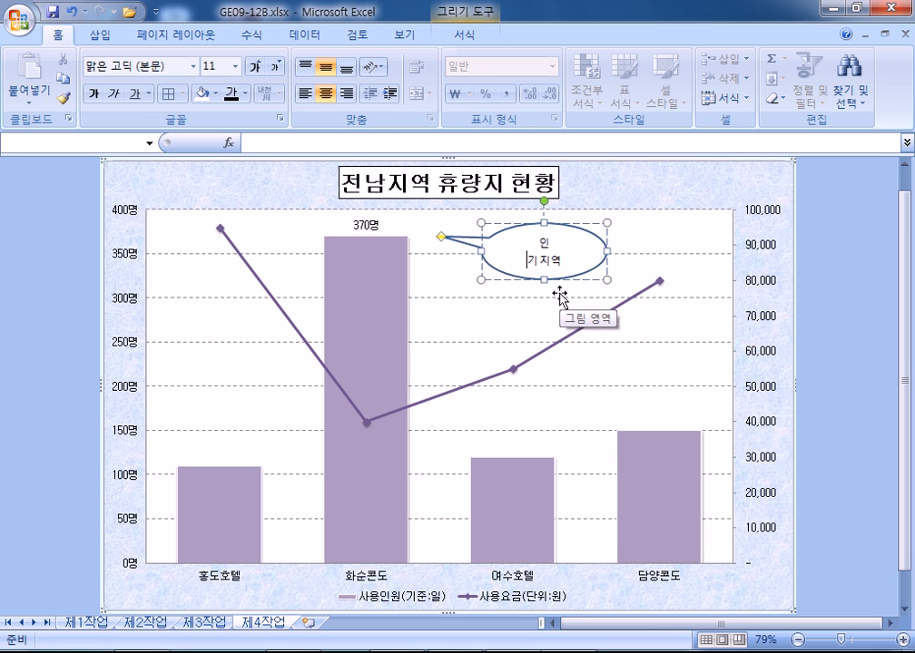
pyautogui.click(654, 218)
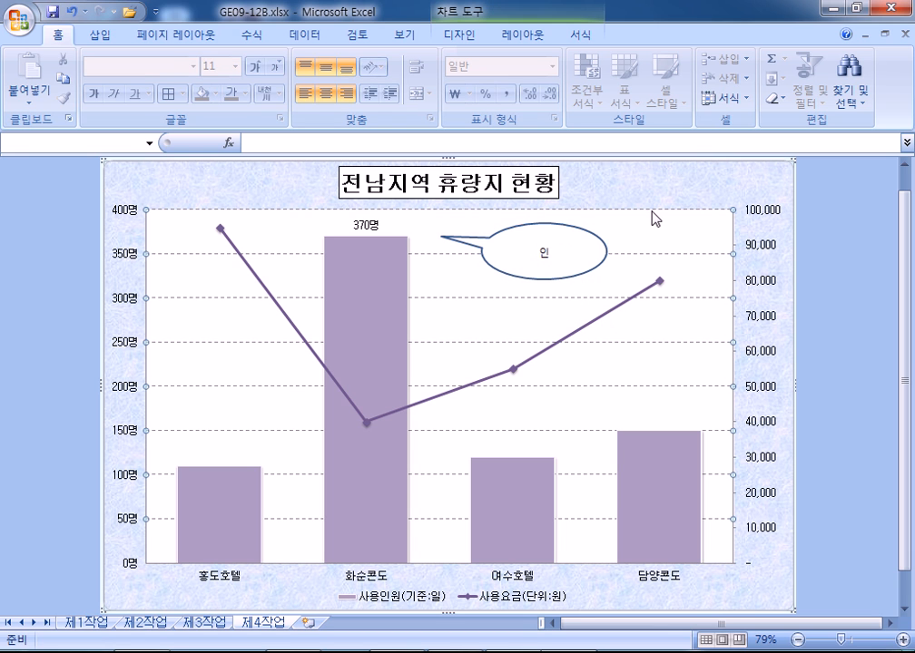
pyautogui.click(553, 266)
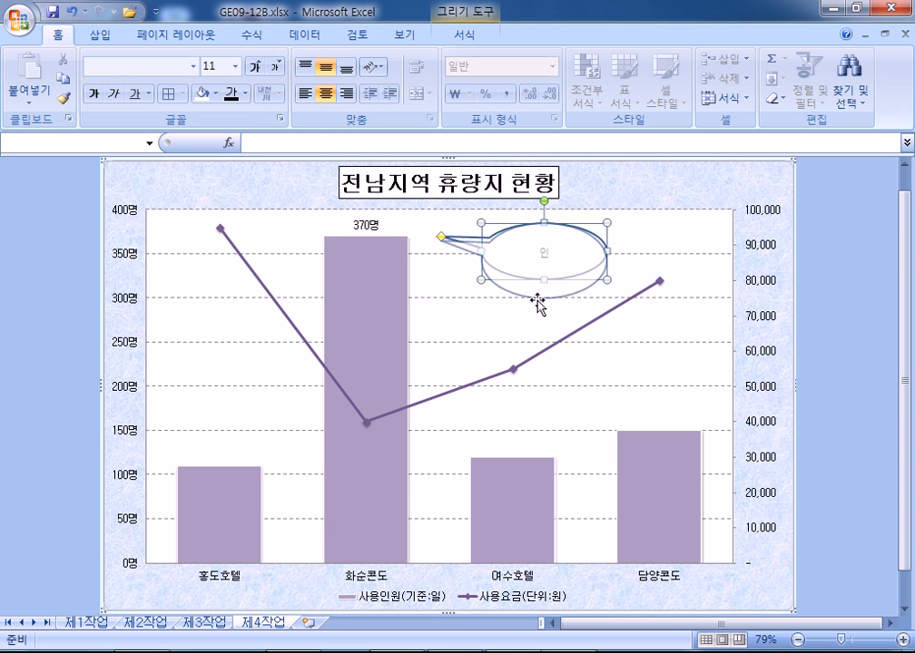
pyautogui.moveTo(543, 298); pyautogui.dragTo(544, 279)
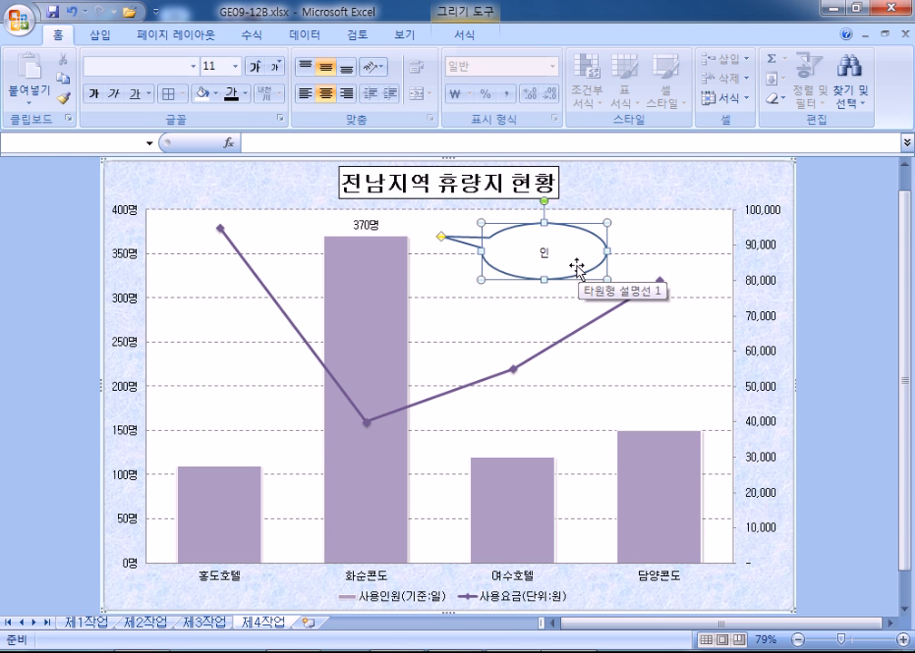
pyautogui.click(545, 253)
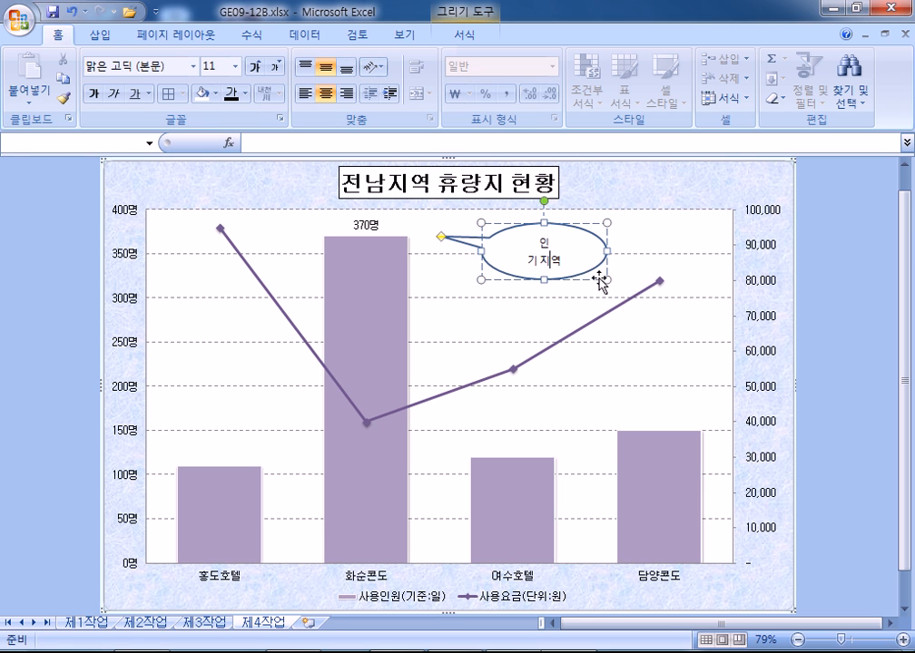
pyautogui.press('Delete')
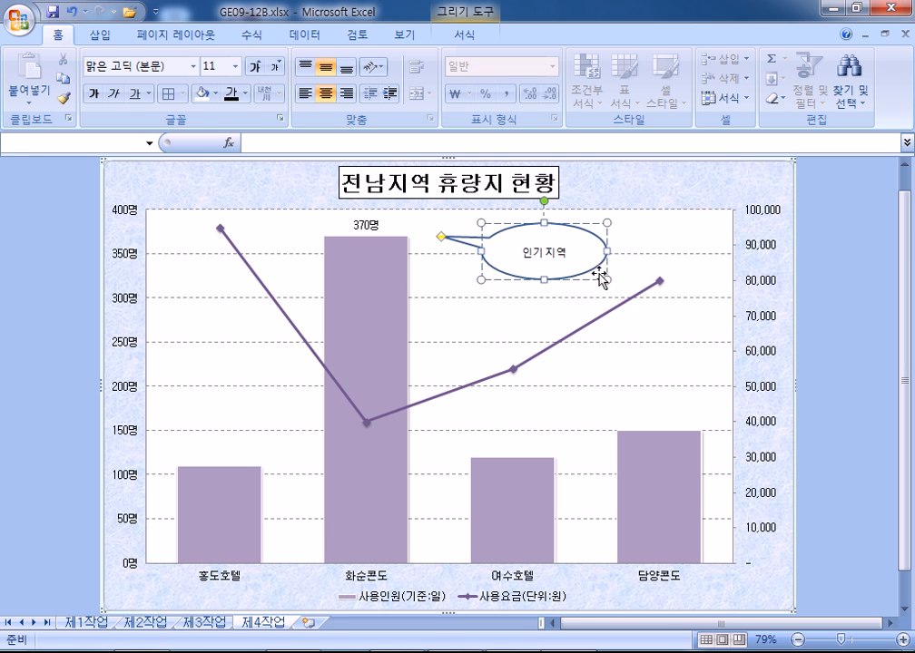
pyautogui.press('Return')
pyautogui.click(664, 249)
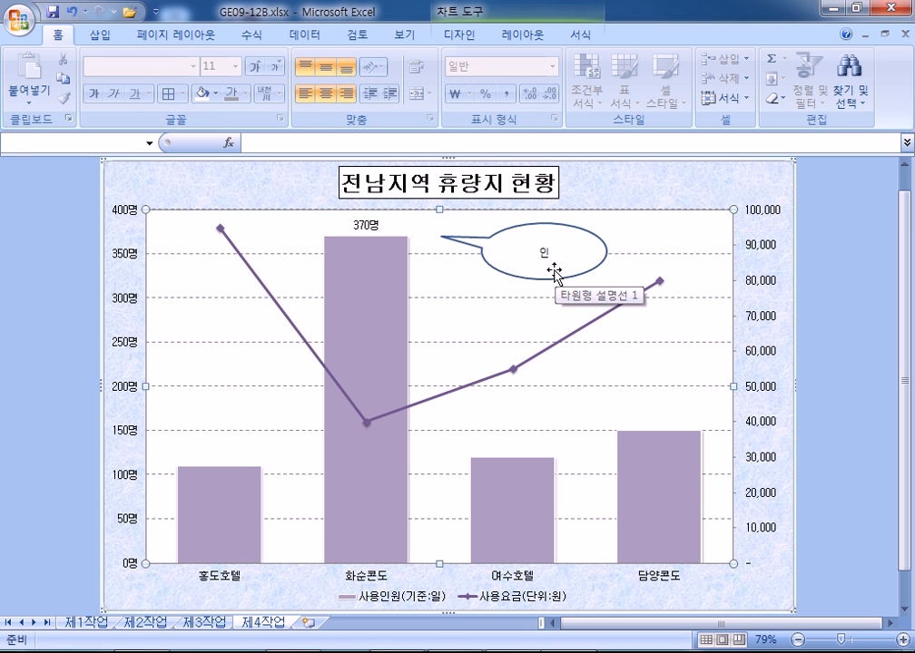
# Step: Set the callout text box's top and bottom internal margins to 0 cm
pyautogui.click(553, 272)
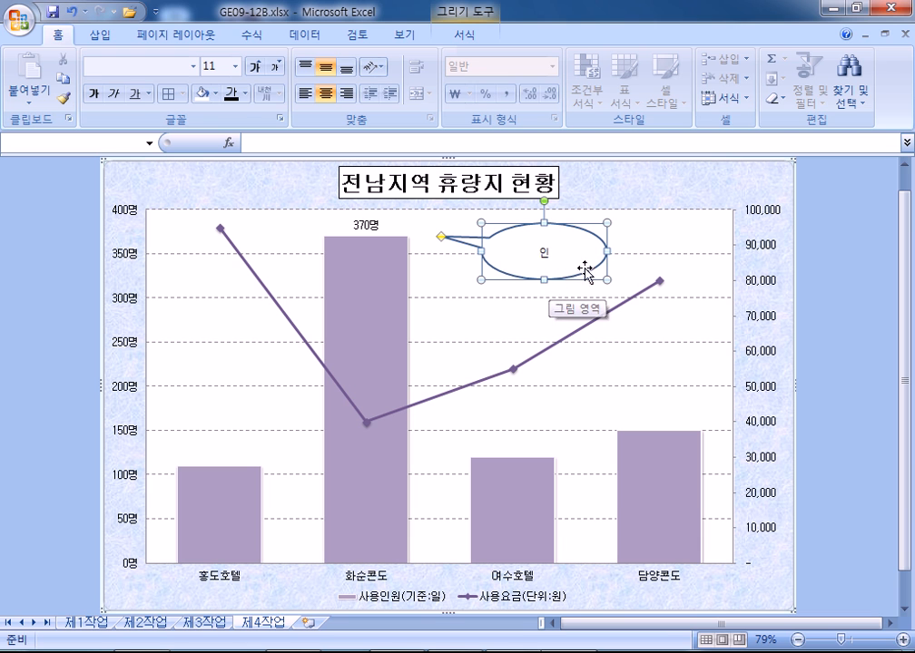
pyautogui.hotkey('ctrl', '1')
pyautogui.moveTo(590, 129); pyautogui.dragTo(143, 36)
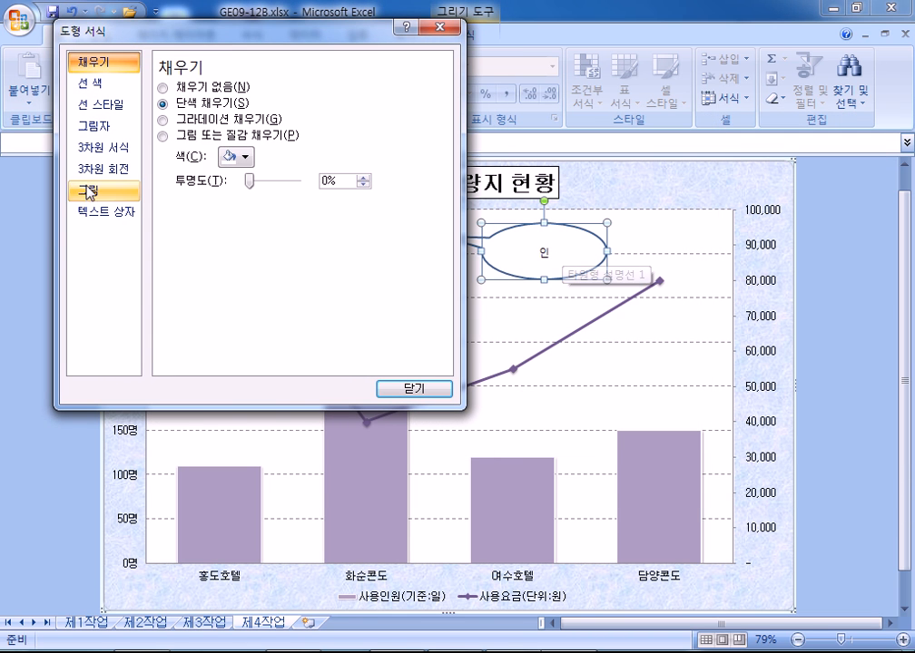
pyautogui.click(101, 216)
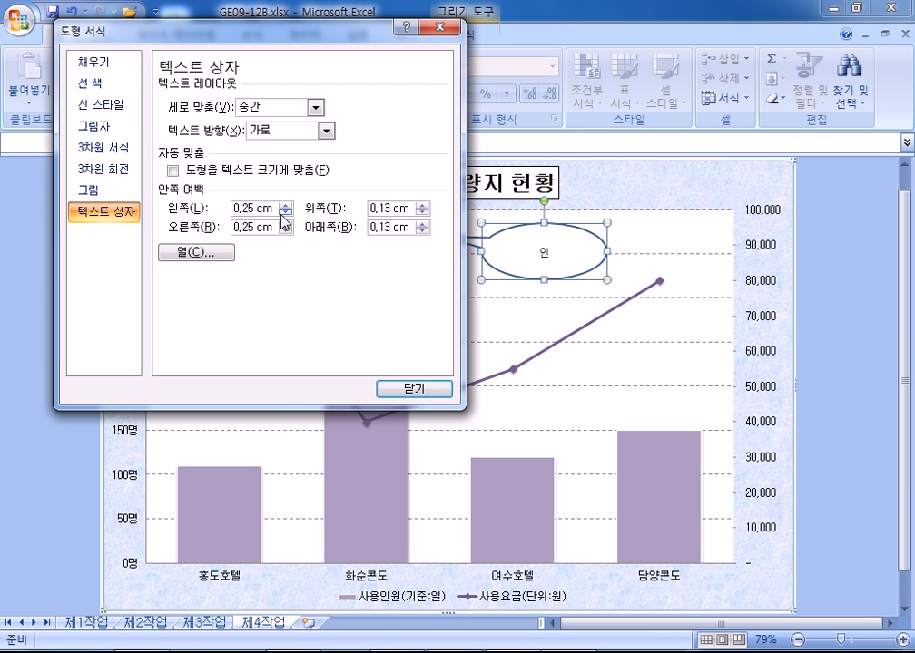
pyautogui.click(421, 212)
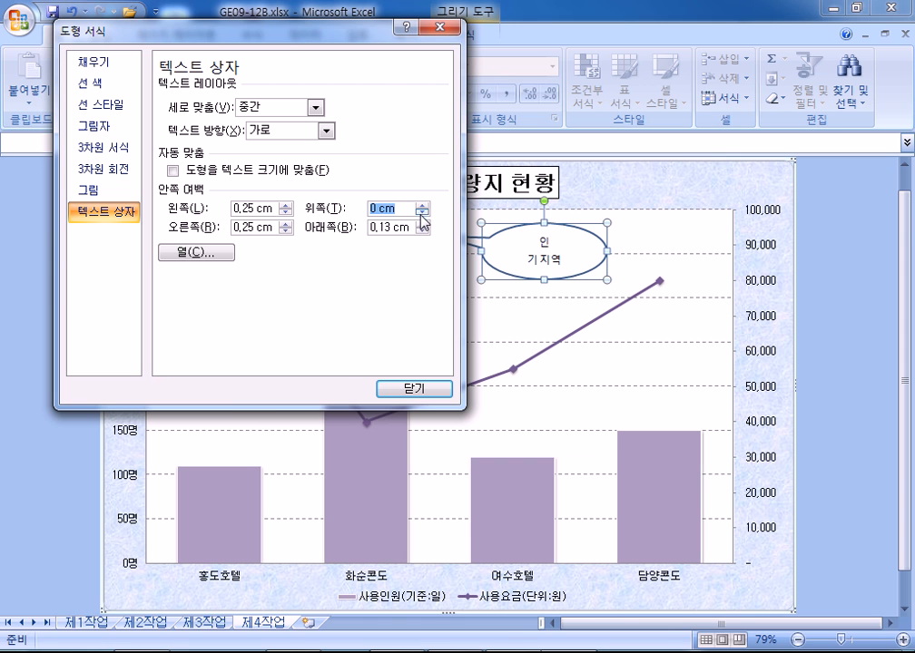
pyautogui.click(422, 232)
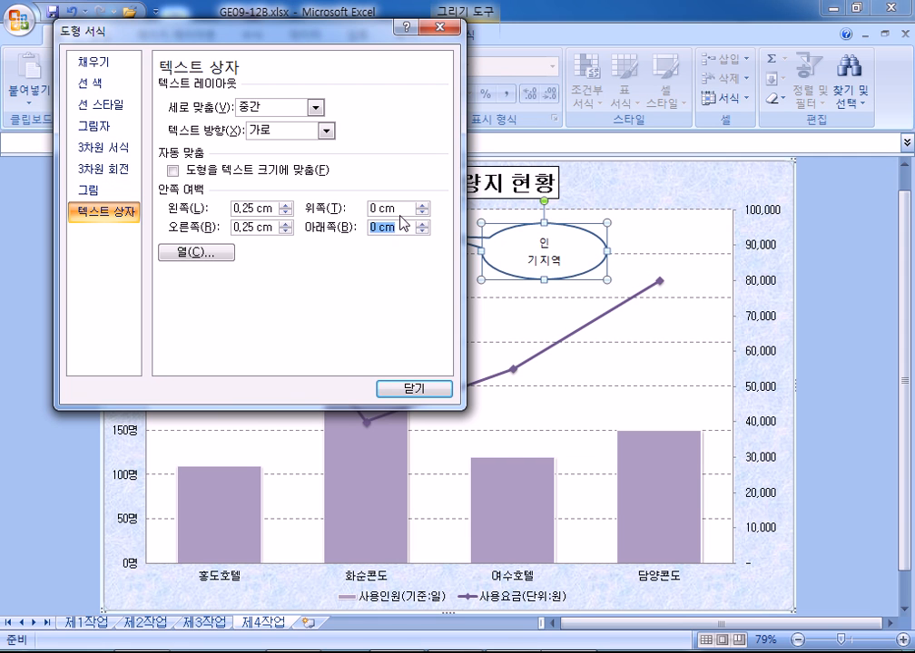
# Step: Put the callout text 인기 지역 back on one line and fine-tune the oval callout's height
pyautogui.click(416, 389)
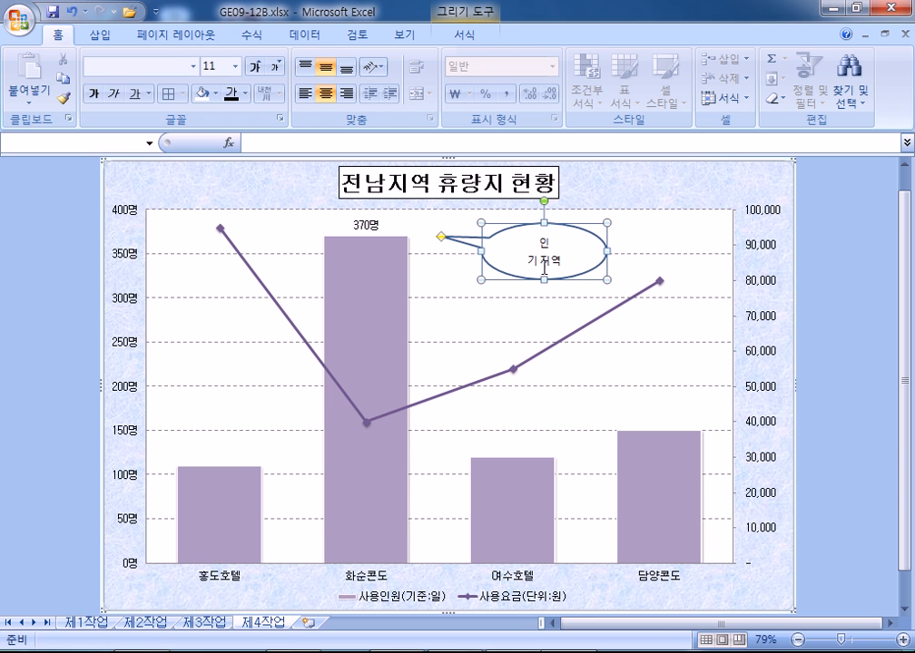
pyautogui.click(550, 247)
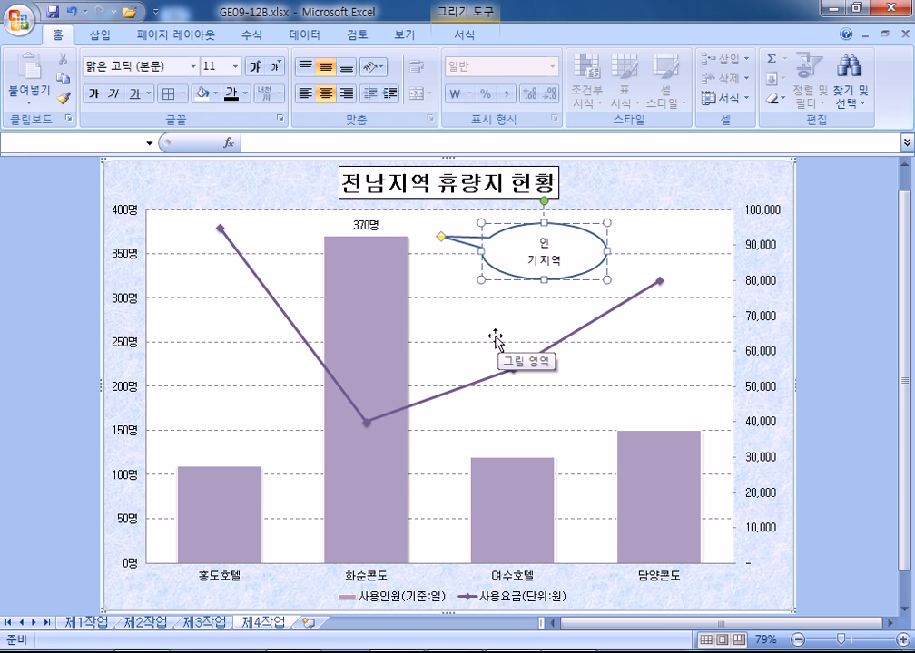
pyautogui.moveTo(542, 280)
pyautogui.mouseDown()
pyautogui.moveTo(545, 301)
pyautogui.moveTo(545, 283)
pyautogui.moveTo(558, 276)
pyautogui.mouseUp()
pyautogui.click(631, 244)
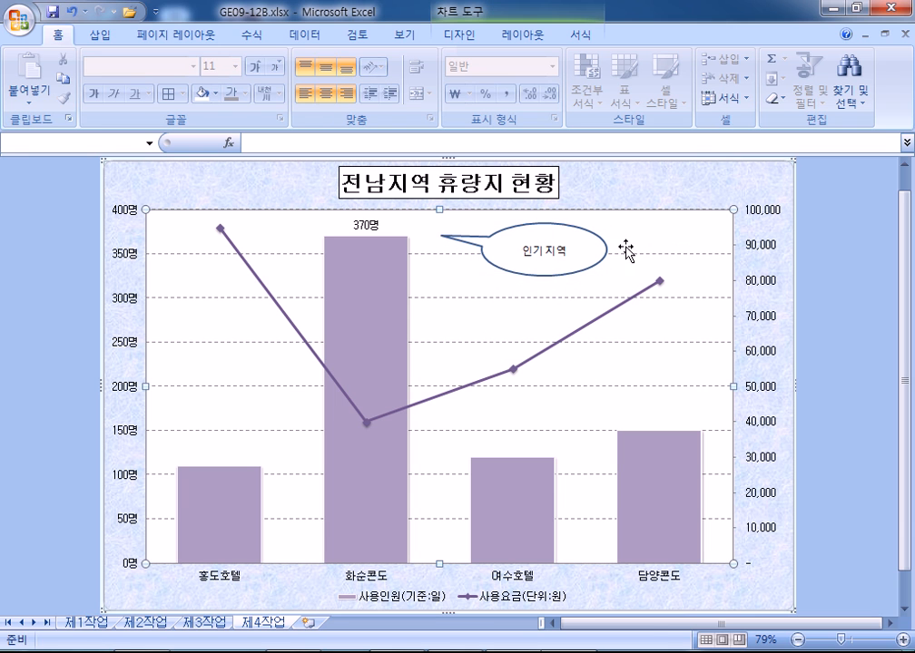
pyautogui.click(547, 271)
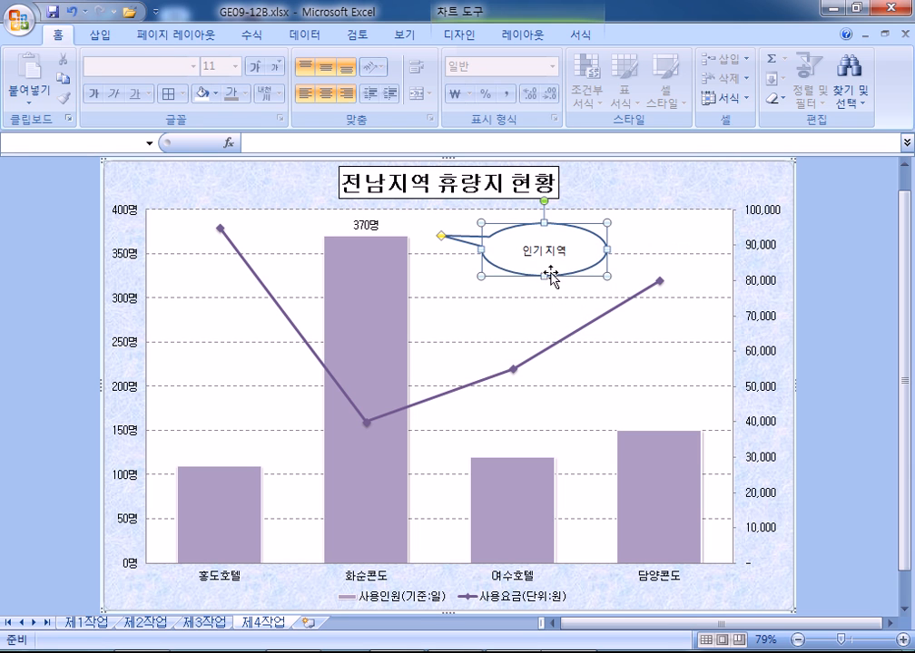
pyautogui.click(663, 196)
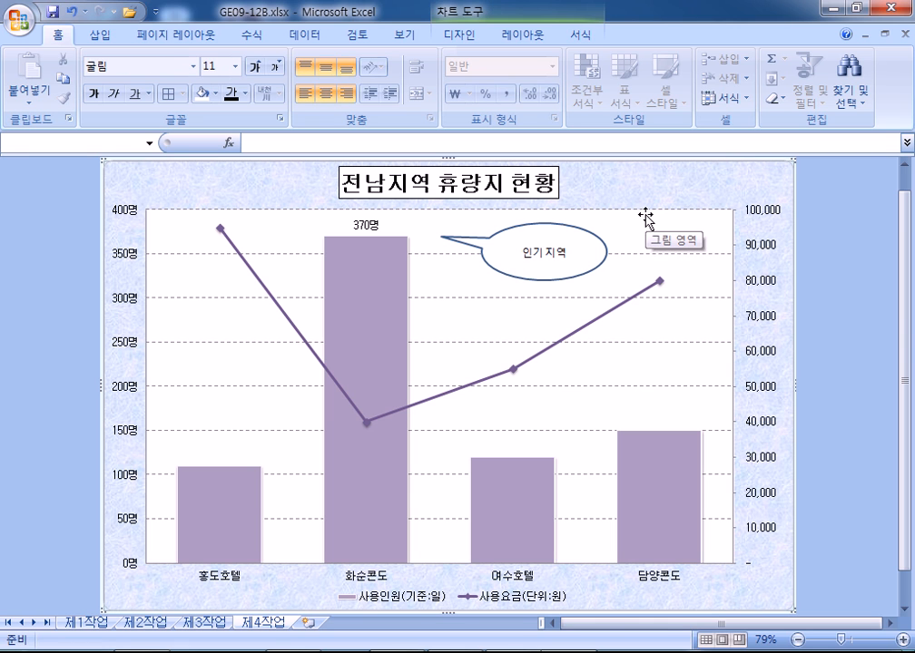
pyautogui.click(837, 451)
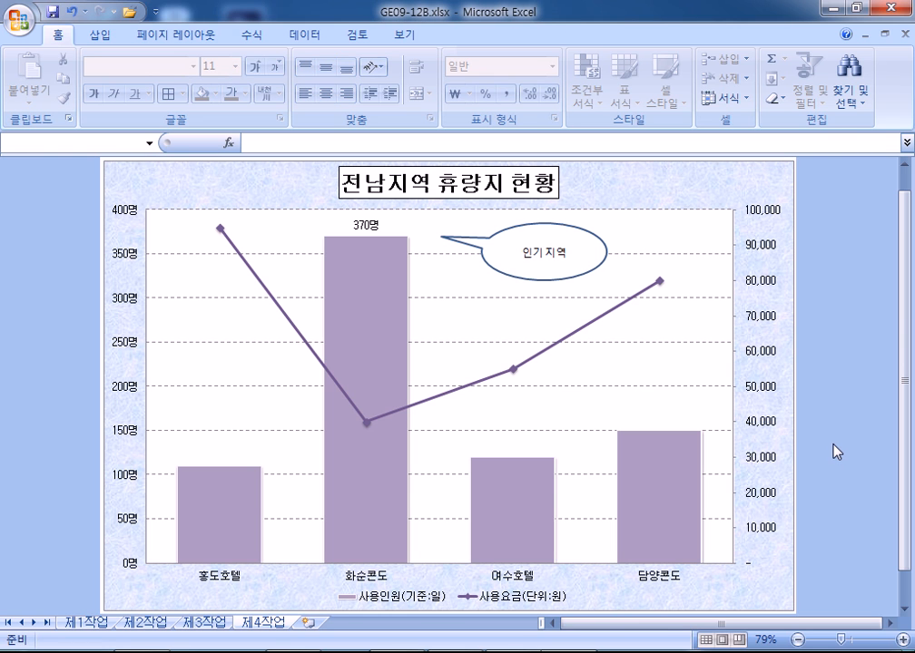
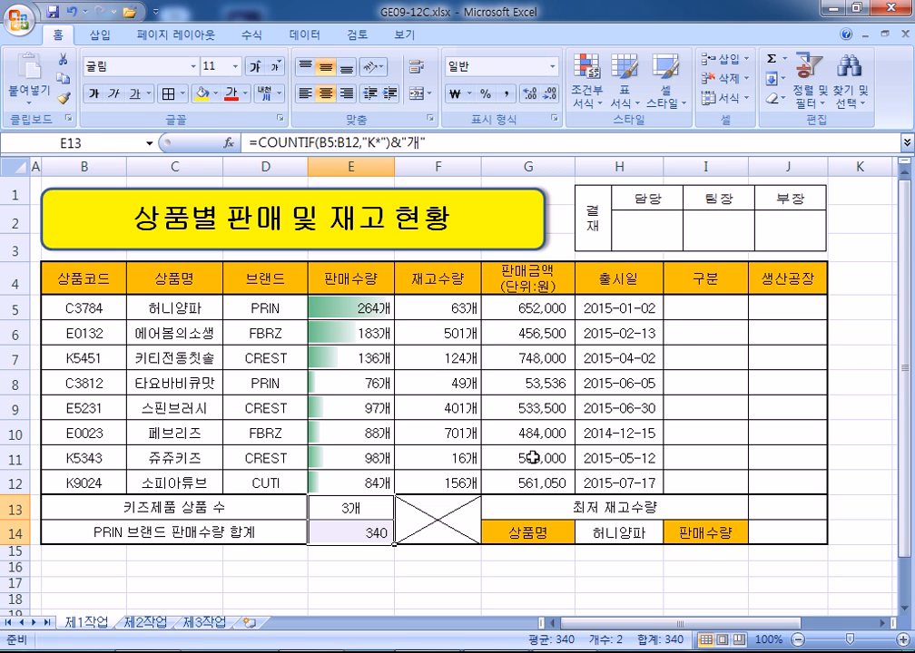
# Step: Select cell I5 in the 구분 column and minimize the ribbon
pyautogui.click(694, 310)
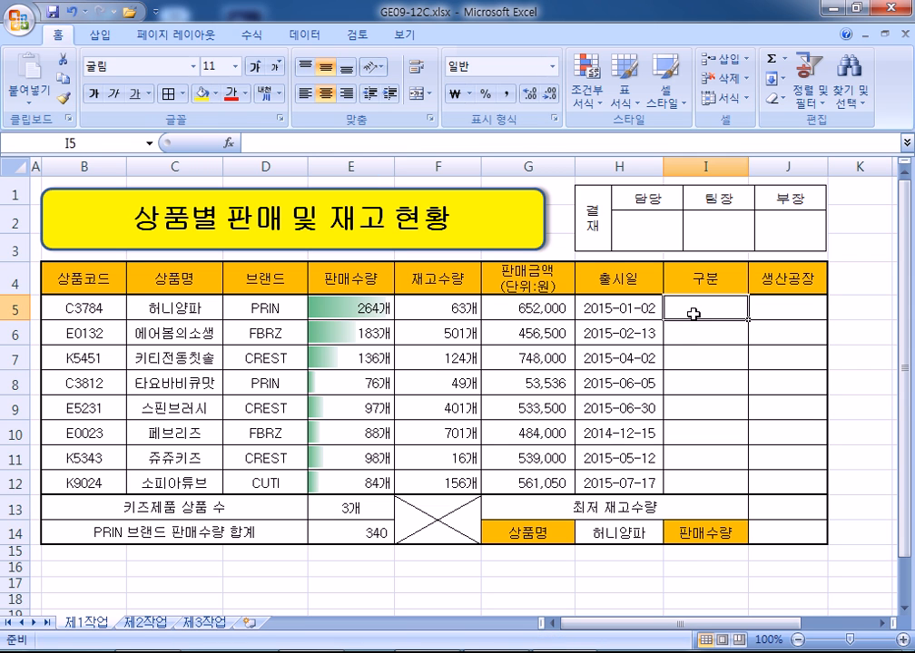
pyautogui.doubleClick(58, 34)
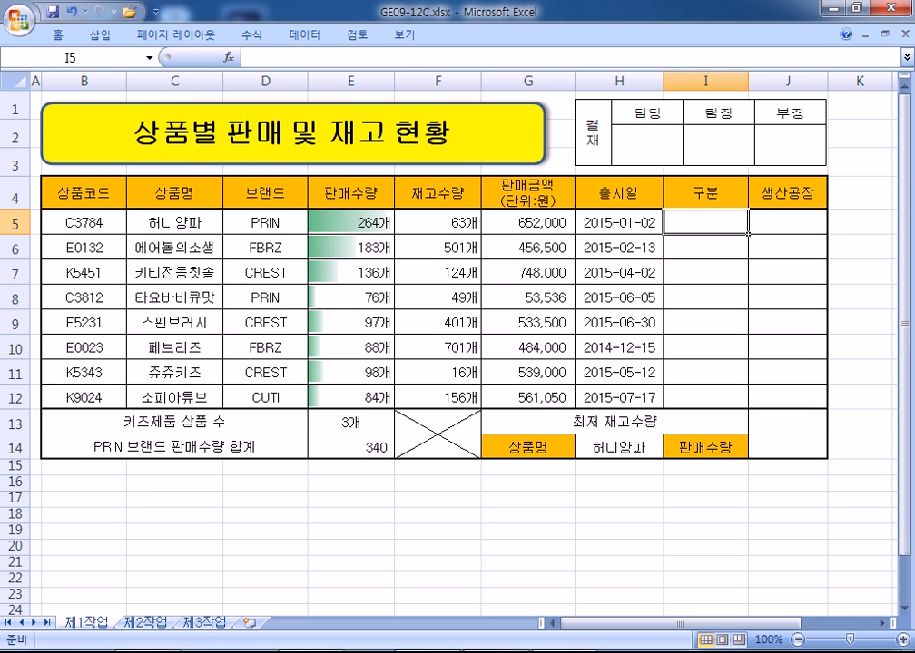
# Step: Switch to Notepad and add a dashed separator and the heading IF, WEEKDAY below the VLOOKUP formula
pyautogui.hotkey('alt', 'Tab')
pyautogui.scroll(-2, 300, 331)
pyautogui.click(356, 350)
pyautogui.write('---------------')
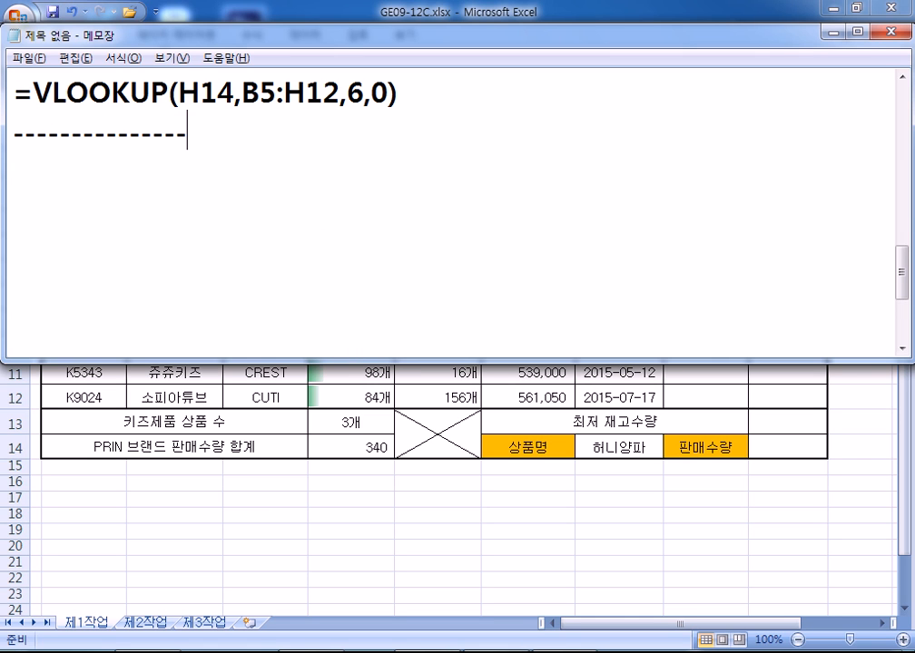
pyautogui.press('Return')
pyautogui.write('IF, WEE')
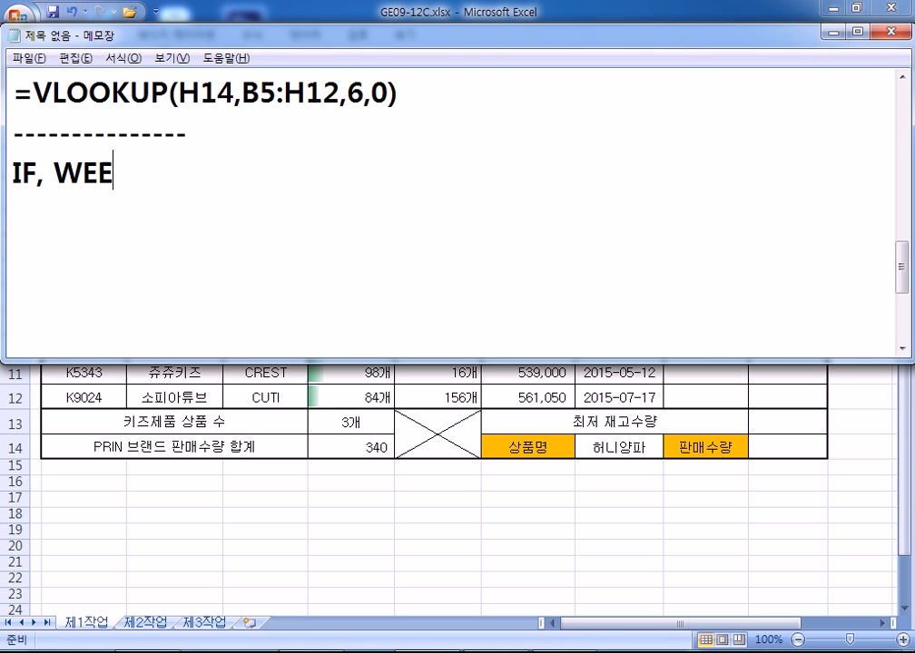
pyautogui.write('KDAY')
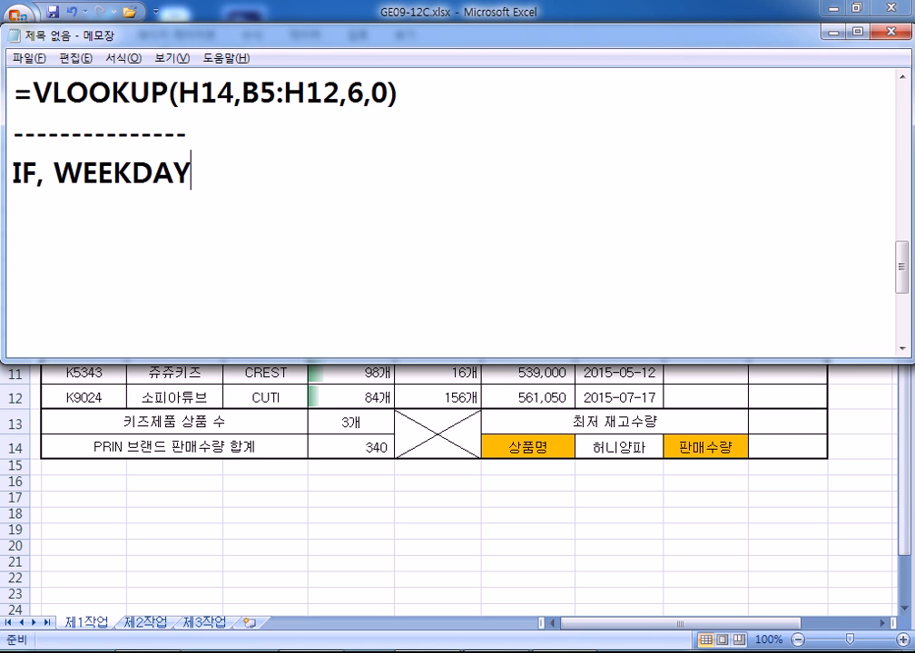
# Step: Write the formula outline =IF(출시일=금요일, "주말출시", 공백) on a new line under the heading
pyautogui.press('Return')
pyautogui.write('=ㅑㄹ(')
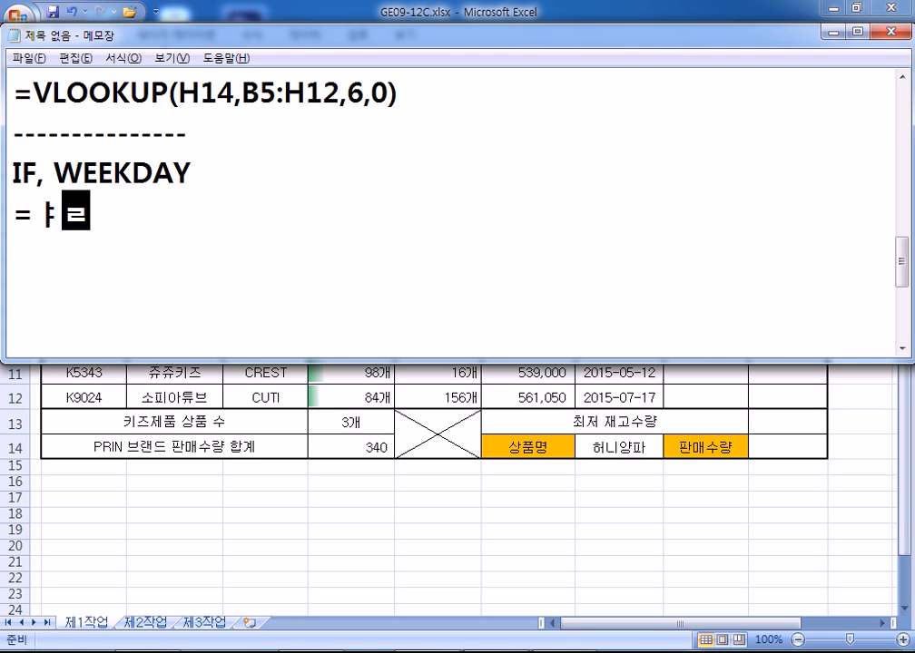
pyautogui.press('BackSpace')
pyautogui.press('BackSpace')
pyautogui.press('BackSpace')
pyautogui.write('IF')
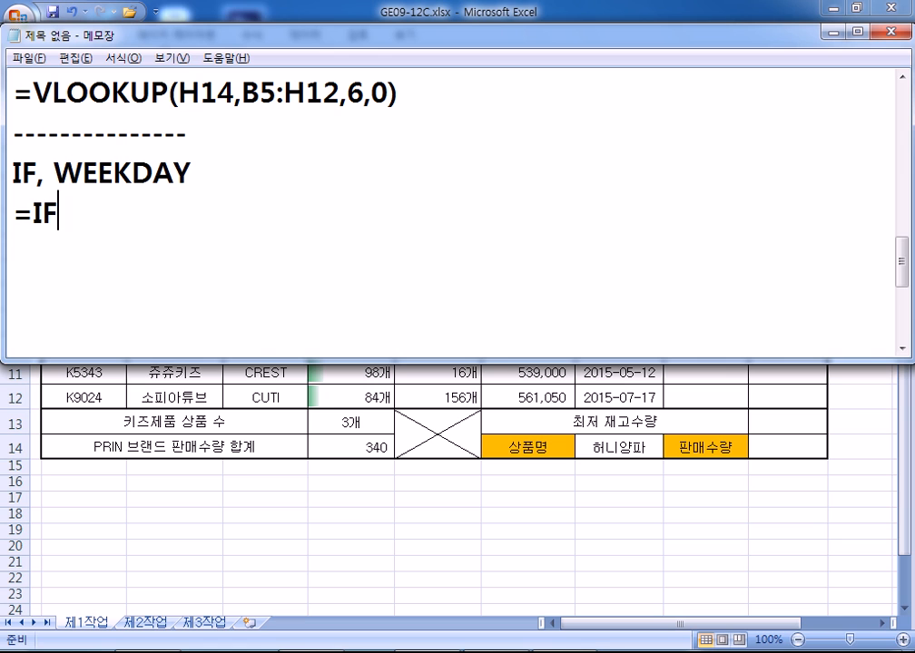
pyautogui.write('(출시일')
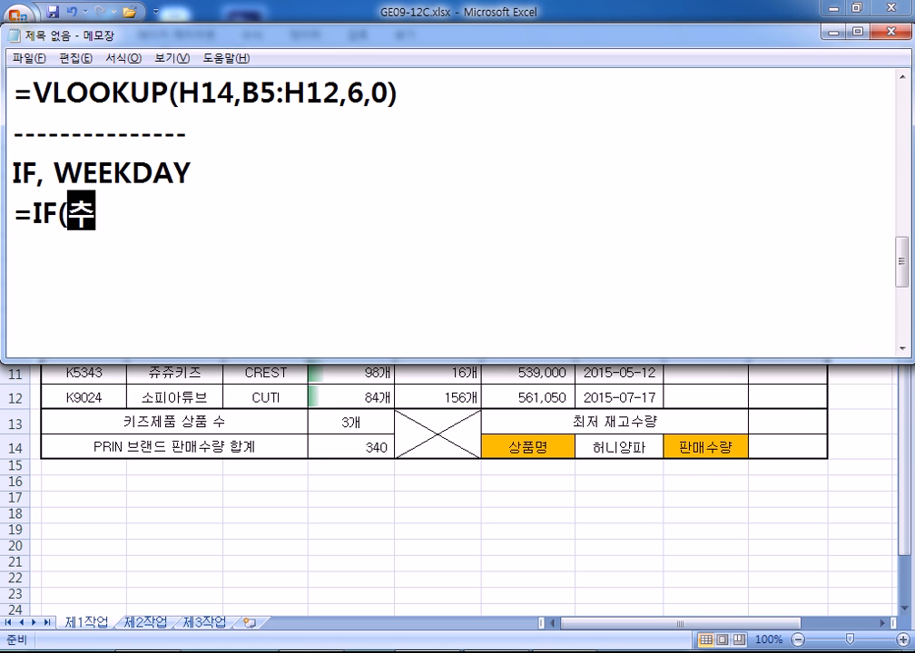
pyautogui.write('=')
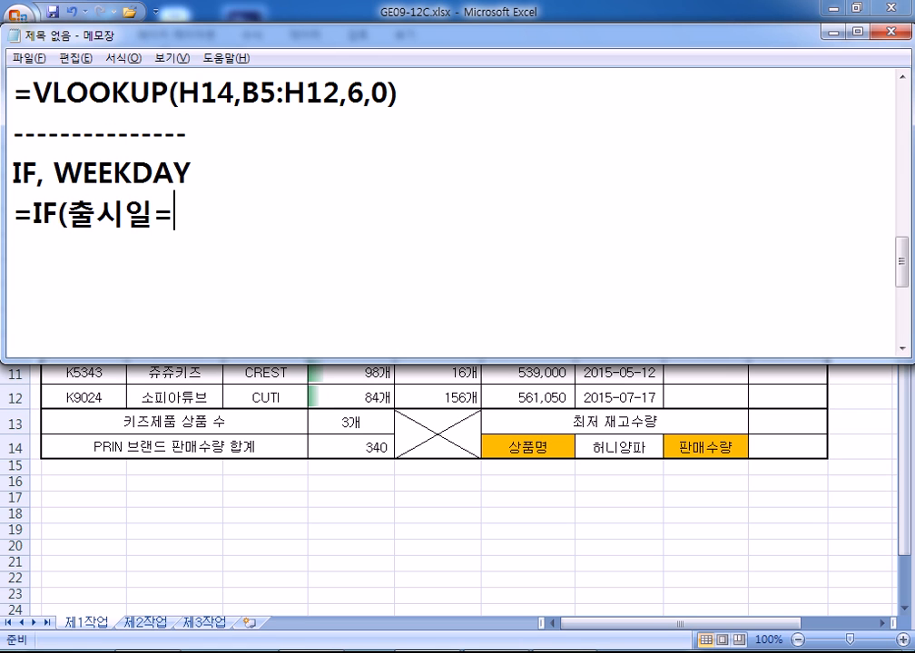
pyautogui.write('금요이ㄹ, "')
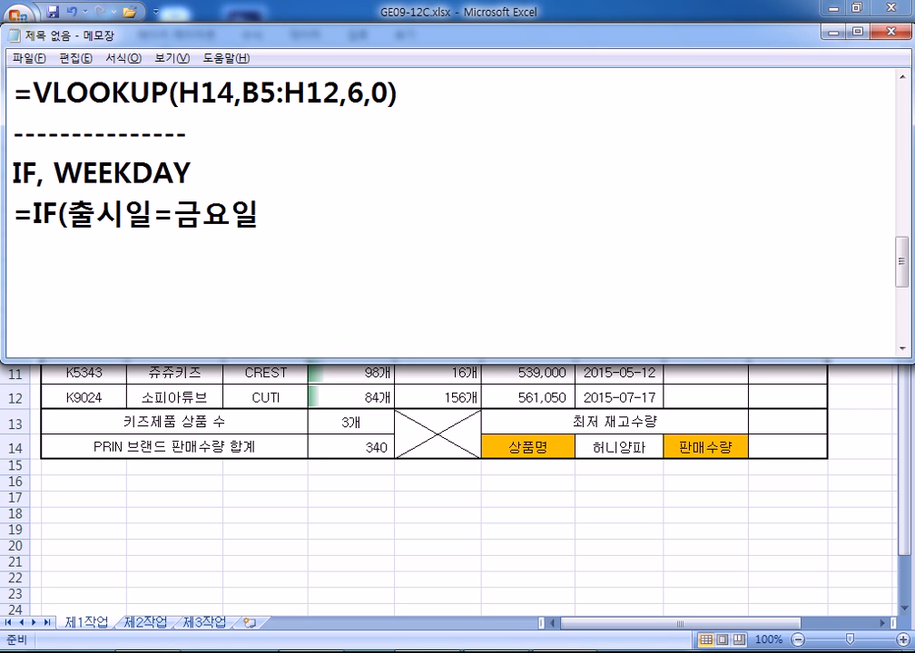
pyautogui.write('주말출시')
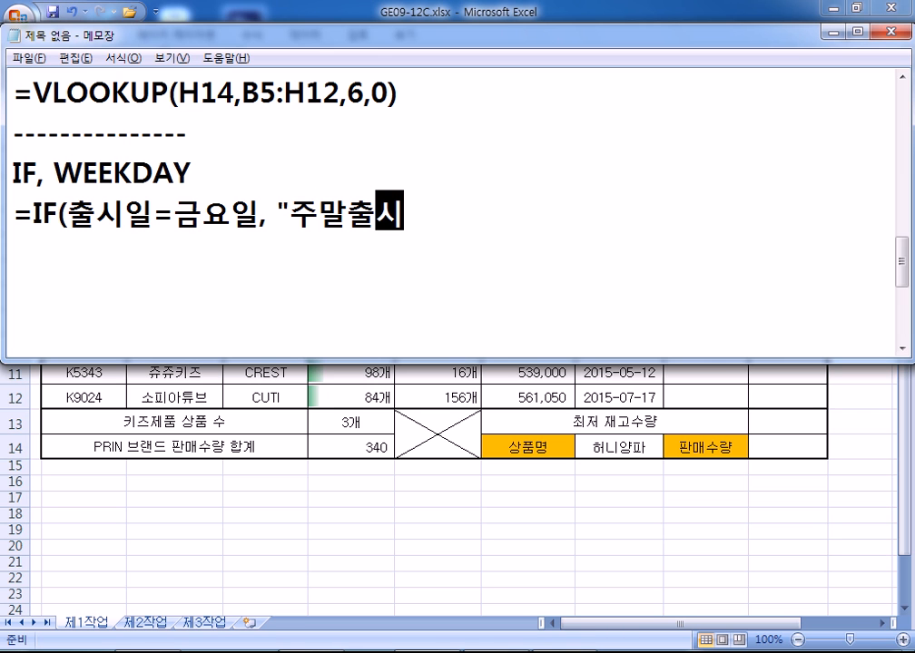
pyautogui.write('", 공ㅂ')
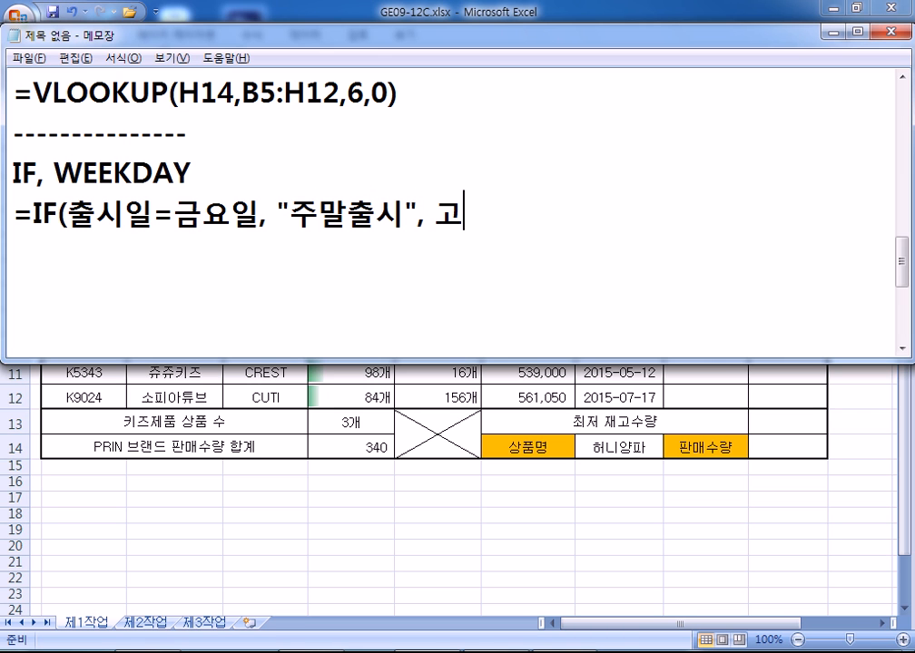
pyautogui.write('ㅐㄱ)')
pyautogui.press('Return')
# Step: Duplicate the IF outline onto the next line and replace 공백 with "" in the copy
pyautogui.press('Up')
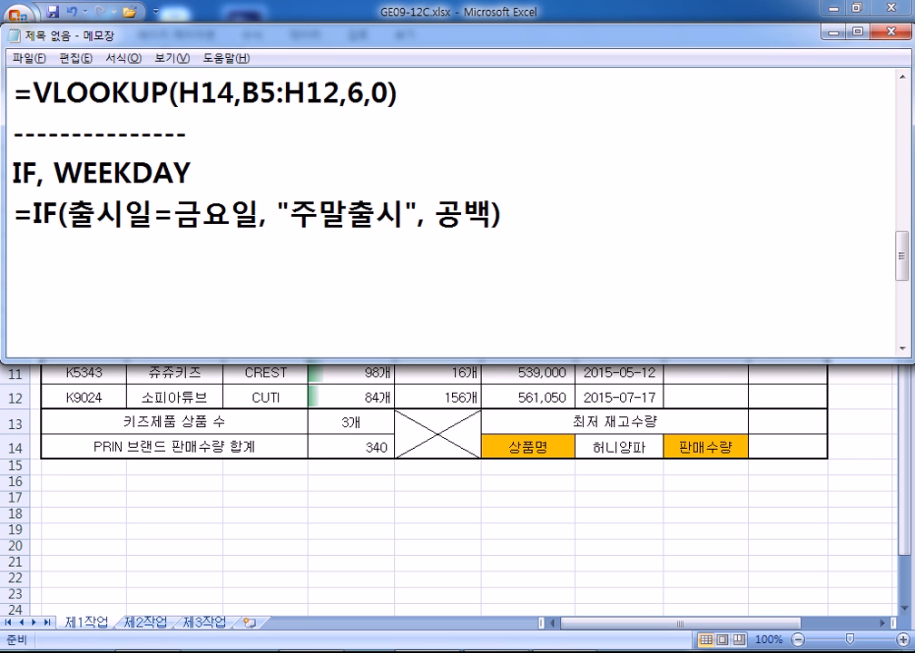
pyautogui.hotkey('shift', 'Down')
pyautogui.hotkey('ctrl', 'c')
pyautogui.press('Right')
pyautogui.hotkey('ctrl', 'v')
pyautogui.press('Left')
pyautogui.press('Left')
pyautogui.press('Left')
pyautogui.write('""')
pyautogui.press('Delete')
pyautogui.press('Delete')
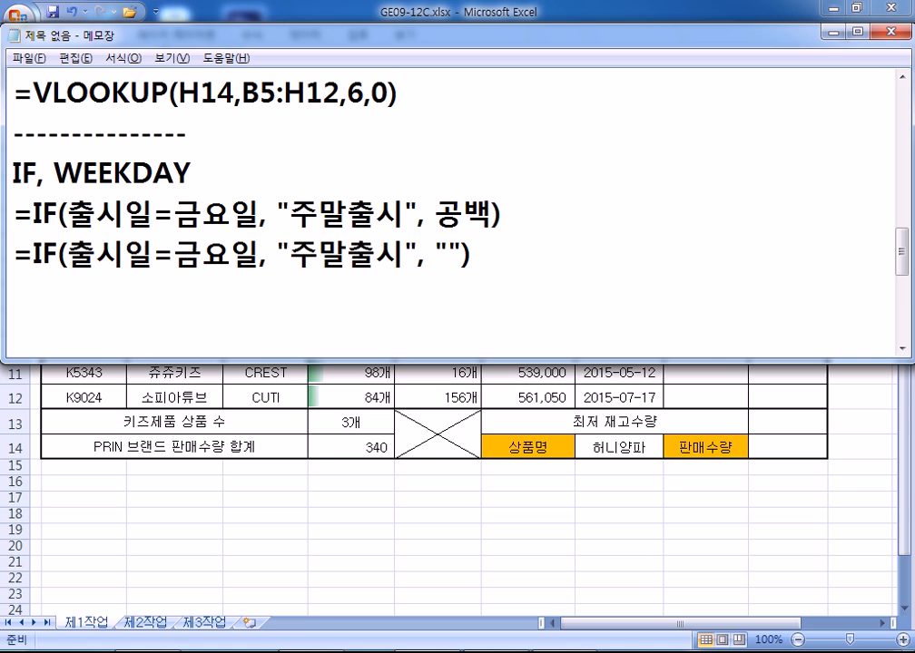
# Step: Replace the condition 출시일=금요일 in the second IF line with WEEKDAY(출시일)
pyautogui.press('Left')
pyautogui.press('Left')
pyautogui.press('Left')
pyautogui.press('Left')
pyautogui.press('Left')
pyautogui.press('Left')
pyautogui.press('Left')
pyautogui.press('Left')
pyautogui.press('Left')
pyautogui.press('Left')
pyautogui.press('Left')
pyautogui.press('Left')
pyautogui.press('Left')
pyautogui.press('Left')
pyautogui.press('Left')
pyautogui.press('Left')
pyautogui.press('Left')
pyautogui.press('Left')
pyautogui.press('Left')
pyautogui.press('Left')
pyautogui.press('Right')
pyautogui.press('Right')
pyautogui.press('Right')
pyautogui.hotkey('shift', 'Right')
pyautogui.hotkey('shift', 'Right')
pyautogui.hotkey('shift', 'Right')
pyautogui.hotkey('shift', 'Right')
pyautogui.hotkey('shift', 'Right')
pyautogui.hotkey('shift', 'Right')
pyautogui.hotkey('shift', 'Right')
pyautogui.hotkey('shift', 'Right')
pyautogui.hotkey('shift', 'Left')
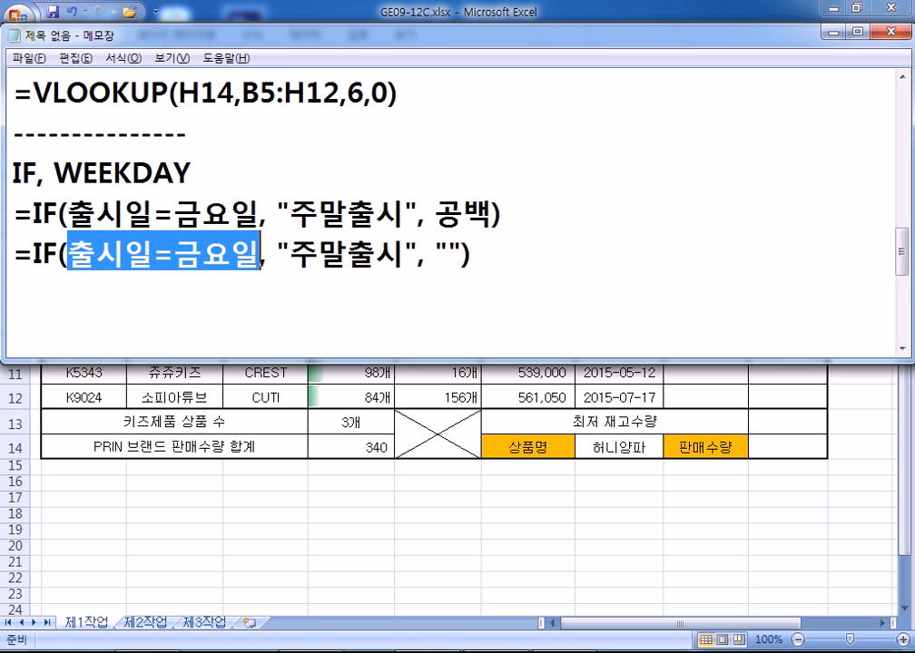
pyautogui.write('WEE')
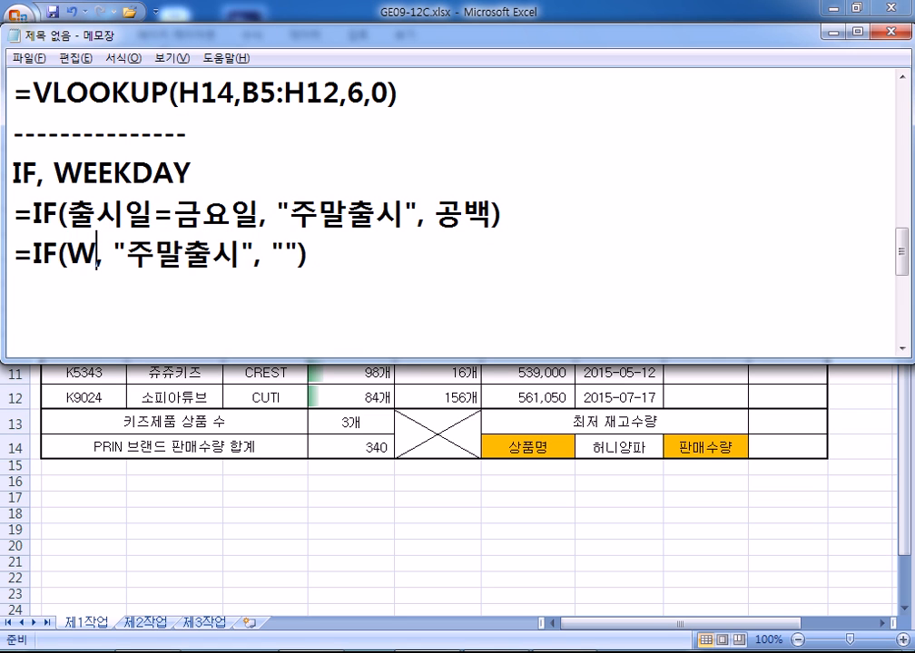
pyautogui.write('KDAY(ㅊ')
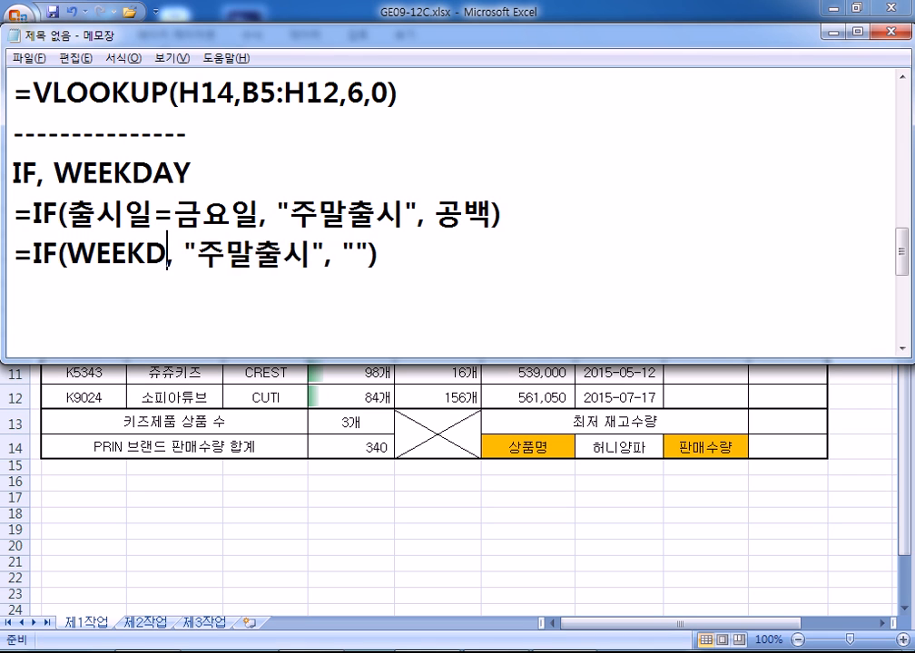
pyautogui.write('출시일)')
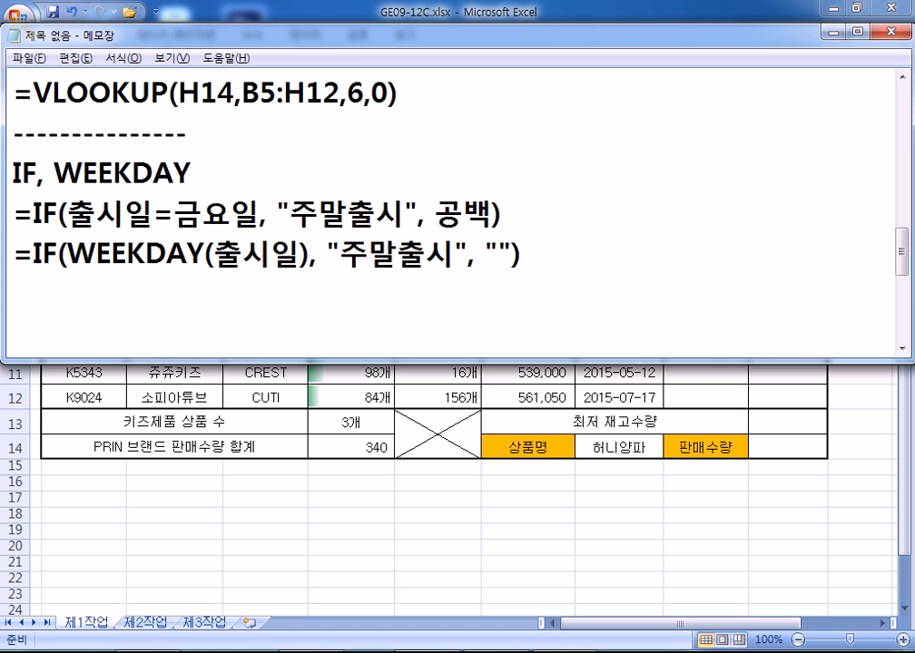
pyautogui.press('Left')
pyautogui.write(',DHQT')
pyautogui.press('BackSpace')
pyautogui.press('BackSpace')
pyautogui.press('BackSpace')
pyautogui.press('BackSpace')
pyautogui.write('DH')
pyautogui.press('BackSpace')
pyautogui.press('BackSpace')
pyautogui.write('옵션')
pyautogui.press('Right')
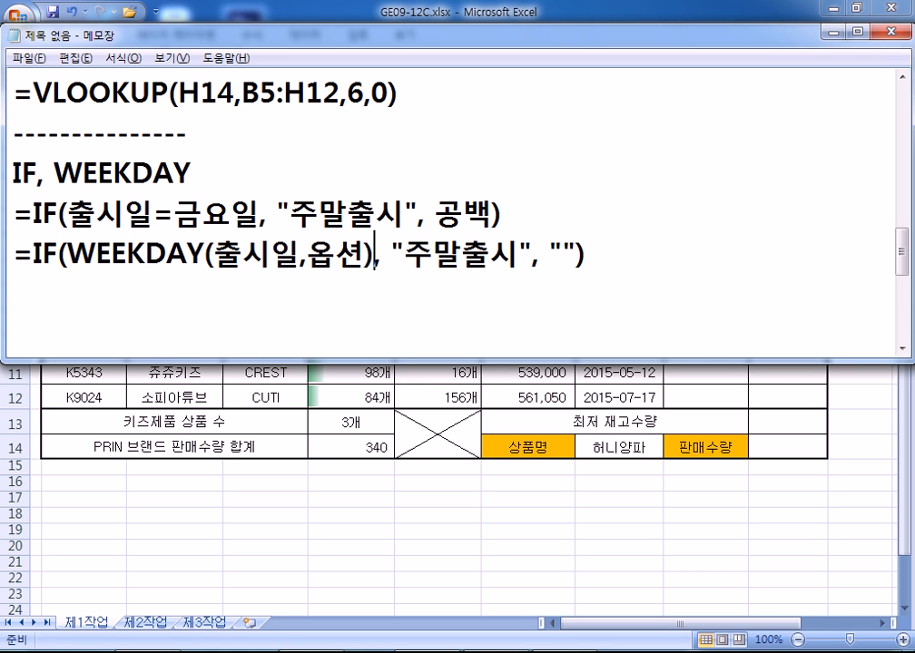
pyautogui.press('Left')
pyautogui.press('Left')
pyautogui.press('Left')
pyautogui.press('Left')
pyautogui.press('Delete')
pyautogui.press('Delete')
pyautogui.press('Delete')
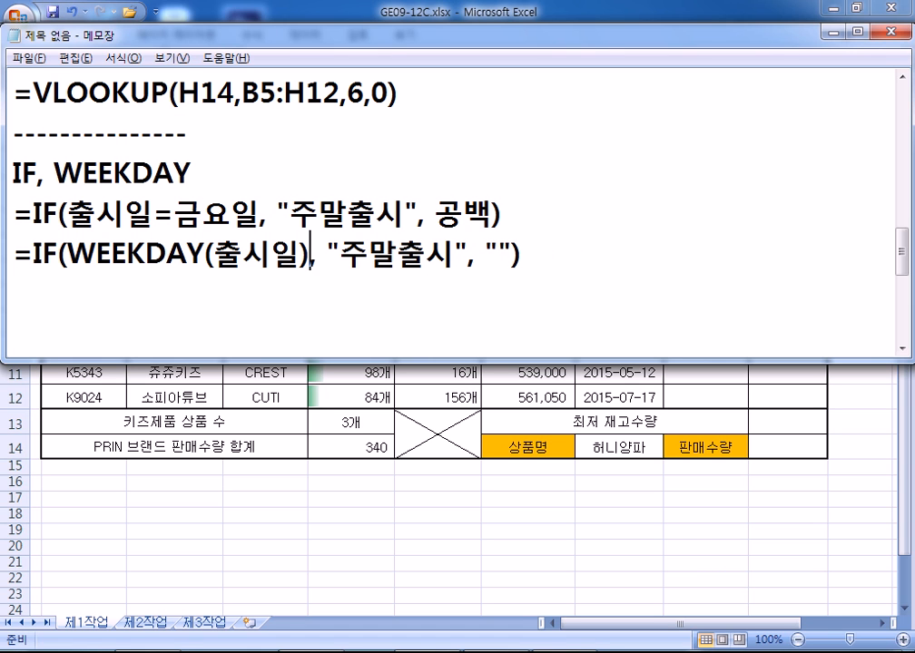
# Step: Compare WEEKDAY(출시일) with 6 by adding =6 after it in the second IF line
pyautogui.press('Right')
pyautogui.write('=')
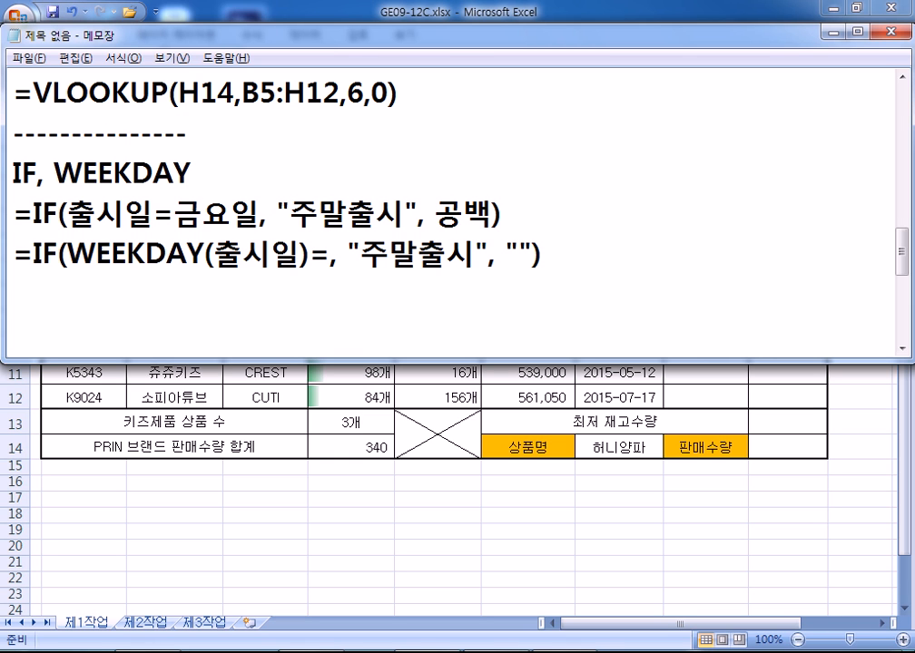
pyautogui.write('6')
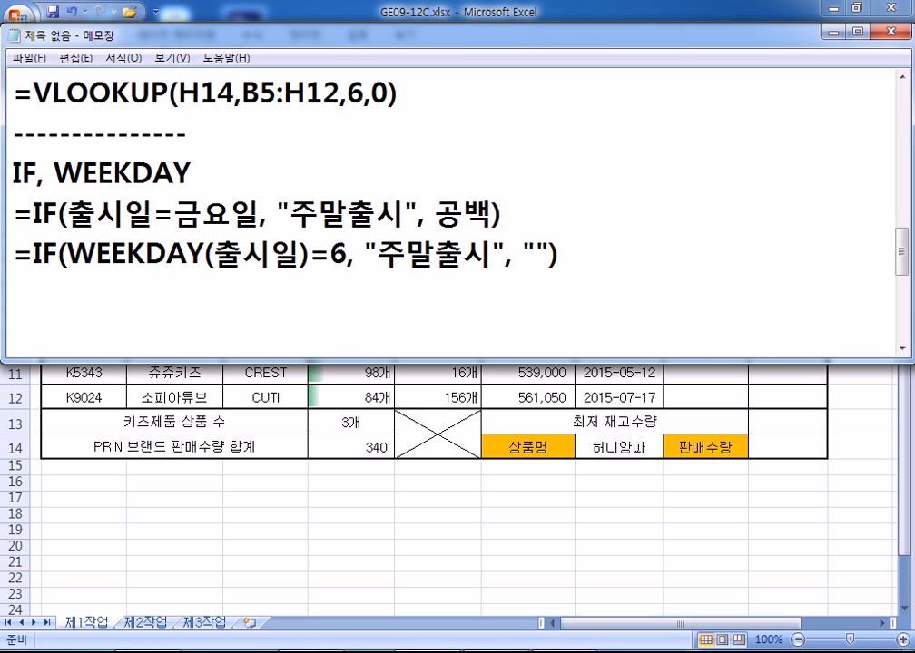
# Step: Duplicate the WEEKDAY formula line below and add 1 as the second WEEKDAY argument in the copy
pyautogui.press('Home')
pyautogui.hotkey('shift', 'Down')
pyautogui.hotkey('ctrl', 'c')
pyautogui.press('Right')
pyautogui.hotkey('ctrl', 'v')
pyautogui.press('Left')
pyautogui.press('Left')
pyautogui.press('Left')
pyautogui.press('Left')
pyautogui.press('Left')
pyautogui.press('Left')
pyautogui.press('Left')
pyautogui.press('Left')
pyautogui.press('Left')
pyautogui.press('Left')
pyautogui.press('Left')
pyautogui.press('Left')
pyautogui.press('Left')
pyautogui.press('Left')
pyautogui.press('Left')
pyautogui.press('Left')
pyautogui.press('Left')
pyautogui.press('Left')
pyautogui.press('Right')
pyautogui.press('Right')
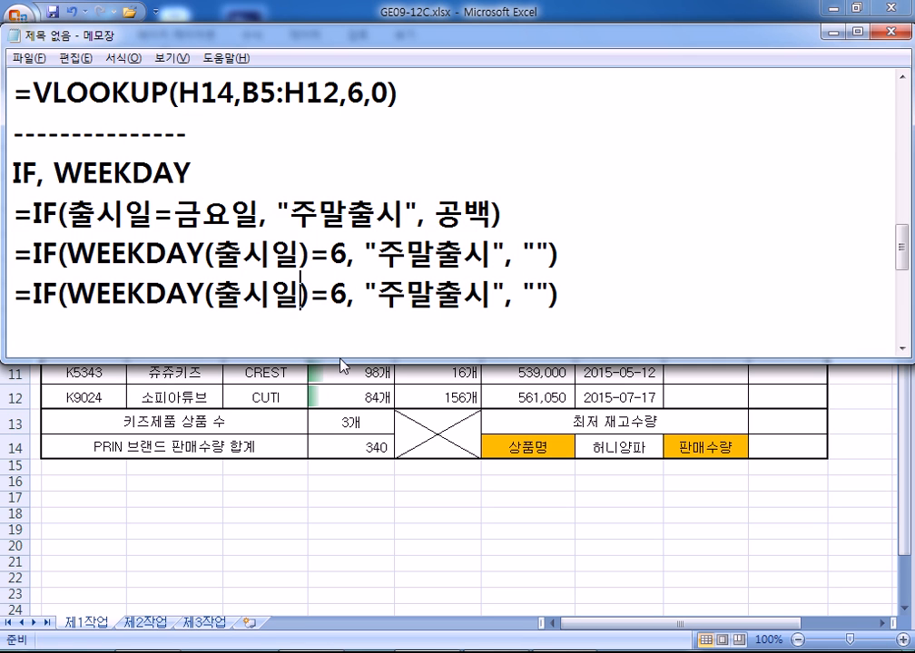
pyautogui.write(',1')
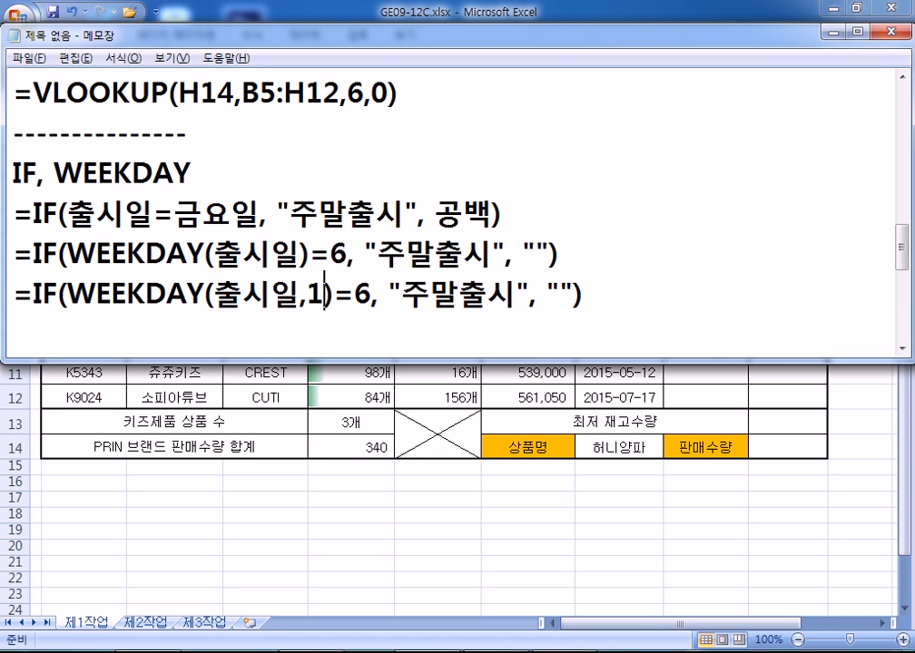
# Step: Set the copied formula's comparison value to 5 and its second WEEKDAY argument to 2
pyautogui.press('Right')
pyautogui.press('Right')
pyautogui.press('Right')
pyautogui.press('Left')
pyautogui.press('Delete')
pyautogui.write('5')
pyautogui.press('Up')
pyautogui.press('Down')
pyautogui.press('Left')
pyautogui.press('Left')
pyautogui.press('Left')
pyautogui.press('Left')
pyautogui.write('2')
pyautogui.press('Delete')
pyautogui.press('Up')
pyautogui.press('Up')
pyautogui.press('Down')
pyautogui.write(',1')
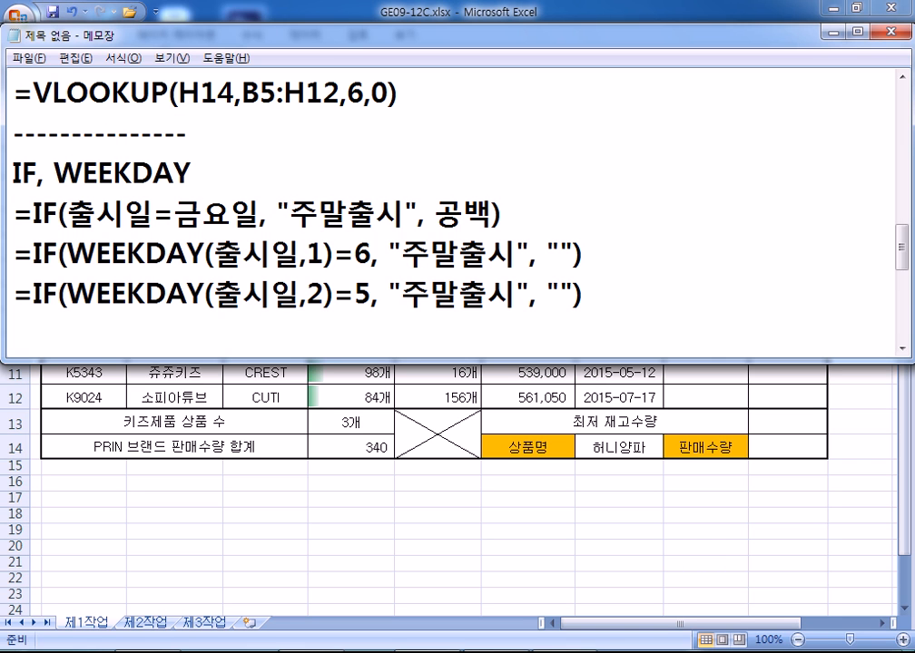
pyautogui.press('Left')
pyautogui.press('BackSpace')
pyautogui.press('Delete')
pyautogui.press('Down')
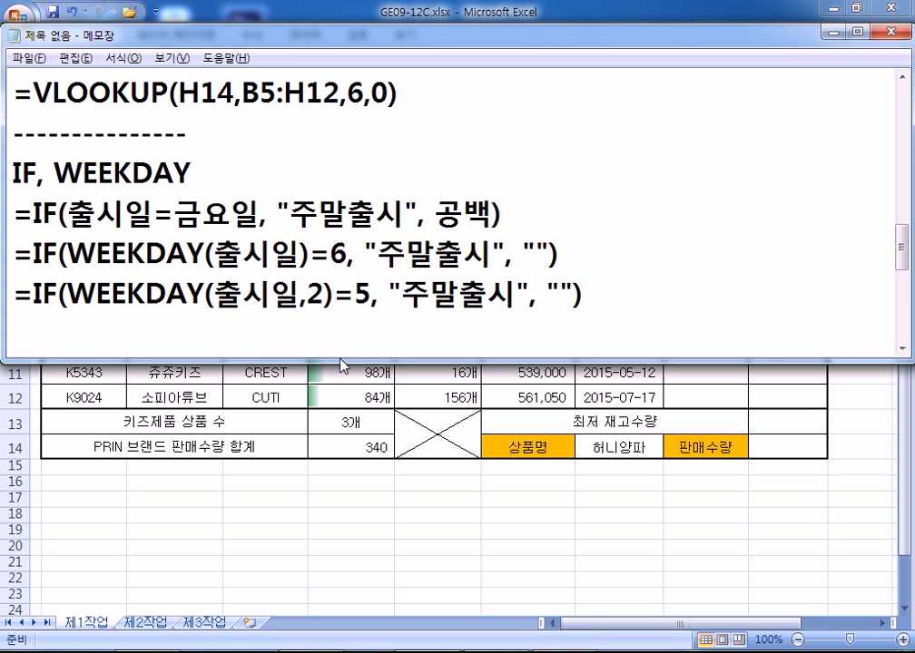
# Step: Switch back to Excel and select the first 출시일 date in cell H5
pyautogui.press('Right')
pyautogui.press('Right')
pyautogui.press('Right')
pyautogui.press('Right')
pyautogui.press('Right')
pyautogui.hotkey('alt', 'Tab')
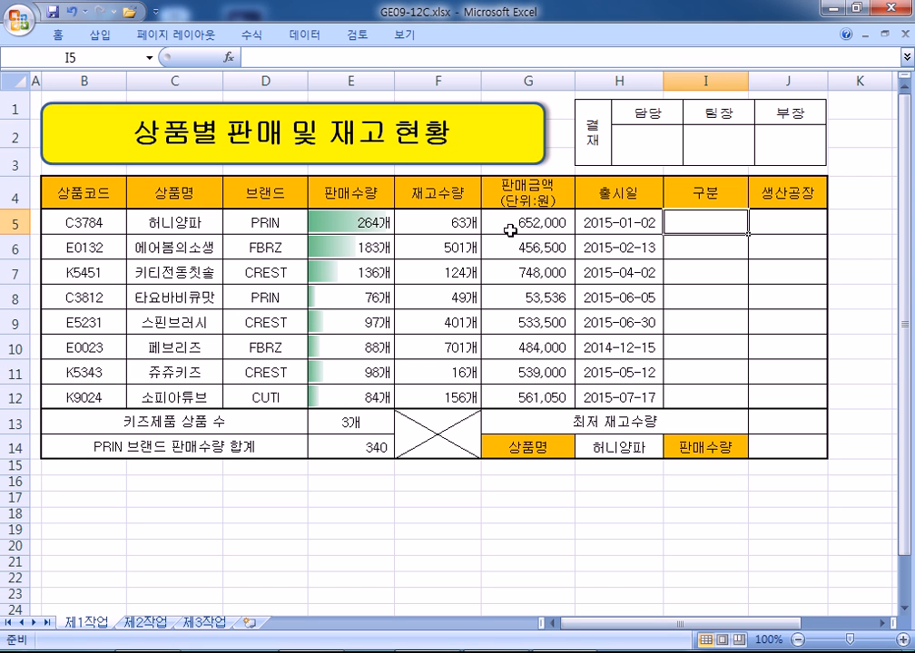
pyautogui.click(615, 224)
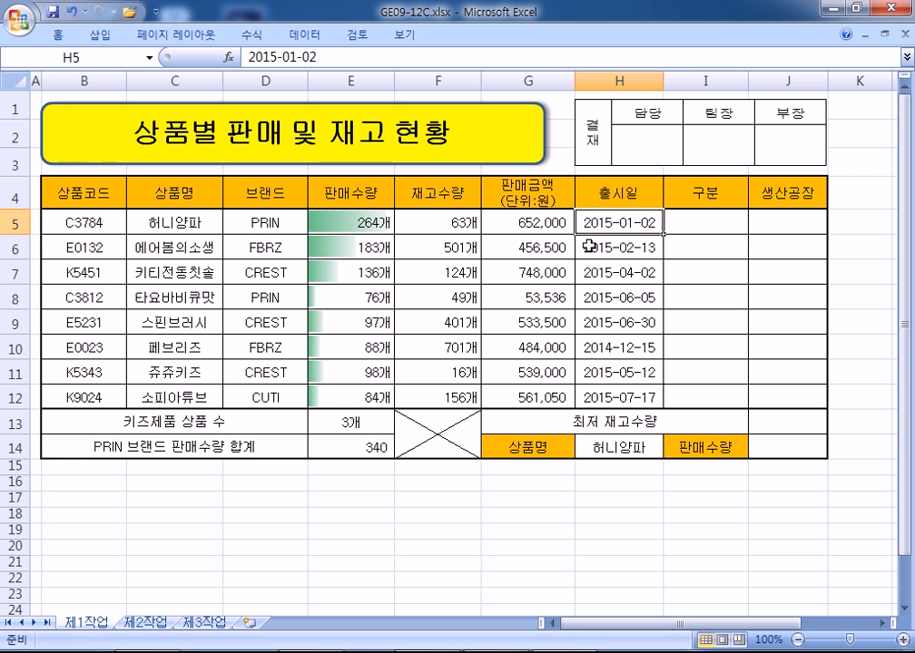
# Step: Switch to Notepad and replace the 출시일 argument with H5 in both WEEKDAY formulas
pyautogui.hotkey('alt', 'Tab')
pyautogui.moveTo(212, 254); pyautogui.dragTo(299, 255)
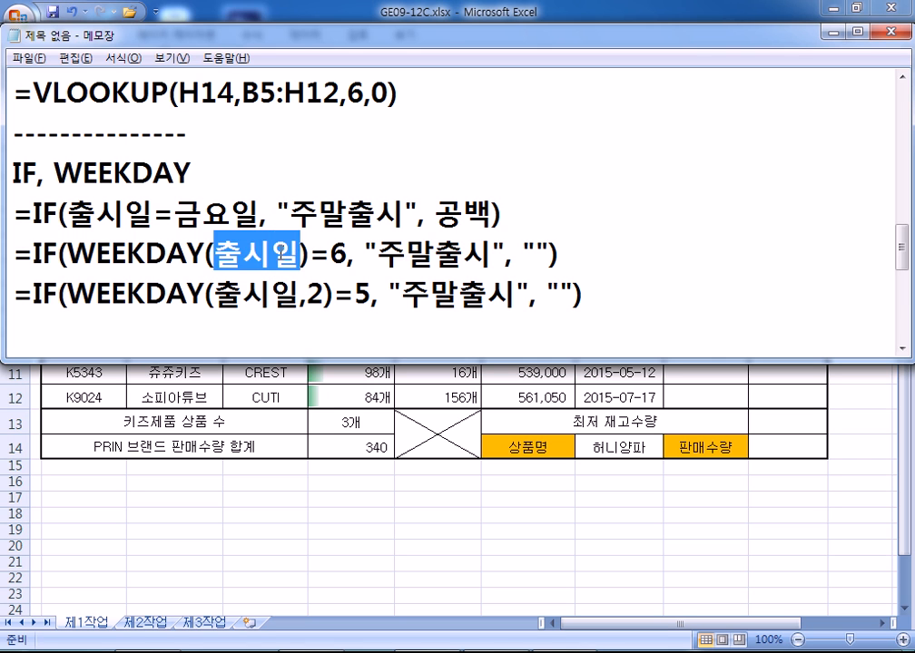
pyautogui.write('ㅗ')
pyautogui.press('BackSpace')
pyautogui.press('Hangul')
pyautogui.write('H')
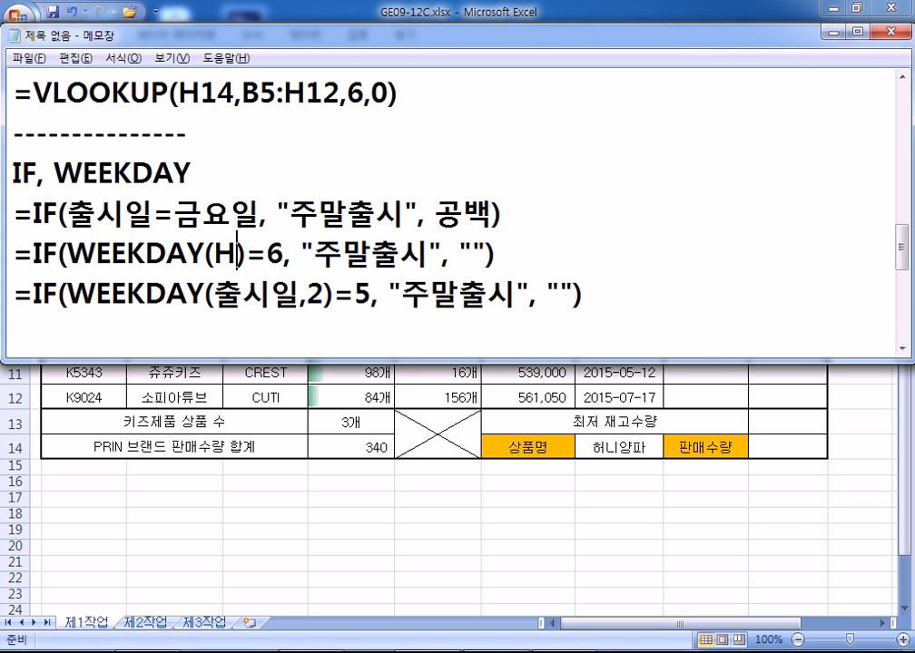
pyautogui.write('5')
pyautogui.press('Down')
pyautogui.press('Left')
pyautogui.write('H5')
pyautogui.press('Delete')
pyautogui.press('Delete')
pyautogui.press('Delete')
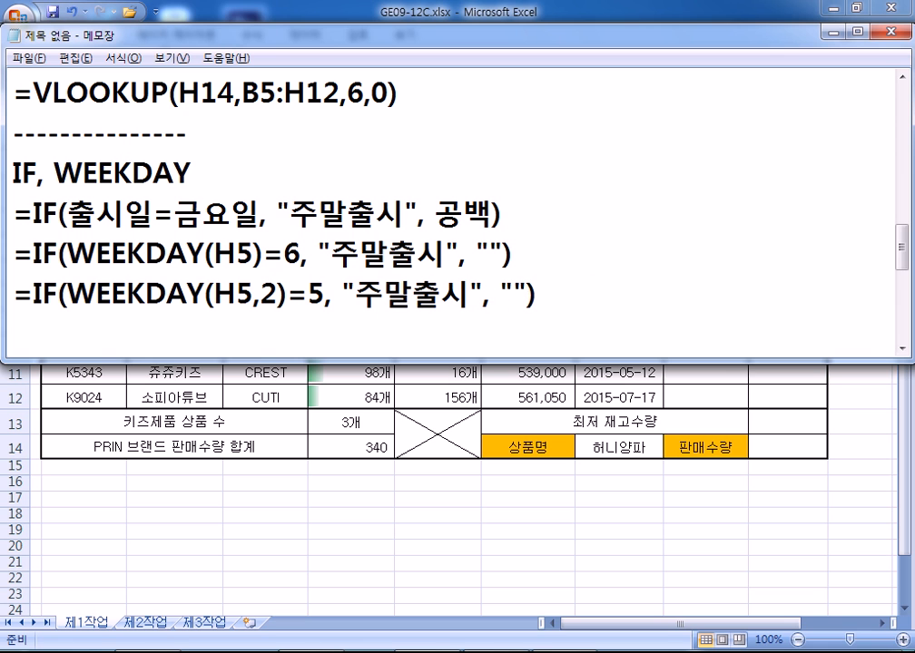
# Step: Copy the formula =IF(WEEKDAY(H5,2)=5, "주말출시", "") from the notes into cell I5 of the Excel sheet
pyautogui.press('Up')
pyautogui.press('Home')
pyautogui.hotkey('shift', 'Down')
pyautogui.press('Right')
pyautogui.hotkey('shift', 'End')
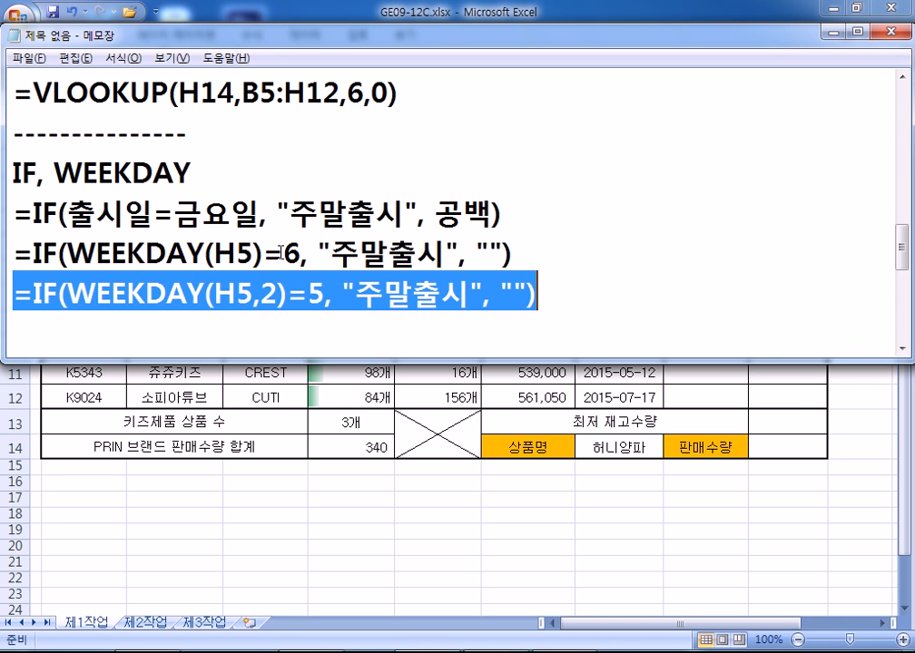
pyautogui.hotkey('ctrl', 'c')
pyautogui.hotkey('alt', 'Tab')
pyautogui.click(688, 229)
pyautogui.hotkey('ctrl', 'v')
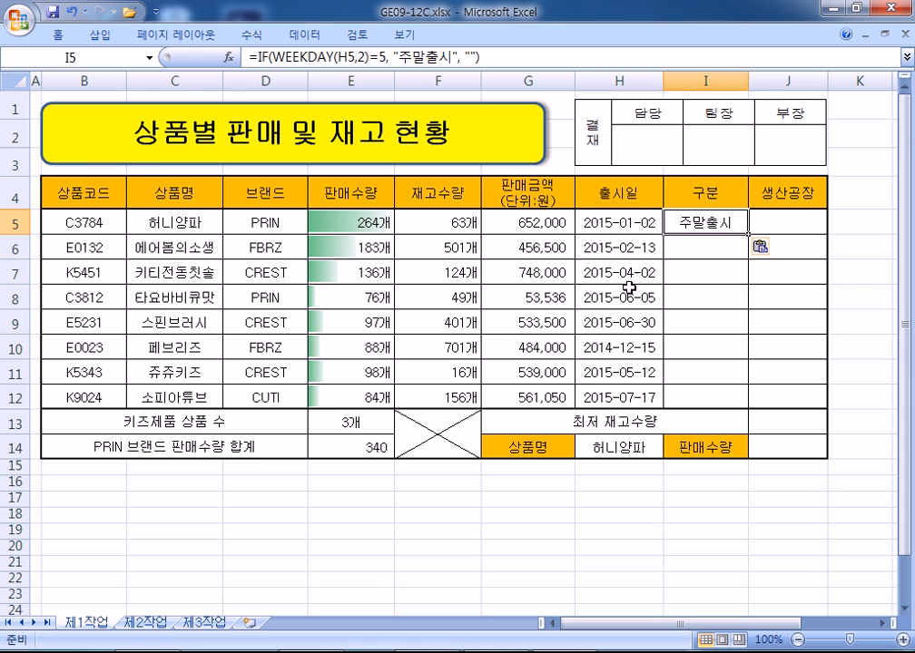
# Step: Copy =IF(WEEKDAY(H5)=6, "주말출시", "") from the Notepad notes into cell I5 of the Excel sheet
pyautogui.hotkey('alt', 'Tab')
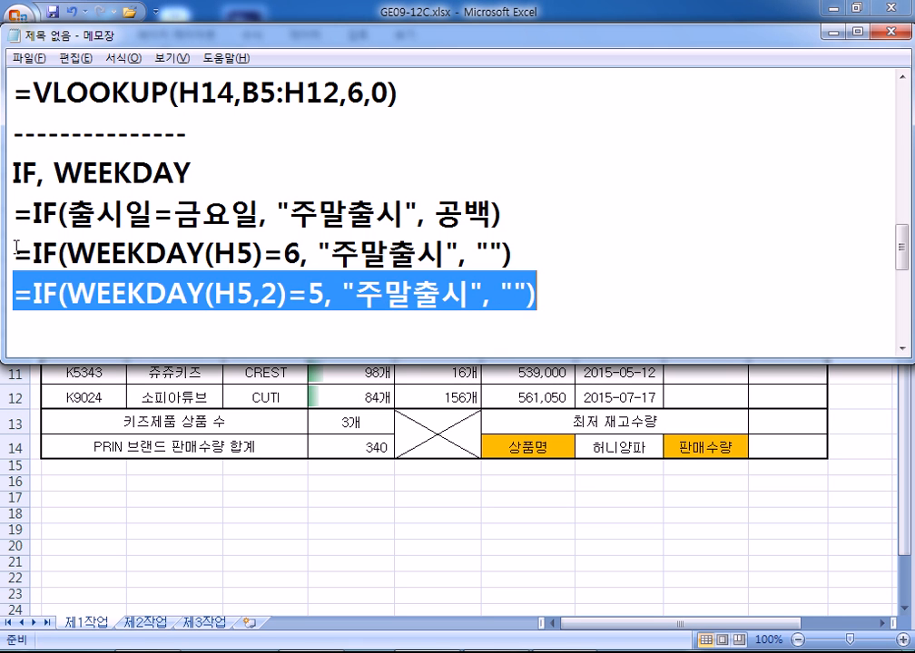
pyautogui.moveTo(14, 254); pyautogui.dragTo(215, 254)
pyautogui.moveTo(501, 213); pyautogui.dragTo(527, 255)
pyautogui.hotkey('ctrl', 'c')
pyautogui.hotkey('alt', 'Tab')
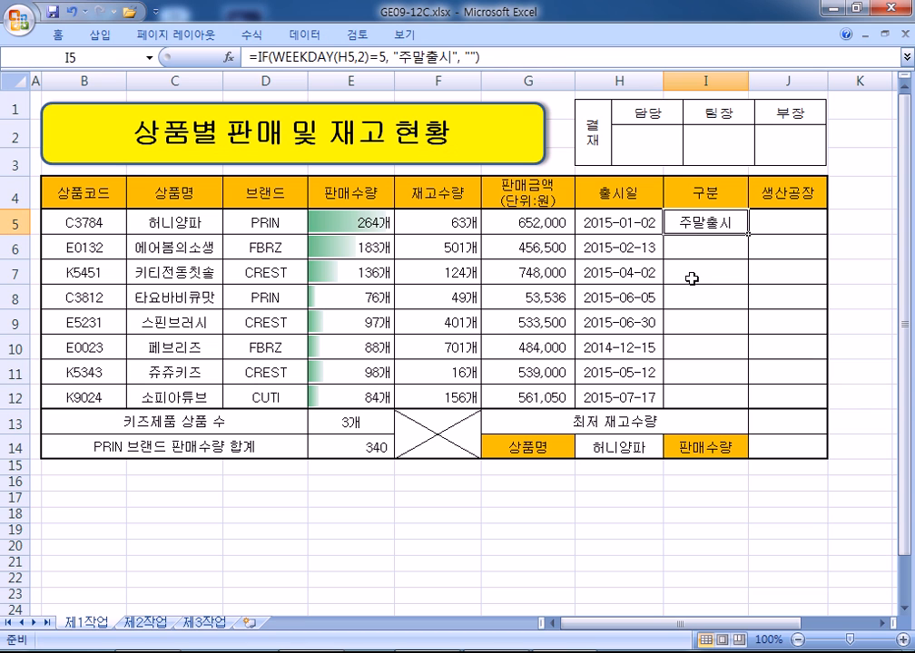
pyautogui.hotkey('ctrl', 'v')
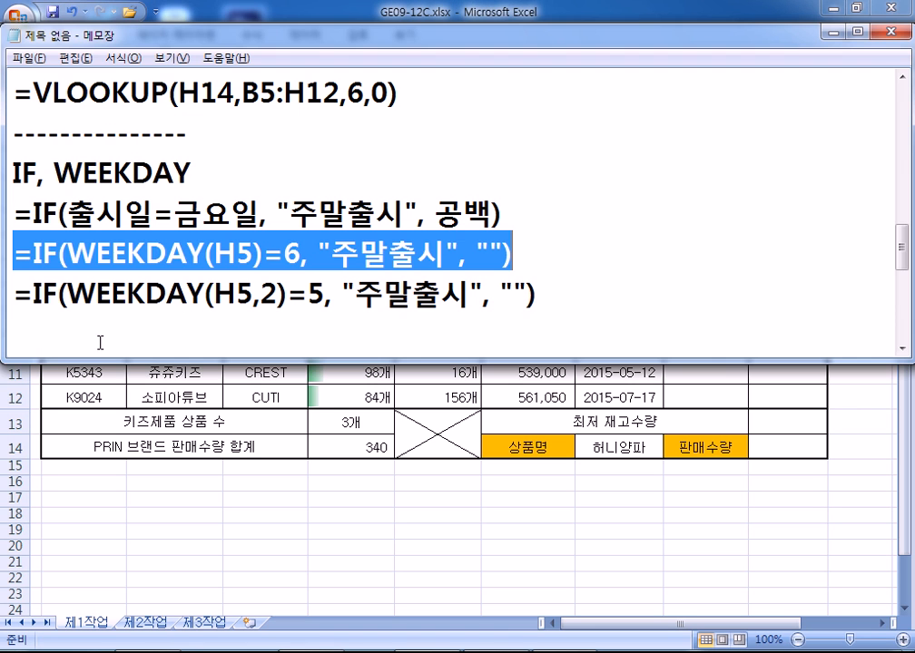
# Step: Return to Notepad and duplicate the WEEKDAY(H5,2)=5 formula line directly below itself
pyautogui.hotkey('alt', 'Tab')
pyautogui.click(13, 298)
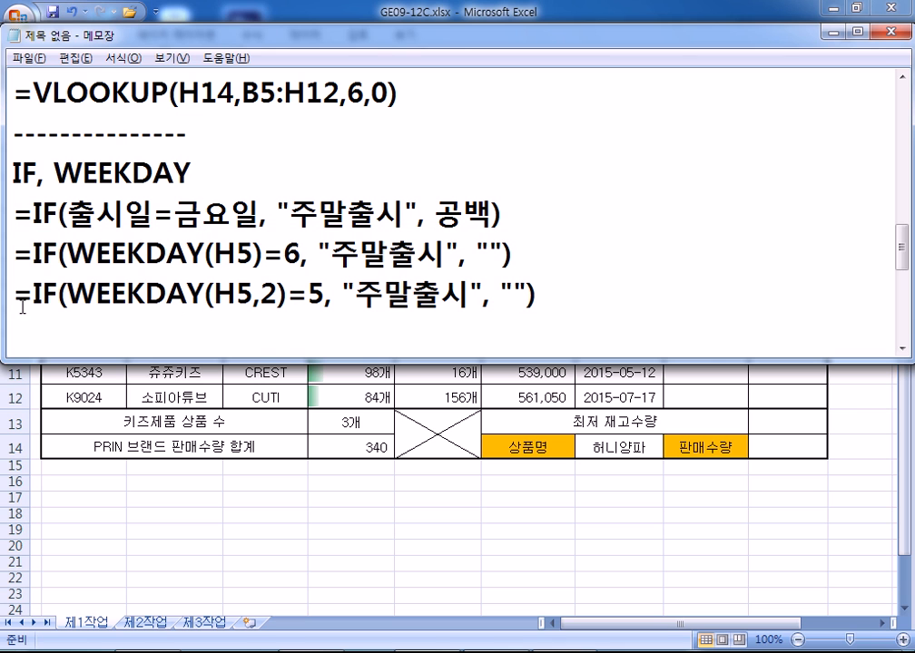
pyautogui.hotkey('shift', 'End')
pyautogui.hotkey('ctrl', 'c')
pyautogui.press('End')
pyautogui.press('Return')
pyautogui.hotkey('ctrl', 'v')
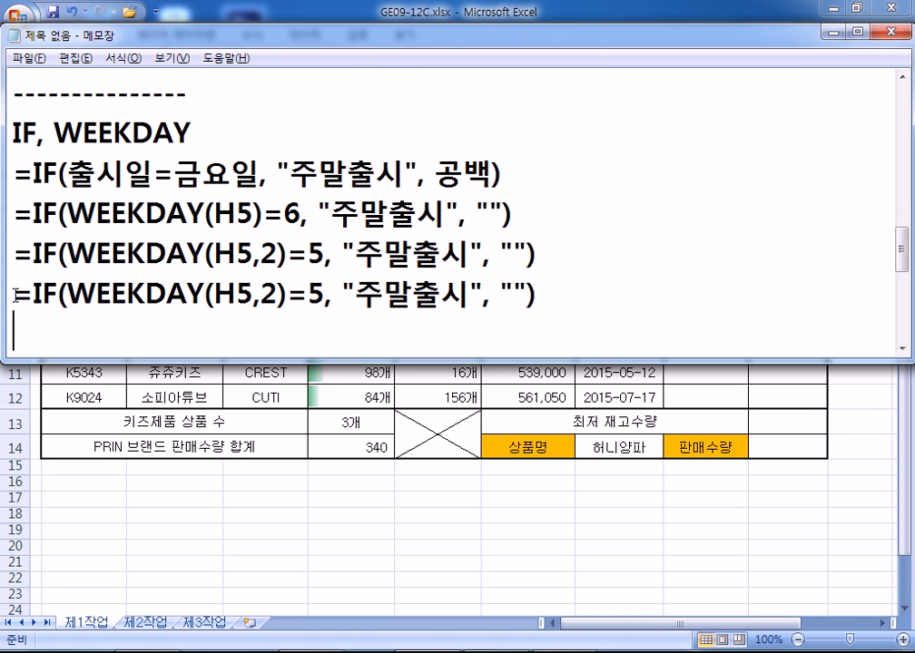
# Step: Change the duplicated formula's condition to WEEKDAY(H5,3)=4
pyautogui.press('Left')
pyautogui.press('Left')
pyautogui.press('Left')
pyautogui.press('Left')
pyautogui.press('Left')
pyautogui.press('Left')
pyautogui.press('Left')
pyautogui.press('Left')
pyautogui.press('Left')
pyautogui.press('Left')
pyautogui.press('Left')
pyautogui.press('Left')
pyautogui.press('Left')
pyautogui.press('Left')
pyautogui.press('Left')
pyautogui.press('Left')
pyautogui.press('Left')
pyautogui.press('Delete')
pyautogui.write('3')
pyautogui.press('Right')
pyautogui.press('Right')
pyautogui.press('Delete')
pyautogui.write('4')
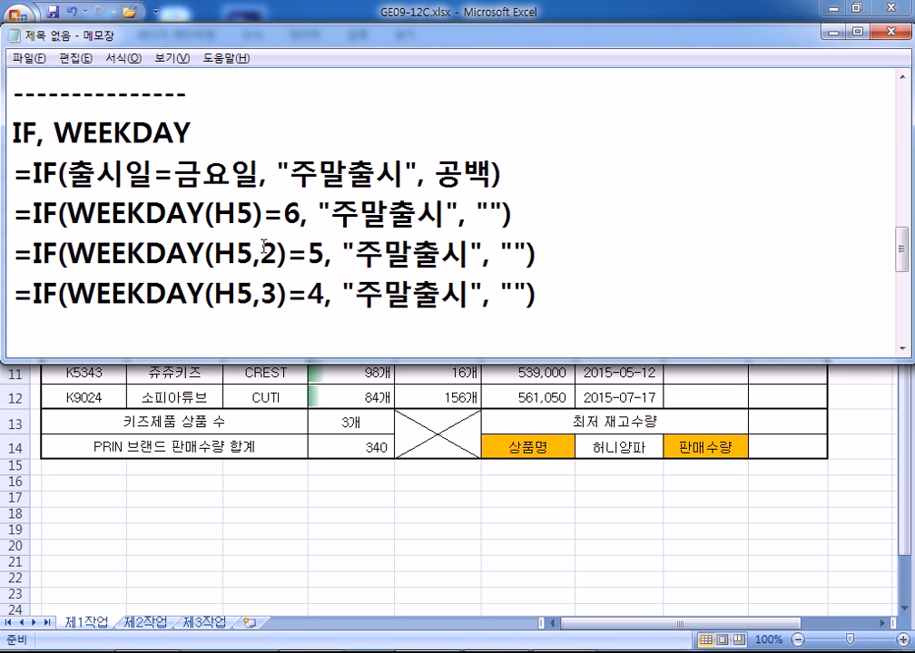
# Step: Add the heading "WEEKDAY 함수의 옵션" below the formulas, followed by three lines beginning "1,", "2," and "3,"
pyautogui.click(294, 329)
pyautogui.write('ㅈ')
pyautogui.press('BackSpace')
pyautogui.write('WEEKDAYT')
pyautogui.press('BackSpace')
pyautogui.write('함수의 옵션')
pyautogui.press('Return')
pyautogui.write('1')
pyautogui.write(',')
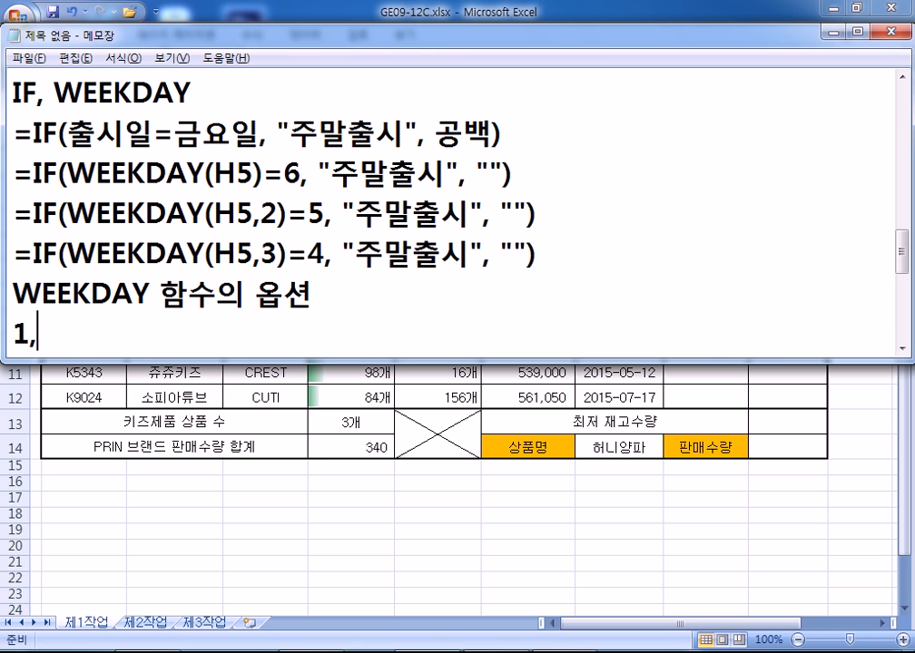
pyautogui.press('Return')
pyautogui.write('2,')
pyautogui.press('Return')
pyautogui.write('3,')
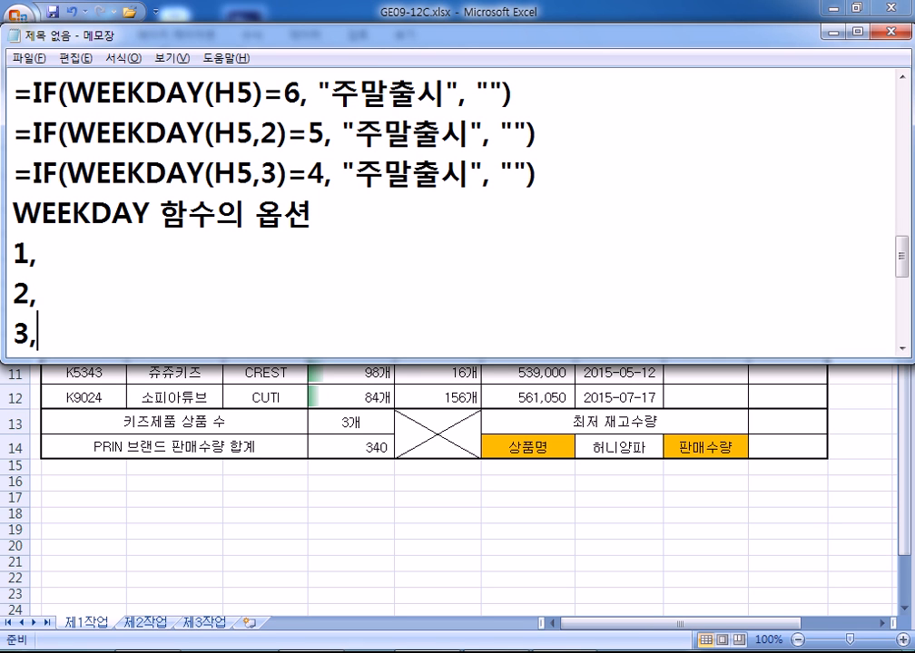
# Step: Complete the option 1 line with "일요일=1, 월요일=2, .... 토요일=7"
pyautogui.press('Up')
pyautogui.press('Up')
pyautogui.write('일요일')
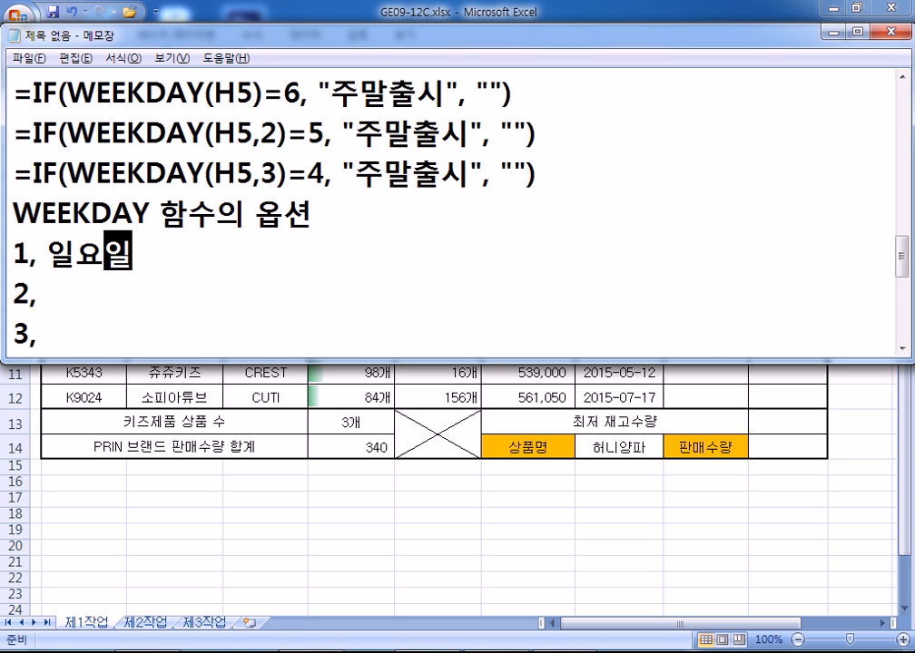
pyautogui.write('=1, 월요일')
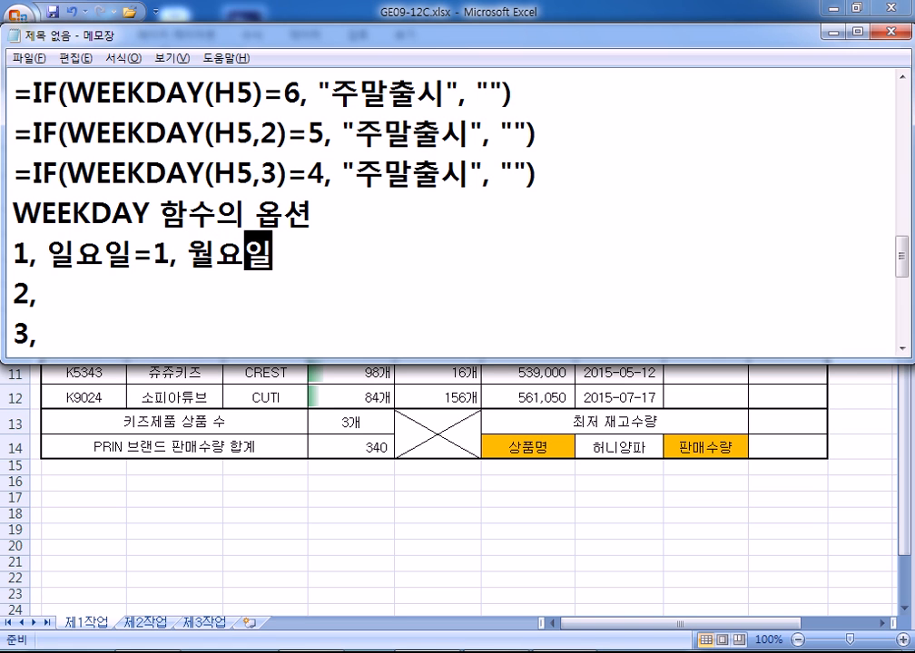
pyautogui.write('=2')
pyautogui.write('.,')
pyautogui.press('BackSpace')
pyautogui.press('BackSpace')
pyautogui.write(', ')
pyautogui.write('.... 토요')
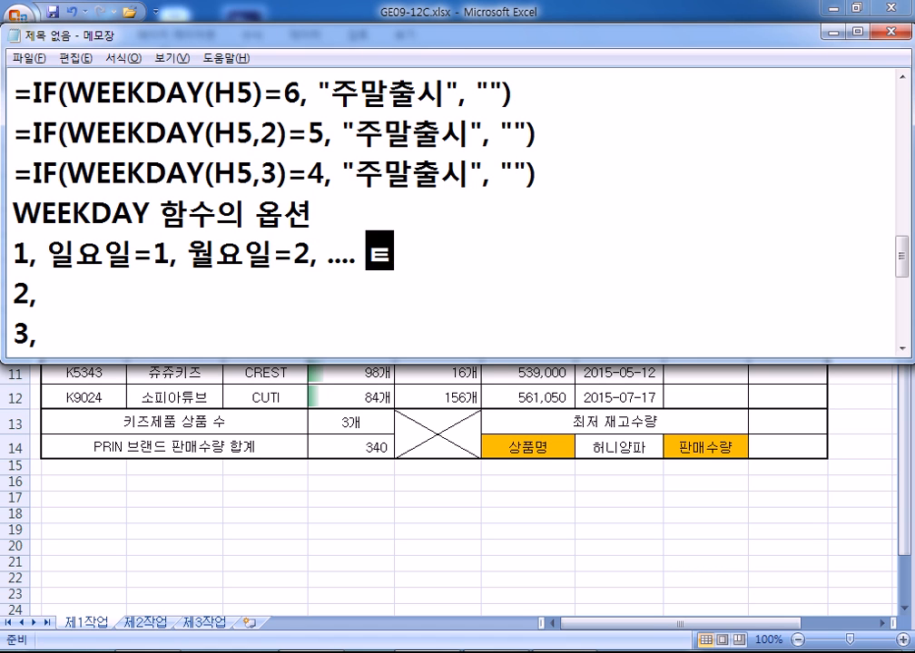
pyautogui.write('일=7')
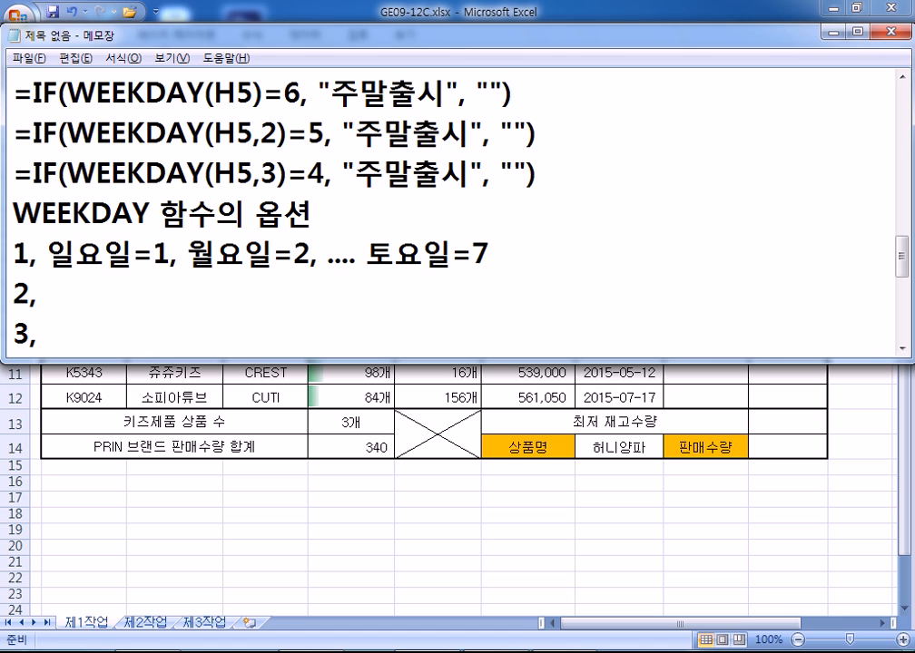
# Step: Complete the option 2 line with "월요일=1, 화요일=2, .... 일요일=7"
pyautogui.press('Down')
pyautogui.write('월요')
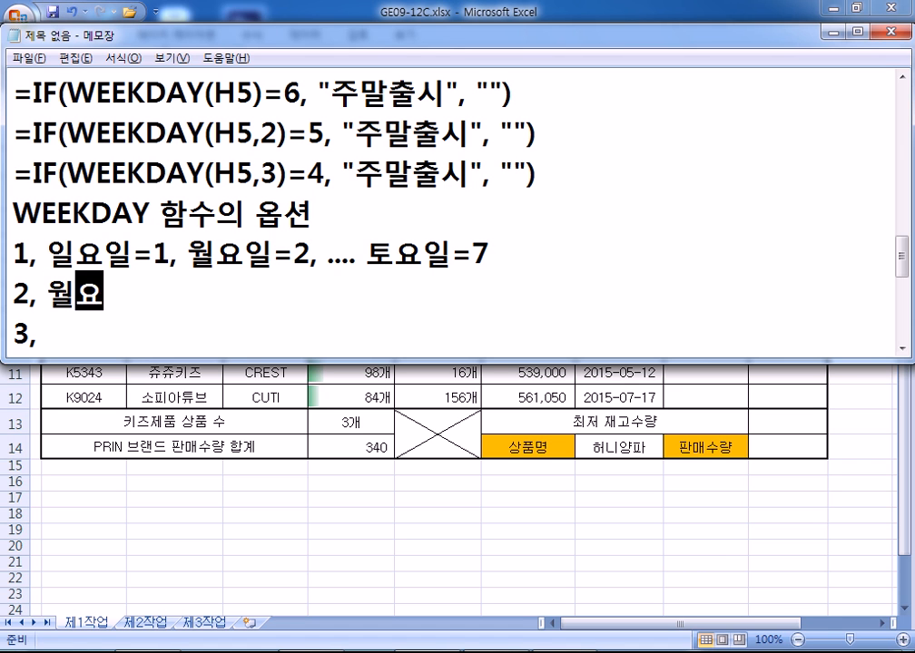
pyautogui.write('일=1, ')
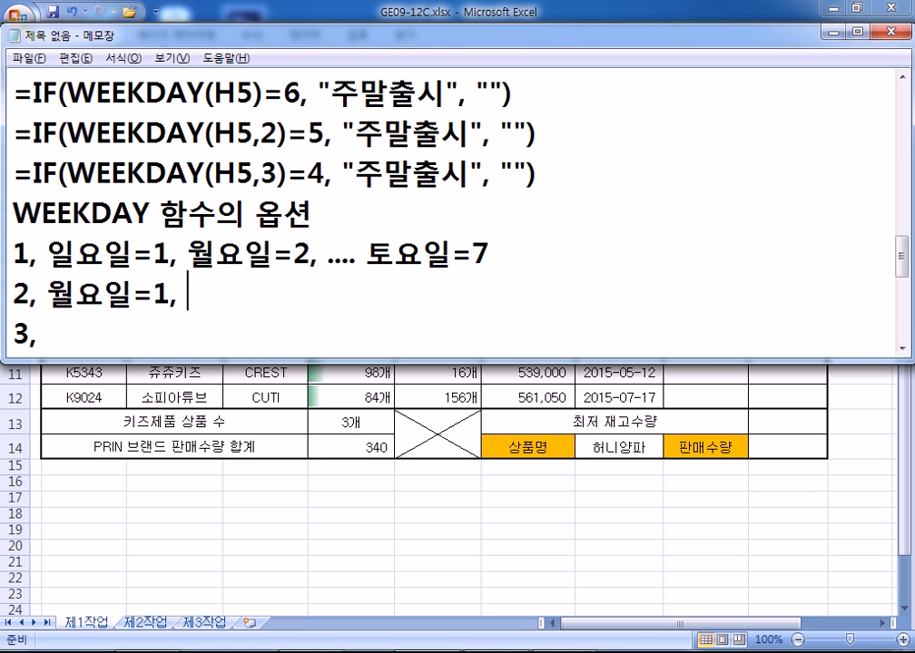
pyautogui.write('화요일=2.')
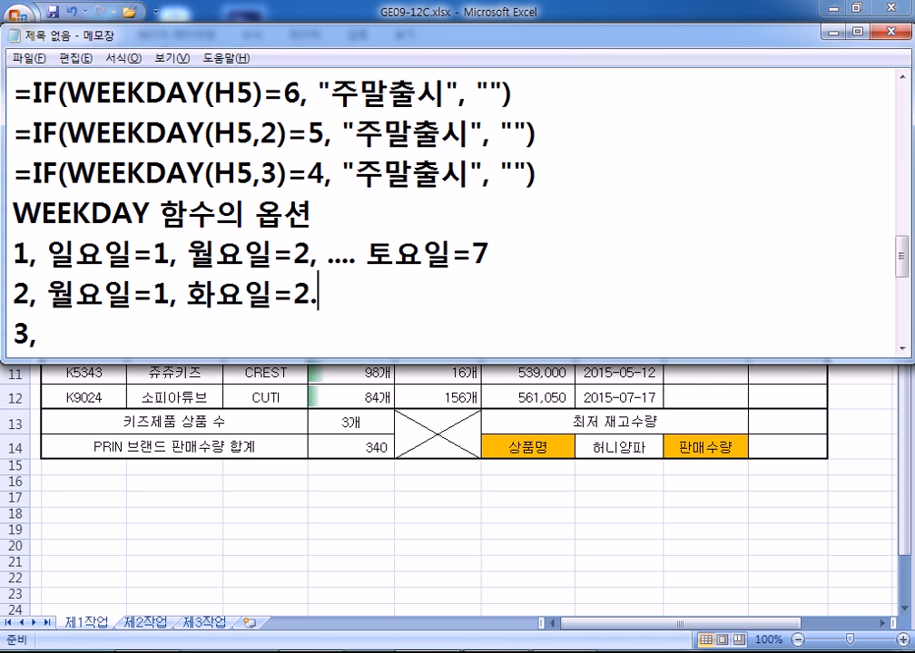
pyautogui.press('BackSpace')
pyautogui.write(', .... ')
pyautogui.write('일요일=')
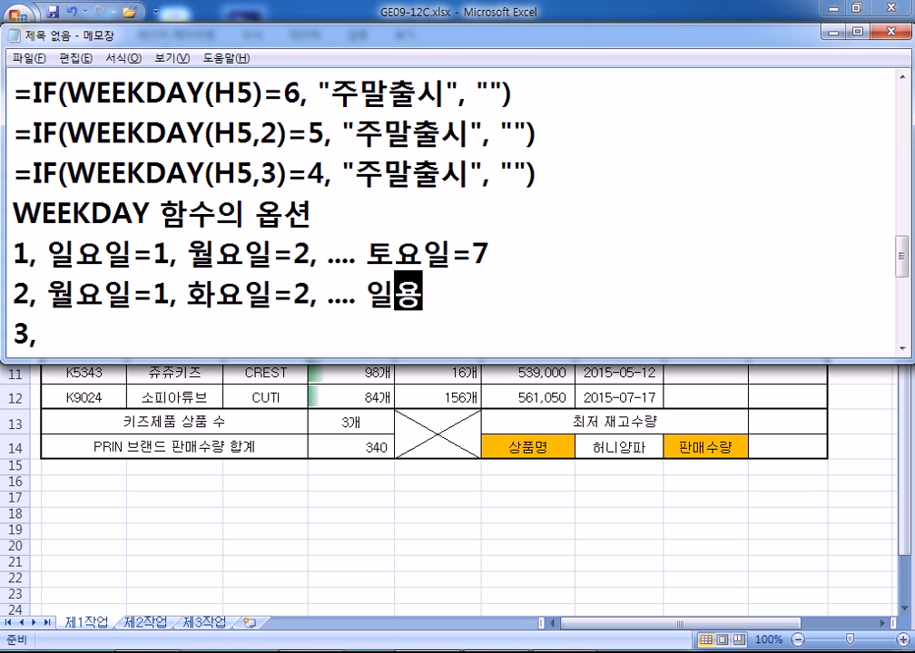
pyautogui.write('7')
# Step: Copy the weekday text of option 2 onto the option 3 line
pyautogui.click(294, 331)
pyautogui.hotkey('shift', 'End')
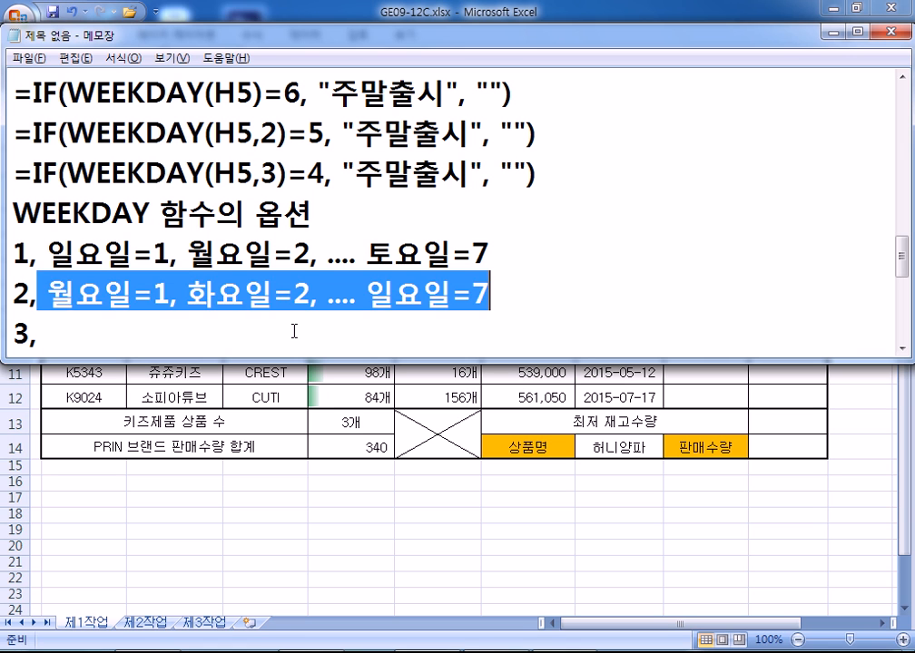
pyautogui.hotkey('ctrl', 'c')
pyautogui.click(294, 331)
pyautogui.hotkey('ctrl', 'v')
# Step: Renumber the option 3 line to 월요일=0, 화요일=1 and 일요일=6, and add a new line below it
pyautogui.press('Left')
pyautogui.press('Left')
pyautogui.press('Left')
pyautogui.press('Left')
pyautogui.press('Left')
pyautogui.press('Left')
pyautogui.press('Left')
pyautogui.press('Left')
pyautogui.press('Left')
pyautogui.press('Left')
pyautogui.press('Left')
pyautogui.press('Left')
pyautogui.press('Left')
pyautogui.press('Left')
pyautogui.press('Left')
pyautogui.press('Left')
pyautogui.press('Left')
pyautogui.press('Left')
pyautogui.press('Left')
pyautogui.press('Left')
pyautogui.press('Left')
pyautogui.press('Left')
pyautogui.press('Left')
pyautogui.press('Left')
pyautogui.press('Right')
pyautogui.press('Right')
pyautogui.press('Right')
pyautogui.press('Right')
pyautogui.press('Delete')
pyautogui.write('0')
pyautogui.press('Right')
pyautogui.press('Right')
pyautogui.press('Right')
pyautogui.press('Right')
pyautogui.press('Right')
pyautogui.write('1')
pyautogui.press('Delete')
pyautogui.press('End')
pyautogui.press('BackSpace')
pyautogui.write('6')
pyautogui.press('Return')
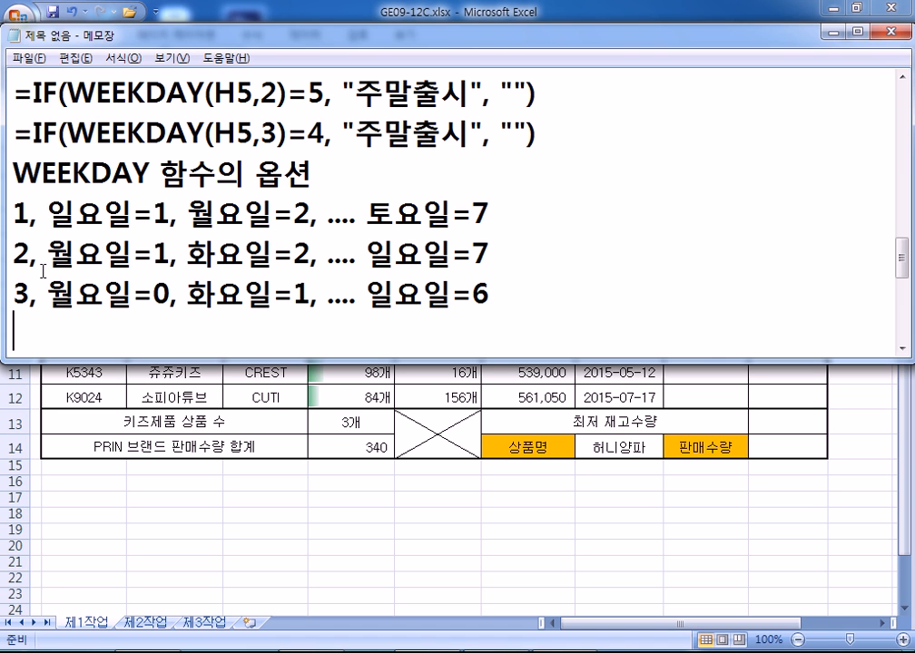
# Step: Replace the comma after each option number 1, 2 and 3 with a colon
pyautogui.moveTo(30, 216); pyautogui.dragTo(38, 216)
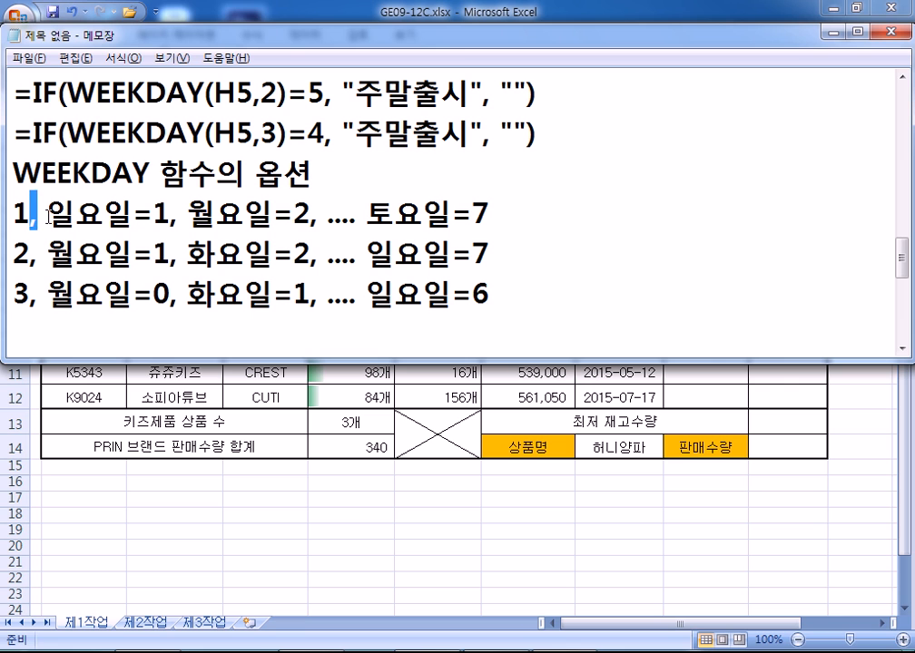
pyautogui.write(':')
pyautogui.moveTo(30, 255); pyautogui.dragTo(38, 255)
pyautogui.write(':')
pyautogui.moveTo(30, 294); pyautogui.dragTo(38, 294)
pyautogui.write(':')
pyautogui.press('Down')
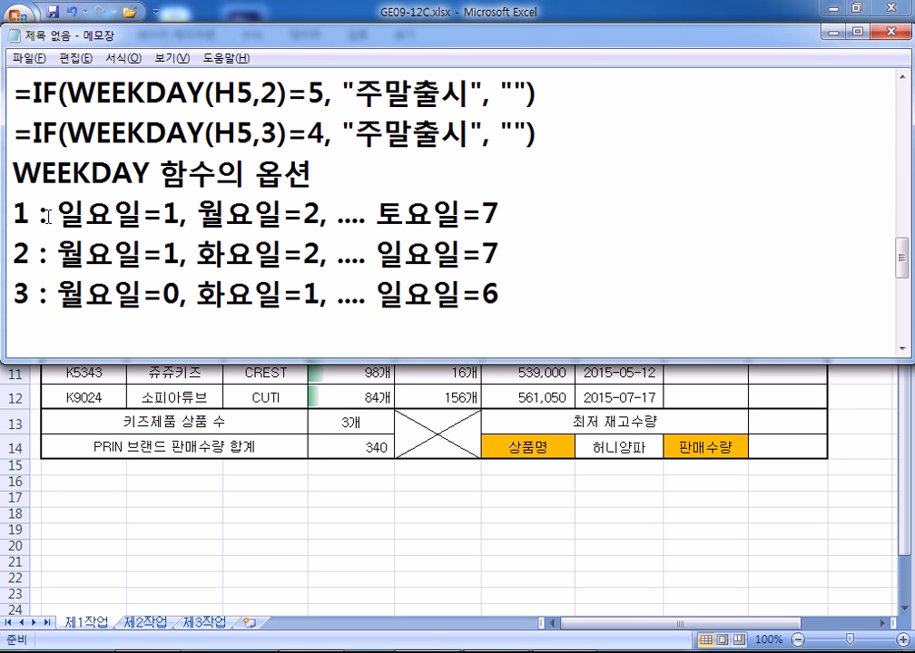
# Step: Review the three WEEKDAY option lines against the weekday numbers used in the IF formulas above
pyautogui.moveTo(10, 210); pyautogui.dragTo(504, 250)
pyautogui.moveTo(510, 290)
pyautogui.mouseDown()
pyautogui.moveTo(11, 296)
pyautogui.moveTo(524, 296)
pyautogui.mouseUp()
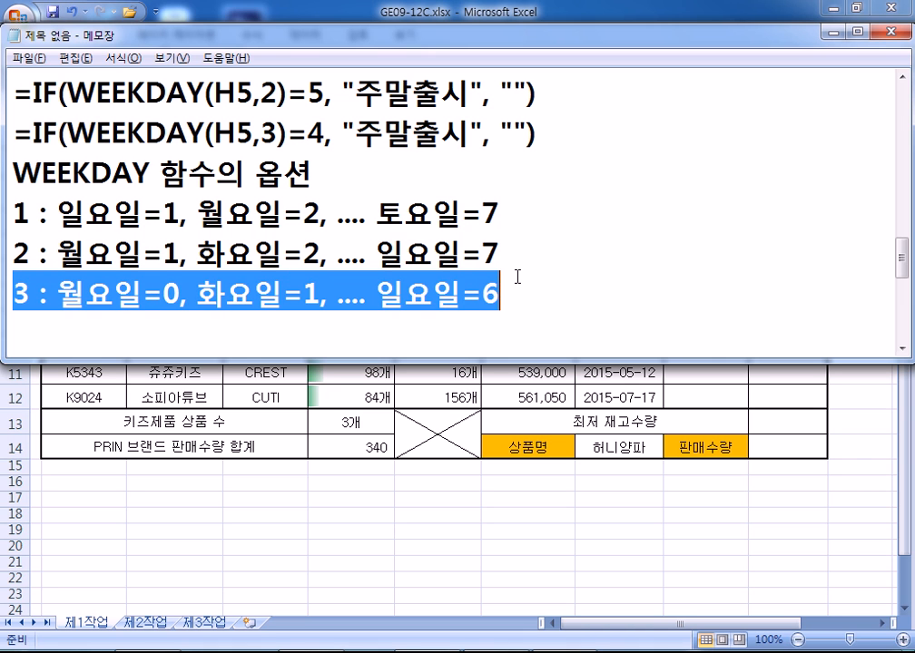
pyautogui.click(145, 216)
pyautogui.moveTo(17, 205); pyautogui.dragTo(20, 232)
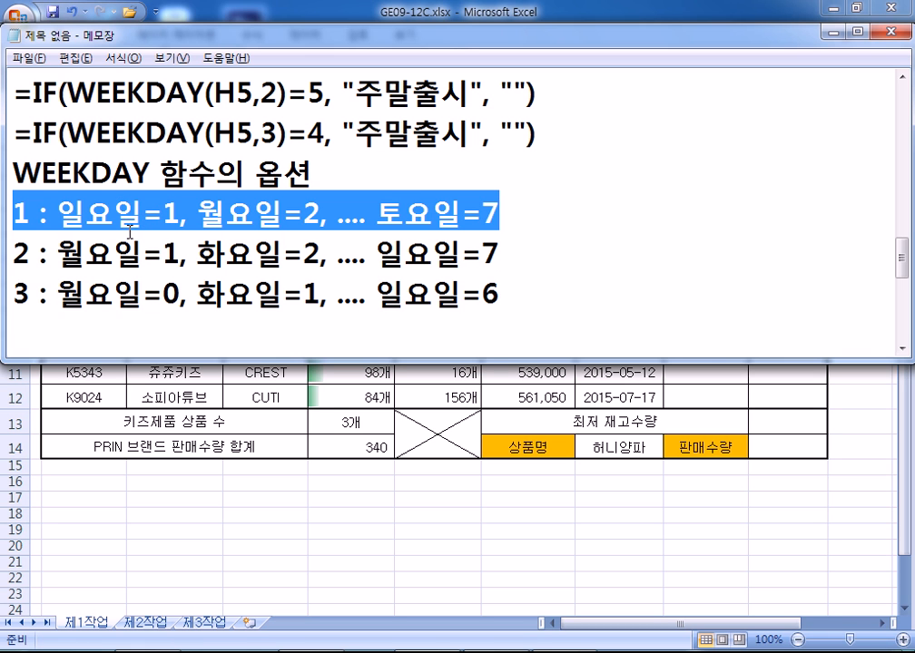
pyautogui.scroll(1, 139, 226)
pyautogui.click(290, 173)
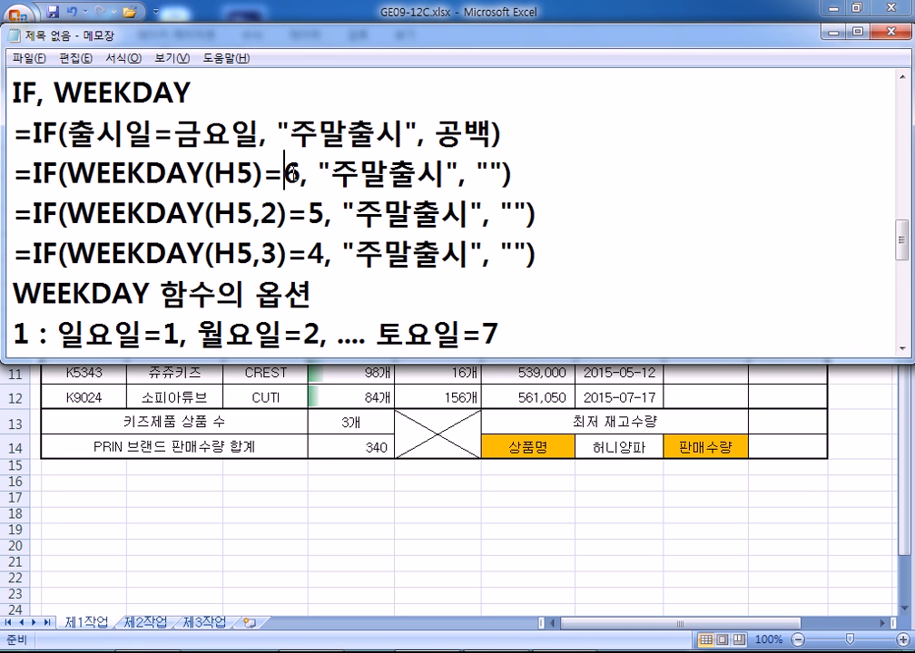
pyautogui.scroll(-1, 291, 252)
pyautogui.scroll(1, 290, 252)
pyautogui.scroll(-2, 254, 193)
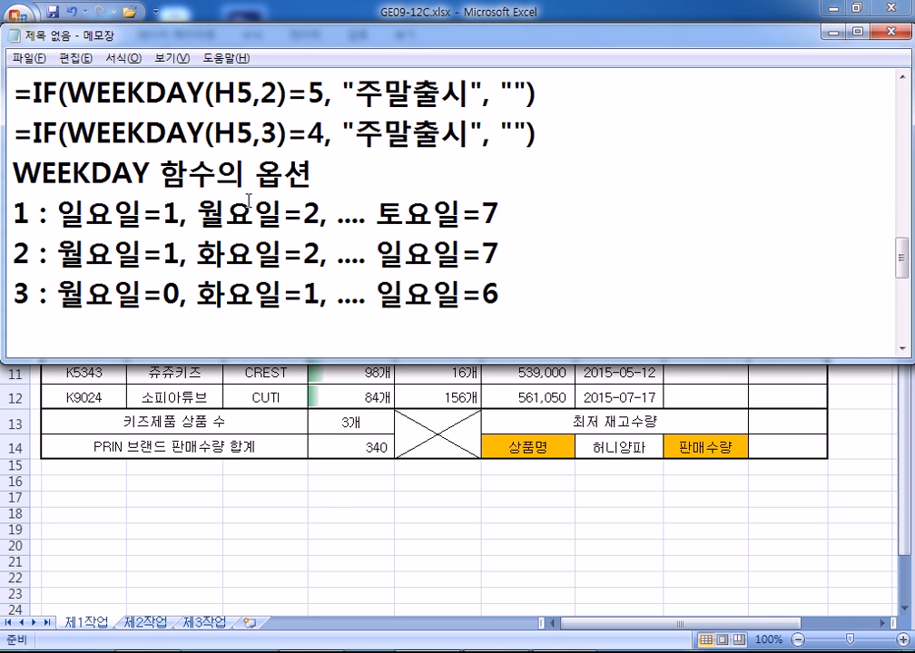
pyautogui.click(183, 240)
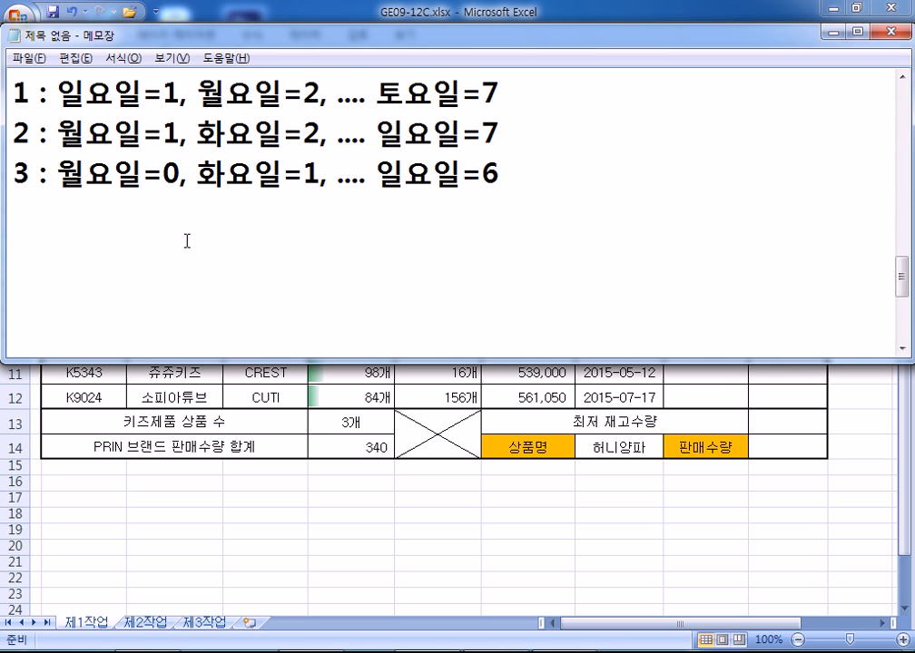
# Step: Switch to the Excel sheet and fill the I5 formula down to I12 without formatting
pyautogui.click(725, 388)
pyautogui.moveTo(748, 235); pyautogui.dragTo(753, 401)
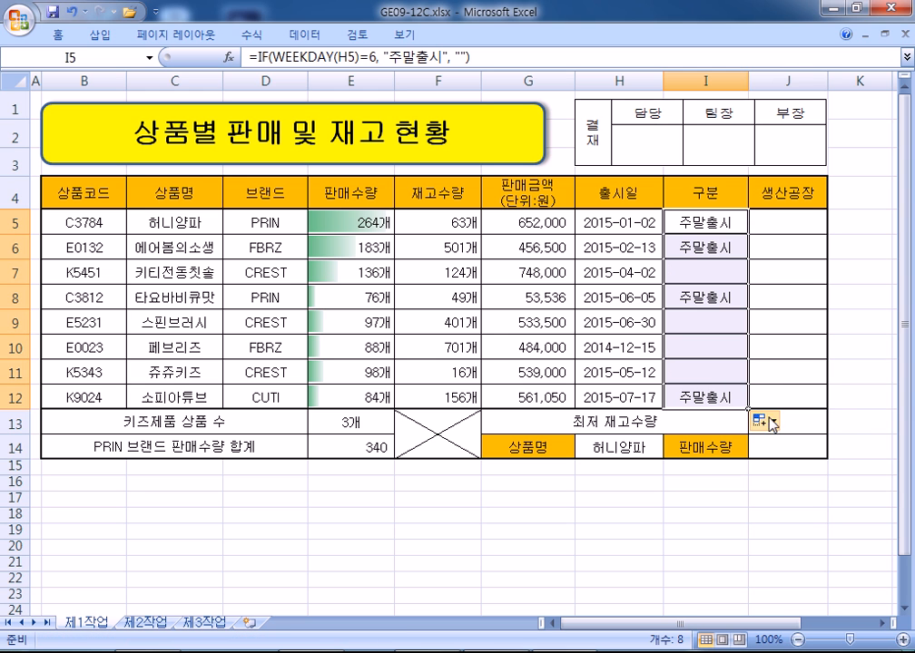
pyautogui.click(770, 423)
pyautogui.click(765, 485)
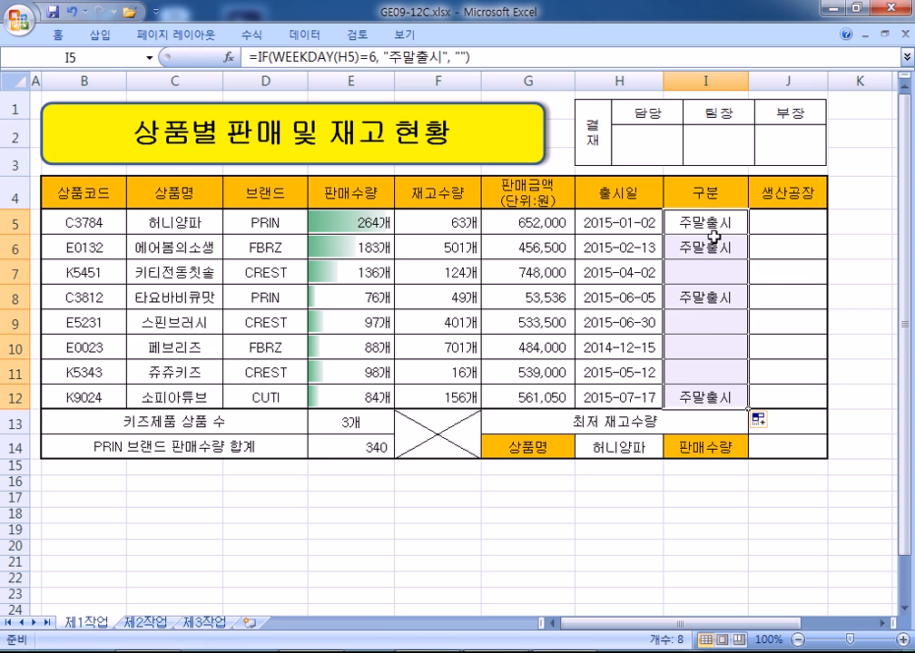
# Step: Switch to Notepad and write the question line "출시일에 해당하는 요일을 표시하시요. (예, 월요일)" below the option lines
pyautogui.hotkey('alt', 'Tab')
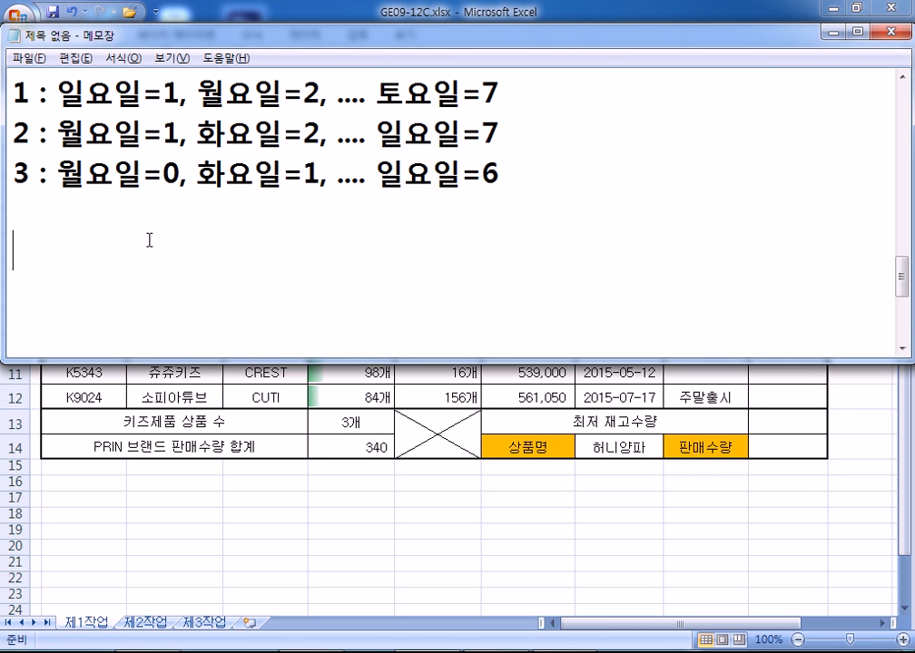
pyautogui.write('출')
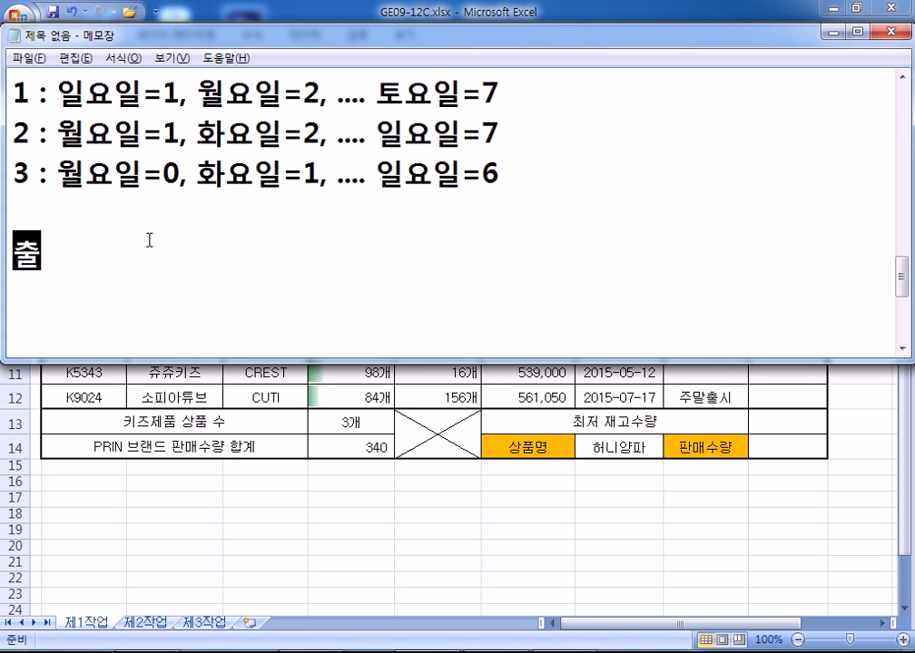
pyautogui.write('시일에 ㅎ해당')
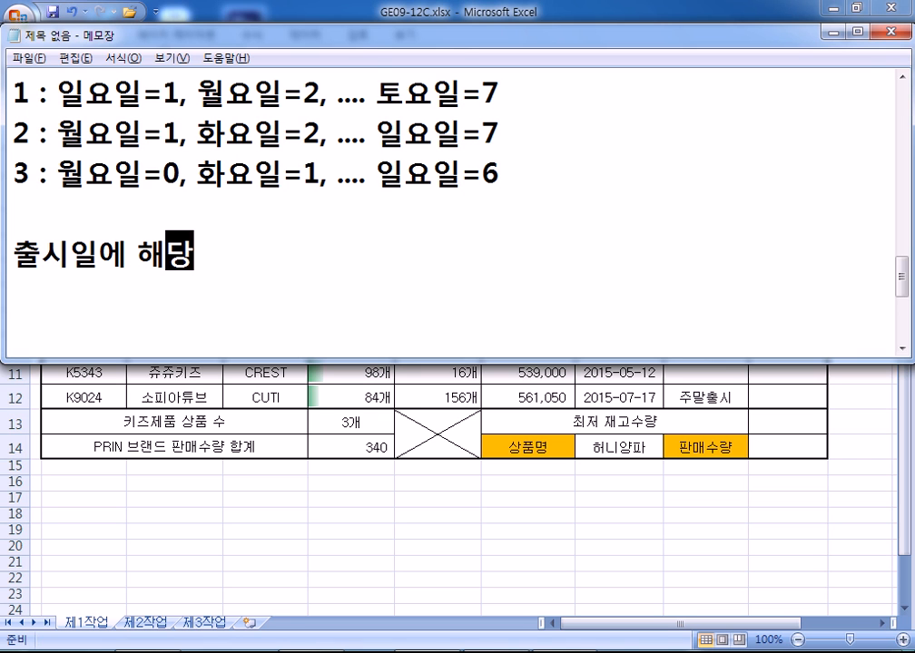
pyautogui.write('하는 요일을 ')
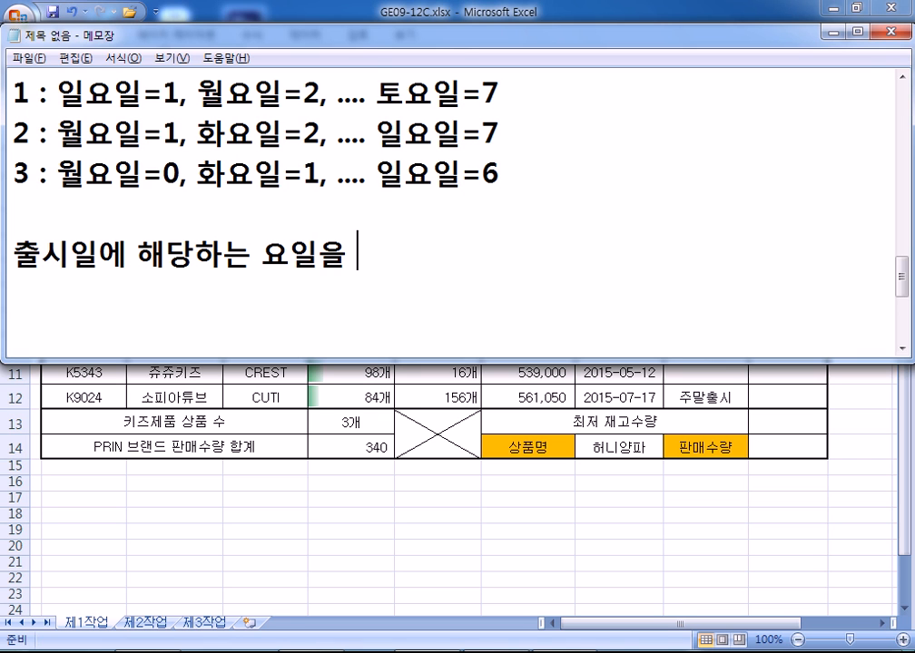
pyautogui.write('표시하싱요.')
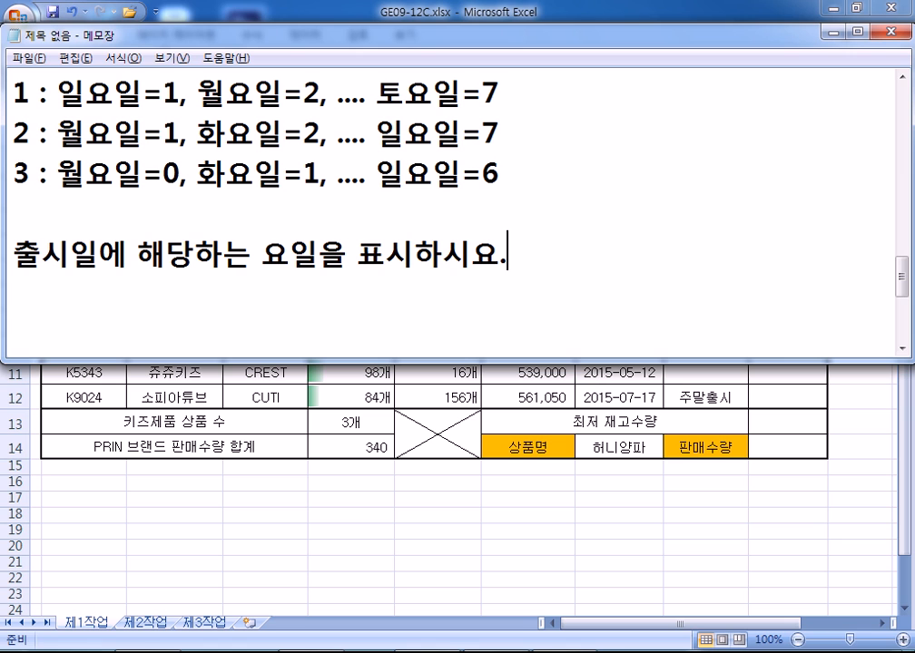
pyautogui.write(' (예')
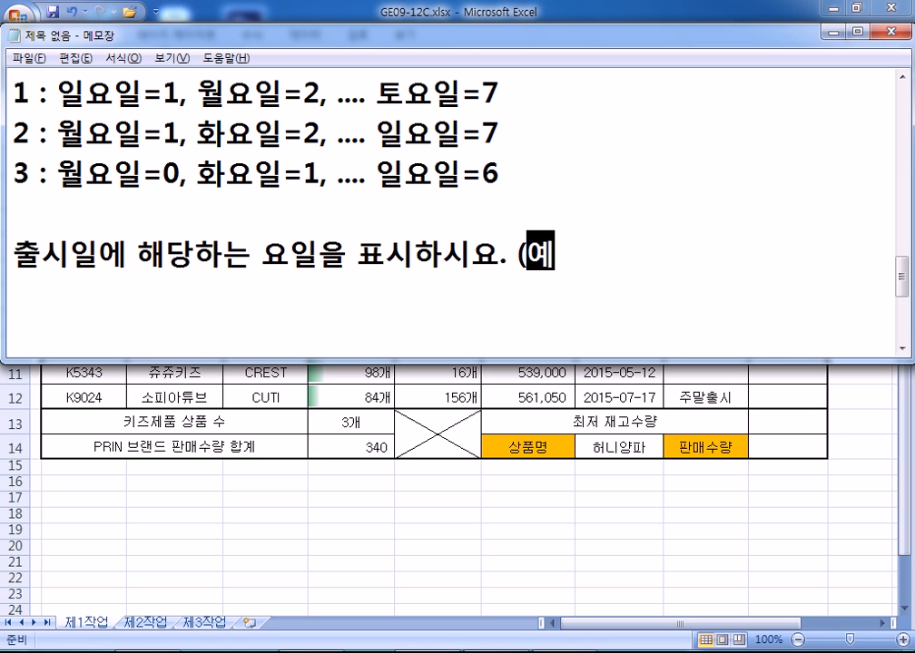
pyautogui.write(', 월요일)')
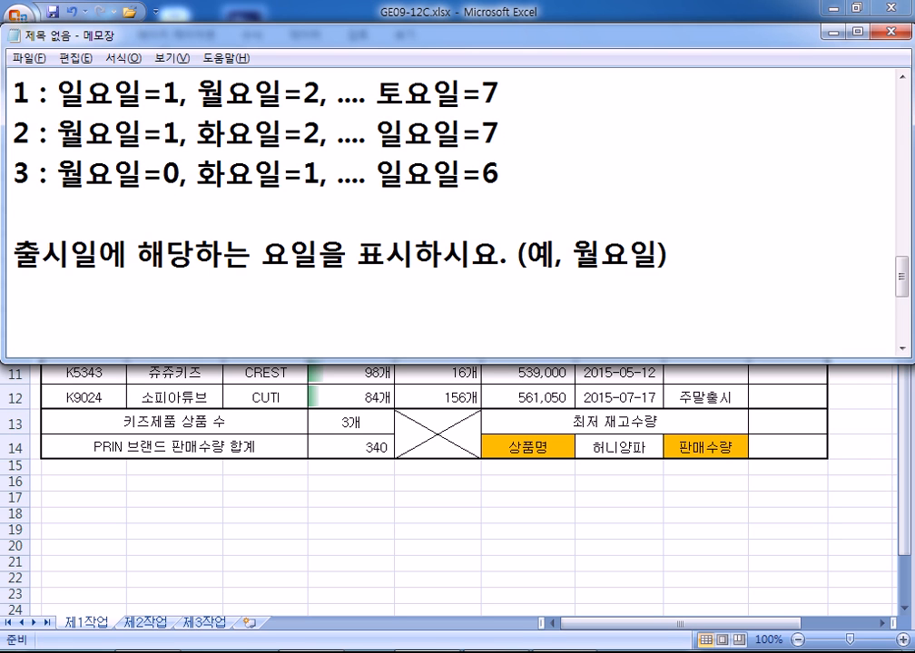
# Step: Duplicate the question line below itself, separated from the original by a blank line
pyautogui.press('Return')
pyautogui.press('Up')
pyautogui.hotkey('shift', 'Down')
pyautogui.hotkey('ctrl', 'c')
pyautogui.press('Down')
pyautogui.hotkey('ctrl', 'v')
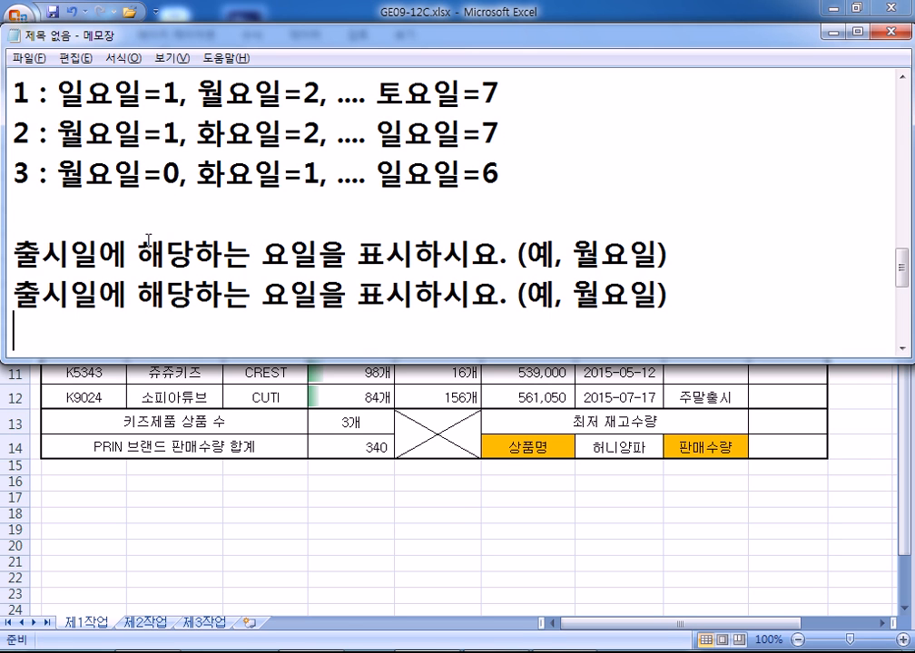
pyautogui.press('Home')
pyautogui.press('Return')
# Step: Replace the example day in the copied question with 월요일~일요일
pyautogui.press('End')
pyautogui.press('Left')
pyautogui.press('Left')
pyautogui.press('Left')
pyautogui.press('Left')
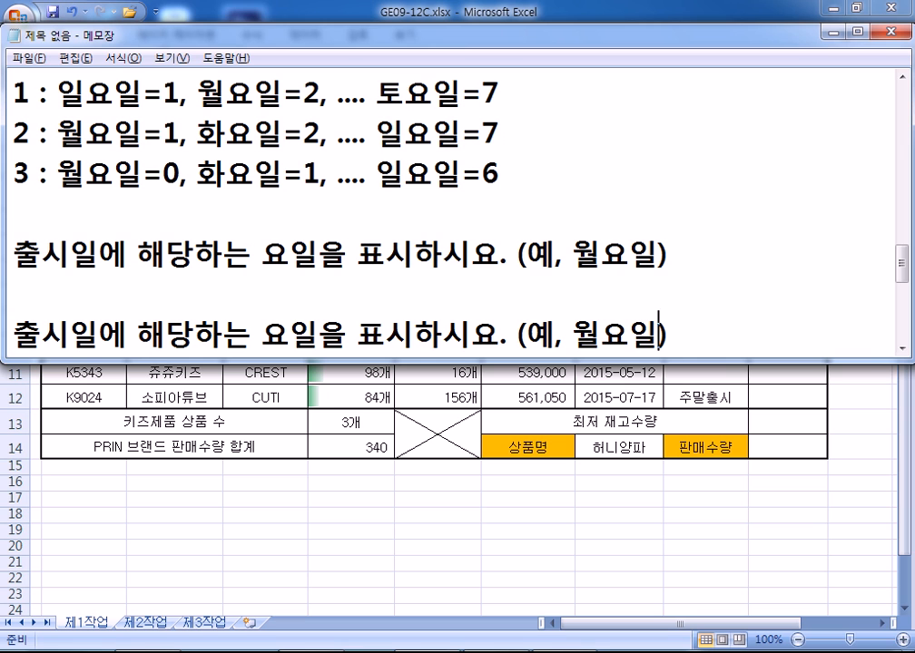
pyautogui.press('Delete')
pyautogui.press('Delete')
pyautogui.press('Delete')
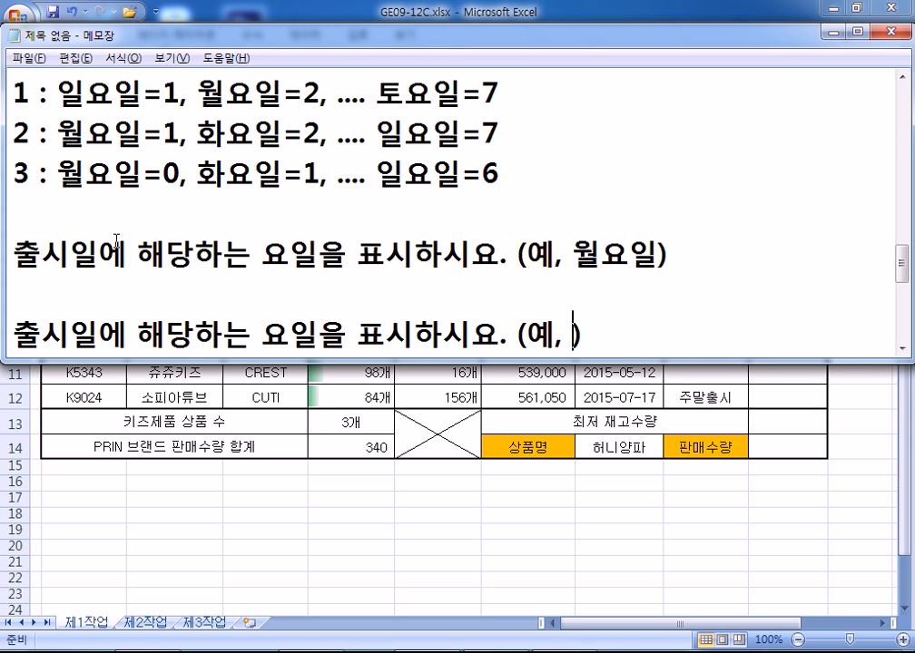
pyautogui.scroll(-1, 472, 179)
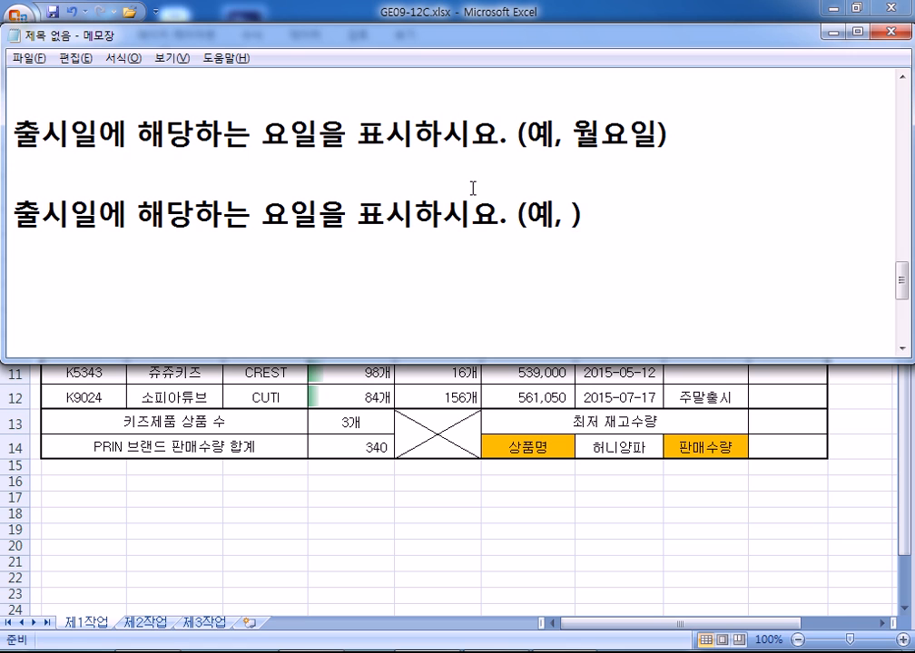
pyautogui.write('월요일~일요일')
pyautogui.press('Return')
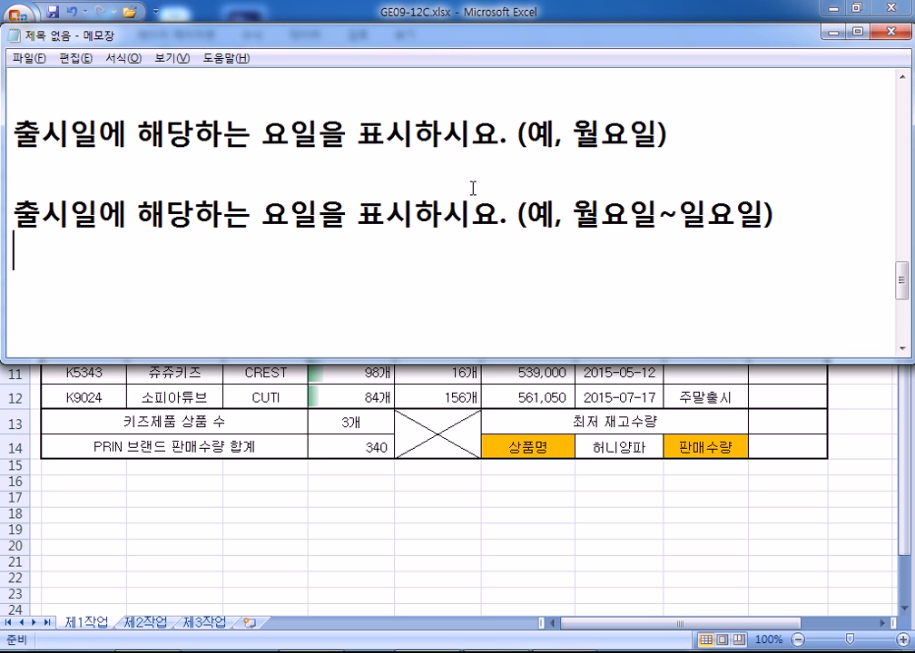
pyautogui.moveTo(573, 215); pyautogui.dragTo(735, 217)
pyautogui.click(574, 216)
pyautogui.moveTo(667, 134); pyautogui.dragTo(451, 131)
pyautogui.click(447, 156)
pyautogui.moveTo(572, 134); pyautogui.dragTo(659, 134)
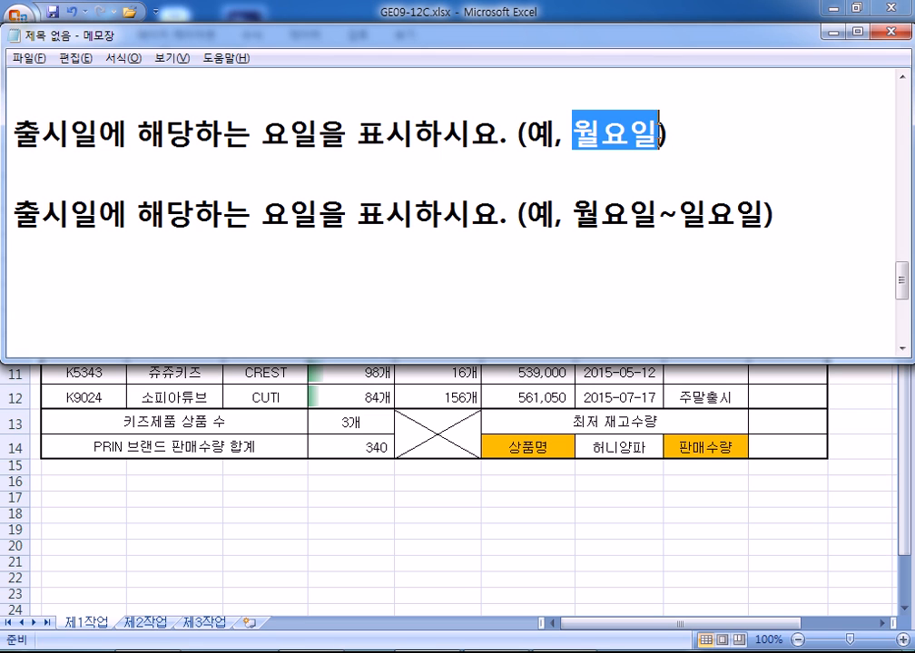
# Step: Begin a formula under the first question with =CHOOSE(WEEKDAY(출시일), as its opening part
pyautogui.click(394, 174)
pyautogui.write('=CHOOSE(')
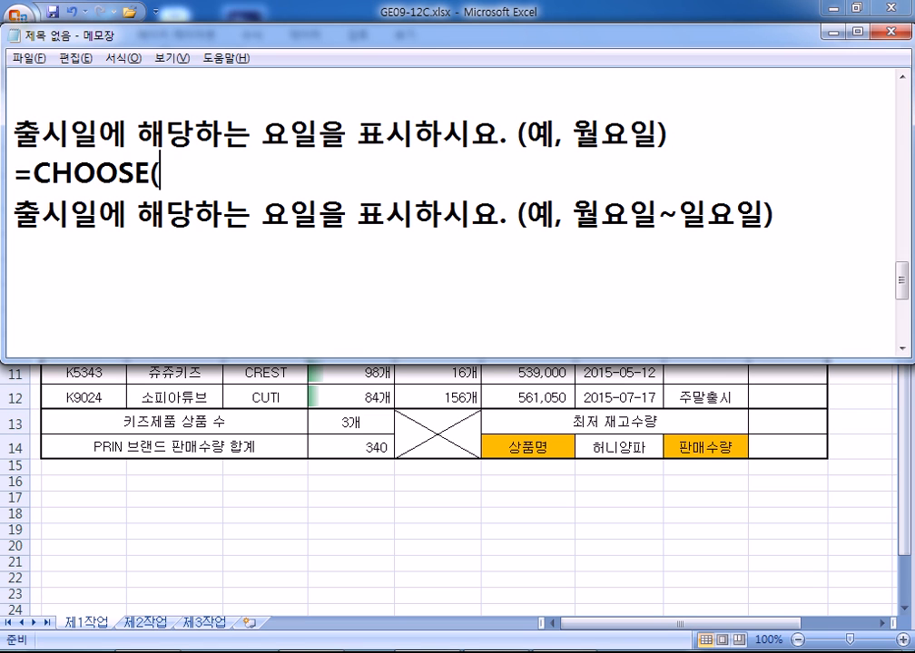
pyautogui.write('출')
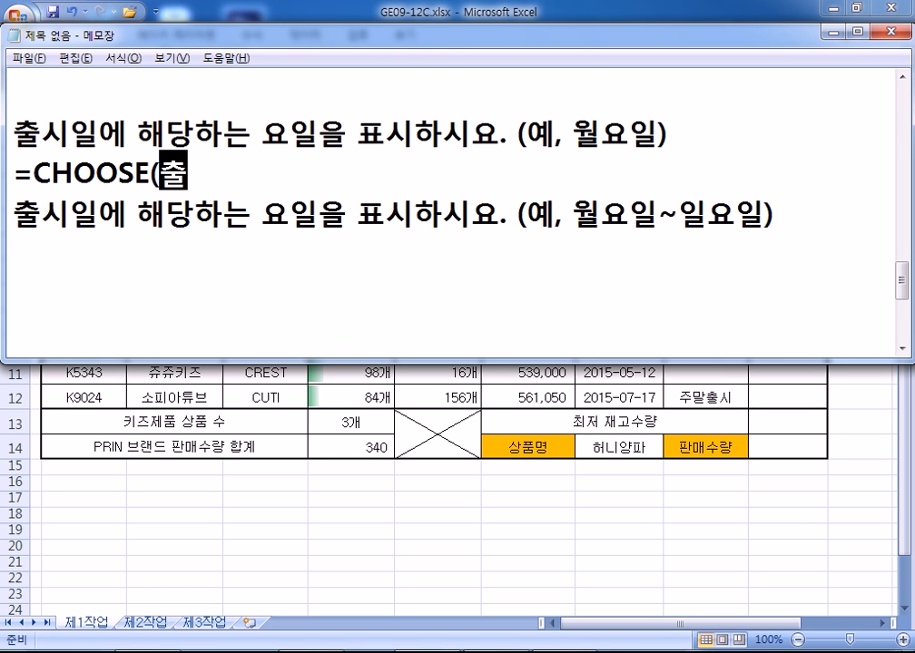
pyautogui.press('BackSpace')
pyautogui.press('BackSpace')
pyautogui.press('BackSpace')
pyautogui.write('WEE')
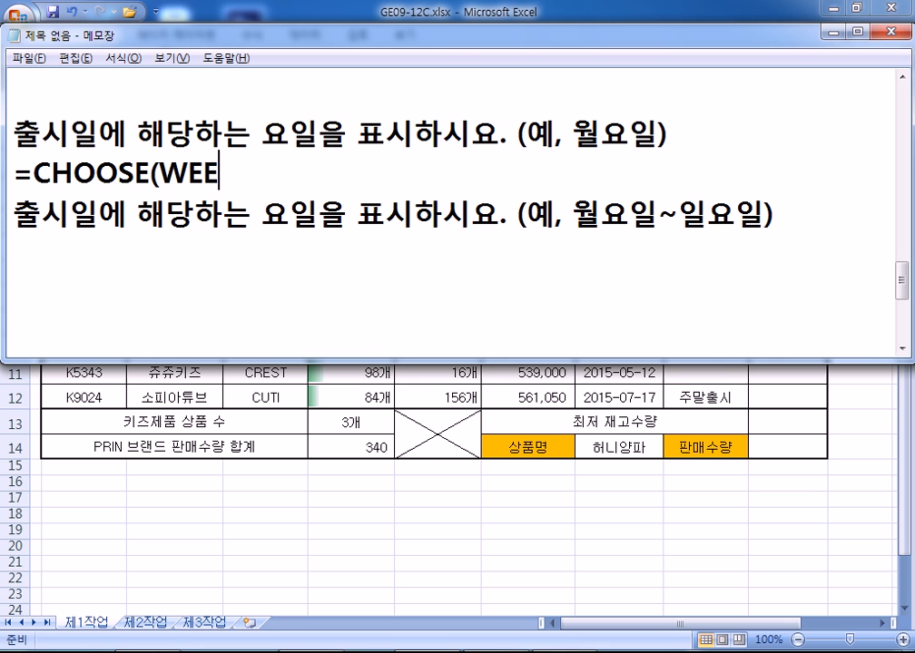
pyautogui.write('KDAT')
pyautogui.press('BackSpace')
pyautogui.write('Y')
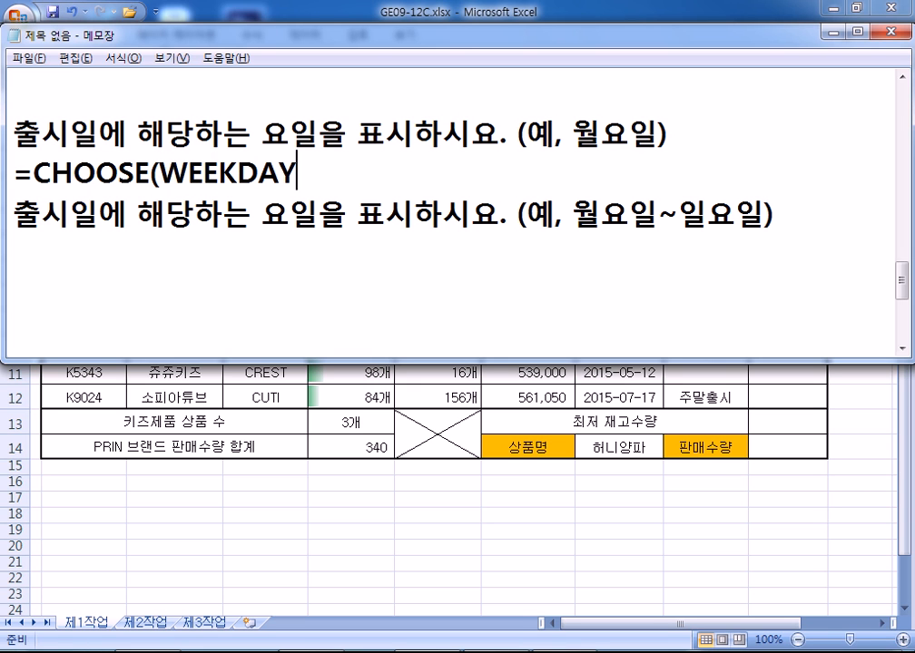
pyautogui.write('(CNF')
pyautogui.press('BackSpace')
pyautogui.press('BackSpace')
pyautogui.press('BackSpace')
pyautogui.press('Hangul')
pyautogui.write('ㅊ출시일), ')
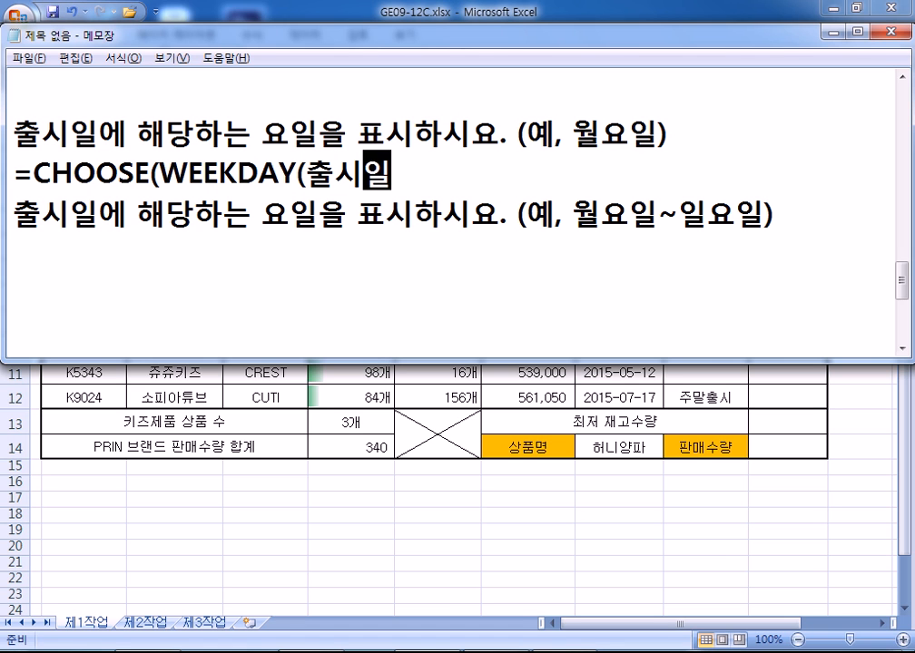
# Step: Complete the CHOOSE formula with the arguments "월요일", "화요일", .... and a closing parenthesis
pyautogui.write('"월요일')
pyautogui.write('", "화요')
pyautogui.write('일", .//')
pyautogui.press('BackSpace')
pyautogui.press('BackSpace')
pyautogui.press('BackSpace')
pyautogui.write('....)')
# Step: Duplicate the first question and its CHOOSE formula below the original pair, with blank lines between them
pyautogui.press('Return')
pyautogui.press('Return')
pyautogui.press('Up')
pyautogui.press('Up')
pyautogui.press('Up')
pyautogui.hotkey('shift', 'Down')
pyautogui.hotkey('shift', 'Down')
pyautogui.hotkey('shift', 'Down')
pyautogui.hotkey('ctrl', 'c')
pyautogui.hotkey('ctrl', 'v')
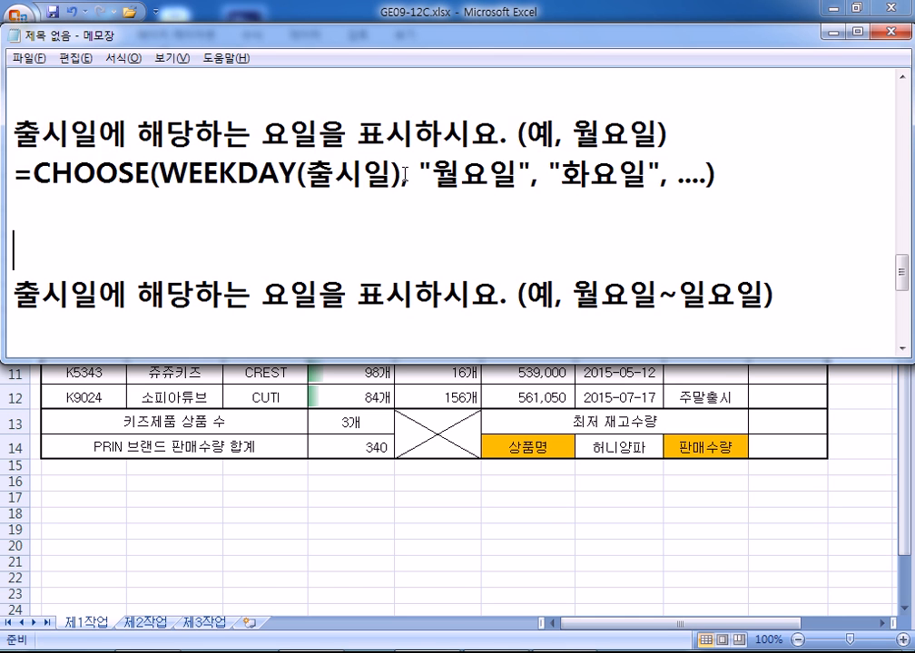
pyautogui.hotkey('ctrl', 'v')
# Step: Shorten the example in the copied question to 월
pyautogui.press('Up')
pyautogui.press('Left')
pyautogui.press('Left')
pyautogui.press('Left')
pyautogui.press('Left')
pyautogui.press('Left')
pyautogui.press('Left')
pyautogui.press('Left')
pyautogui.press('Left')
pyautogui.press('Left')
pyautogui.press('Left')
pyautogui.press('Left')
pyautogui.press('Left')
pyautogui.press('Up')
pyautogui.press('Right')
pyautogui.press('Right')
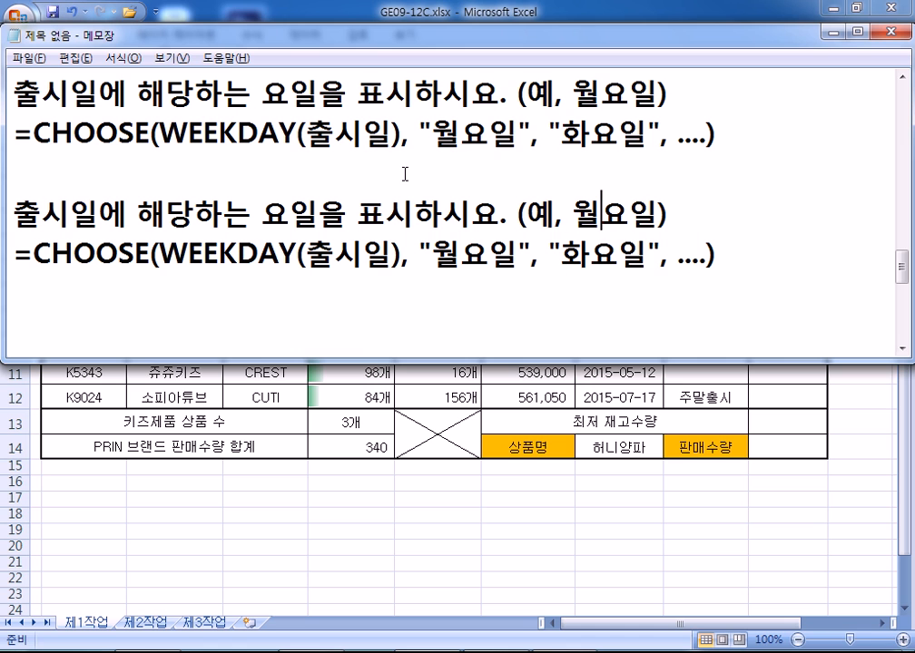
pyautogui.press('Delete')
pyautogui.press('Delete')
# Step: Shorten the day names in the copied CHOOSE formula to "월" and "화"
pyautogui.moveTo(466, 261); pyautogui.dragTo(581, 257)
pyautogui.press('Delete')
pyautogui.press('Delete')
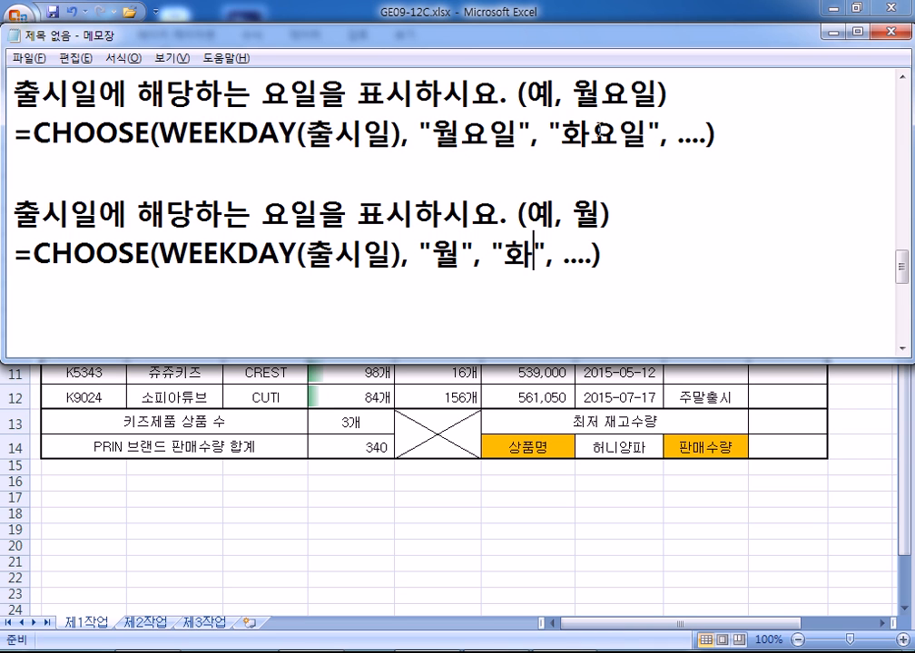
# Step: Remove the extra blank line above the 월요일~일요일 question
pyautogui.moveTo(574, 93); pyautogui.dragTo(657, 92)
pyautogui.moveTo(488, 134); pyautogui.dragTo(619, 134)
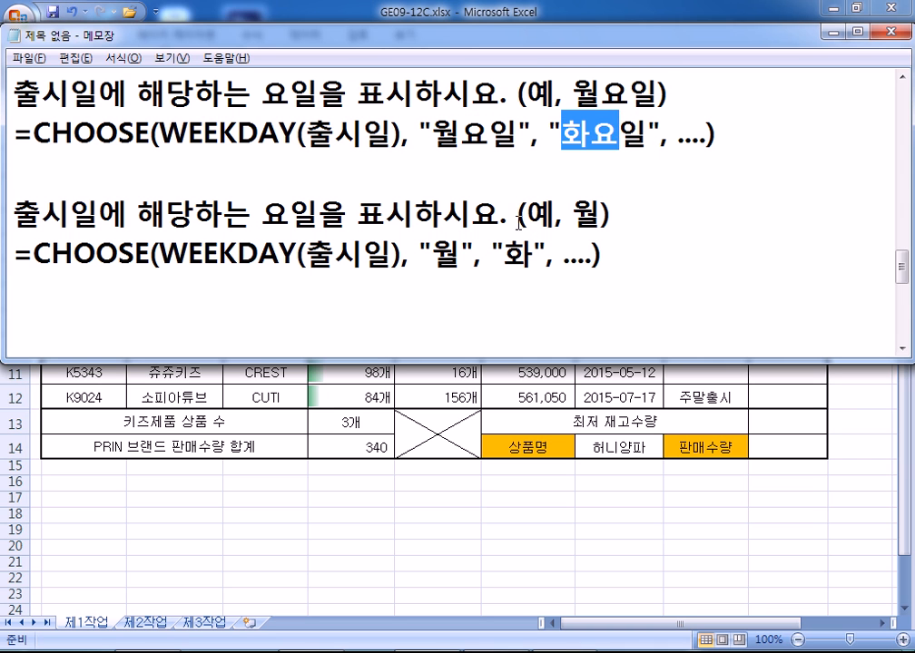
pyautogui.scroll(-1, 417, 255)
pyautogui.click(332, 181)
pyautogui.press('Delete')
pyautogui.scroll(1, 345, 185)
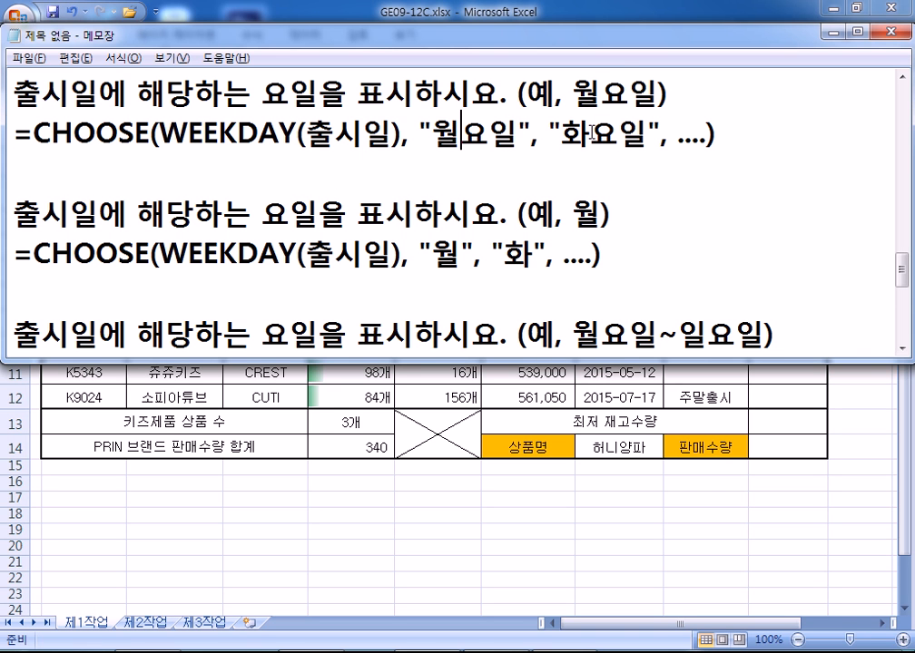
# Step: Copy the CHOOSE formula with the full day names to the line below the 월요일~일요일 question
pyautogui.click(764, 124)
pyautogui.click(12, 133)
pyautogui.hotkey('shift', 'End')
pyautogui.hotkey('ctrl', 'c')
pyautogui.scroll(-2, 33, 261)
pyautogui.click(25, 118)
pyautogui.hotkey('ctrl', 'v')
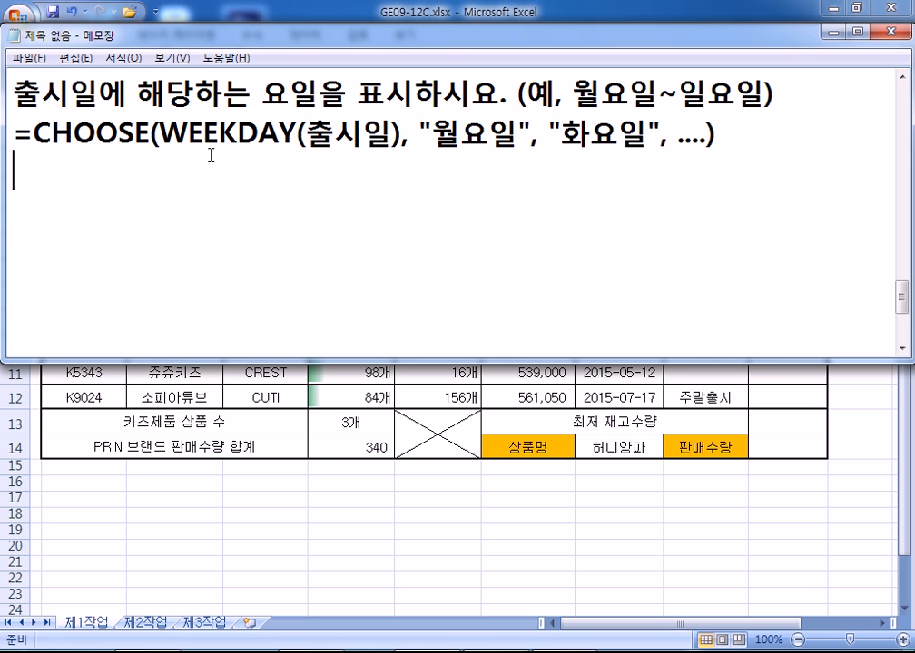
# Step: Add return type 2 to WEEKDAY in the formula below the 월요일~일요일 question
pyautogui.click(395, 136)
pyautogui.write(',')
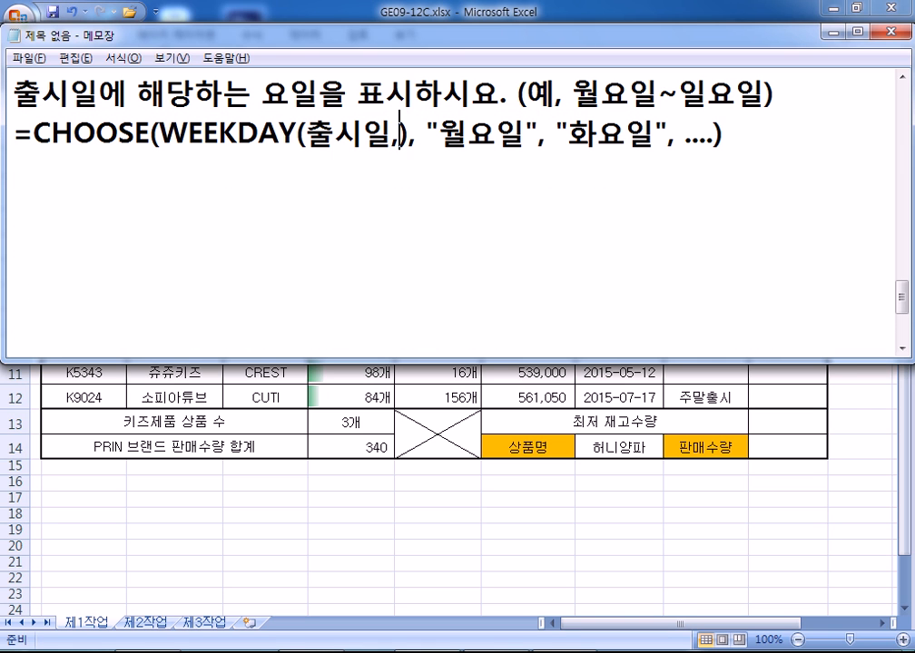
pyautogui.write('2')
pyautogui.scroll(1, 454, 208)
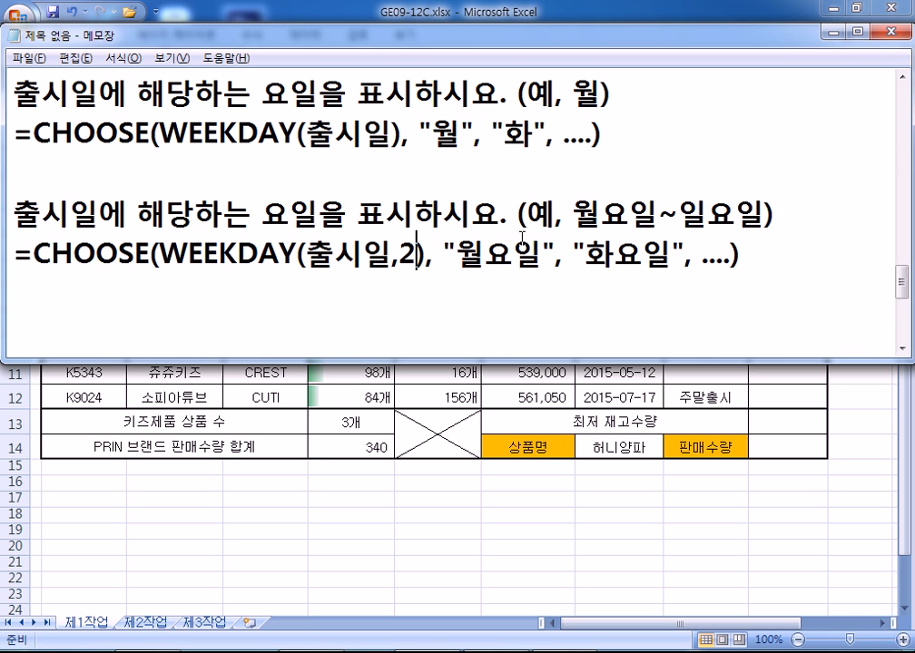
pyautogui.moveTo(572, 214); pyautogui.dragTo(778, 217)
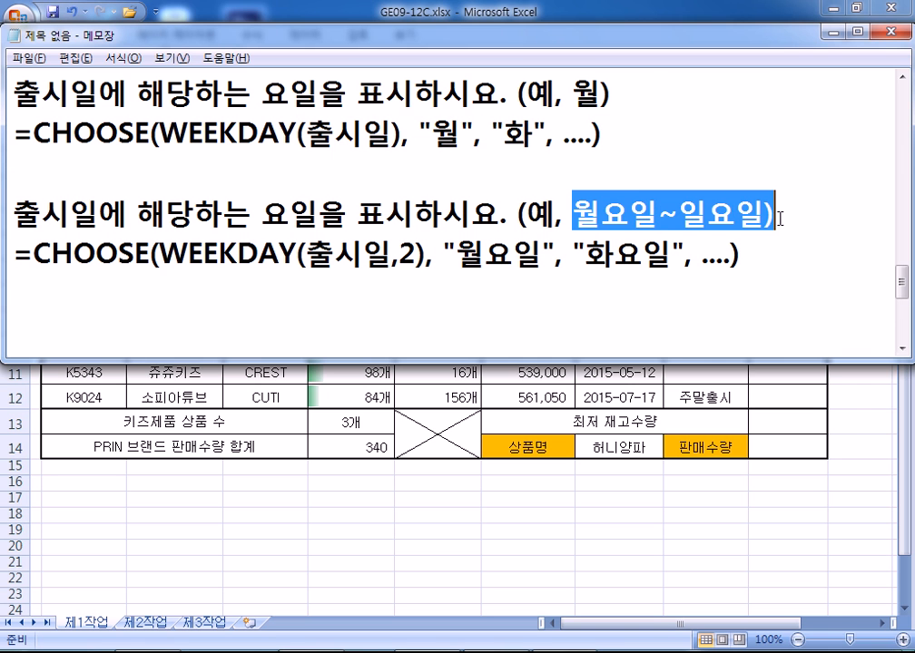
pyautogui.click(676, 239)
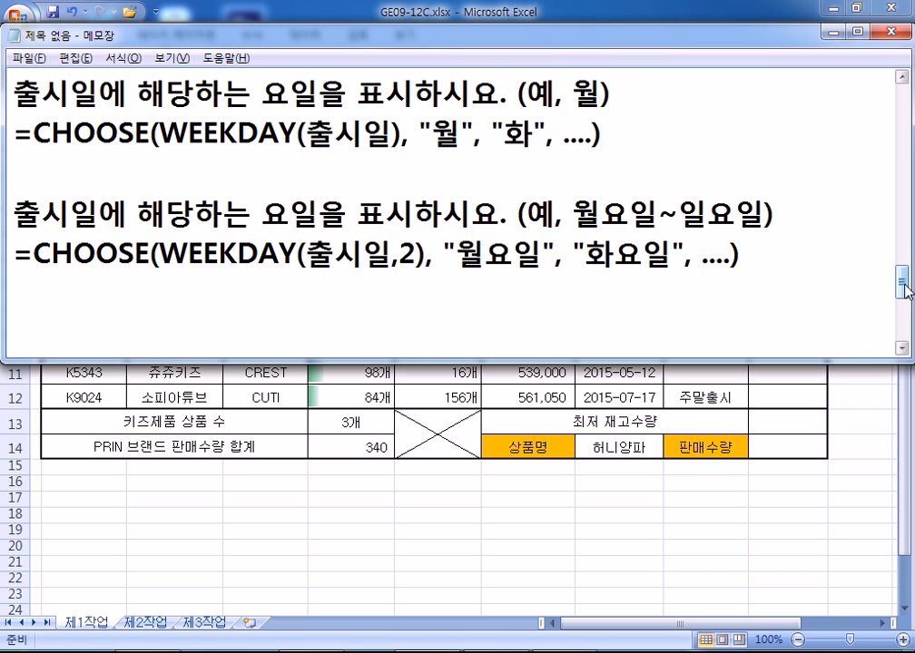
# Step: Change the day names in the first question's CHOOSE formula to "일요일" and "월요일"
pyautogui.scroll(1, 901, 282)
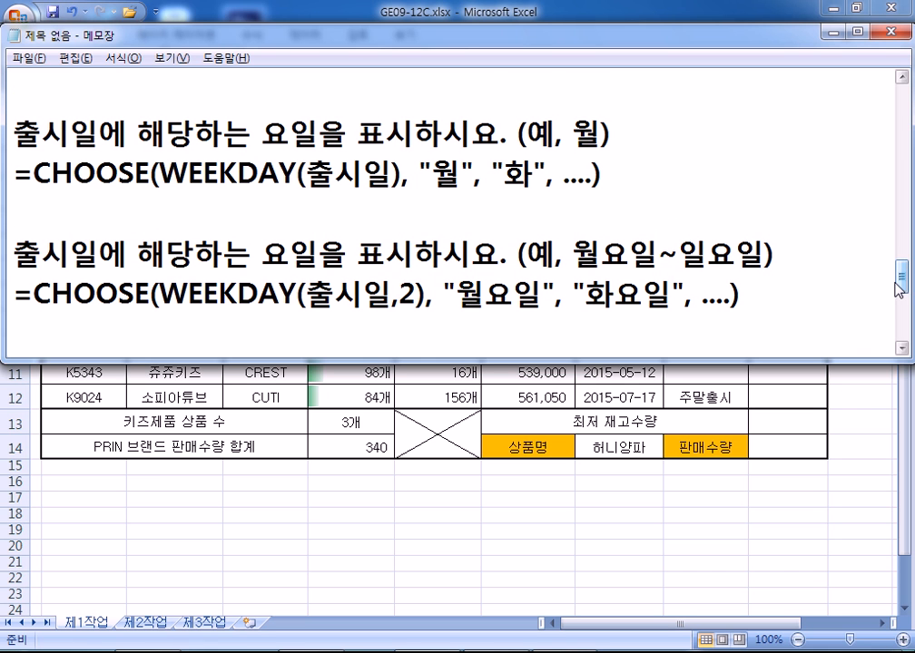
pyautogui.scroll(1, 669, 221)
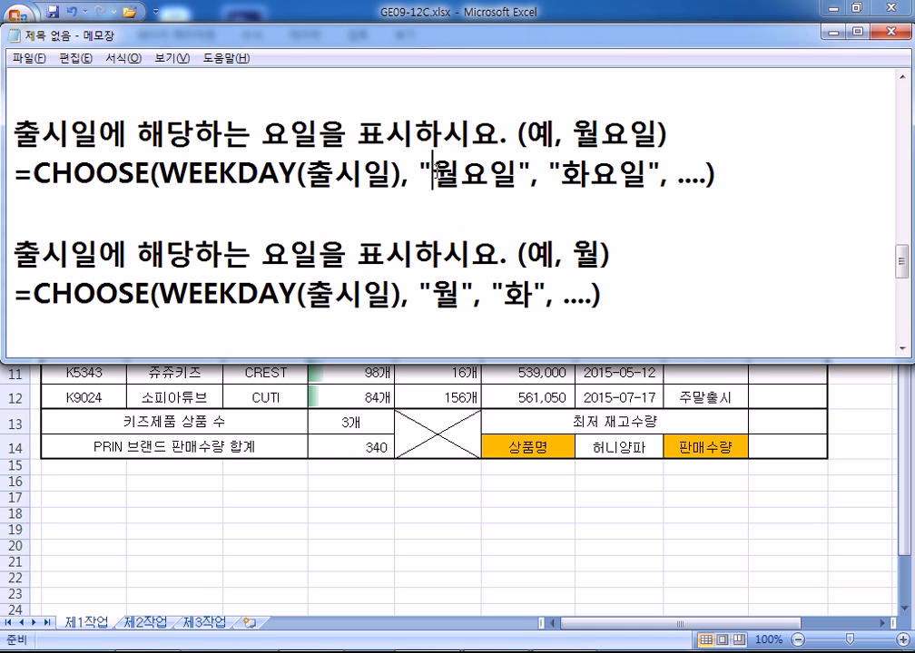
pyautogui.moveTo(430, 177); pyautogui.dragTo(452, 178)
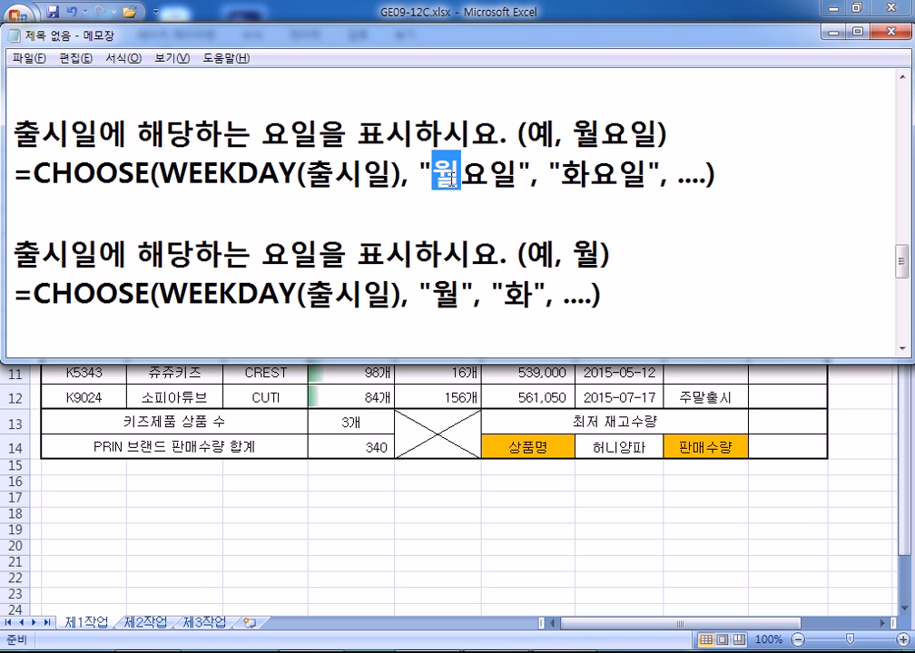
pyautogui.write('일')
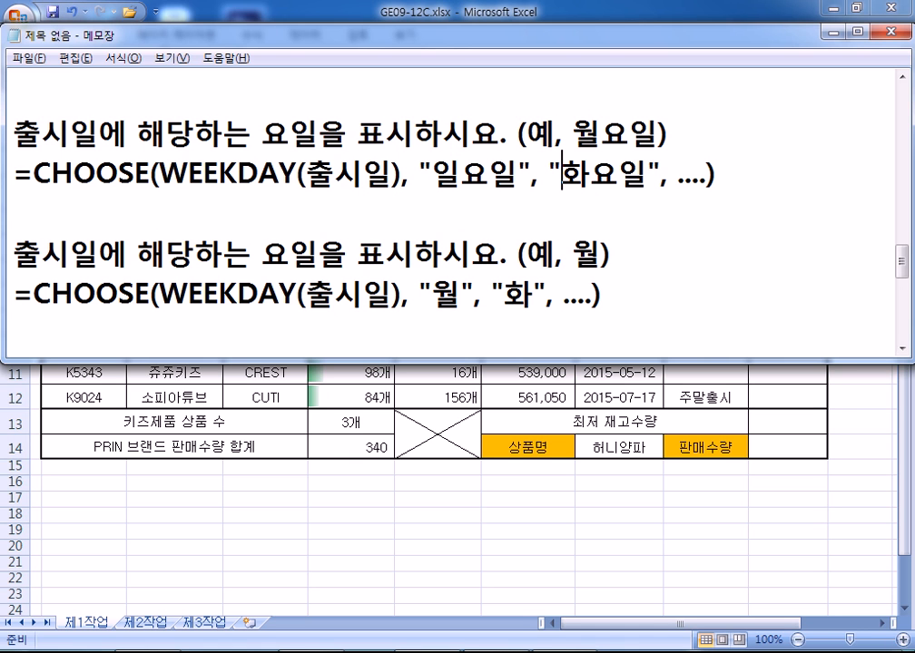
pyautogui.press('Right')
pyautogui.press('Right')
pyautogui.press('Right')
pyautogui.press('Right')
pyautogui.press('Right')
pyautogui.press('Right')
pyautogui.write('월')
pyautogui.press('Delete')
# Step: Duplicate the first question's CHOOSE formula on the line directly below it
pyautogui.press('Down')
pyautogui.press('Down')
pyautogui.press('Down')
pyautogui.press('Up')
pyautogui.press('Up')
pyautogui.press('Up')
pyautogui.hotkey('shift', 'Down')
pyautogui.hotkey('ctrl', 'c')
pyautogui.hotkey('ctrl', 'v')
pyautogui.hotkey('ctrl', 'v')
# Step: Add return type 2 after 출시일 in the duplicated formula's WEEKDAY function
pyautogui.press('Left')
pyautogui.hotkey('ctrl', 'Left')
pyautogui.hotkey('ctrl', 'Left')
pyautogui.hotkey('ctrl', 'Left')
pyautogui.hotkey('ctrl', 'Left')
pyautogui.hotkey('ctrl', 'Left')
pyautogui.press('Right')
pyautogui.press('Right')
pyautogui.press('Right')
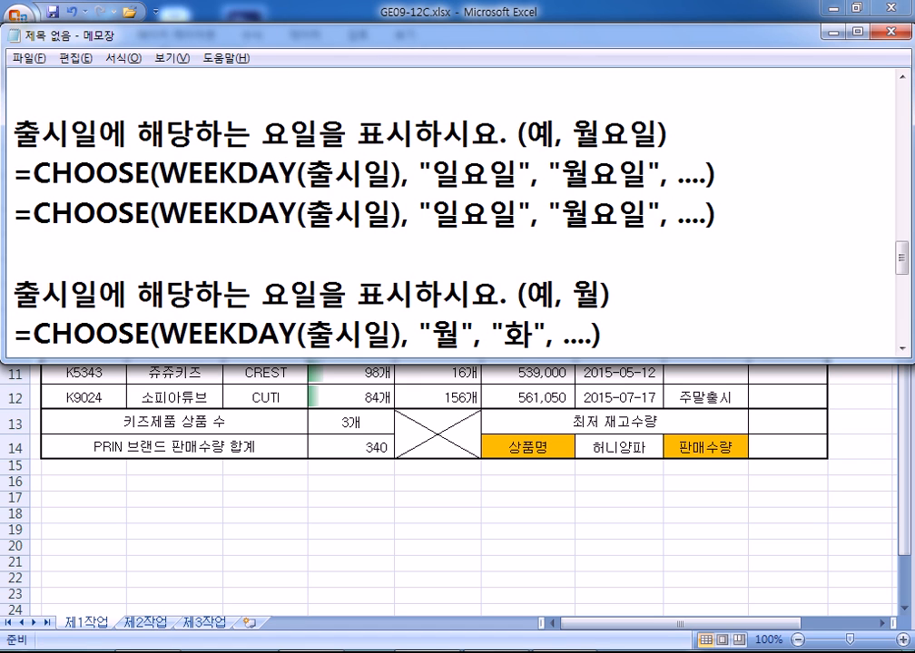
pyautogui.write(',2')
# Step: Change the day names in the first question's WEEKDAY(출시일,2) formula to "월요일" and "화요일"
pyautogui.press('Right')
pyautogui.press('Right')
pyautogui.press('Right')
pyautogui.write('월')
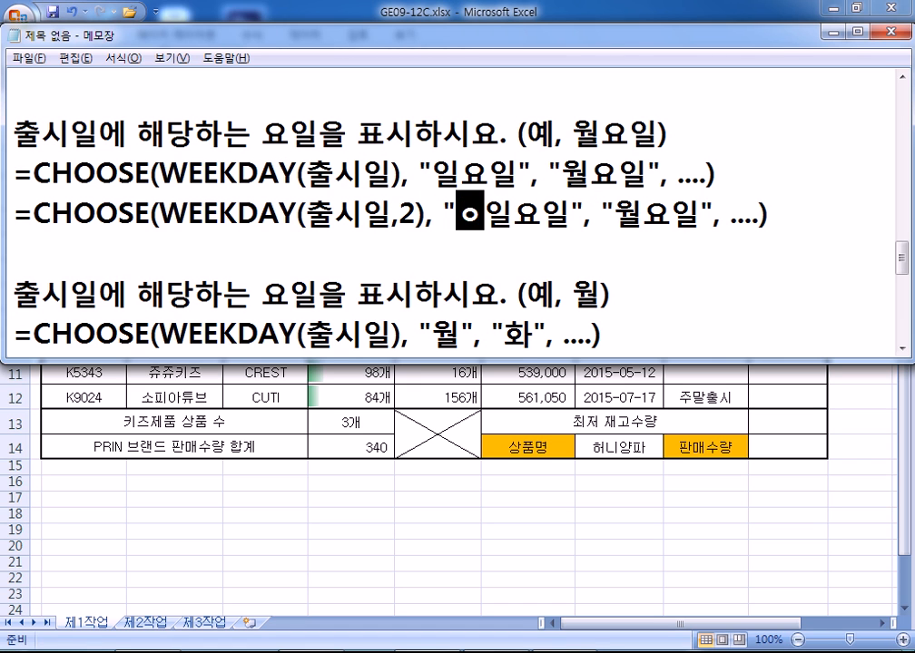
pyautogui.press('Delete')
pyautogui.press('Right')
pyautogui.press('Right')
pyautogui.press('Right')
pyautogui.press('Right')
pyautogui.press('Right')
pyautogui.press('Right')
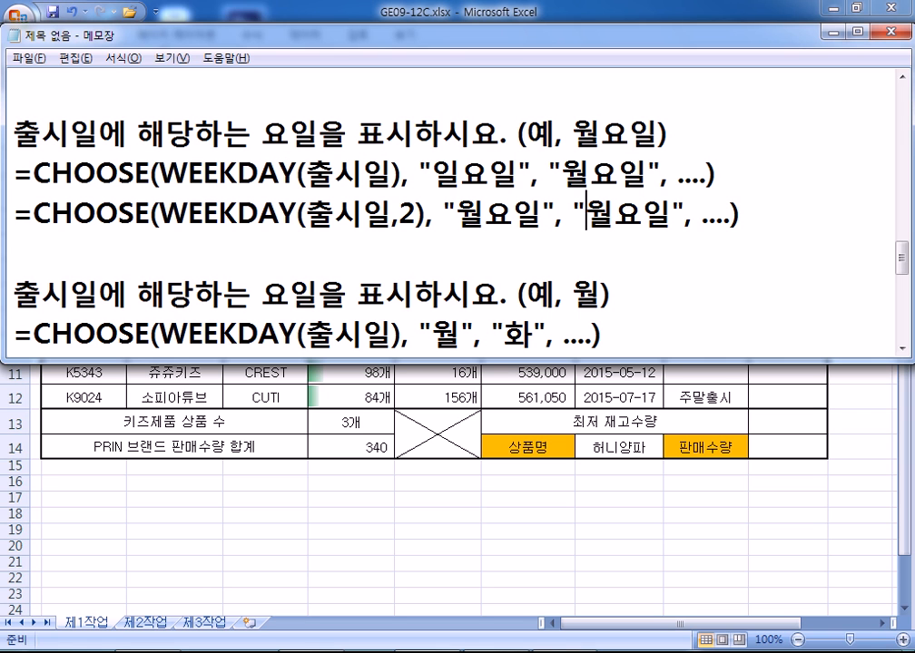
pyautogui.write('ㅎㅗㅓ')
pyautogui.press('BackSpace')
pyautogui.press('BackSpace')
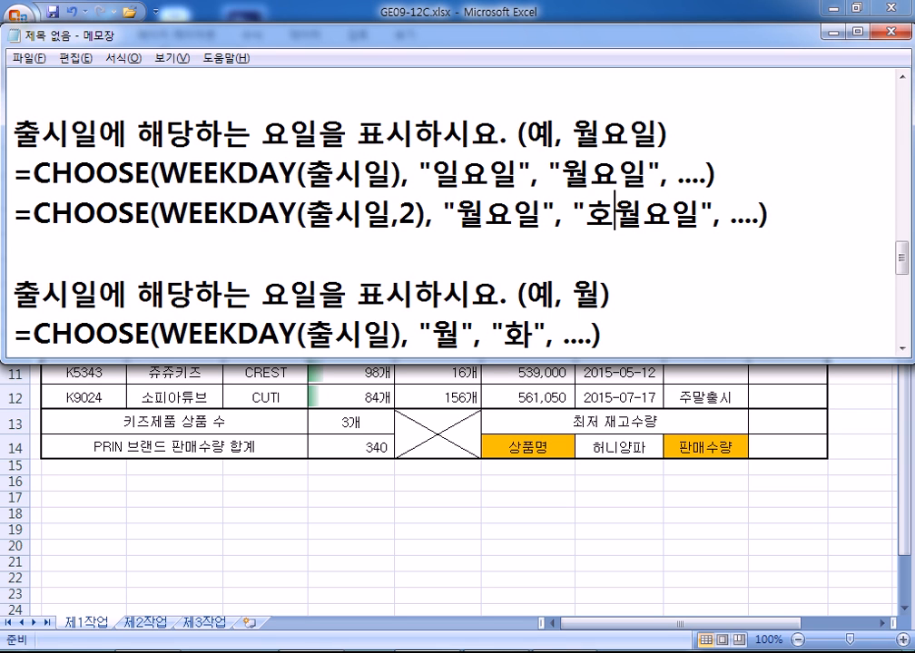
pyautogui.write('ㅎㅗㅏ')
pyautogui.press('Delete')
# Step: Duplicate the CHOOSE formula of the question with the (예, 월) example on the line directly below it
pyautogui.press('Home')
pyautogui.press('Down')
pyautogui.press('Down')
pyautogui.press('Down')
pyautogui.hotkey('shift', 'Down')
pyautogui.hotkey('ctrl', 'c')
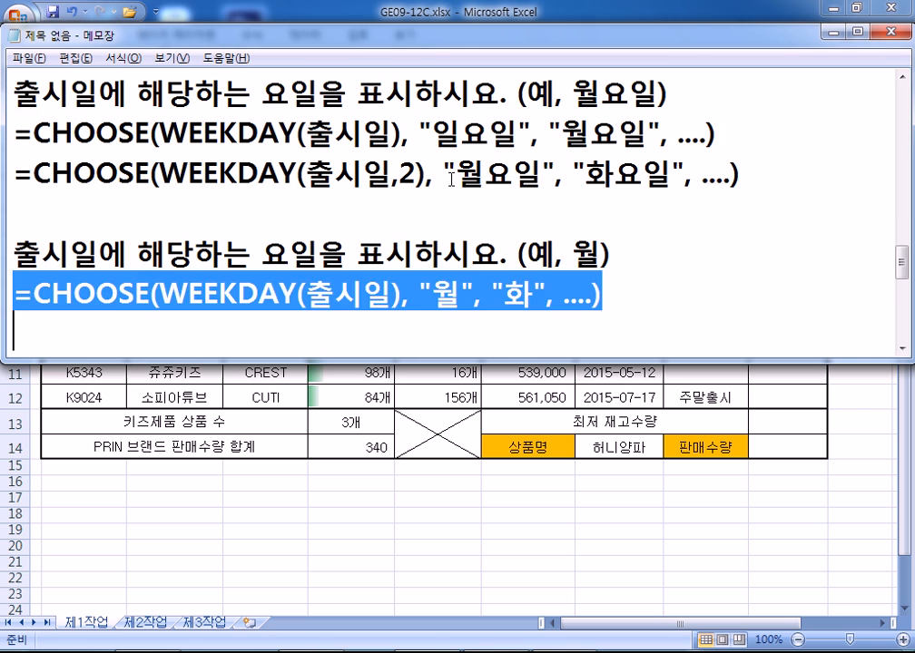
pyautogui.press('Right')
pyautogui.hotkey('ctrl', 'v')
pyautogui.press('BackSpace')
# Step: Add return type 2 after 출시일 in the duplicated "월", "화" formula's WEEKDAY function
pyautogui.press('Left')
pyautogui.press('Left')
pyautogui.press('Left')
pyautogui.press('Left')
pyautogui.press('Left')
pyautogui.press('Left')
pyautogui.press('Left')
pyautogui.press('Left')
pyautogui.press('Left')
pyautogui.press('Left')
pyautogui.press('Left')
pyautogui.press('Left')
pyautogui.press('Left')
pyautogui.press('Left')
pyautogui.press('Left')
pyautogui.press('Left')
pyautogui.press('Left')
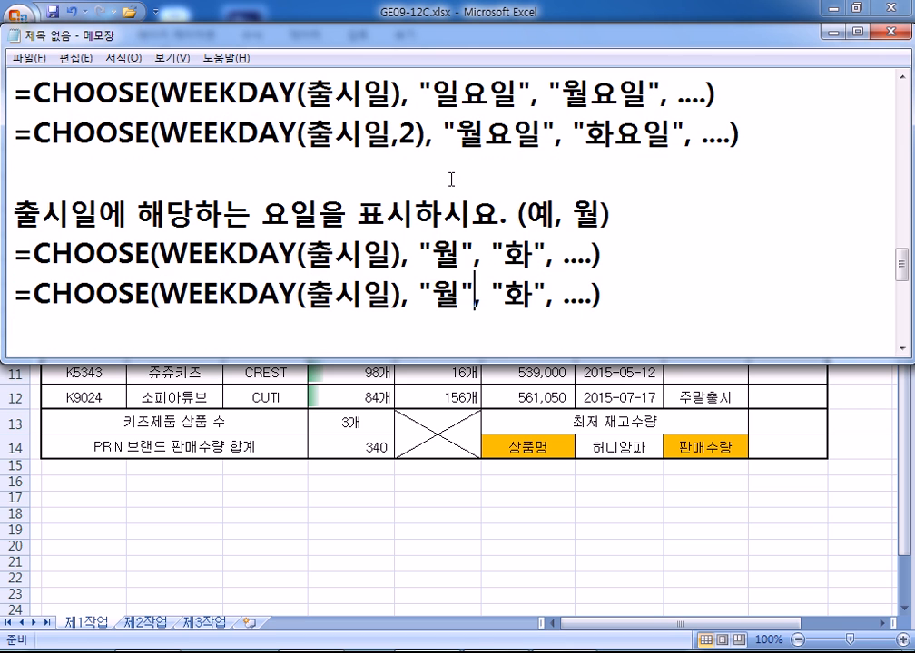
pyautogui.write(',2')
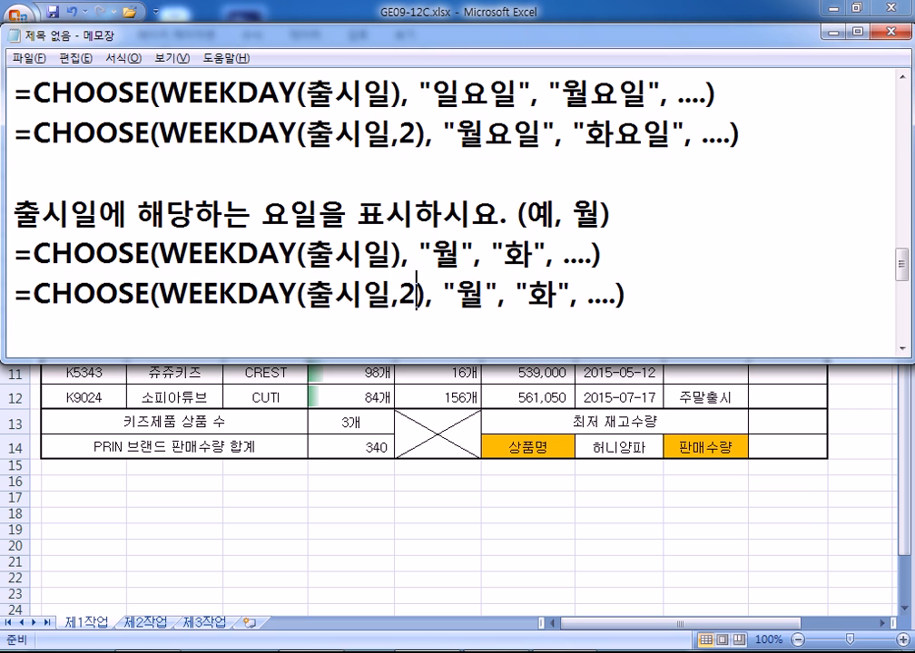
# Step: Change the day names in the (예, 월) question's first CHOOSE formula, without return type, to "일" and "월"
pyautogui.press('Up')
pyautogui.press('Right')
pyautogui.press('Right')
pyautogui.write('일')
pyautogui.press('Delete')
pyautogui.press('Right')
pyautogui.press('Right')
pyautogui.press('Right')
pyautogui.press('Right')
pyautogui.write('월')
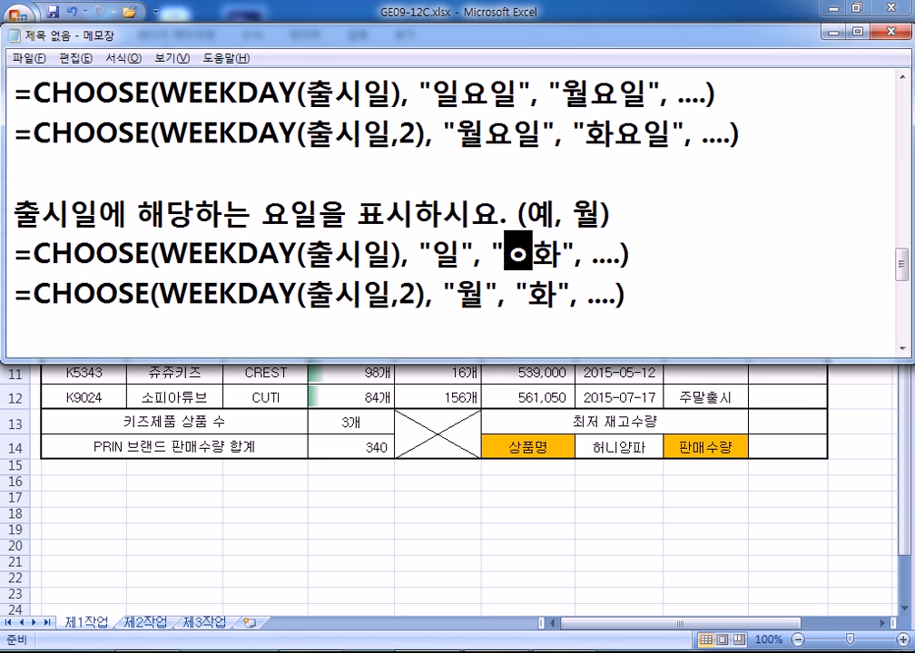
pyautogui.press('Delete')
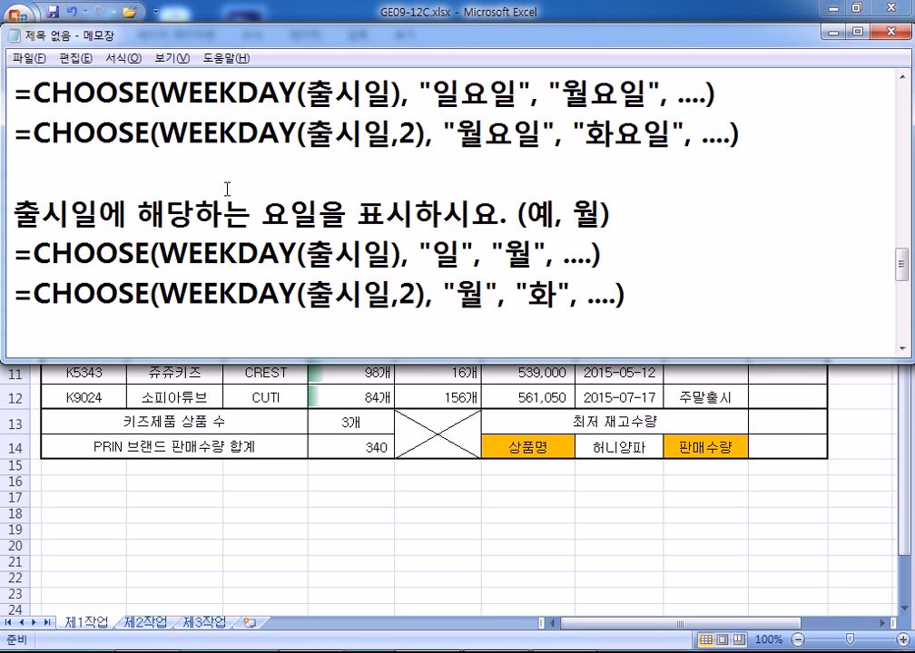
# Step: Maximize the Notepad window and place the text cursor below the last formula
pyautogui.doubleClick(243, 34)
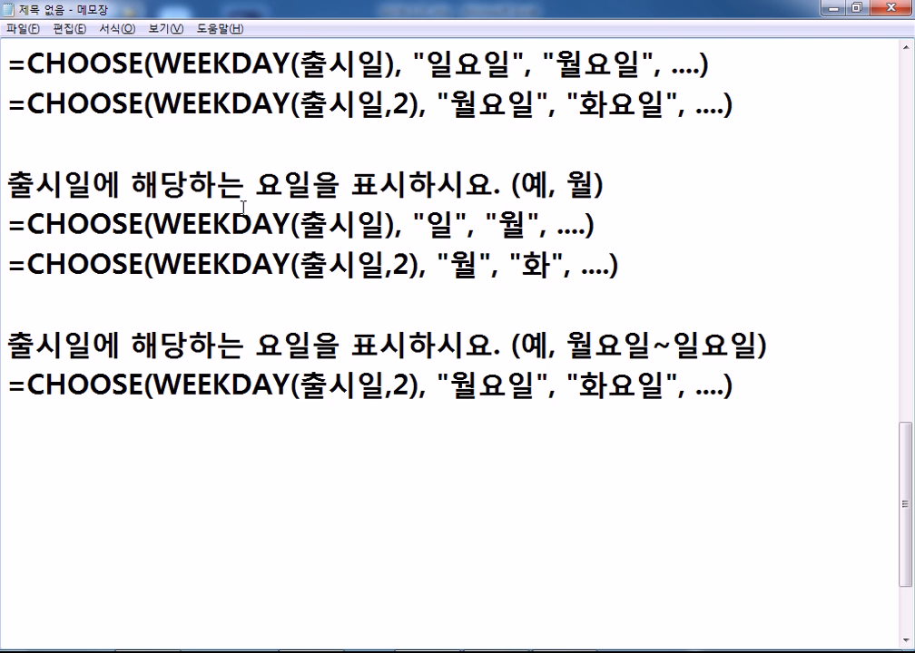
pyautogui.scroll(1, 910, 474)
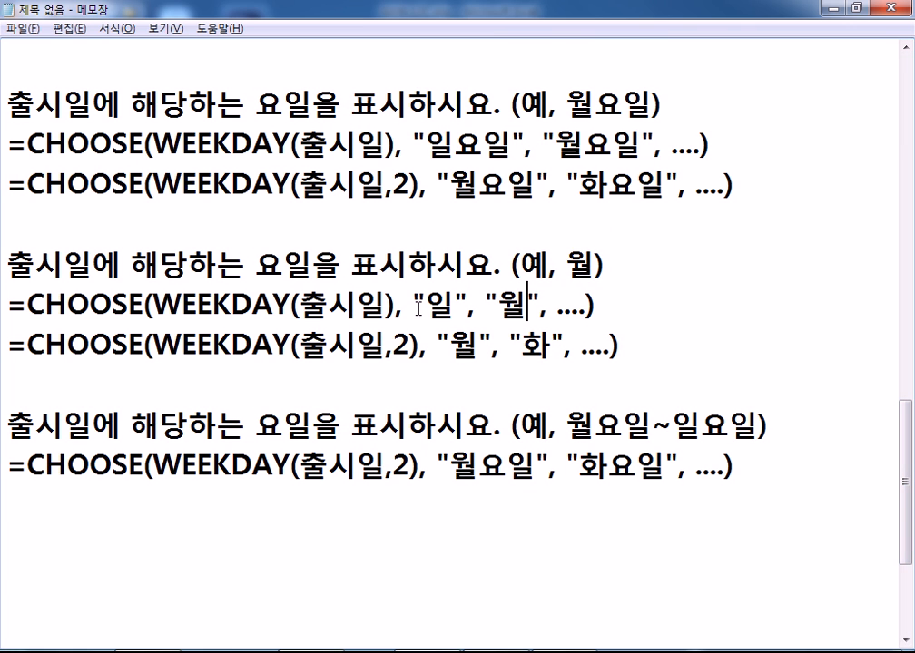
pyautogui.click(277, 541)
# Step: Switch to Excel and enter =CHOOSE(RIGHT(B5,1),"경기") in cell J5 of the 생산공장 column
pyautogui.hotkey('alt', 'Tab')
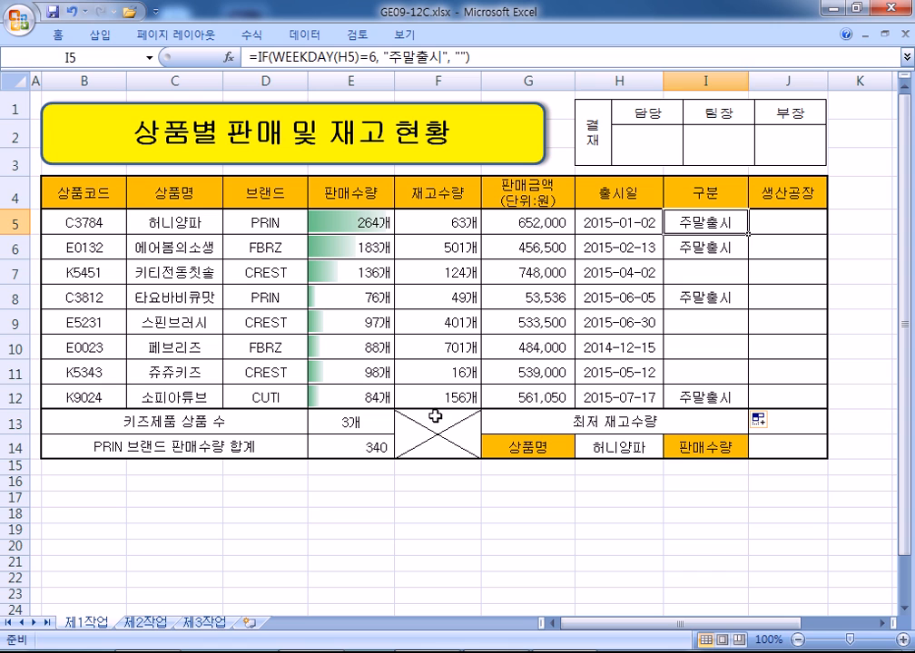
pyautogui.click(758, 224)
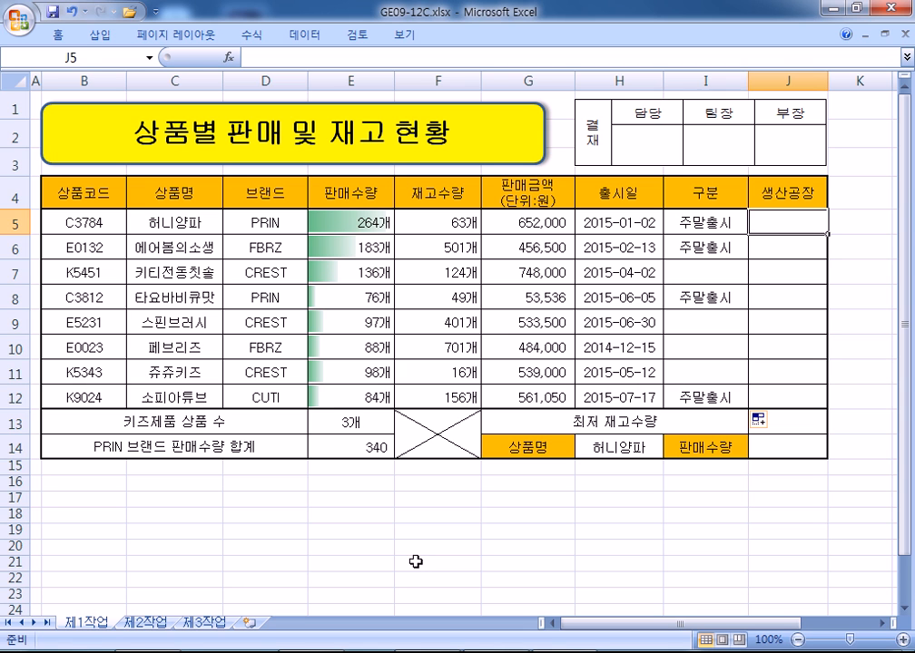
pyautogui.write('=')
pyautogui.write('choose(')
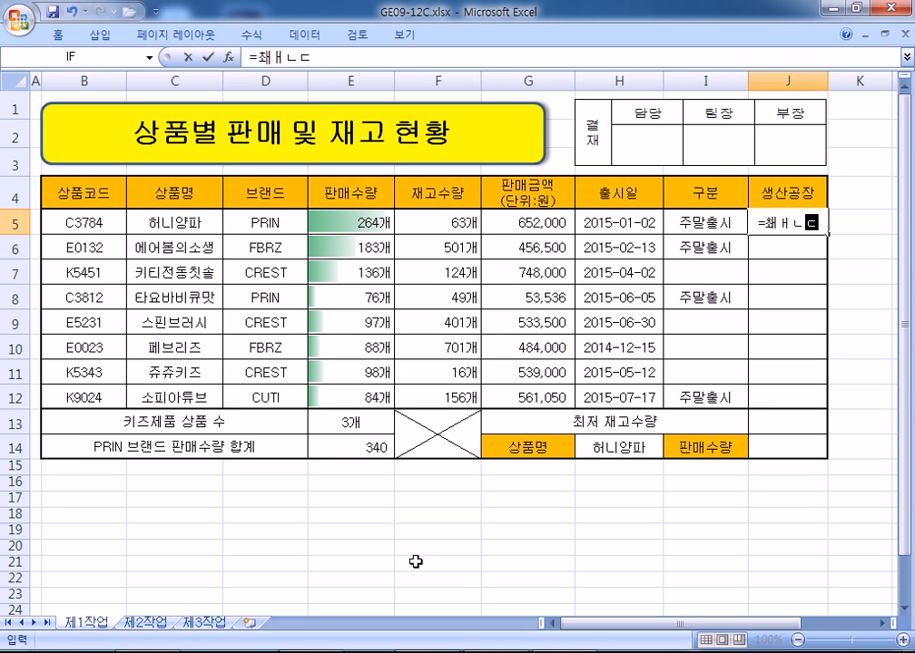
pyautogui.write('RIGHT(')
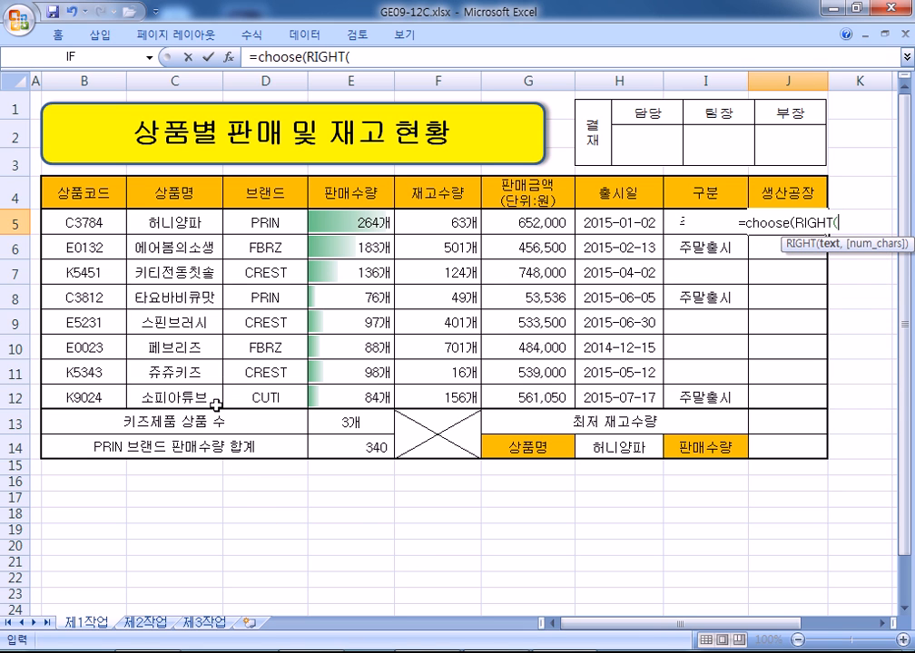
pyautogui.click(84, 221)
pyautogui.write(',1)')
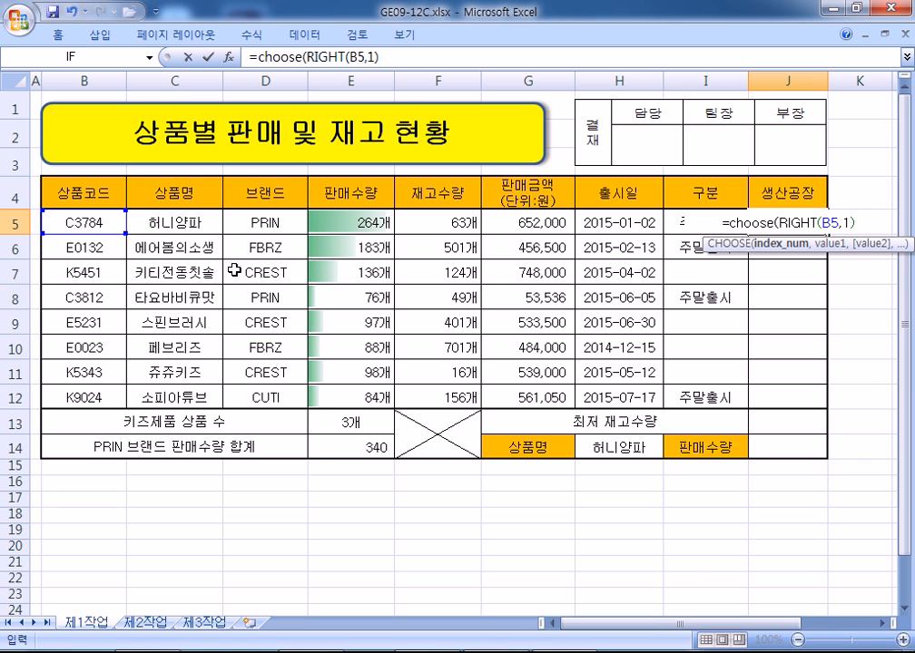
pyautogui.write(',"')
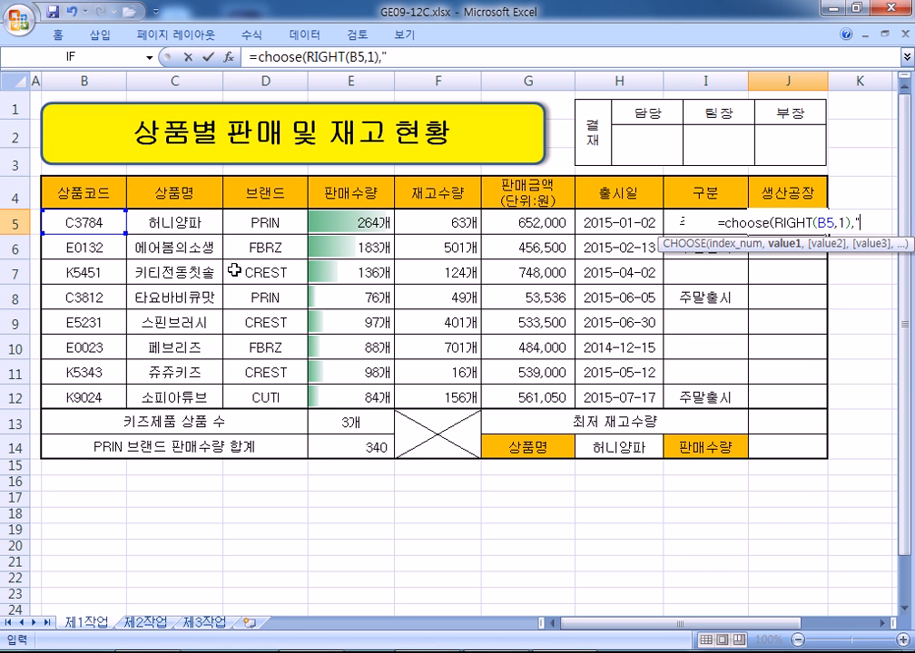
pyautogui.write('경기')
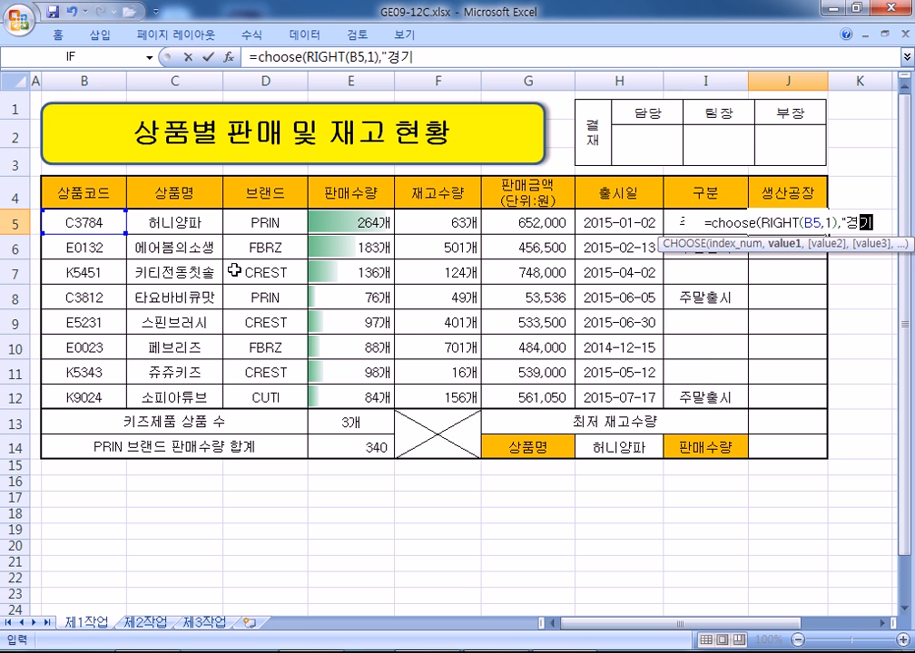
pyautogui.press('Return')
pyautogui.press('Return')
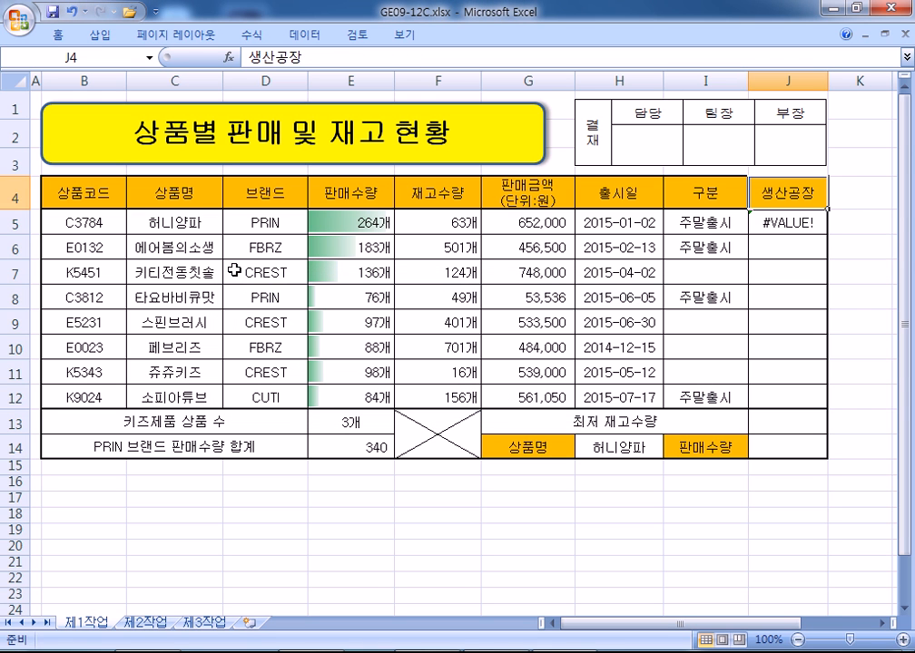
# Step: Extend the CHOOSE formula in J5 with the values "울산", "광주" and "구미"
pyautogui.press('F2')
pyautogui.press('Return')
pyautogui.press('F2')
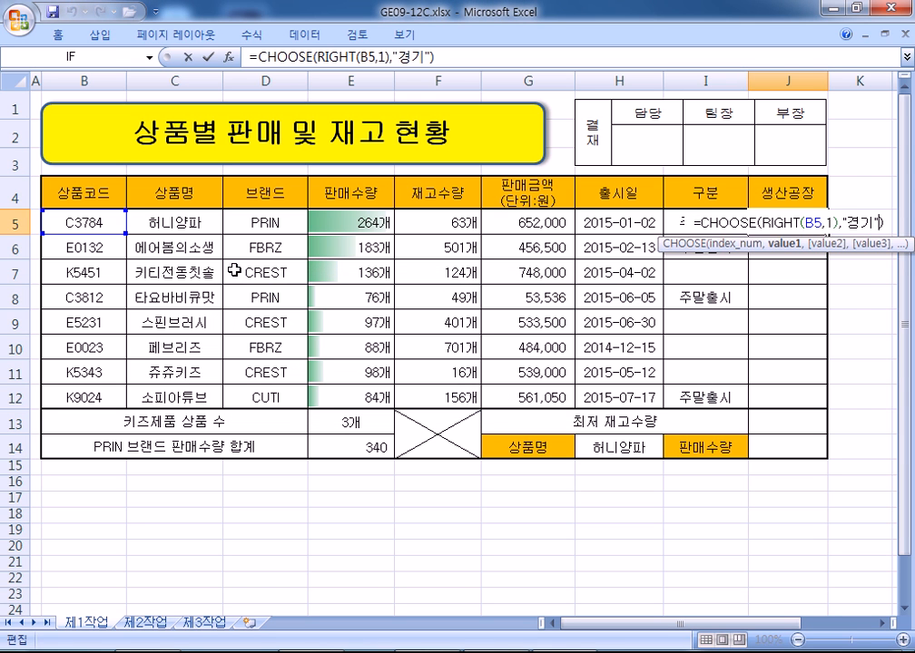
pyautogui.write(',"')
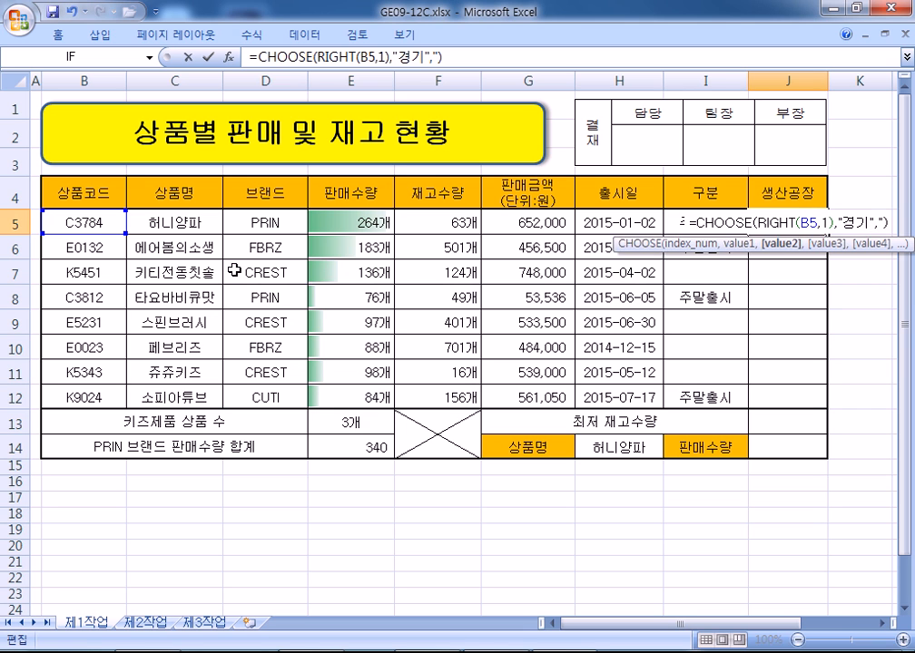
pyautogui.write('울산"')
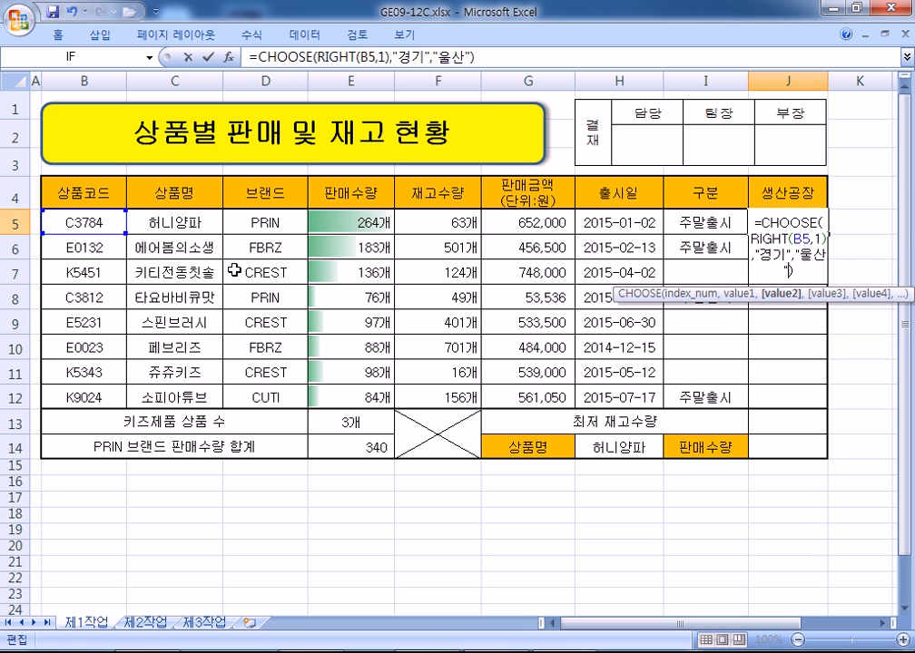
pyautogui.write(',"')
pyautogui.write('광주",')
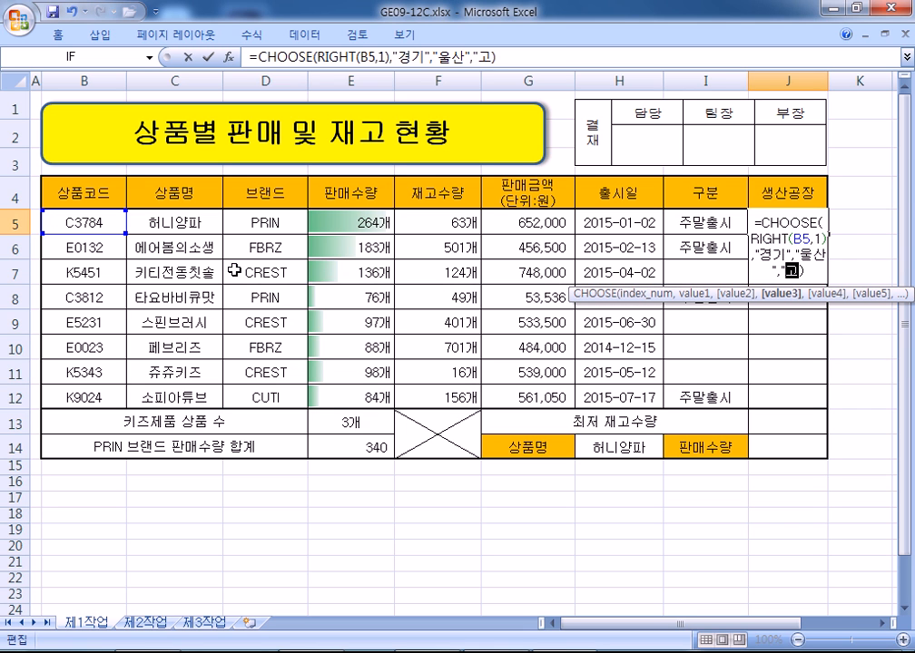
pyautogui.write('ㅡ"구미"')
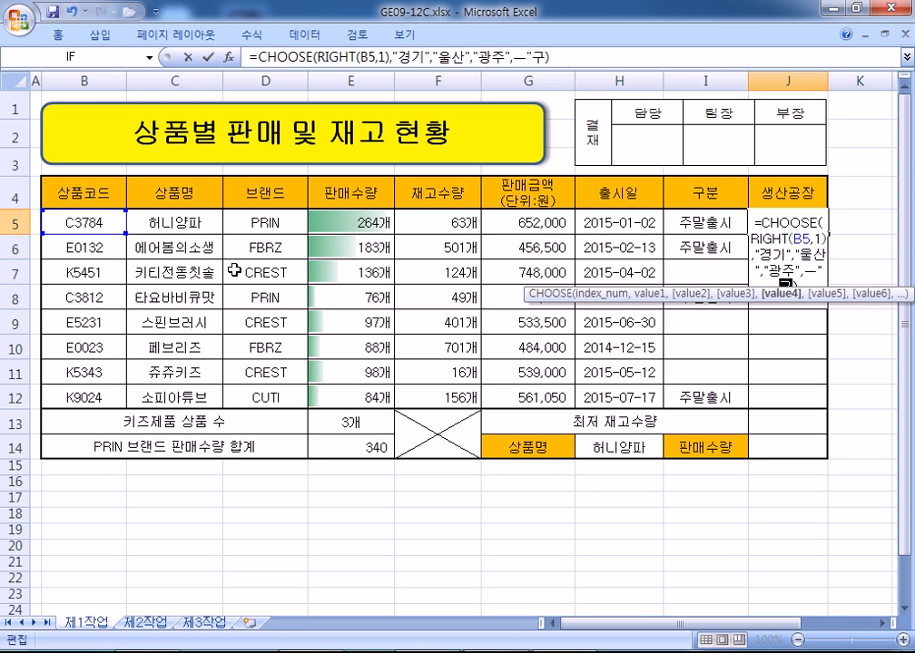
pyautogui.press('BackSpace')
pyautogui.press('Return')
pyautogui.press('Up')
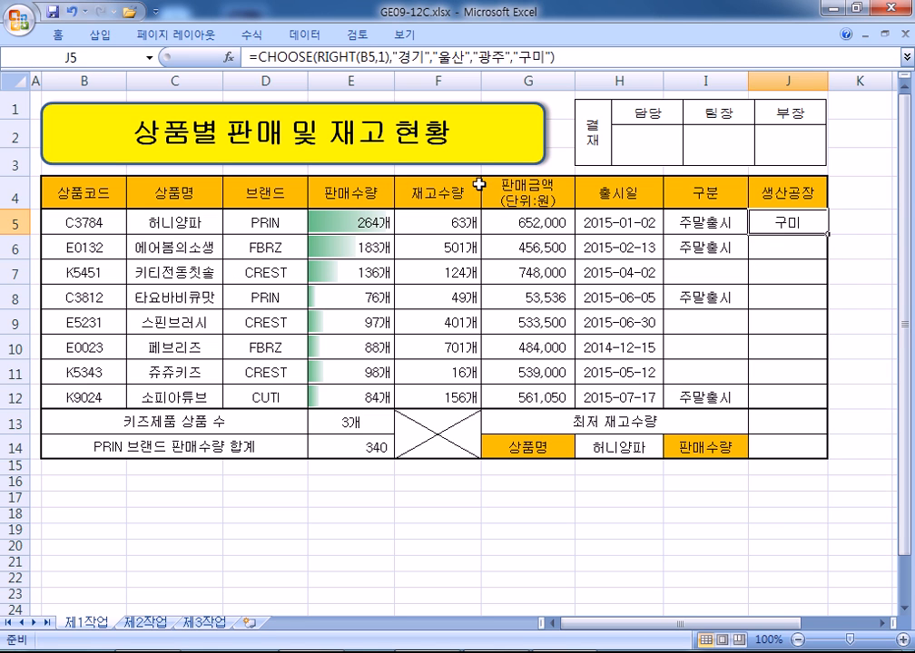
# Step: Fill the J5 formula down through J12 without carrying over the cell formatting
pyautogui.moveTo(825, 234); pyautogui.dragTo(814, 400)
pyautogui.click(836, 419)
pyautogui.click(842, 486)
# Step: Copy the J5 formula text to the end of the Notepad notes, and return to Excel with the formula kept
pyautogui.moveTo(562, 58); pyautogui.dragTo(246, 58)
pyautogui.hotkey('ctrl', 'c')
pyautogui.hotkey('alt', 'Tab')
pyautogui.hotkey('ctrl', 'v')
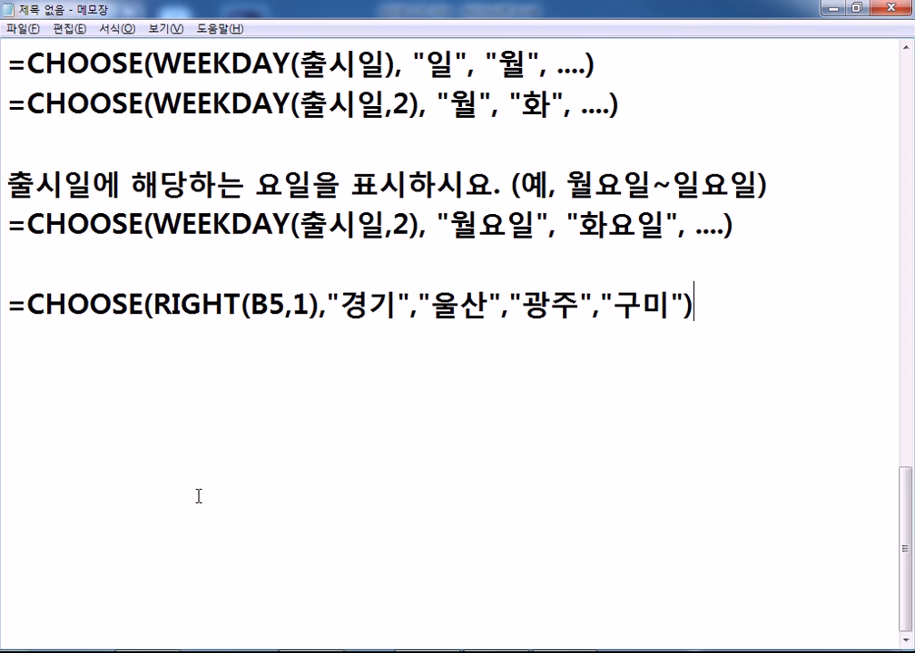
pyautogui.press('Return')
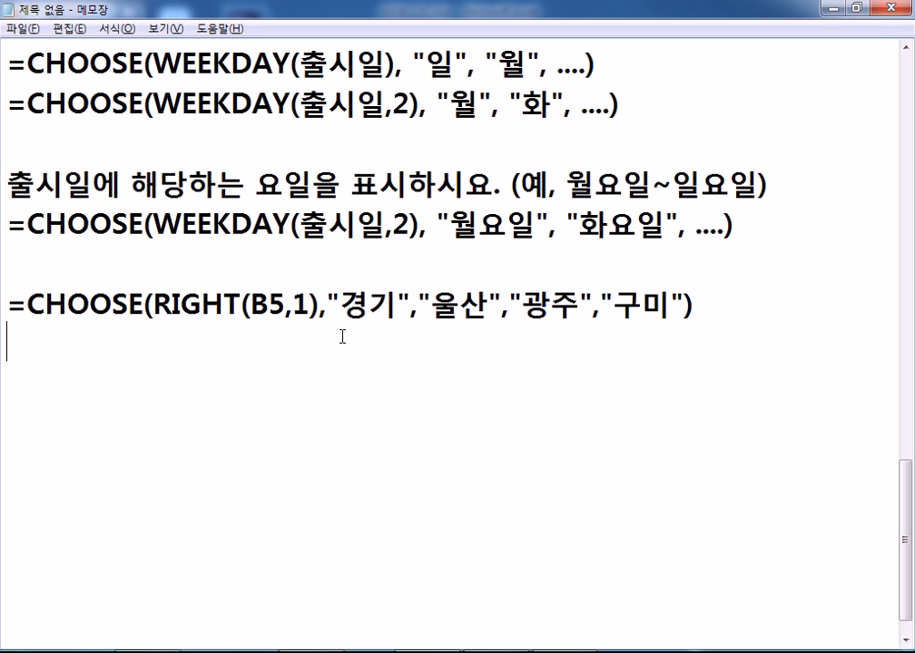
pyautogui.hotkey('alt', 'Tab')
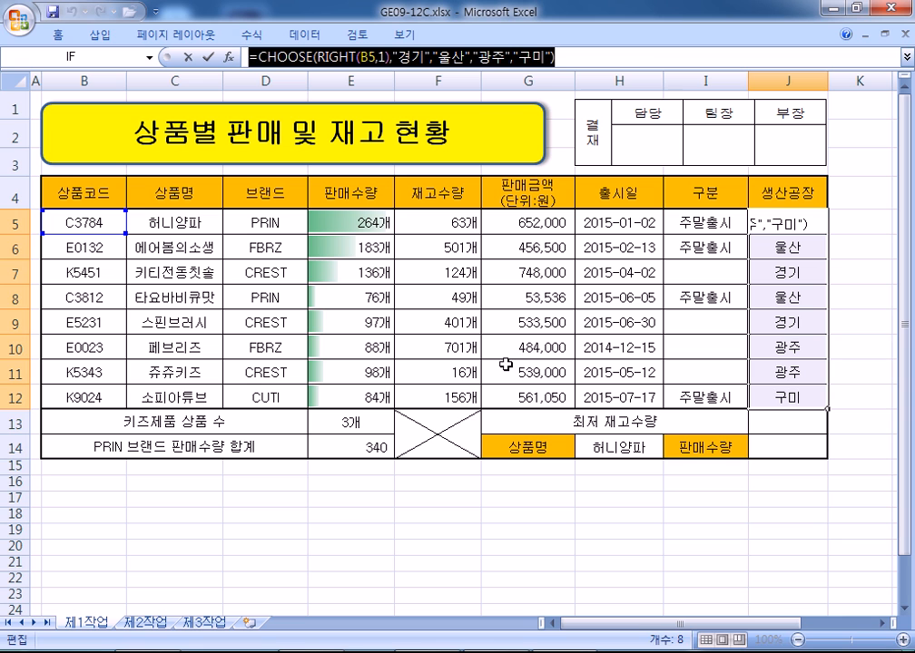
pyautogui.hotkey('ctrl', 'Return')
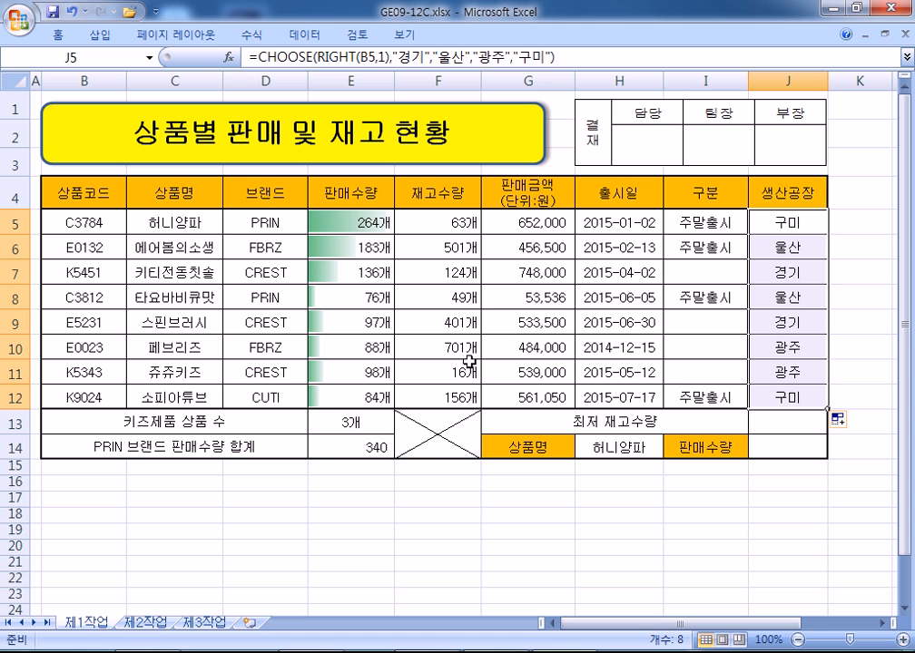
# Step: Clear E13:E14 and enter =COUNTIF(B5:B12,"K*") in E13 for 키즈제품 상품 수
pyautogui.moveTo(345, 420); pyautogui.dragTo(351, 439)
pyautogui.press('Delete')
pyautogui.click(345, 420)
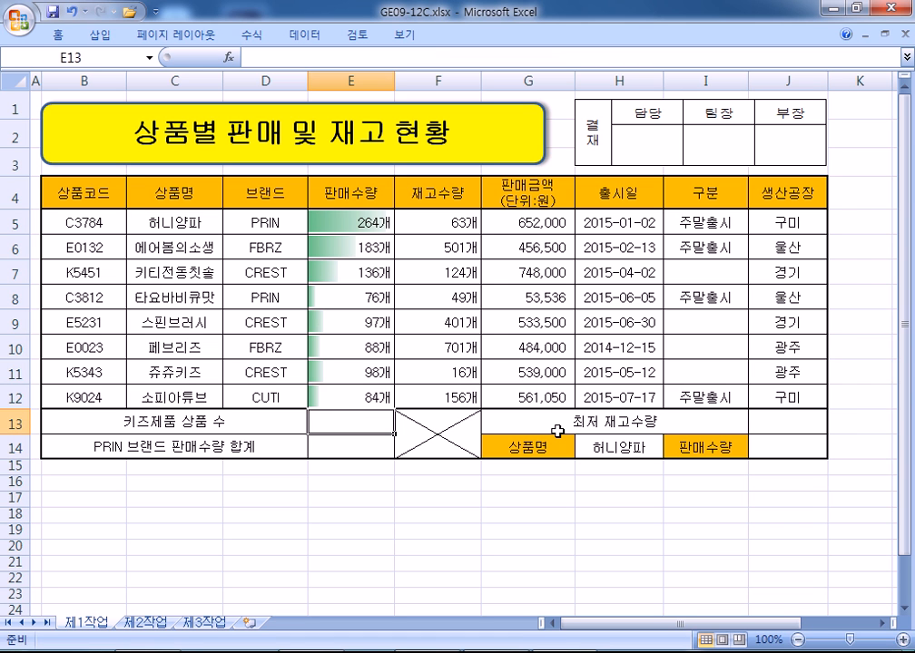
pyautogui.write('=countif(')
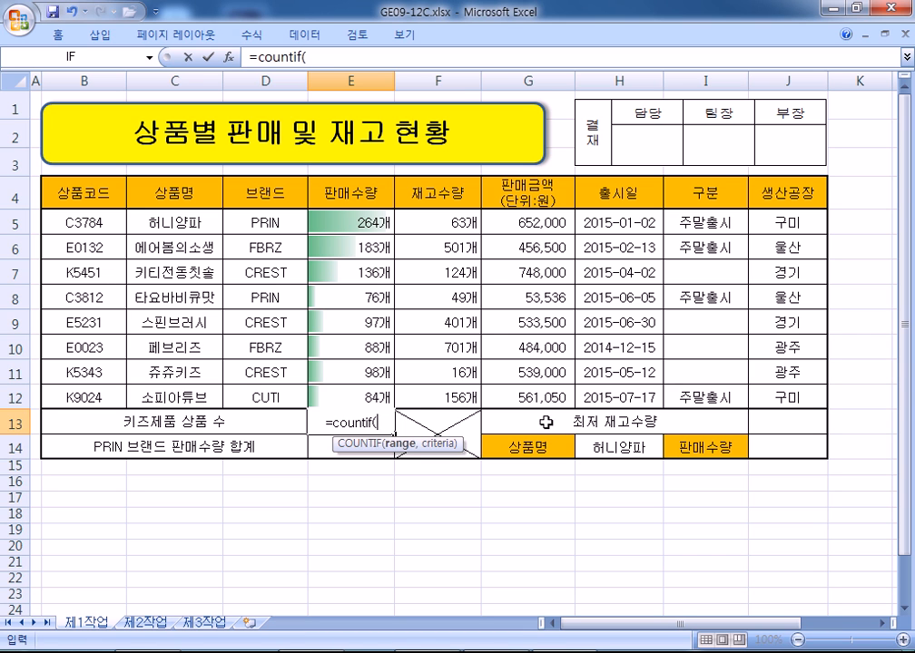
pyautogui.moveTo(89, 222); pyautogui.dragTo(89, 394)
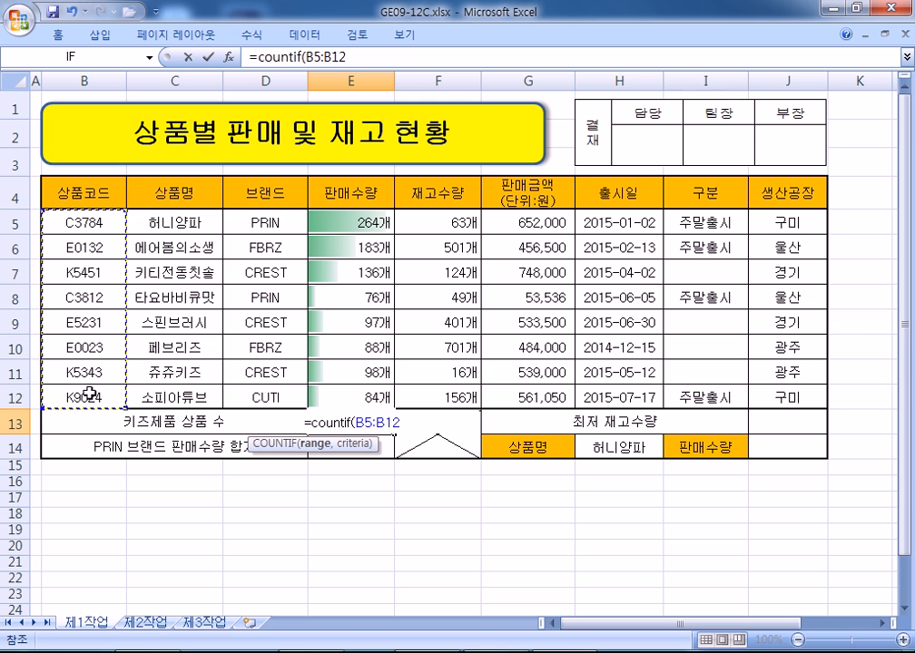
pyautogui.write(',"K')
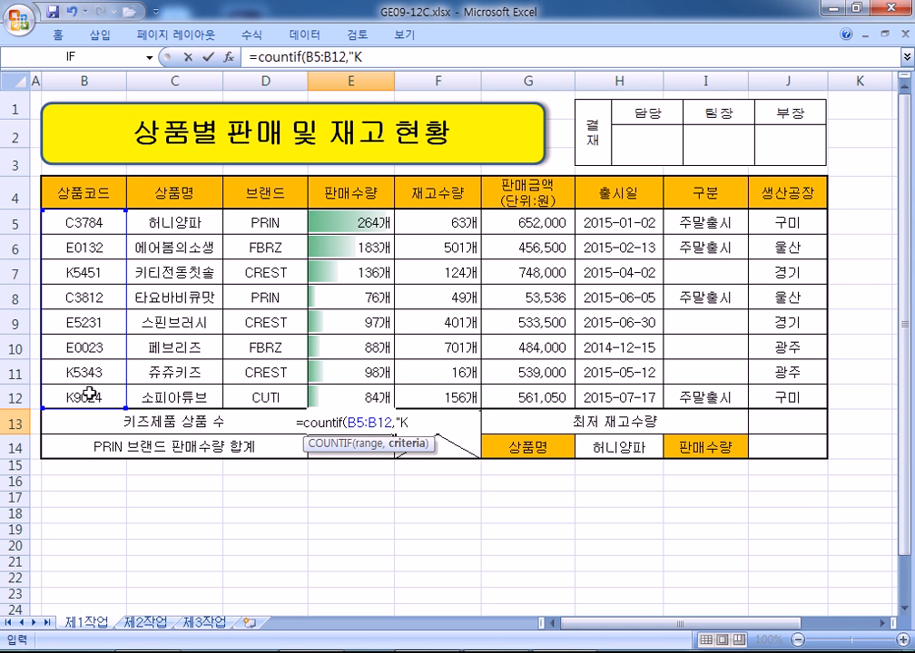
pyautogui.write('*")')
pyautogui.press('Return')
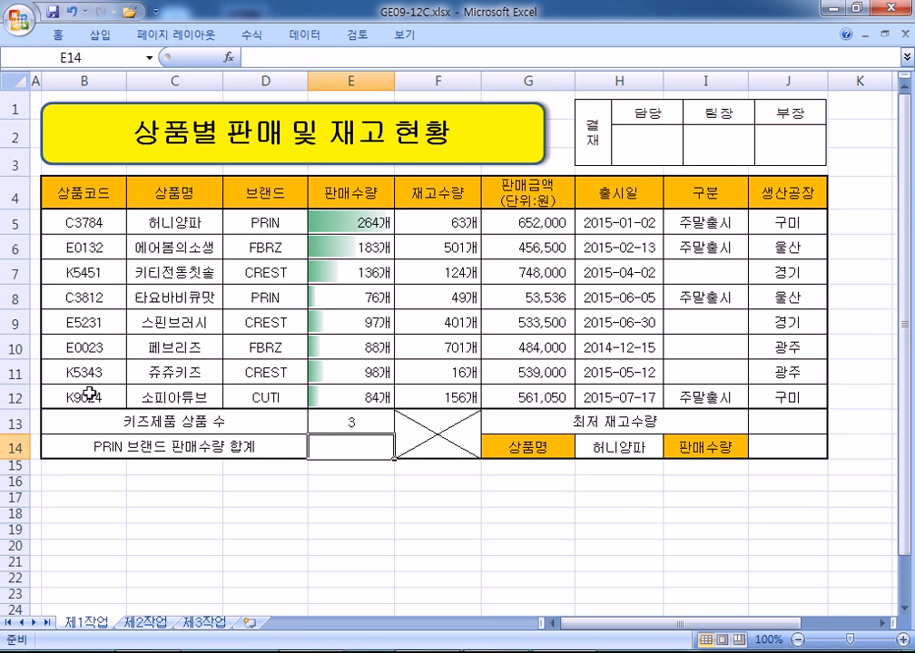
# Step: Append &"개" to the COUNTIF formula in E13
pyautogui.press('F2')
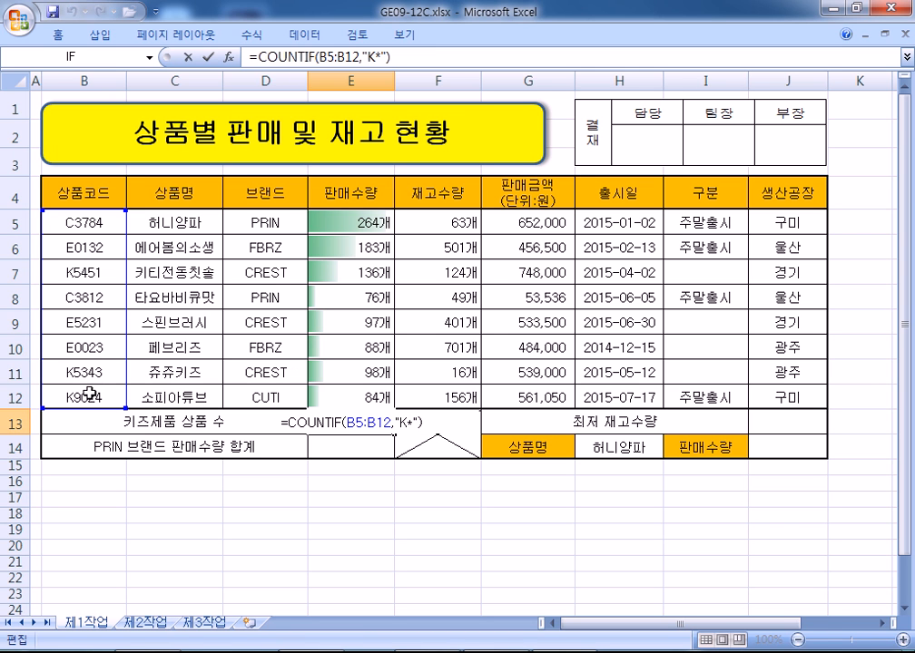
pyautogui.write('&"개"')
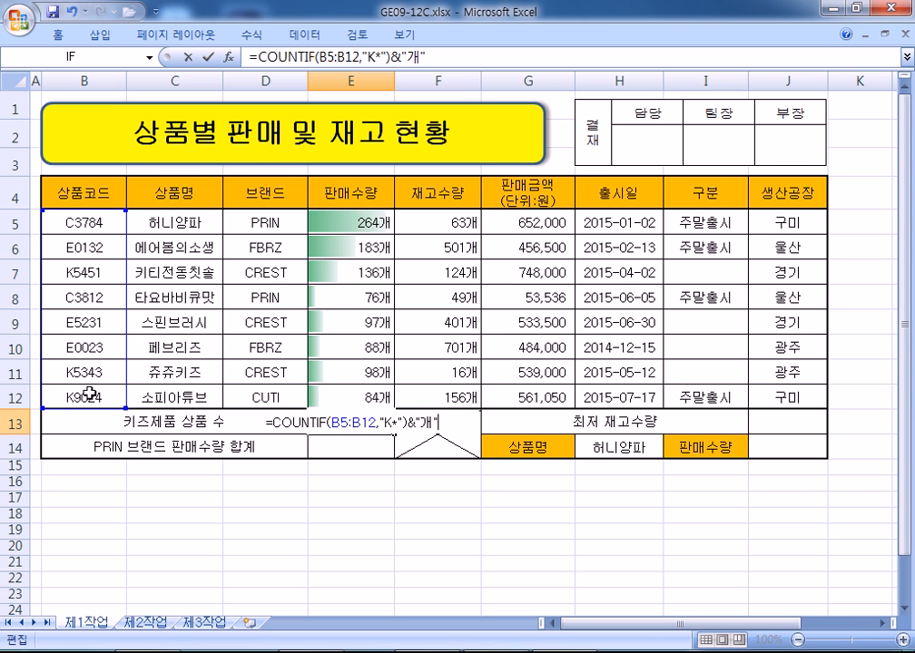
pyautogui.hotkey('ctrl', 'Return')
# Step: Copy the E13 formula text to a new line in the Notepad notes, and return to Excel with the formula kept
pyautogui.moveTo(435, 56); pyautogui.dragTo(218, 51)
pyautogui.hotkey('ctrl', 'c')
pyautogui.hotkey('alt', 'Tab')
pyautogui.hotkey('ctrl', 'v')
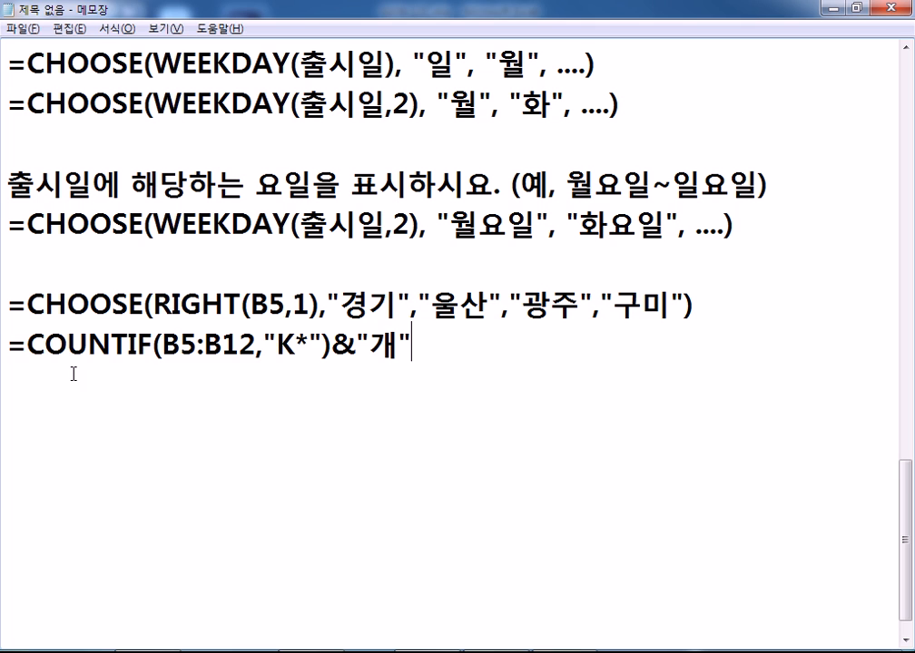
pyautogui.press('Return')
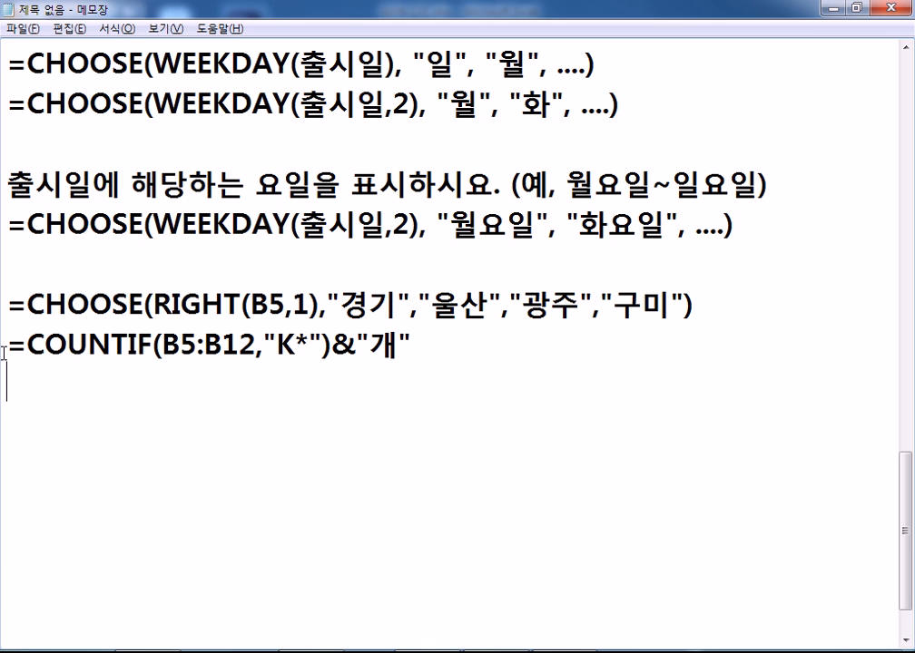
pyautogui.hotkey('alt', 'Tab')
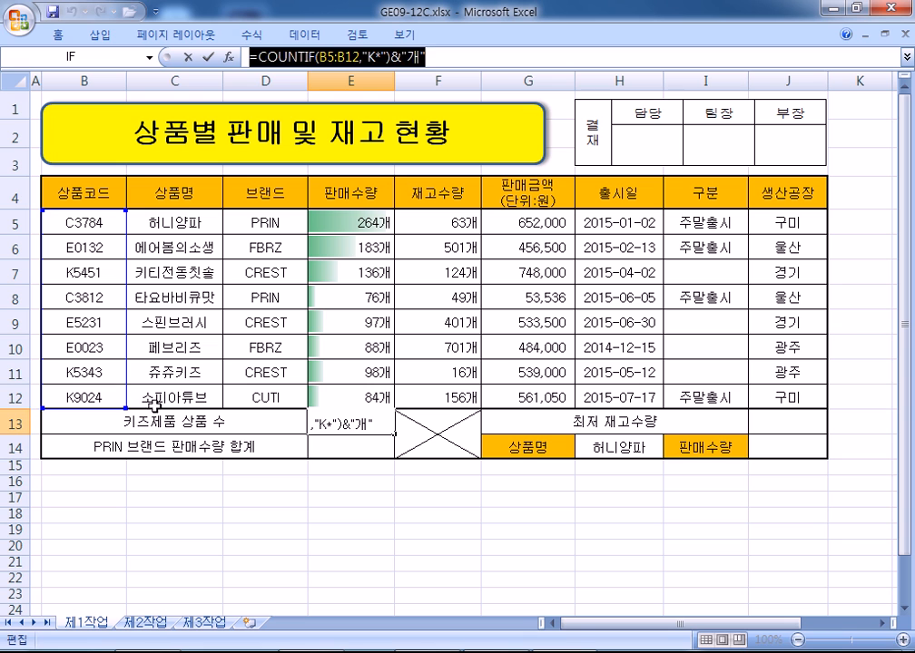
pyautogui.click(338, 444)
pyautogui.press('Escape')
# Step: Enter =DSUM(B4:H12,E4,D4:D5) in E14 for PRIN 브랜드 판매수량 합계
pyautogui.click(370, 453)
pyautogui.doubleClick(370, 453)
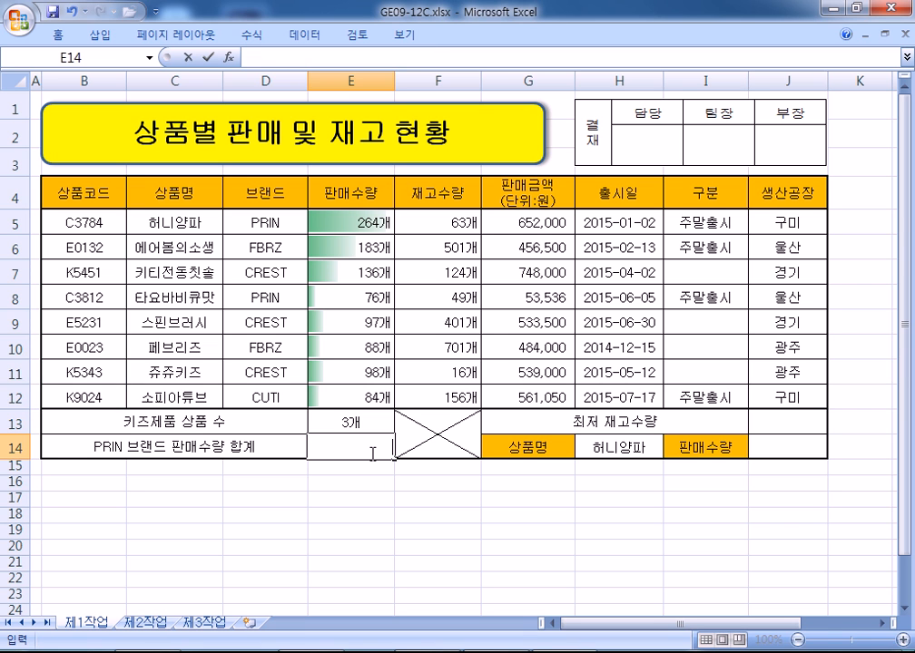
pyautogui.write('=DSUM(')
pyautogui.moveTo(78, 186); pyautogui.dragTo(624, 382)
pyautogui.moveTo(627, 392); pyautogui.dragTo(624, 393)
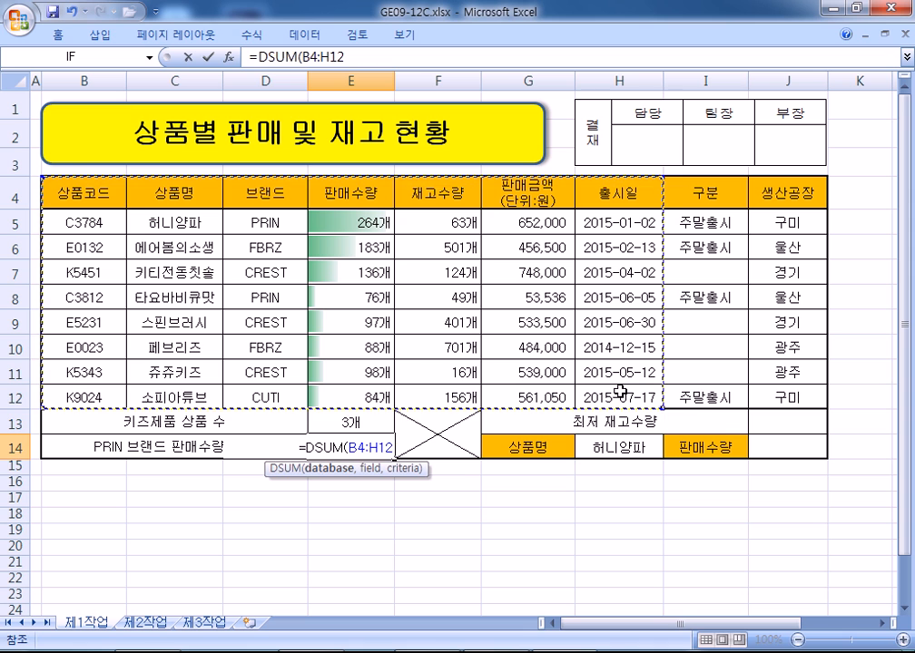
pyautogui.write(',')
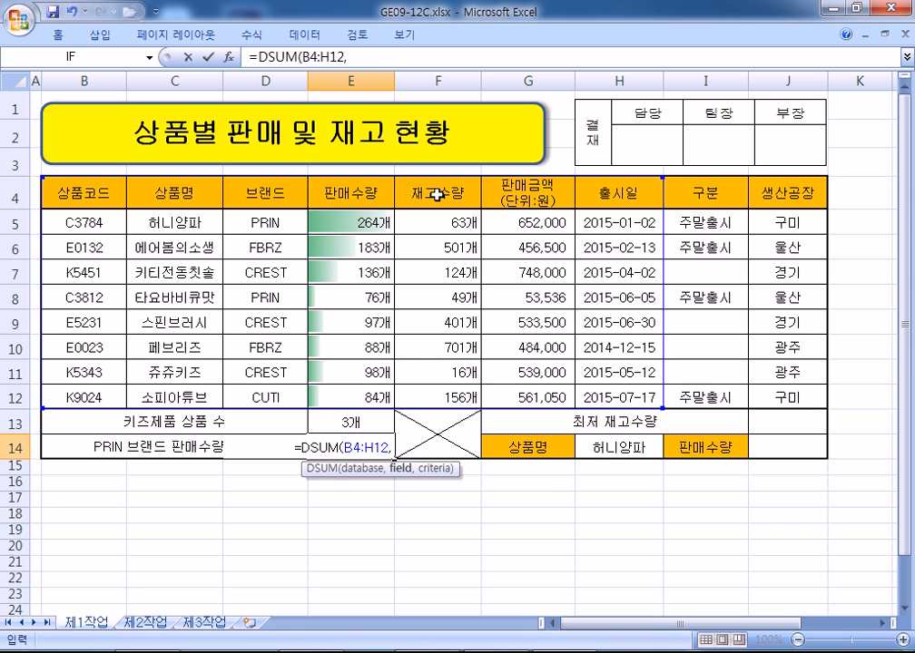
pyautogui.click(343, 192)
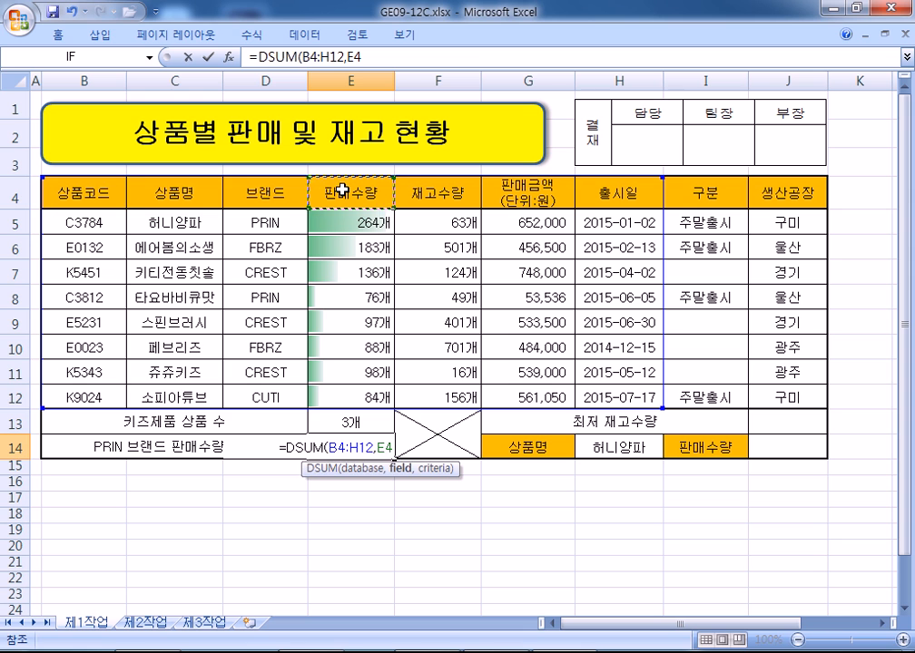
pyautogui.write(',')
pyautogui.click(268, 191)
pyautogui.moveTo(268, 190); pyautogui.dragTo(265, 212)
pyautogui.press('Return')
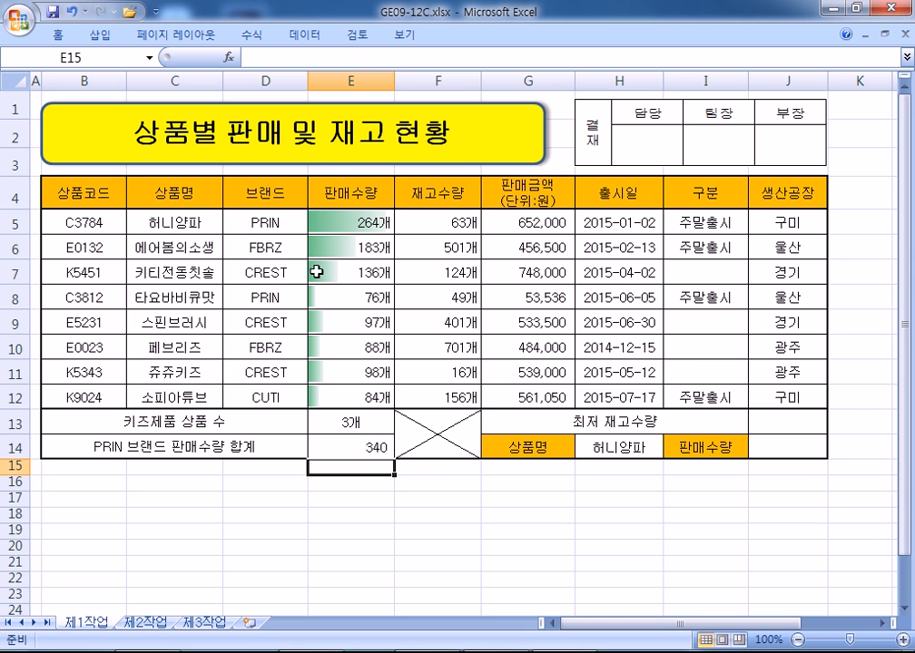
# Step: Copy the E14 DSUM formula text below the COUNTIF line in Notepad, and return to Excel with the formula kept
pyautogui.click(374, 445)
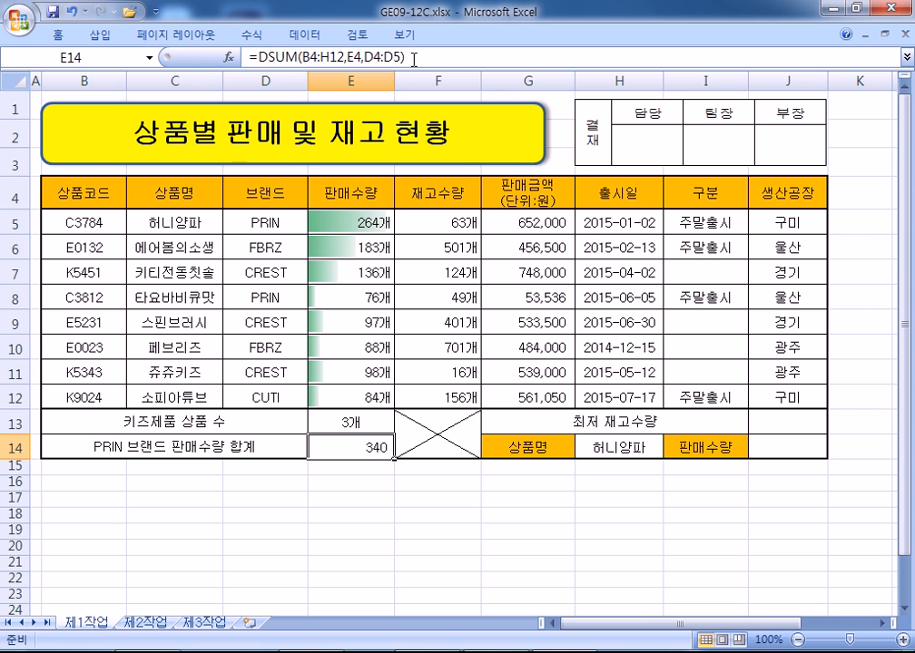
pyautogui.moveTo(406, 61); pyautogui.dragTo(249, 57)
pyautogui.hotkey('ctrl', 'c')
pyautogui.hotkey('alt', 'Tab')
pyautogui.hotkey('ctrl', 'v')
pyautogui.press('Return')
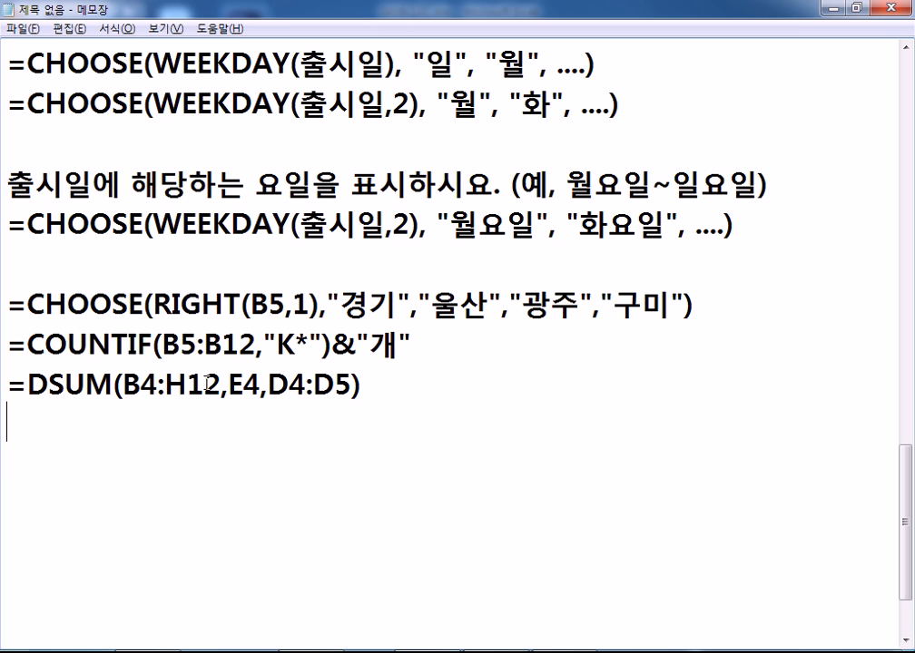
pyautogui.hotkey('alt', 'Tab')
pyautogui.hotkey('ctrl', 'Return')
# Step: Examine possible DSUM database ranges: B4:H12, B4:J12 and D4:E12, along with columns I:J and rows 13:14
pyautogui.moveTo(91, 193); pyautogui.dragTo(613, 397)
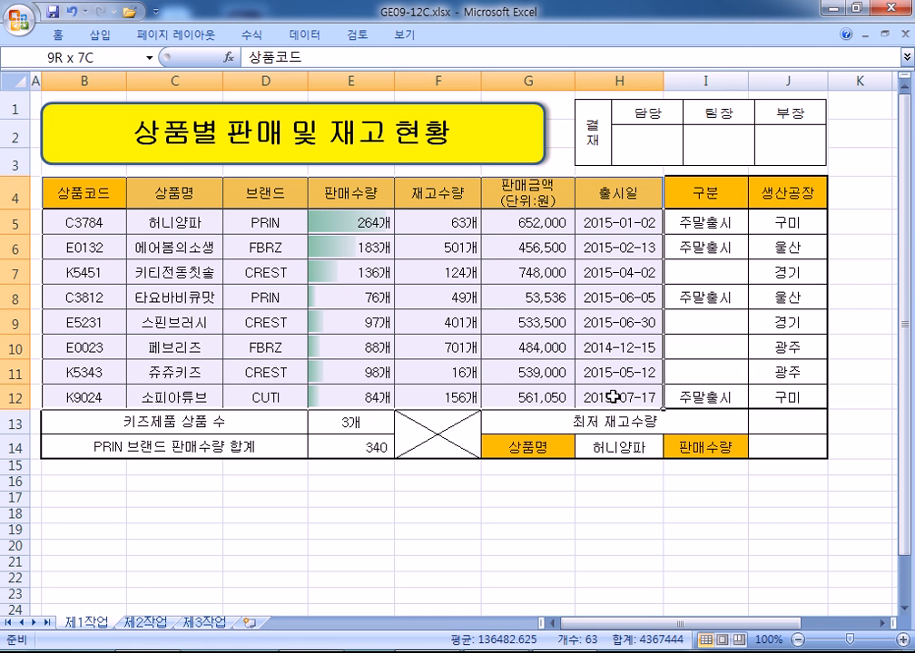
pyautogui.moveTo(614, 397); pyautogui.dragTo(613, 396)
pyautogui.moveTo(706, 80); pyautogui.dragTo(787, 81)
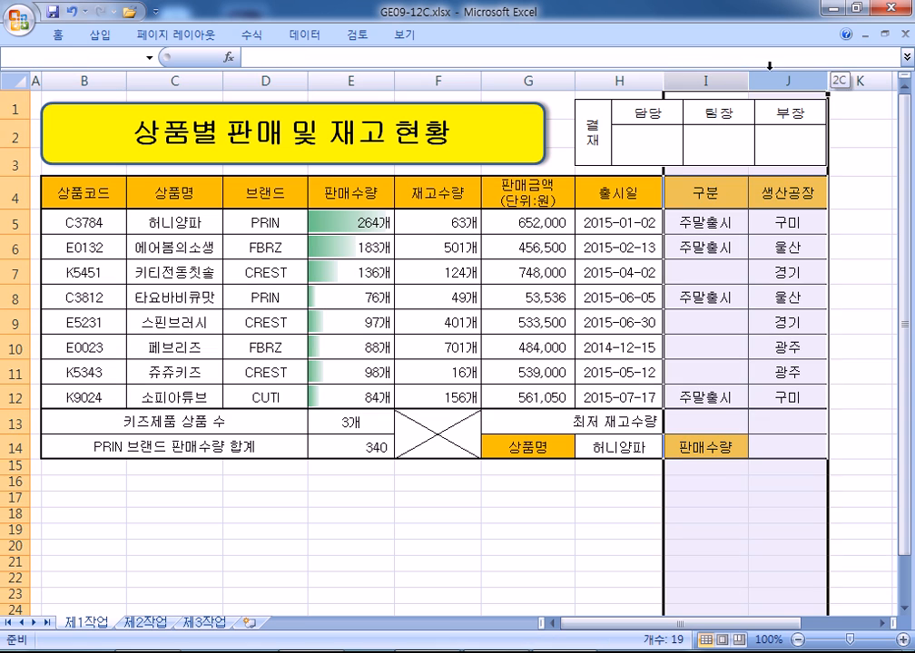
pyautogui.moveTo(18, 422); pyautogui.dragTo(18, 446)
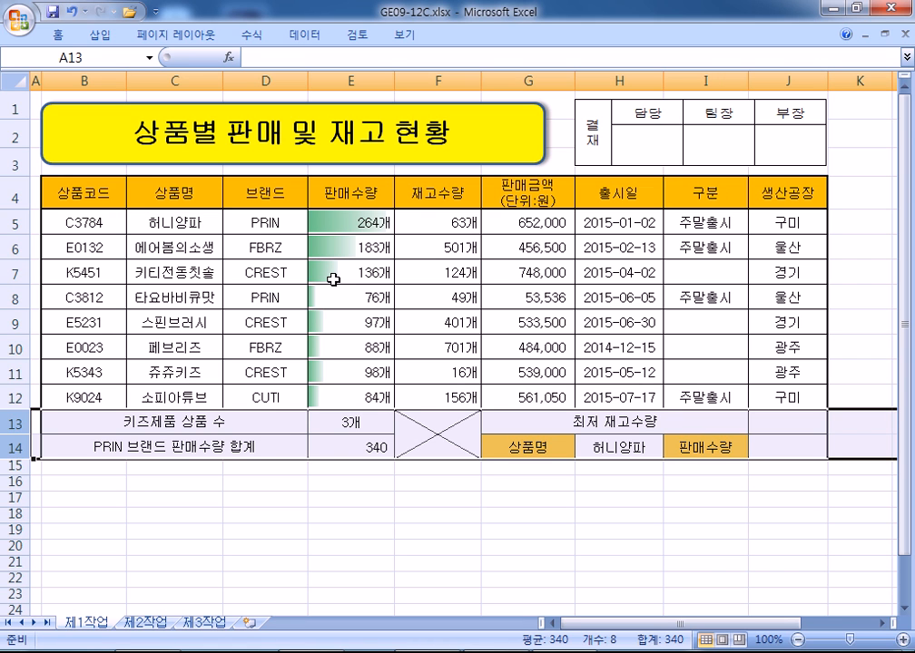
pyautogui.moveTo(84, 194); pyautogui.dragTo(782, 396)
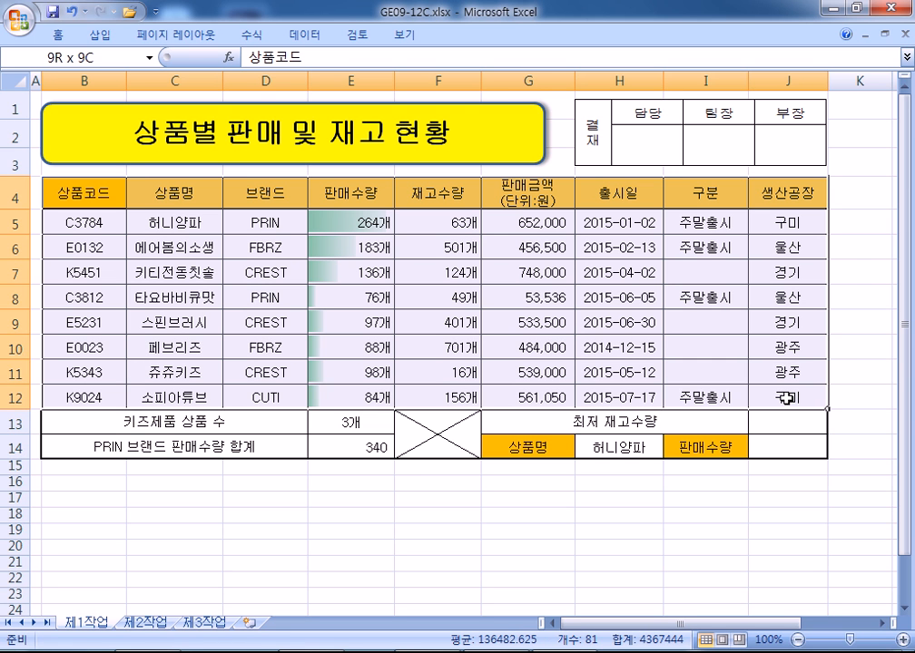
pyautogui.moveTo(690, 78); pyautogui.dragTo(786, 78)
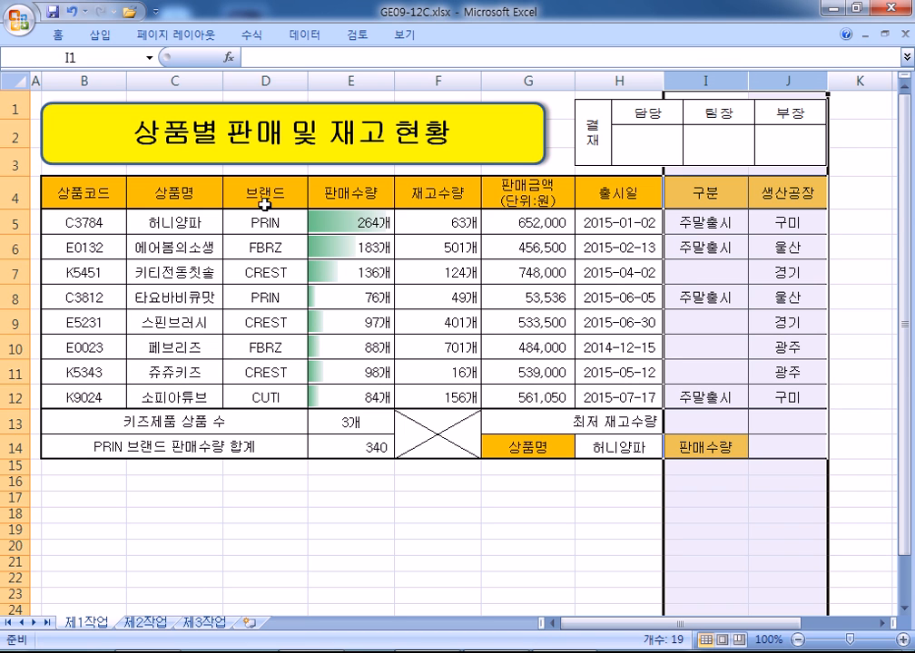
pyautogui.moveTo(269, 193); pyautogui.dragTo(376, 397)
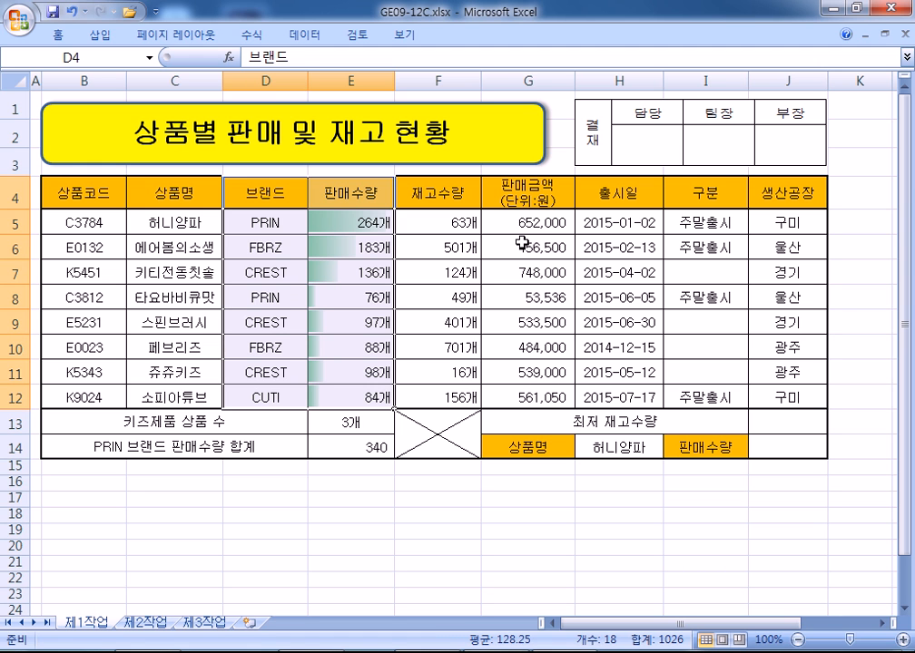
pyautogui.moveTo(265, 220); pyautogui.dragTo(380, 394)
pyautogui.moveTo(74, 189); pyautogui.dragTo(770, 391)
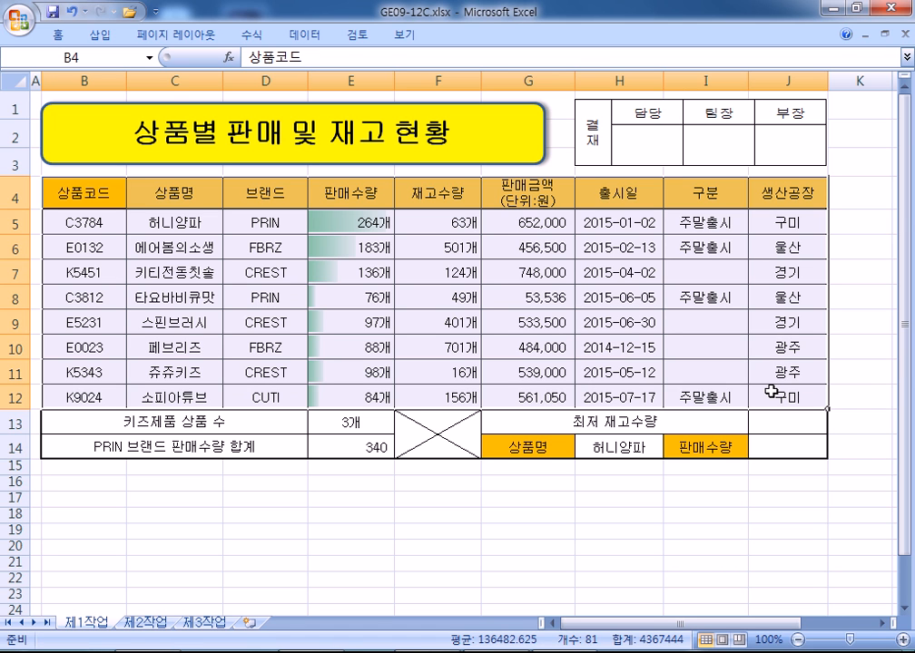
# Step: Enter =MIN(재고수량) in J13 for 최저 재고수량, using the named range F5:F12
pyautogui.click(798, 427)
pyautogui.write('=MIN(')
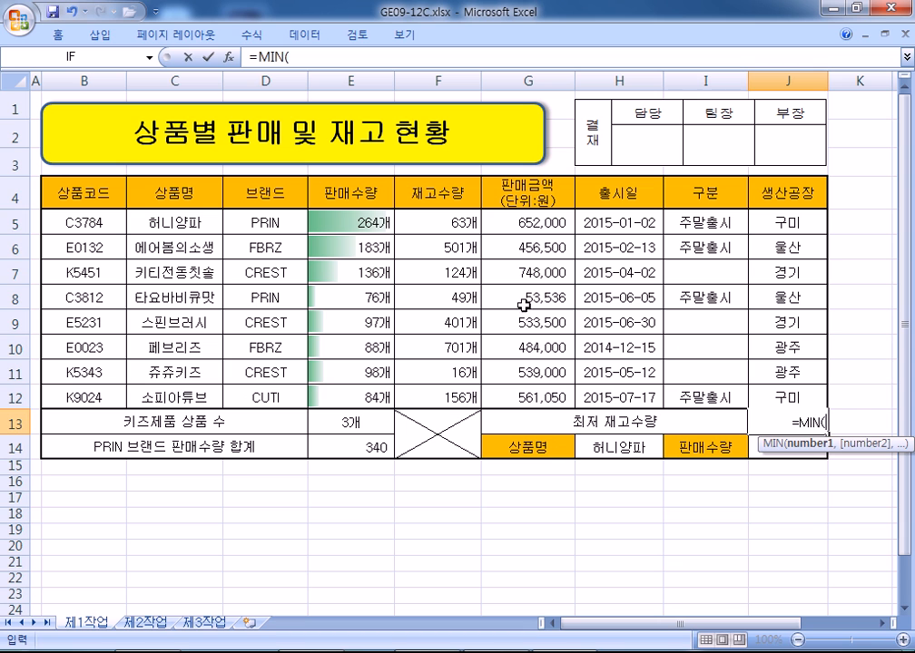
pyautogui.moveTo(426, 217); pyautogui.dragTo(441, 396)
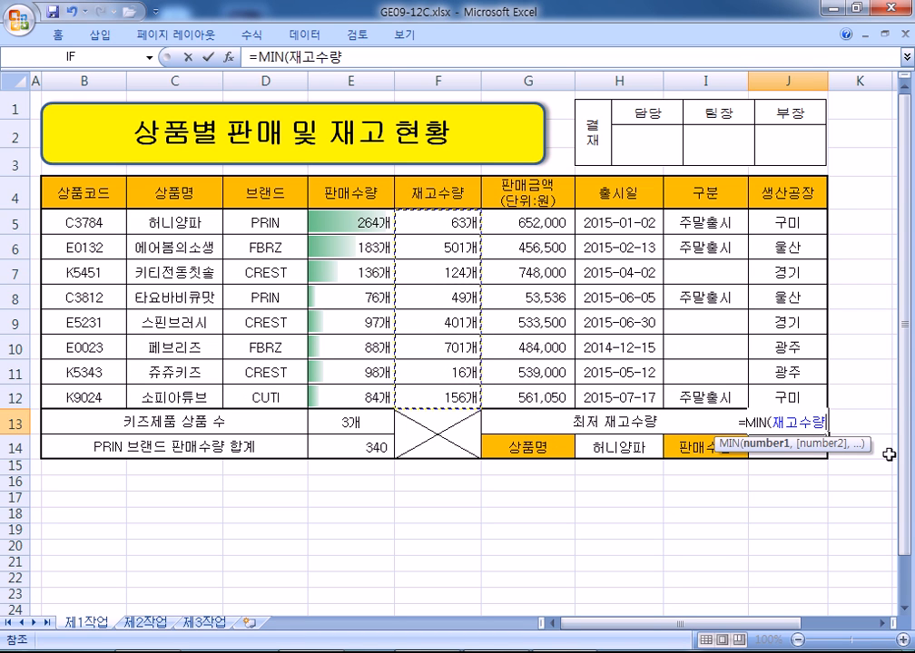
pyautogui.press('Return')
# Step: Copy the J13 MIN formula text below the DSUM line in Notepad, and return to Excel with the formula kept
pyautogui.click(794, 422)
pyautogui.moveTo(359, 60); pyautogui.dragTo(249, 57)
pyautogui.hotkey('ctrl', 'c')
pyautogui.hotkey('alt', 'Tab')
pyautogui.hotkey('ctrl', 'v')
pyautogui.press('Return')
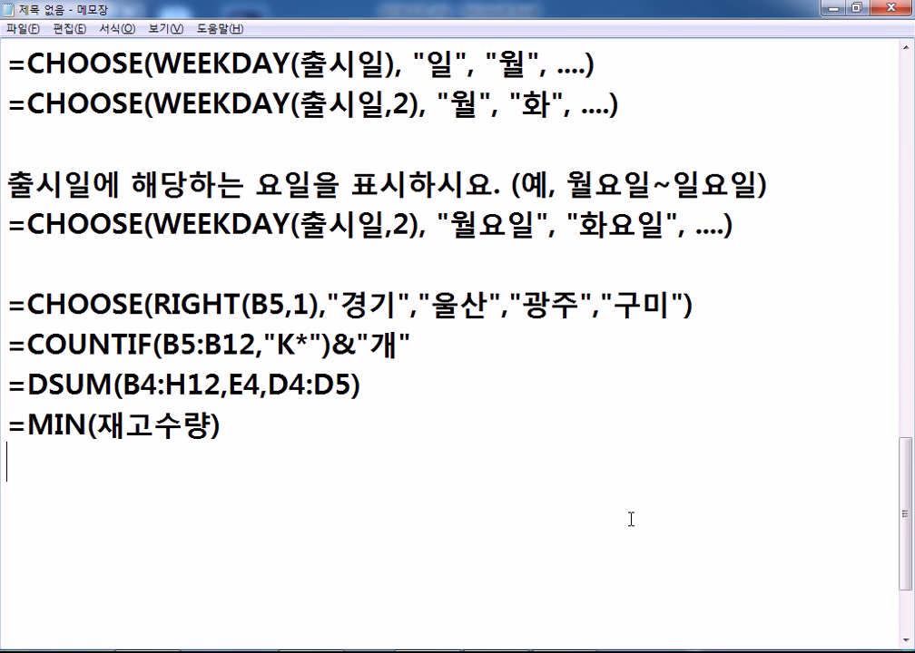
pyautogui.hotkey('alt', 'Tab')
pyautogui.press('Return')
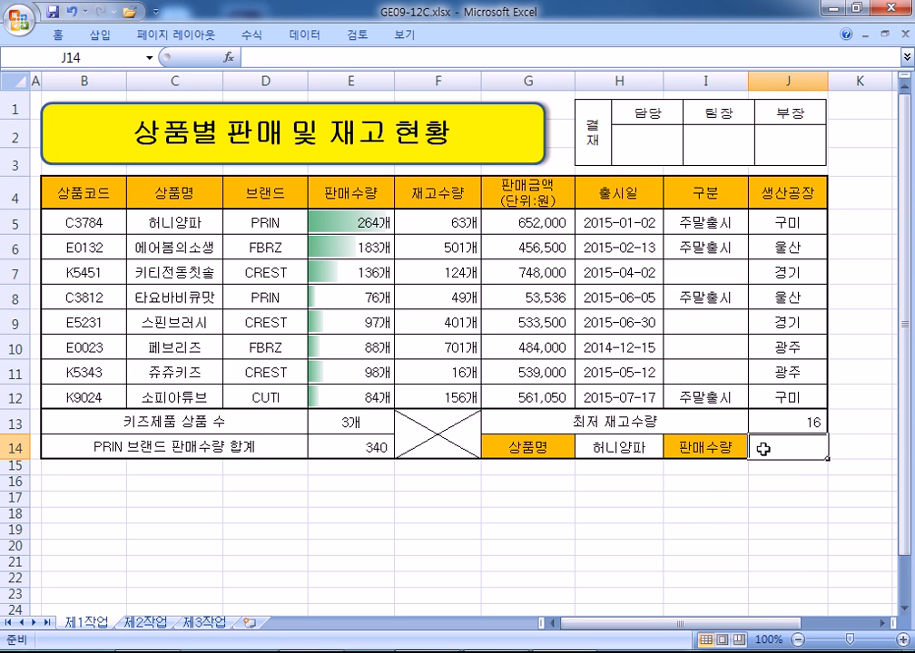
# Step: Enter =VLOOKUP(H14,C5:H12,3,0) in J14 to look up the 판매수량 of the chosen 상품명
pyautogui.write('=VL')
pyautogui.press('Tab')
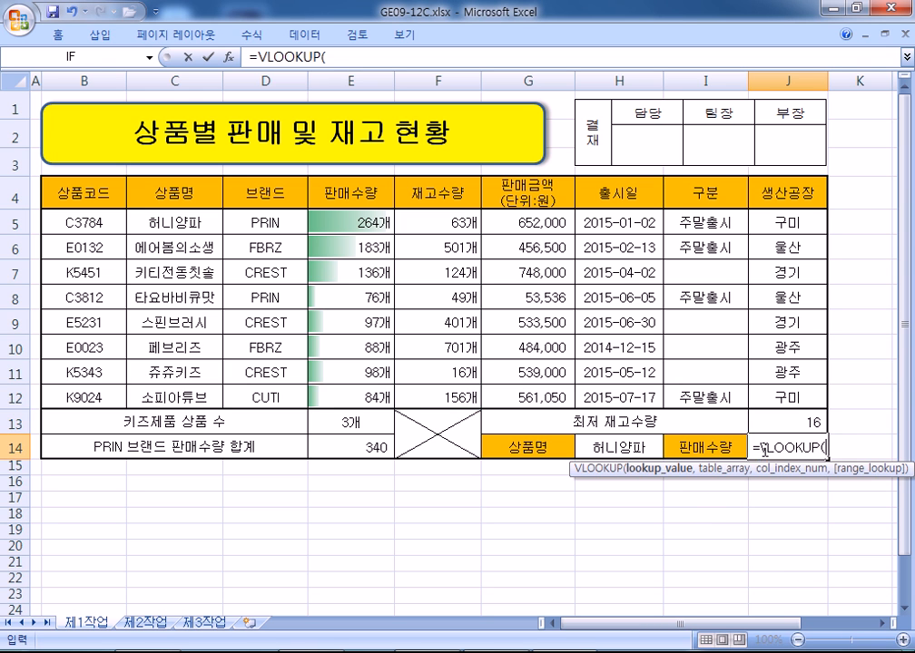
pyautogui.click(620, 446)
pyautogui.write(',')
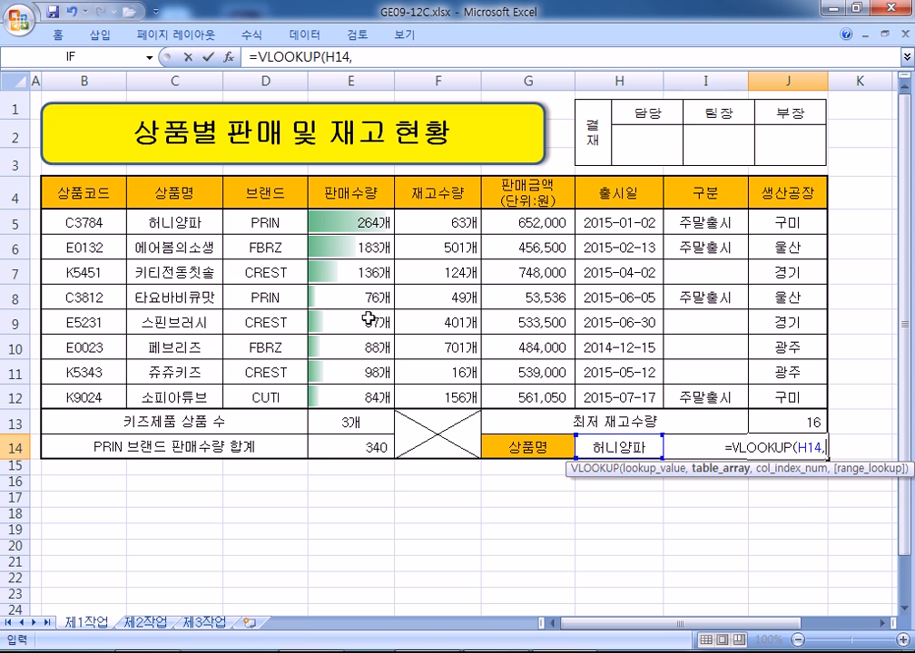
pyautogui.moveTo(158, 222); pyautogui.dragTo(612, 390)
pyautogui.write(',')
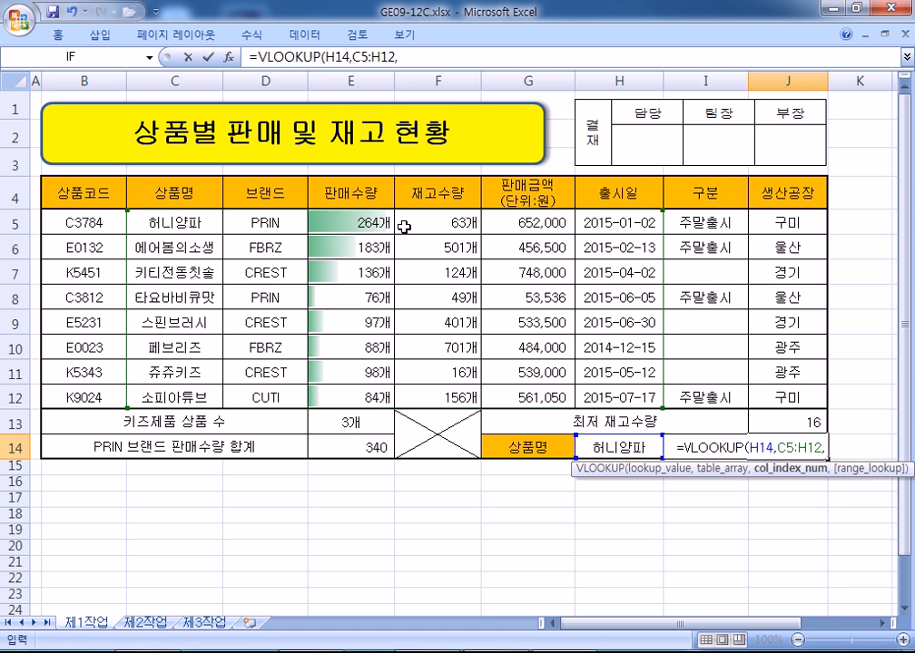
pyautogui.write('3,0')
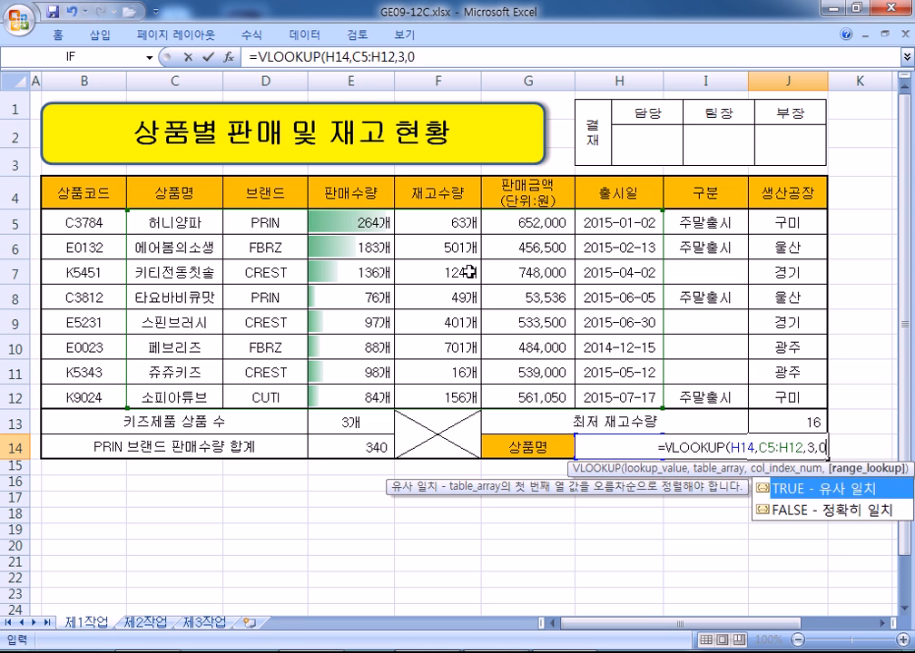
pyautogui.press('Return')
# Step: Copy the J14 VLOOKUP formula text below the MIN line in Notepad, and return to Excel with the formula kept
pyautogui.click(798, 445)
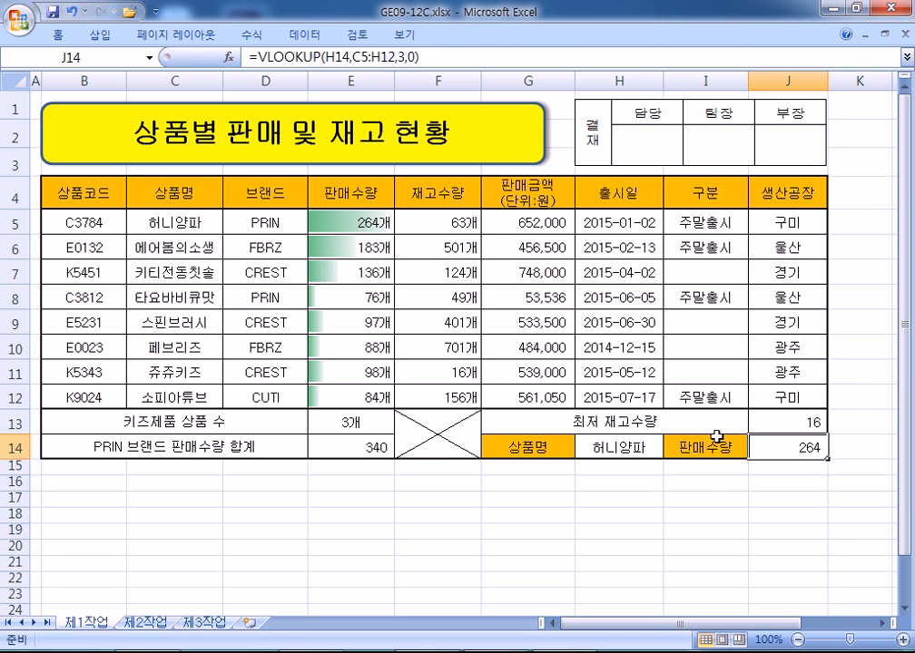
pyautogui.moveTo(429, 60); pyautogui.dragTo(194, 57)
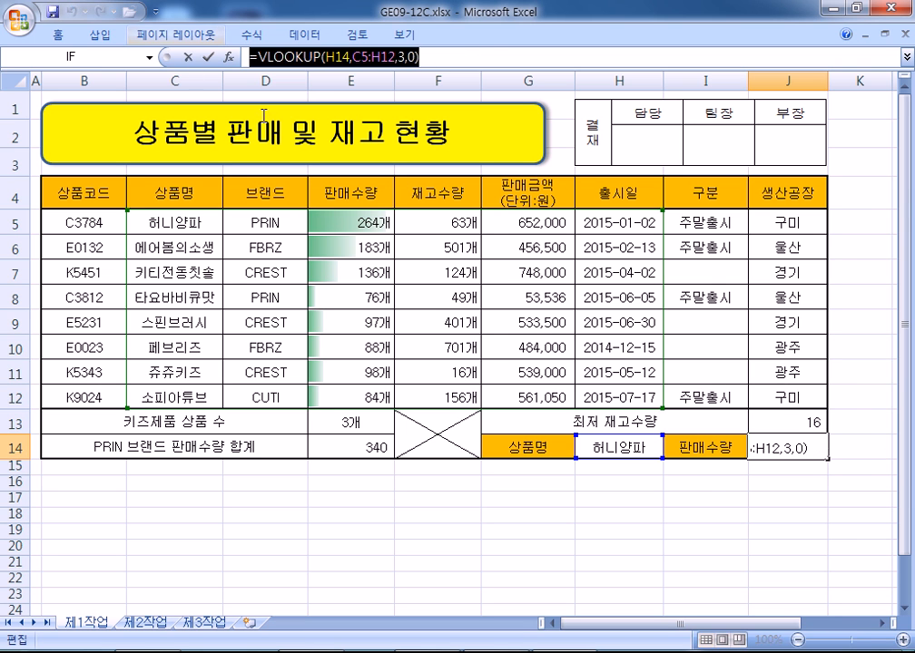
pyautogui.hotkey('alt', 'Tab')
pyautogui.hotkey('ctrl', 'v')
pyautogui.press('Return')
pyautogui.hotkey('alt', 'Tab')
pyautogui.press('Escape')
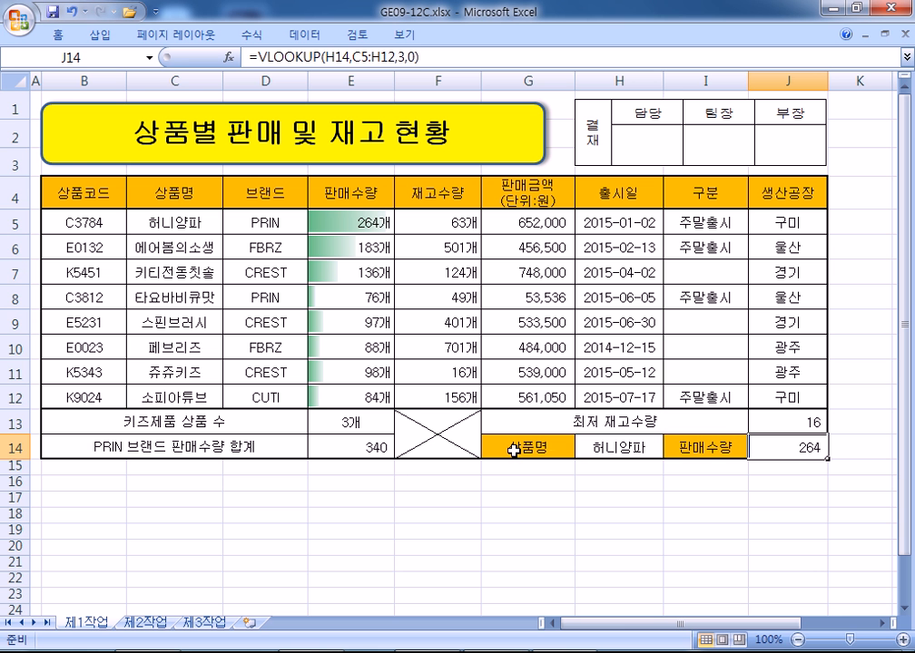
# Step: Compare the ranges C5:H12 and B5:H12 against the 상품명 in H14 to examine which column the VLOOKUP range starts from
pyautogui.click(640, 446)
pyautogui.moveTo(173, 221); pyautogui.dragTo(594, 392)
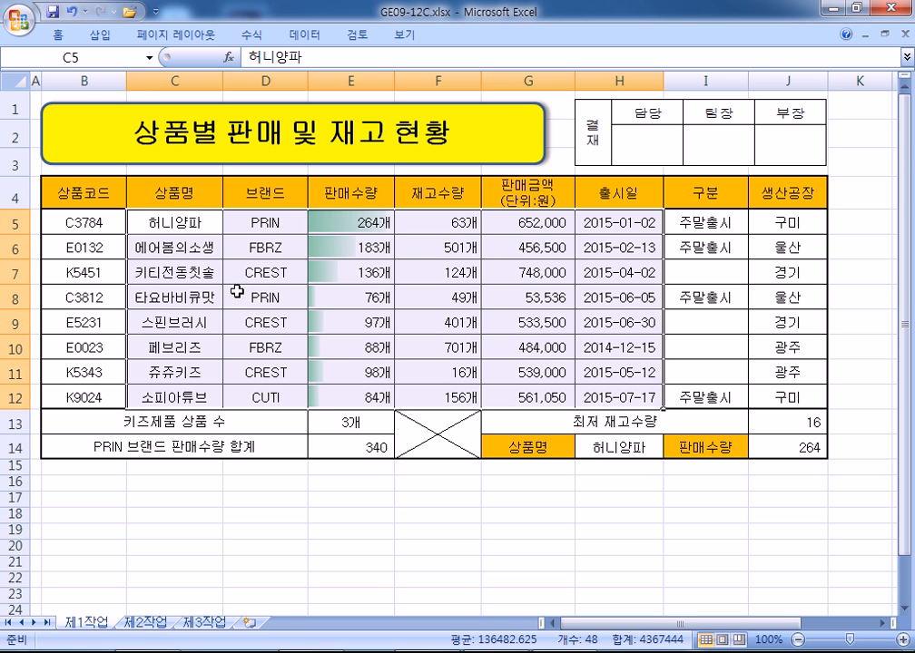
pyautogui.moveTo(81, 218); pyautogui.dragTo(602, 391)
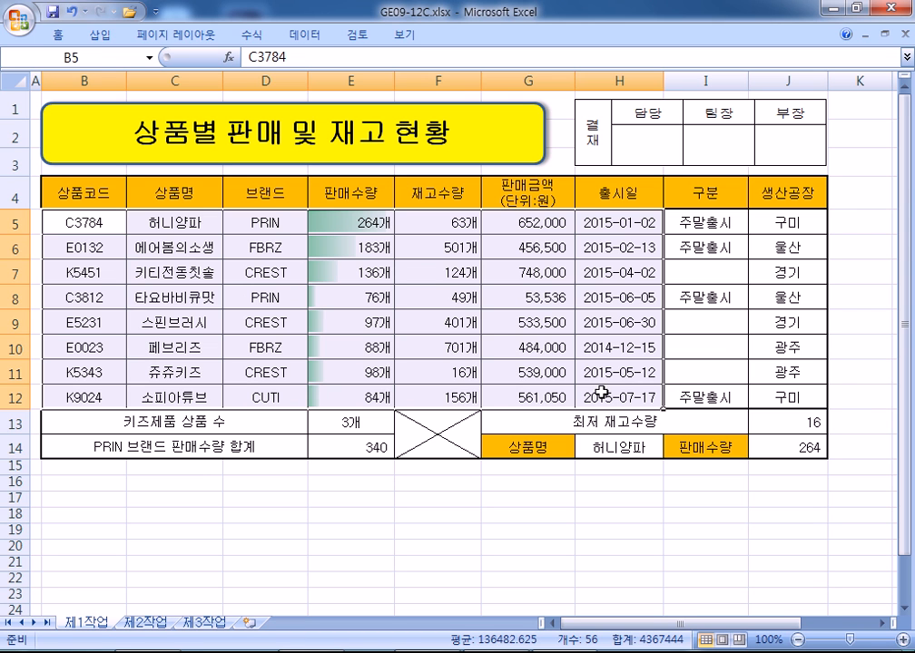
pyautogui.moveTo(272, 222); pyautogui.dragTo(514, 381)
pyautogui.click(628, 448)
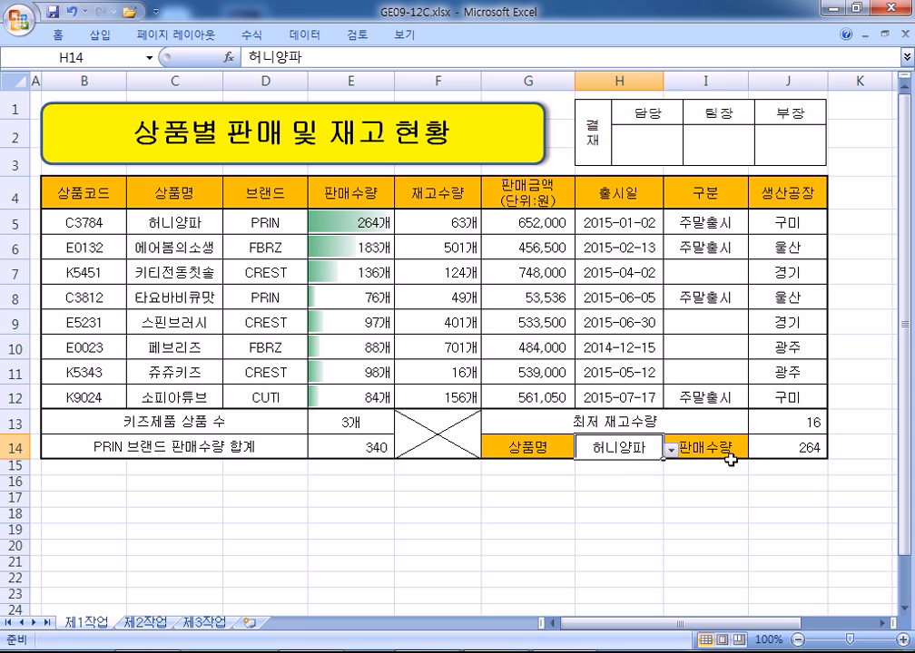
pyautogui.moveTo(171, 217); pyautogui.dragTo(594, 397)
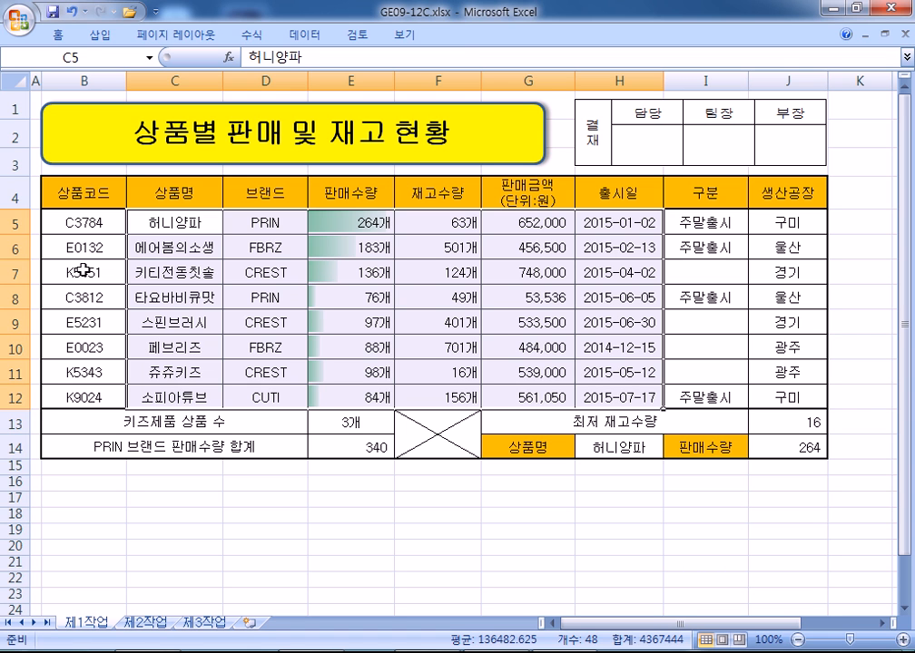
pyautogui.moveTo(72, 225); pyautogui.dragTo(446, 403)
pyautogui.click(617, 449)
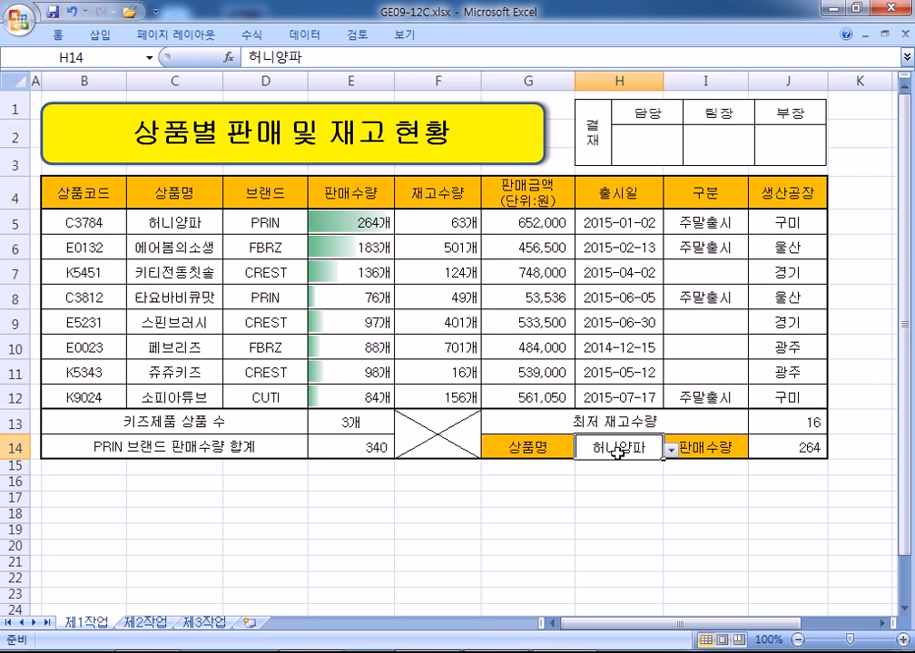
pyautogui.click(198, 350)
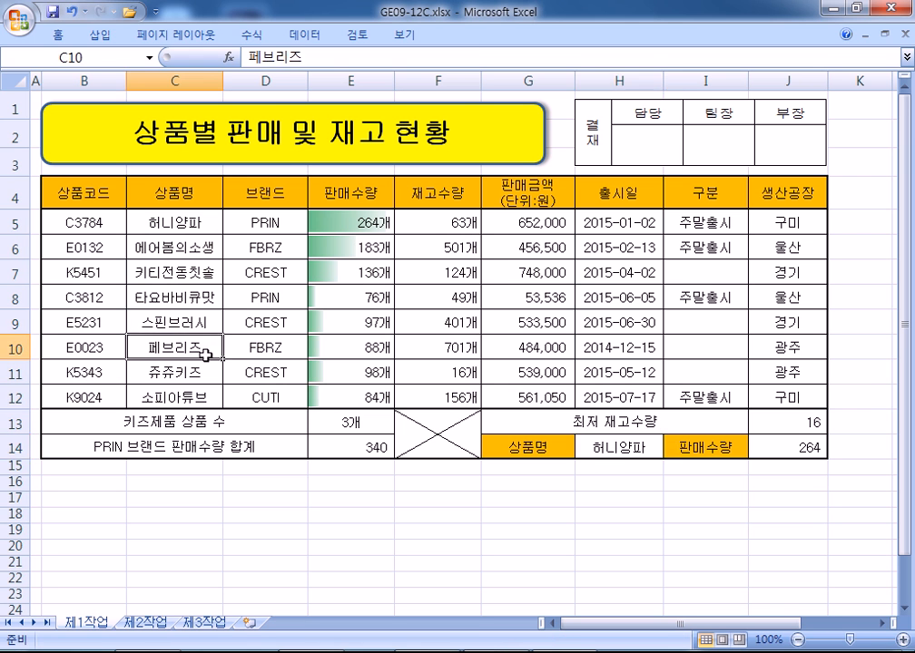
pyautogui.click(191, 372)
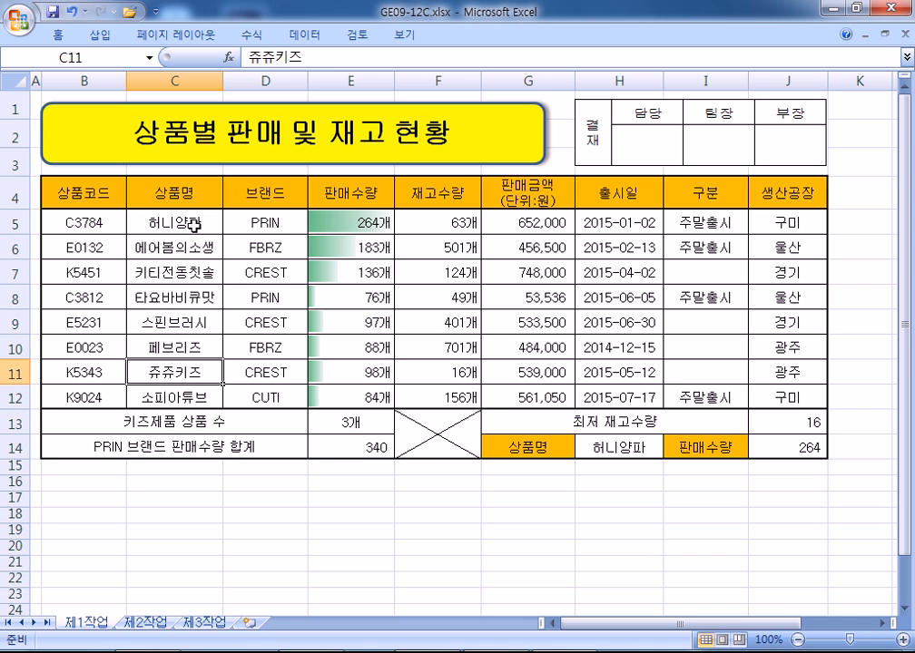
# Step: Choose 페브리즈 as the 상품명 in H14 to test the VLOOKUP
pyautogui.click(595, 449)
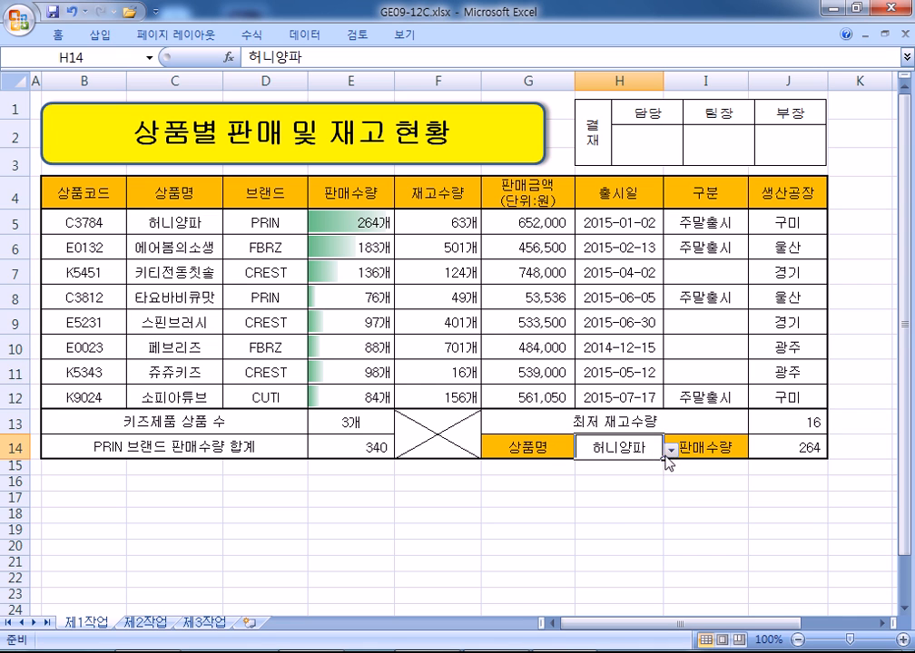
pyautogui.click(670, 449)
pyautogui.click(635, 516)
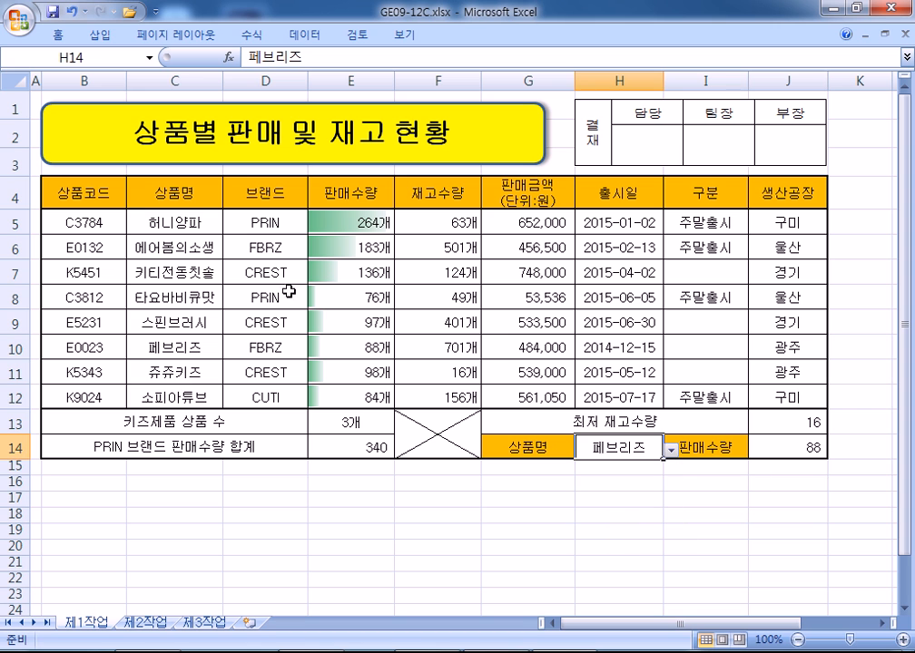
# Step: Review how the column index 3 in J14's VLOOKUP counts from 상품명 to 판매수량 in the lookup range
pyautogui.click(177, 344)
pyautogui.moveTo(186, 222); pyautogui.dragTo(375, 397)
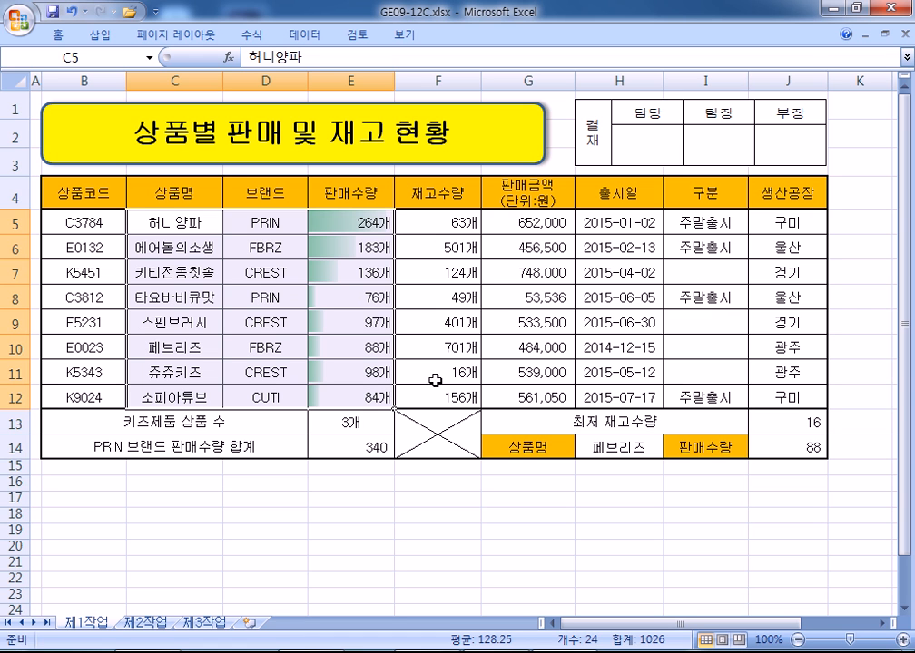
pyautogui.click(794, 447)
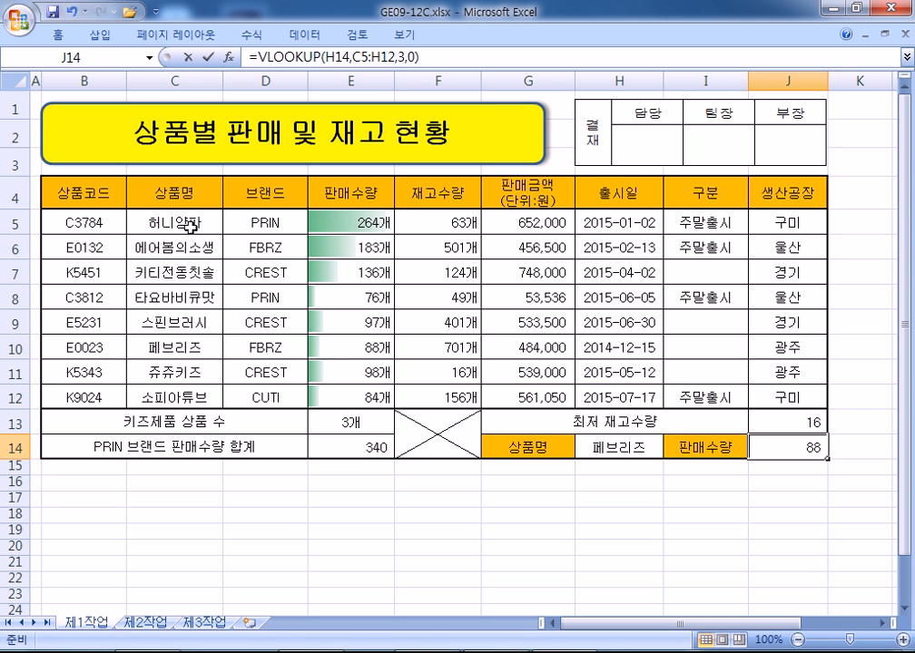
pyautogui.press('F2')
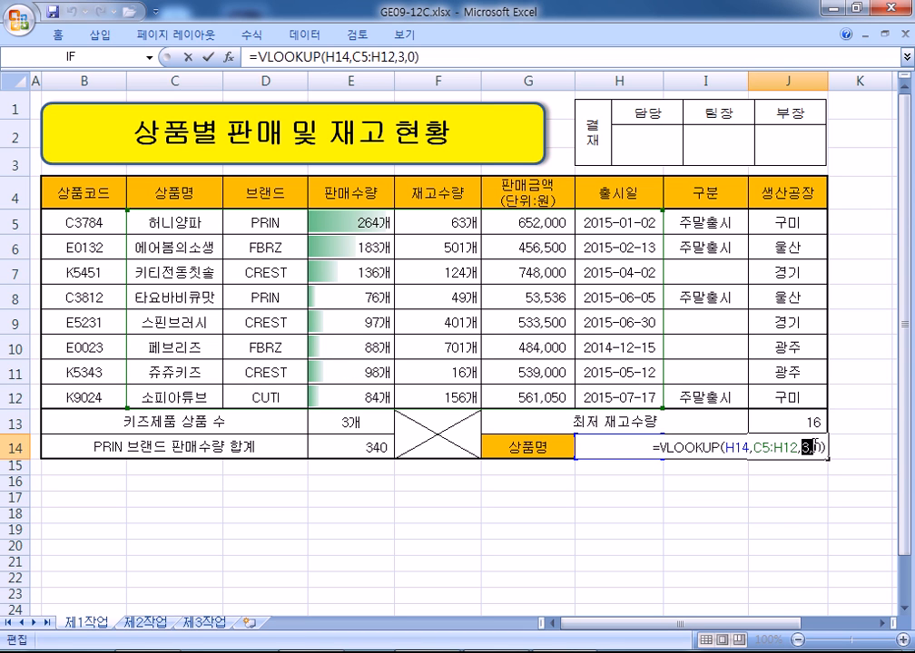
pyautogui.doubleClick(804, 446)
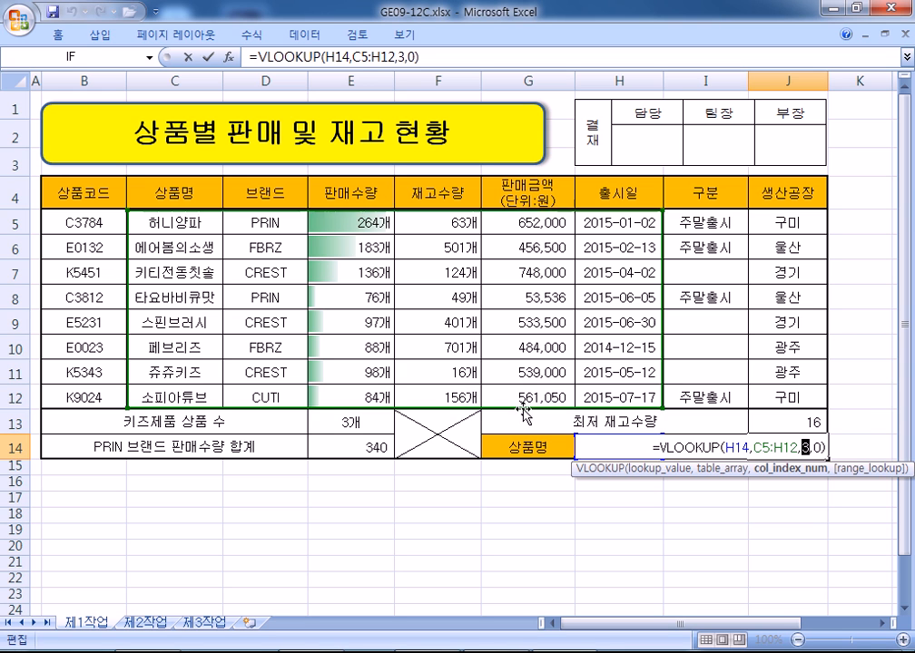
pyautogui.press('Return')
# Step: Choose 허니양파 as the 상품명 in H14 again
pyautogui.click(596, 449)
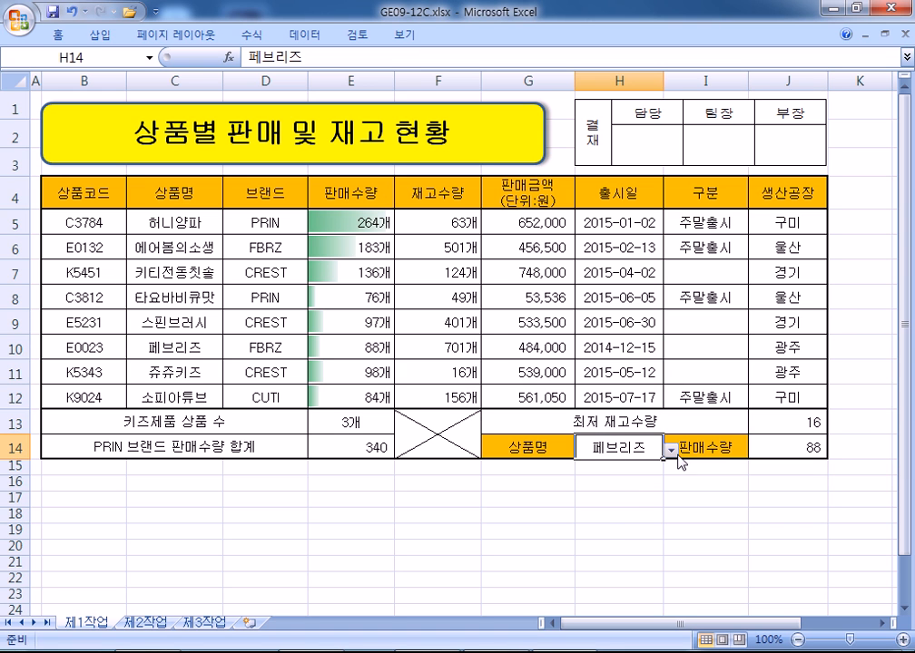
pyautogui.click(672, 451)
pyautogui.click(623, 464)
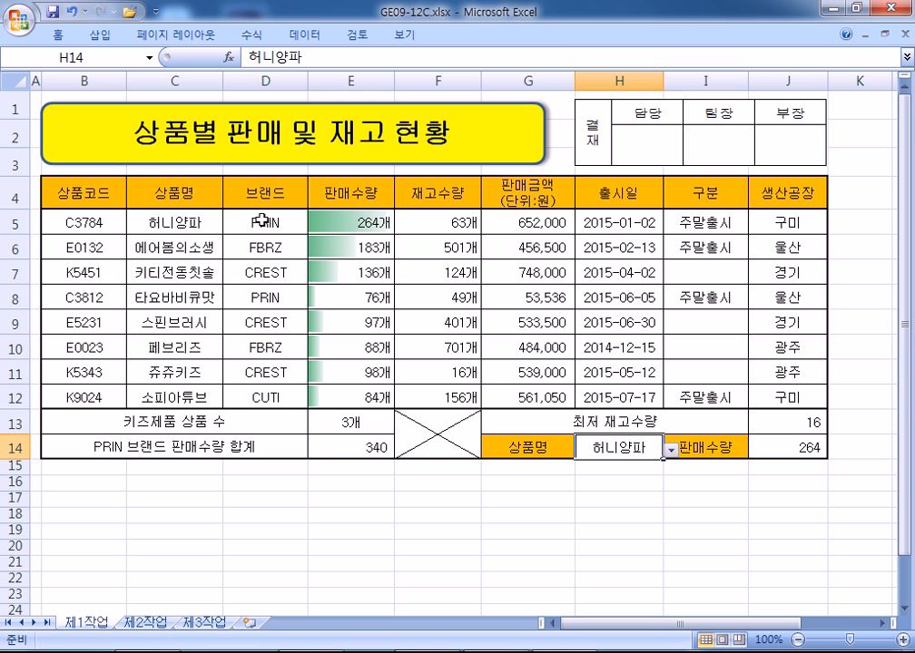
# Step: Try to apply a fill color to the VLOOKUP range C5:H12
pyautogui.moveTo(145, 222); pyautogui.dragTo(188, 322)
pyautogui.moveTo(201, 385); pyautogui.dragTo(597, 403)
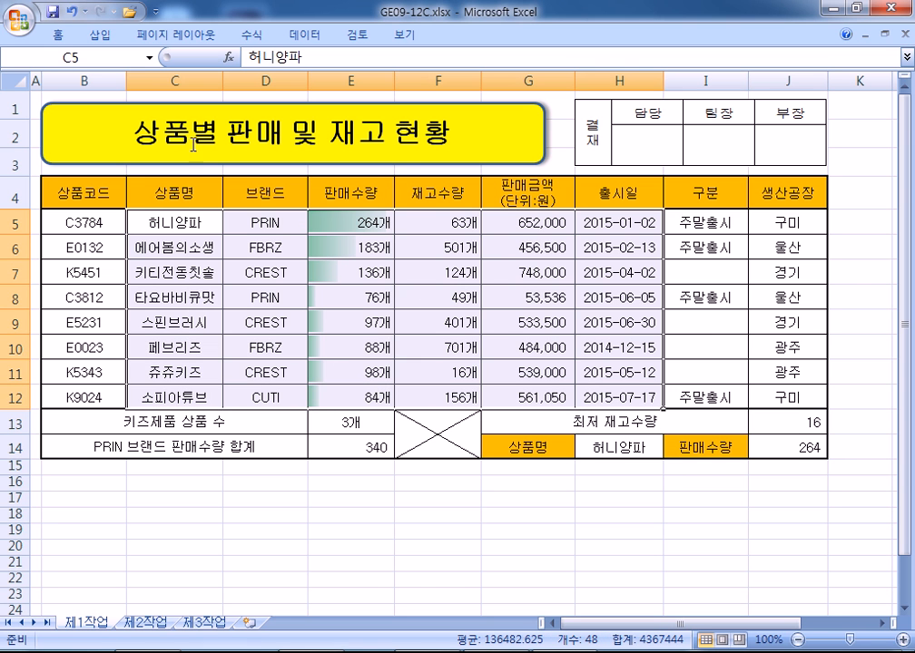
pyautogui.rightClick(185, 220)
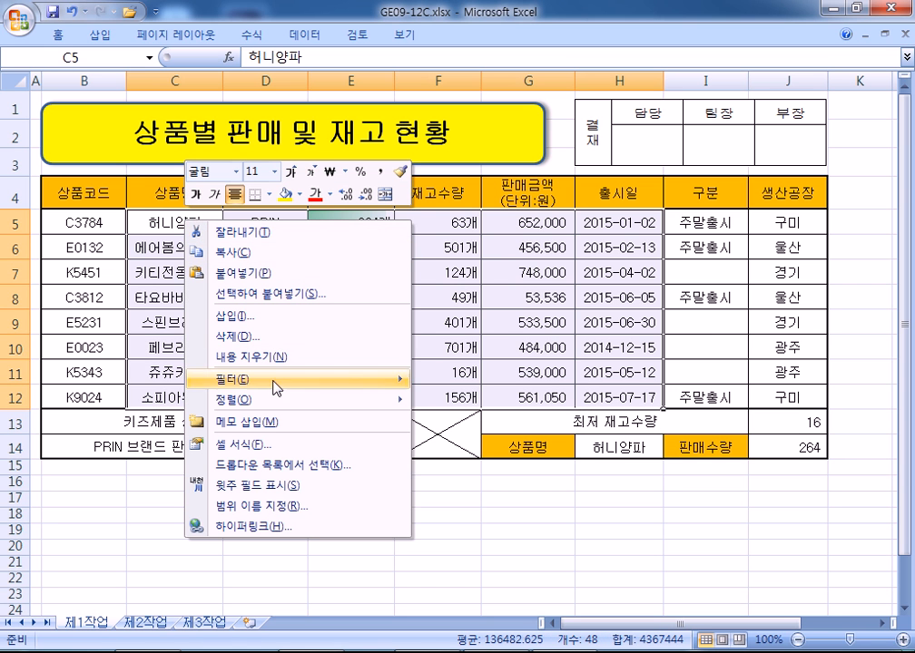
pyautogui.click(285, 194)
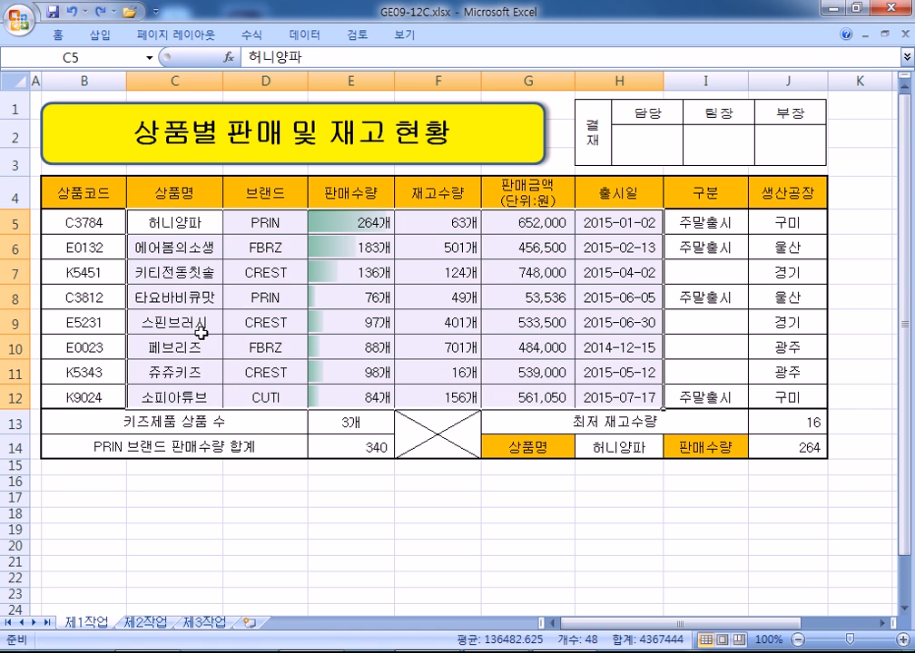
pyautogui.click(213, 501)
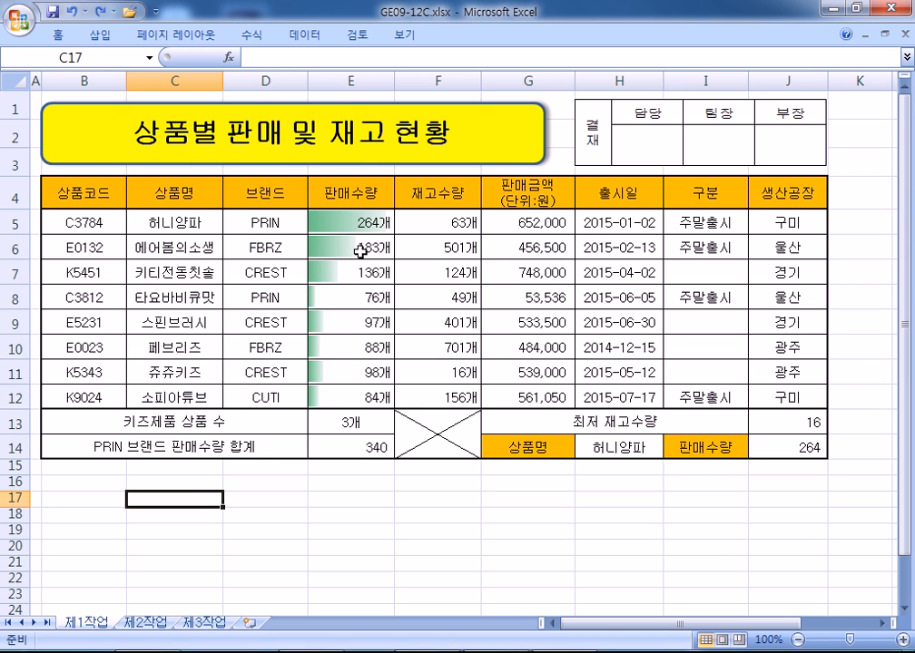
# Step: Compare the table range with headers, B4:H12, with the header-less lookup range C5:H12 used for the 상품명 in H14
pyautogui.moveTo(256, 193); pyautogui.dragTo(392, 400)
pyautogui.moveTo(91, 192); pyautogui.dragTo(201, 379)
pyautogui.moveTo(452, 203); pyautogui.dragTo(461, 271)
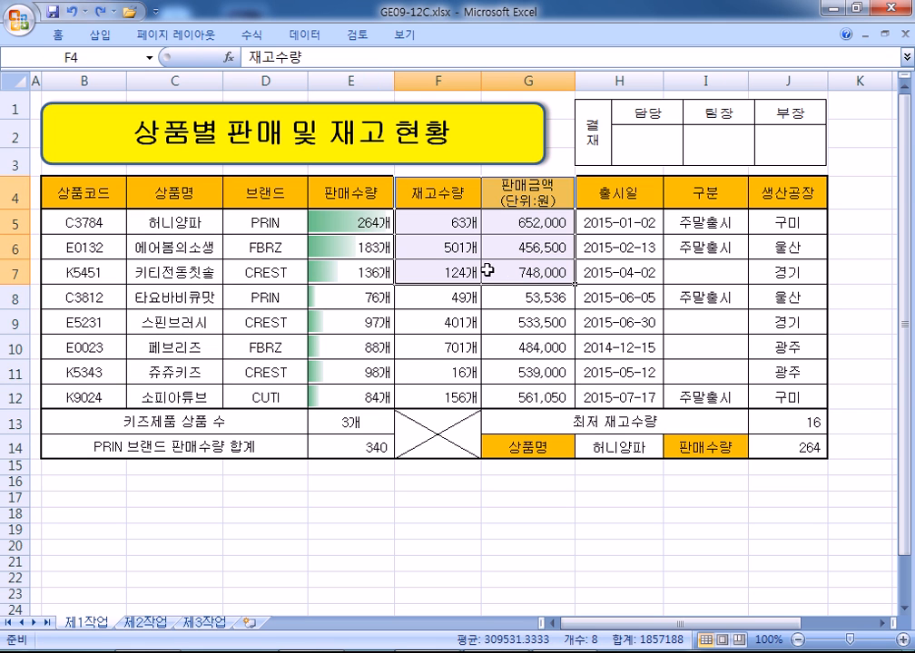
pyautogui.moveTo(83, 192); pyautogui.dragTo(612, 402)
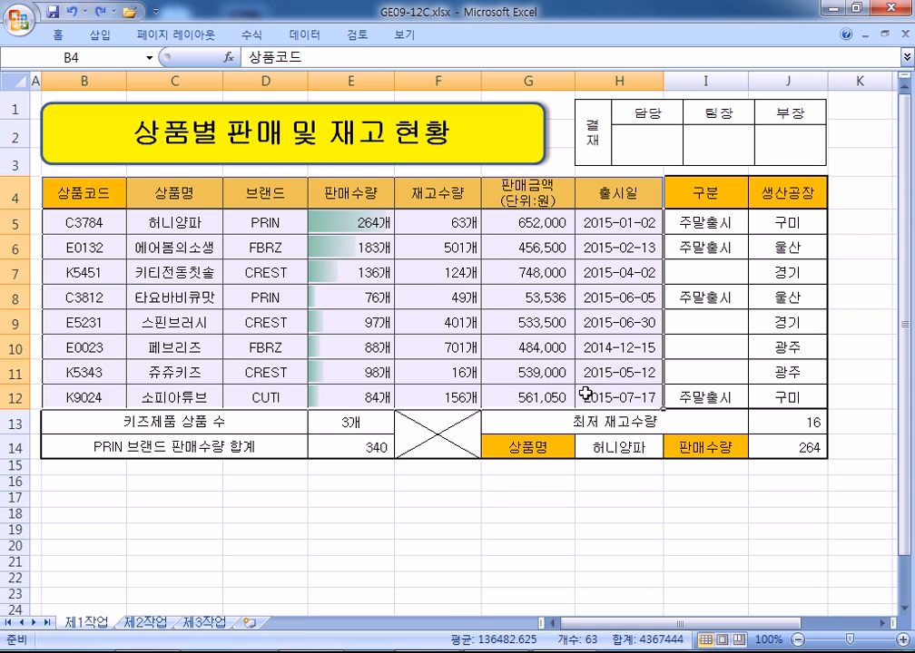
pyautogui.click(626, 448)
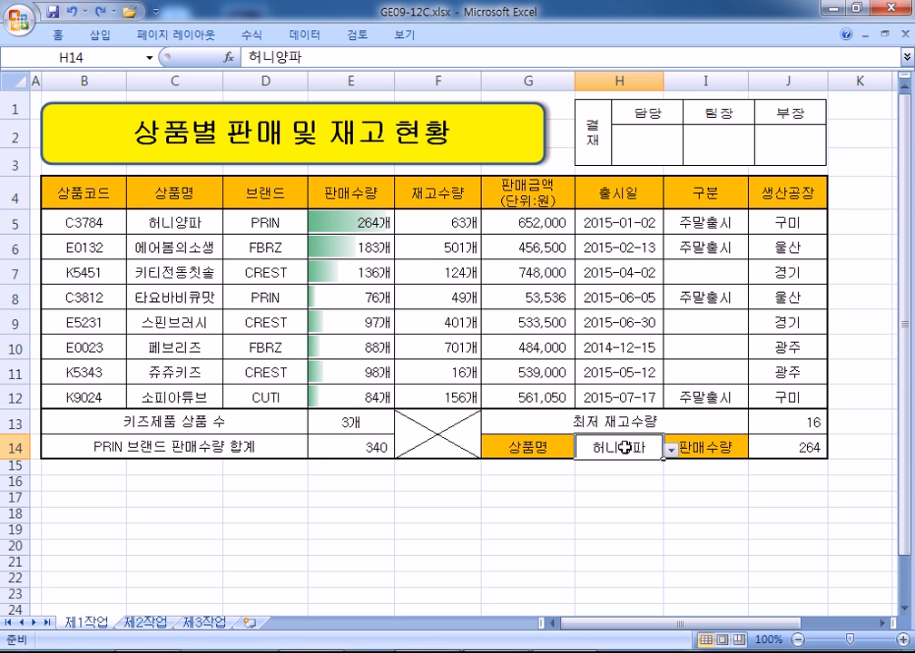
pyautogui.moveTo(141, 224); pyautogui.dragTo(385, 400)
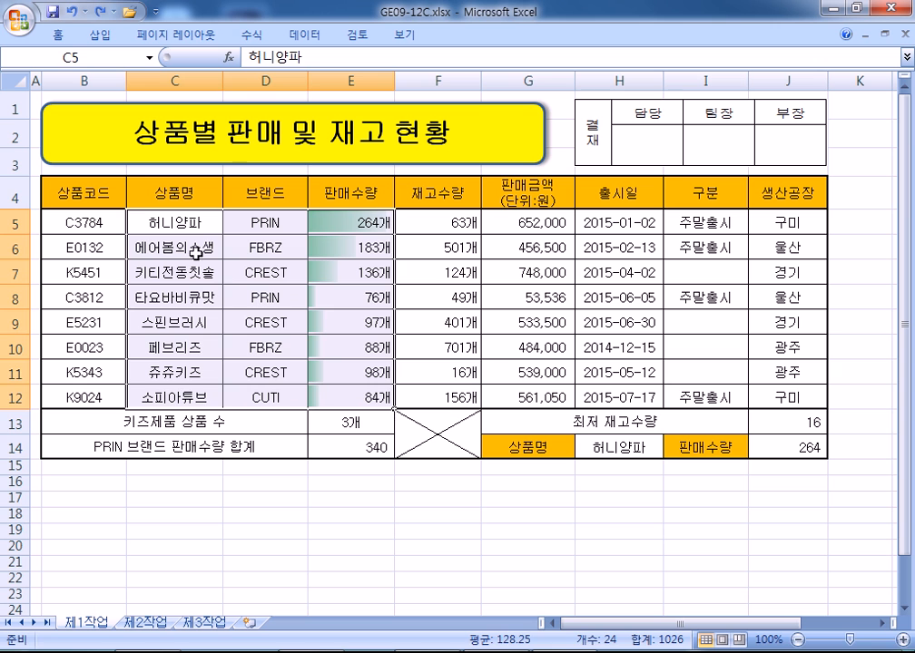
pyautogui.moveTo(180, 221); pyautogui.dragTo(608, 403)
pyautogui.moveTo(113, 222); pyautogui.dragTo(186, 323)
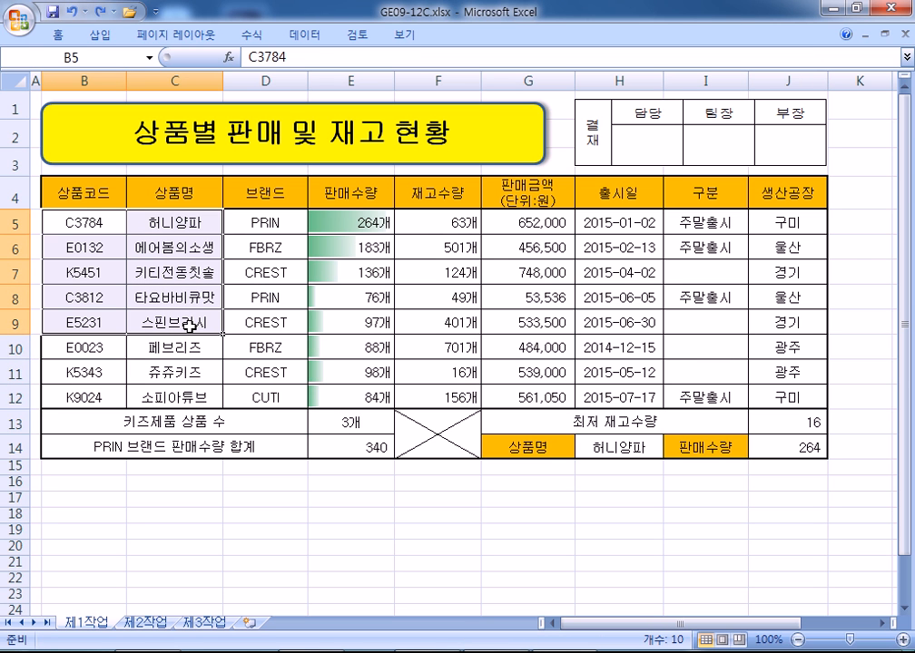
pyautogui.click(186, 221)
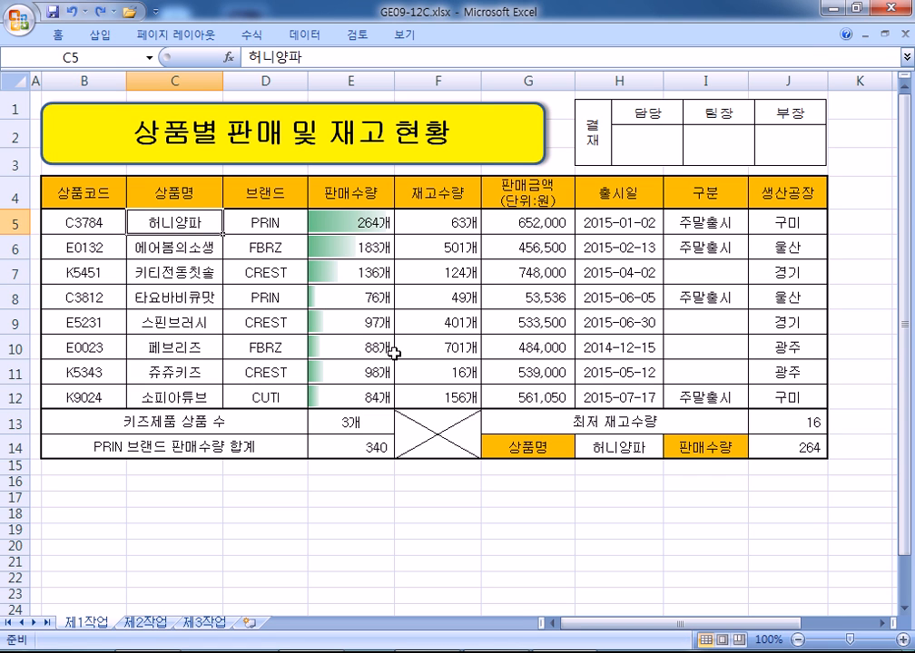
# Step: Copy the table B4:H12 from 제1작업 to cell B2 of the 제2작업 sheet, including its column widths
pyautogui.moveTo(84, 192); pyautogui.dragTo(173, 194)
pyautogui.moveTo(280, 221); pyautogui.dragTo(585, 397)
pyautogui.hotkey('ctrl', 'c')
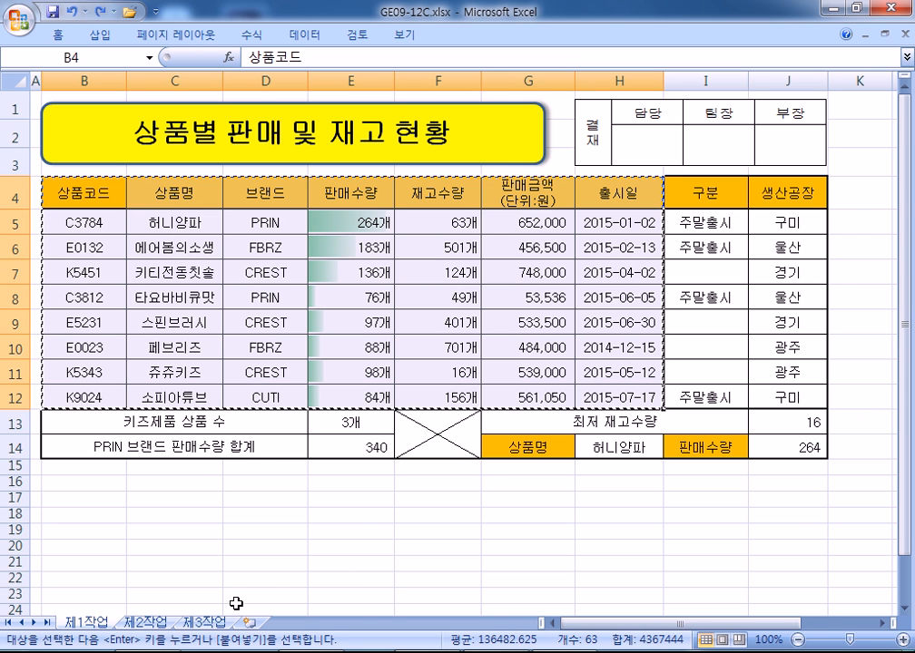
pyautogui.click(145, 622)
pyautogui.rightClick(80, 122)
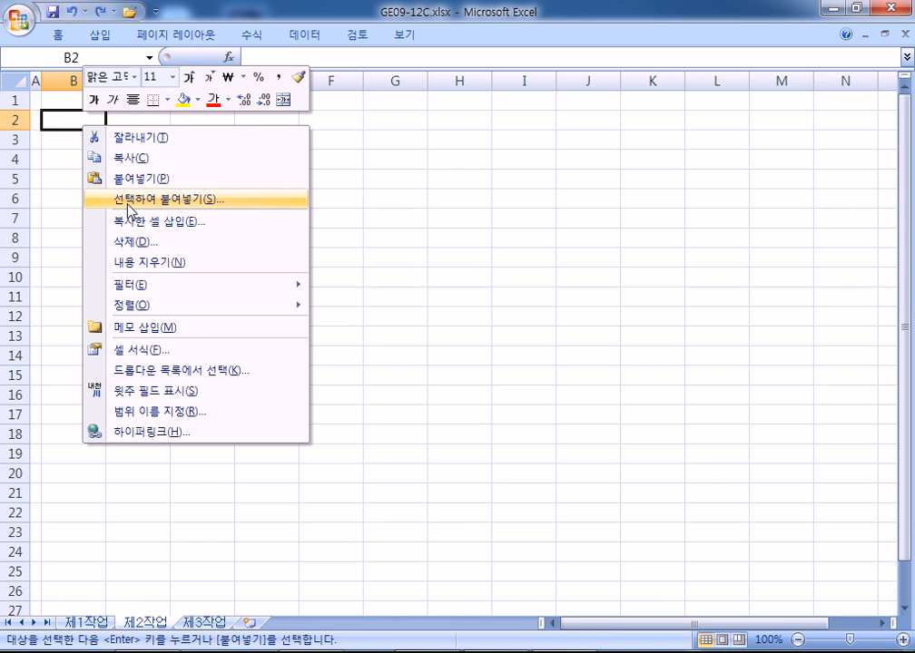
pyautogui.click(133, 200)
pyautogui.click(211, 136)
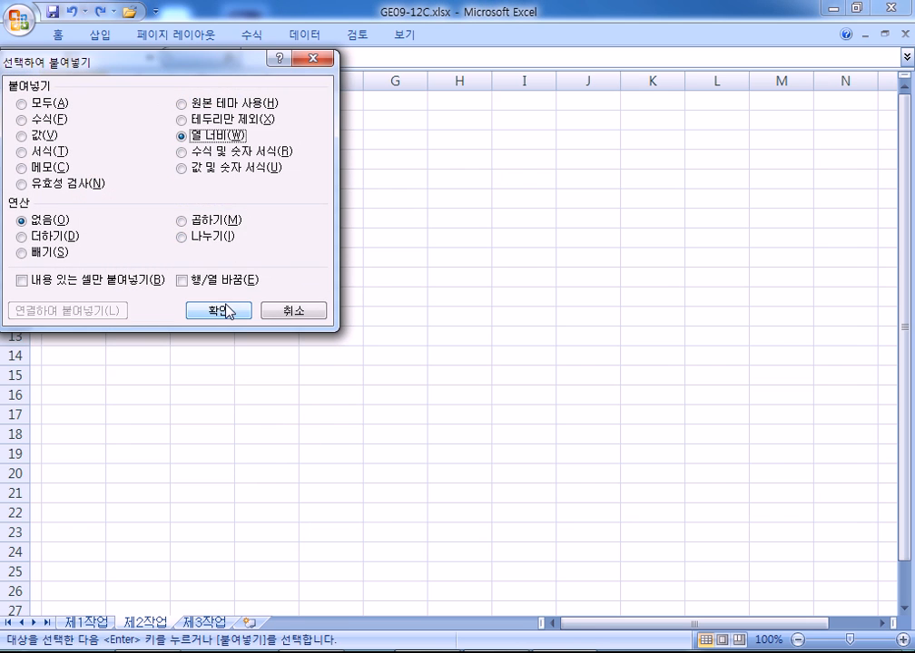
pyautogui.click(220, 309)
pyautogui.hotkey('ctrl', 'v')
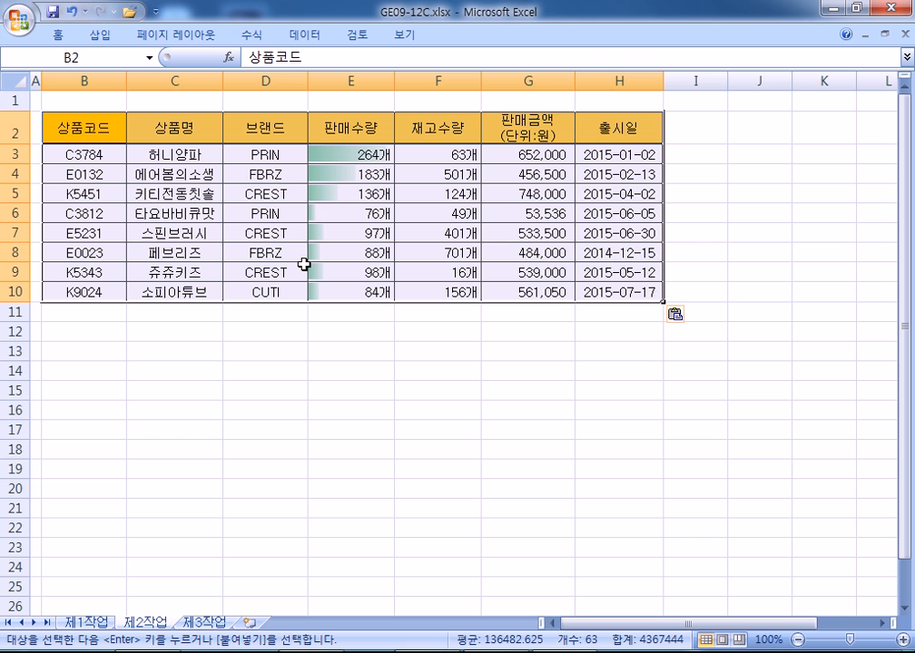
# Step: Merge and center B11:G11 directly below the pasted table on the 제2작업 sheet
pyautogui.moveTo(66, 311); pyautogui.dragTo(522, 319)
pyautogui.doubleClick(58, 35)
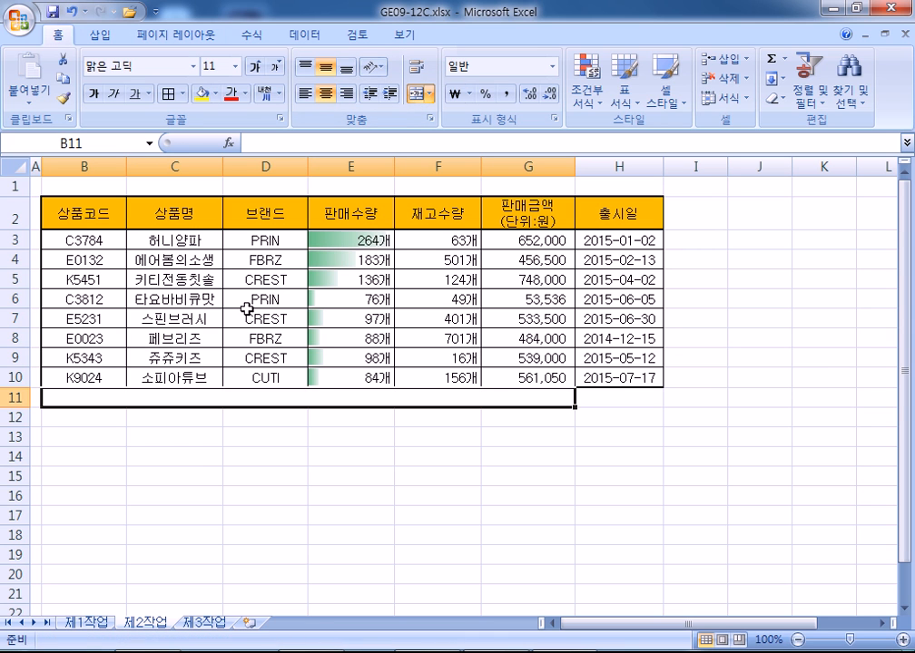
pyautogui.write('ㅖ꺄ㅜ')
pyautogui.press('BackSpace')
pyautogui.press('BackSpace')
pyautogui.press('BackSpace')
pyautogui.write('prin')
pyautogui.press('BackSpace')
pyautogui.press('BackSpace')
pyautogui.press('BackSpace')
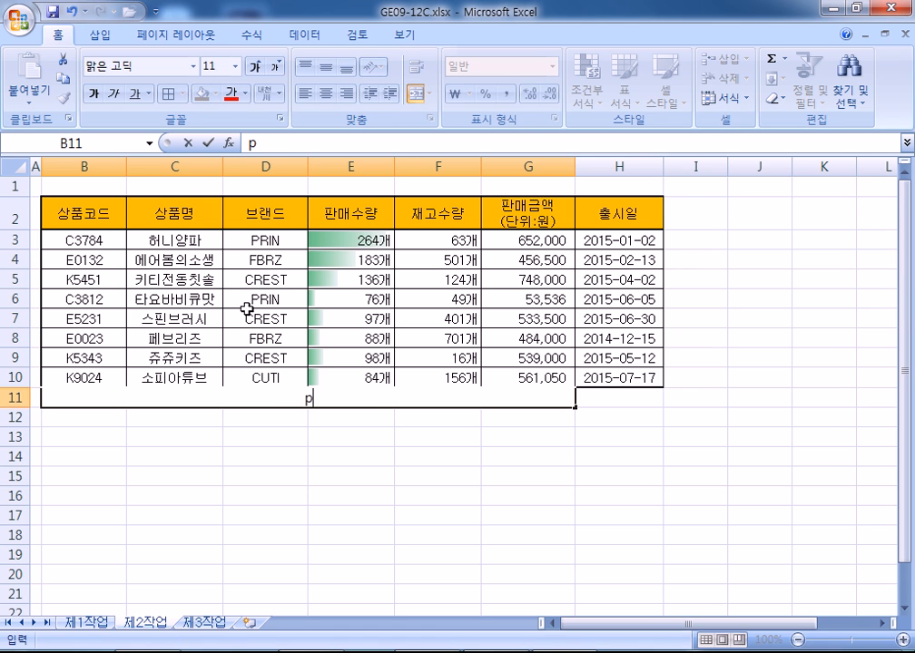
pyautogui.write('ㅖ꺄ㅜ')
pyautogui.press('BackSpace')
pyautogui.press('BackSpace')
pyautogui.press('BackSpace')
# Step: Enter the label "PRIN 브랜드의 판매수량 평균" in the merged cell B11
pyautogui.write('PRIN')
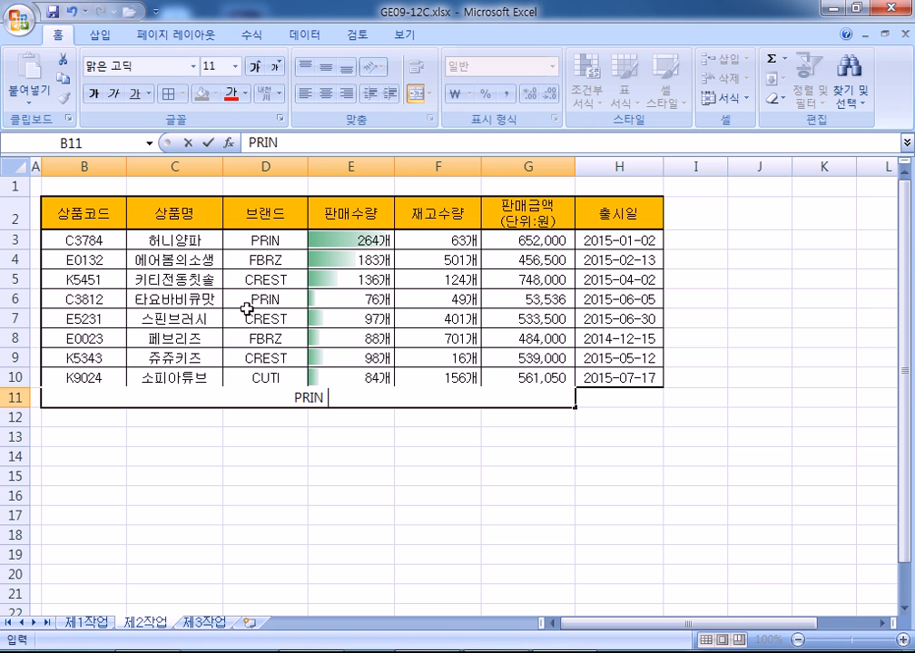
pyautogui.write(' 브랜드의 패')
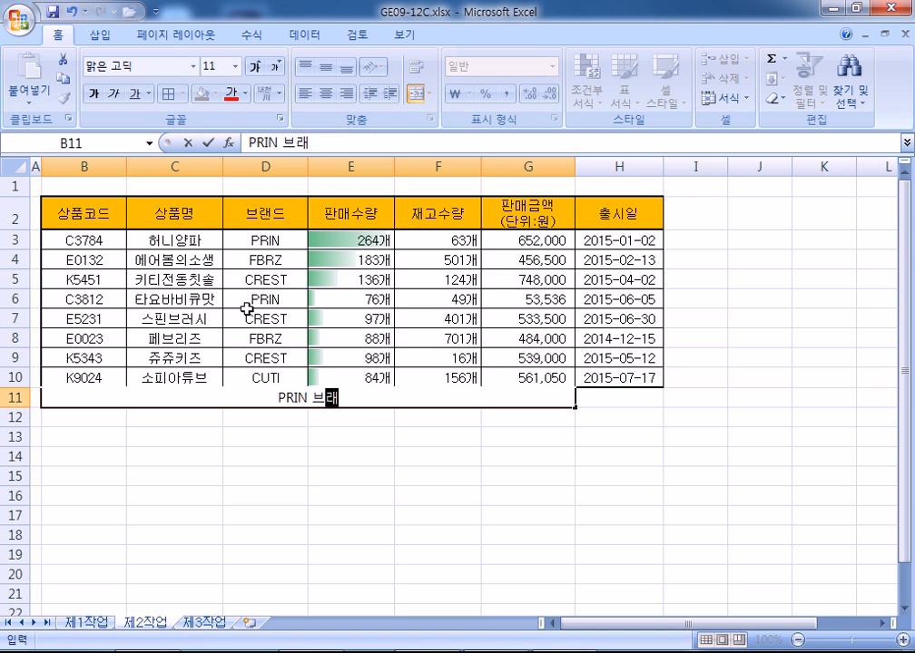
pyautogui.press('BackSpace')
pyautogui.write('판매')
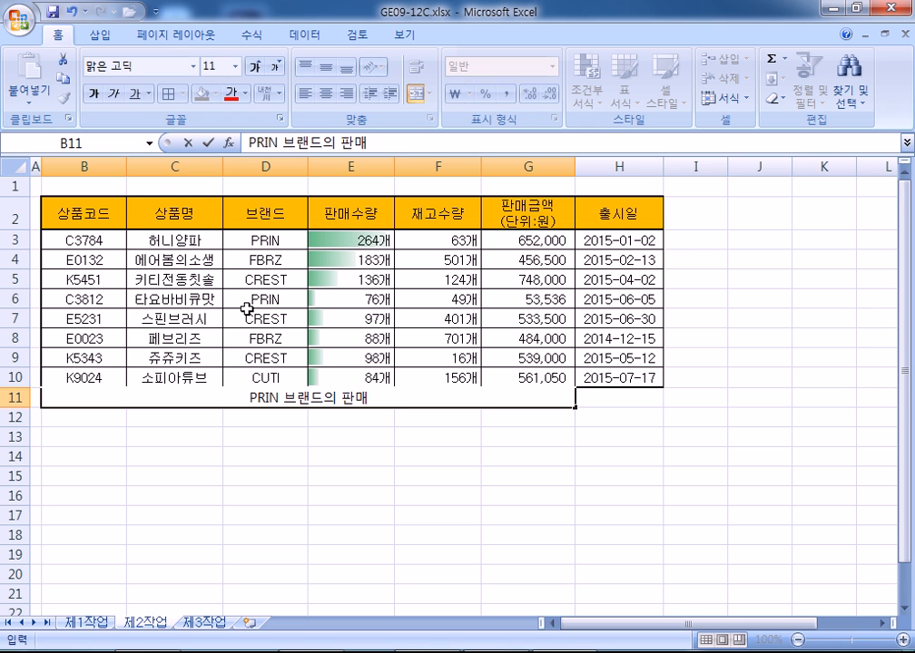
pyautogui.write('수량 편')
pyautogui.write('균')
pyautogui.press('Return')
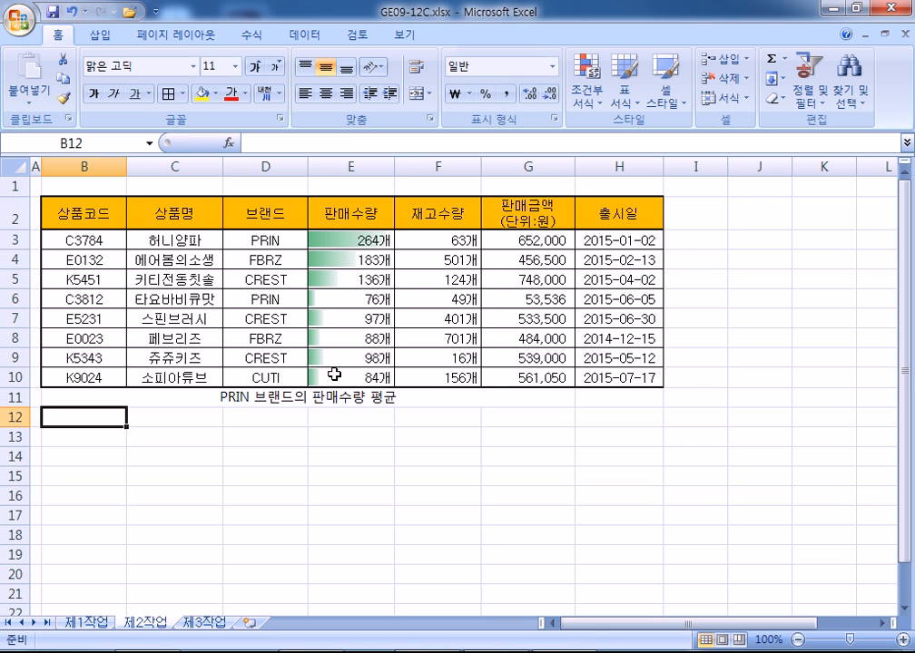
# Step: Border the average row B11:H11 on the 제2작업 sheet with a thick outer box
pyautogui.moveTo(610, 398); pyautogui.dragTo(147, 395)
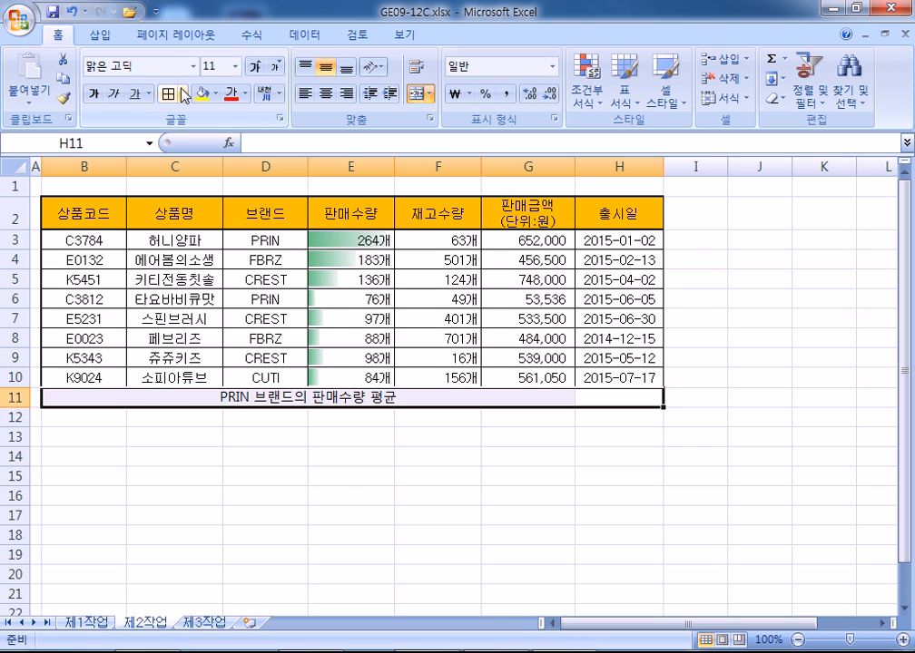
pyautogui.click(183, 94)
pyautogui.click(217, 284)
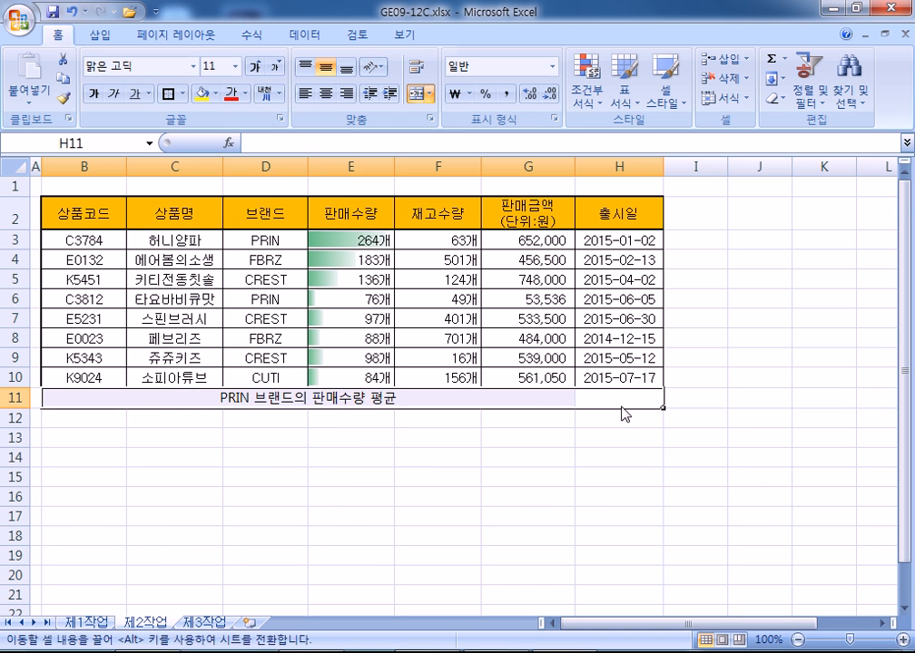
# Step: Enter =DAVERAGE(B2:H10,E2,D2:D3) in H11 to average the PRIN brand's 판매수량
pyautogui.click(591, 400)
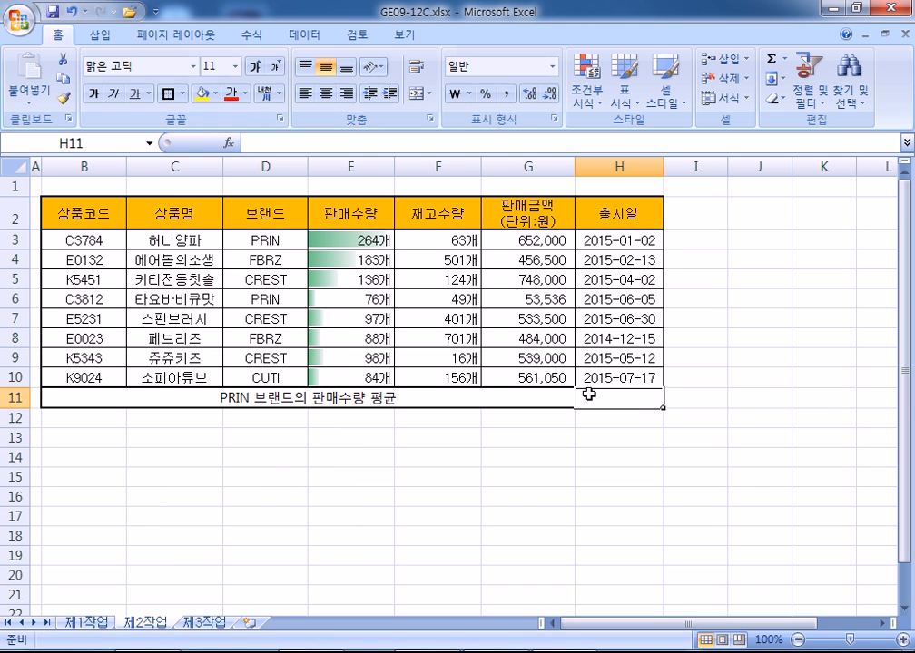
pyautogui.write('=ㅇㅁ')
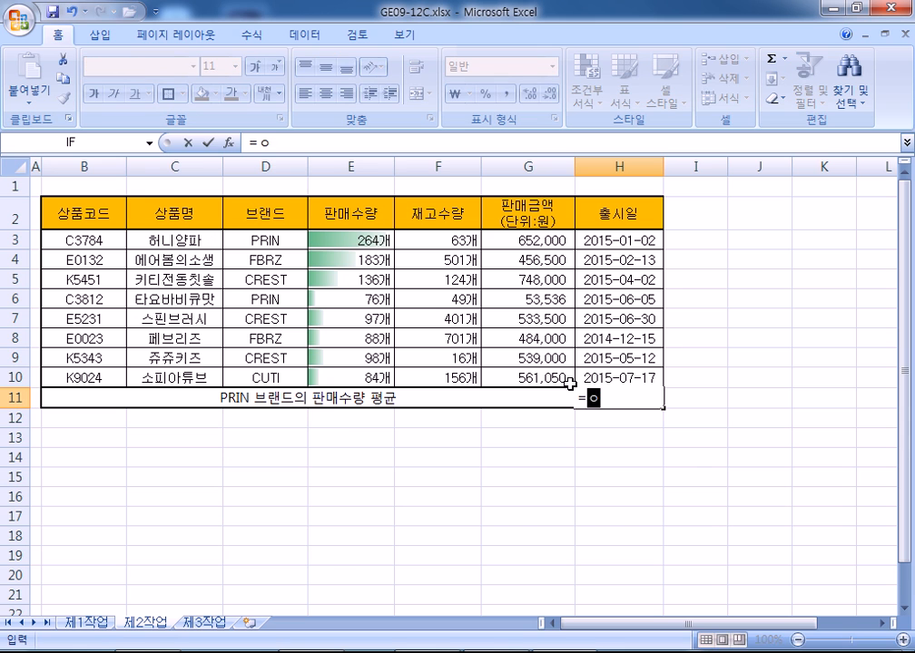
pyautogui.press('BackSpace')
pyautogui.press('BackSpace')
pyautogui.press('Hangul')
pyautogui.write('DA')
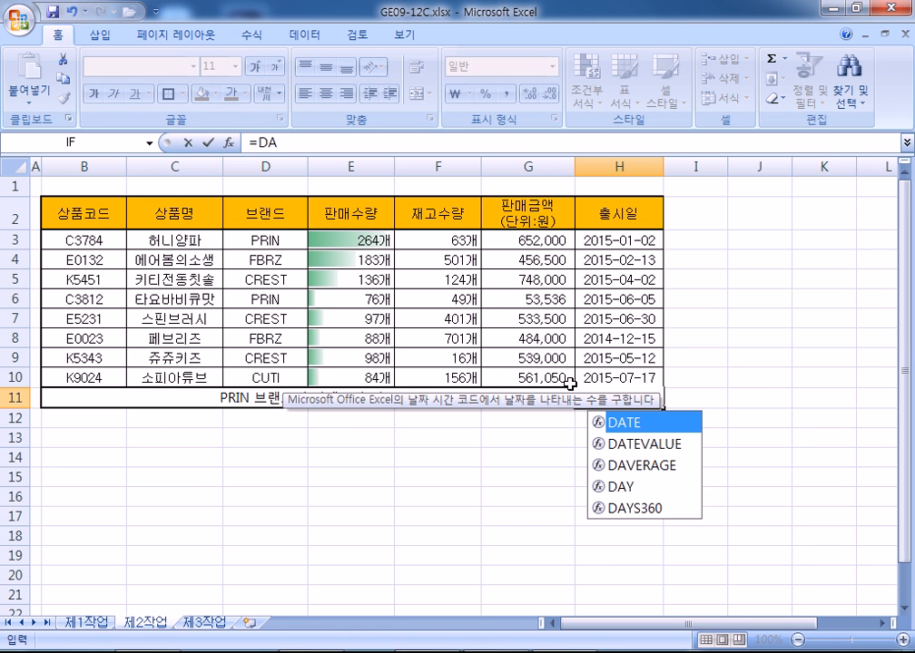
pyautogui.doubleClick(669, 466)
pyautogui.moveTo(79, 212); pyautogui.dragTo(591, 372)
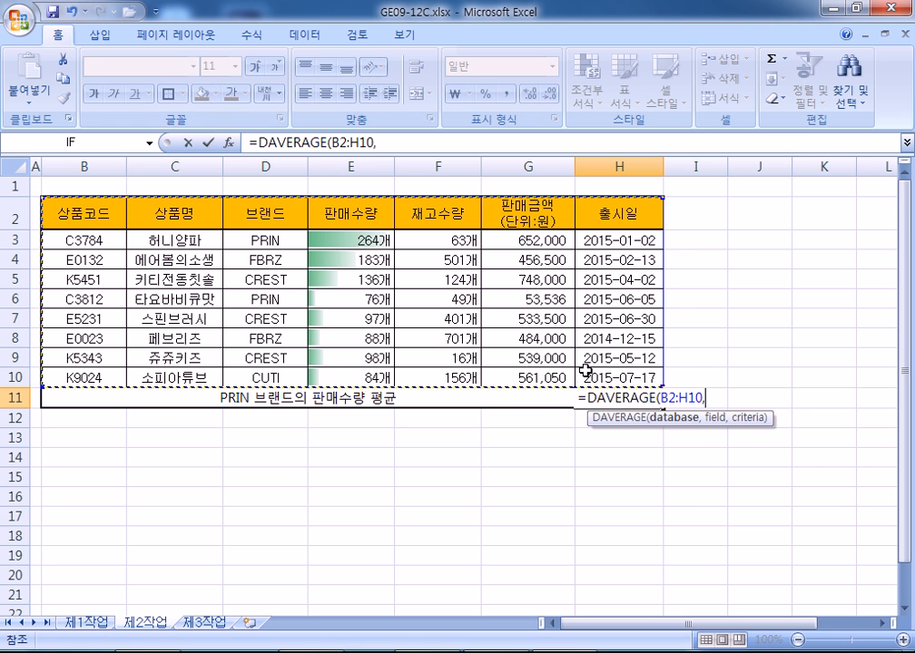
pyautogui.write(',')
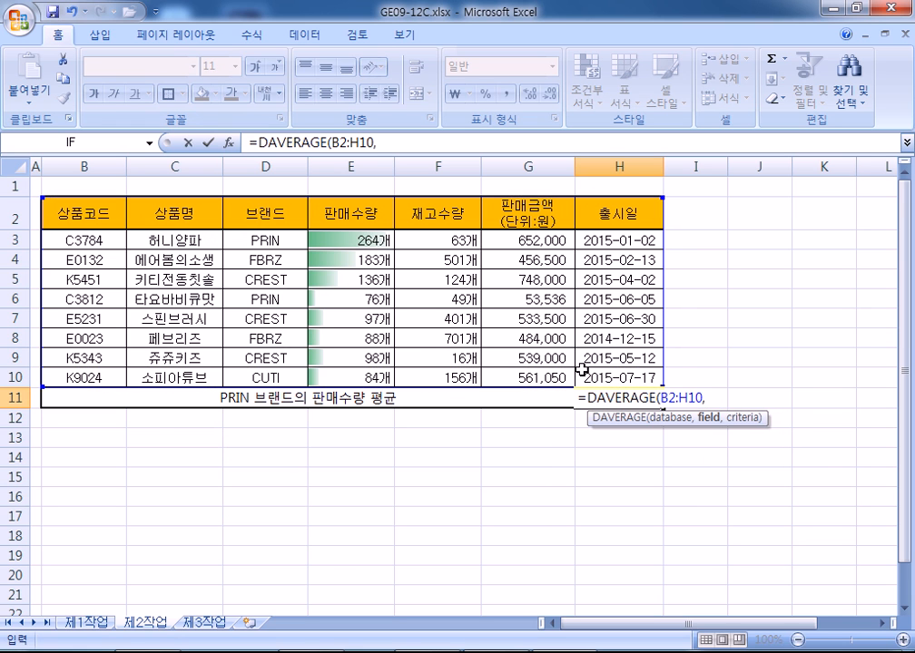
pyautogui.click(344, 215)
pyautogui.write(',')
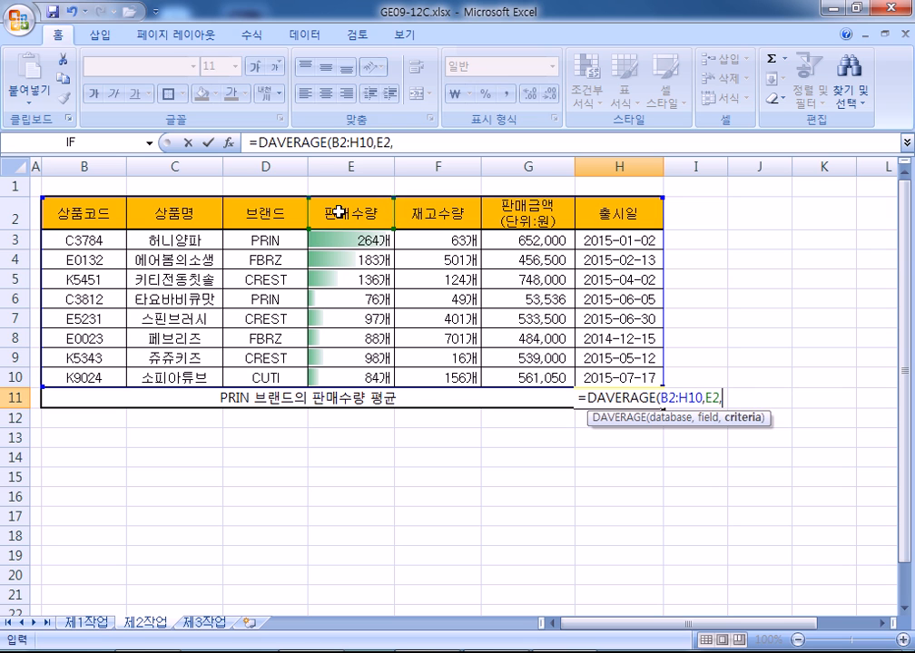
pyautogui.moveTo(243, 226); pyautogui.dragTo(247, 243)
pyautogui.press('Return')
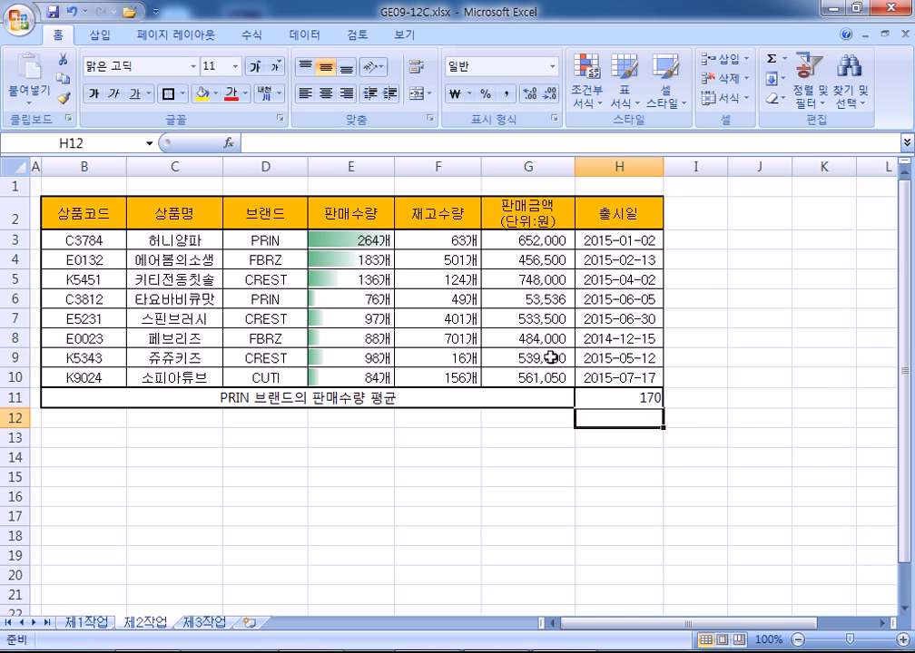
# Step: Run Goal Seek on H11 with a target value of 180 by changing cell E3, and keep the solution
pyautogui.click(646, 399)
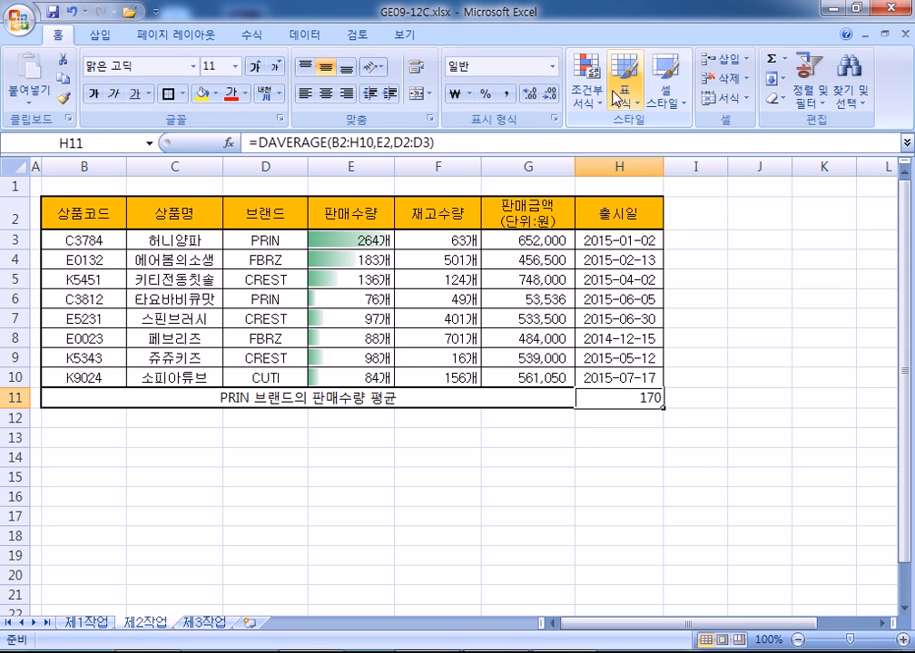
pyautogui.click(305, 34)
pyautogui.click(737, 86)
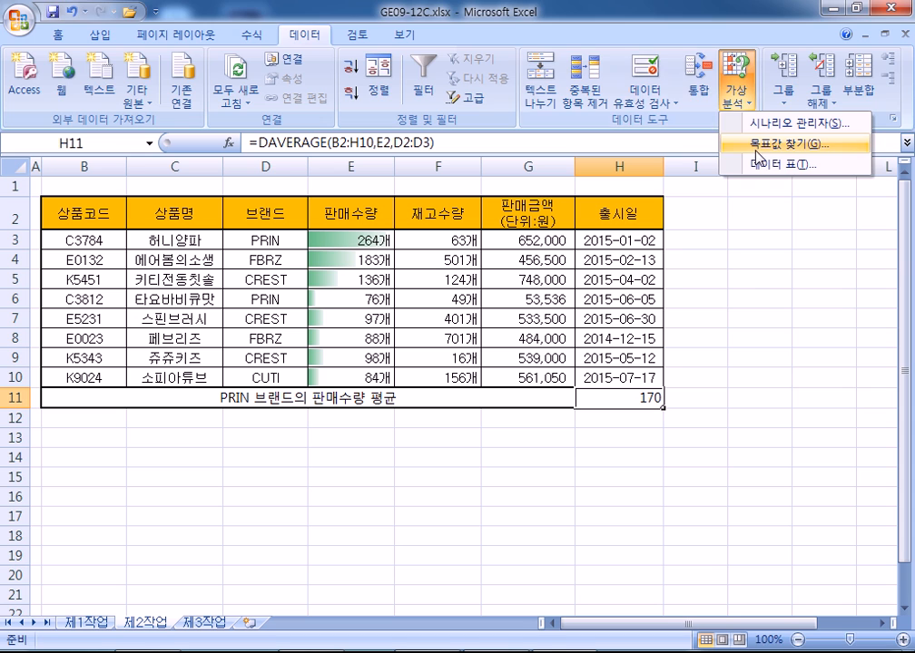
pyautogui.click(762, 146)
pyautogui.click(712, 257)
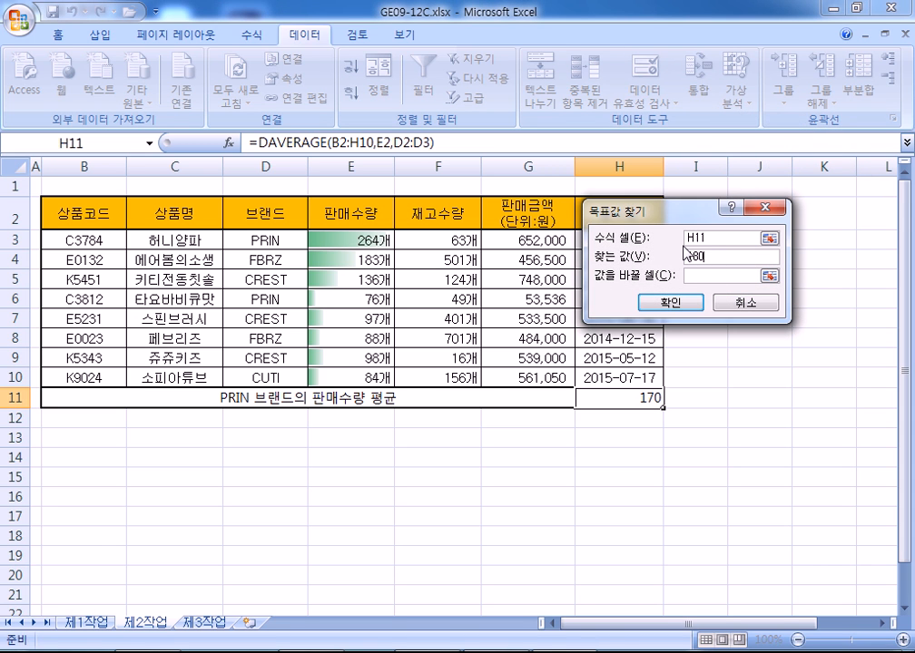
pyautogui.write('180')
pyautogui.press('Return')
pyautogui.click(472, 377)
pyautogui.click(349, 240)
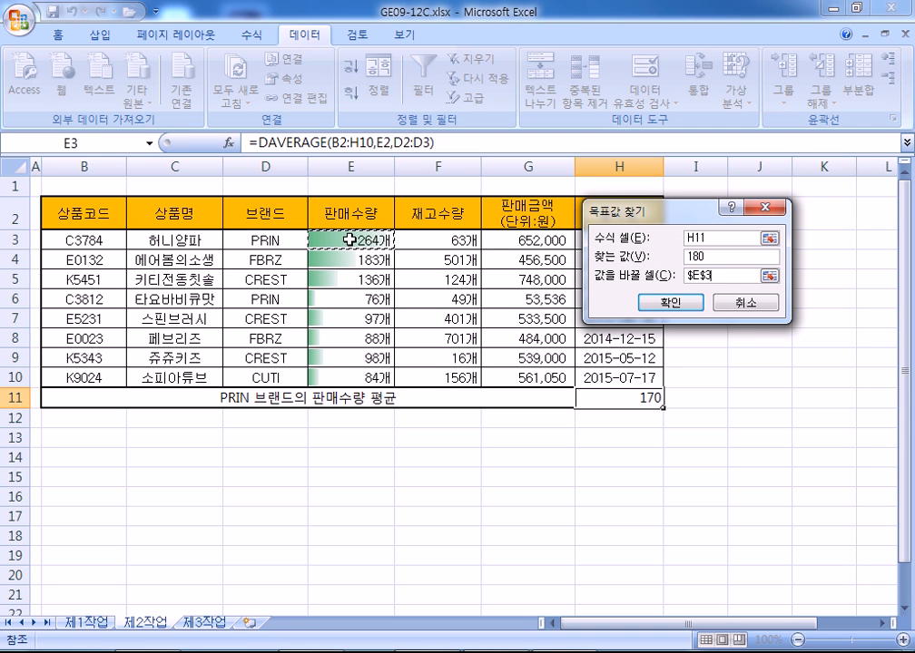
pyautogui.click(659, 303)
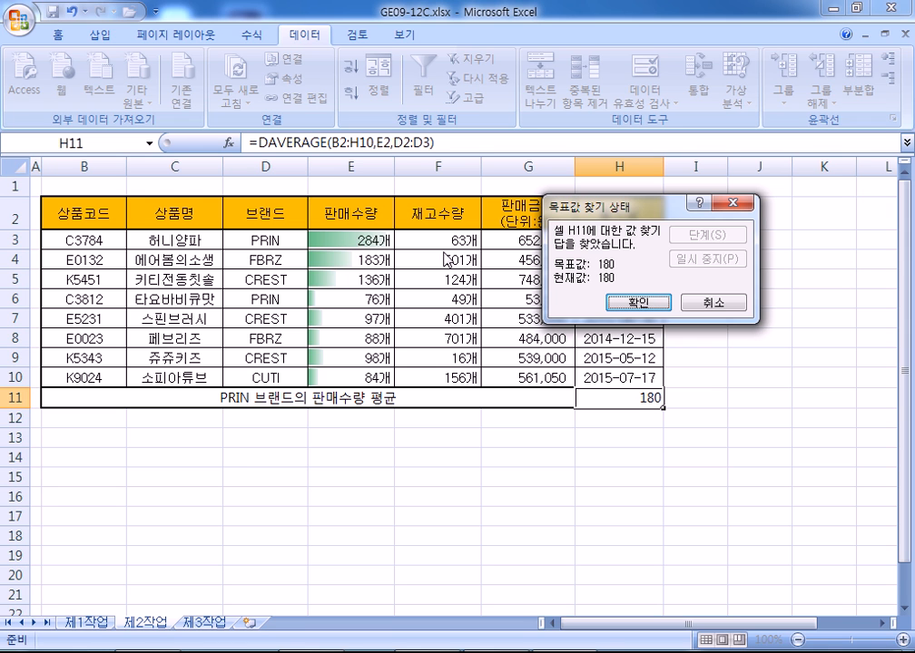
pyautogui.click(646, 303)
pyautogui.click(361, 240)
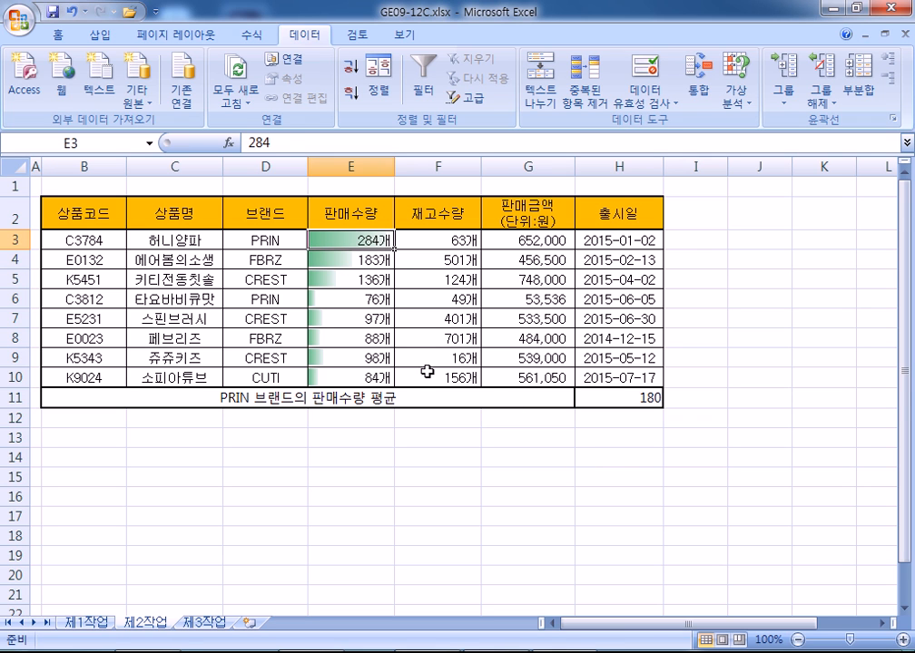
# Step: Copy E2:F3, the 판매수량 and 재고수량 headers with their first values, to B14 as the criteria range
pyautogui.click(351, 215)
pyautogui.moveTo(351, 214); pyautogui.dragTo(435, 239)
pyautogui.hotkey('ctrl', 'c')
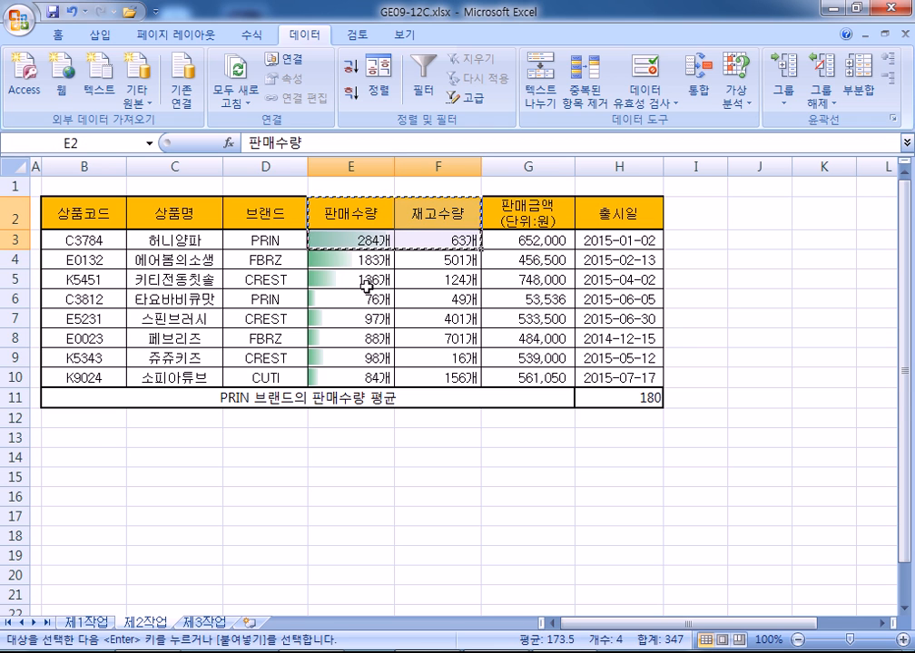
pyautogui.click(91, 456)
pyautogui.hotkey('ctrl', 'v')
# Step: Set up the OR criteria with >=100 in B15 under 판매수량 and <=100 in C16 under 재고수량, moving cell C15 down to C16
pyautogui.click(109, 479)
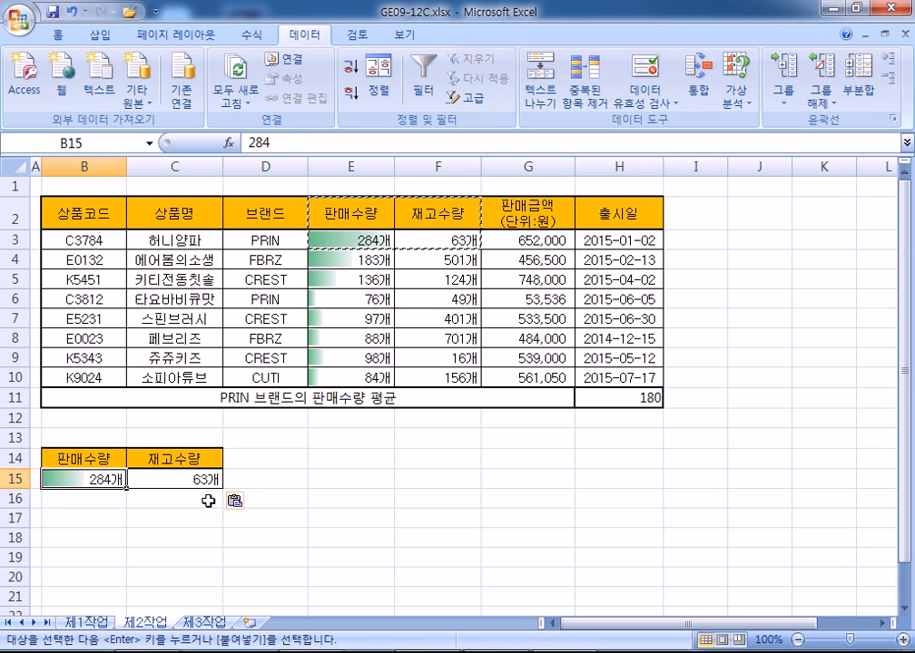
pyautogui.write('>=1000')
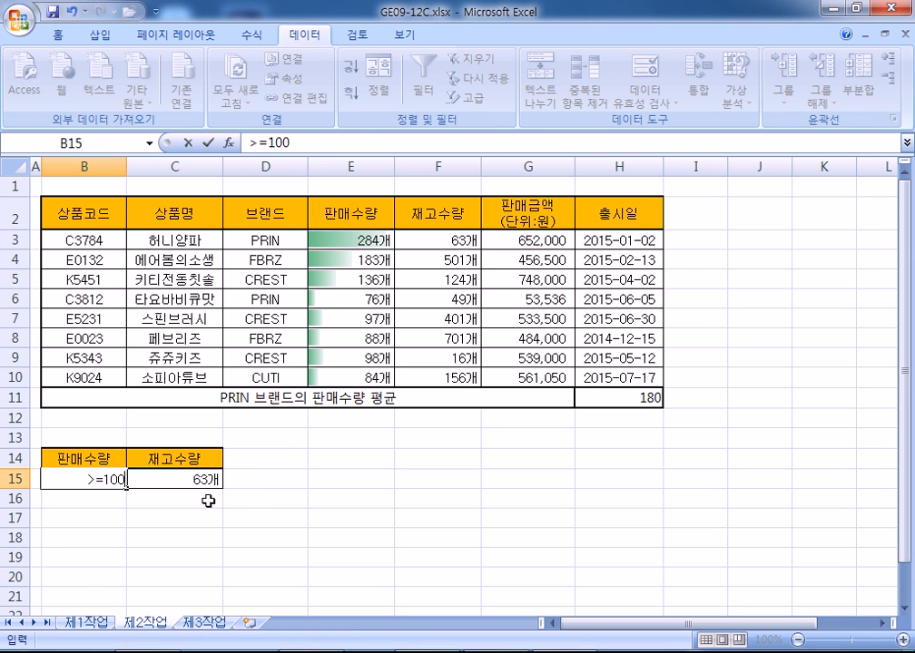
pyautogui.press('Tab')
pyautogui.hotkey('ctrl', 'x')
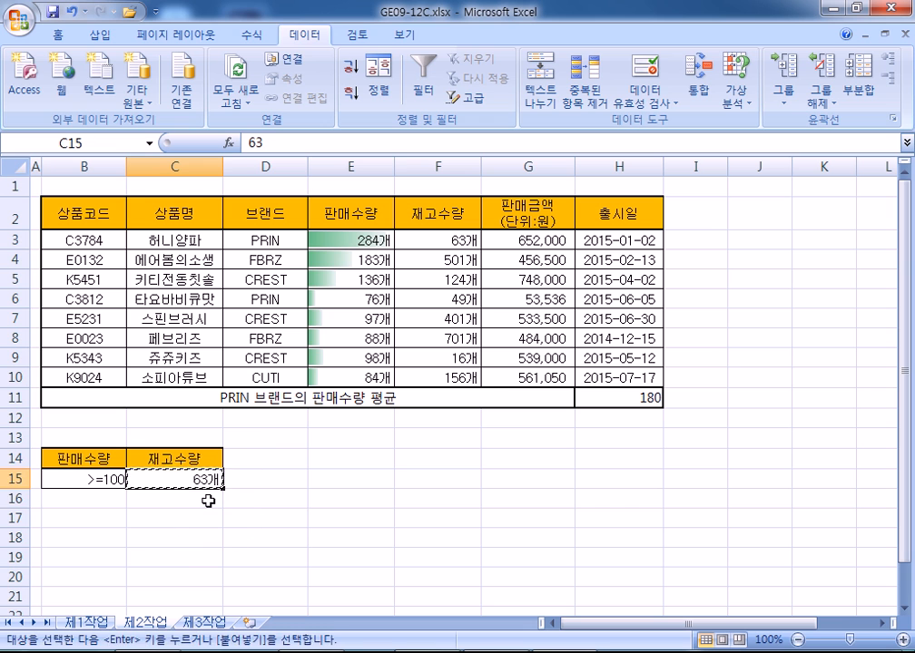
pyautogui.click(208, 501)
pyautogui.hotkey('ctrl', 'v')
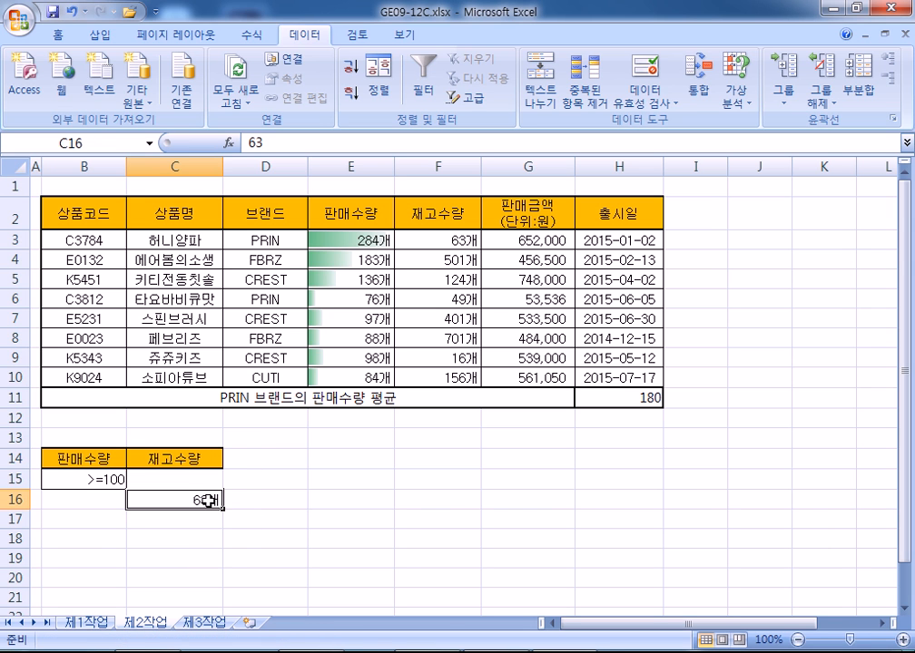
pyautogui.write('<=100')
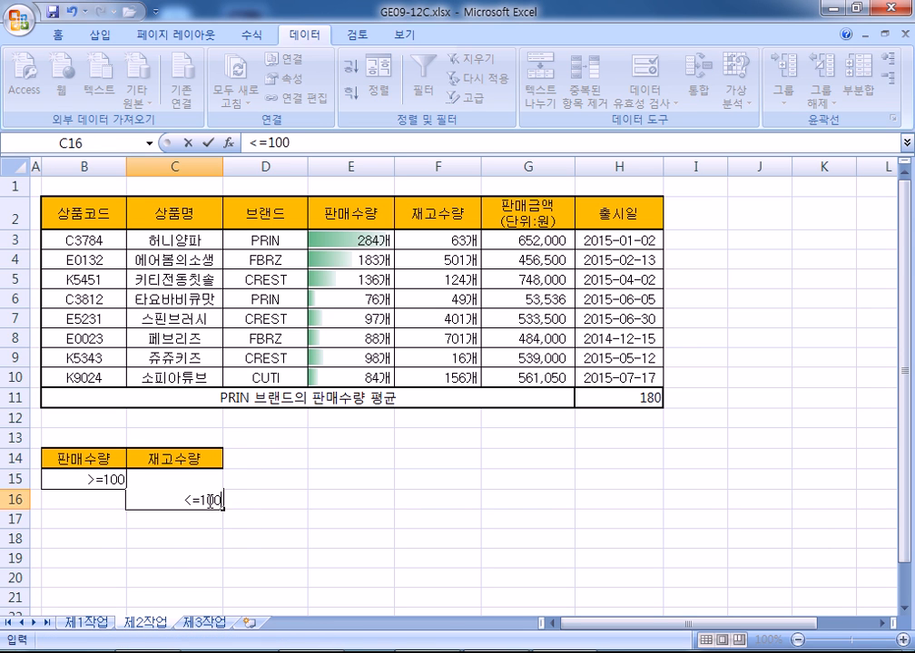
pyautogui.press('Return')
pyautogui.click(439, 502)
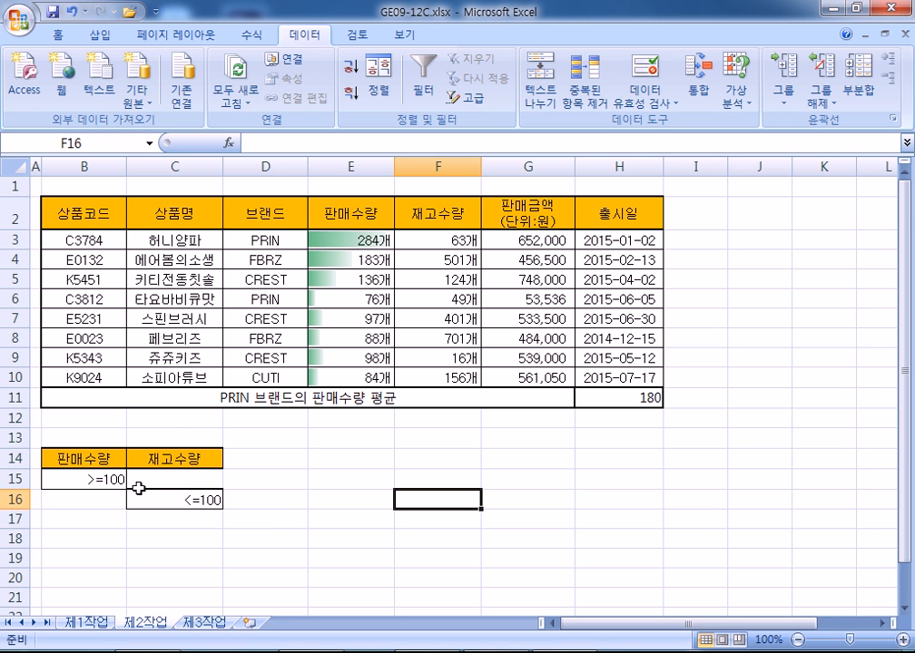
# Step: Narrow column C, then fit its width automatically to its contents
pyautogui.moveTo(223, 166); pyautogui.dragTo(156, 168)
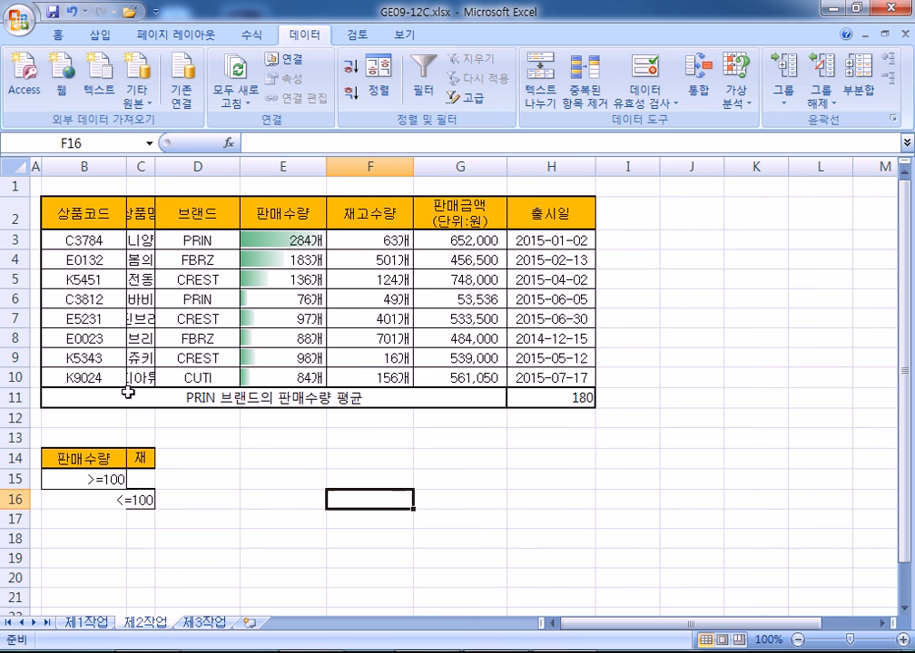
pyautogui.doubleClick(155, 166)
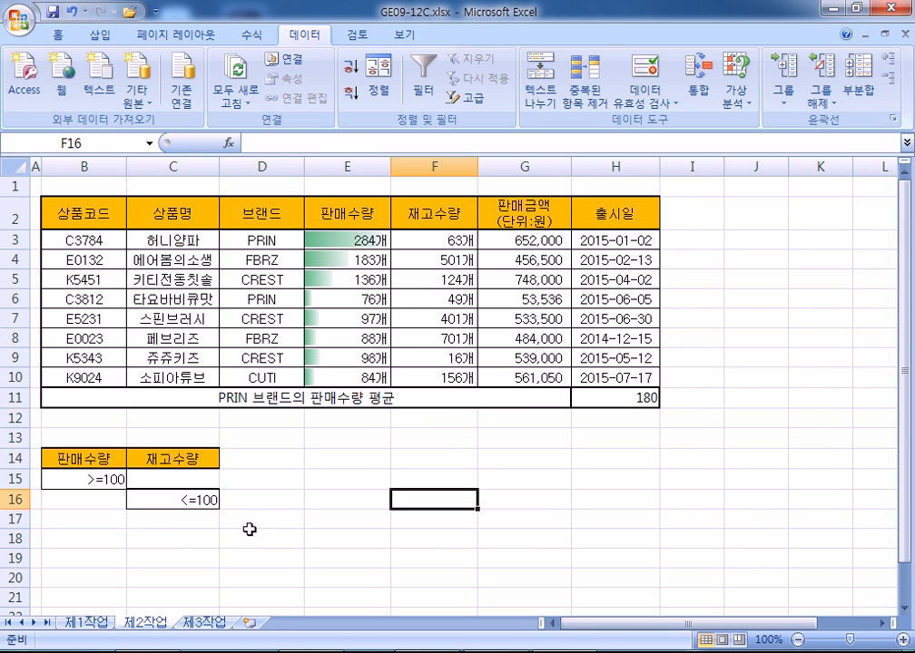
pyautogui.scroll(-3, 295, 539)
pyautogui.scroll(3, 257, 410)
# Step: Run an advanced filter on B2:H10 with criteria range B14:C16, copying the results to B18
pyautogui.click(210, 299)
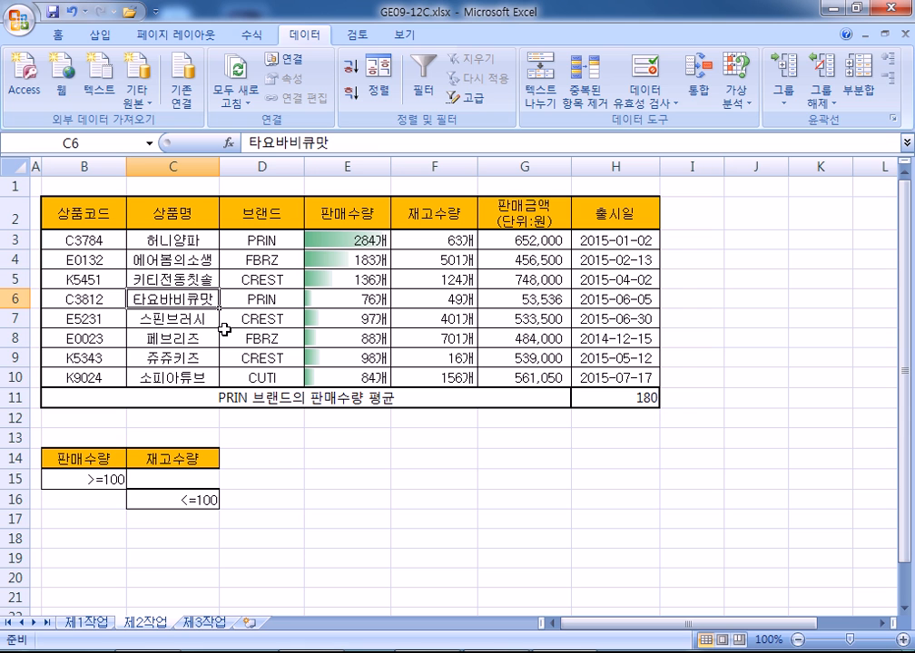
pyautogui.click(467, 97)
pyautogui.moveTo(125, 212); pyautogui.dragTo(613, 375)
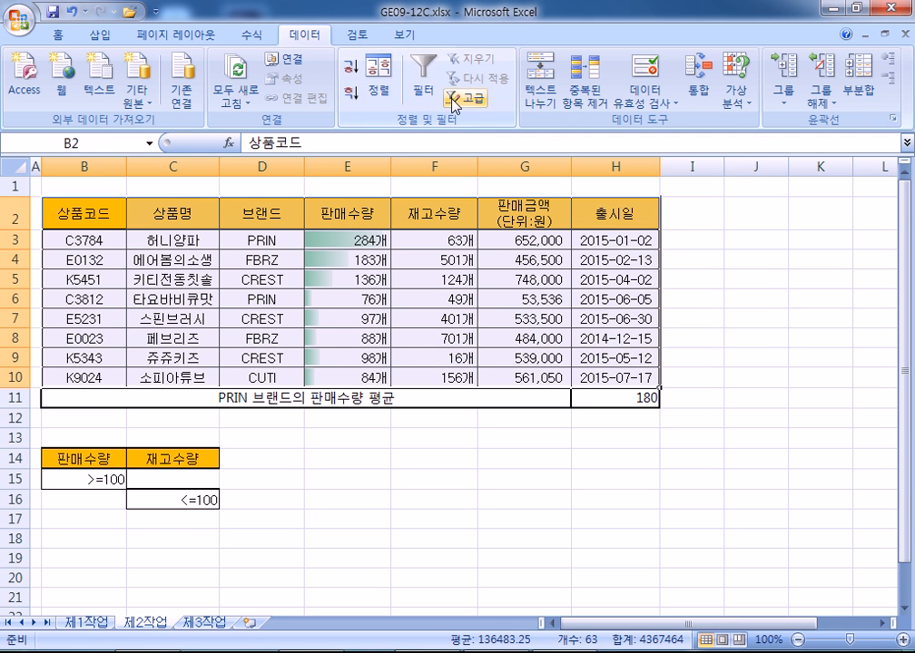
pyautogui.click(466, 98)
pyautogui.click(566, 228)
pyautogui.click(638, 265)
pyautogui.moveTo(88, 458); pyautogui.dragTo(142, 500)
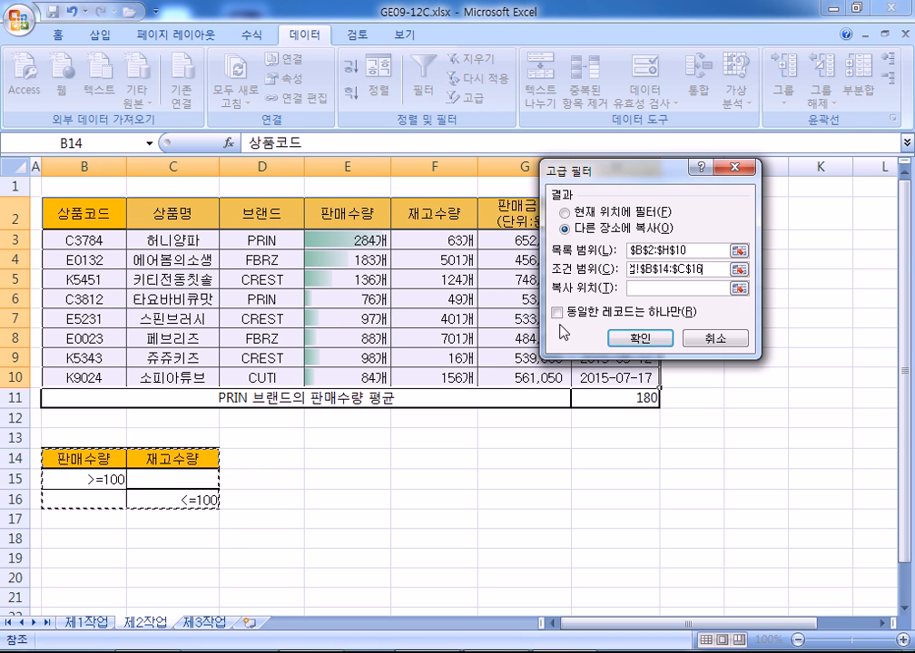
pyautogui.click(647, 290)
pyautogui.scroll(-2, 145, 554)
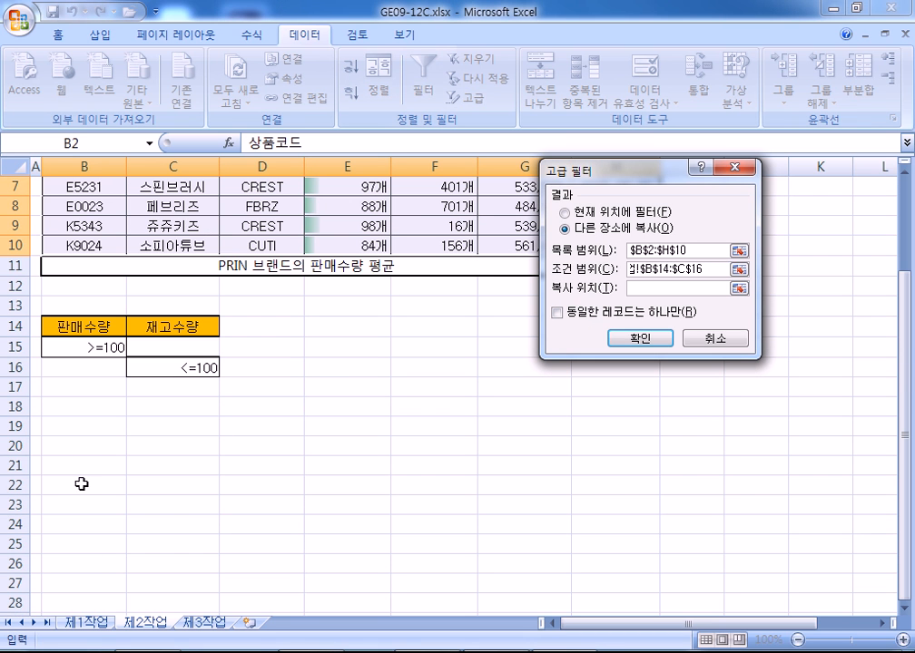
pyautogui.click(77, 410)
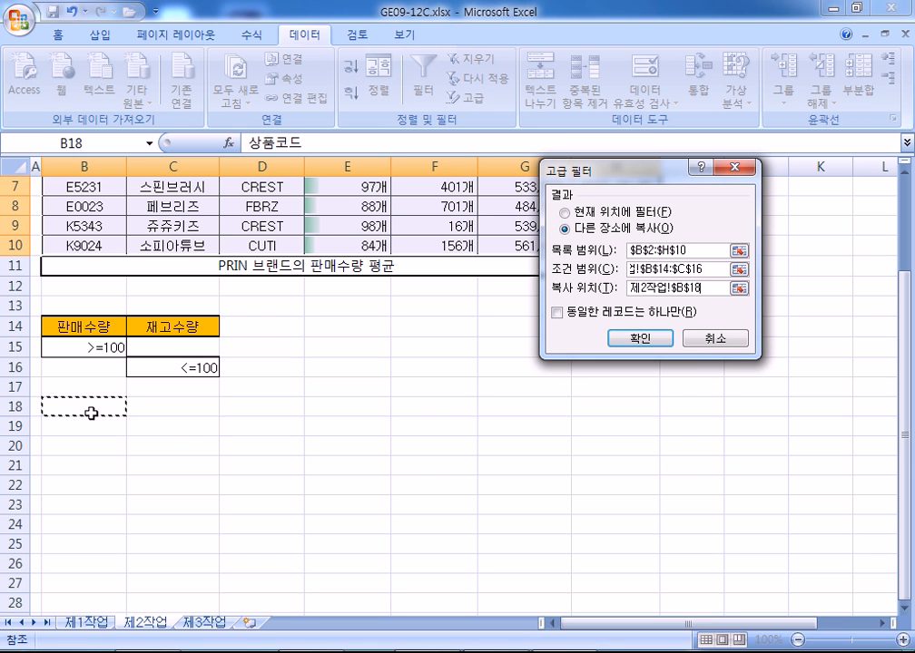
pyautogui.click(655, 341)
pyautogui.scroll(-4, 310, 488)
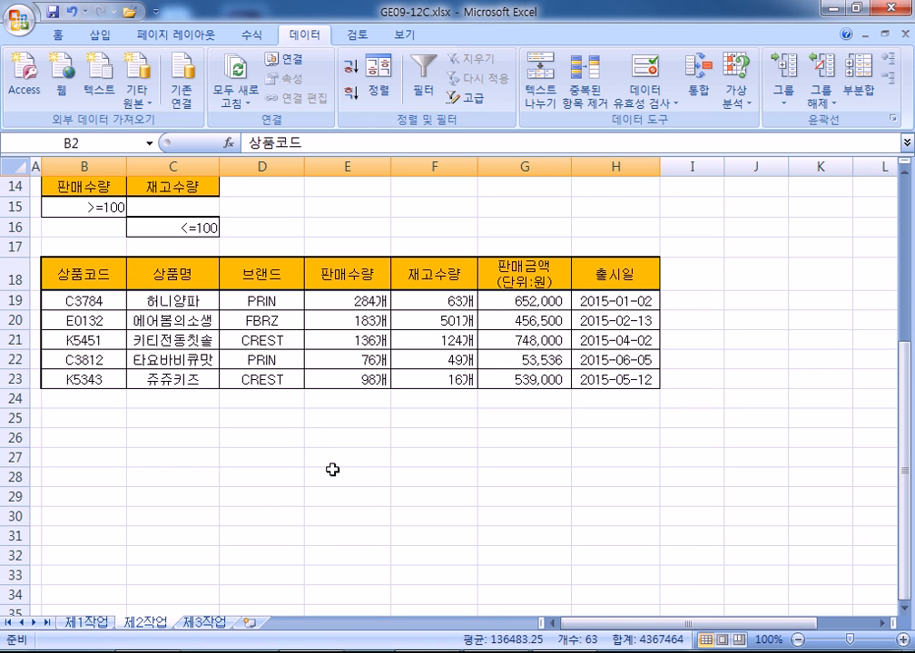
# Step: Paste the copied table B4:H12 of 제1작업 at B2 of the 제3작업 sheet, including its column widths
pyautogui.click(95, 626)
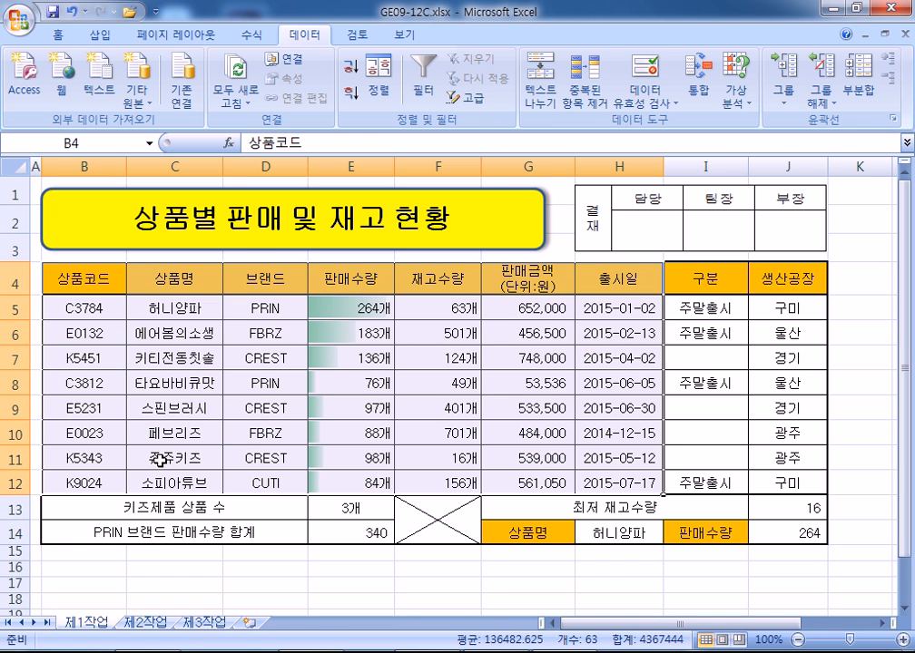
pyautogui.click(204, 622)
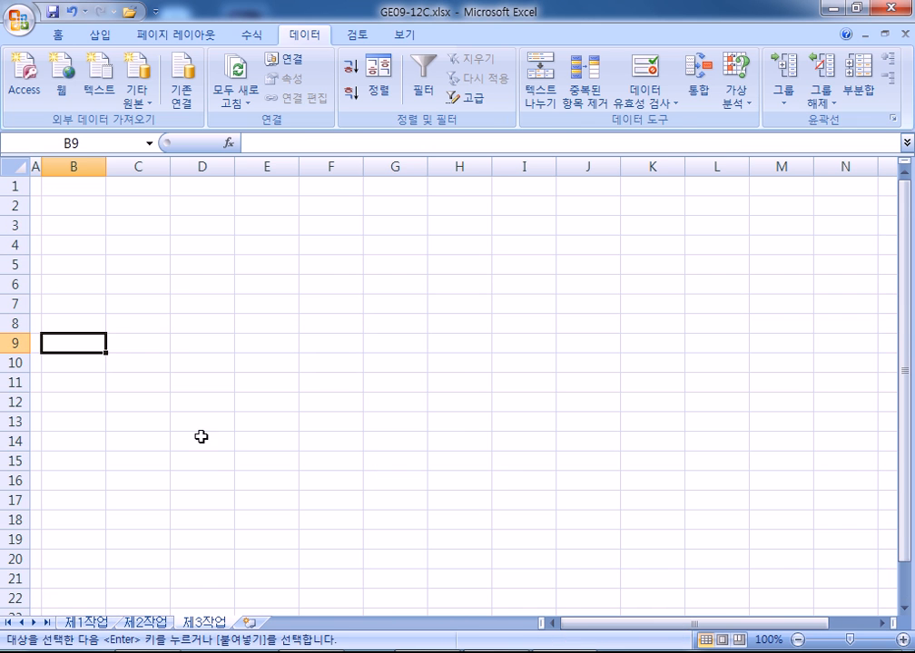
pyautogui.rightClick(86, 202)
pyautogui.click(227, 273)
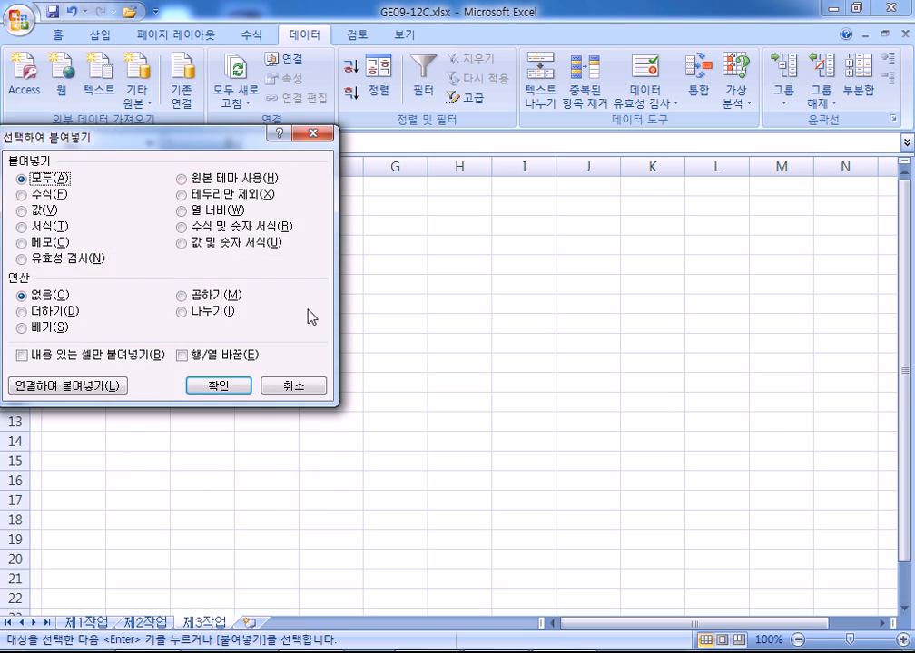
pyautogui.click(183, 209)
pyautogui.click(218, 383)
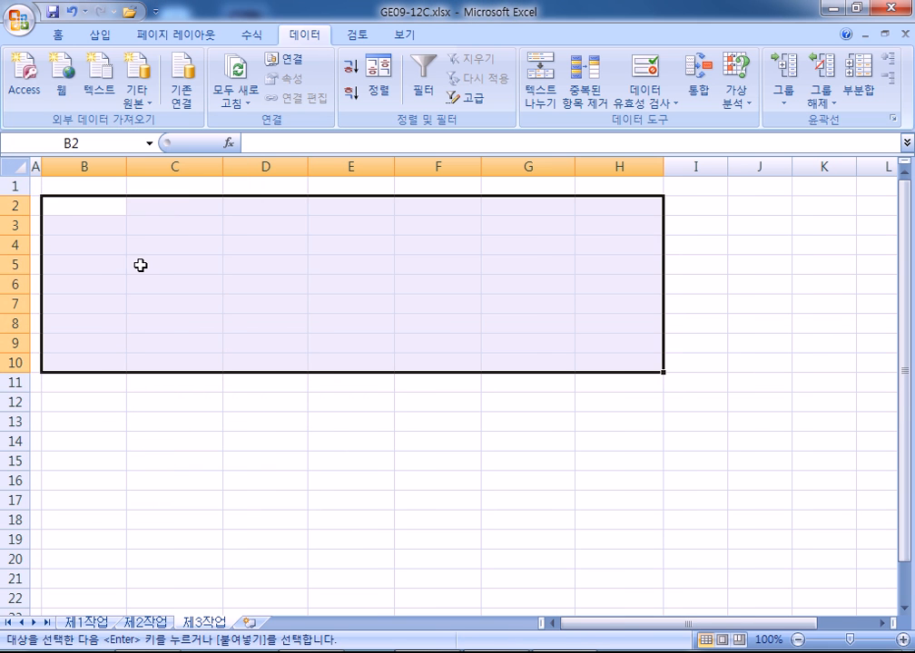
pyautogui.hotkey('ctrl', 'v')
pyautogui.click(104, 402)
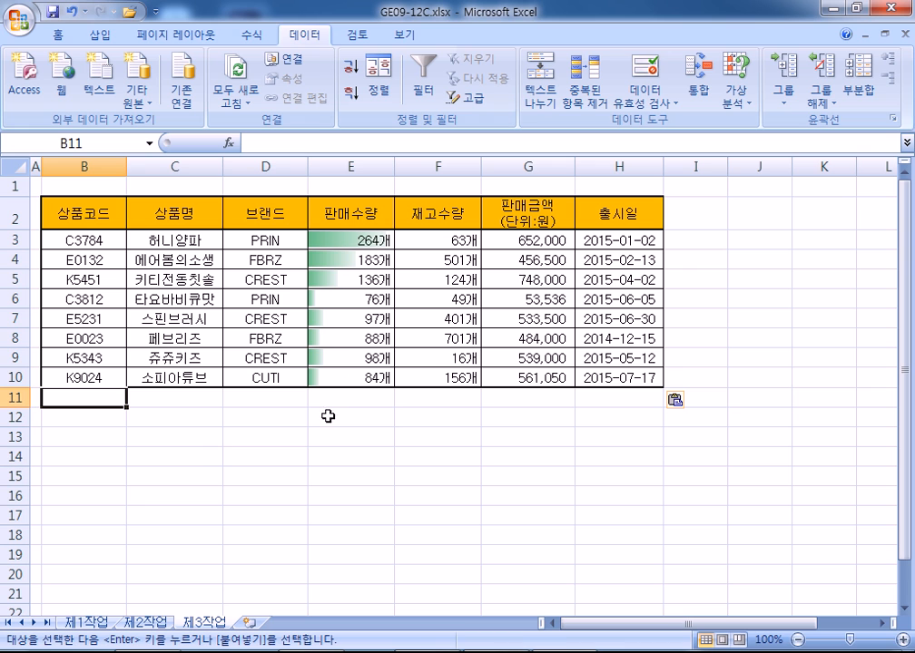
# Step: Sort the table by 브랜드 in descending order and add a subtotal counting 상품명 for each 브랜드
pyautogui.click(262, 220)
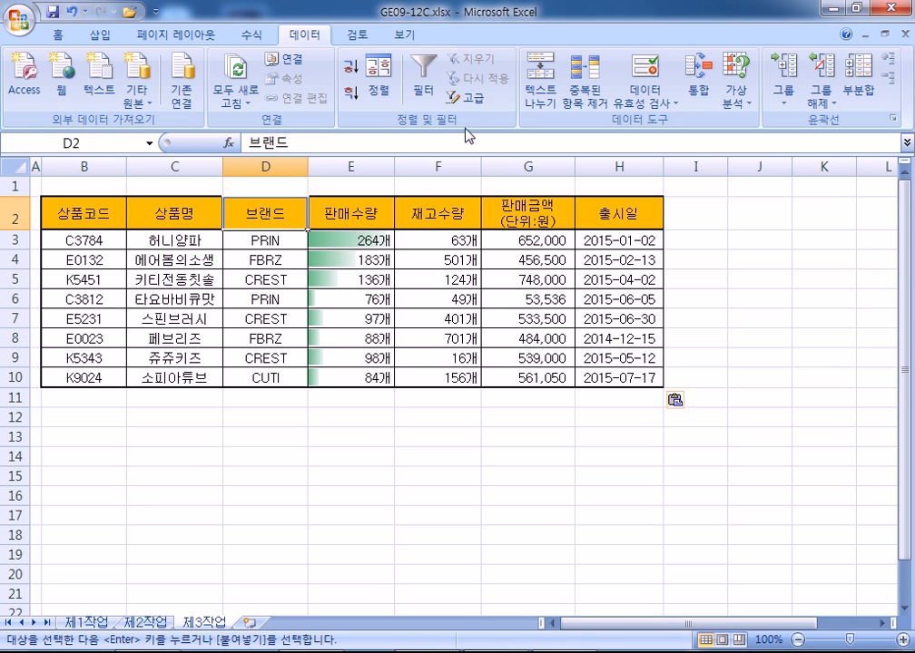
pyautogui.click(351, 91)
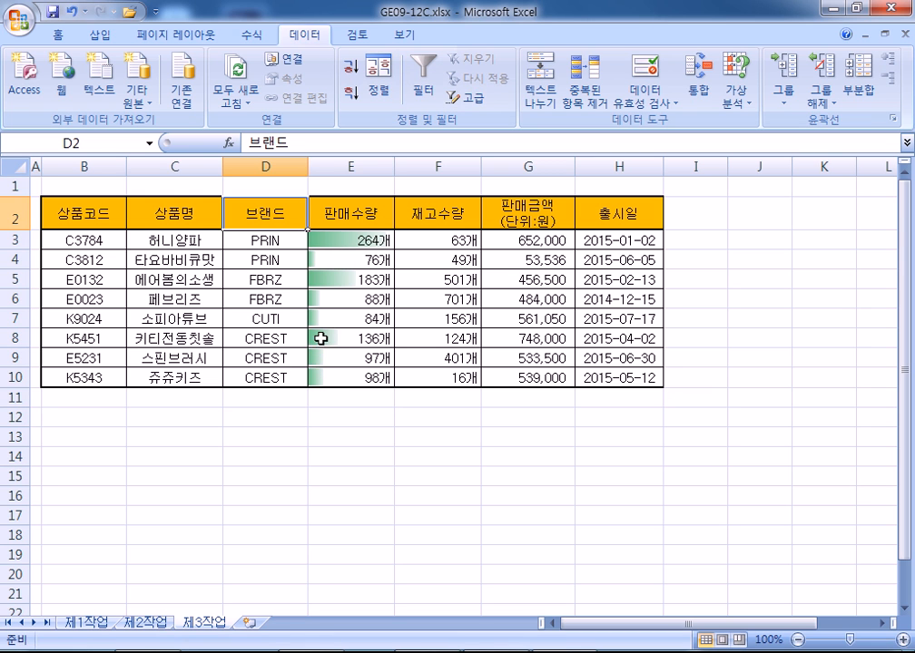
pyautogui.click(257, 338)
pyautogui.click(859, 80)
pyautogui.click(579, 173)
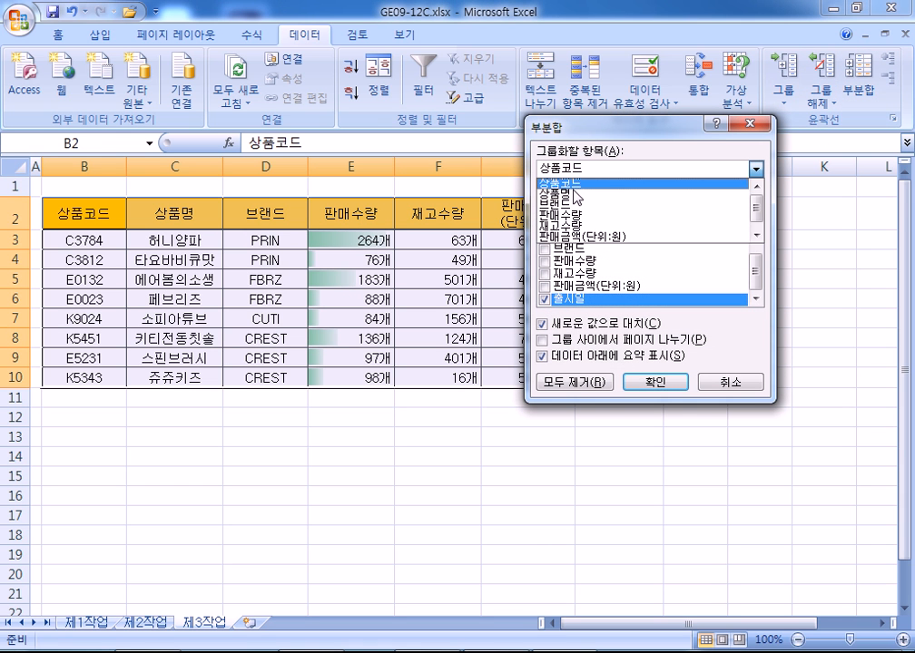
pyautogui.click(573, 202)
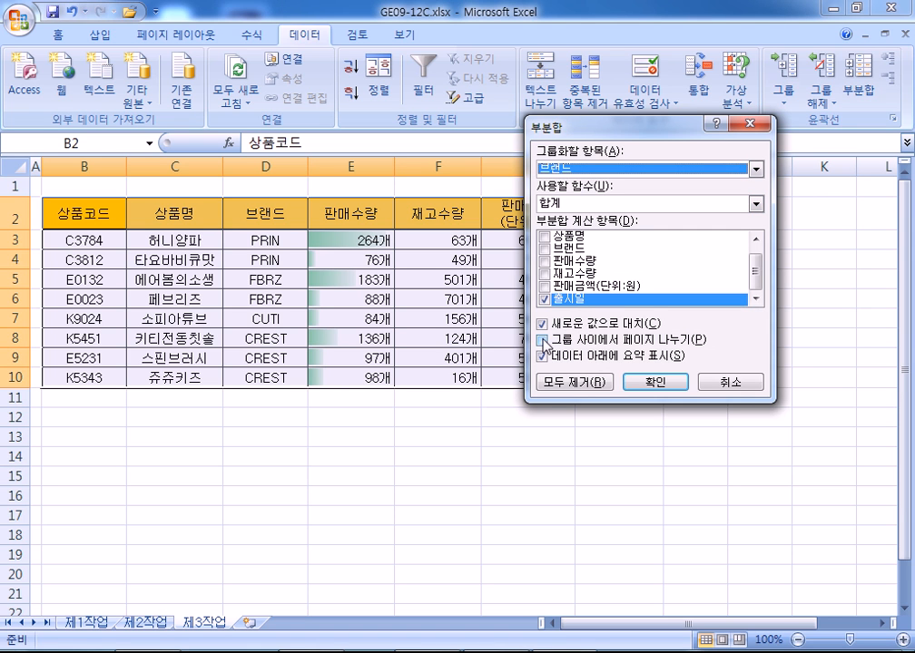
pyautogui.click(543, 299)
pyautogui.click(544, 238)
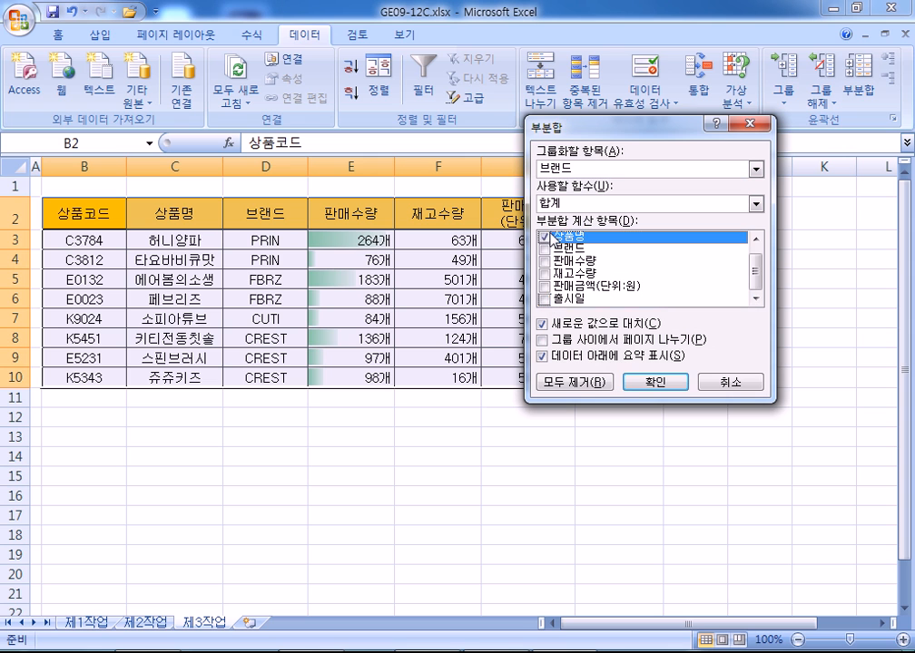
pyautogui.click(550, 298)
pyautogui.click(569, 204)
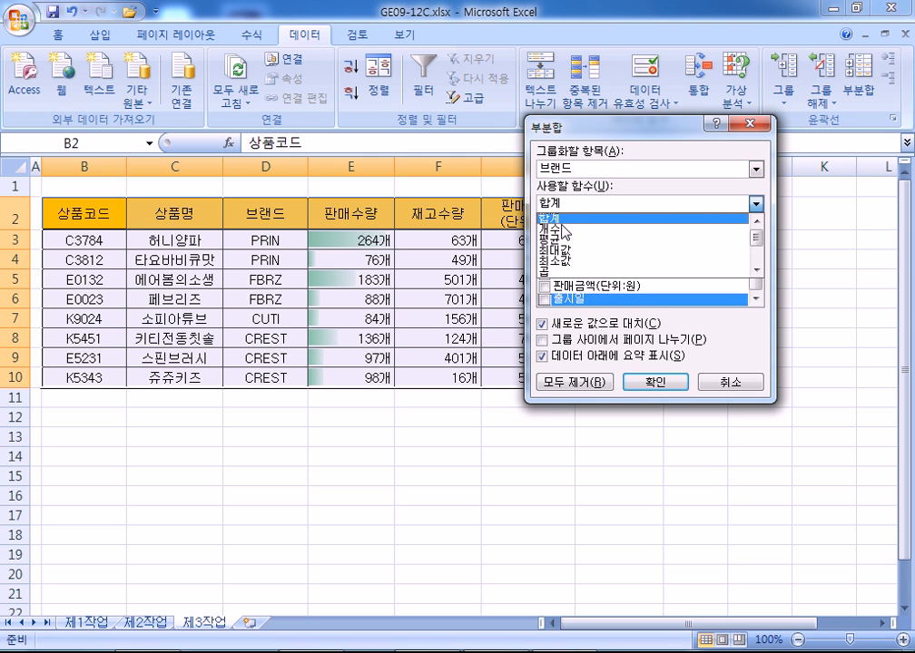
pyautogui.click(558, 228)
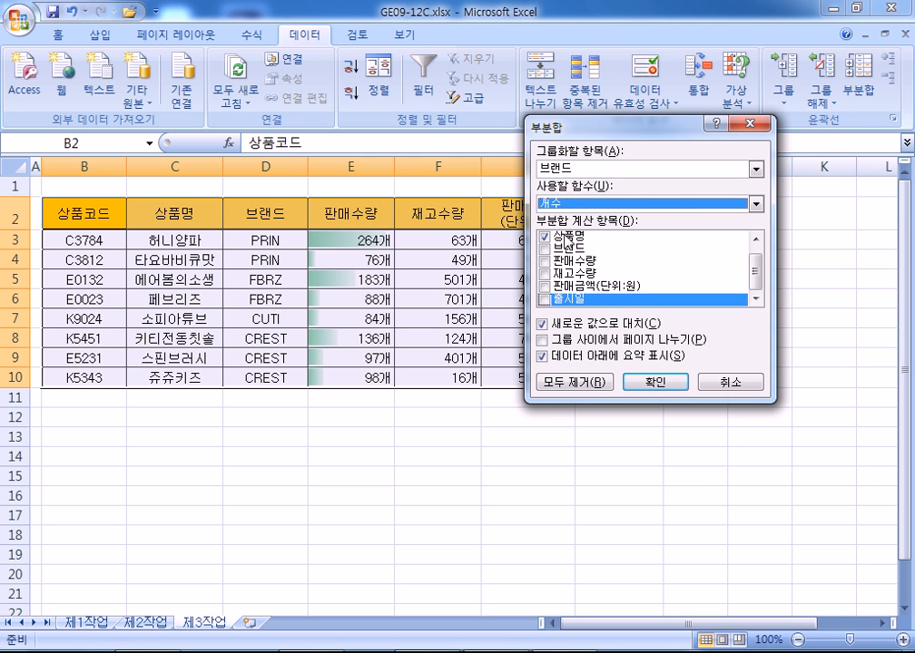
pyautogui.click(652, 382)
# Step: Add a second subtotal averaging 판매수량 for each 브랜드, without replacing the existing count subtotals
pyautogui.click(858, 82)
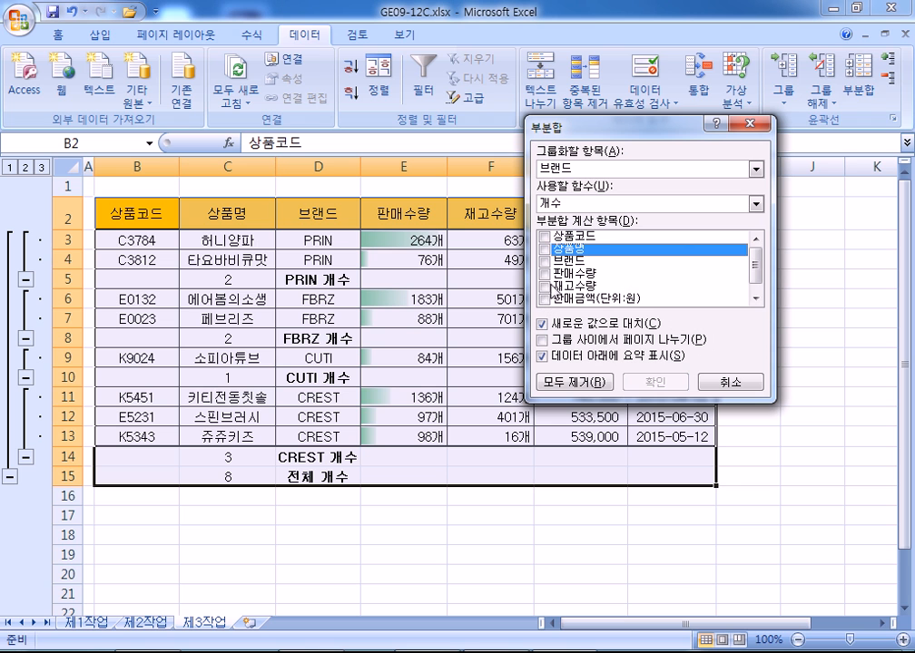
pyautogui.click(545, 275)
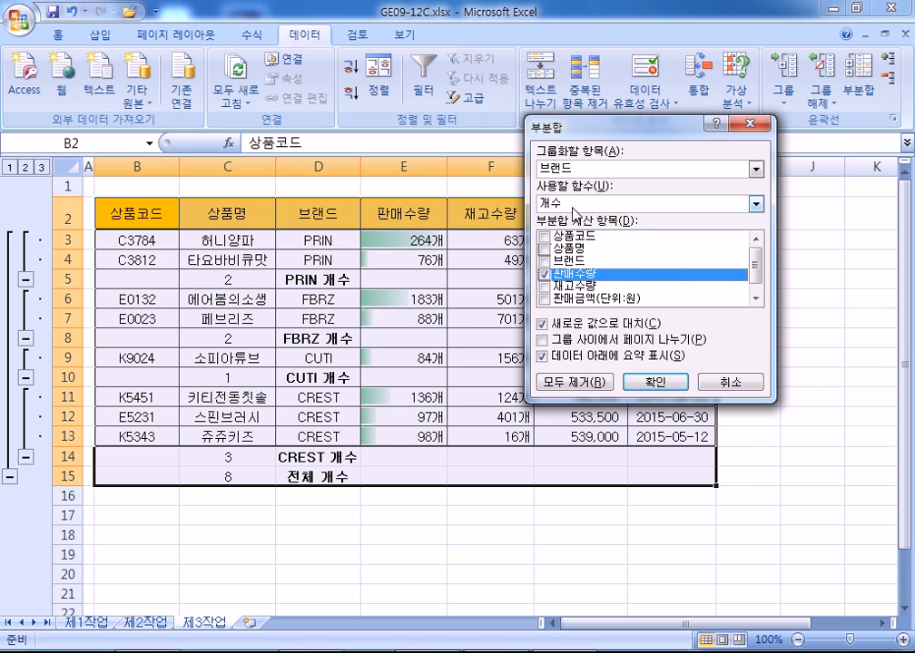
pyautogui.click(573, 203)
pyautogui.click(565, 238)
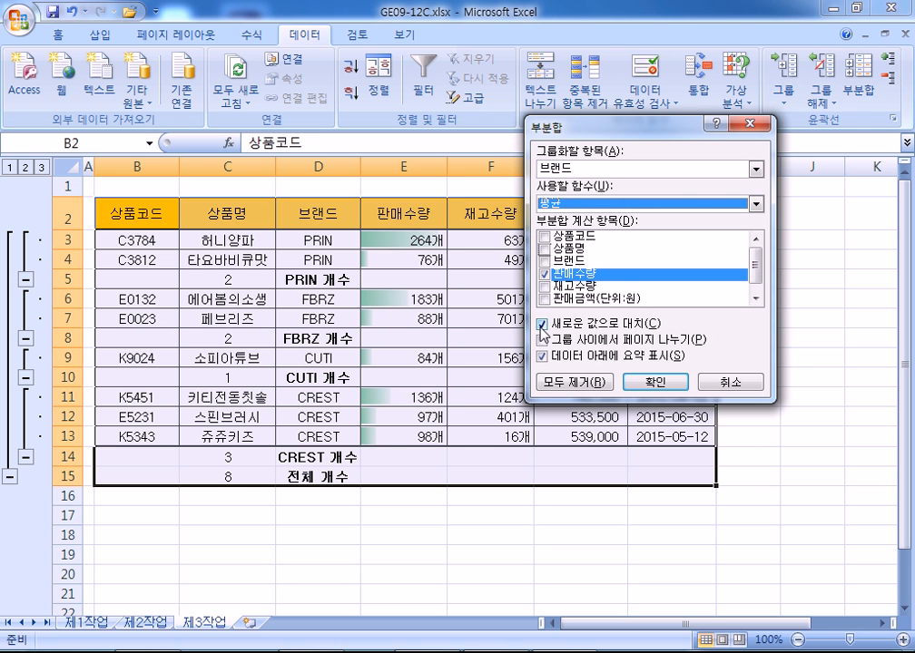
pyautogui.click(551, 324)
pyautogui.click(653, 382)
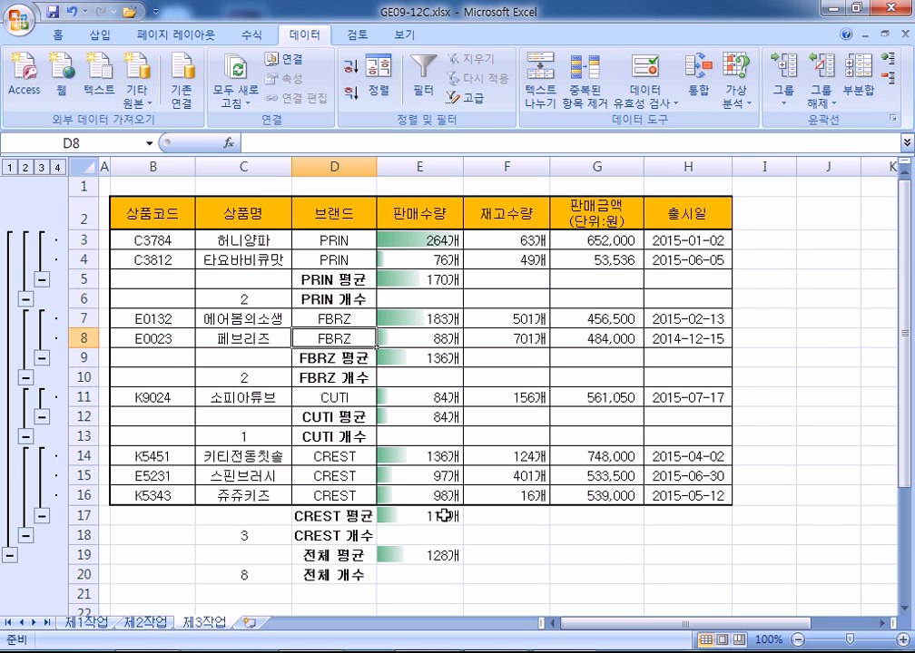
# Step: Clear the outline from the subtotaled table on the 제3작업 sheet
pyautogui.click(831, 101)
pyautogui.click(840, 144)
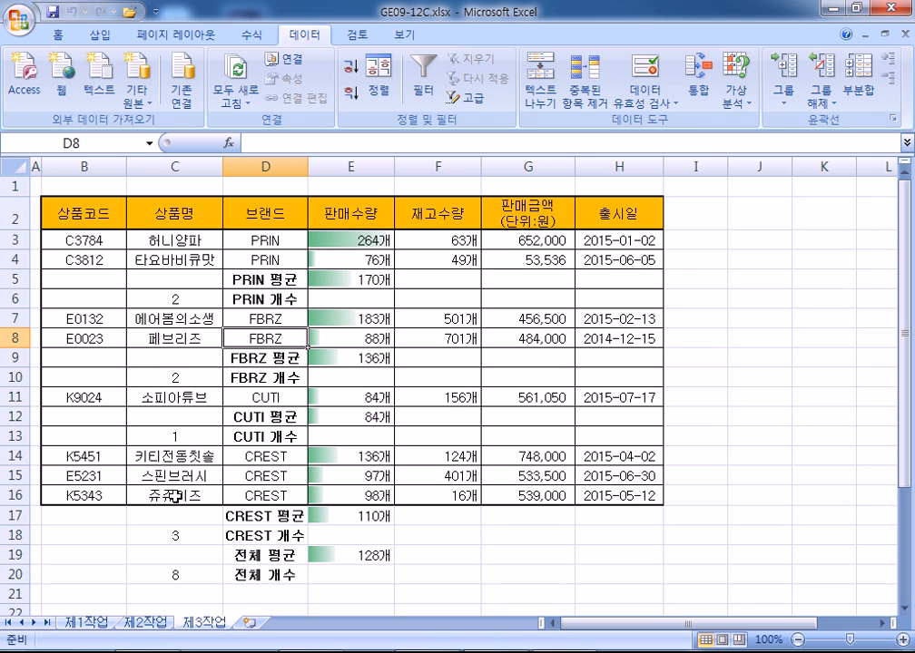
pyautogui.click(827, 101)
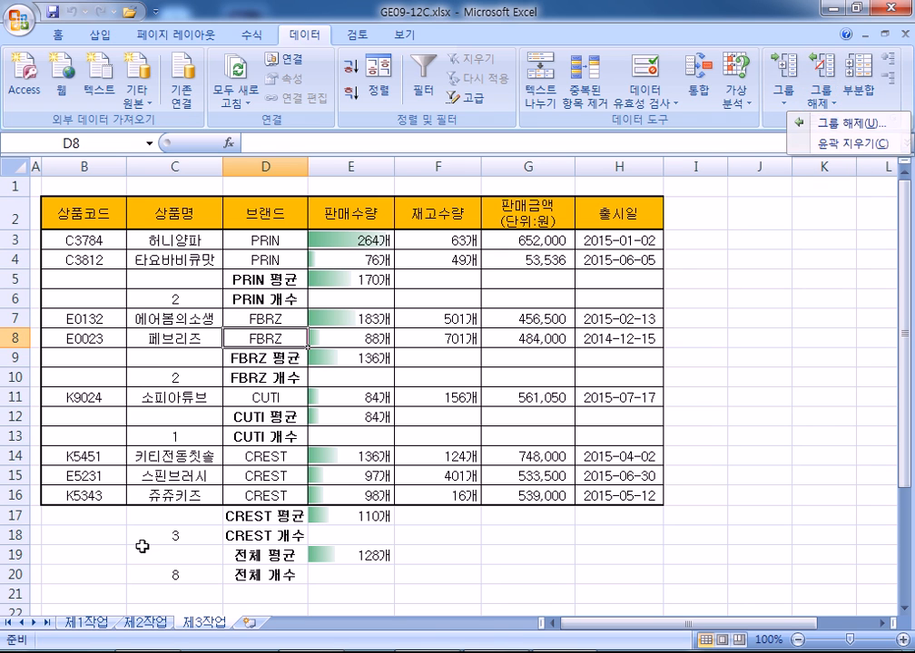
# Step: Review the 구분 and 생산공장 cells I5:J12 on the 제1작업 sheet
pyautogui.click(88, 623)
pyautogui.moveTo(704, 308); pyautogui.dragTo(780, 482)
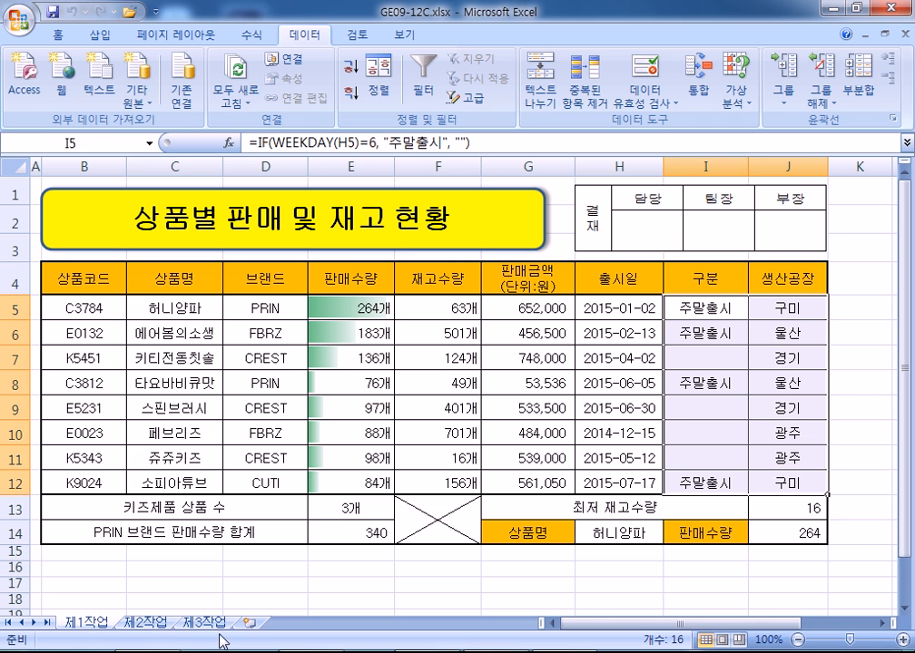
pyautogui.click(689, 382)
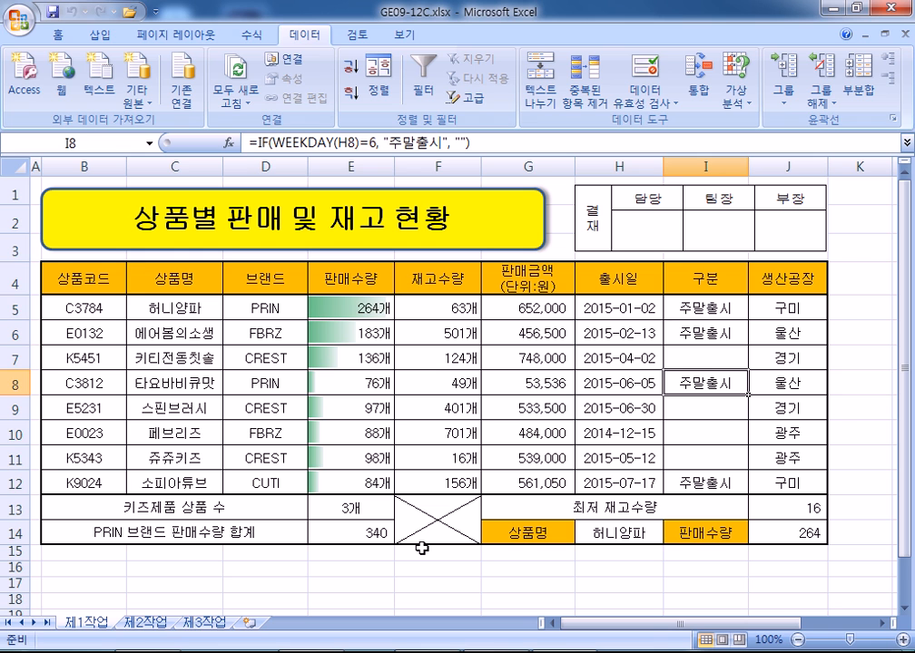
pyautogui.moveTo(716, 307); pyautogui.dragTo(792, 480)
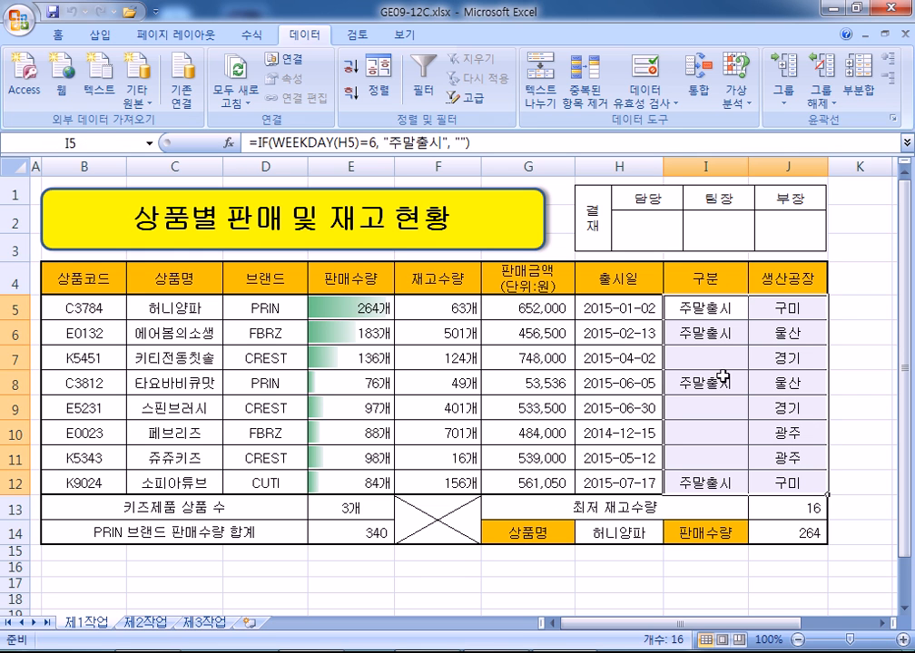
pyautogui.click(714, 332)
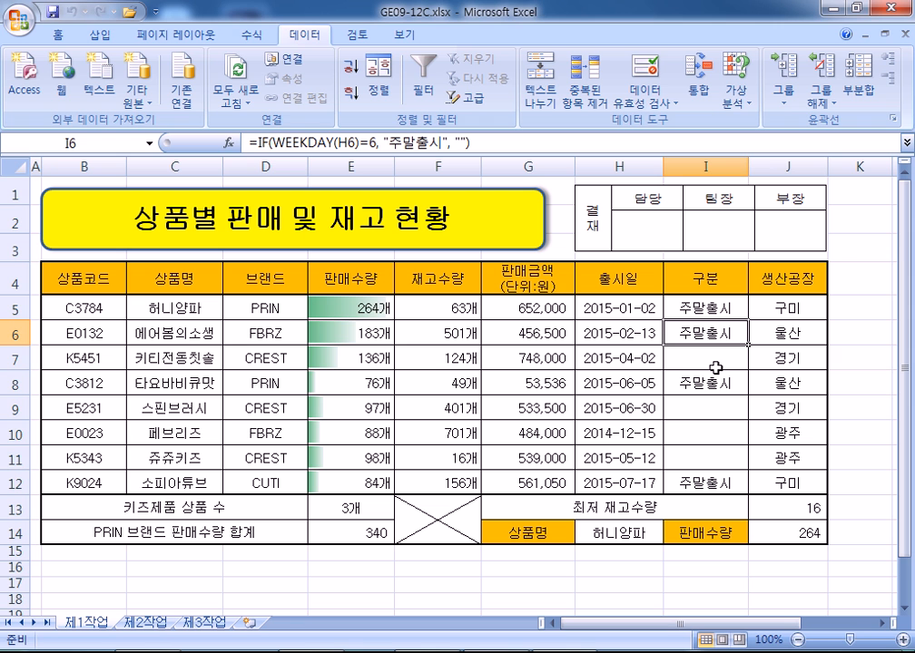
# Step: Check the source table, the DAVERAGE formula in H11 and the advanced filter results on the 제2작업 sheet
pyautogui.click(153, 623)
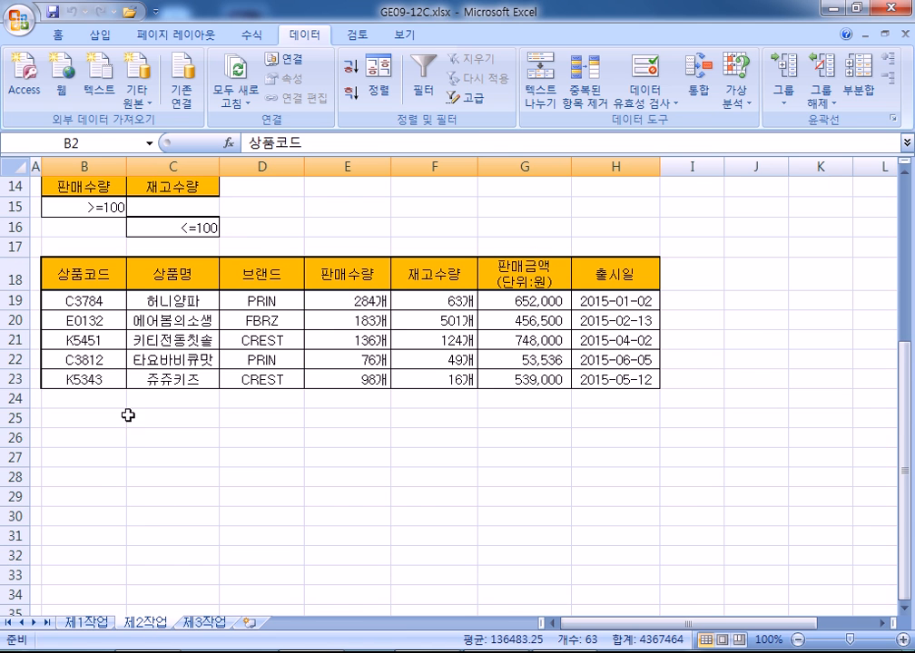
pyautogui.scroll(5, 248, 353)
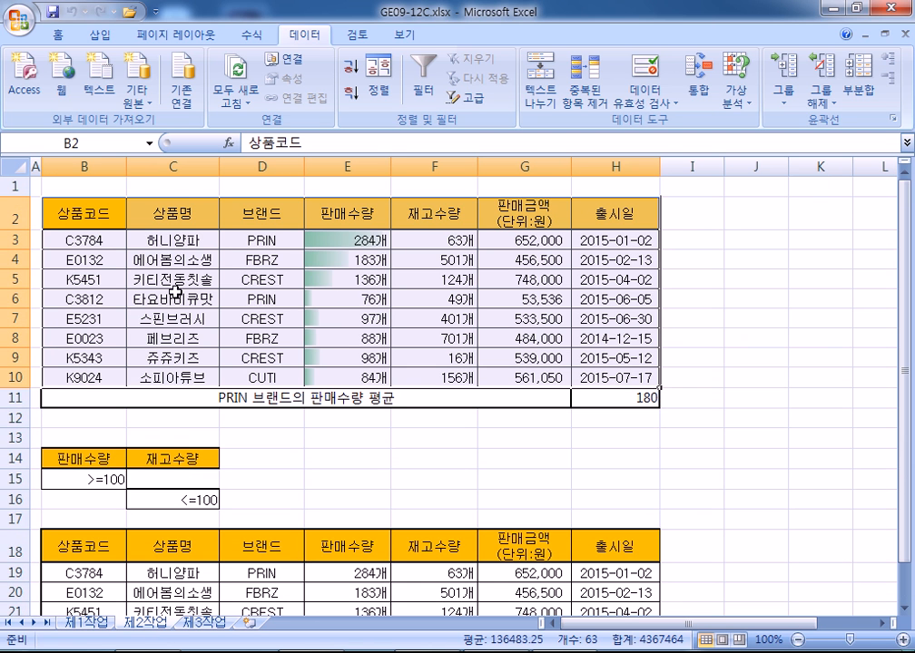
pyautogui.click(175, 284)
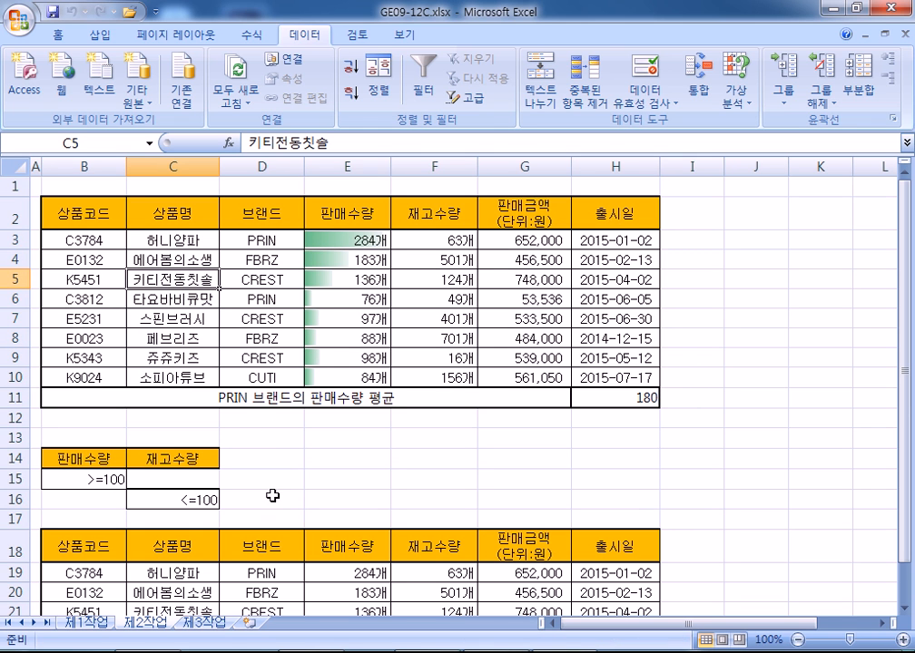
pyautogui.click(595, 398)
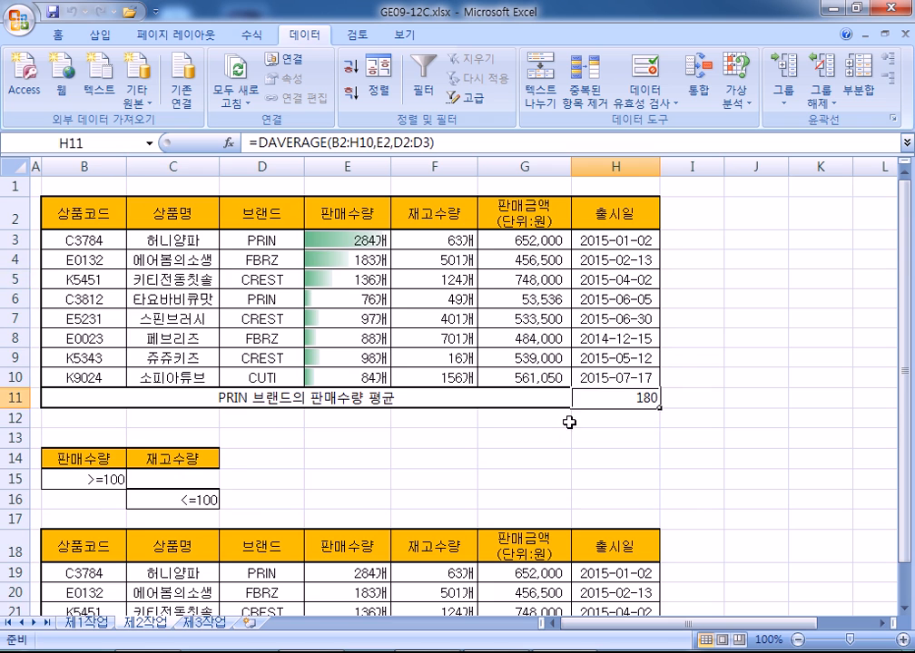
pyautogui.scroll(-2, 276, 449)
pyautogui.moveTo(77, 345); pyautogui.dragTo(402, 517)
pyautogui.click(313, 517)
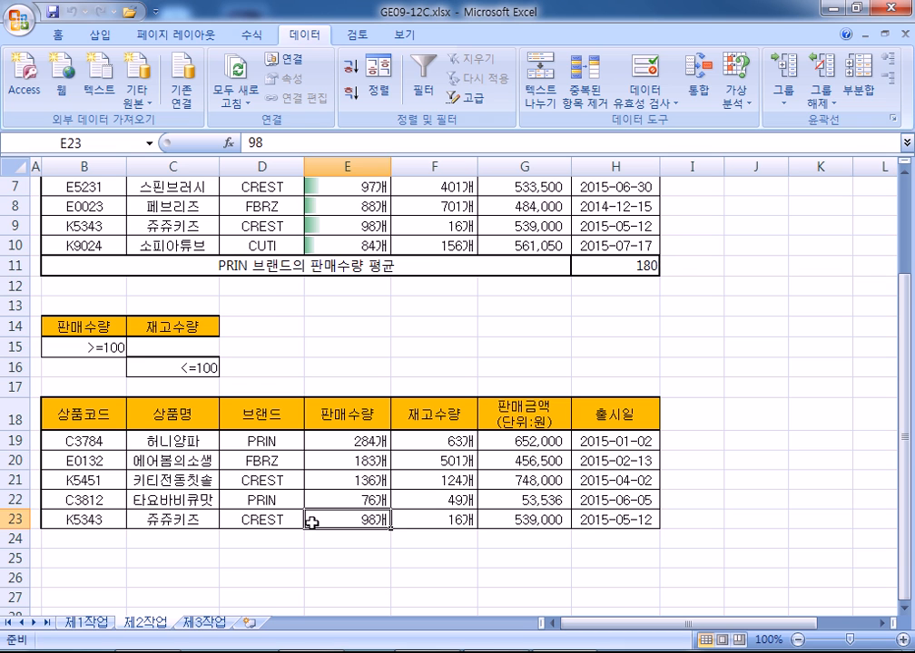
# Step: Compare the 판매수량 value in E3 with its filtered copy in E19 and look over the extracted rows
pyautogui.scroll(2, 304, 522)
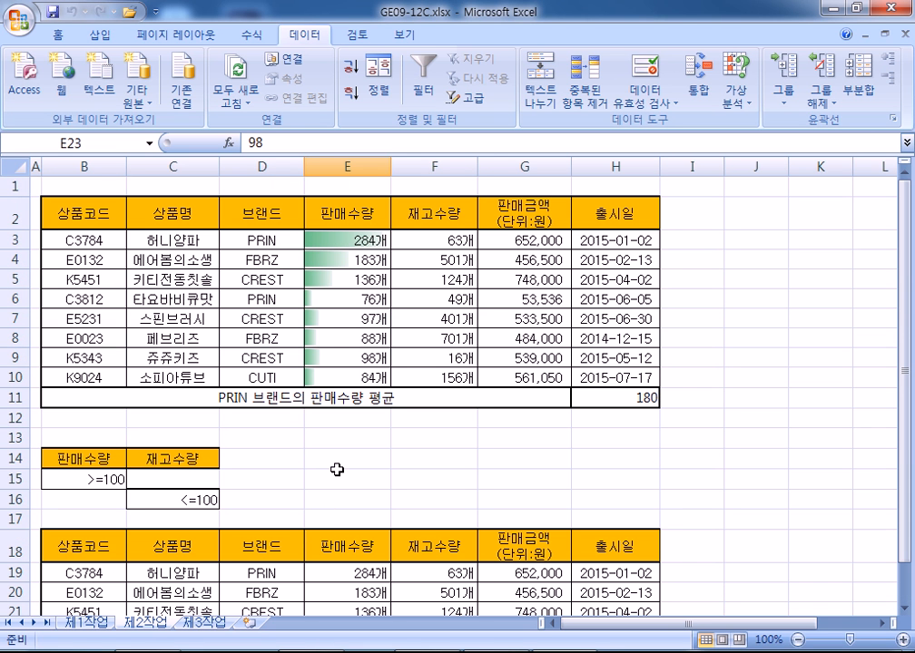
pyautogui.scroll(-2, 353, 459)
pyautogui.scroll(2, 356, 378)
pyautogui.click(312, 240)
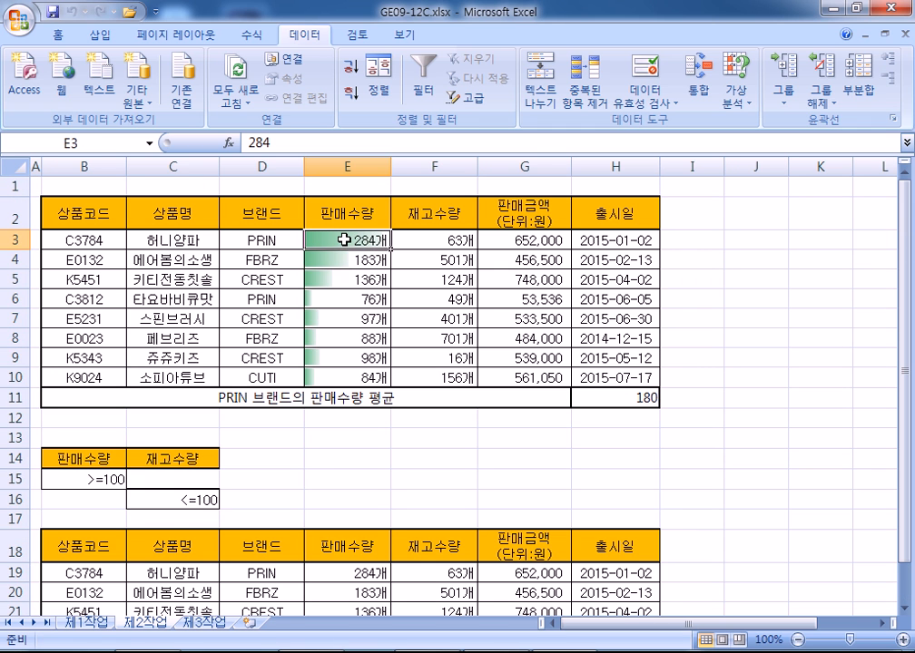
pyautogui.scroll(-2, 330, 445)
pyautogui.scroll(2, 329, 444)
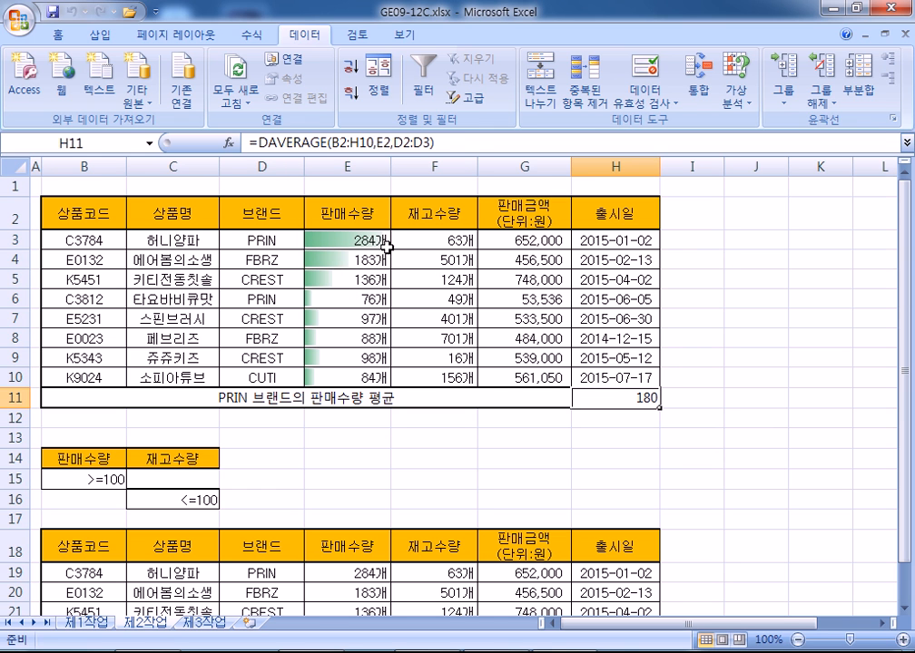
pyautogui.click(318, 241)
pyautogui.scroll(-3, 367, 454)
pyautogui.click(361, 383)
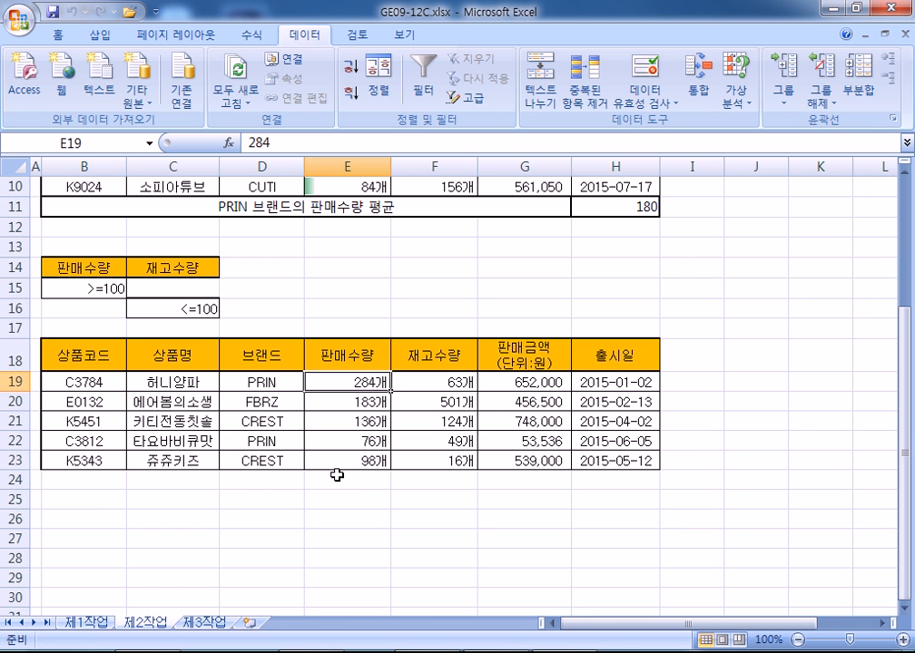
pyautogui.scroll(3, 333, 482)
pyautogui.click(349, 242)
pyautogui.scroll(-3, 314, 466)
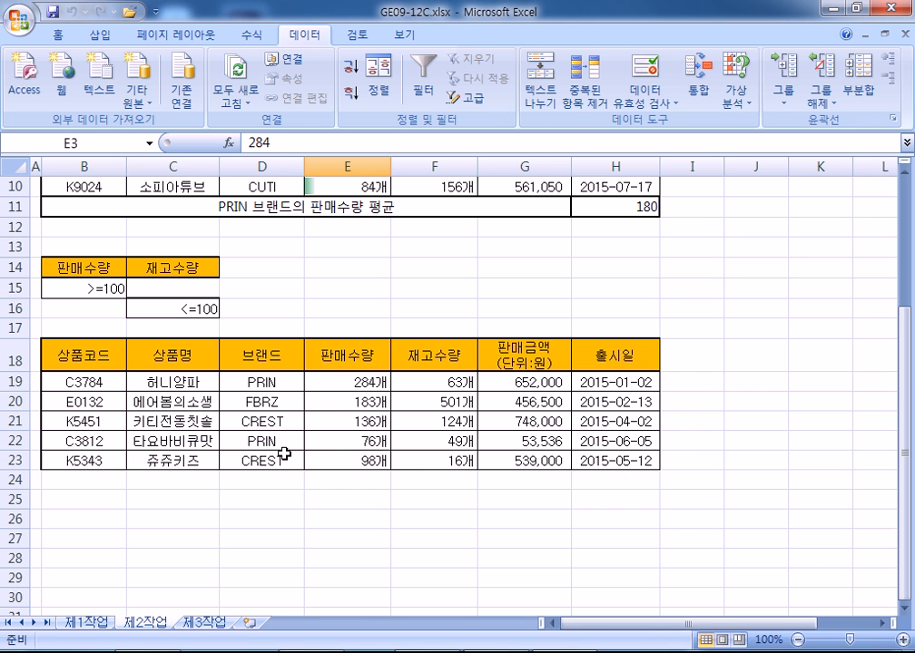
pyautogui.moveTo(122, 381); pyautogui.dragTo(586, 470)
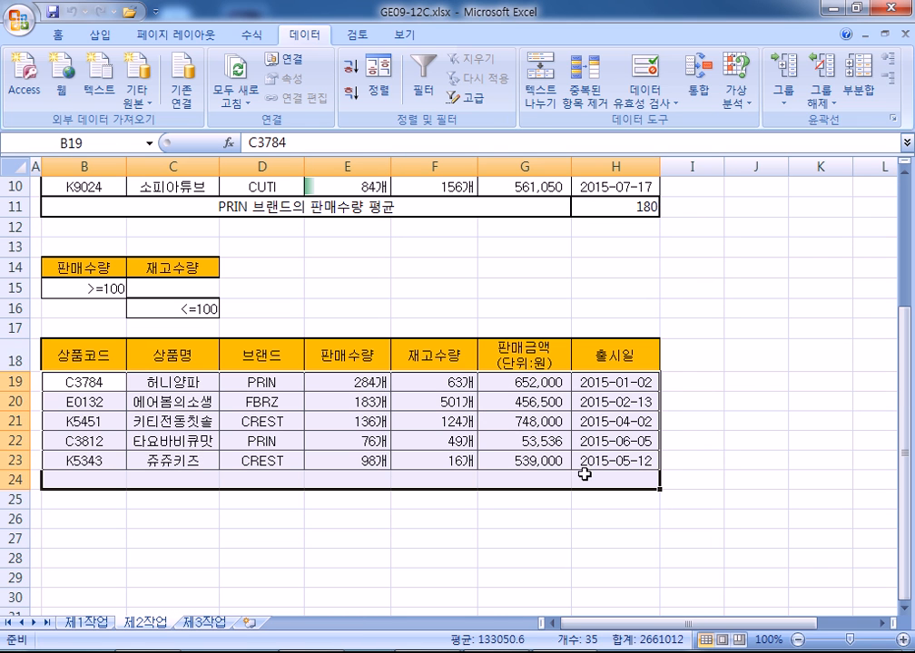
pyautogui.scroll(3, 381, 218)
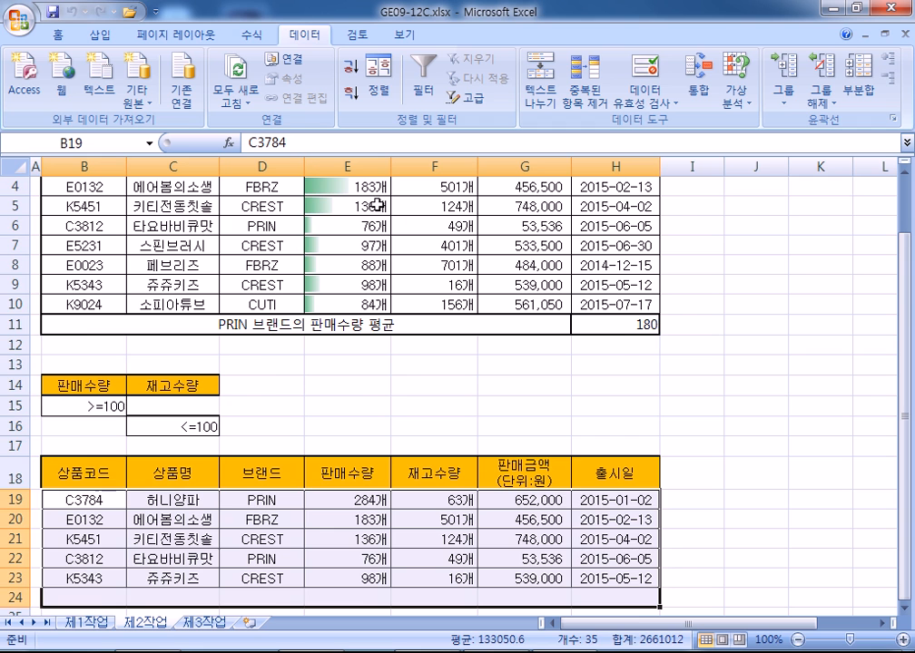
pyautogui.click(359, 241)
pyautogui.scroll(-3, 346, 343)
pyautogui.click(335, 382)
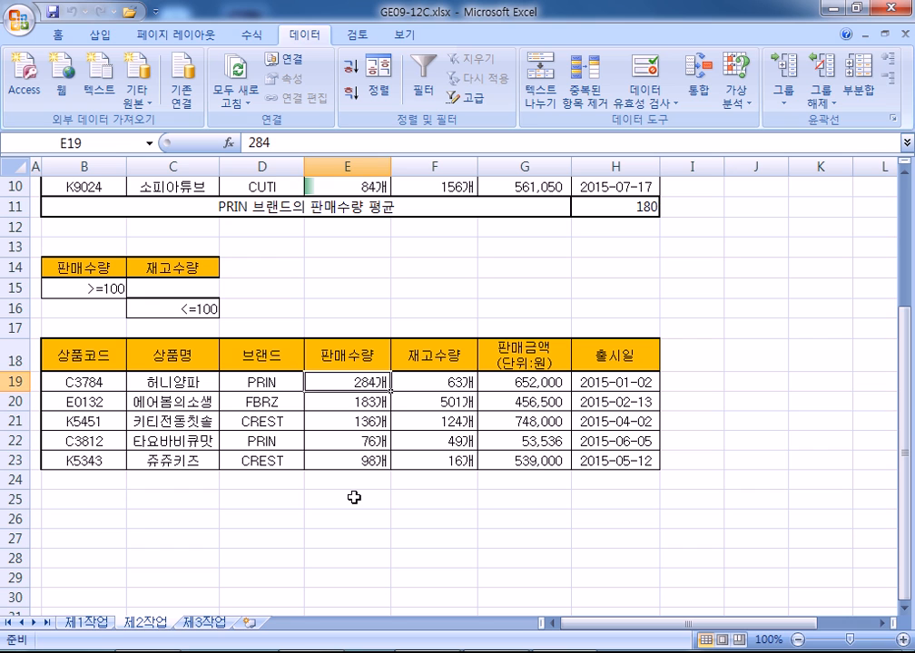
# Step: Insert a clustered column chart from the 상품명, 판매수량 and 판매금액 cells in rows 4–5, 7–9 and 11 of the 제1작업 sheet
pyautogui.click(83, 622)
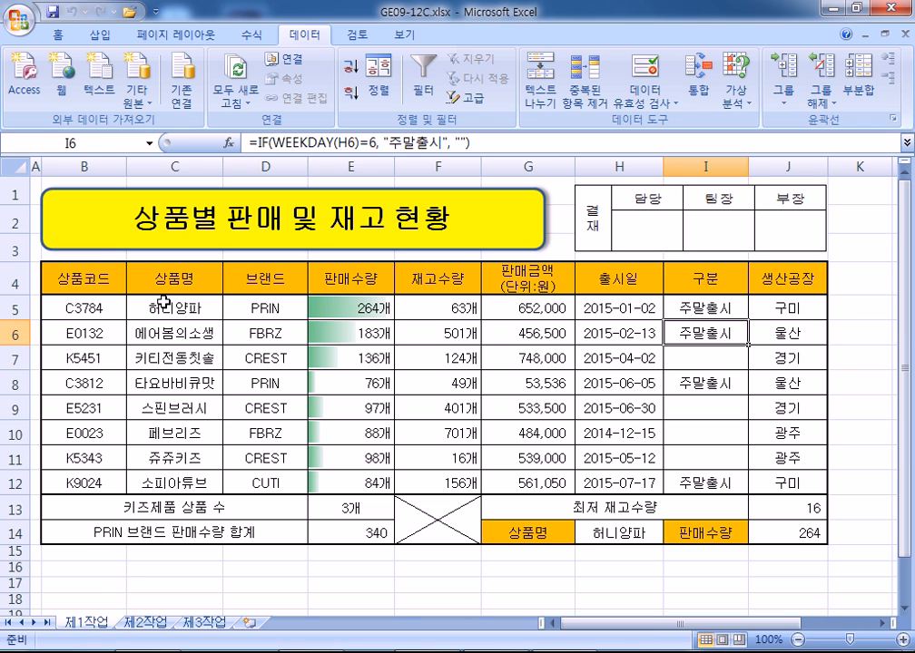
pyautogui.moveTo(136, 287); pyautogui.dragTo(173, 309)
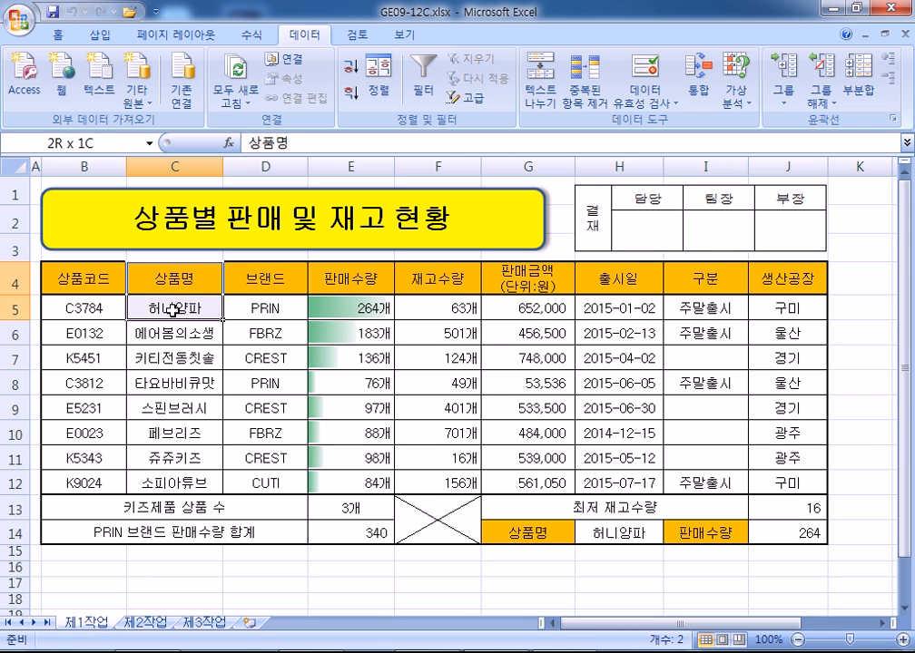
pyautogui.keyDown('ctrl'); pyautogui.click(174, 357); pyautogui.keyUp('ctrl')
pyautogui.moveTo(174, 357); pyautogui.dragTo(163, 413)
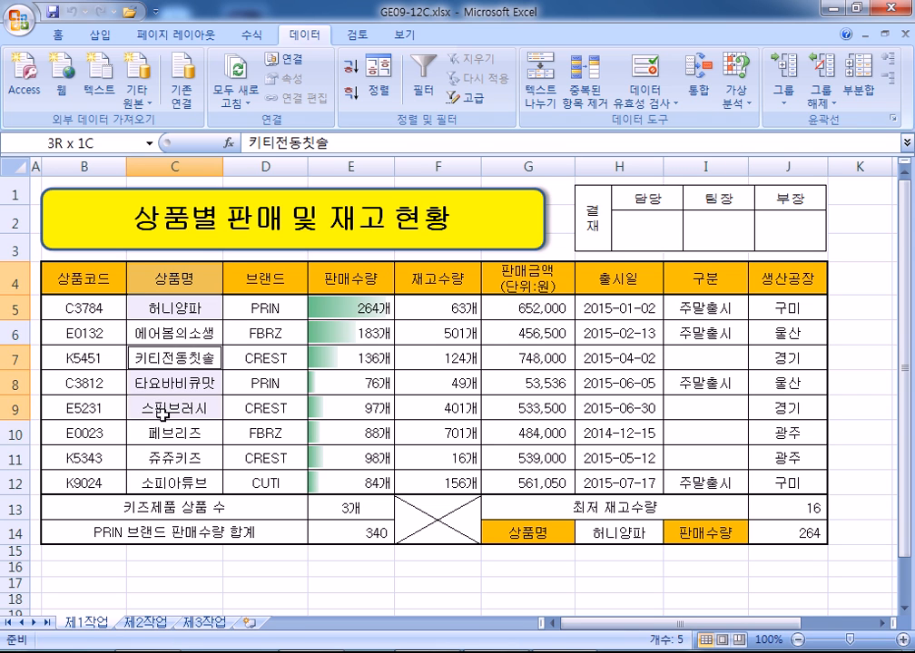
pyautogui.keyDown('ctrl'); pyautogui.click(165, 460); pyautogui.keyUp('ctrl')
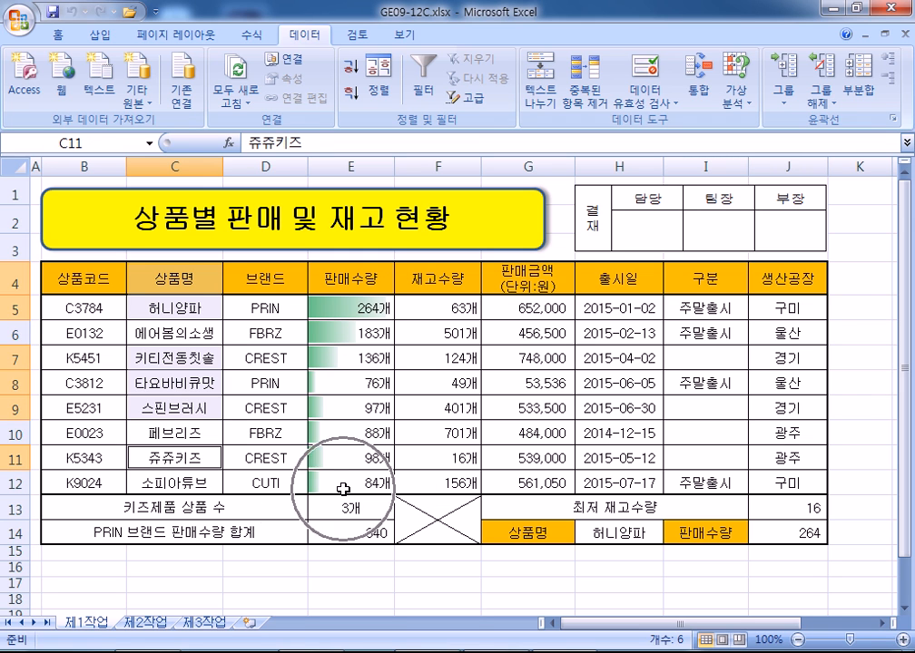
pyautogui.keyDown('ctrl'); pyautogui.click(349, 289); pyautogui.keyUp('ctrl')
pyautogui.moveTo(348, 293); pyautogui.dragTo(341, 302)
pyautogui.moveTo(338, 354); pyautogui.dragTo(330, 408)
pyautogui.keyDown('ctrl'); pyautogui.click(326, 460); pyautogui.keyUp('ctrl')
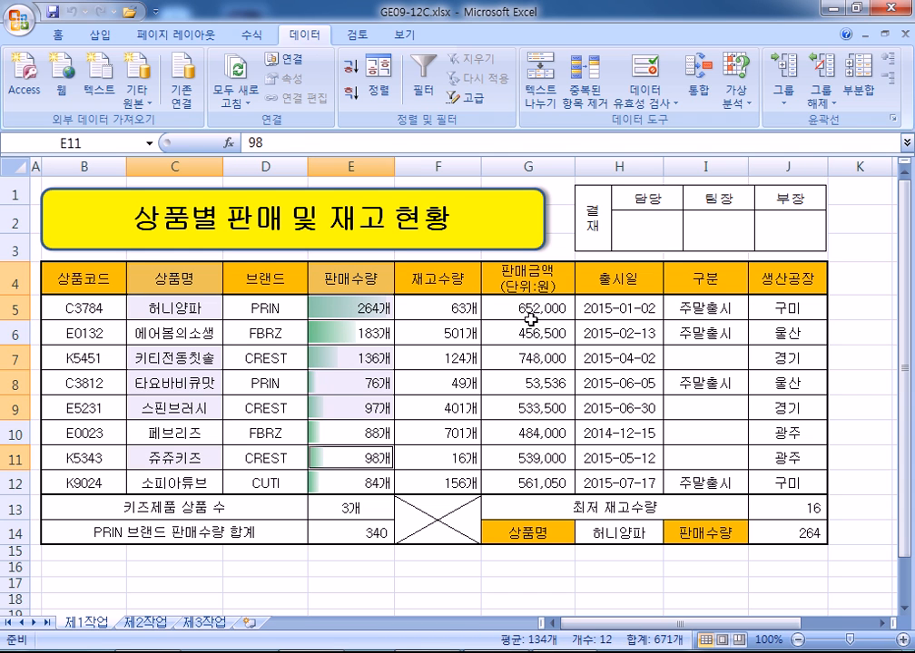
pyautogui.keyDown('ctrl'); pyautogui.click(531, 283); pyautogui.keyUp('ctrl')
pyautogui.moveTo(530, 283); pyautogui.dragTo(527, 309)
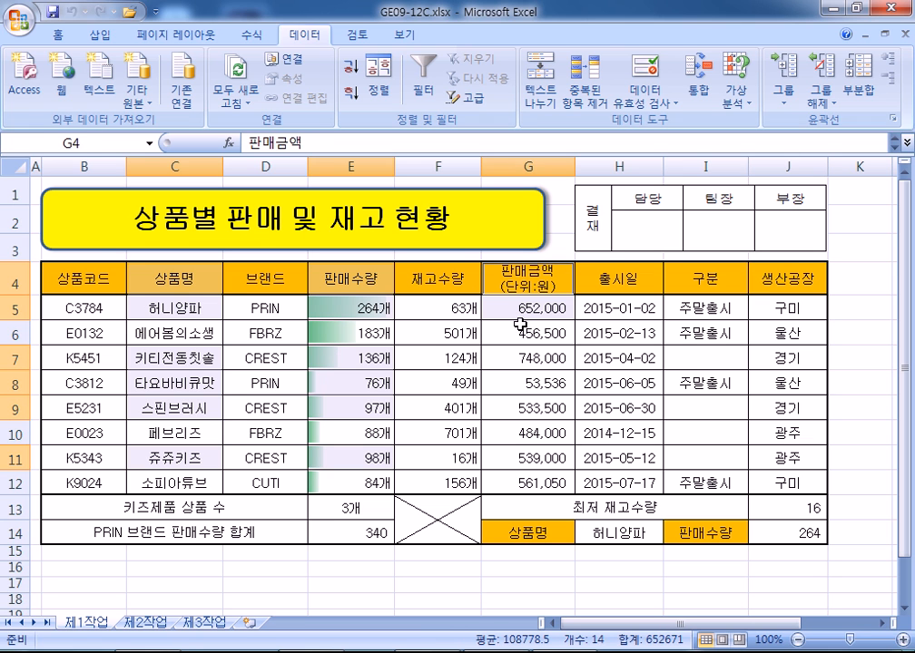
pyautogui.moveTo(519, 356); pyautogui.dragTo(513, 402)
pyautogui.keyDown('ctrl'); pyautogui.click(514, 458); pyautogui.keyUp('ctrl')
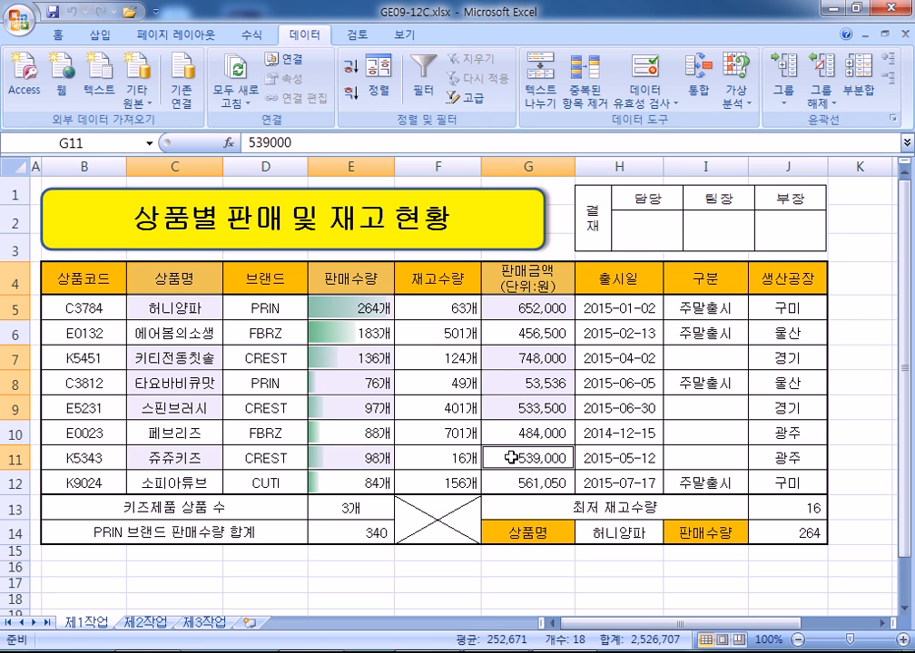
pyautogui.click(98, 35)
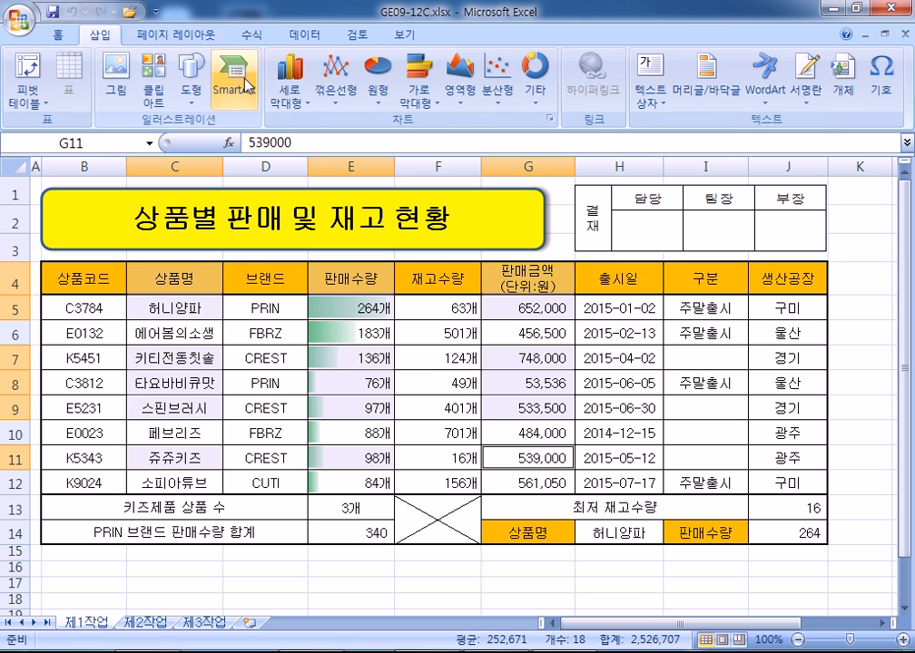
pyautogui.click(294, 95)
pyautogui.click(294, 157)
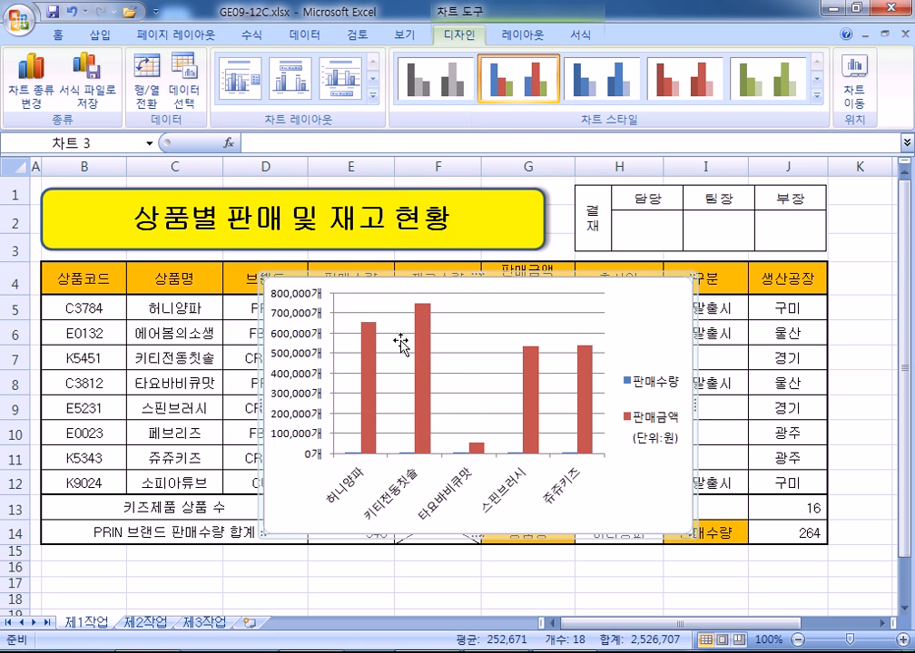
# Step: Move the chart to a new sheet named 제4작업 and place that sheet after 제3작업
pyautogui.click(852, 92)
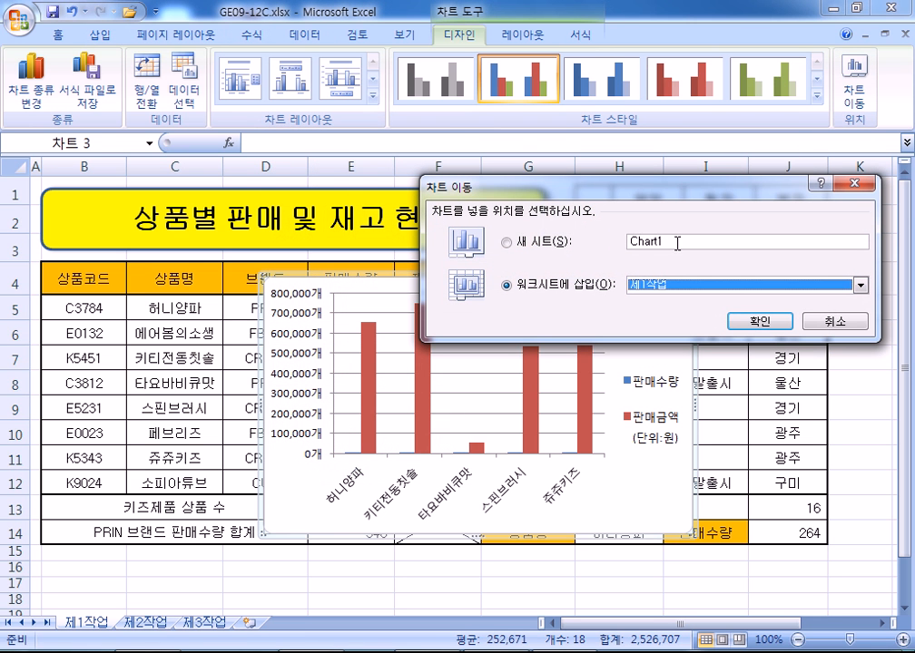
pyautogui.click(505, 243)
pyautogui.write('WP4WK')
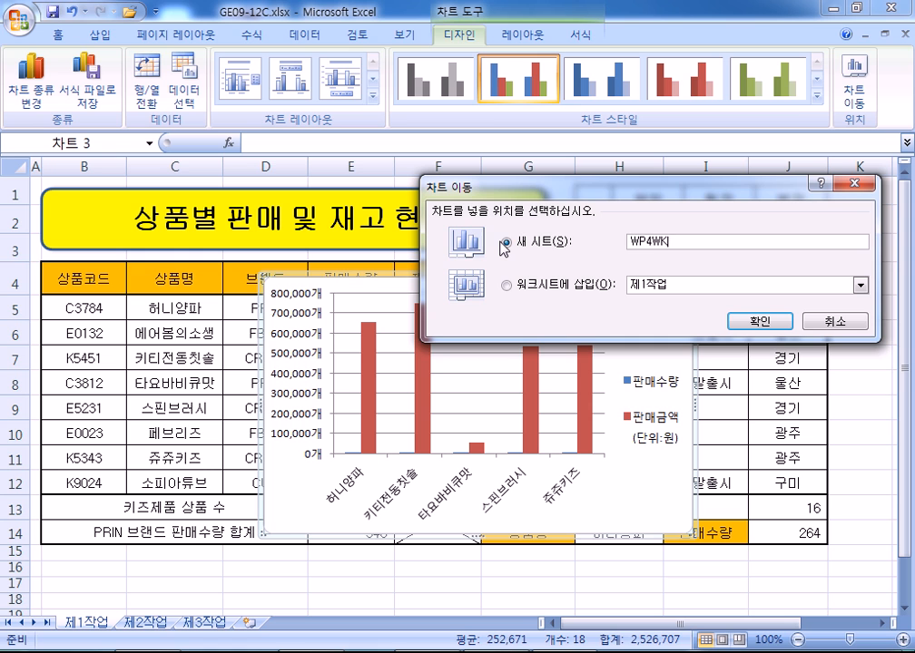
pyautogui.write('RD')
pyautogui.click(501, 243)
pyautogui.write('제ㅐ')
pyautogui.write('ㄱ')
pyautogui.write('업')
pyautogui.press('Return')
pyautogui.moveTo(102, 623); pyautogui.dragTo(300, 625)
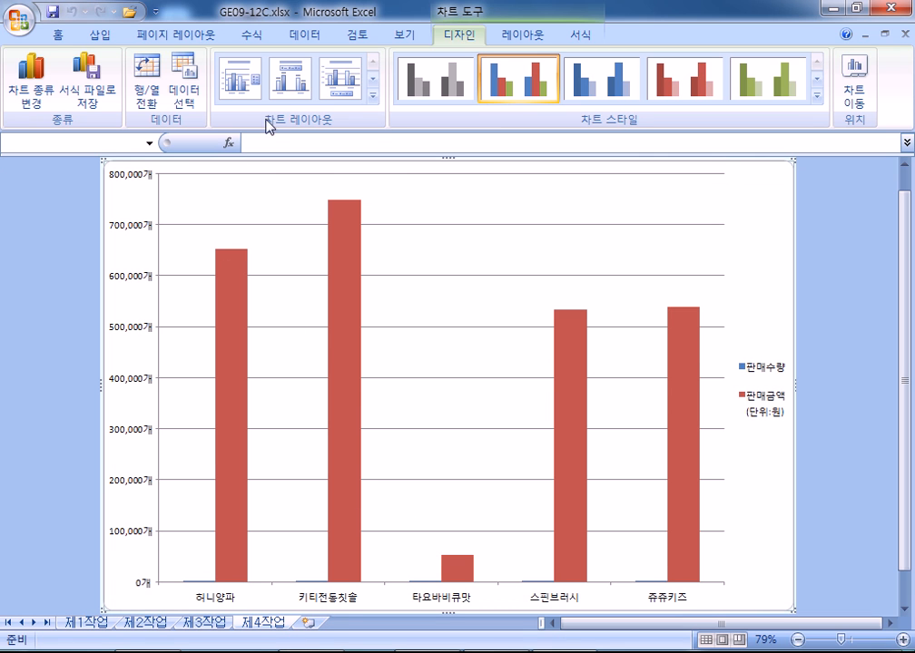
# Step: Apply the chart layout with a title above and a legend below, plus the flat green chart style
pyautogui.click(373, 94)
pyautogui.click(350, 78)
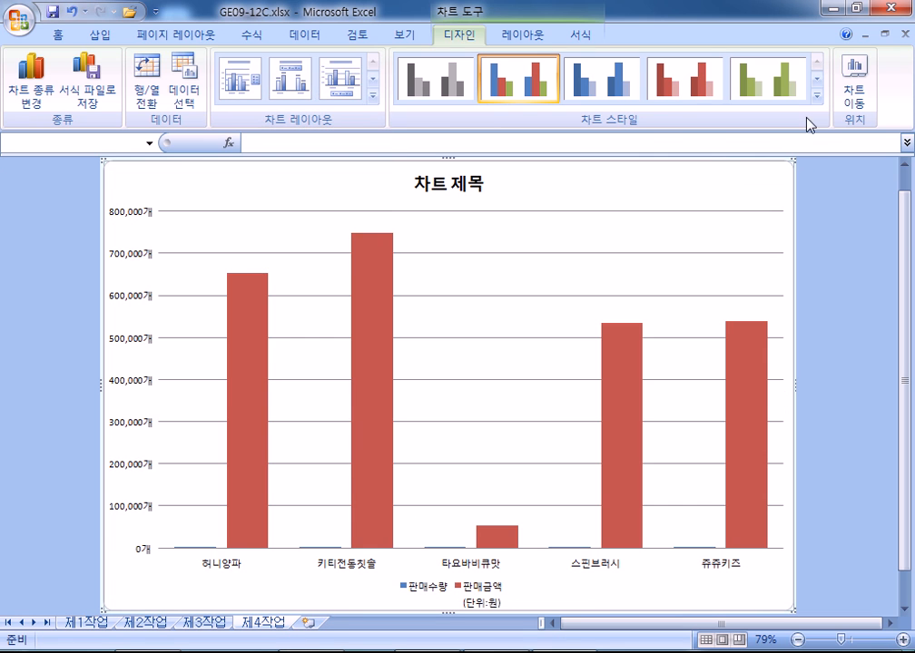
pyautogui.click(816, 94)
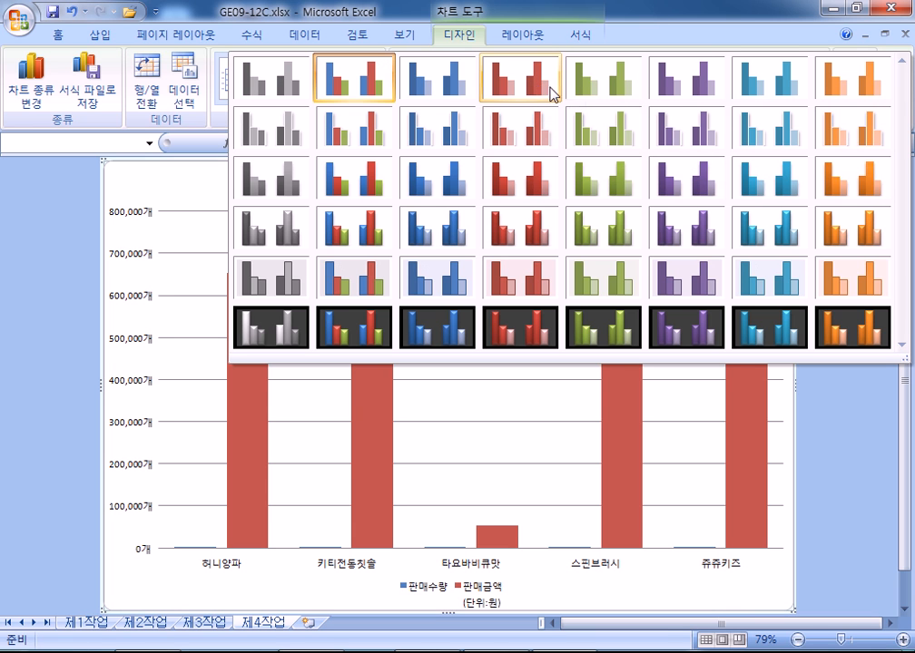
pyautogui.click(614, 93)
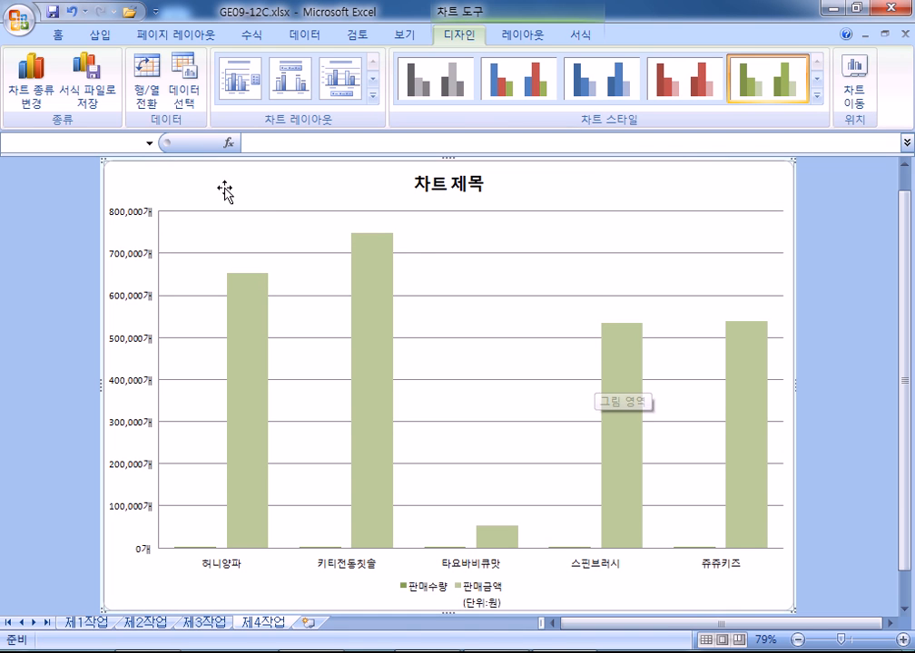
# Step: Set the font of the whole chart area to 굴림, size 11
pyautogui.click(63, 34)
pyautogui.click(193, 66)
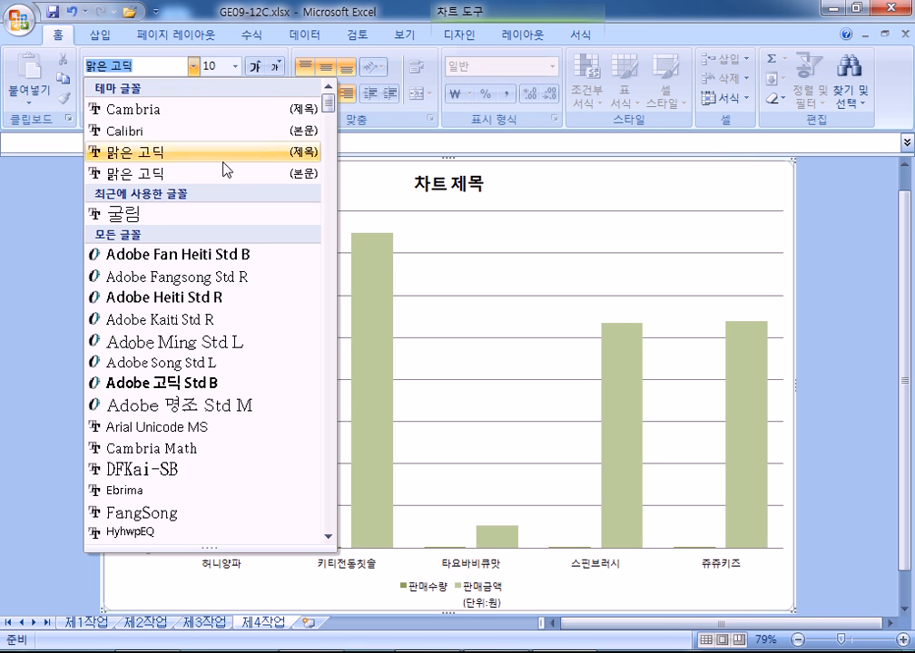
pyautogui.click(194, 224)
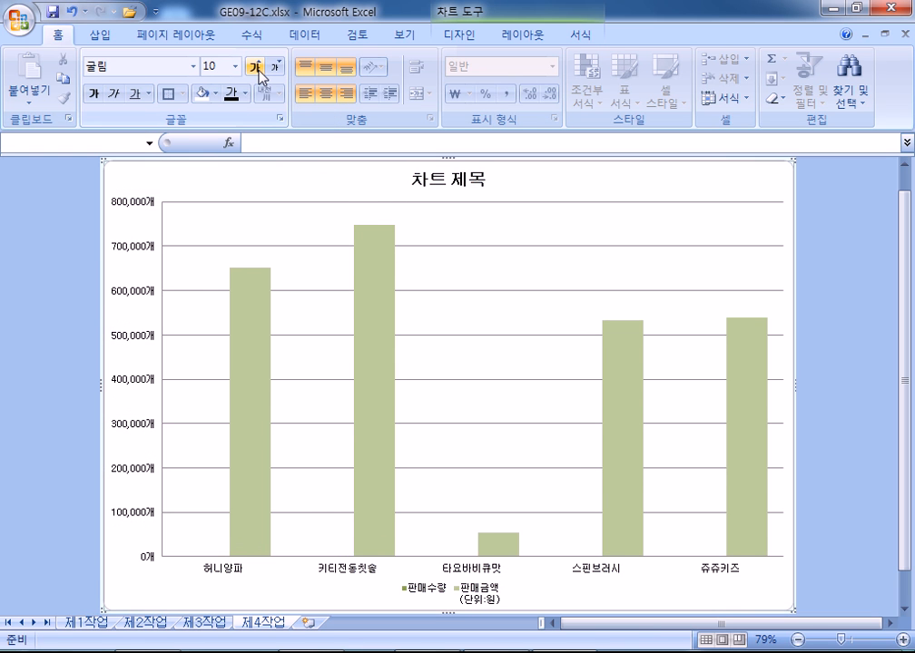
pyautogui.click(257, 67)
pyautogui.click(257, 68)
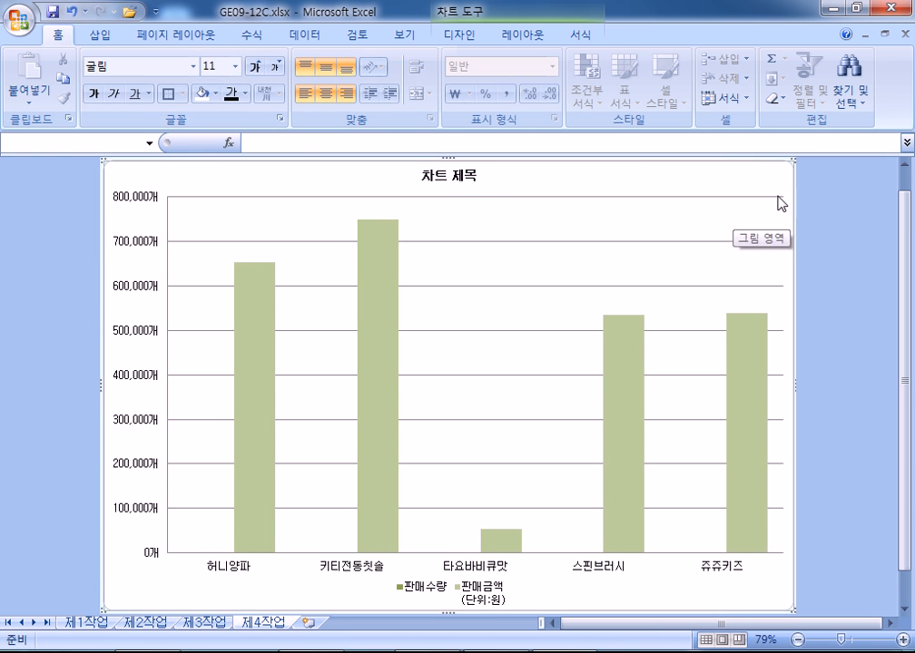
# Step: Fill the chart area with the light blue paper texture
pyautogui.click(581, 36)
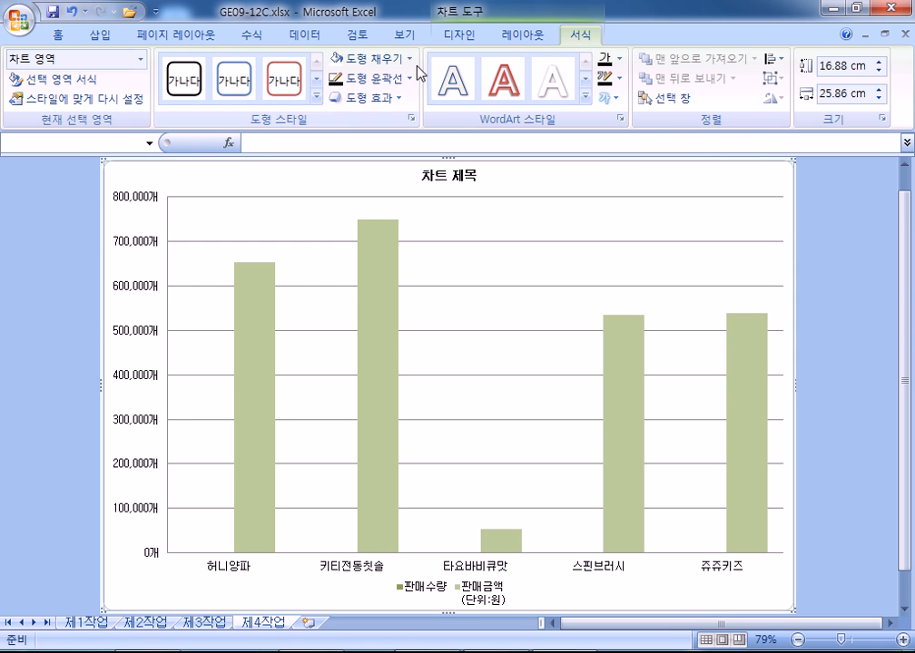
pyautogui.click(372, 57)
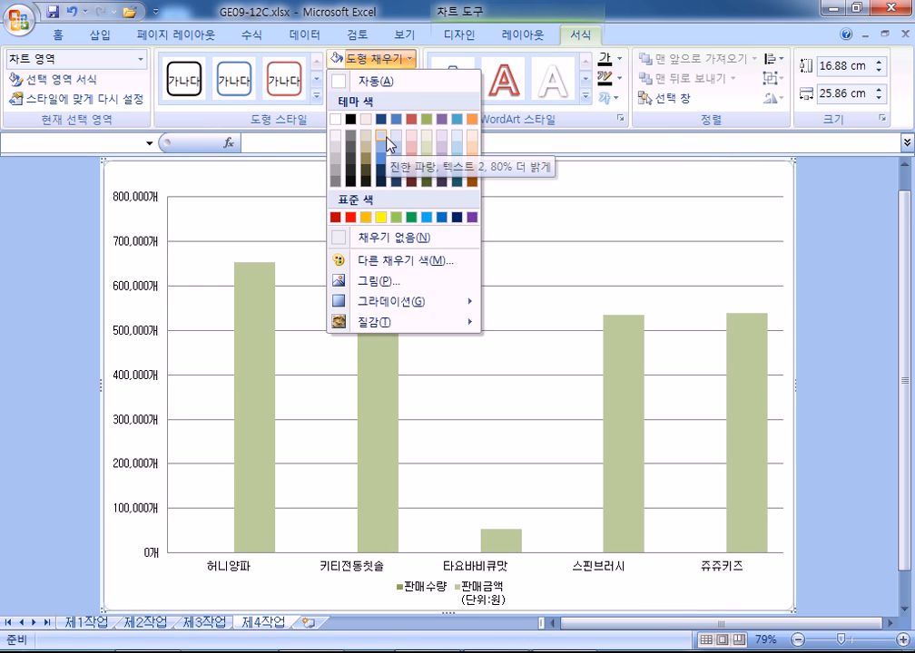
pyautogui.moveTo(372, 332)
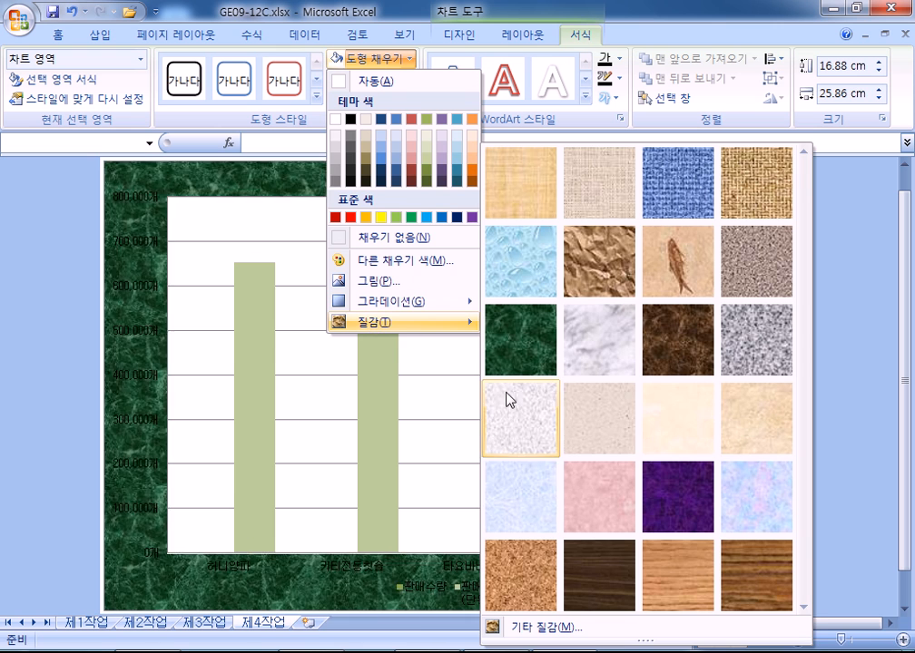
pyautogui.click(531, 479)
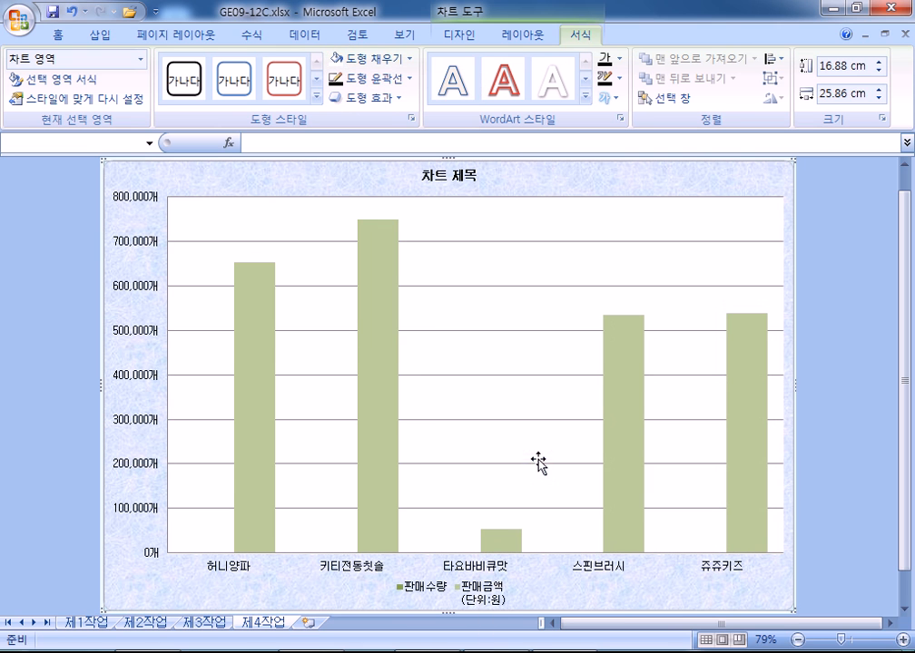
# Step: Fill the chart's plot area with solid white
pyautogui.click(490, 222)
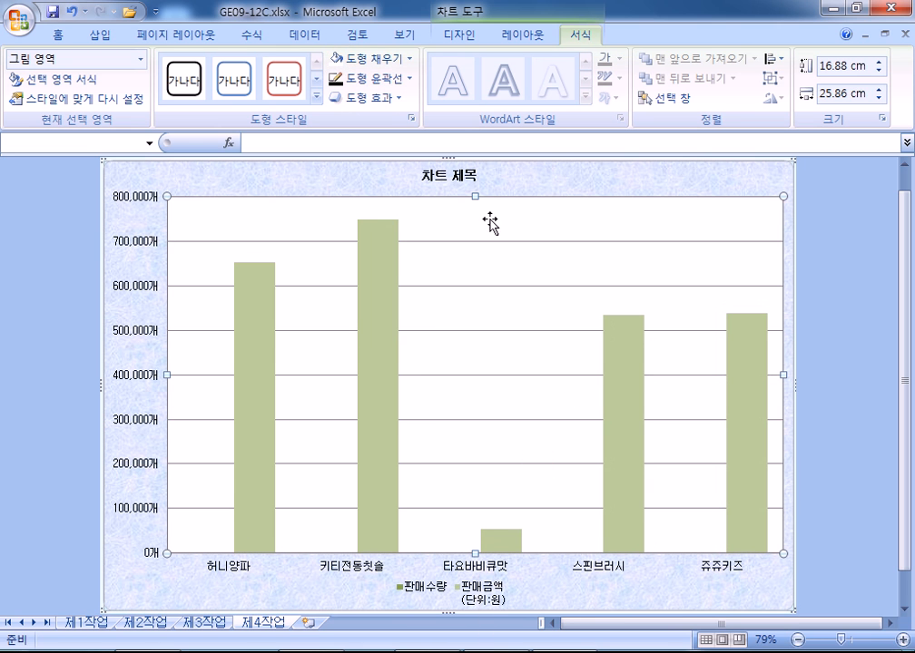
pyautogui.click(370, 58)
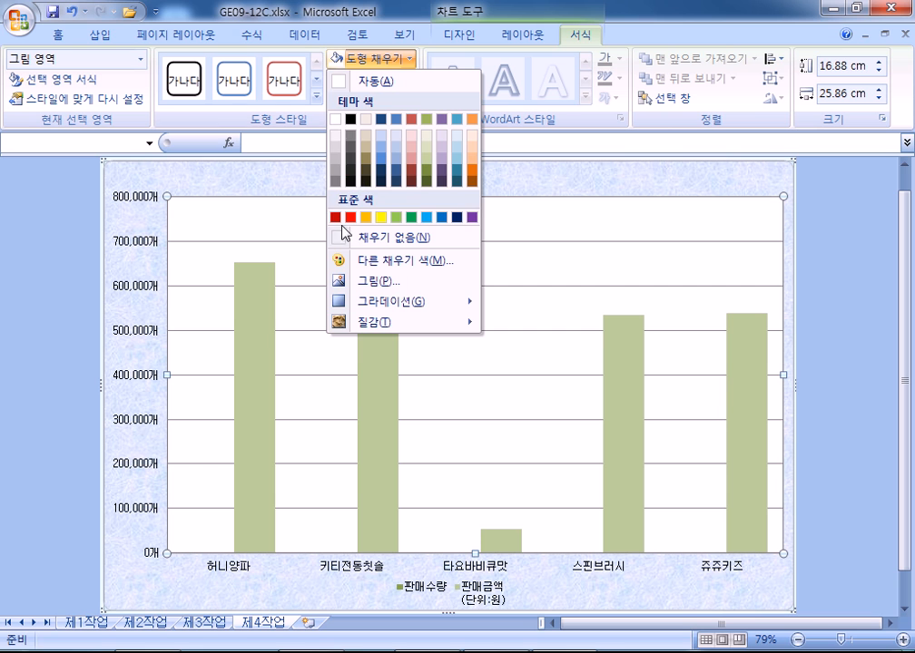
pyautogui.click(337, 123)
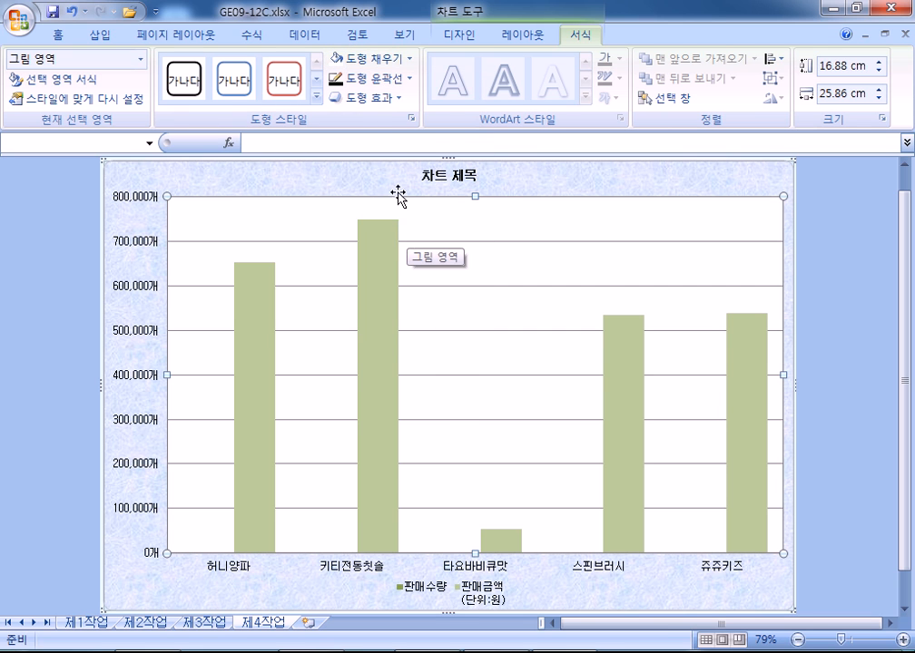
# Step: Enlarge the chart title's font size to 20
pyautogui.click(445, 175)
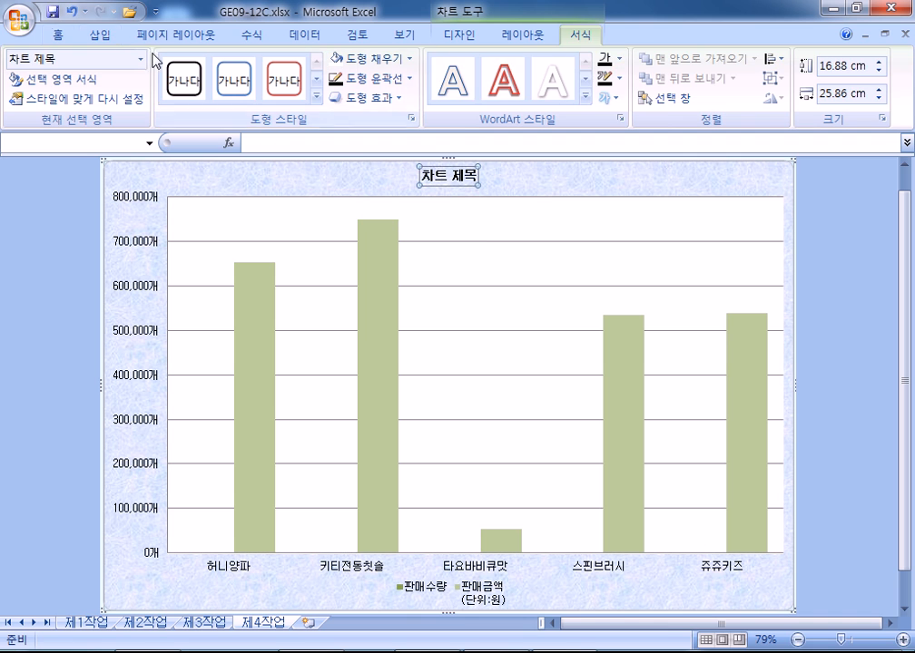
pyautogui.click(59, 34)
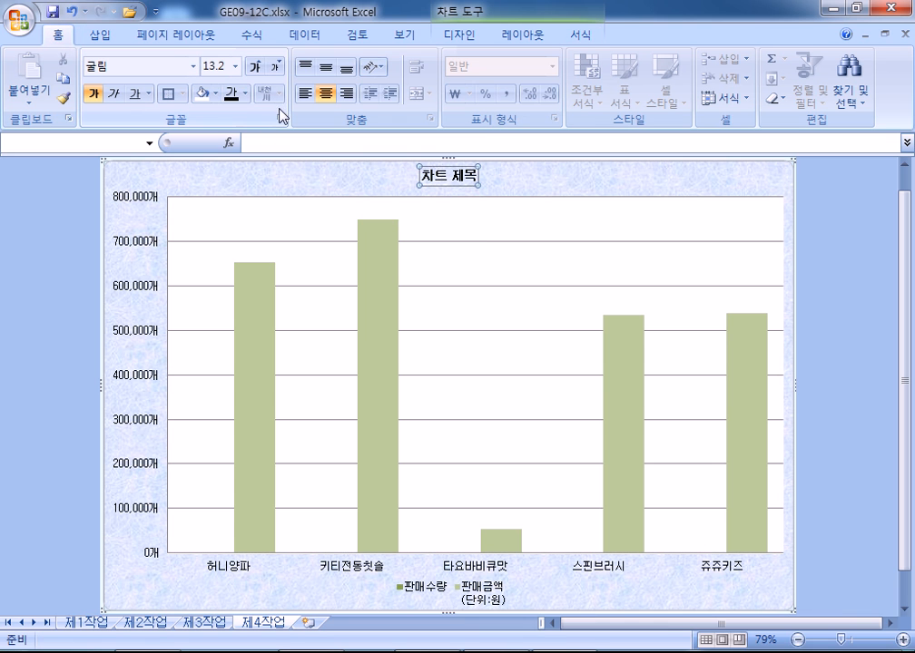
pyautogui.click(256, 68)
pyautogui.click(256, 68)
pyautogui.click(256, 68)
pyautogui.click(256, 68)
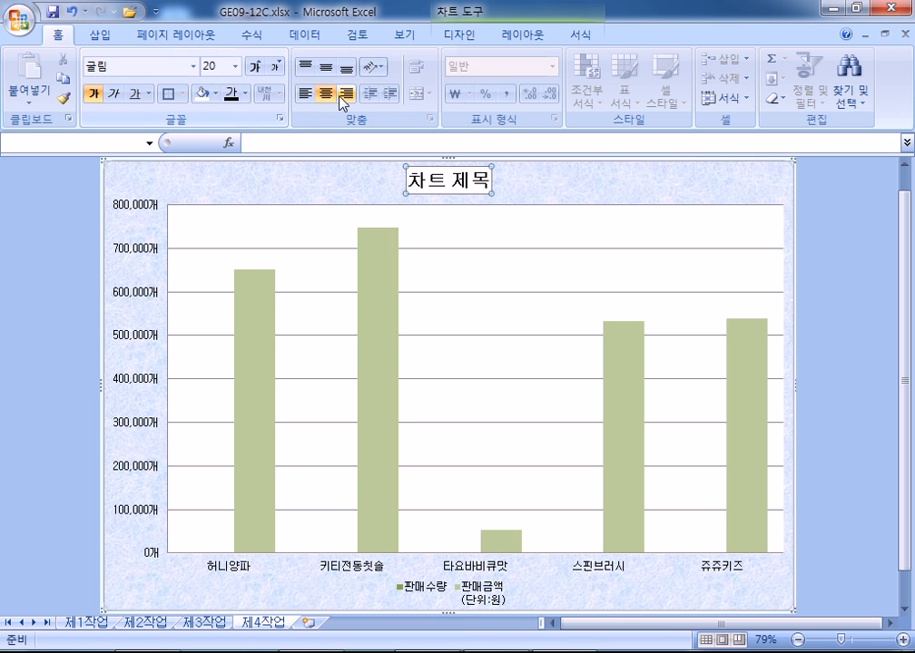
# Step: Add an outline in the automatic color around the chart title
pyautogui.click(579, 35)
pyautogui.click(372, 79)
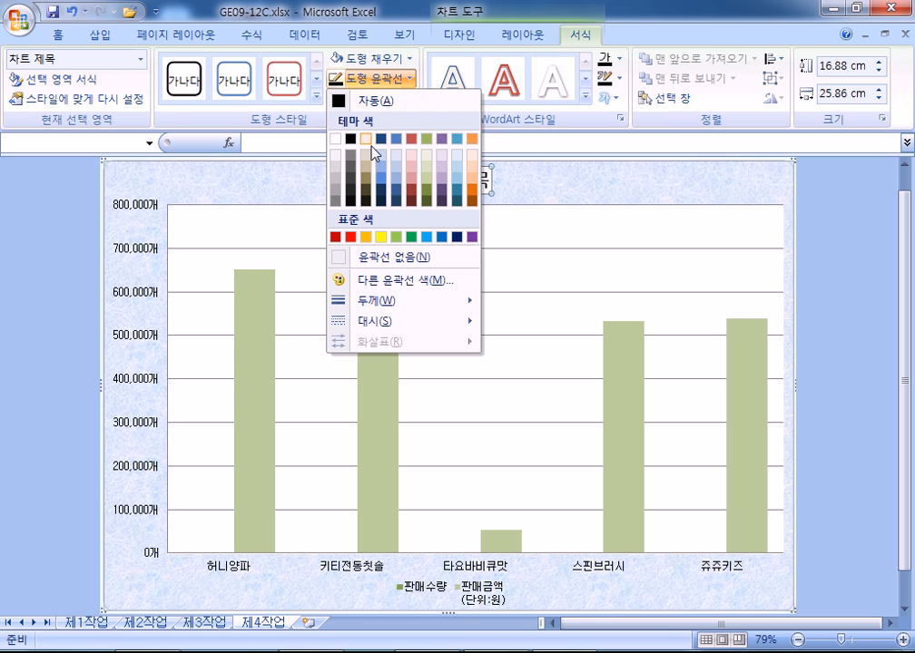
pyautogui.click(370, 105)
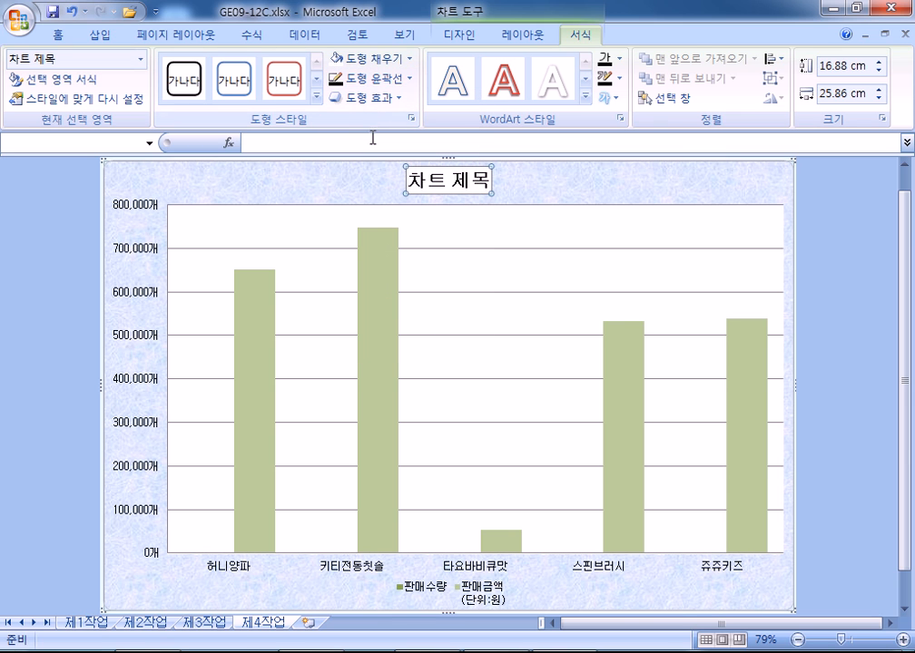
pyautogui.moveTo(376, 315)
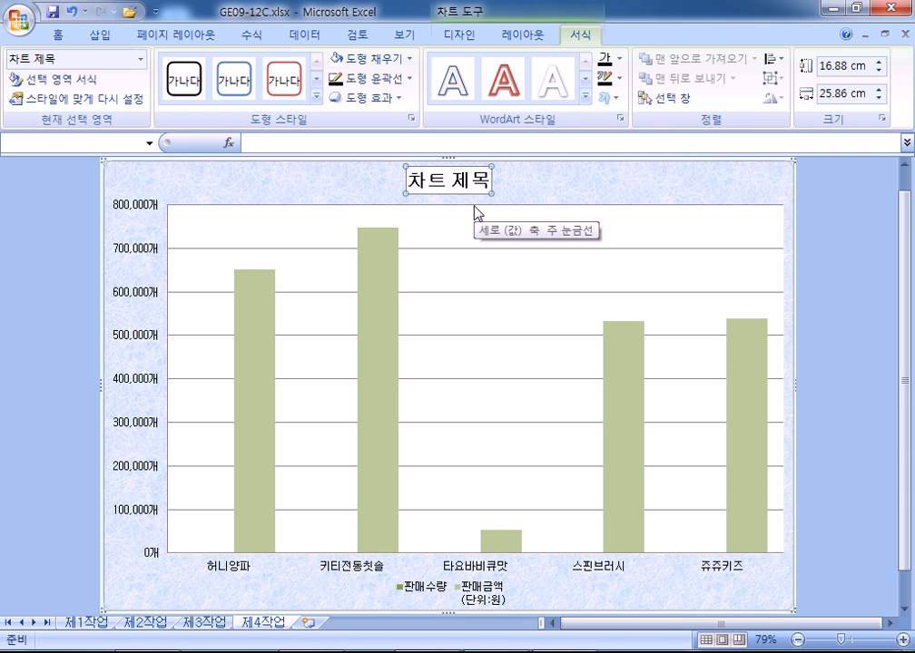
# Step: Change the chart title text to "PRIN 및 CREST 브랜드 판매 현황"
pyautogui.write('PRIN')
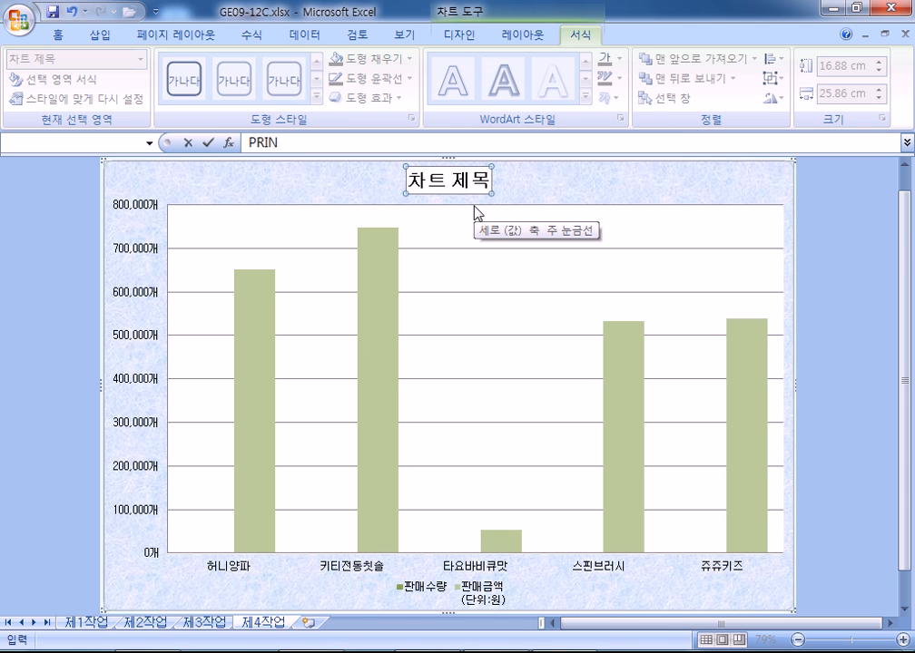
pyautogui.write(' 미 CREST 브랜')
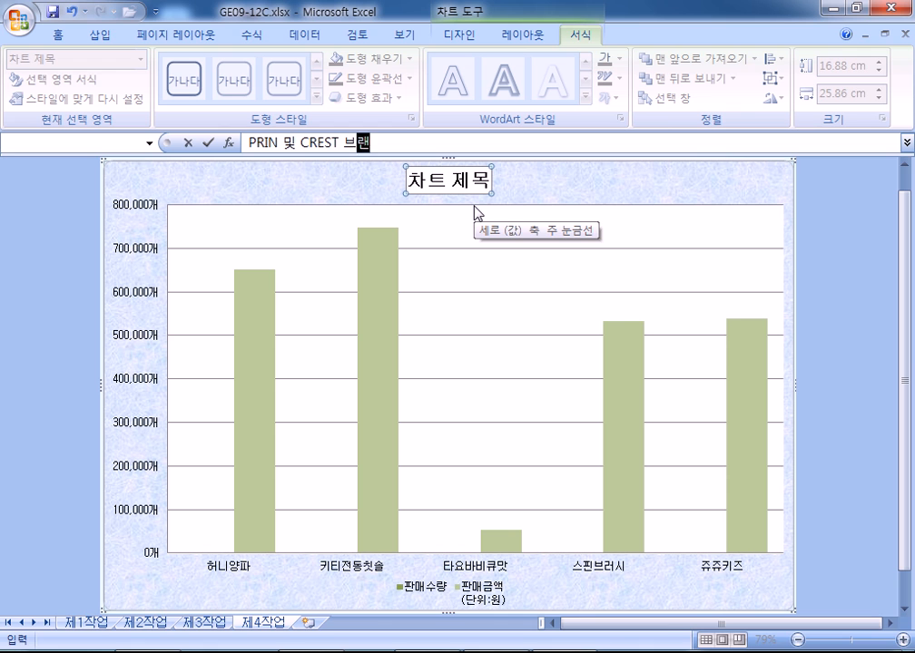
pyautogui.write('드 판매 현황')
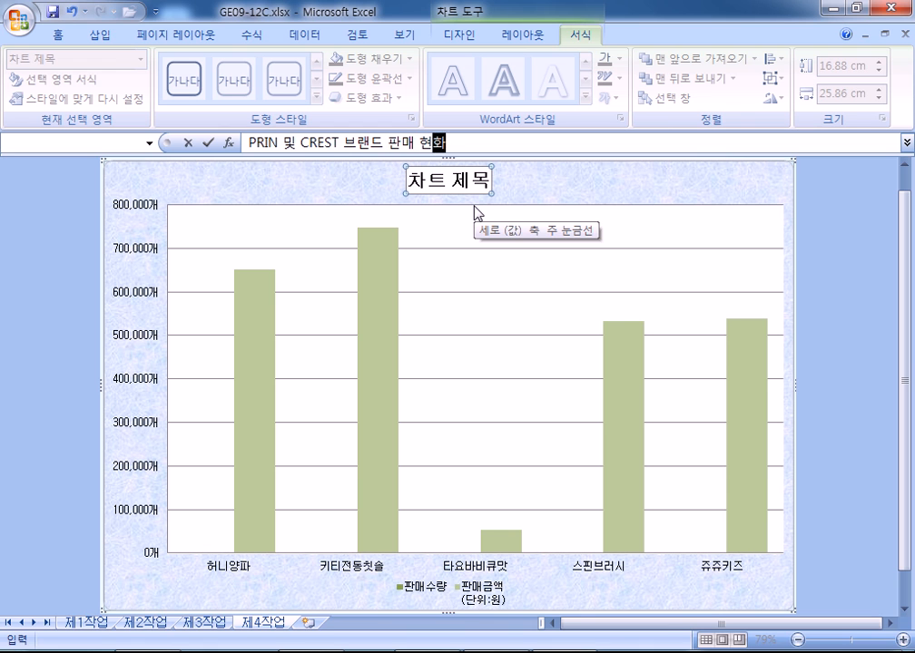
pyautogui.press('Return')
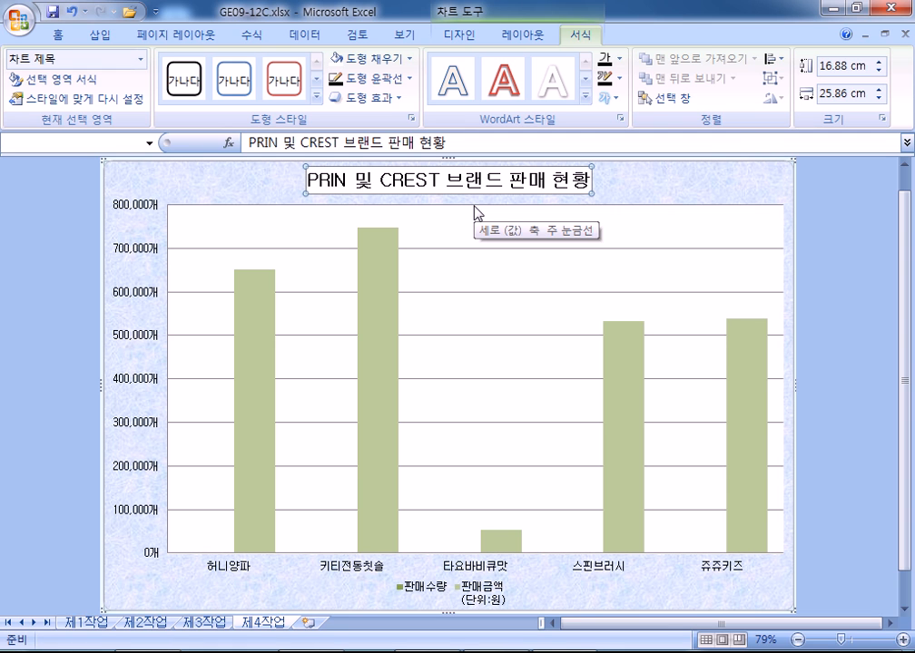
# Step: Plot the 판매금액(단위:원) series on the secondary axis
pyautogui.click(627, 408)
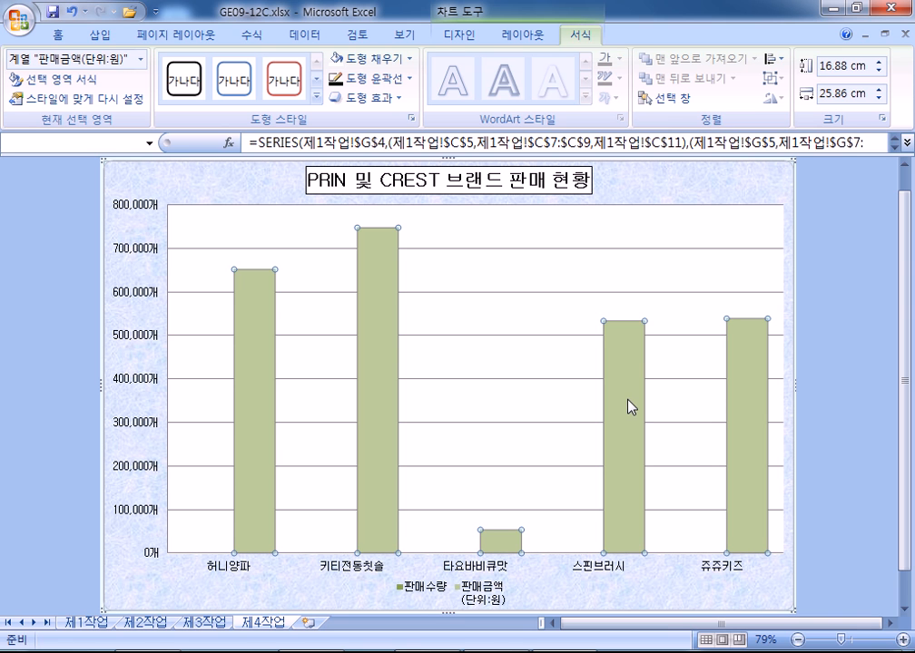
pyautogui.hotkey('ctrl', '1')
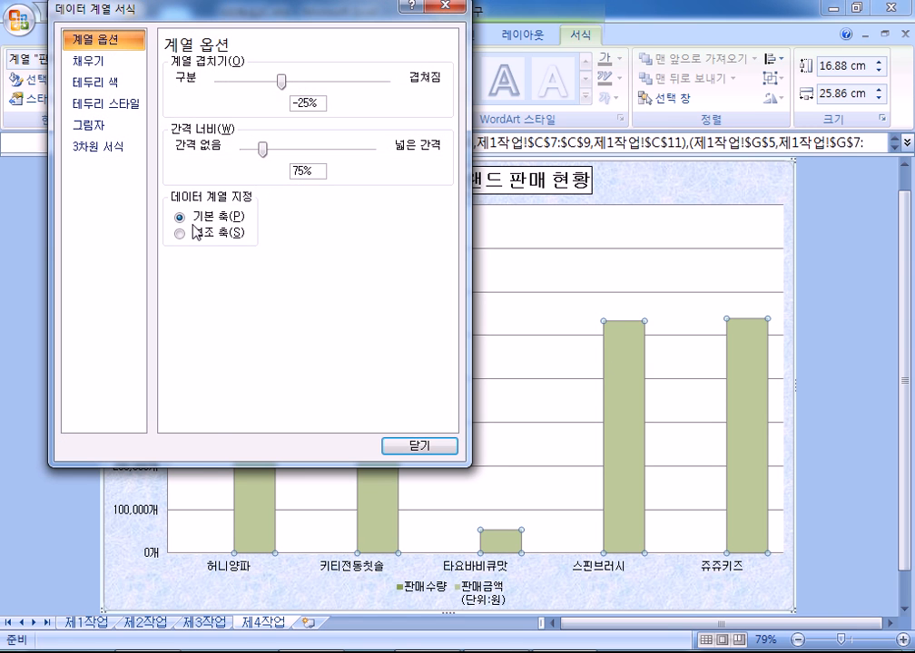
pyautogui.click(194, 232)
pyautogui.click(419, 446)
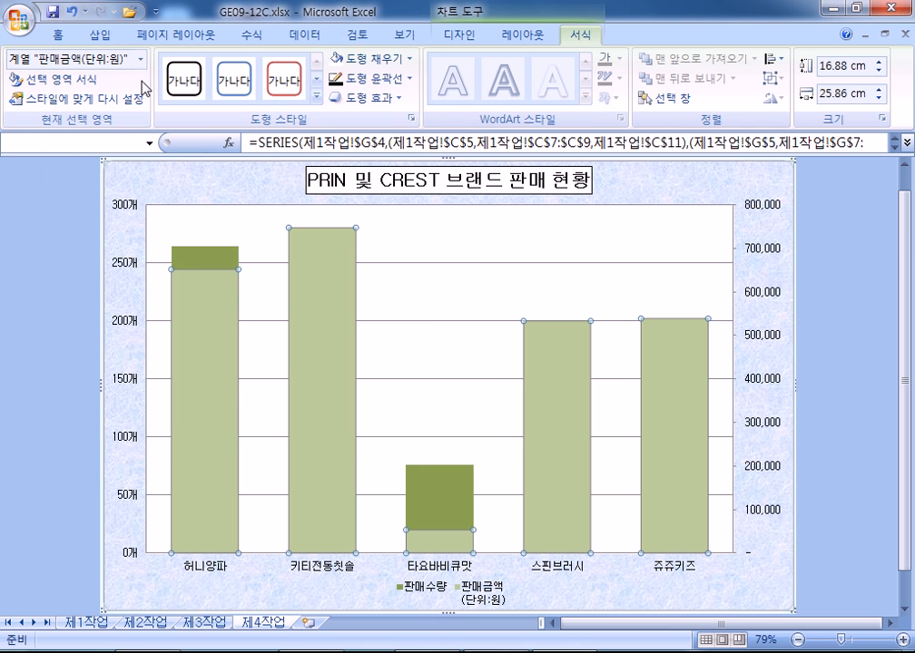
# Step: Change the 판매금액(단위:원) series to a line chart with markers
pyautogui.click(471, 36)
pyautogui.click(31, 80)
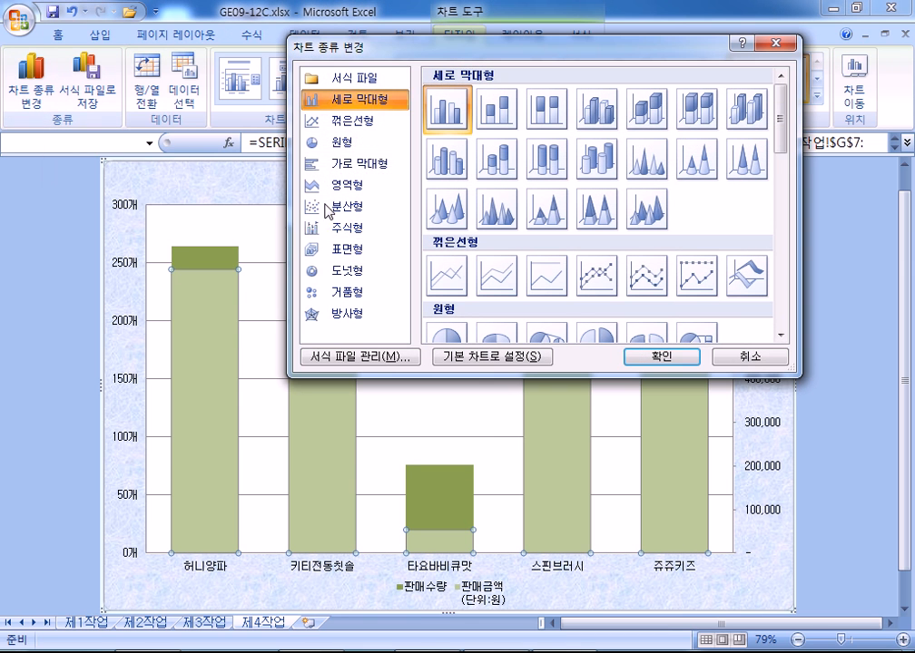
pyautogui.click(363, 120)
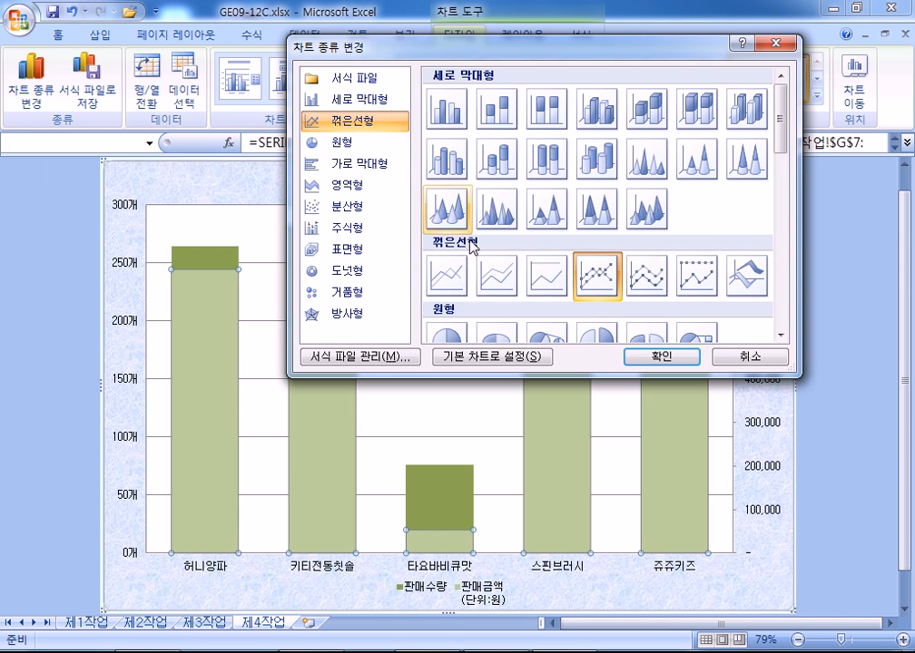
pyautogui.click(663, 358)
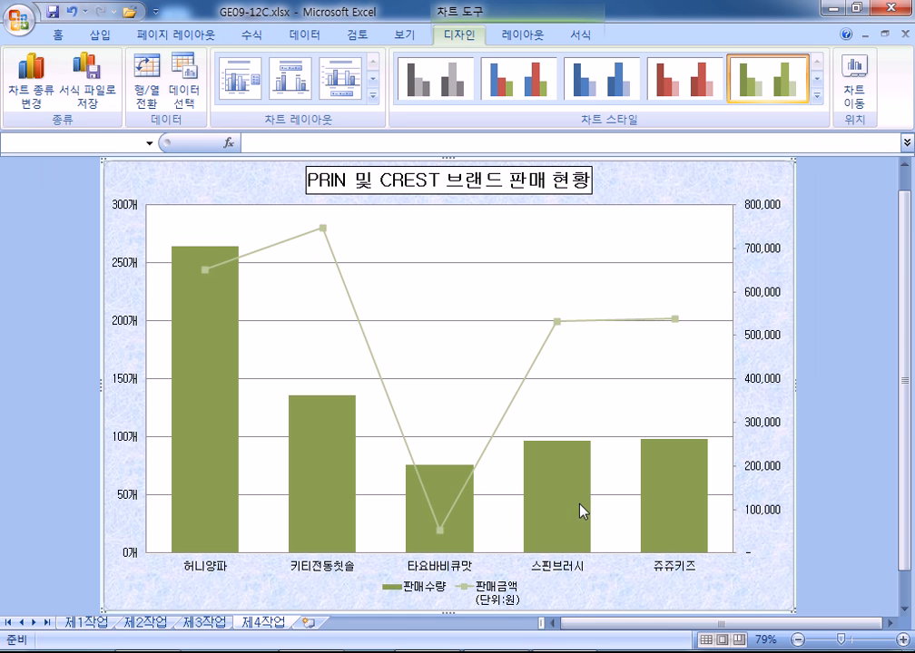
# Step: Set the major gridlines of the primary value axis to a dashed line style
pyautogui.moveTo(571, 510)
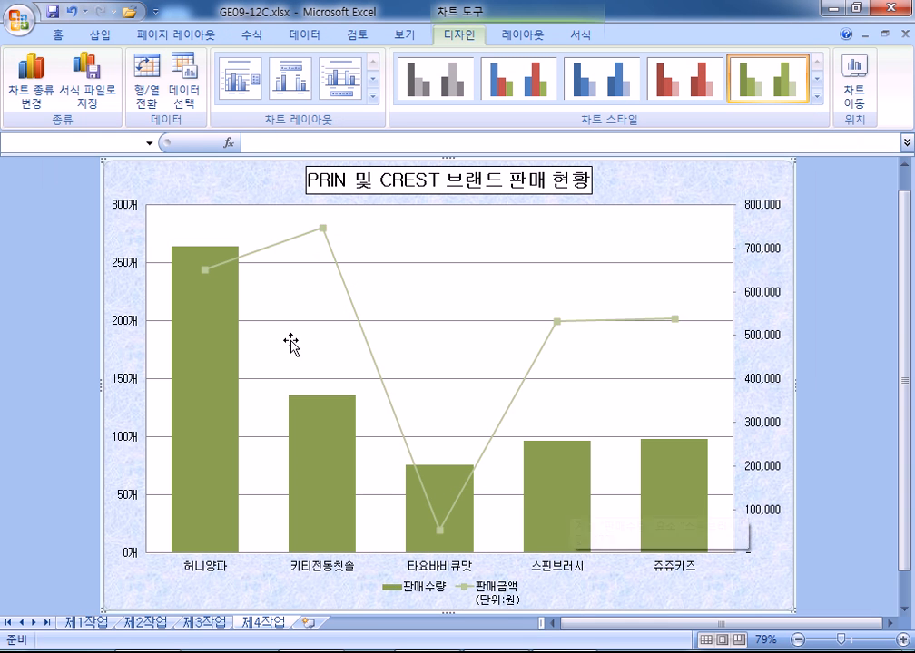
pyautogui.click(403, 263)
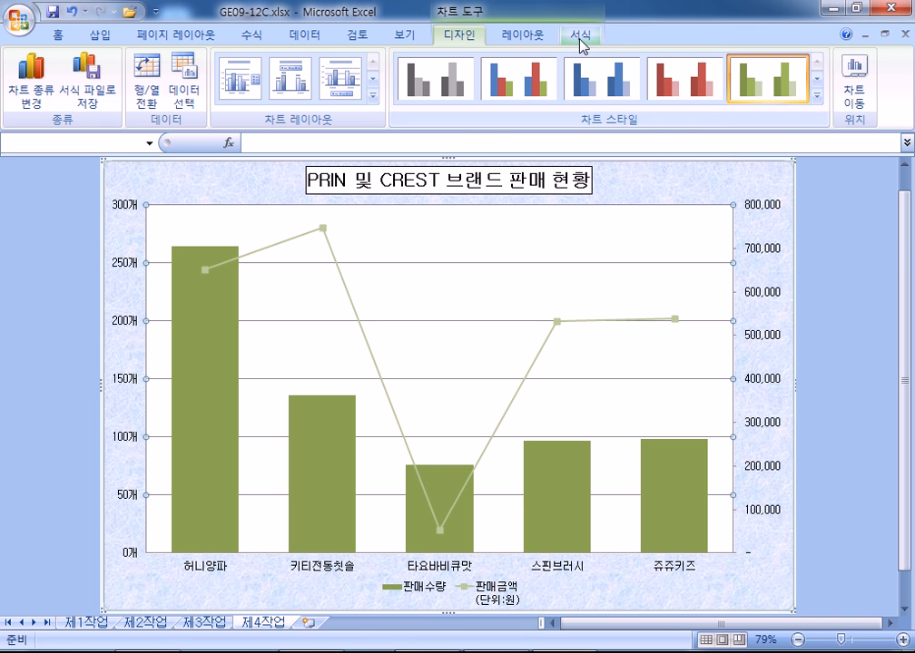
pyautogui.hotkey('ctrl', '1')
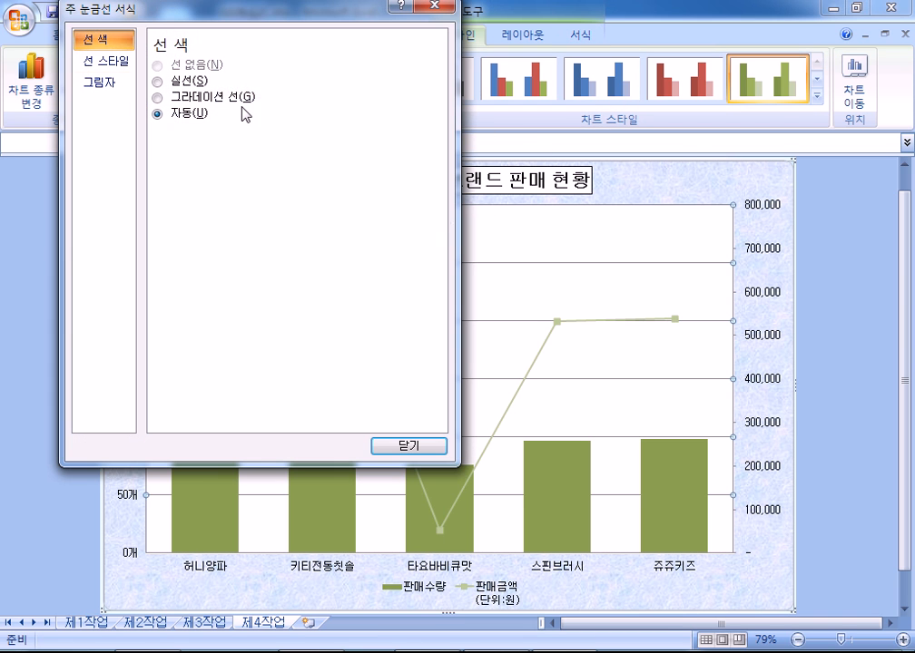
pyautogui.click(128, 64)
pyautogui.click(258, 113)
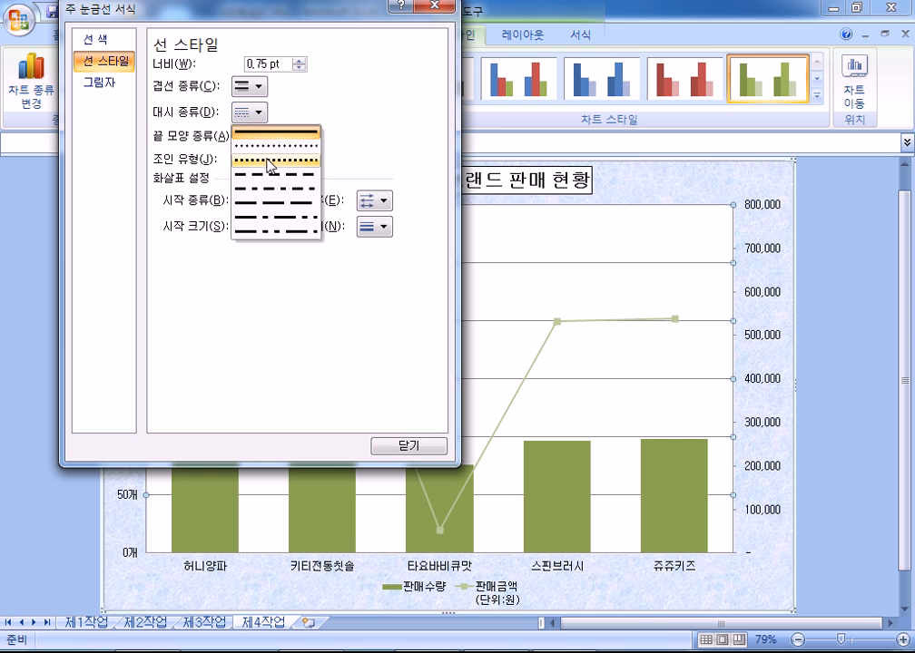
pyautogui.click(268, 178)
pyautogui.click(405, 445)
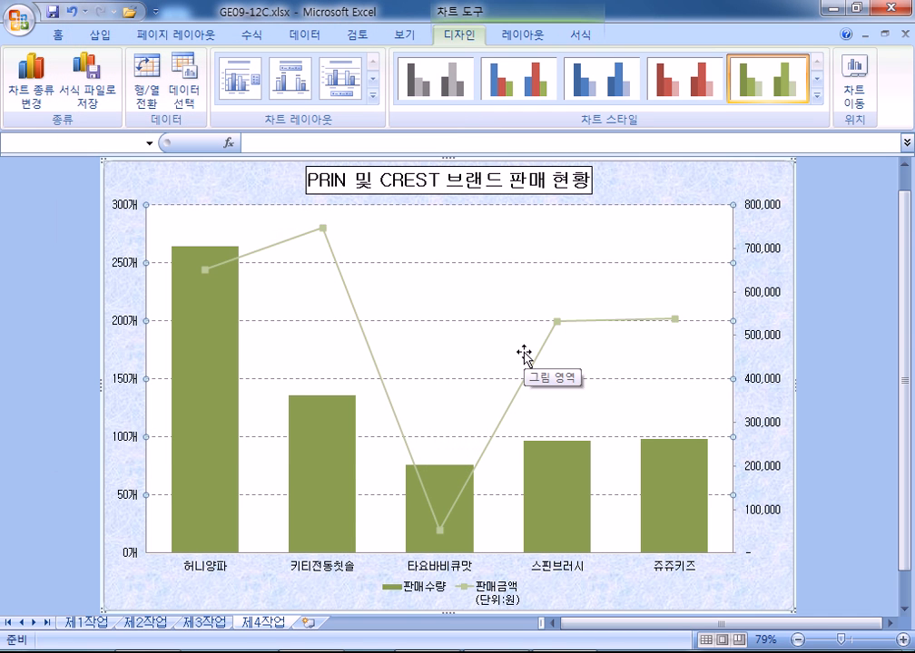
# Step: Add value data labels to the 판매금액(단위:원) line series and position them above the markers
pyautogui.click(323, 228)
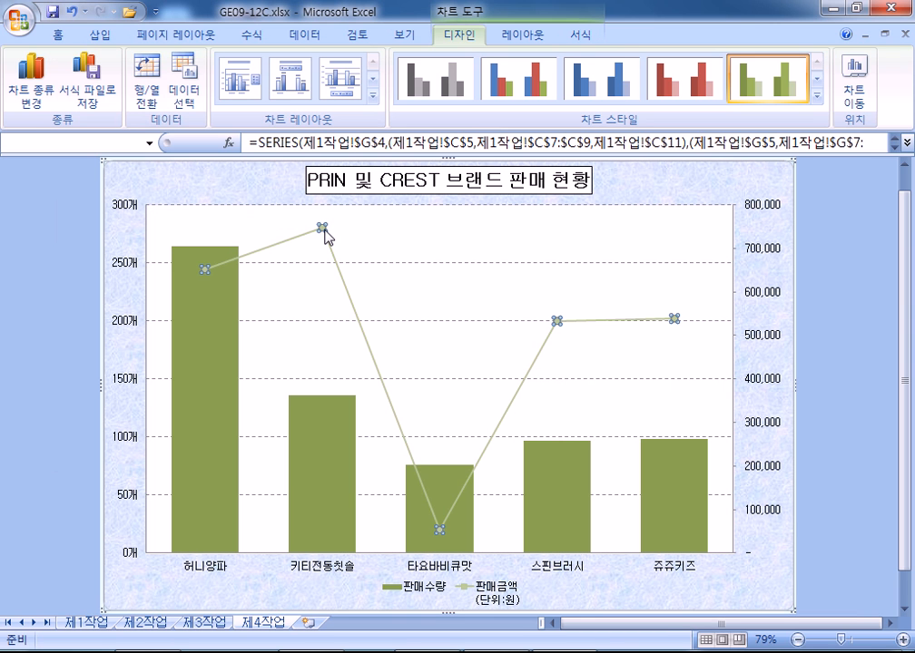
pyautogui.rightClick(323, 228)
pyautogui.click(471, 349)
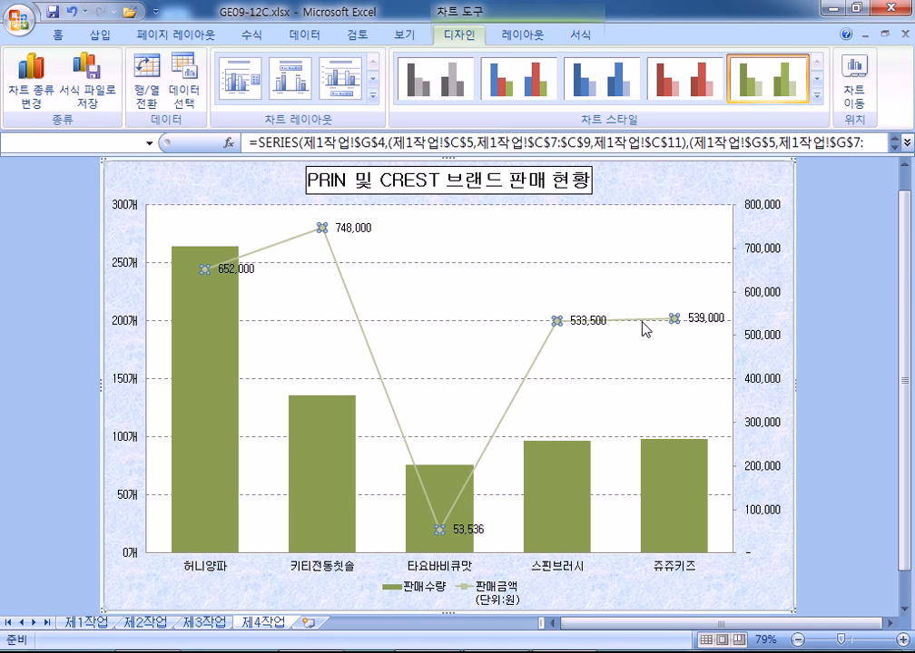
pyautogui.doubleClick(592, 331)
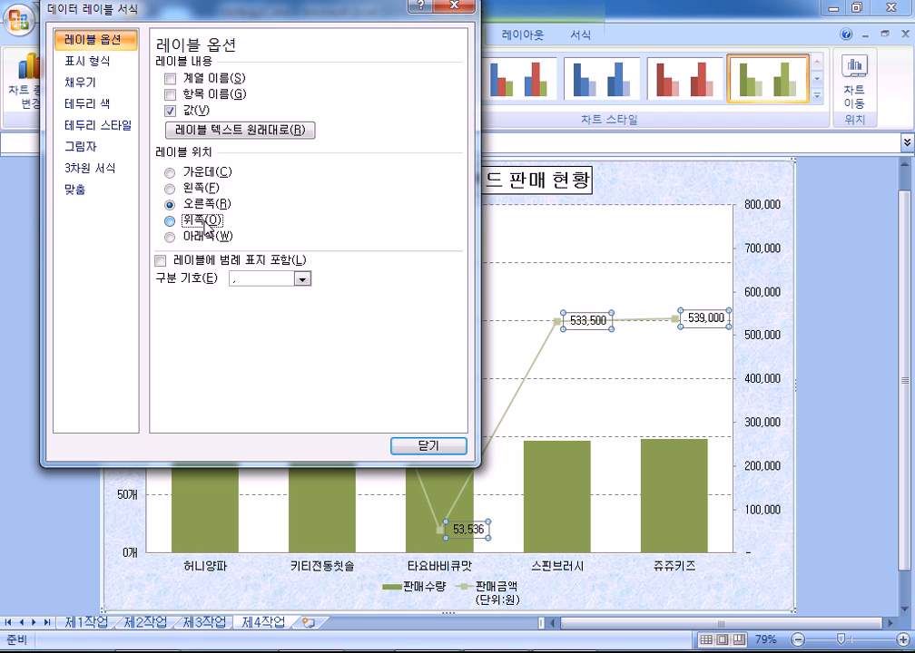
pyautogui.click(169, 219)
pyautogui.click(410, 444)
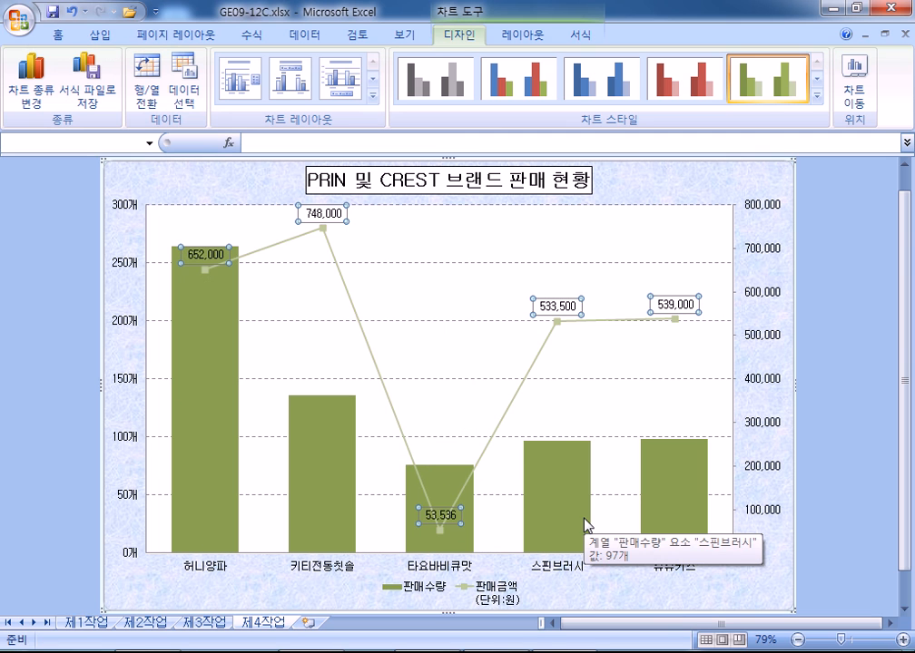
# Step: Rename the second series in the chart's source data to "판매금액(단위:원)" so its legend entry fits on one line
pyautogui.click(503, 599)
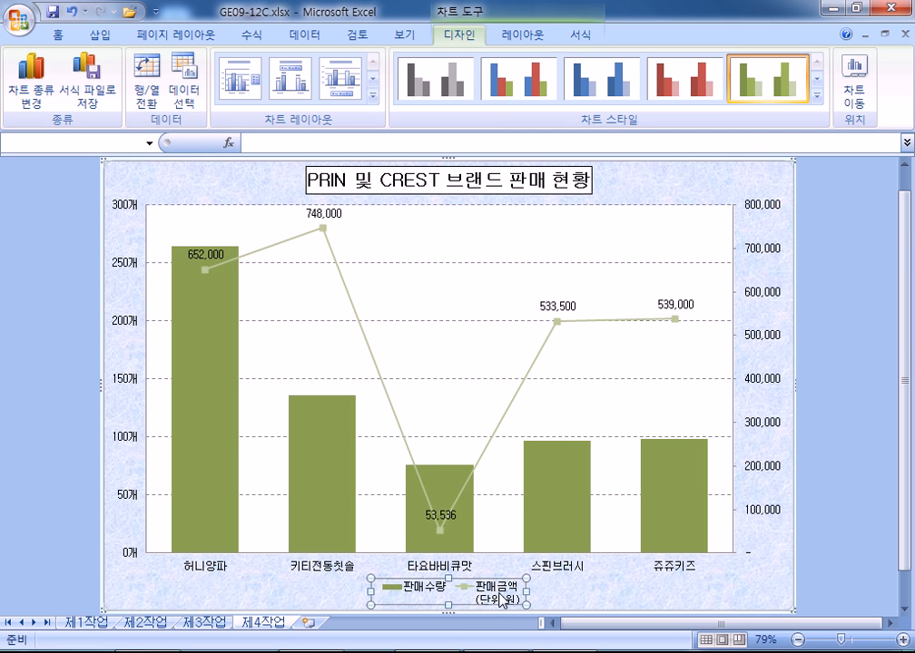
pyautogui.click(184, 86)
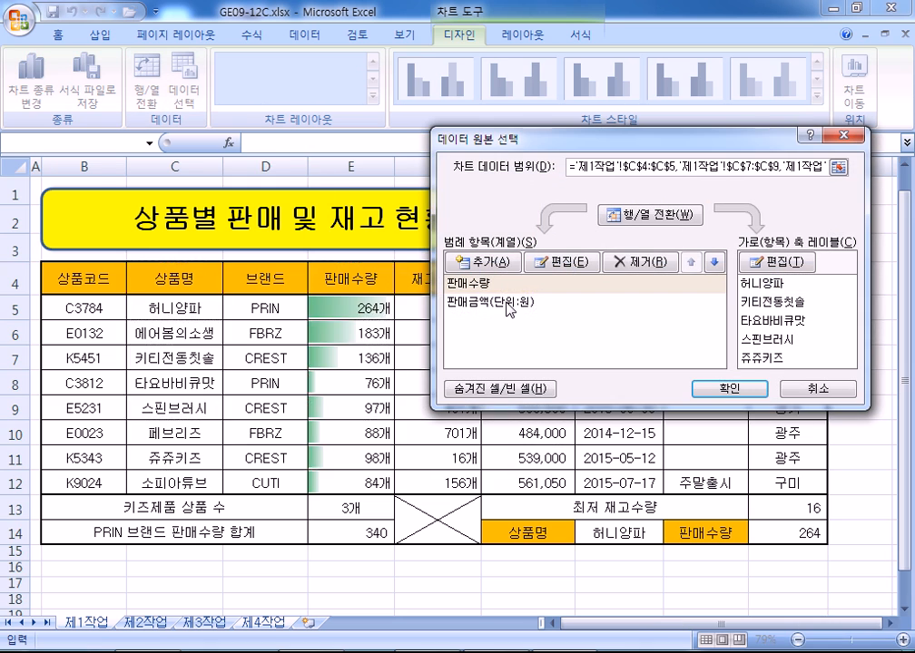
pyautogui.click(508, 306)
pyautogui.click(571, 264)
pyautogui.write('판매금액')
pyautogui.write('(')
pyautogui.write('단ㅇ')
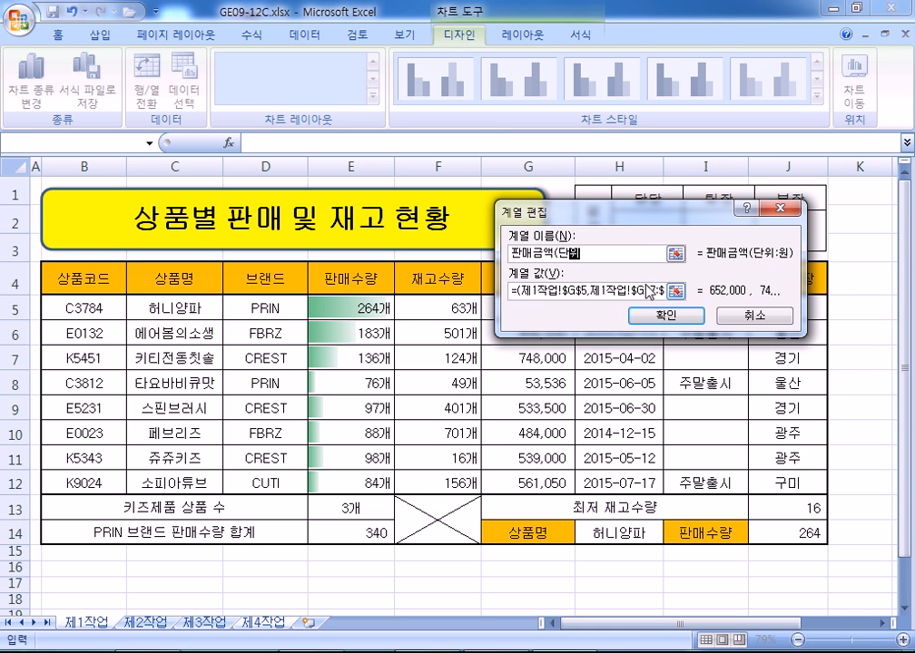
pyautogui.write(':원)')
pyautogui.press('Return')
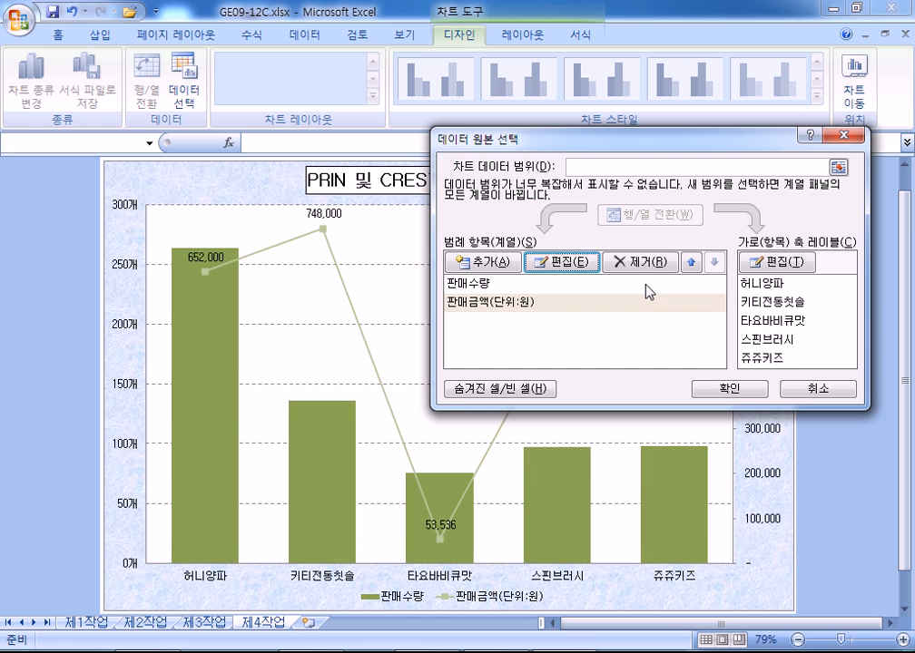
pyautogui.click(719, 392)
# Step: Draw a rounded rectangular callout about 4.86 cm wide and 1.74 cm high, its tail pointing toward the 키티전동칫솔 line marker
pyautogui.moveTo(587, 471)
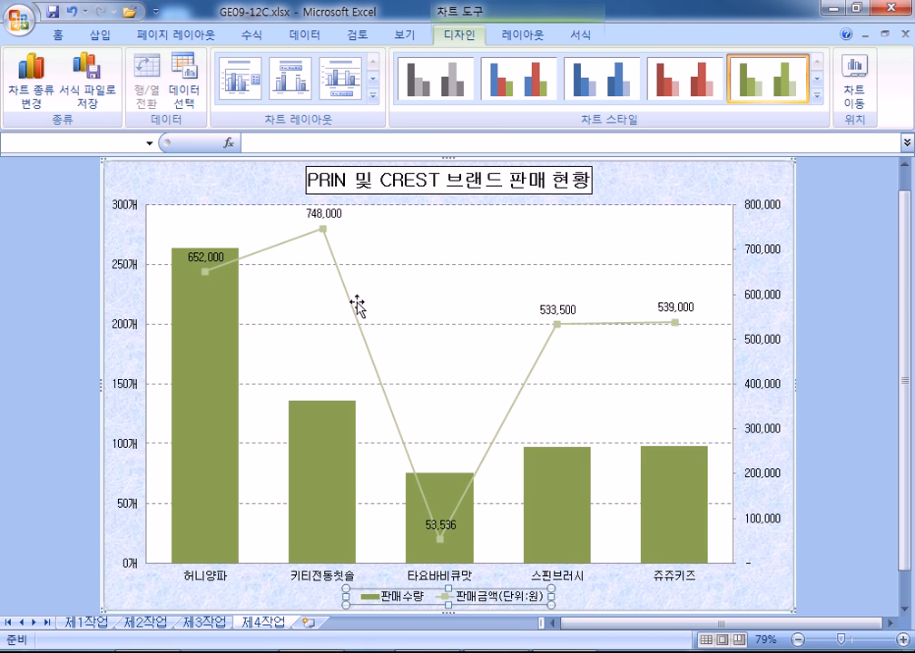
pyautogui.click(102, 35)
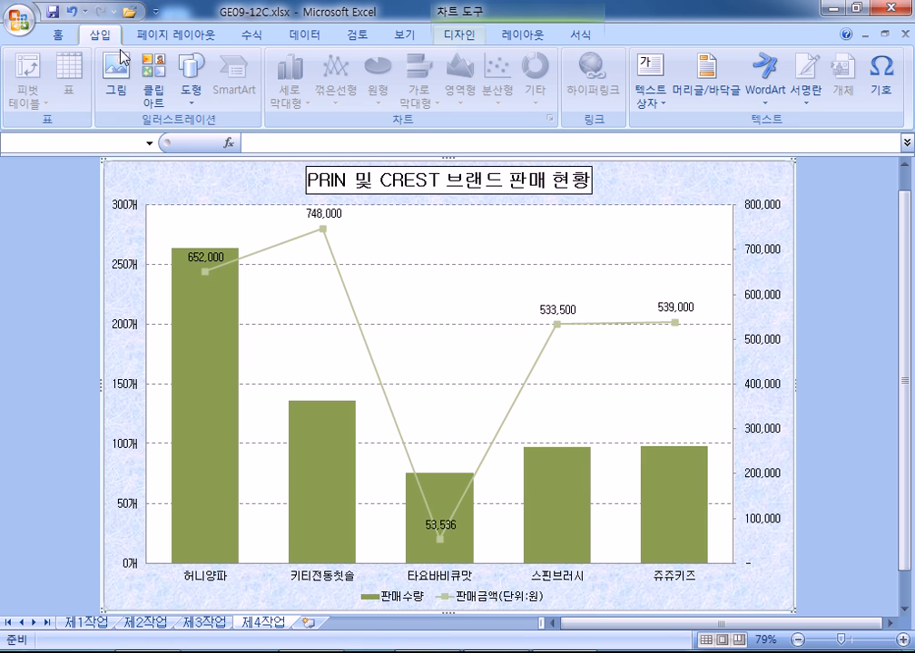
pyautogui.click(190, 77)
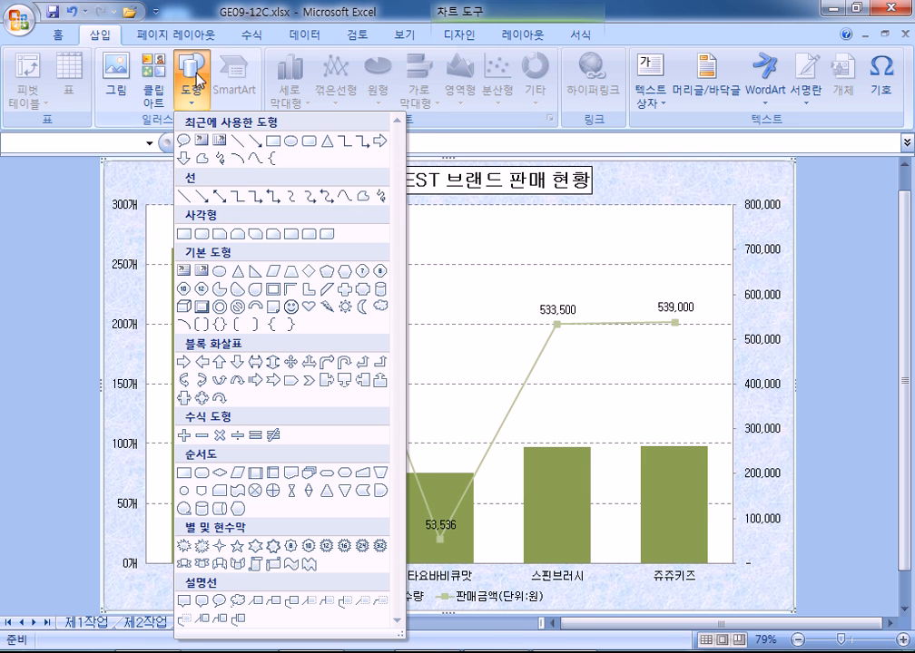
pyautogui.click(185, 601)
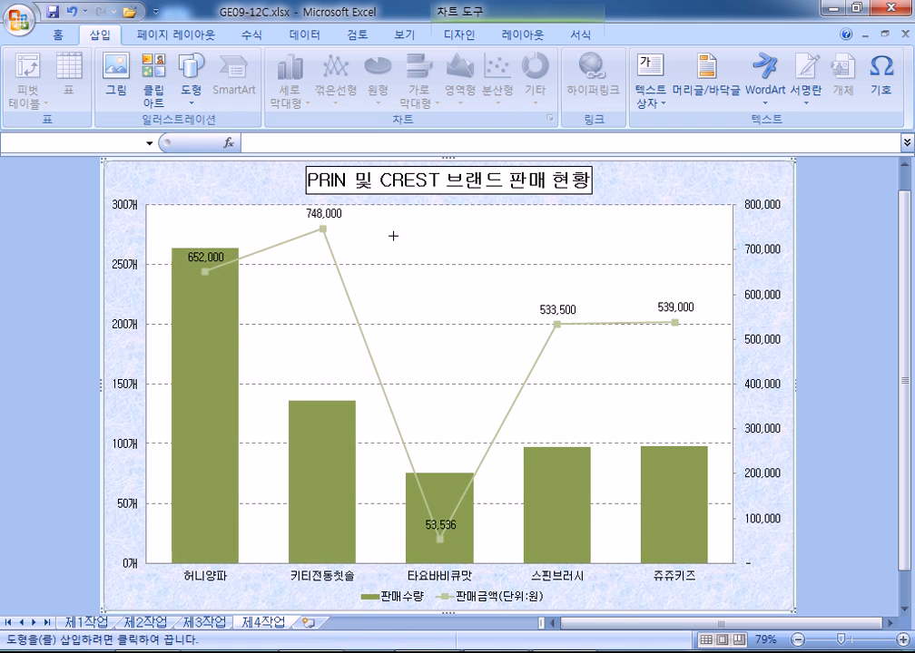
pyautogui.moveTo(378, 213)
pyautogui.mouseDown()
pyautogui.moveTo(574, 259)
pyautogui.moveTo(550, 252)
pyautogui.mouseUp()
pyautogui.moveTo(461, 267); pyautogui.dragTo(361, 233)
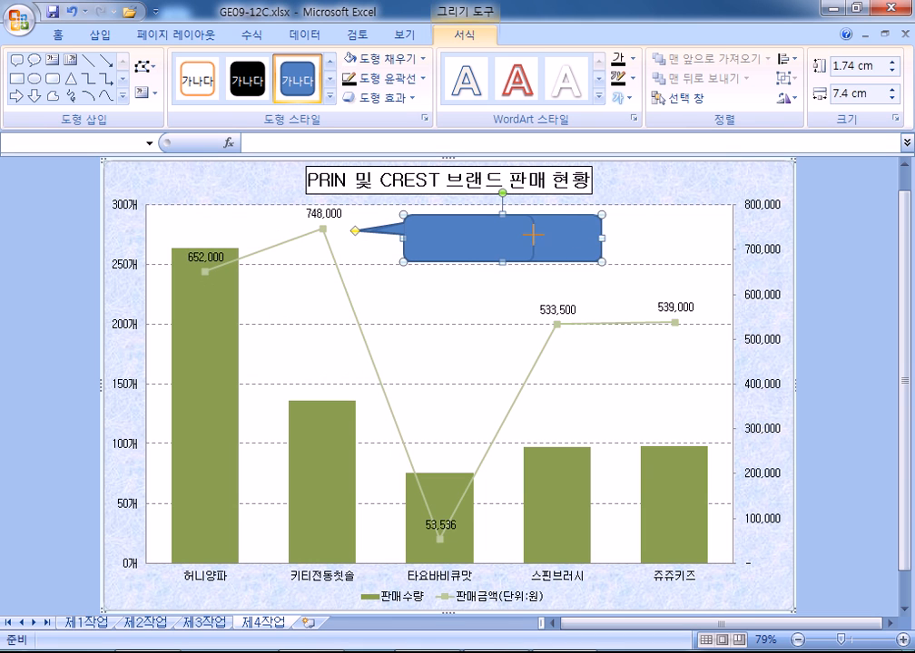
pyautogui.moveTo(602, 237); pyautogui.dragTo(534, 238)
# Step: Enter "부가세면제 상품" in the callout and center the text horizontally and vertically
pyautogui.write('부가')
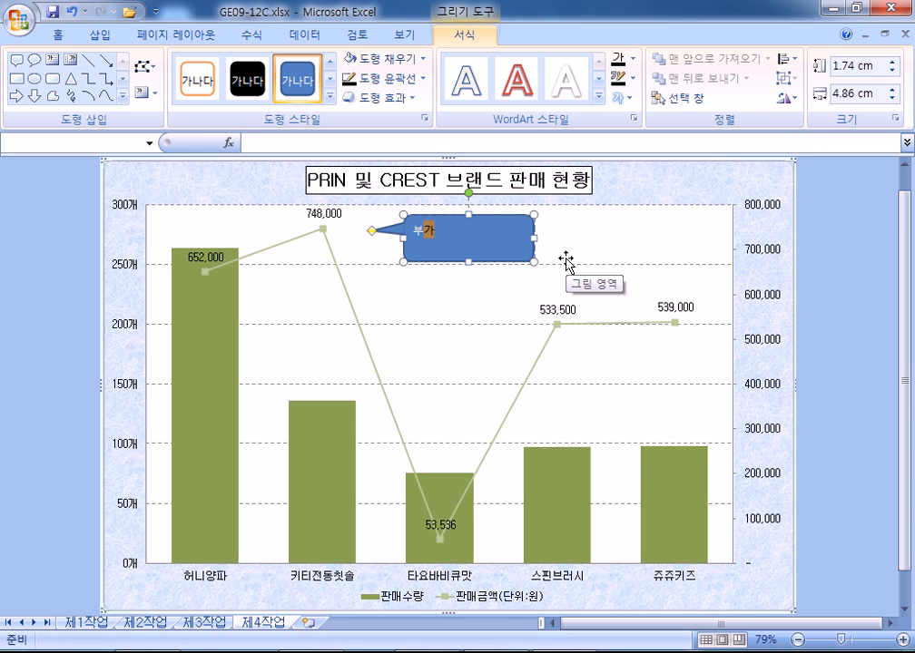
pyautogui.write('세면제 상품')
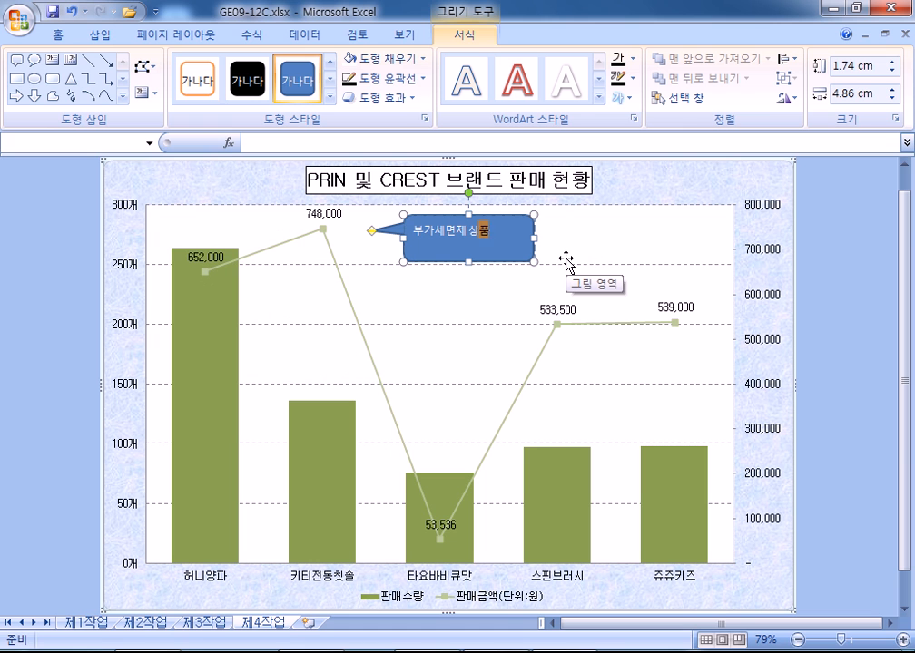
pyautogui.click(511, 256)
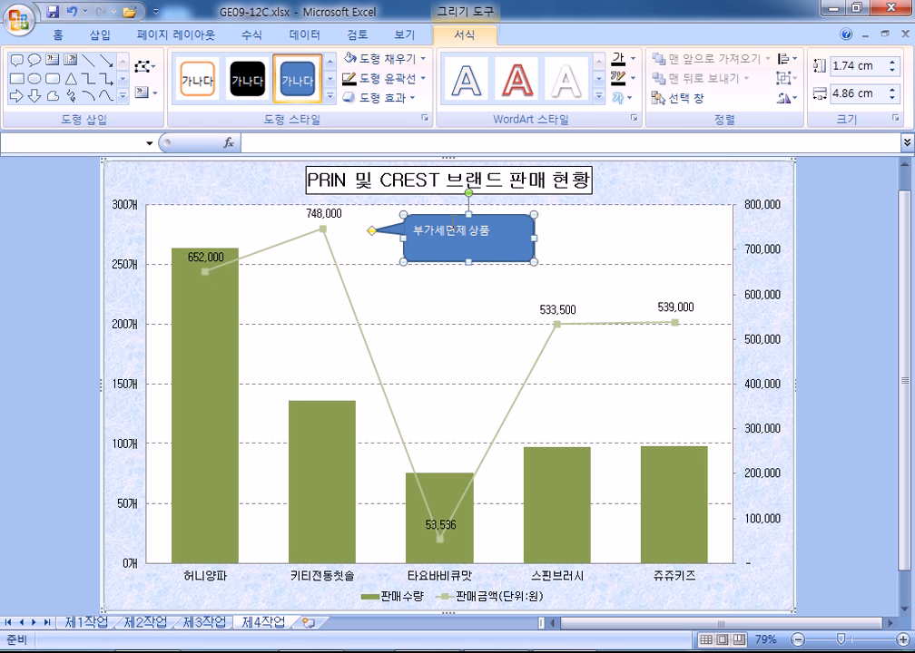
pyautogui.click(60, 35)
pyautogui.click(325, 66)
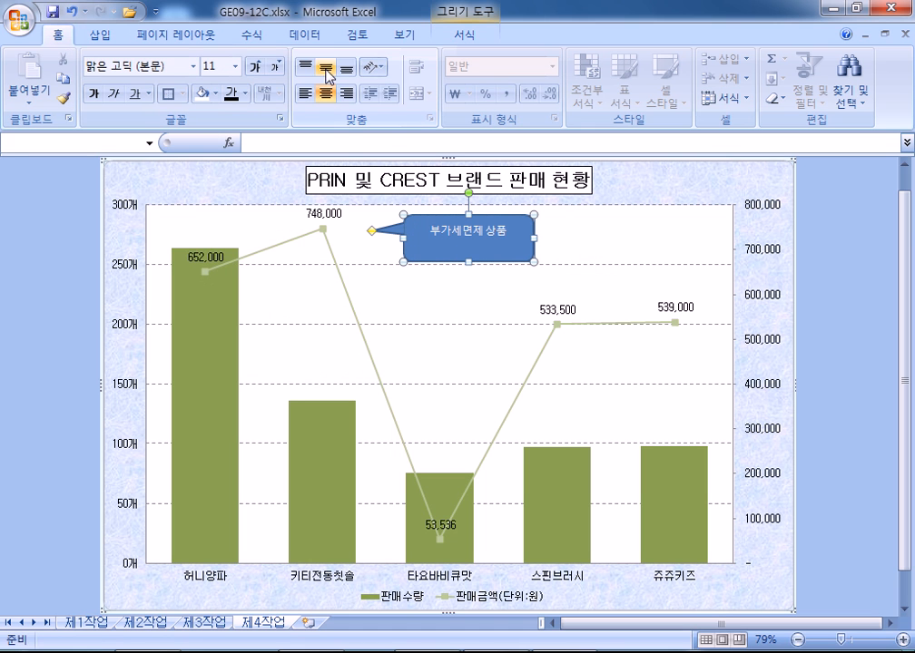
pyautogui.click(325, 92)
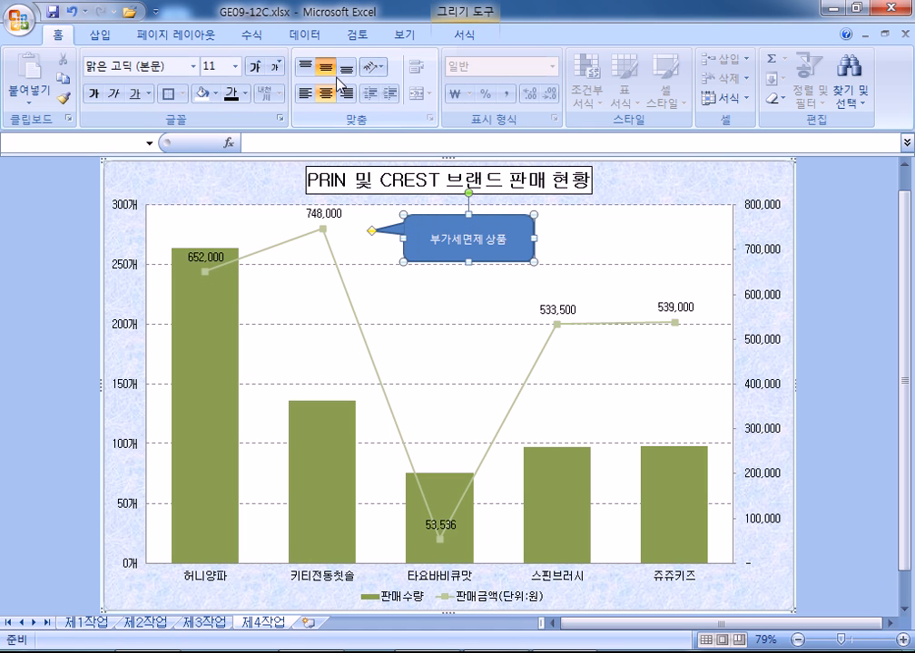
# Step: Fill the callout with white and make its text black
pyautogui.click(205, 94)
pyautogui.click(231, 94)
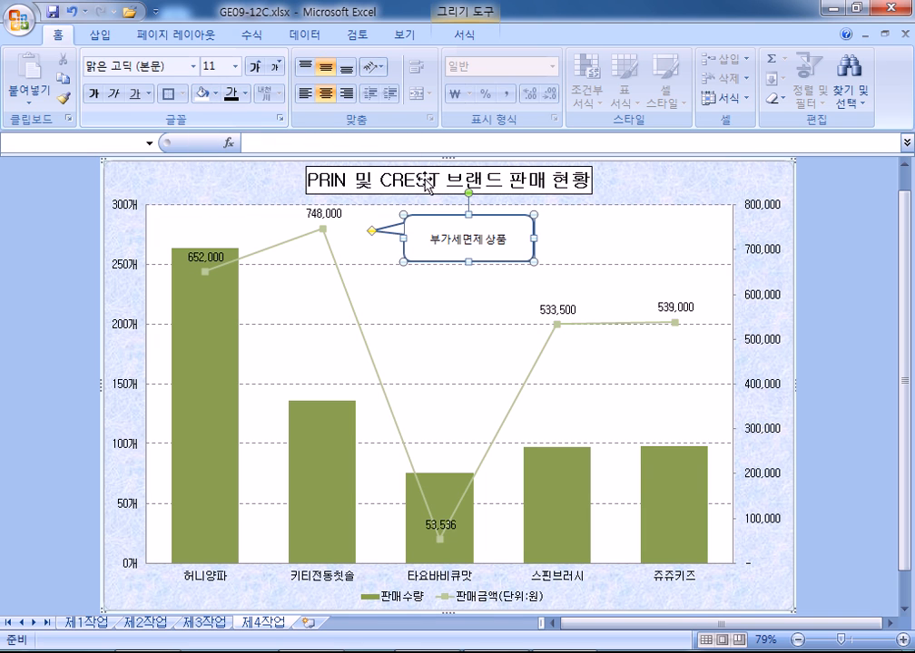
pyautogui.click(586, 250)
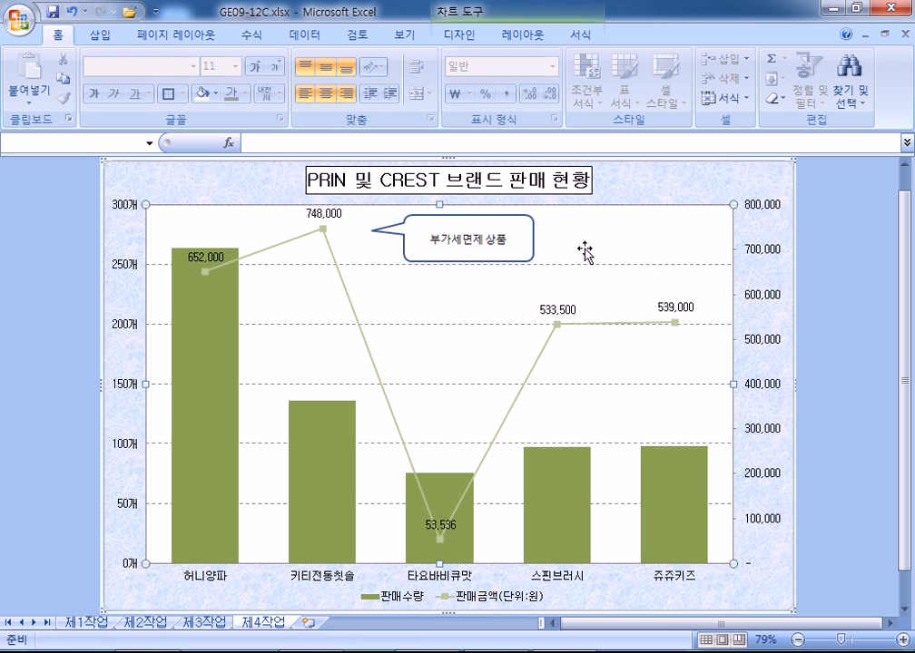
# Step: Adjust the callout so its tail reaches closer to the 키티전동칫솔 line marker, and deselect the chart
pyautogui.click(373, 230)
pyautogui.moveTo(372, 231); pyautogui.dragTo(427, 209)
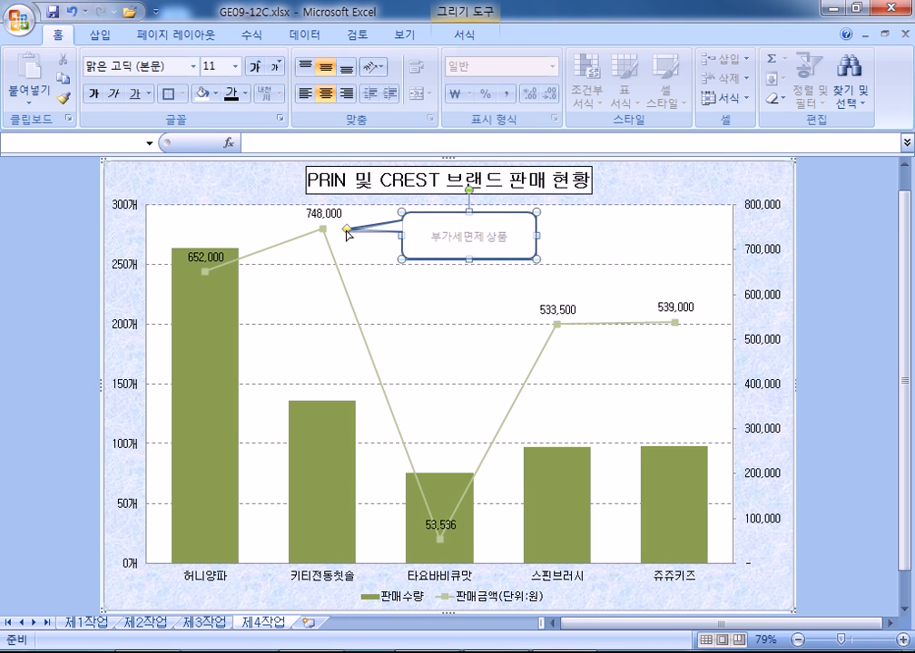
pyautogui.click(386, 248)
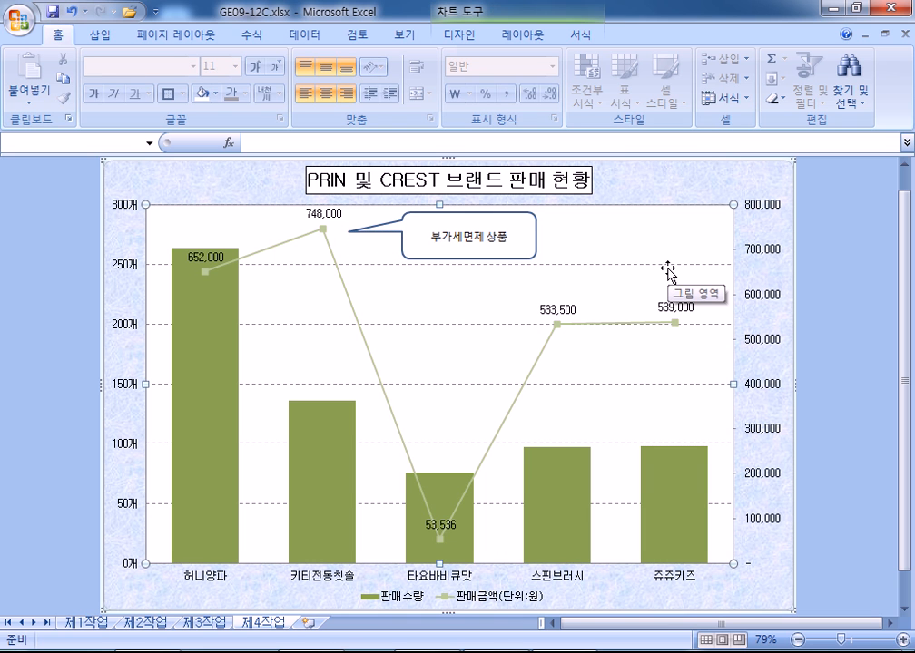
pyautogui.click(846, 338)
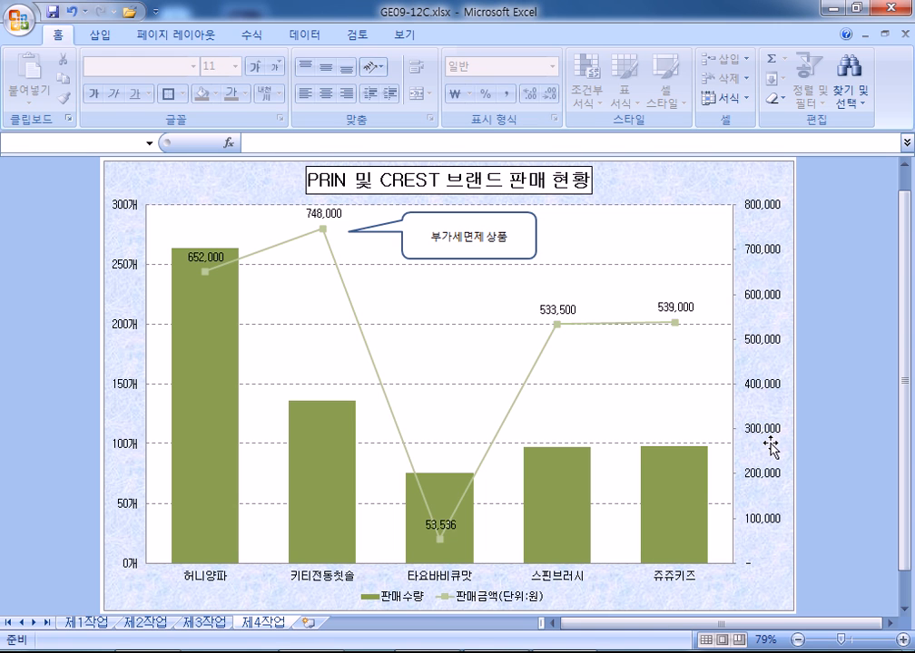
pyautogui.scroll(1, 770, 445)
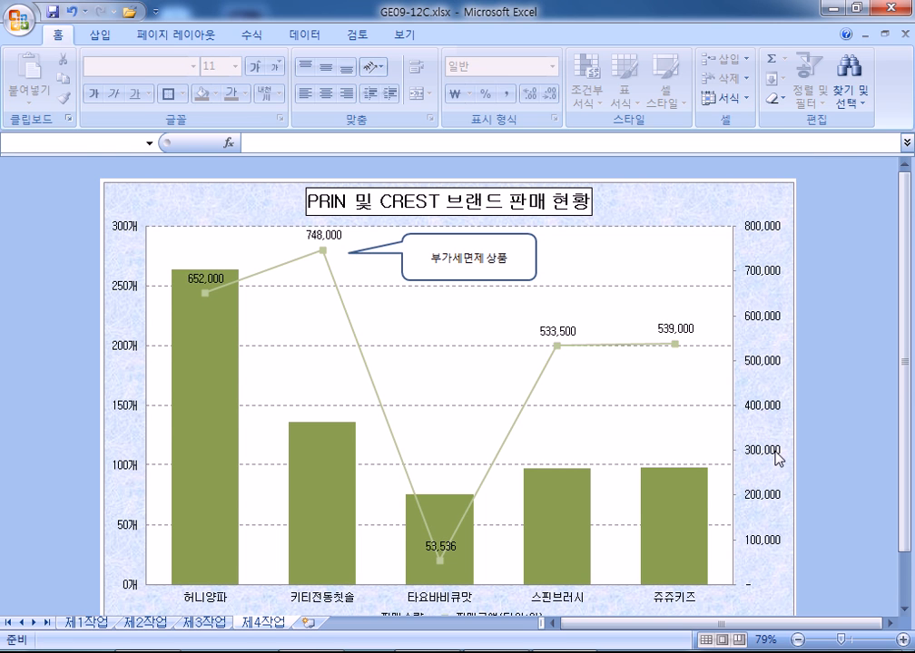
# Step: Close the GE09-12C.xlsx workbook and Excel, and switch to the end of the Notepad formula notes
pyautogui.click(904, 34)
pyautogui.click(470, 378)
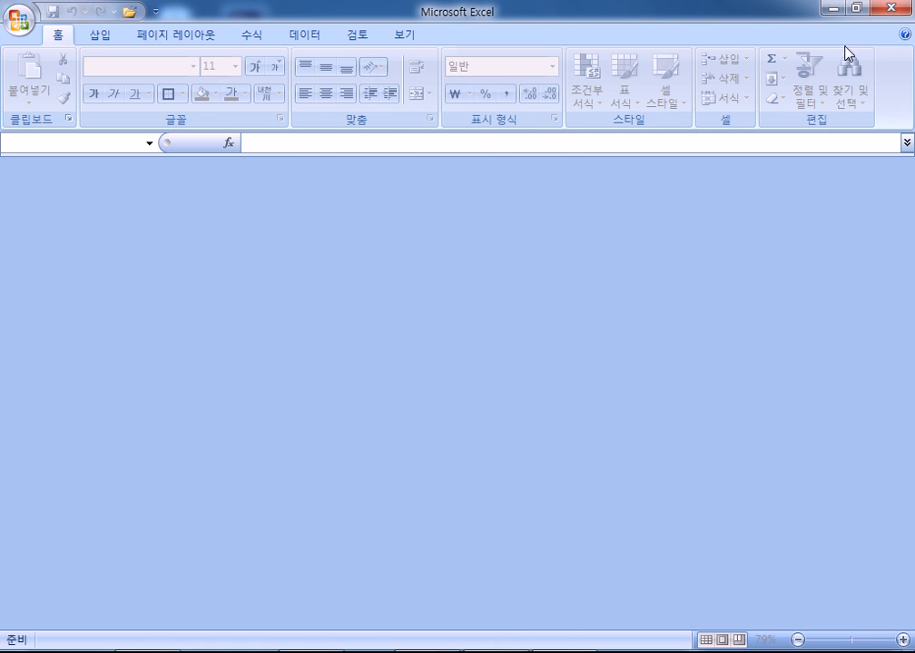
pyautogui.click(892, 8)
pyautogui.click(292, 513)
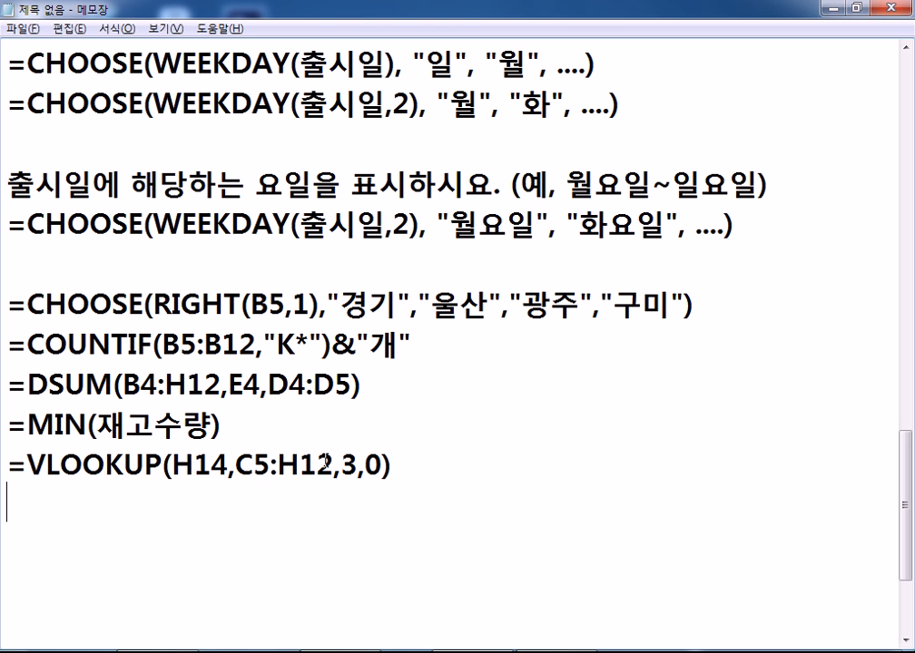
# Step: Add a dashed separator line below the VLOOKUP formula, followed by a run of blank lines
pyautogui.scroll(1, 336, 426)
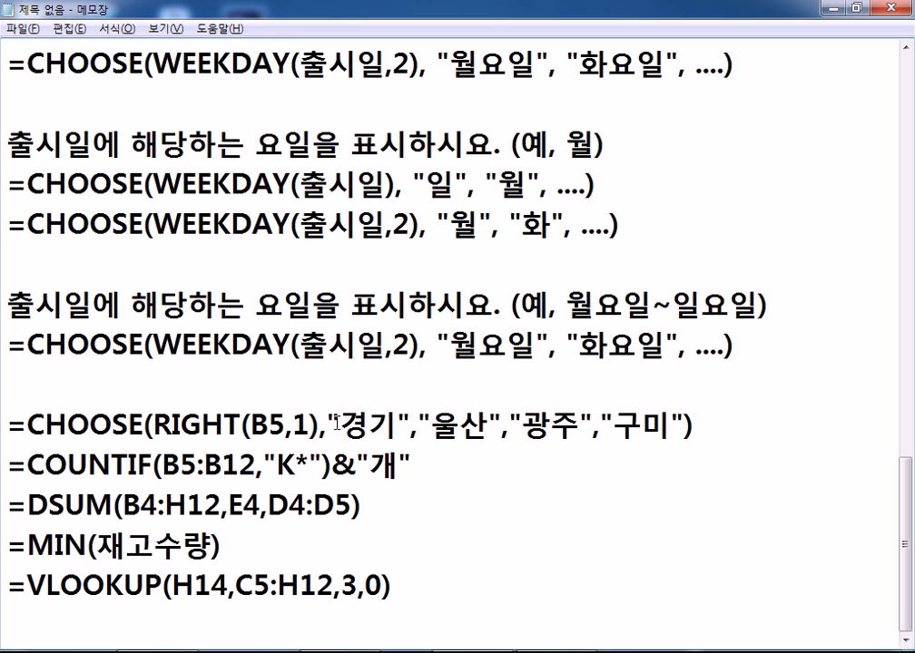
pyautogui.write('---------------------------')
pyautogui.press('Return')
pyautogui.press('Return')
pyautogui.press('Return')
pyautogui.press('Return')
pyautogui.press('Return')
pyautogui.press('Return')
pyautogui.press('Return')
pyautogui.press('Return')
pyautogui.press('Return')
pyautogui.press('Return')
pyautogui.press('Return')
pyautogui.press('Return')
pyautogui.press('Return')
pyautogui.press('Return')
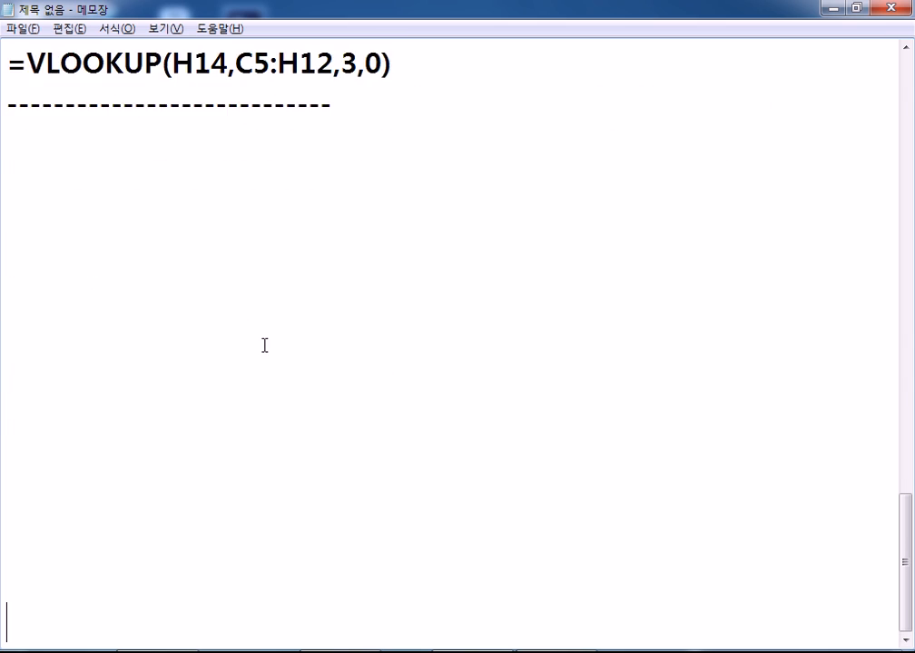
# Step: Write the line "시험장에 15분 전에 도착" directly below the dashed separator
pyautogui.click(80, 106)
pyautogui.write('시험장')
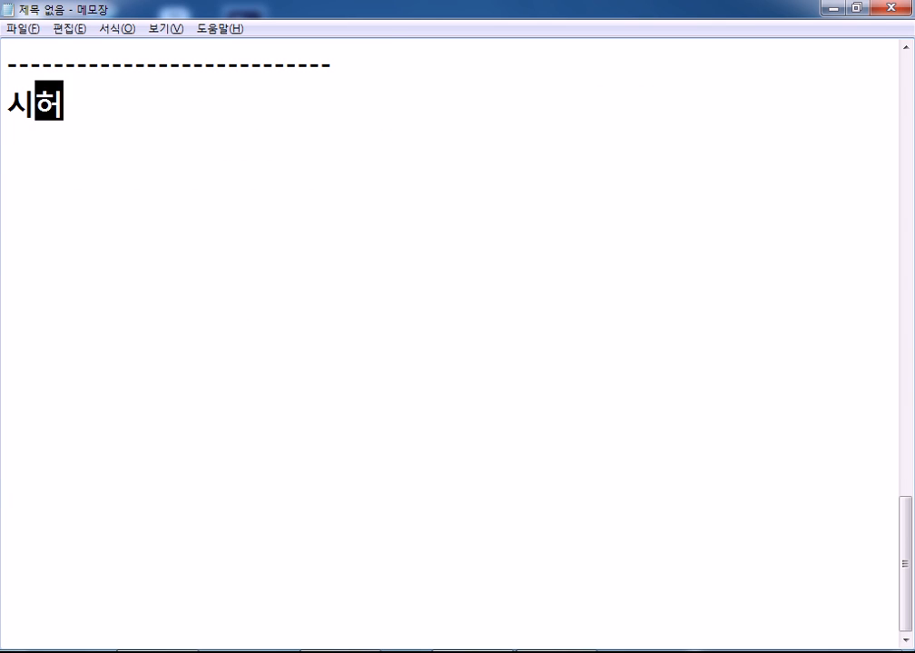
pyautogui.write('에 ')
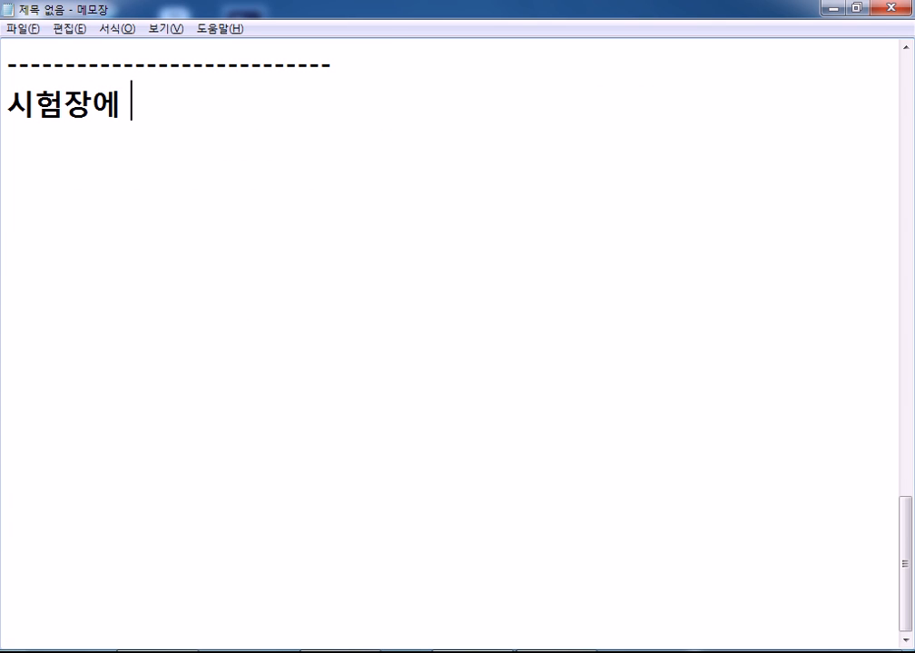
pyautogui.write('15분 ㅈ전에 도착')
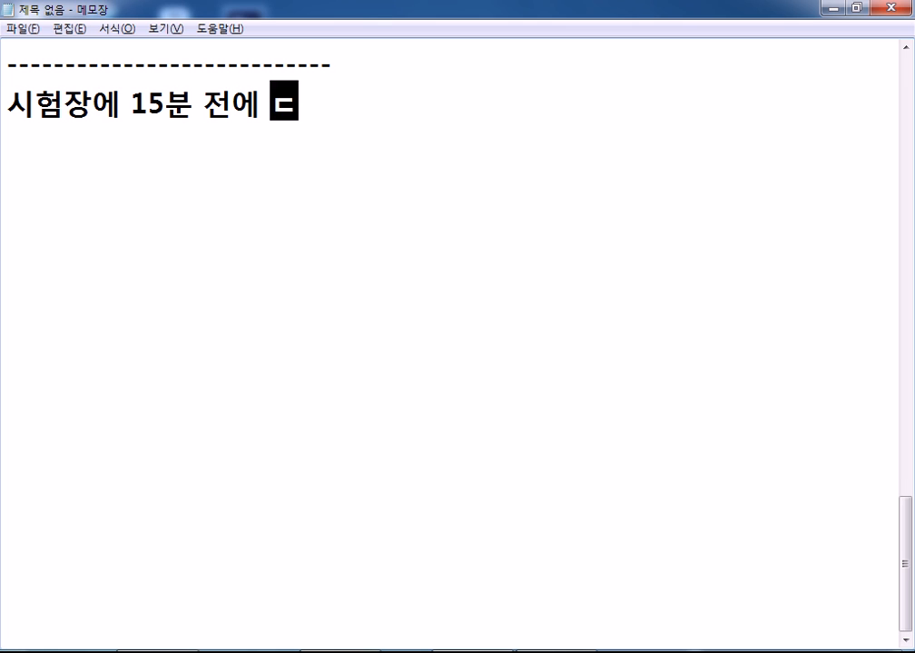
pyautogui.press('Return')
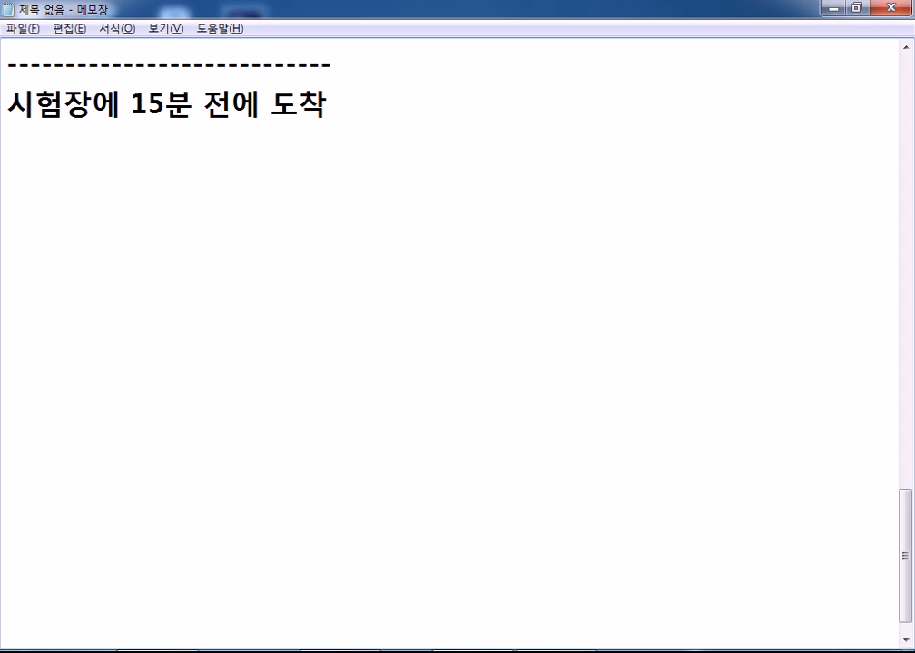
# Step: Add the line "시험시간 5분전에 시험준비(수검자 등록)" below the arrival note
pyautogui.write('시험')
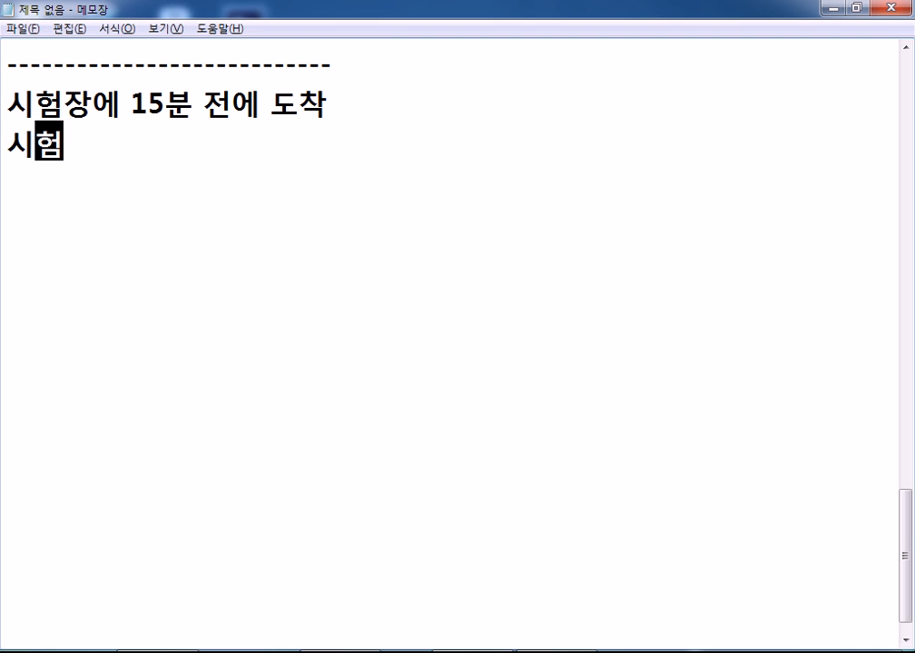
pyautogui.write('시가ㄴ 5분저')
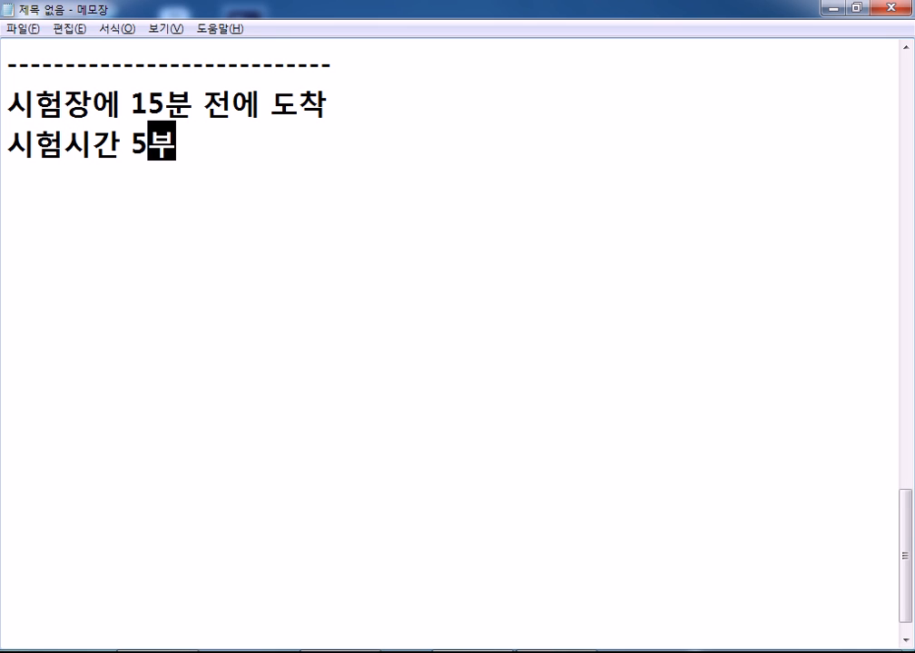
pyautogui.write('ㄴ에 시험준ㅂ')
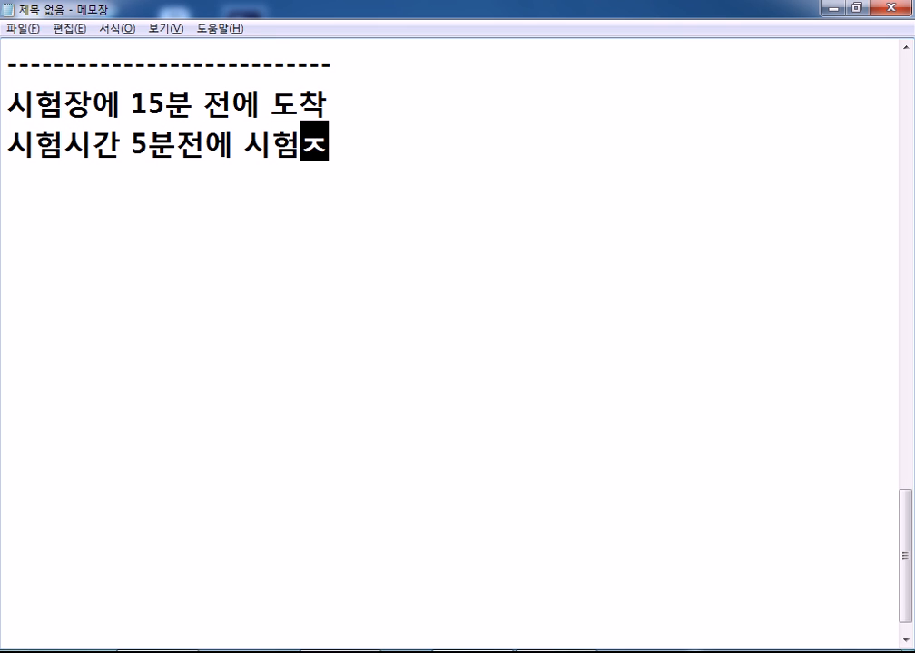
pyautogui.write('ㅣ(')
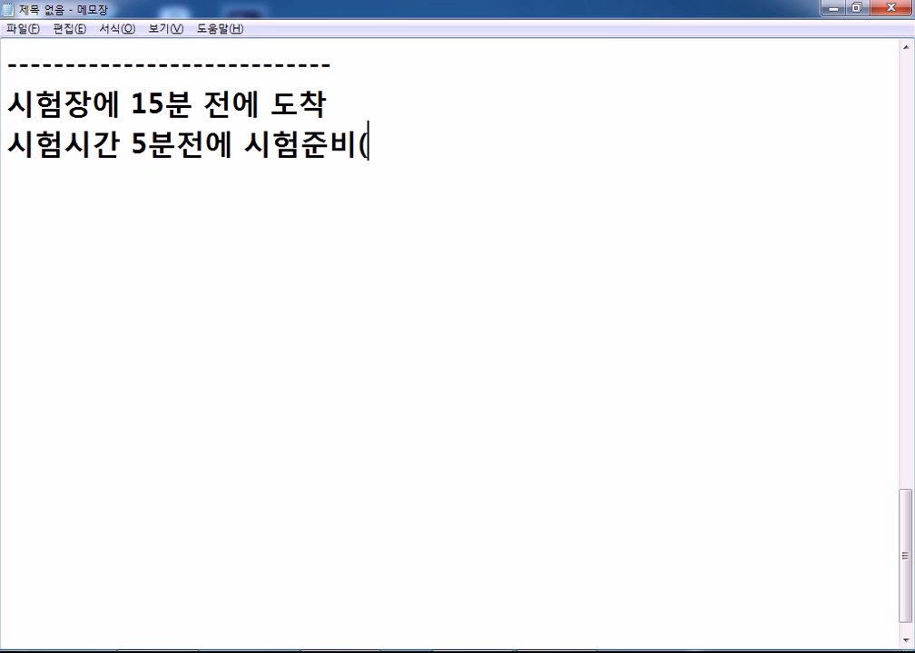
pyautogui.write('수검ㅈ')
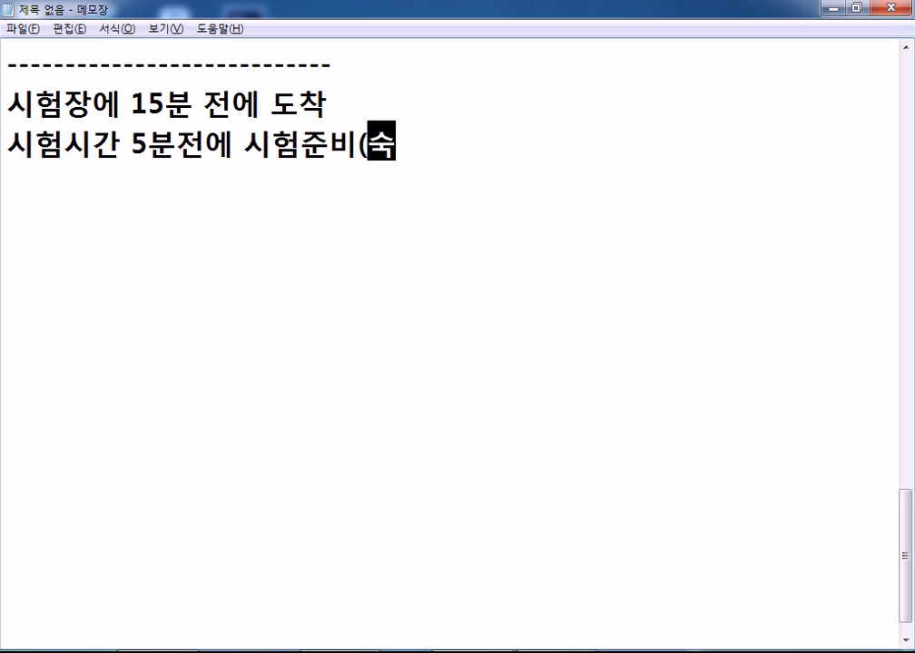
pyautogui.write('ㅏ ㄷㅡㅇㄹㅗㄱ,')
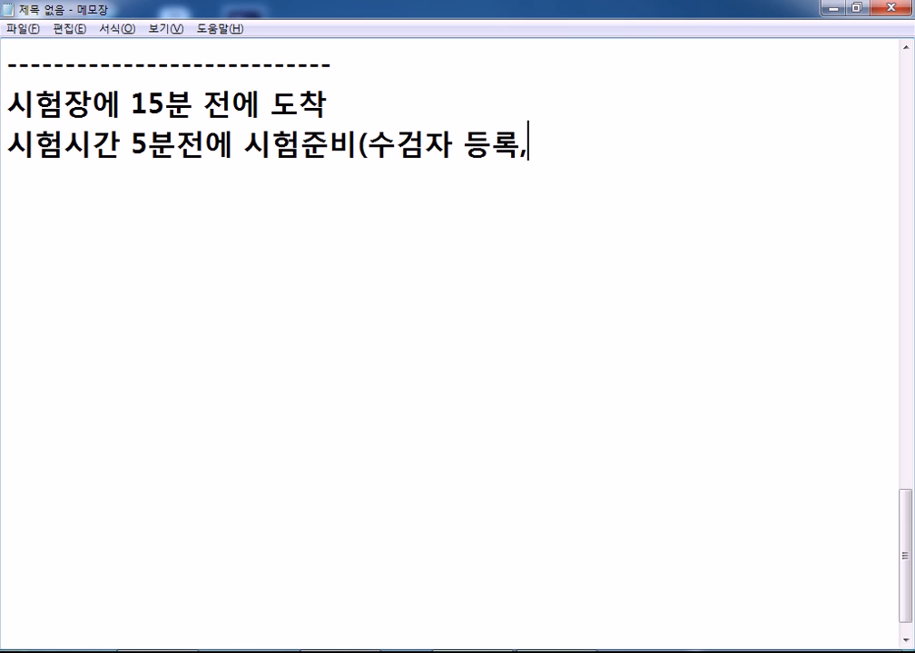
pyautogui.press('BackSpace')
pyautogui.write(')')
pyautogui.press('Return')
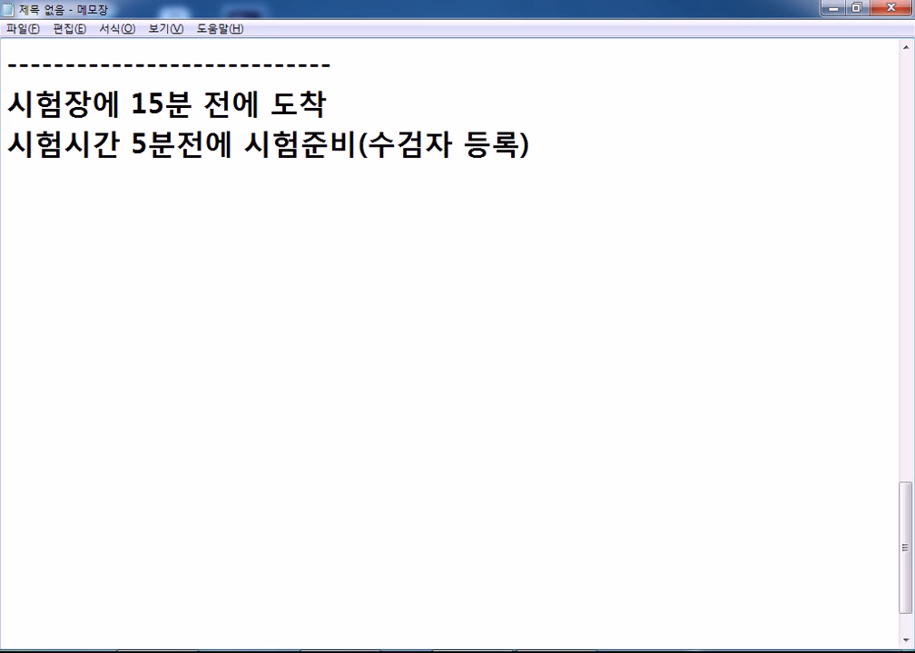
# Step: Insert the line "입실 : 엑셀을 실행, 테스트, 마우스 테스트," between the arrival note and the exam preparation note
pyautogui.press('Up')
pyautogui.press('Return')
pyautogui.press('Up')
pyautogui.write('입실 : ')
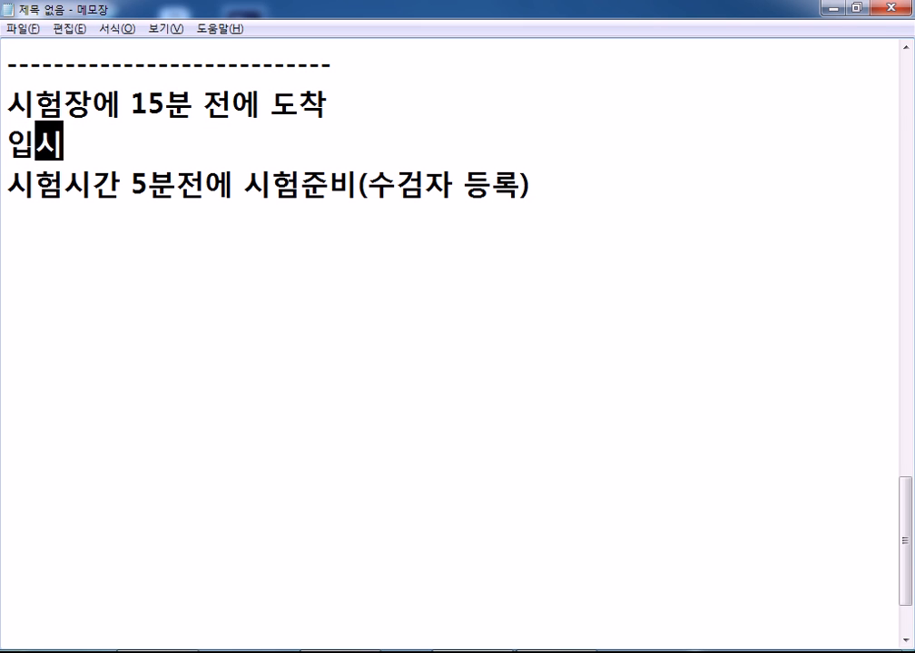
pyautogui.write('엑셀을 시')
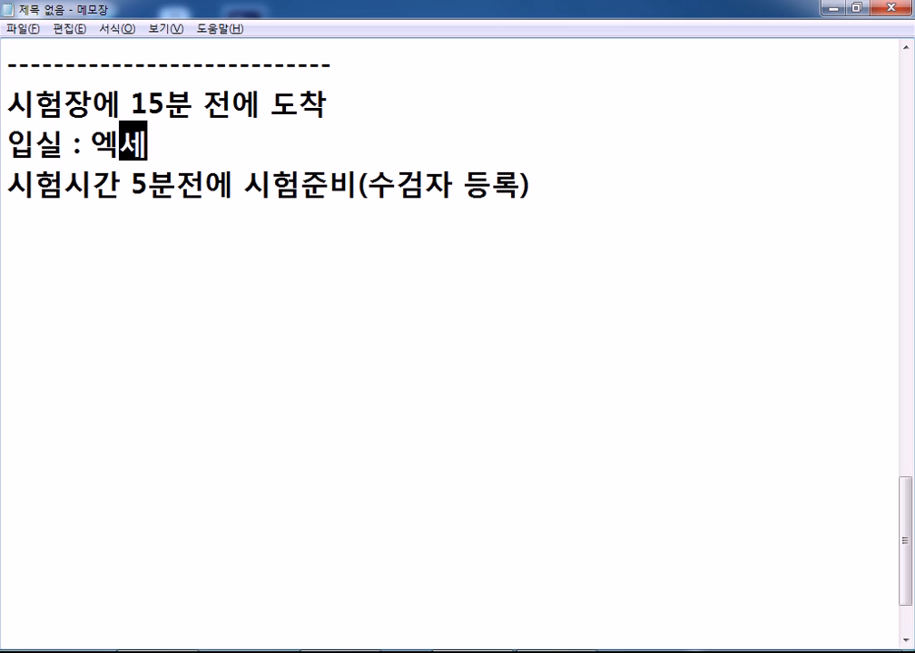
pyautogui.write('ㄹ행, 테스')
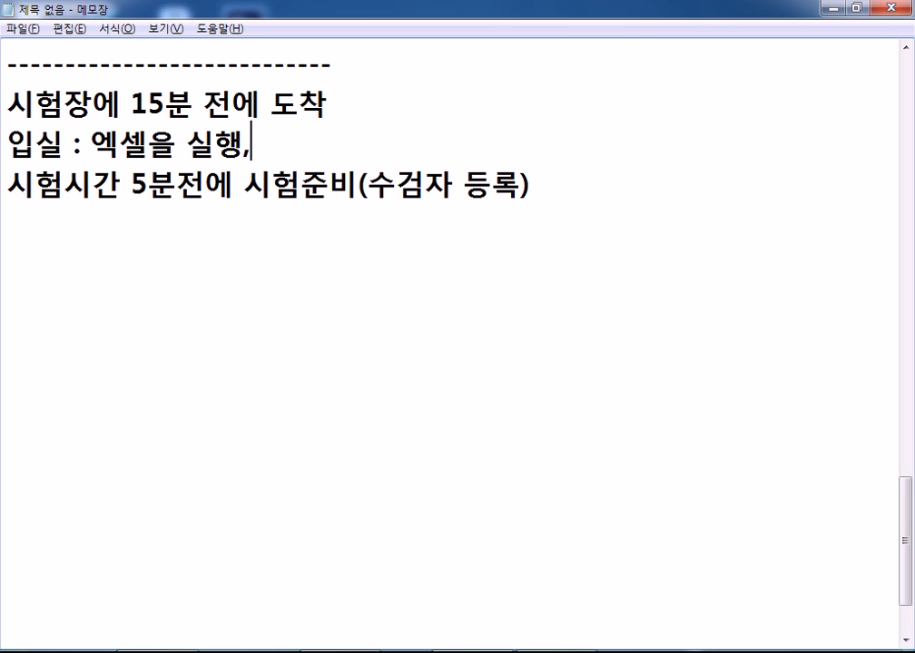
pyautogui.write('트, 마우스')
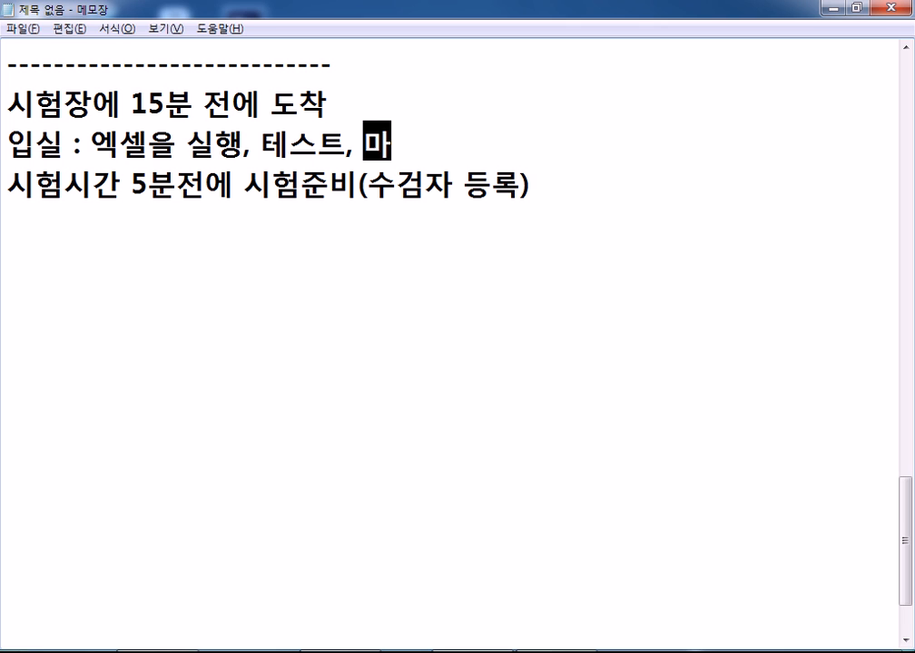
pyautogui.press('BackSpace')
pyautogui.press('BackSpace')
pyautogui.press('BackSpace')
pyautogui.write('우스 ')
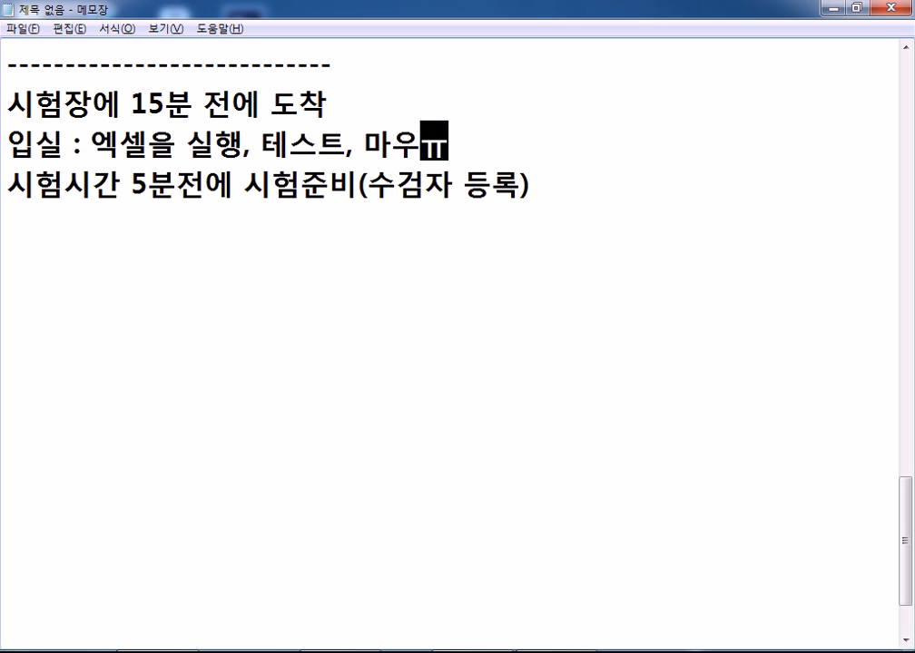
pyautogui.write('테스트')
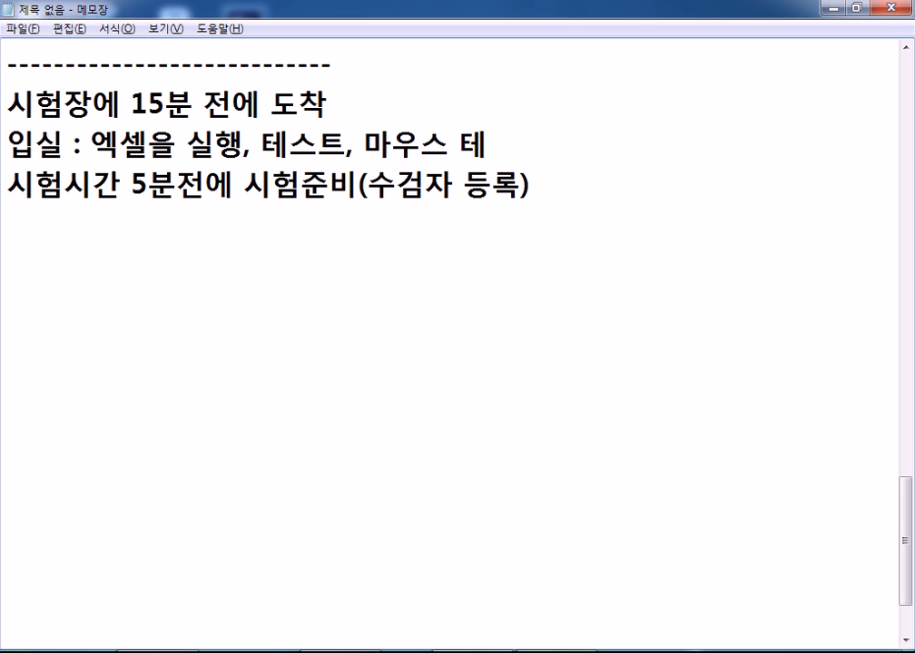
pyautogui.write(',')
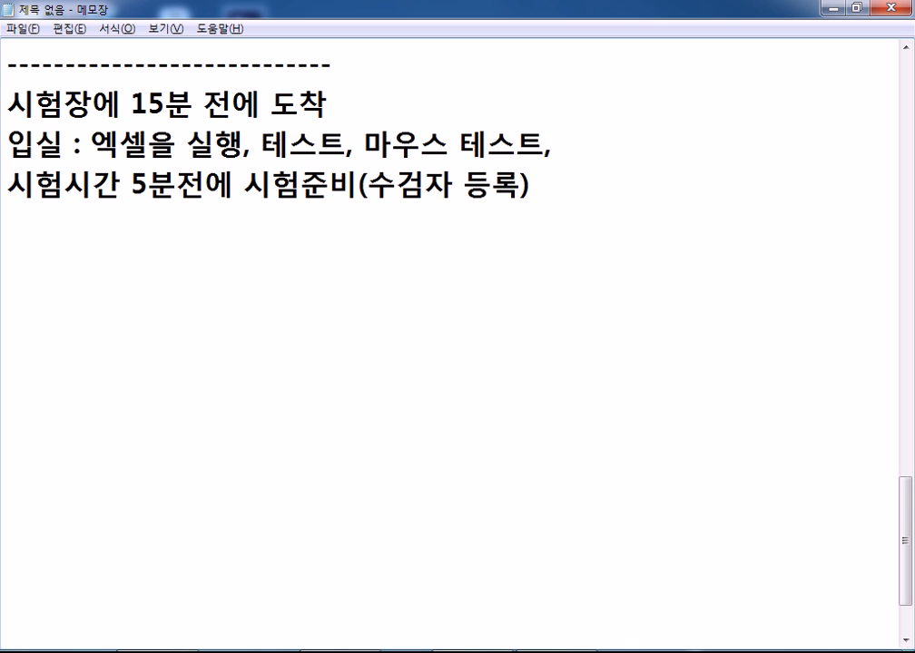
# Step: Shorten the start of the 입실 line to "엑셀 테스트" by removing "을 실행,"
pyautogui.press('Left')
pyautogui.press('Left')
pyautogui.press('Left')
pyautogui.press('Left')
pyautogui.press('Left')
pyautogui.press('Left')
pyautogui.press('Left')
pyautogui.press('Left')
pyautogui.press('Left')
pyautogui.press('Left')
pyautogui.press('Left')
pyautogui.press('Left')
pyautogui.press('Left')
pyautogui.press('Left')
pyautogui.press('Left')
pyautogui.press('Right')
pyautogui.press('BackSpace')
pyautogui.press('BackSpace')
pyautogui.press('BackSpace')
pyautogui.press('BackSpace')
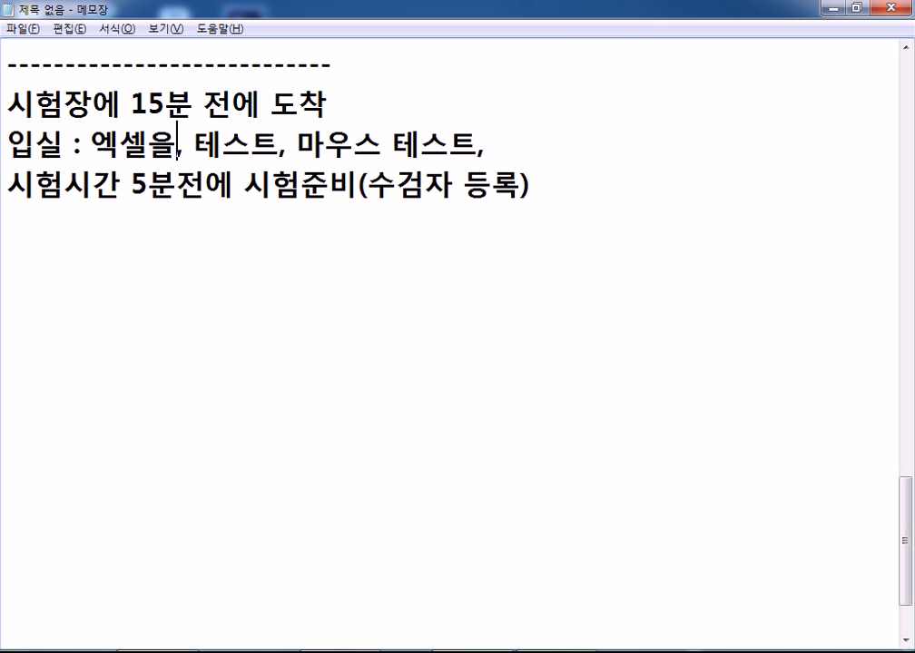
pyautogui.press('Delete')
# Step: Append "키보드 테스트" to the end of the 입실 line
pyautogui.press('End')
pyautogui.write('키보')
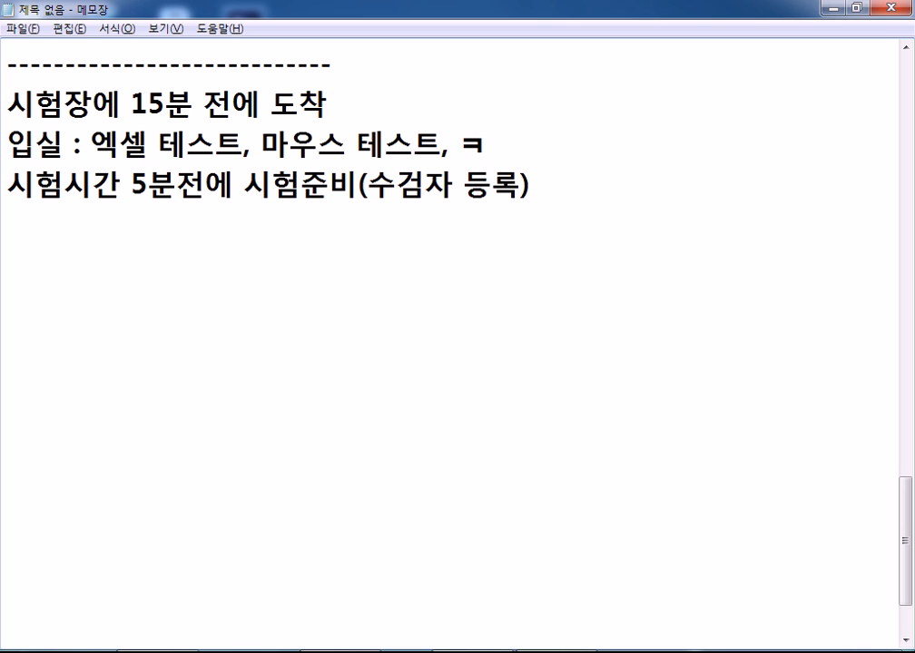
pyautogui.write('테스ㅡ')
pyautogui.press('BackSpace')
pyautogui.write('ㅌㅜ')
pyautogui.press('BackSpace')
pyautogui.write('ㅡ')
# Step: Add the line "이름, 수험번호, 본인확인" below the exam preparation note and start a new line after it
pyautogui.press('Down')
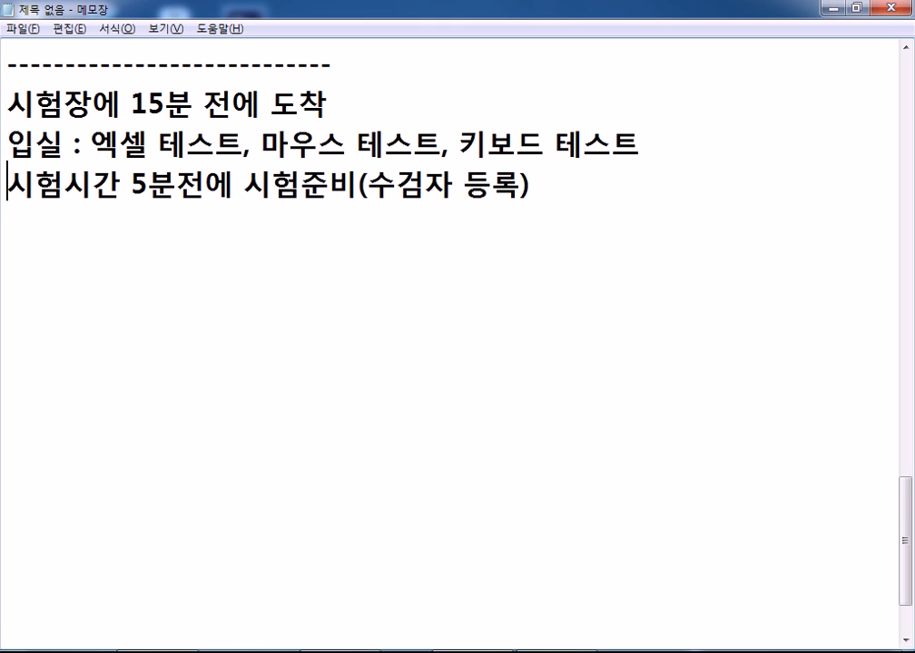
pyautogui.press('End')
pyautogui.press('Return')
pyautogui.write('이름, ')
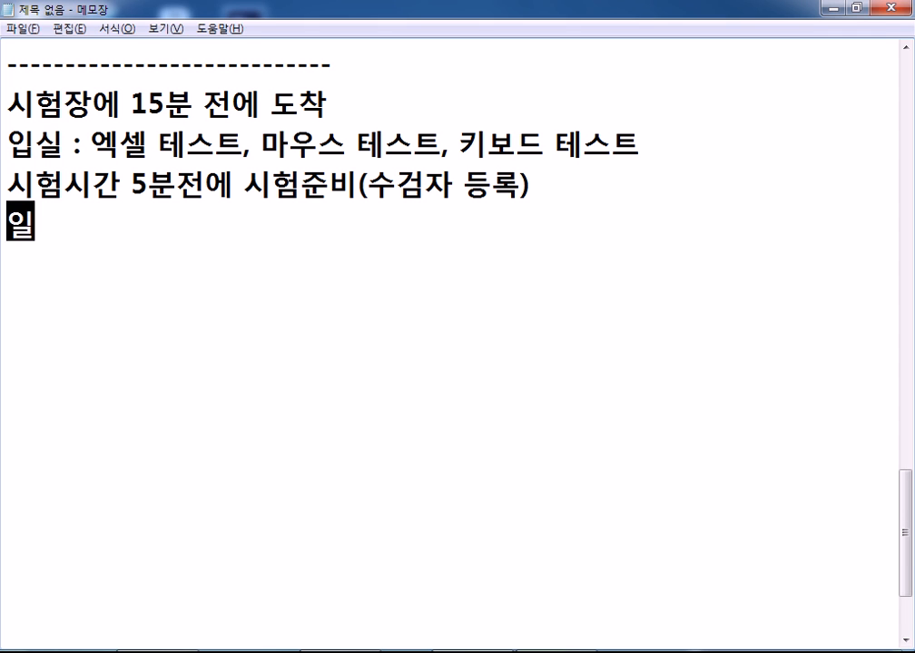
pyautogui.write('수험거')
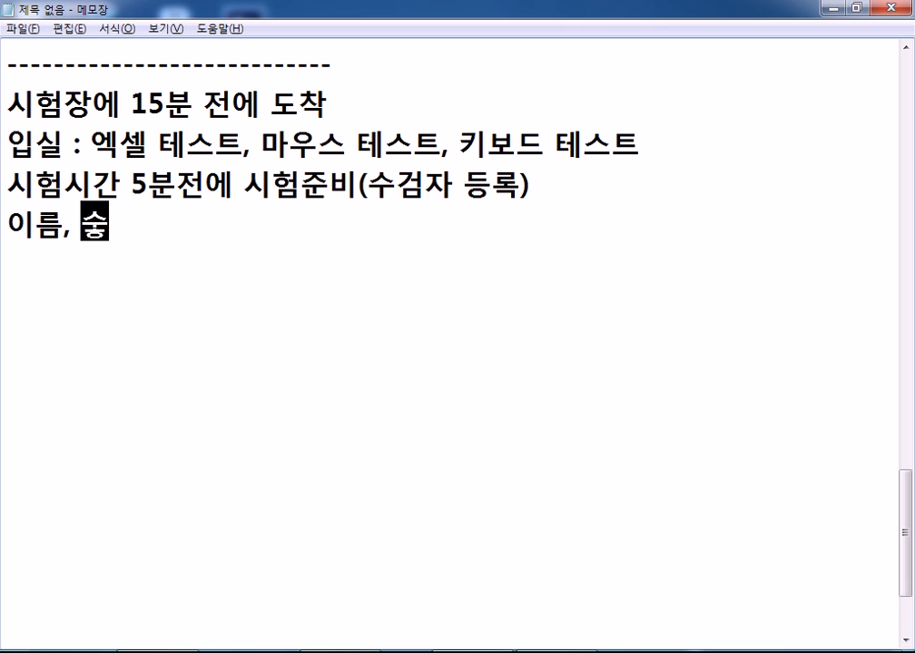
pyautogui.write('검호')
pyautogui.press('BackSpace')
pyautogui.press('BackSpace')
pyautogui.write('버ㄴ호,')
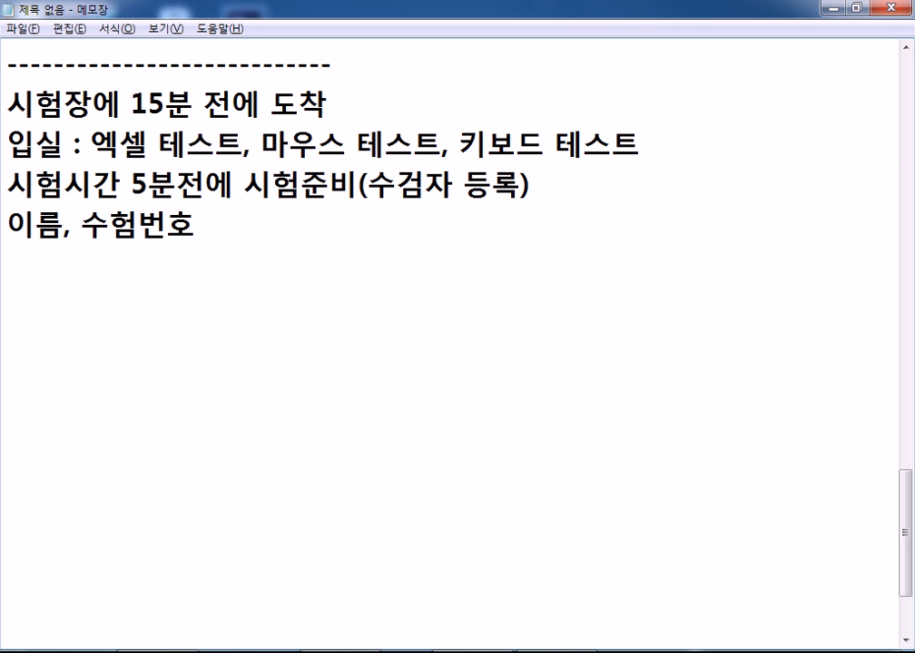
pyautogui.write(' 본인확인')
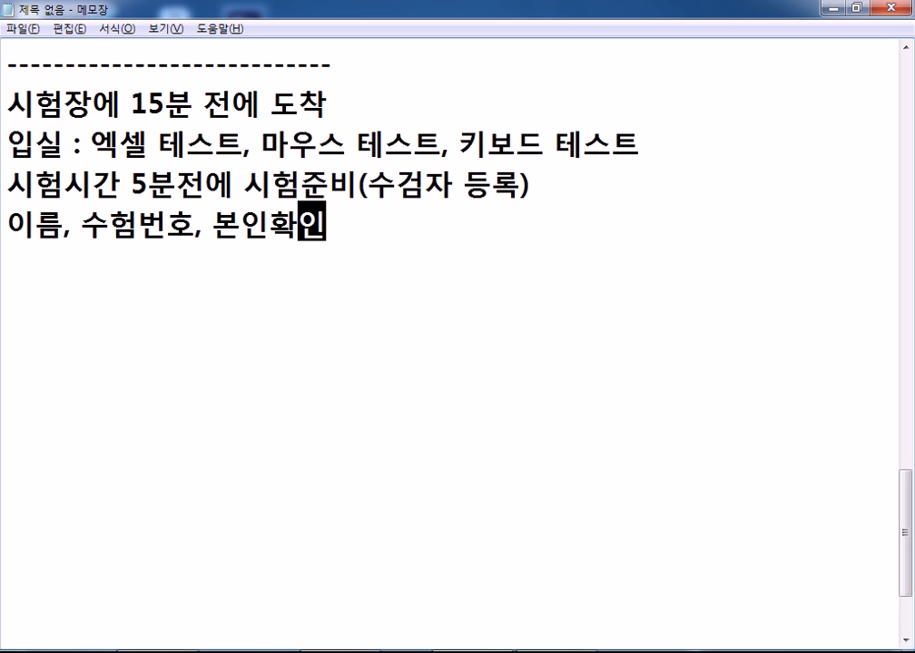
pyautogui.press('Return')
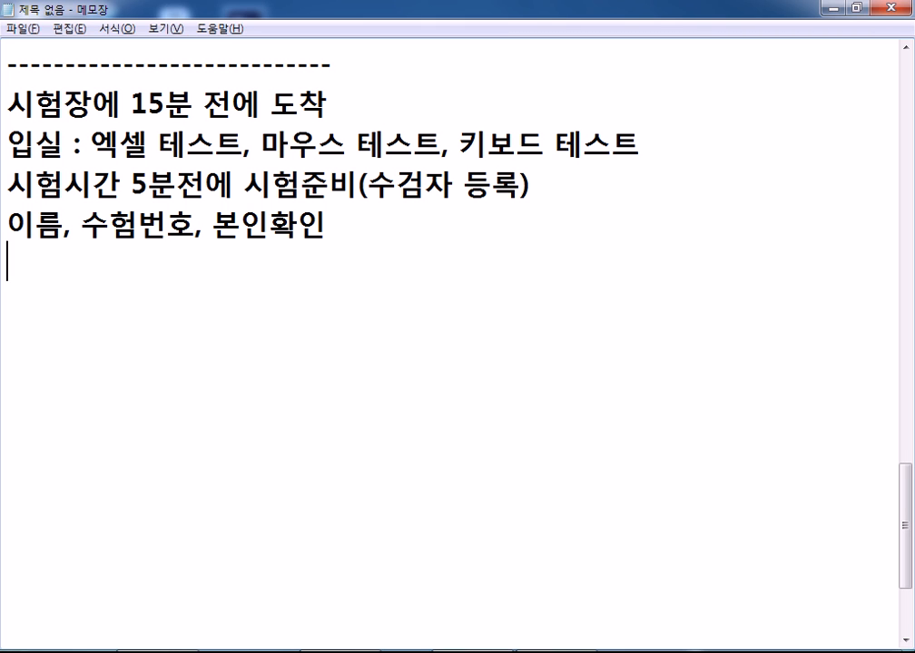
pyautogui.scroll(-2, 244, 446)
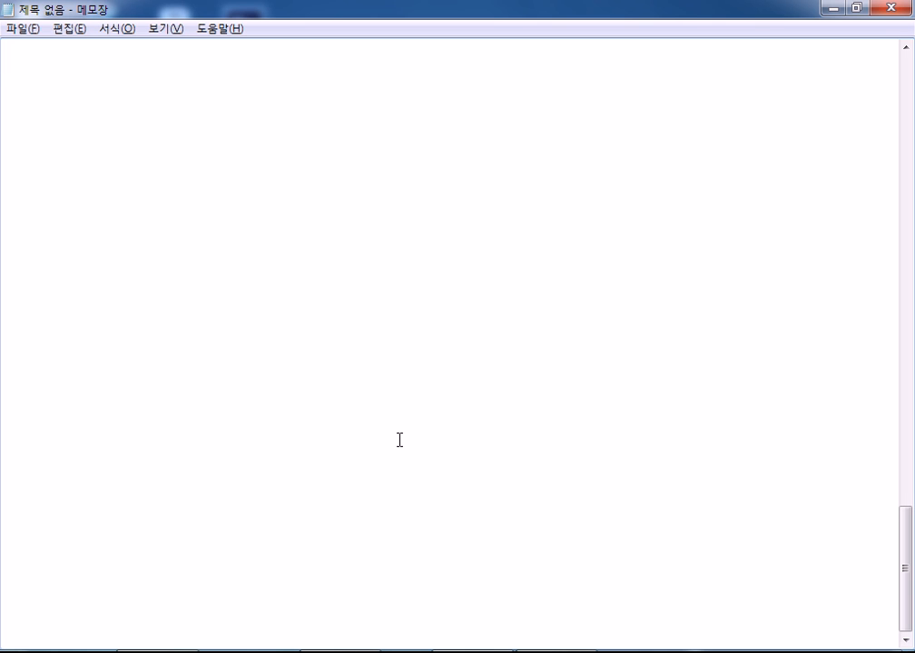
pyautogui.scroll(3, 549, 317)
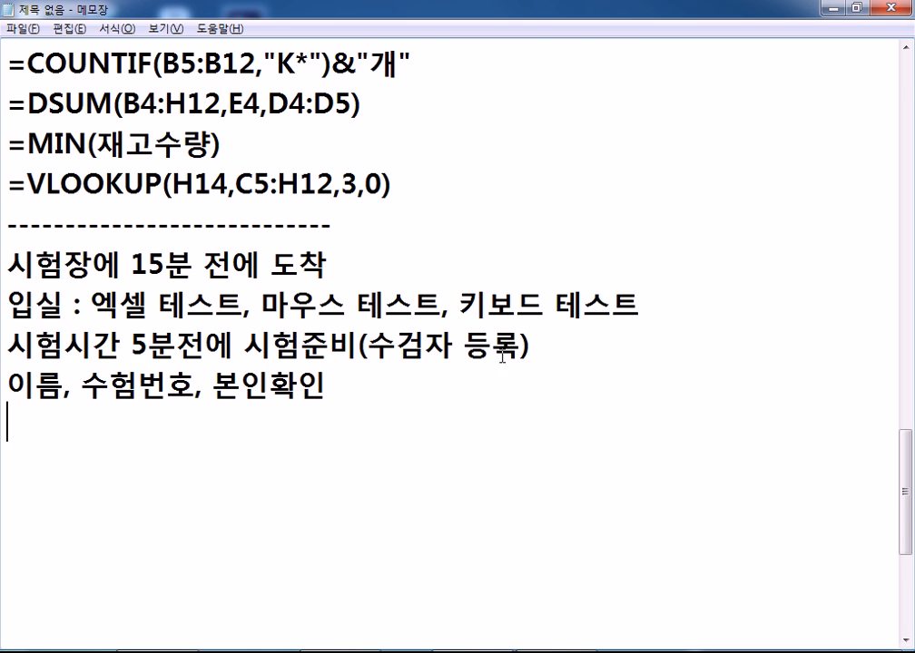
pyautogui.scroll(2, 418, 415)
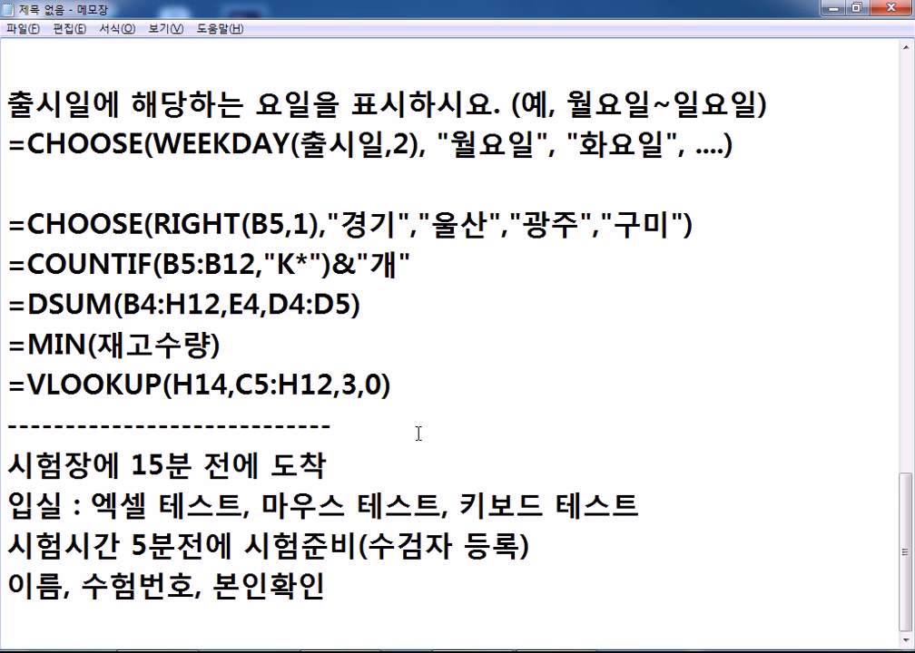